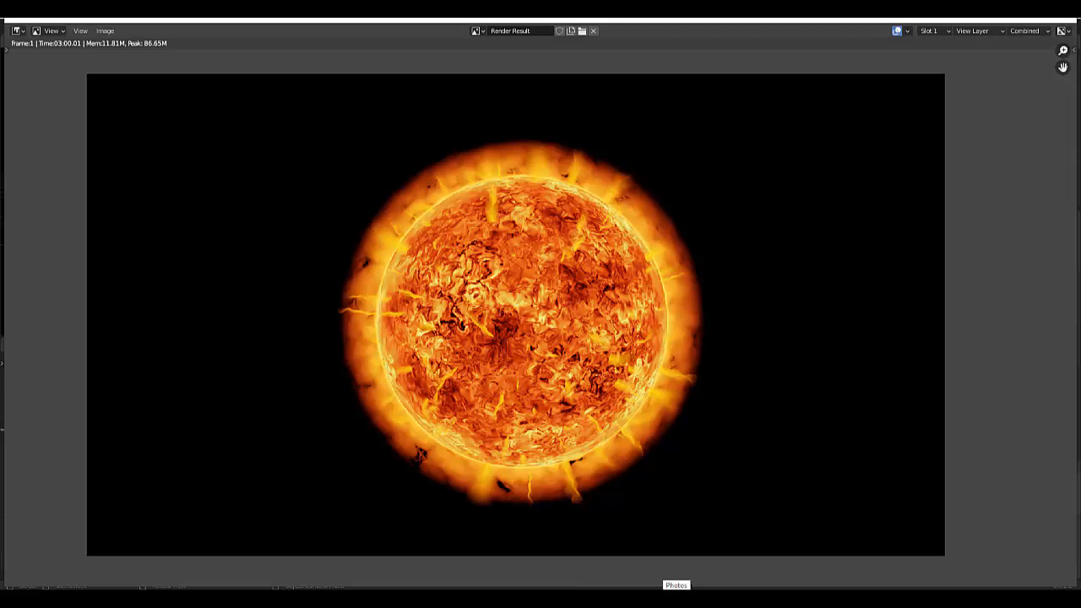
Switch to Photos and view the untitled.png sun reference image enlarged
left_click(677, 596)
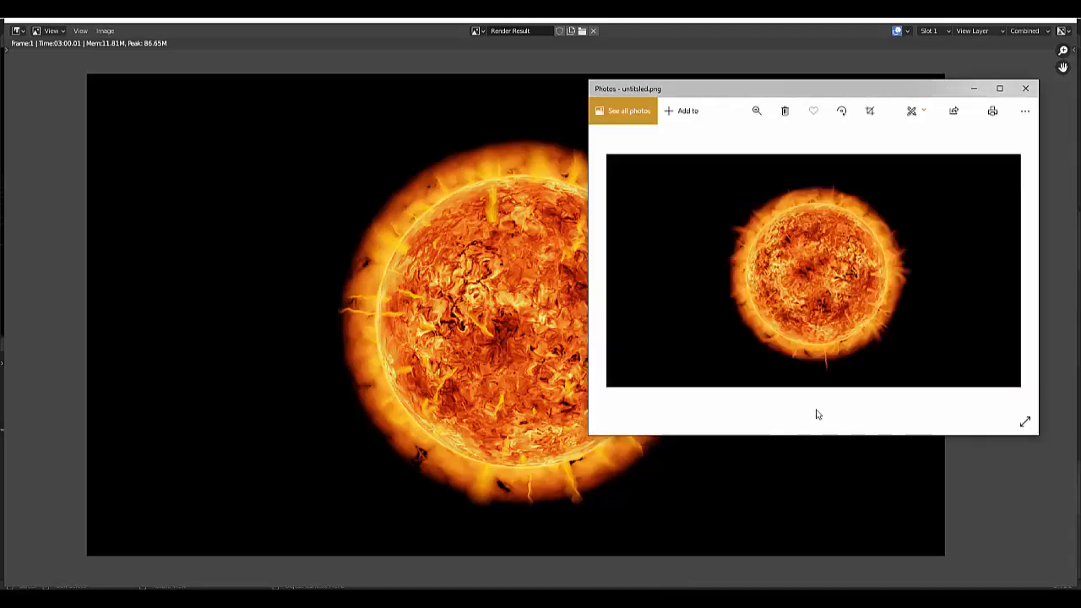
left_click(999, 89)
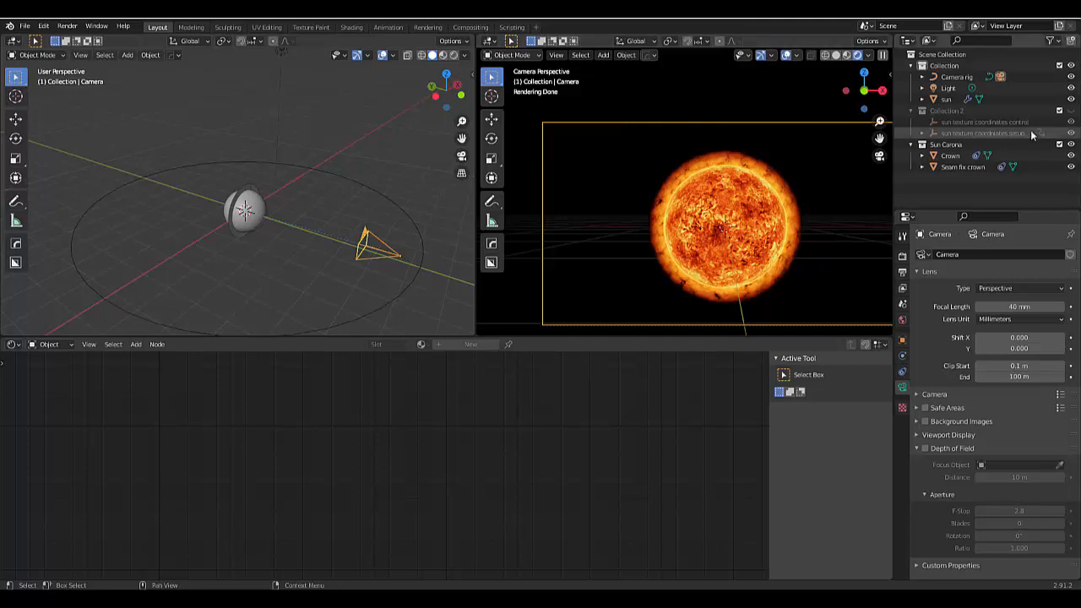
Unhide Collection 2 and rename it Sun base
left_click(1072, 110)
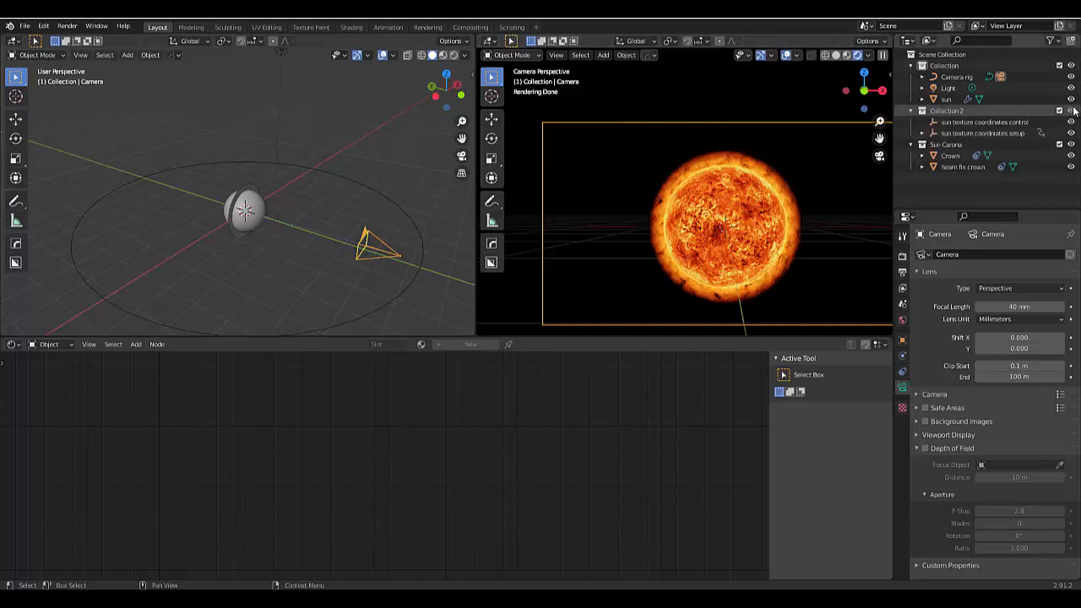
left_click(941, 113)
type("S")
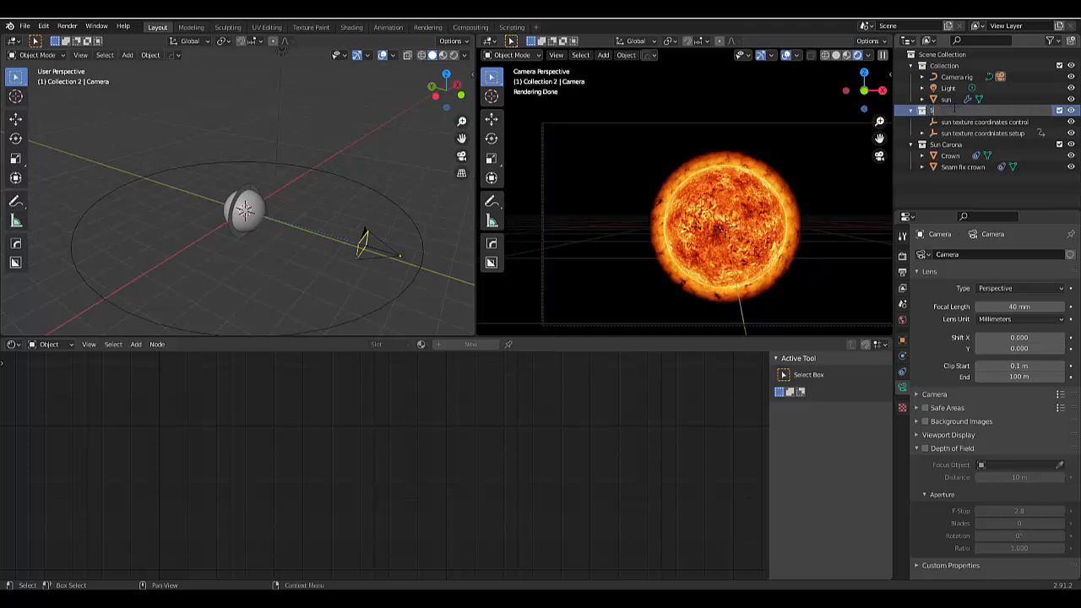
type("un base")
key("Return")
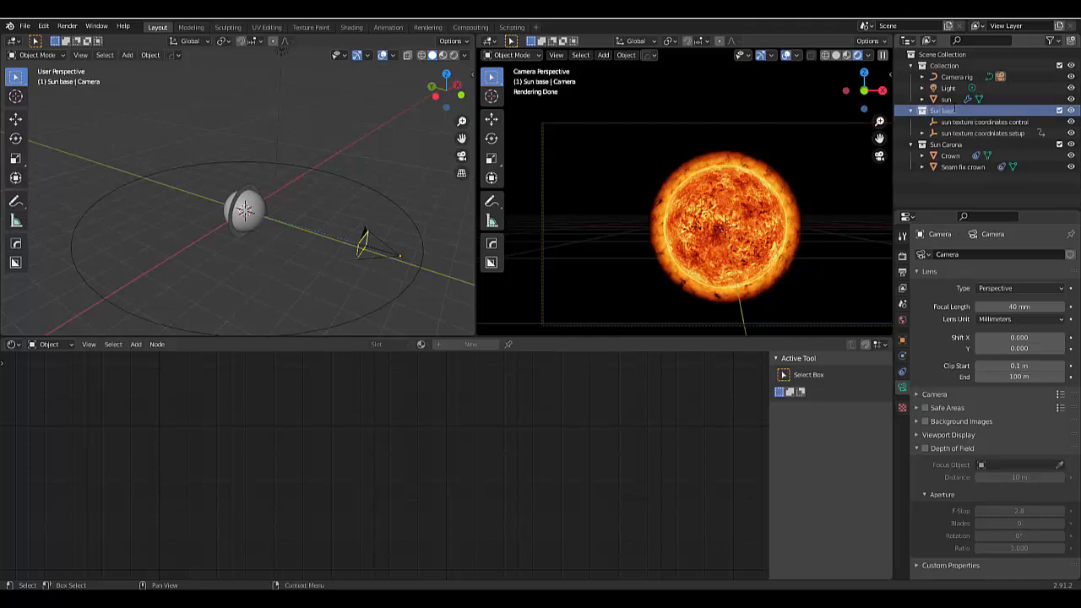
Move the sun object into the Sun base collection and rename its former parent collection Camera and lights
left_click_drag(946, 99, 957, 107)
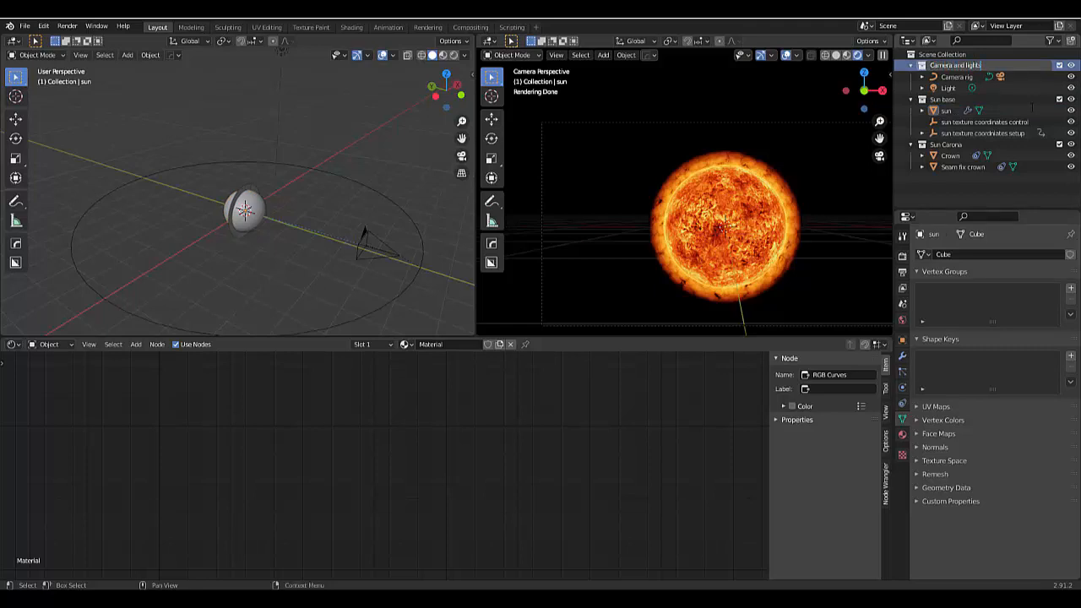
key("Return")
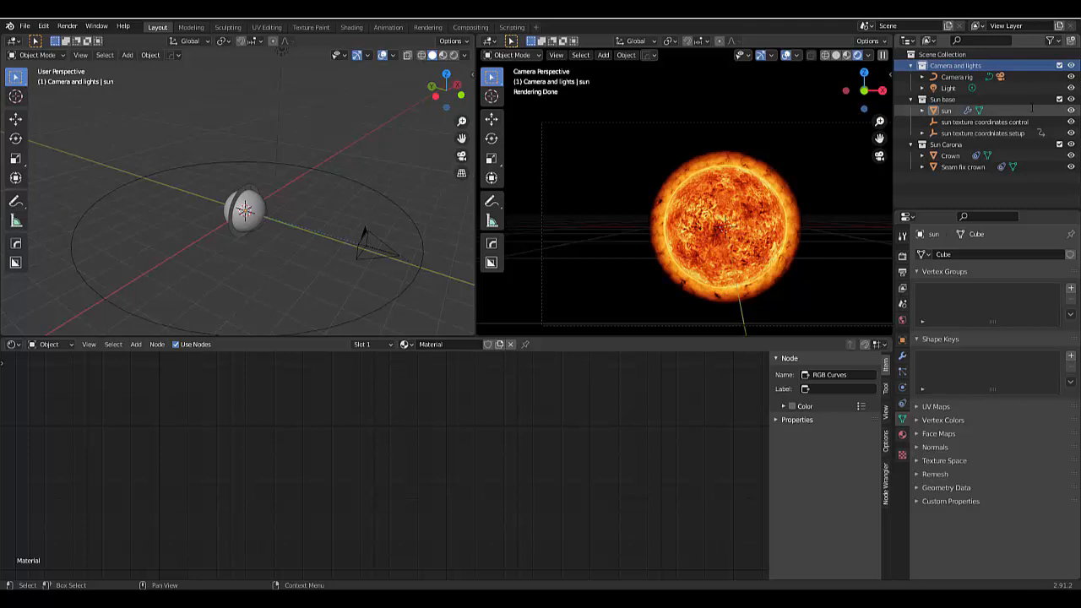
Collapse the Sun base collection and delete the empty Camera and lights 1 collection nested inside Camera and lights
left_click(911, 68)
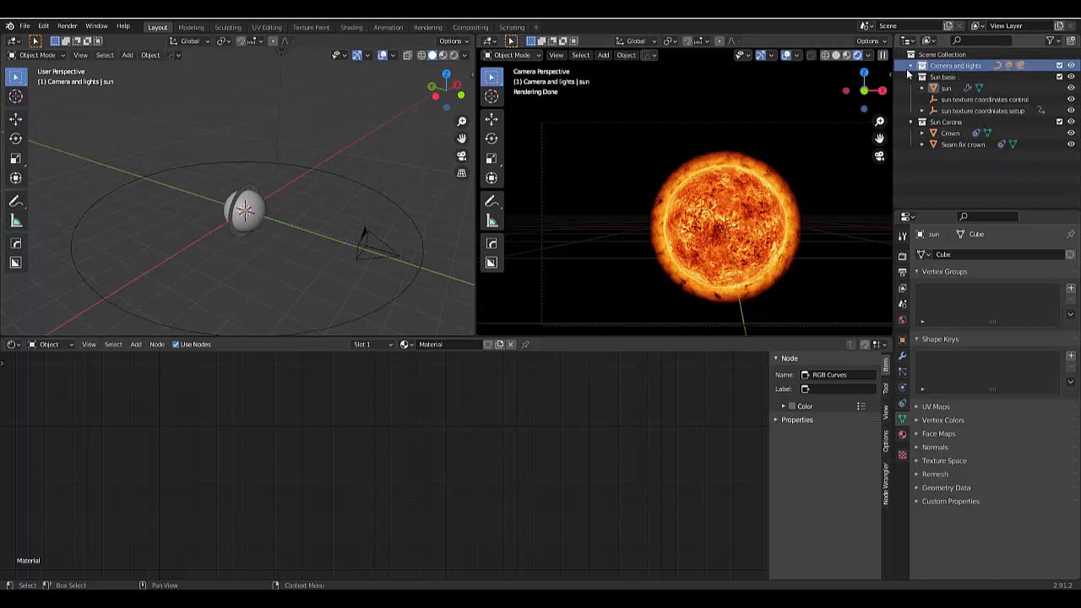
left_click(910, 77)
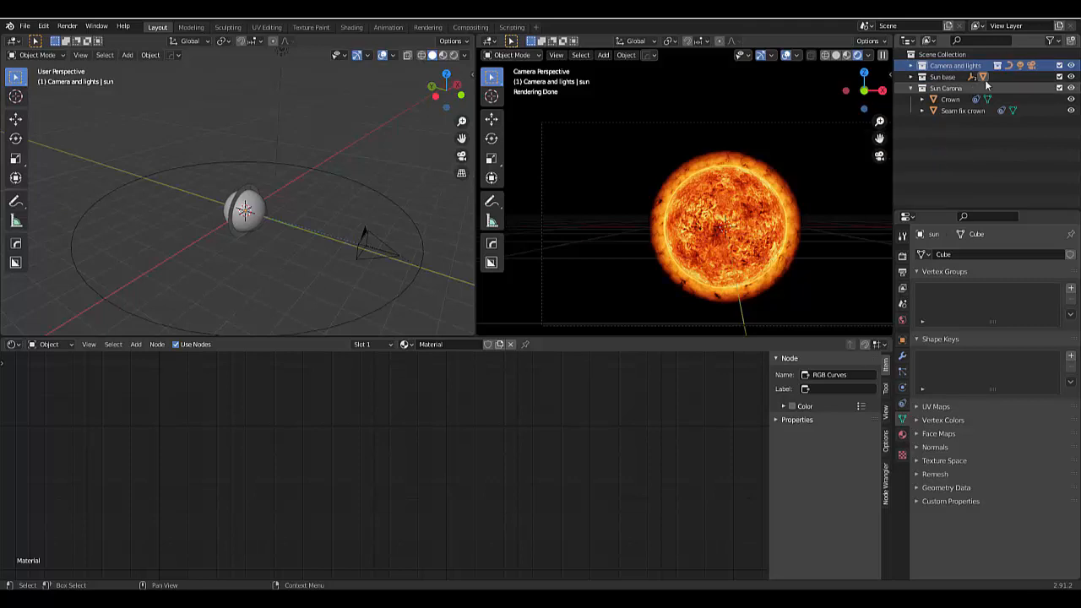
left_click(910, 65)
left_click(945, 78)
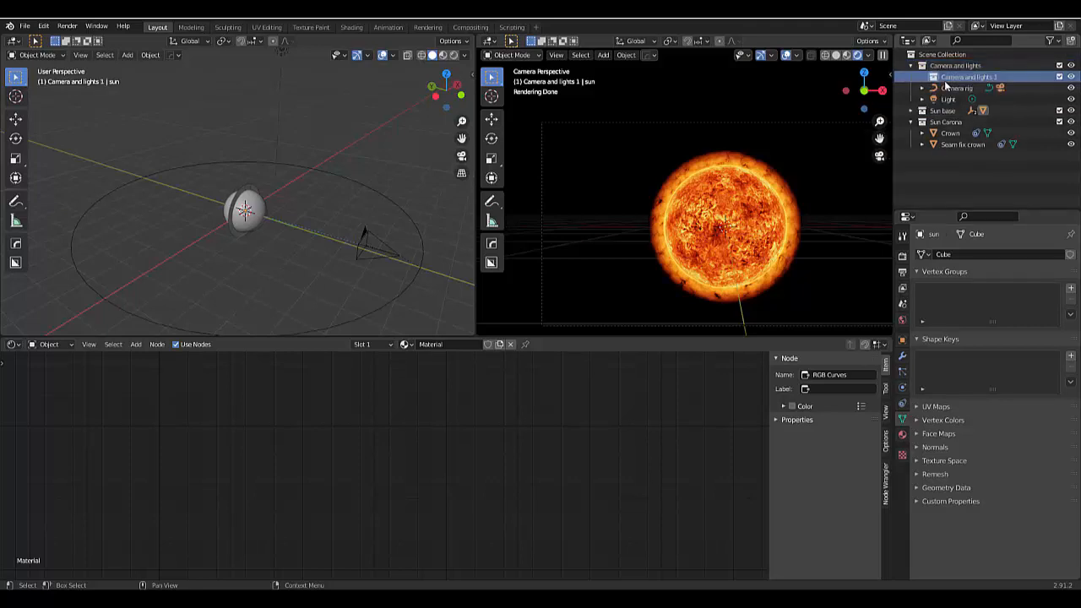
key("Delete")
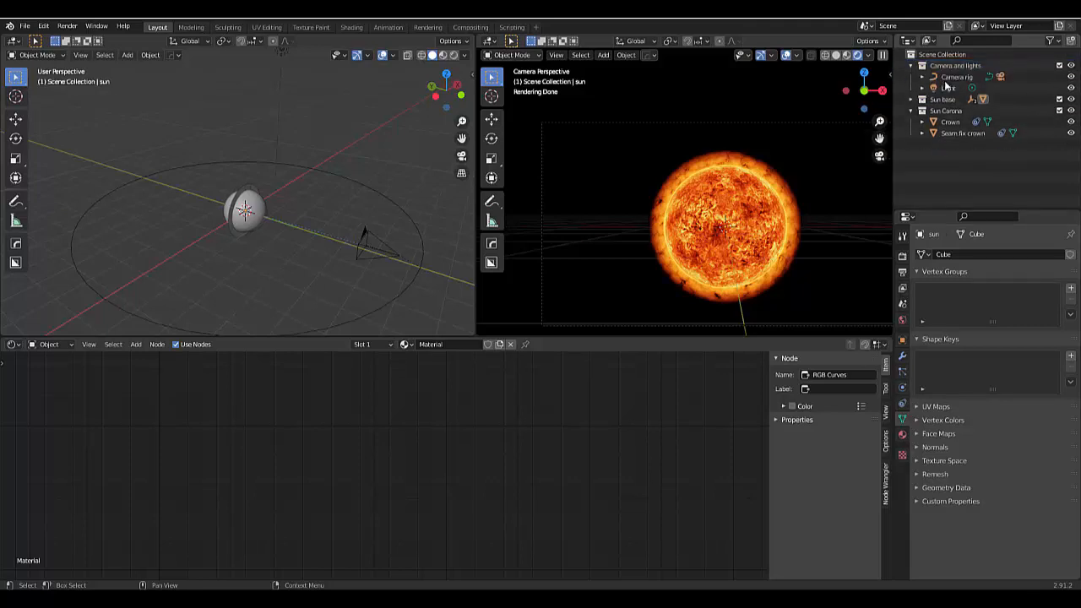
Create a new collection under the scene collection and name it Solar Flares
right_click(943, 157)
left_click(944, 157)
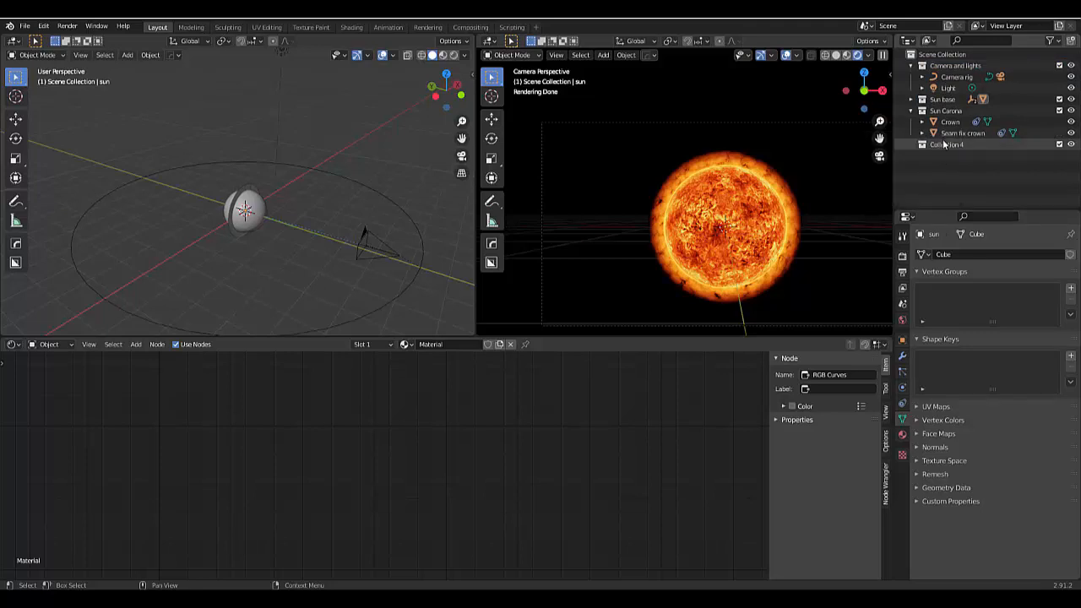
double_click(944, 145)
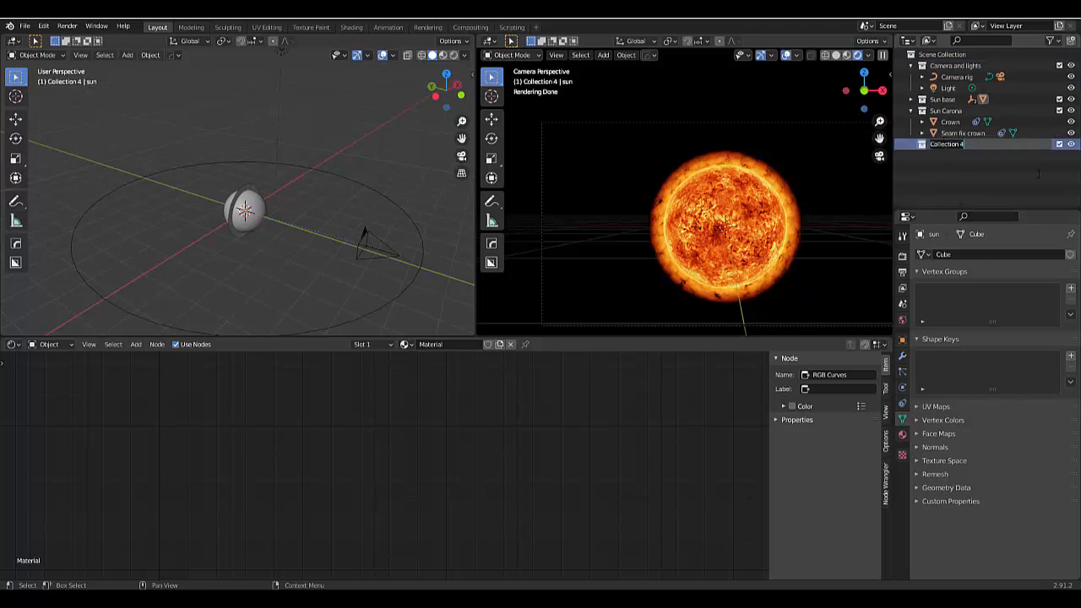
type("Sular S")
left_click(961, 184)
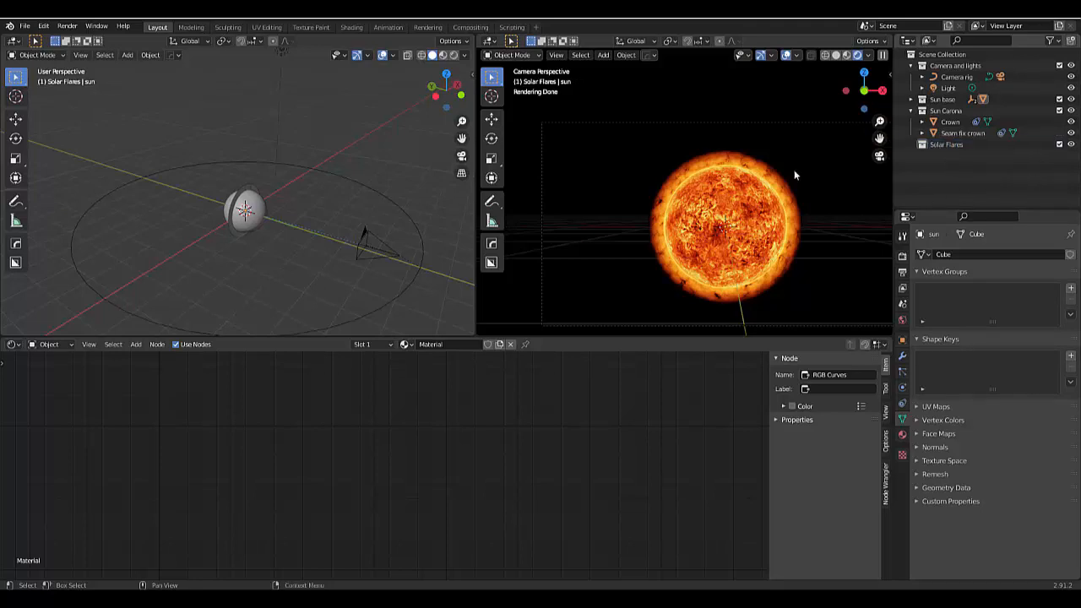
Add a mesh plane to the Solar Flares collection
middle_click_drag(366, 228, 322, 245)
key("shift+a")
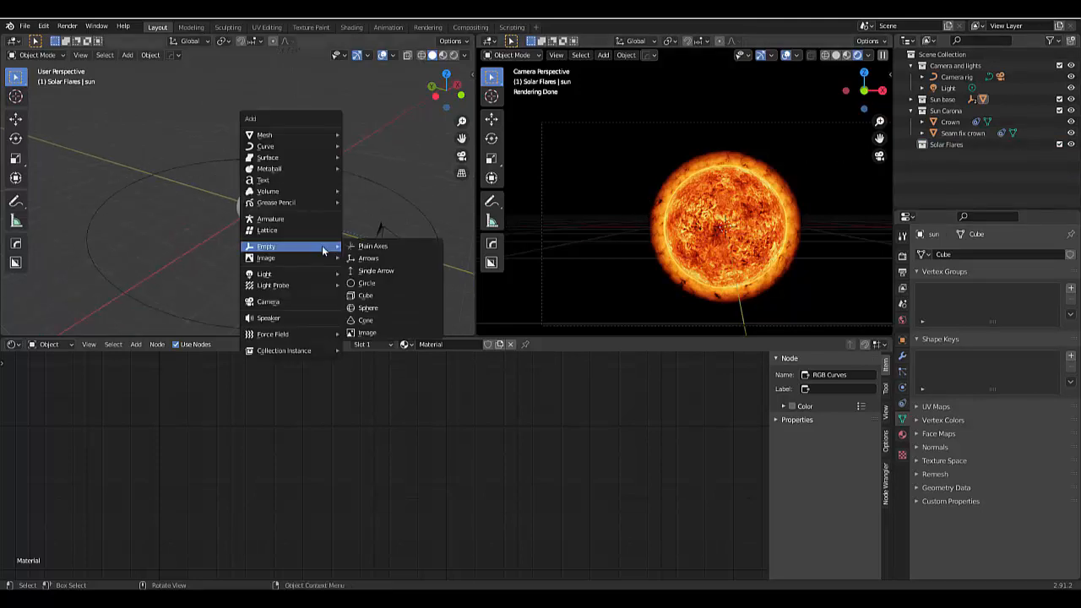
mouse_move(311, 135)
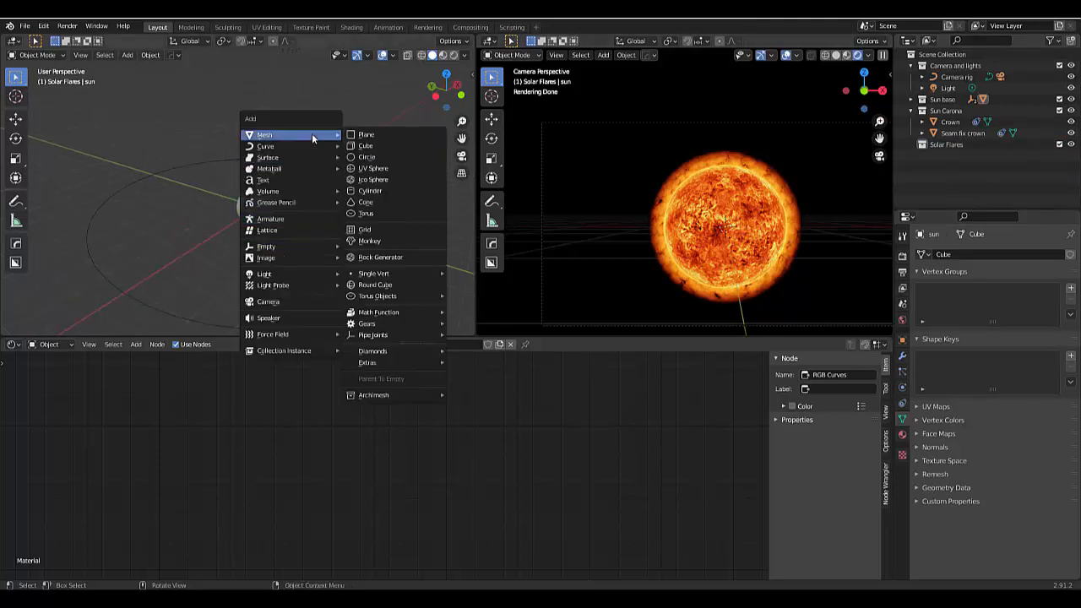
left_click(366, 135)
In top view, move the plane 40 m along the global X axis, away from the sun
key("KP_7")
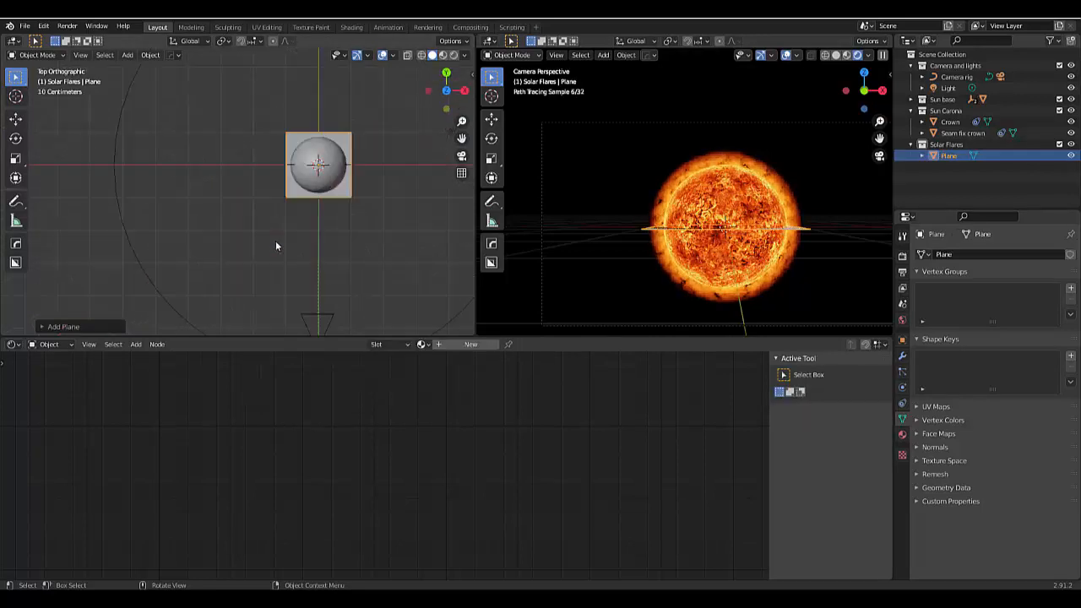
scroll(270, 241, "down", 3)
scroll(270, 243, "down", 3)
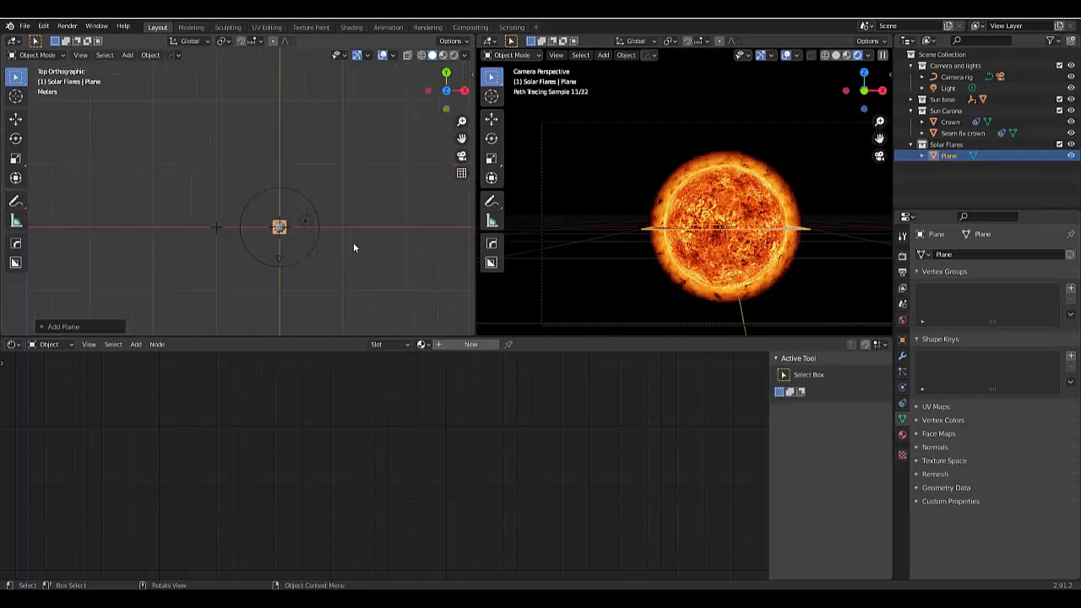
scroll(240, 239, "down", 3)
type("gx")
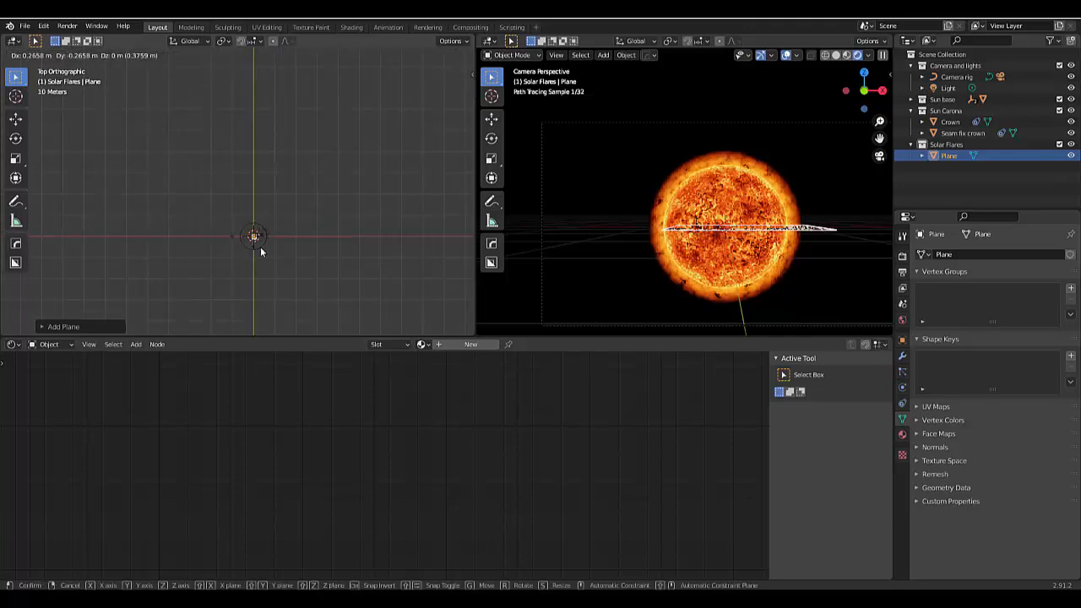
type("10")
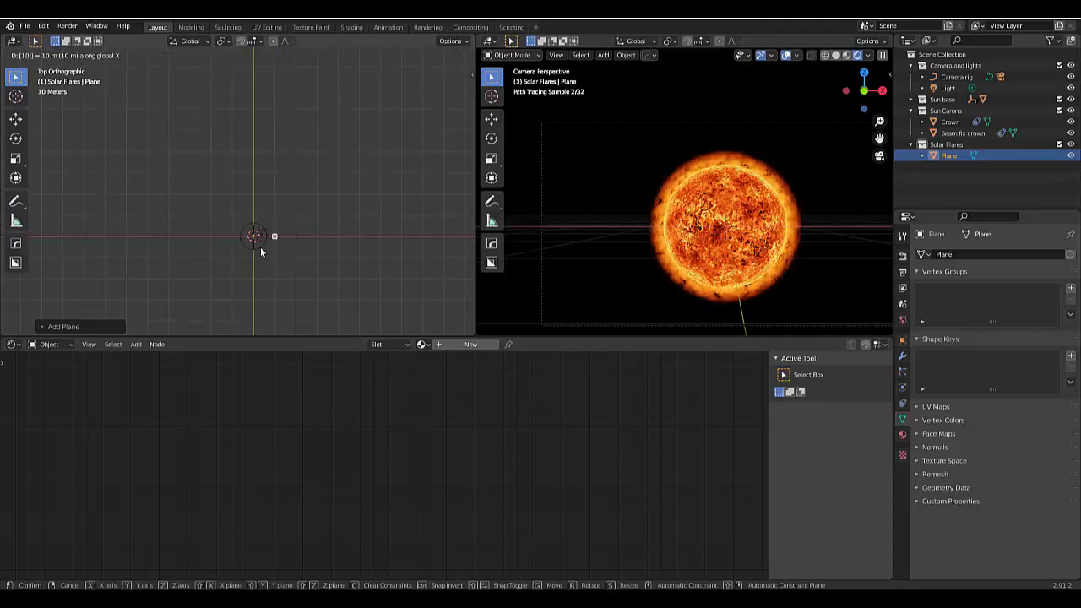
key("BackSpace")
key("BackSpace")
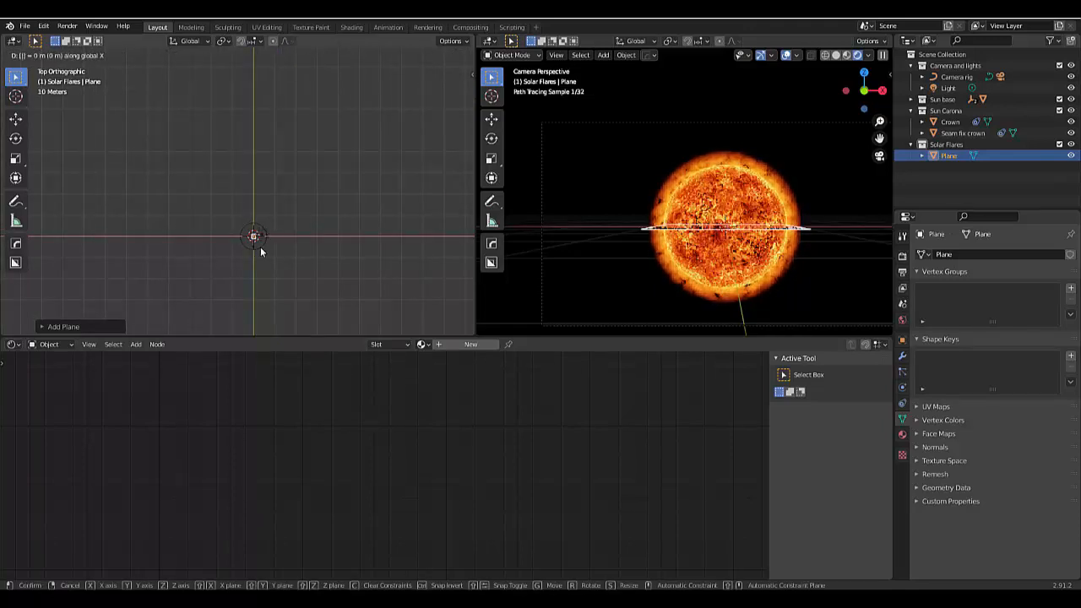
type("40")
key("Return")
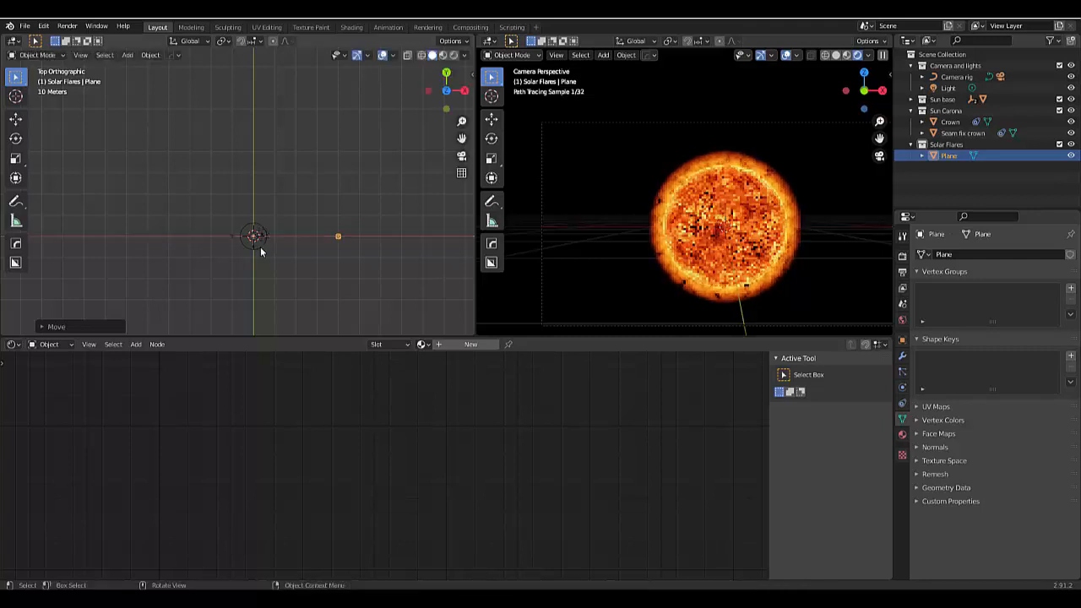
Put the plane in Edit Mode, select all of its vertices and UV unwrap it with Unwrap
scroll(294, 251, "up", 15)
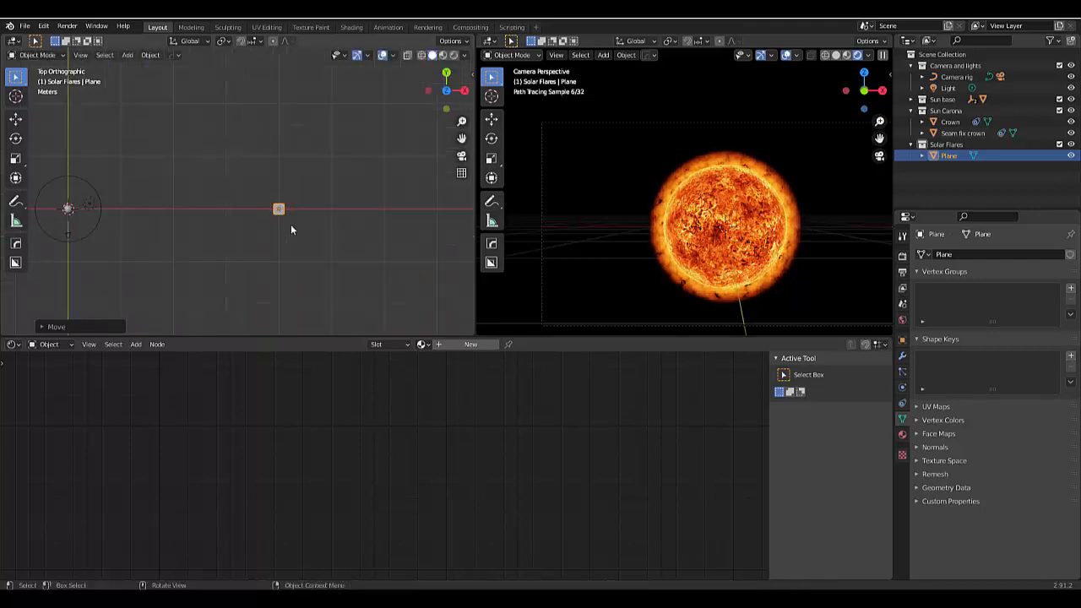
scroll(287, 199, "up", 3)
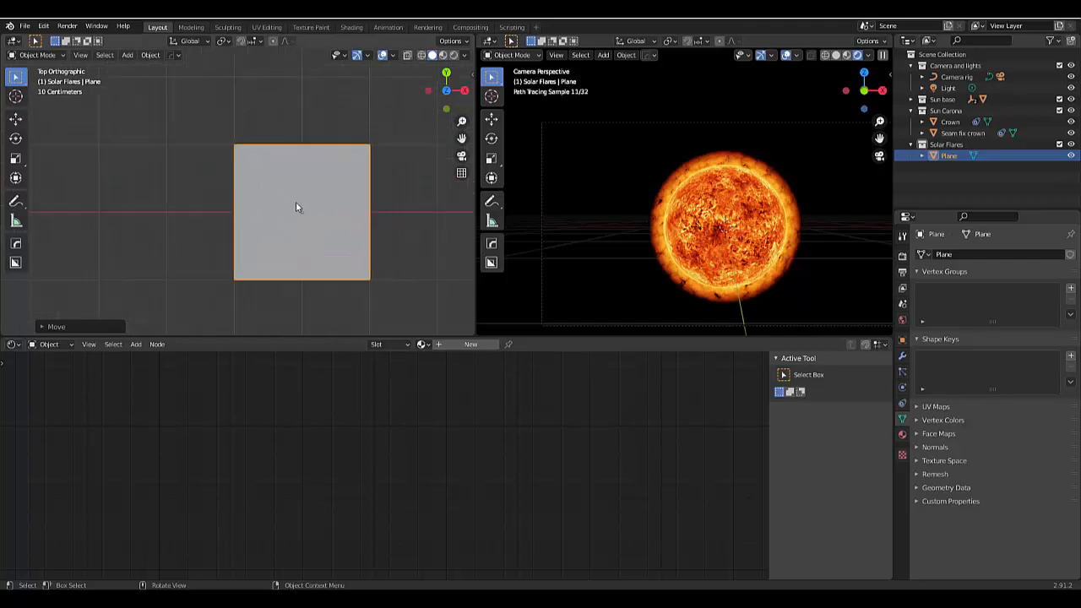
key("ctrl+Tab")
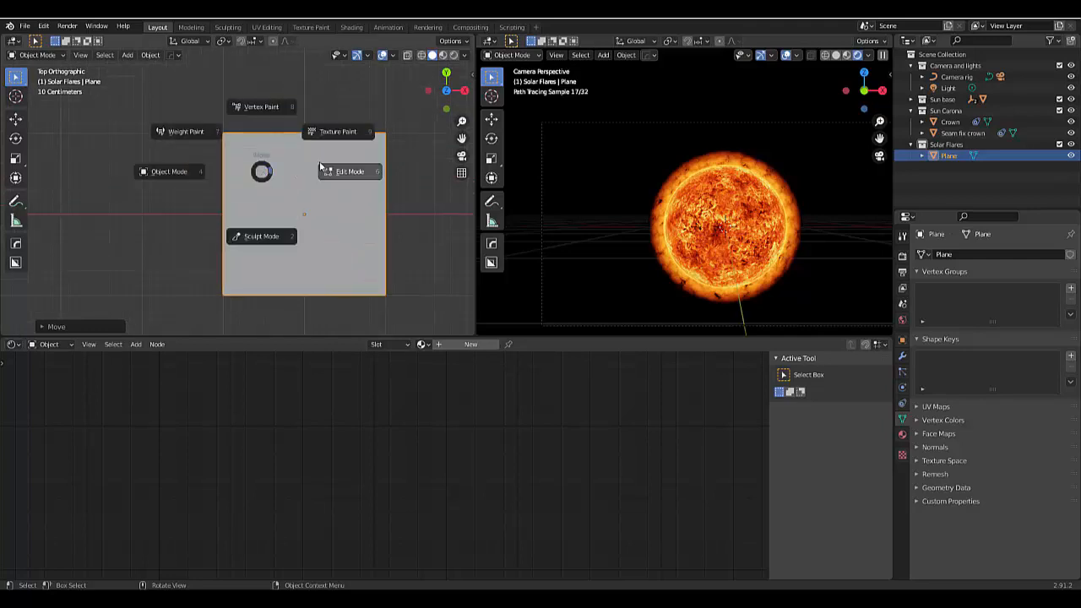
left_click(321, 164)
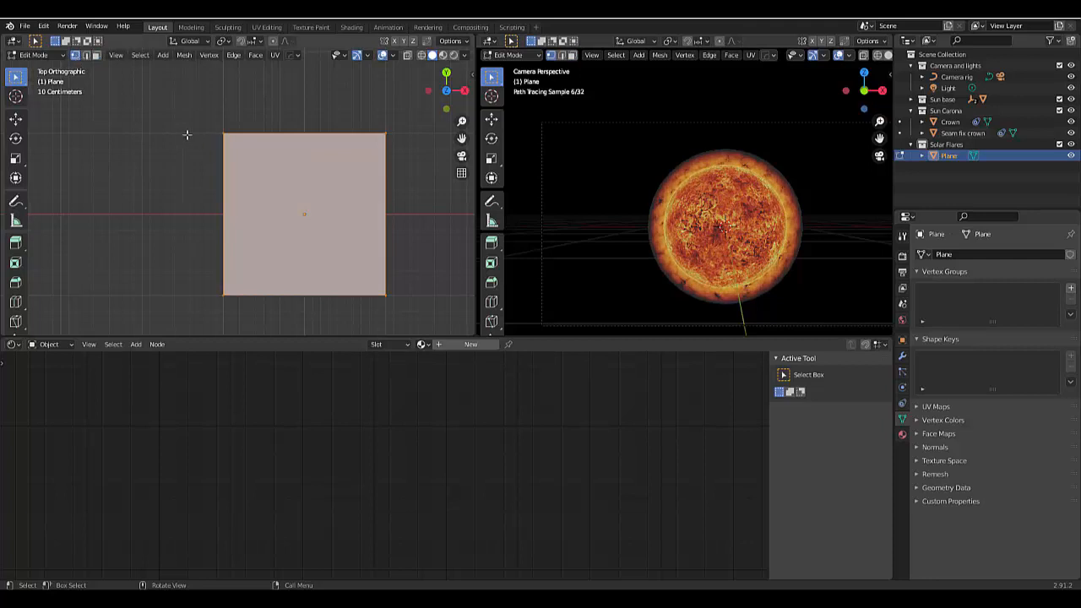
left_click_drag(174, 116, 424, 308)
key("u")
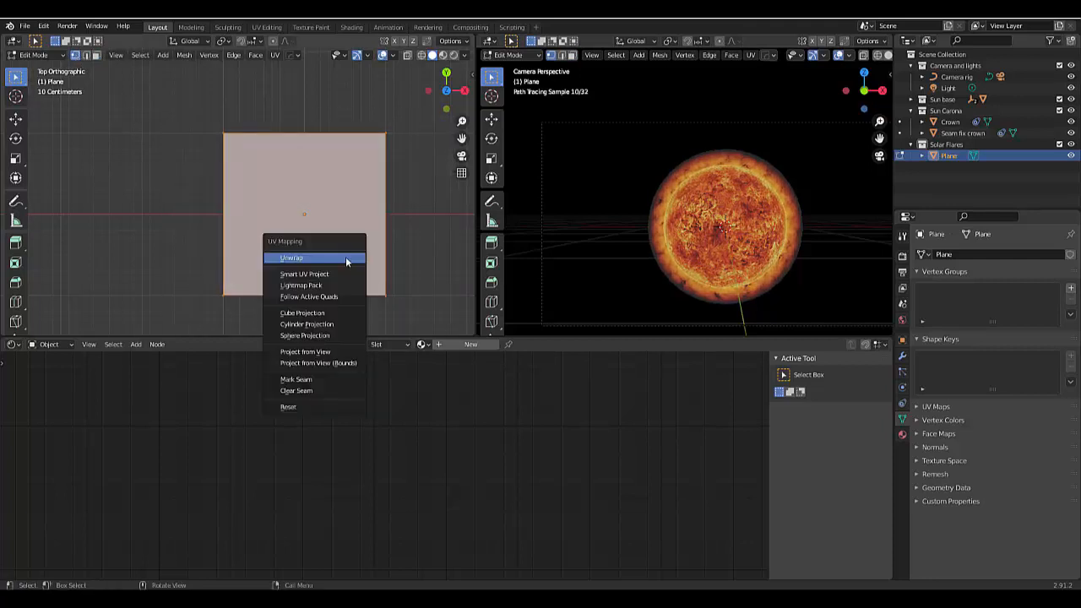
left_click(346, 257)
Change the node editor area to the UV Editor and select the plane's unwrapped UVs
left_click(11, 343)
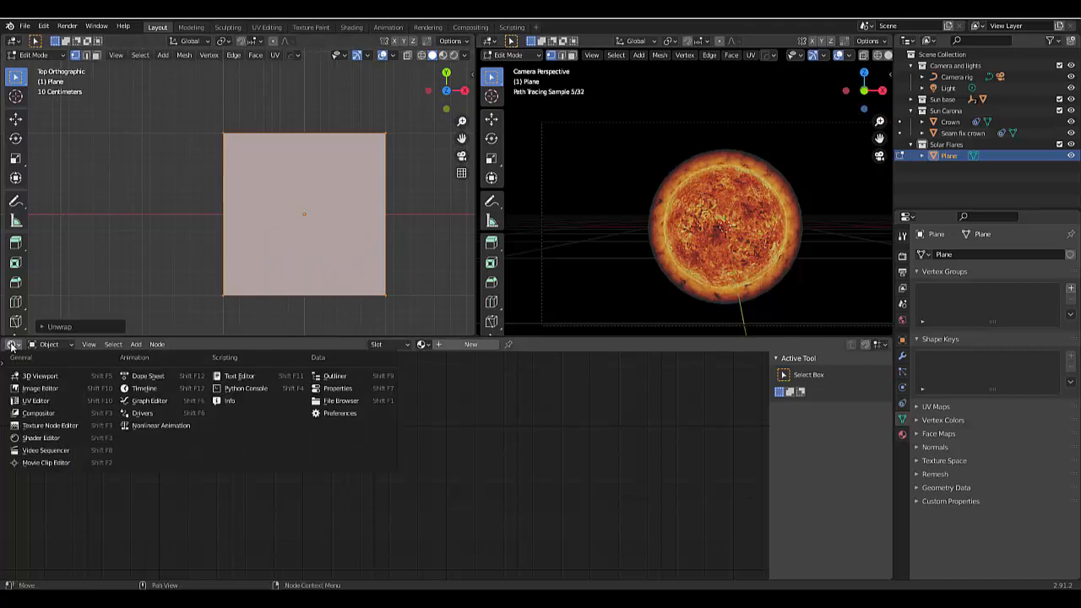
left_click(41, 438)
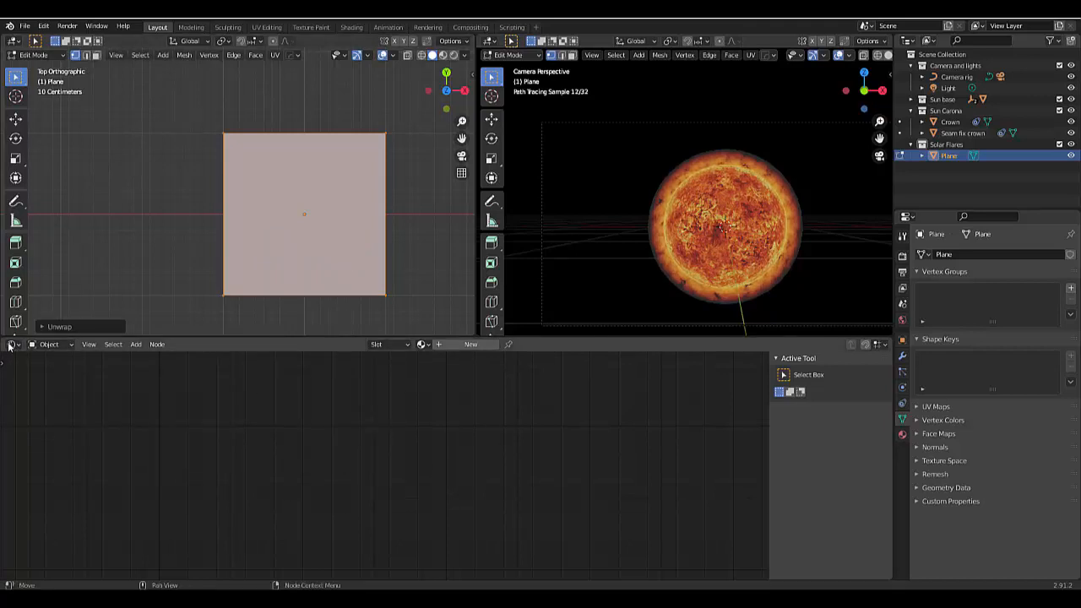
left_click(11, 344)
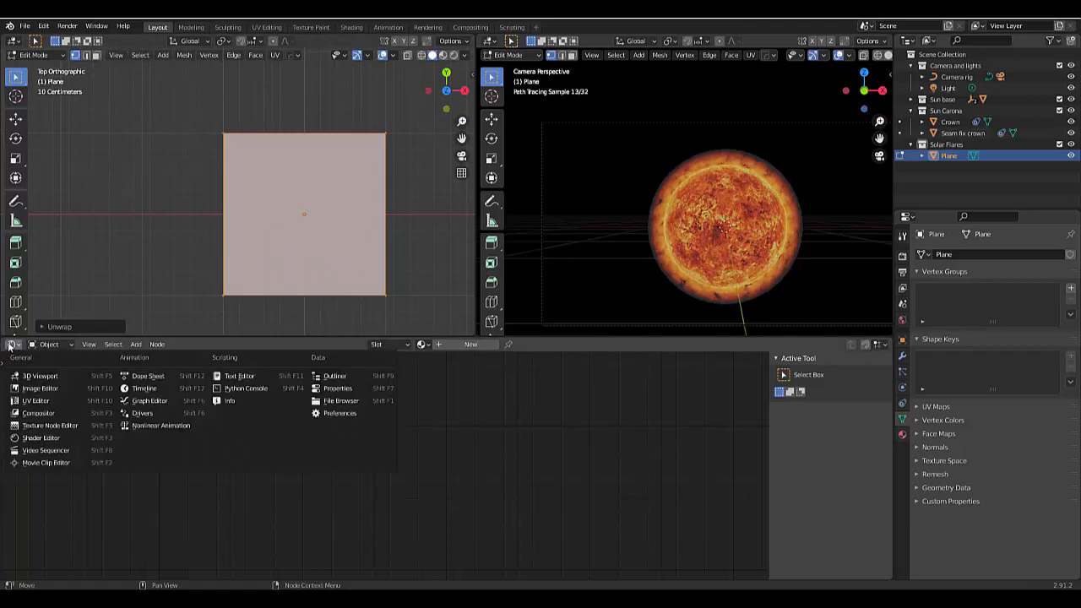
left_click(36, 401)
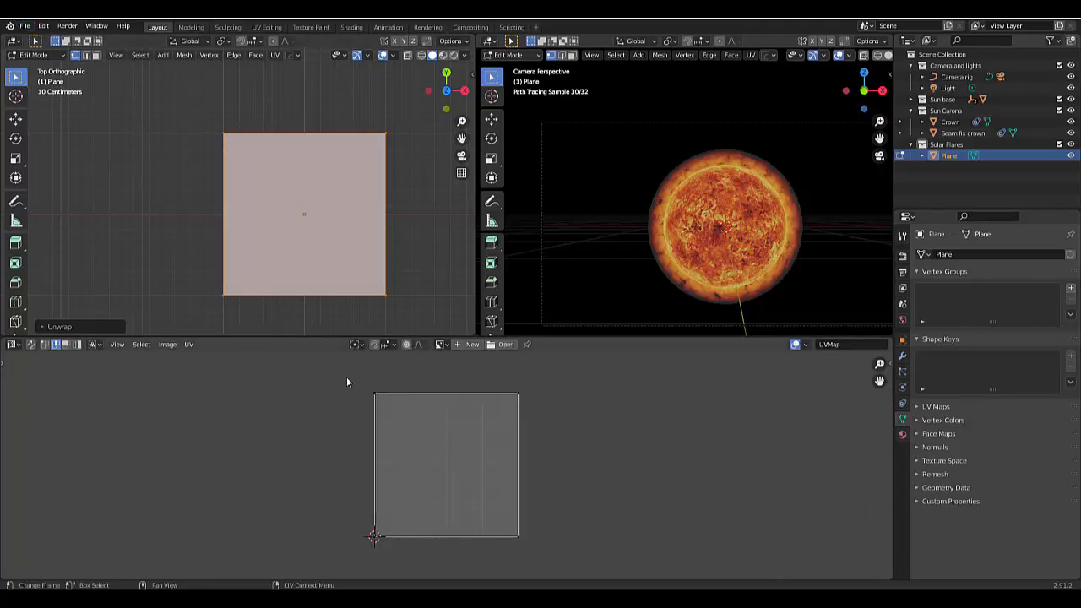
left_click_drag(346, 383, 429, 526)
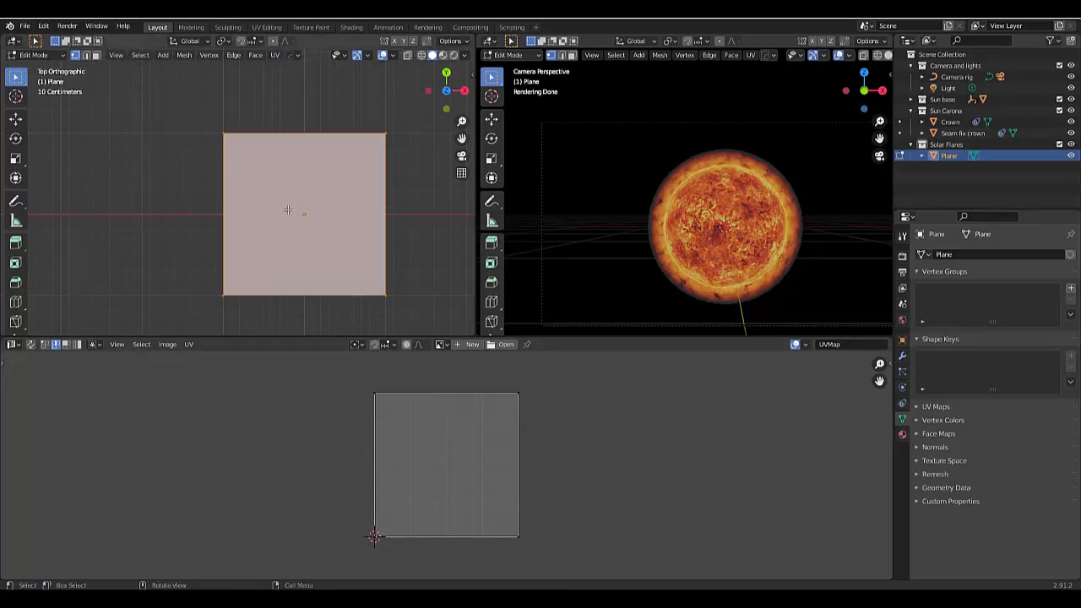
Deselect the plane's geometry and return to Object Mode
left_click(129, 173)
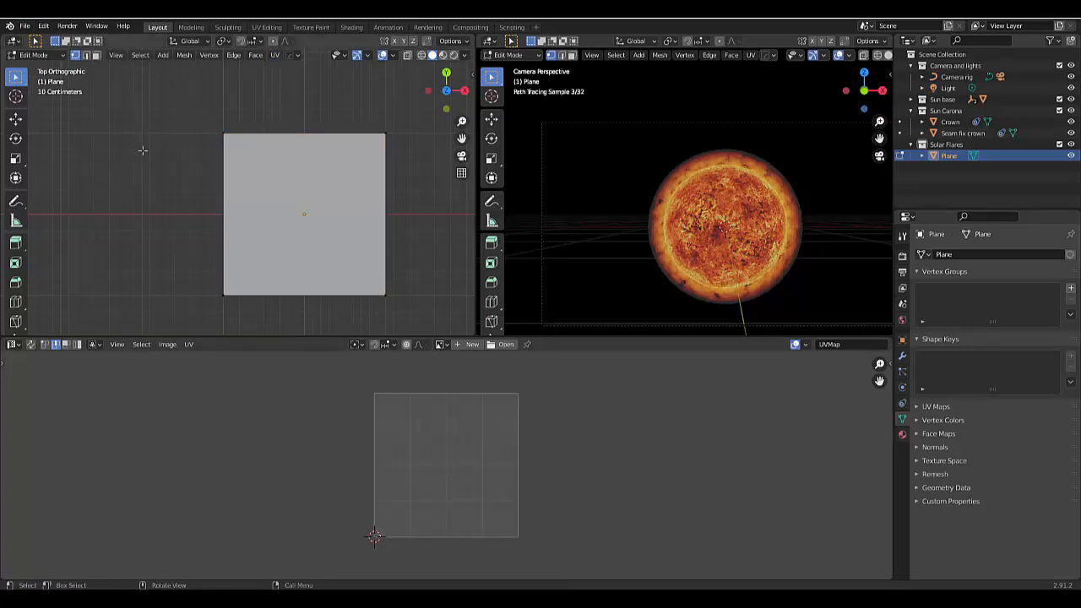
key("ctrl+Tab")
left_click(81, 153)
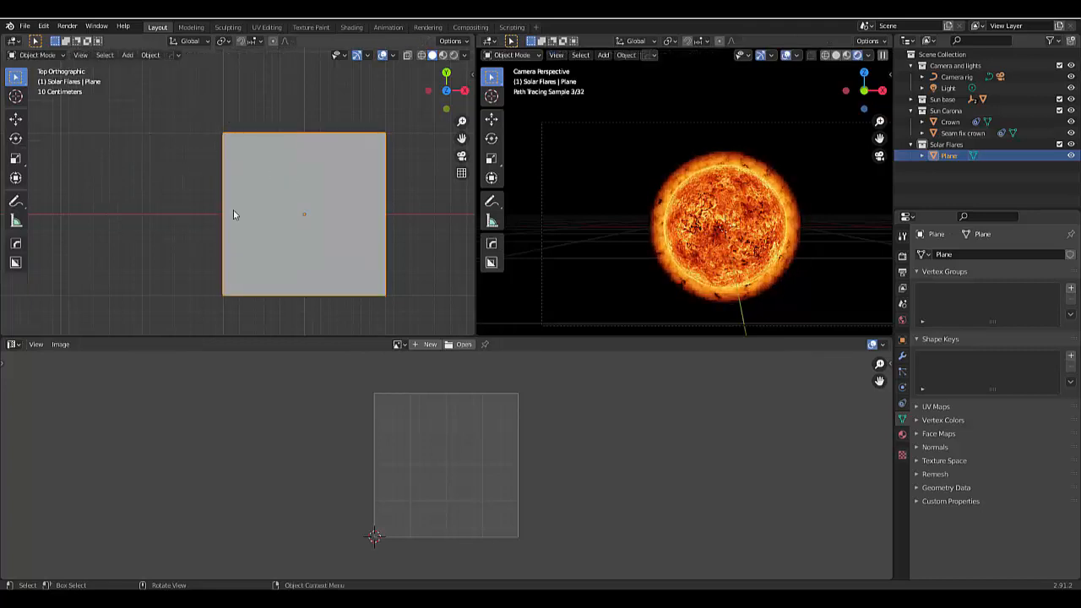
scroll(280, 222, "down", 5)
scroll(281, 222, "up", 2)
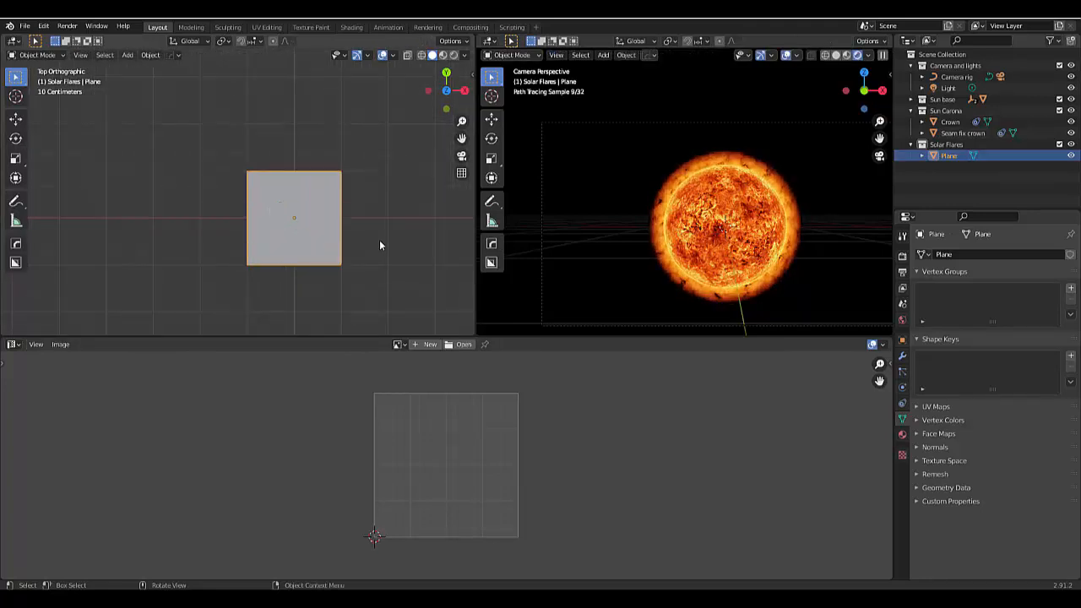
Narrow the plane by scaling it along the global X axis to about 0.32
key("s")
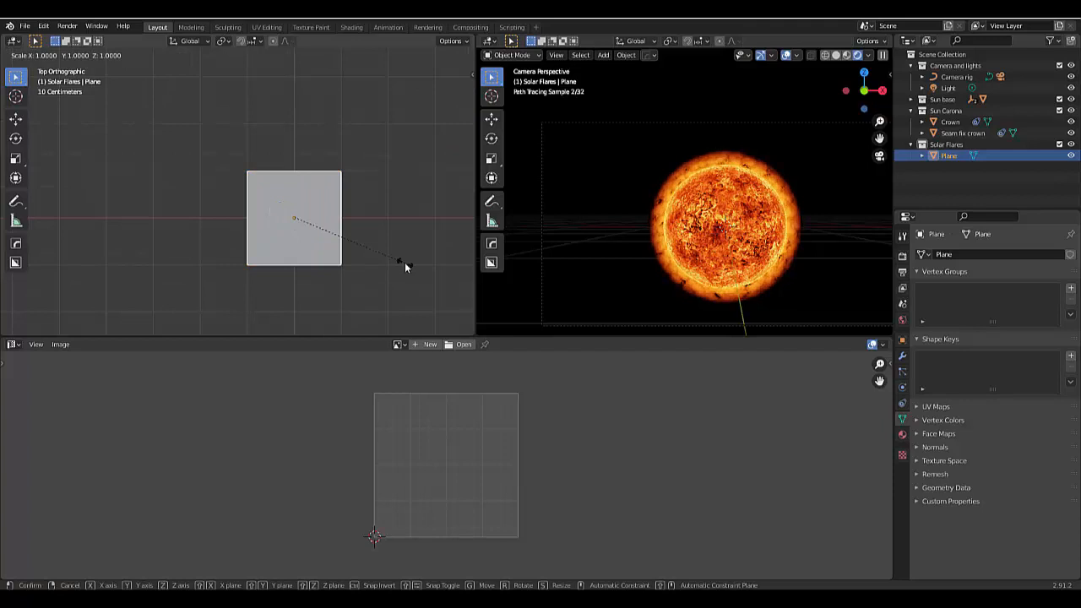
key("x")
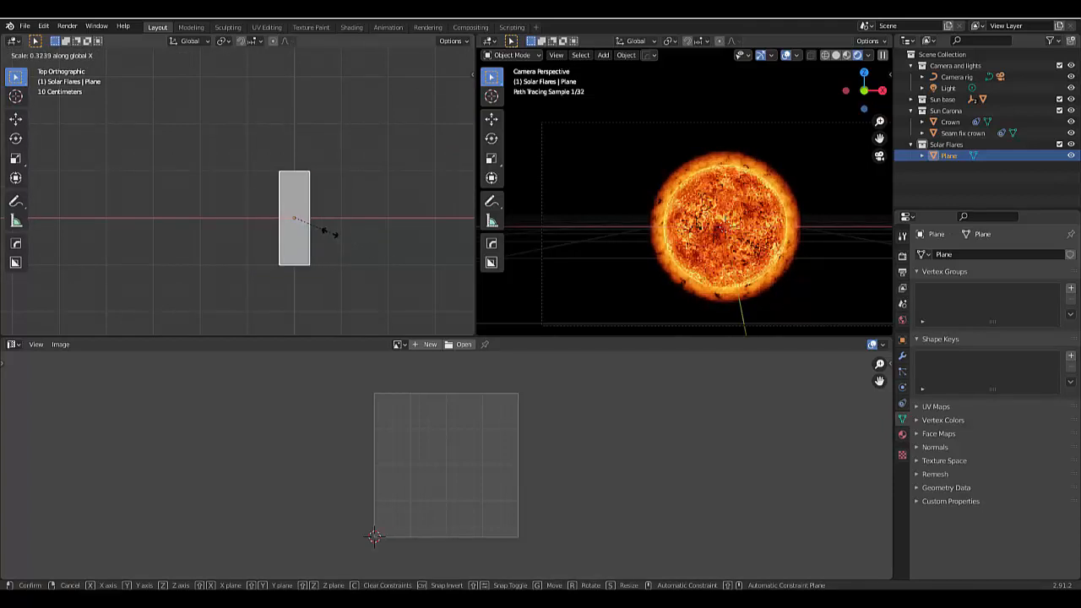
left_click(331, 232)
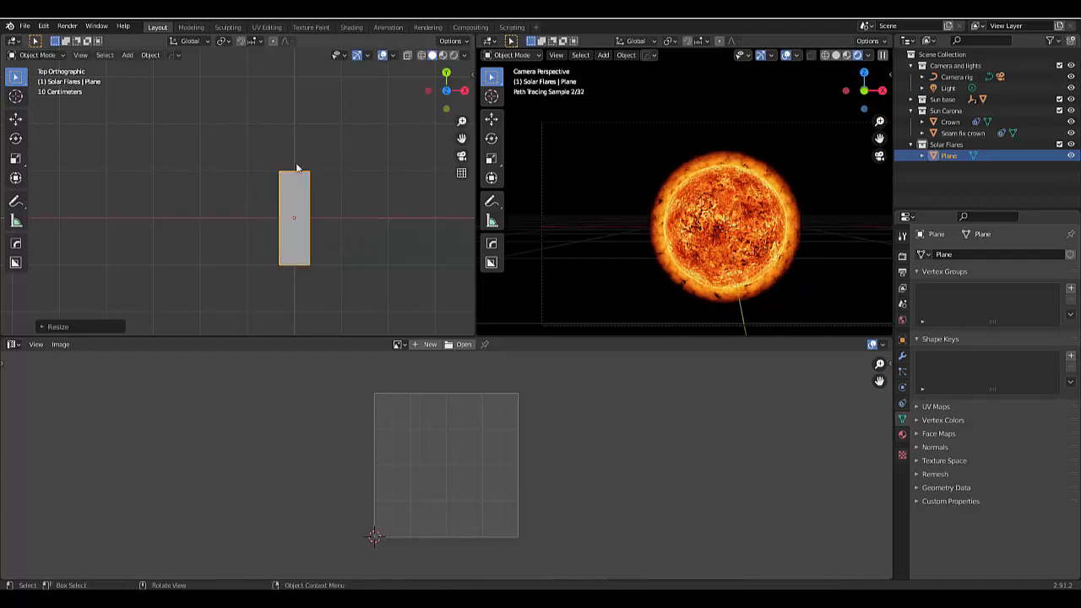
In Edit Mode, select the plane's two upper vertices and scale them apart to about twice their spacing, forming a tapered shape
key("ctrl+Tab")
left_click(279, 183)
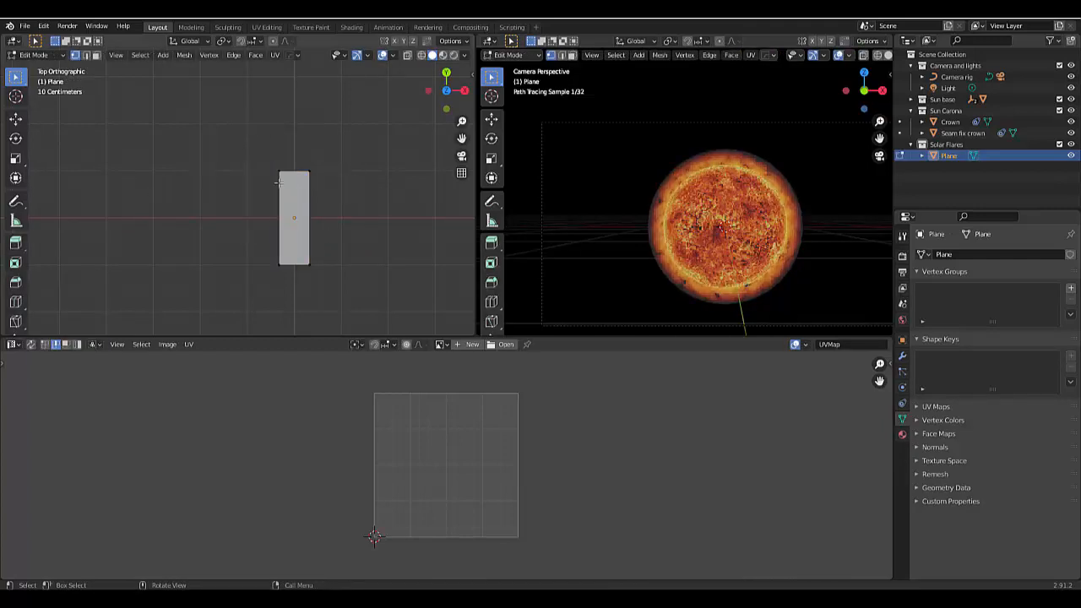
left_click_drag(259, 143, 341, 194)
key("s")
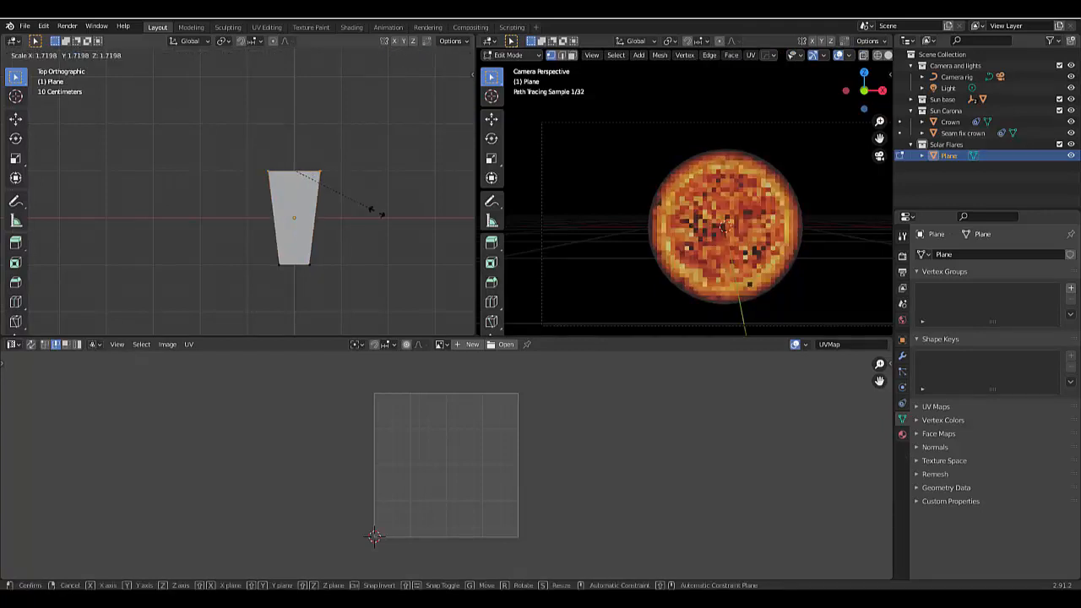
left_click(377, 218)
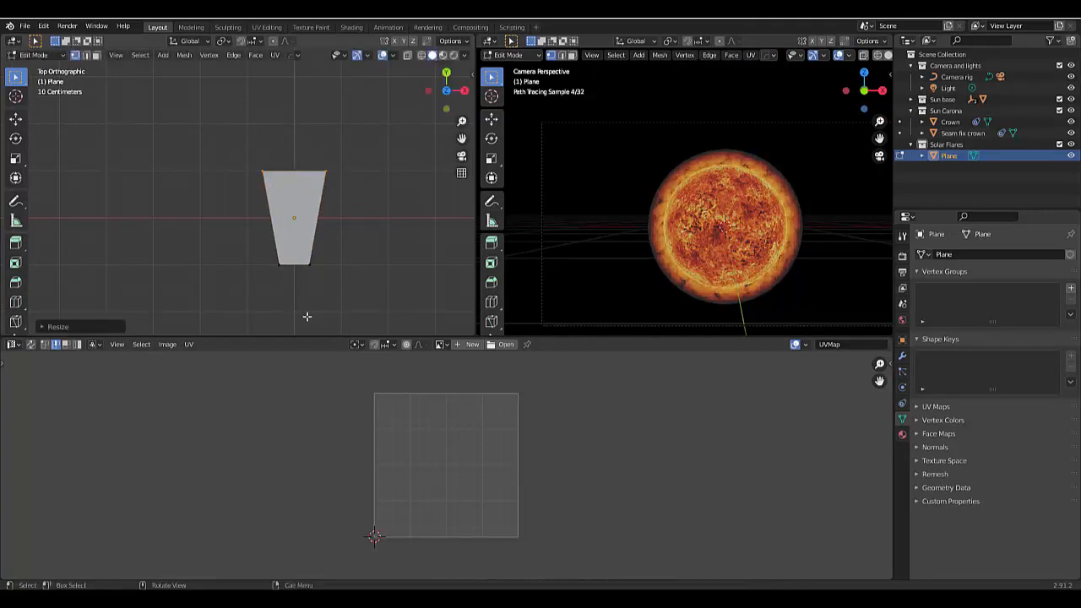
Select all of the plane's vertices and move them about 0.88 m along the global Y axis, leaving the origin just inside the narrow end
scroll(255, 238, "up", 3)
scroll(256, 237, "down", 1)
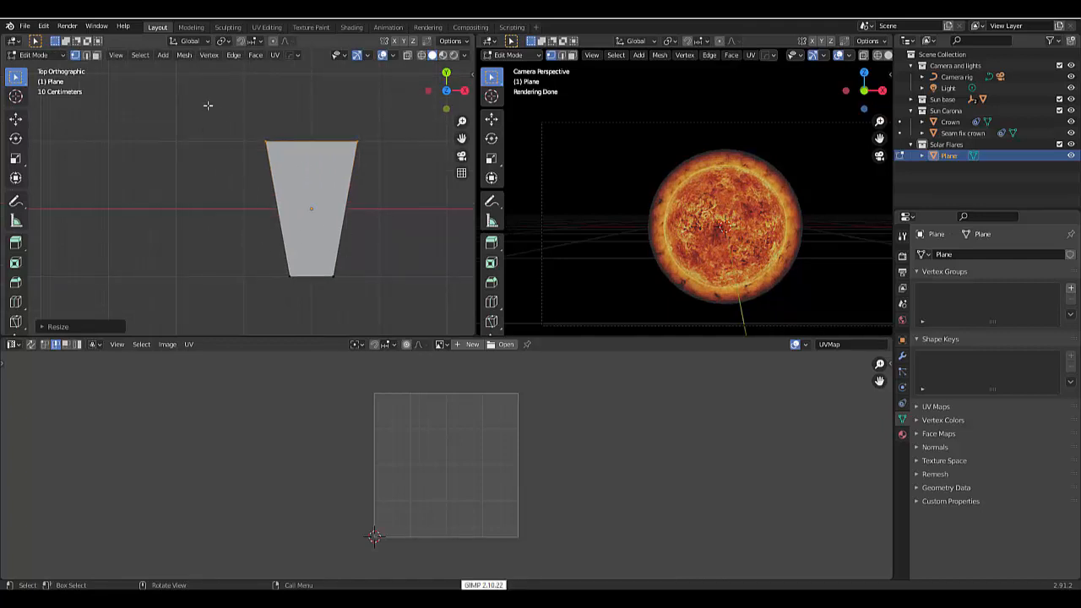
left_click_drag(207, 106, 378, 292)
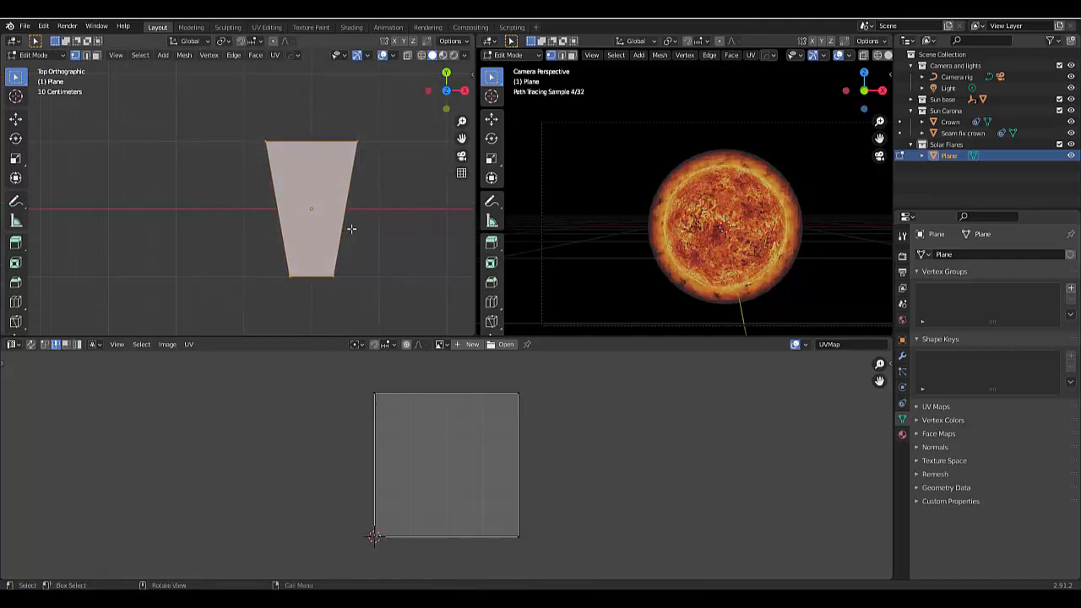
key("g")
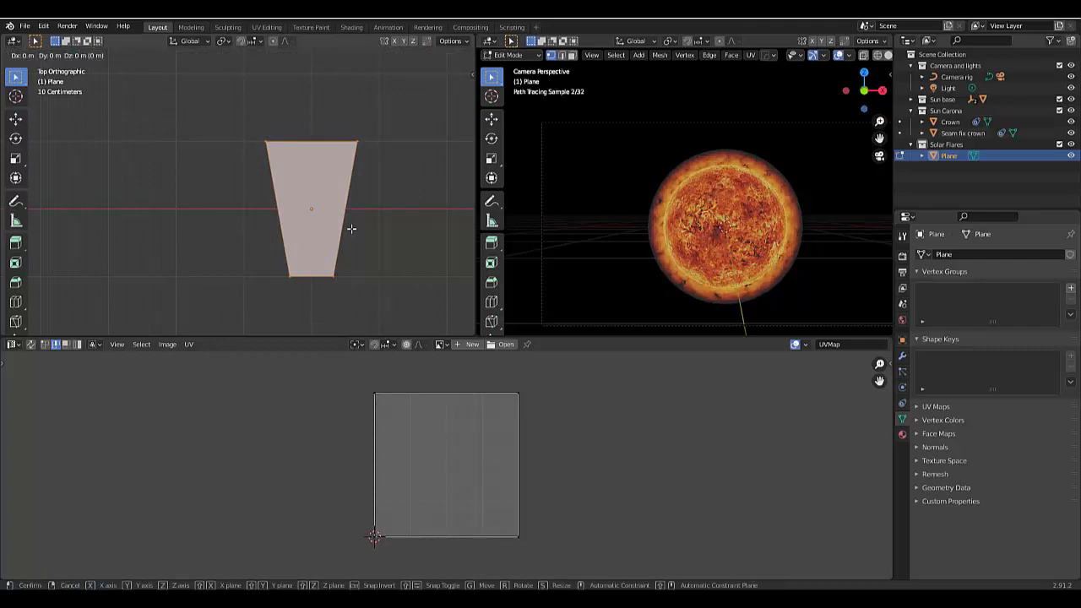
key("z")
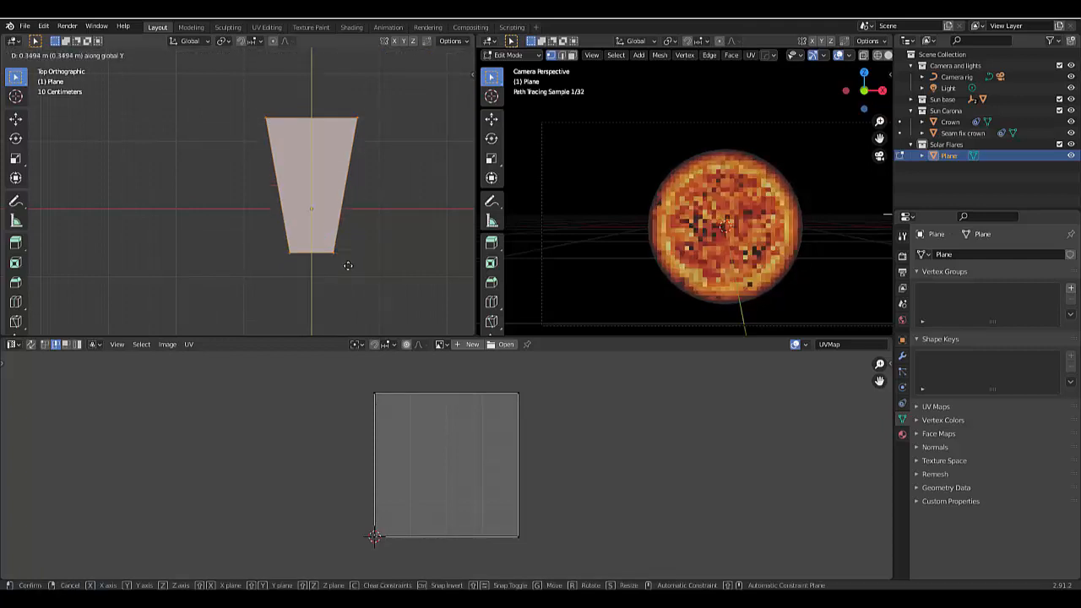
key("y")
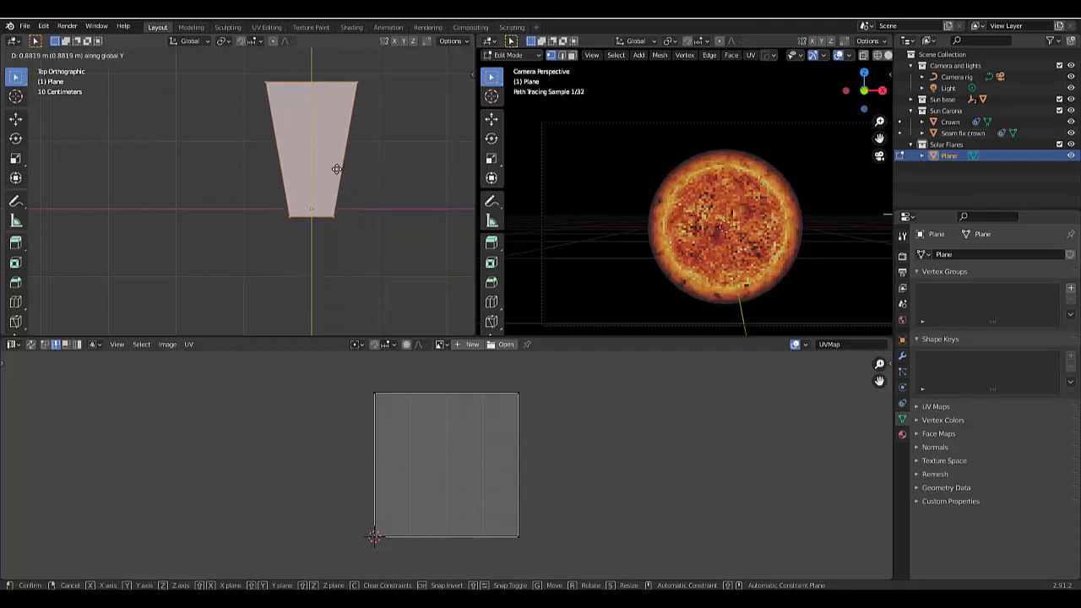
left_click(336, 169)
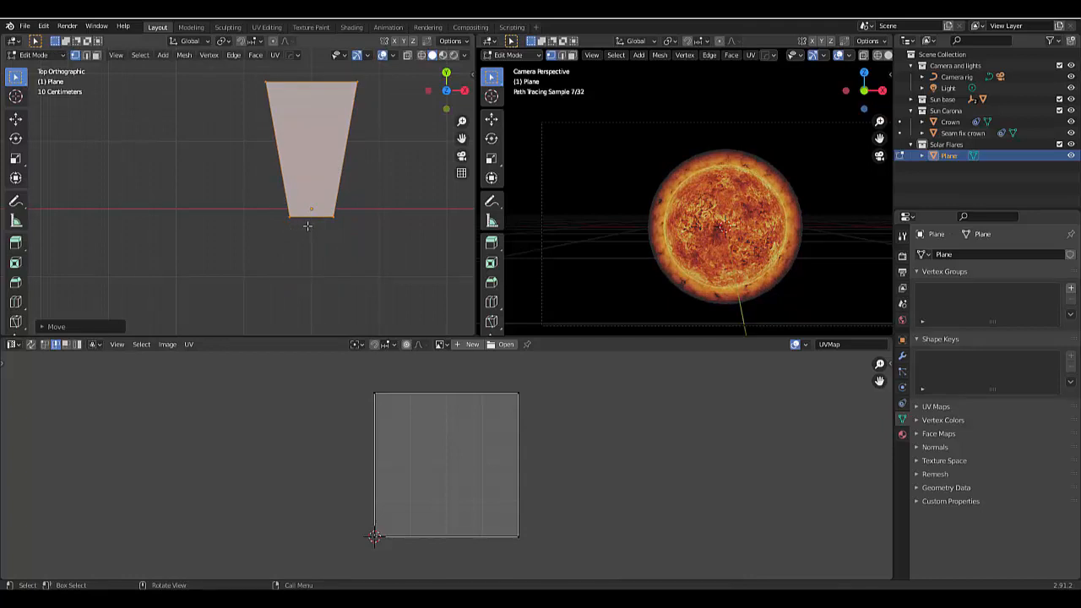
Check where the origin sits at the tapered plane's narrow end and return to Object Mode
scroll(306, 225, "up", 2)
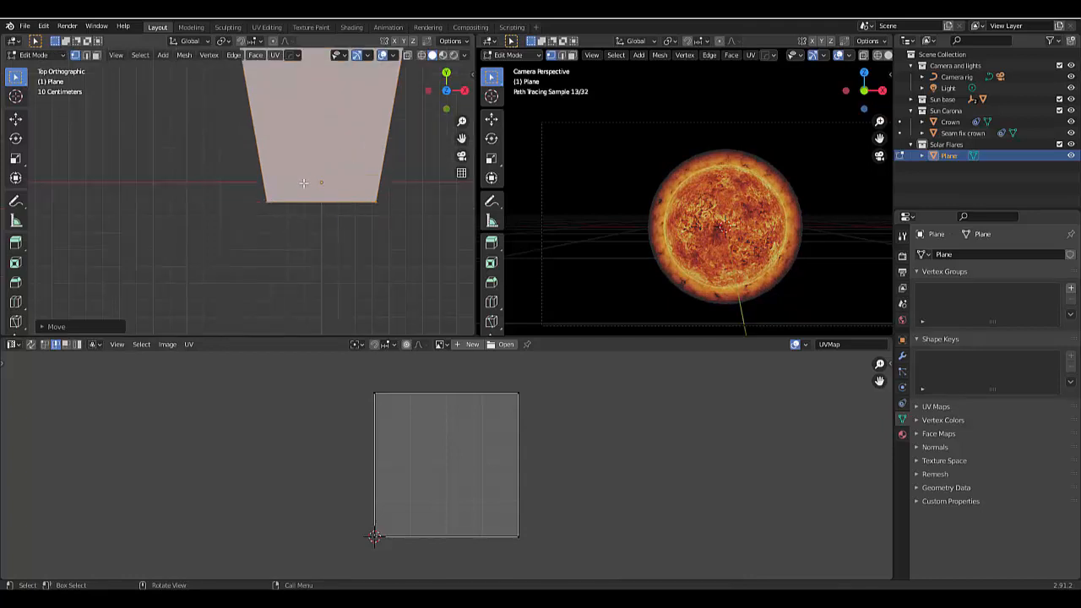
scroll(295, 246, "down", 5)
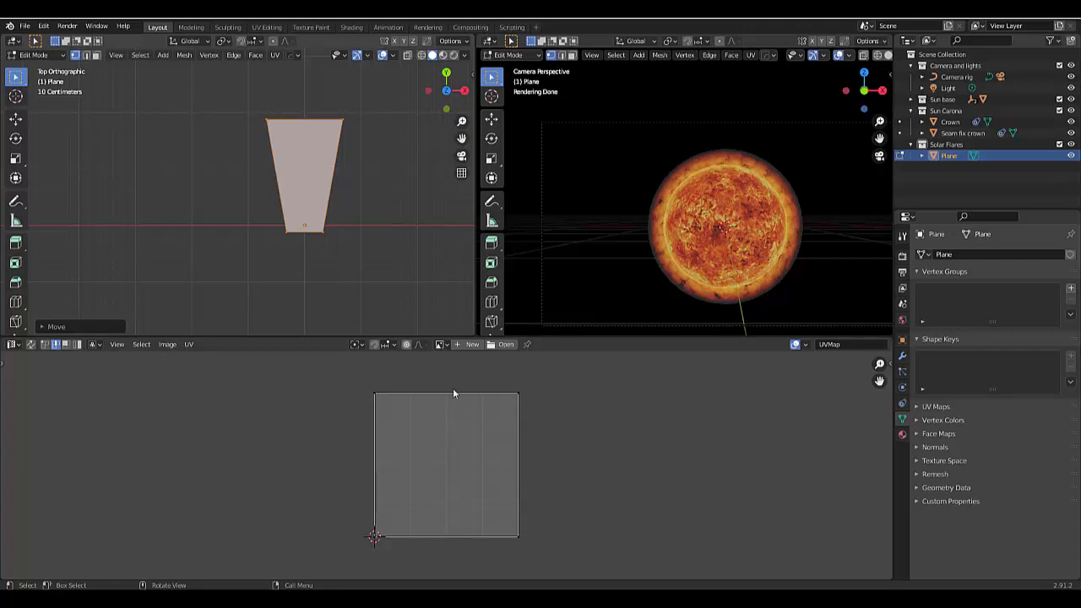
scroll(285, 254, "down", 5)
scroll(285, 248, "up", 5)
scroll(284, 206, "down", 5)
scroll(293, 179, "up", 4)
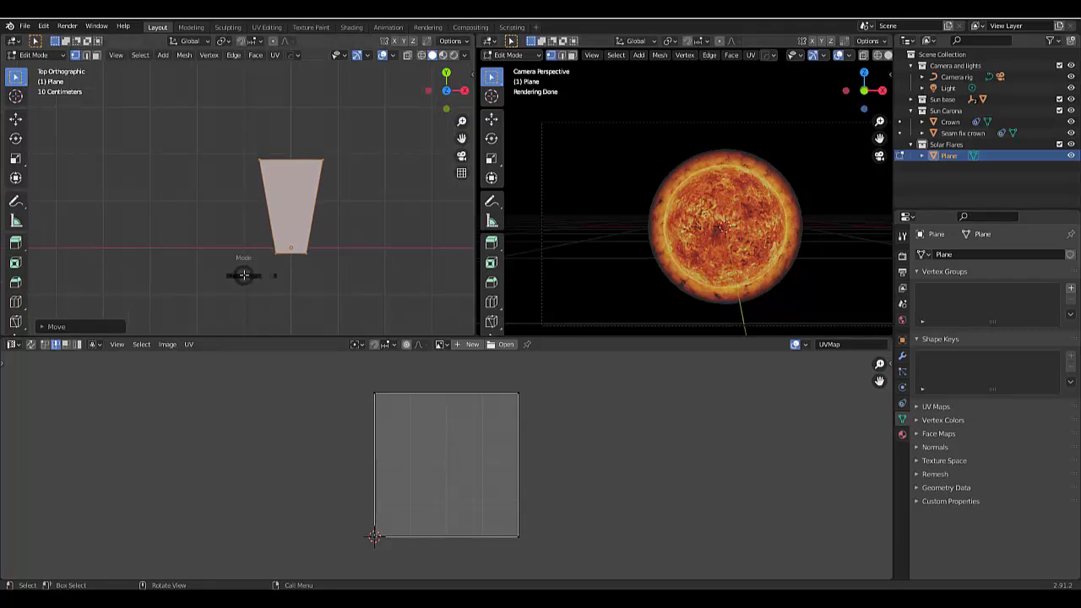
key("Tab")
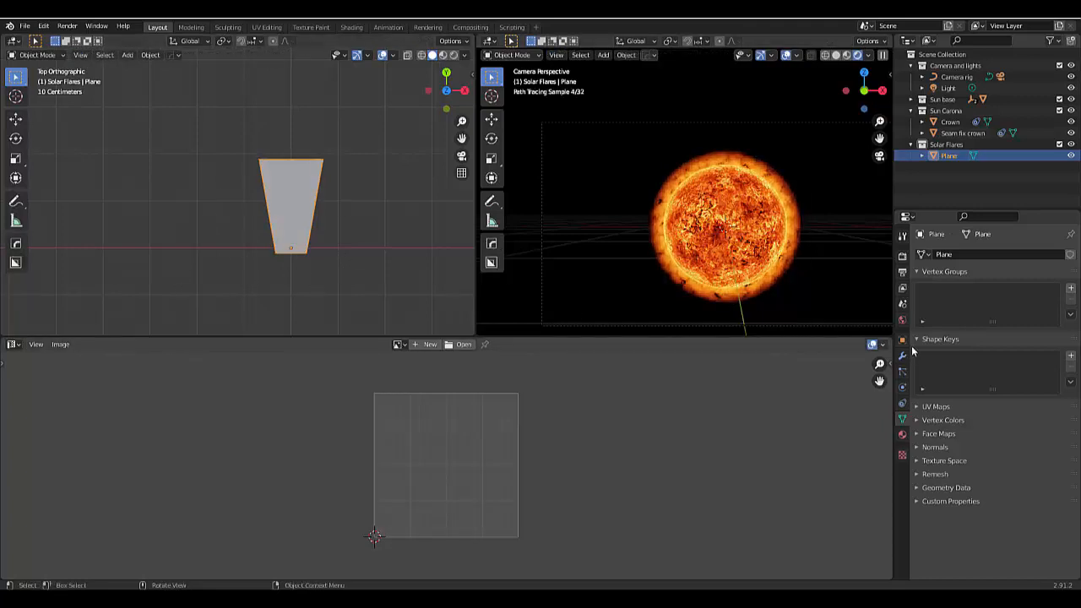
Add a Simple Subdivision Surface modifier with viewport and render levels of 4 to the plane, followed by a Displace modifier
left_click(901, 358)
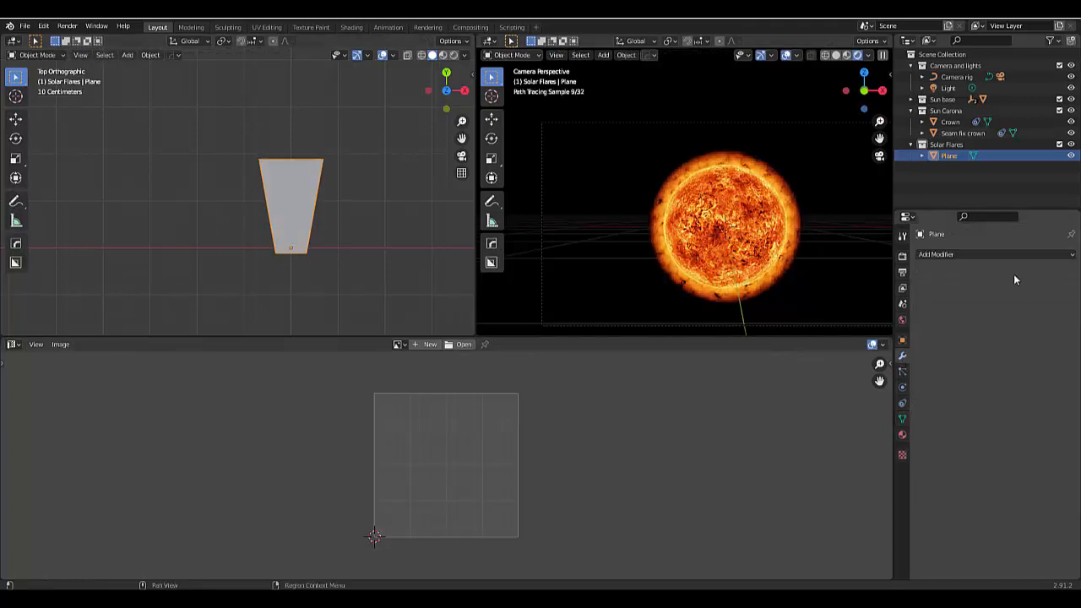
left_click(974, 254)
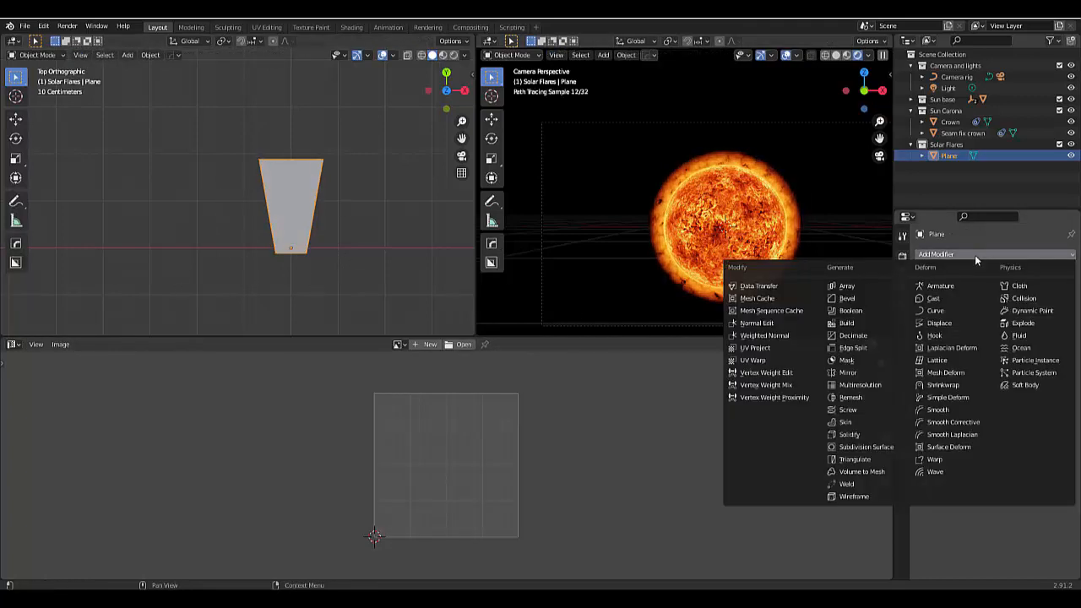
left_click(891, 446)
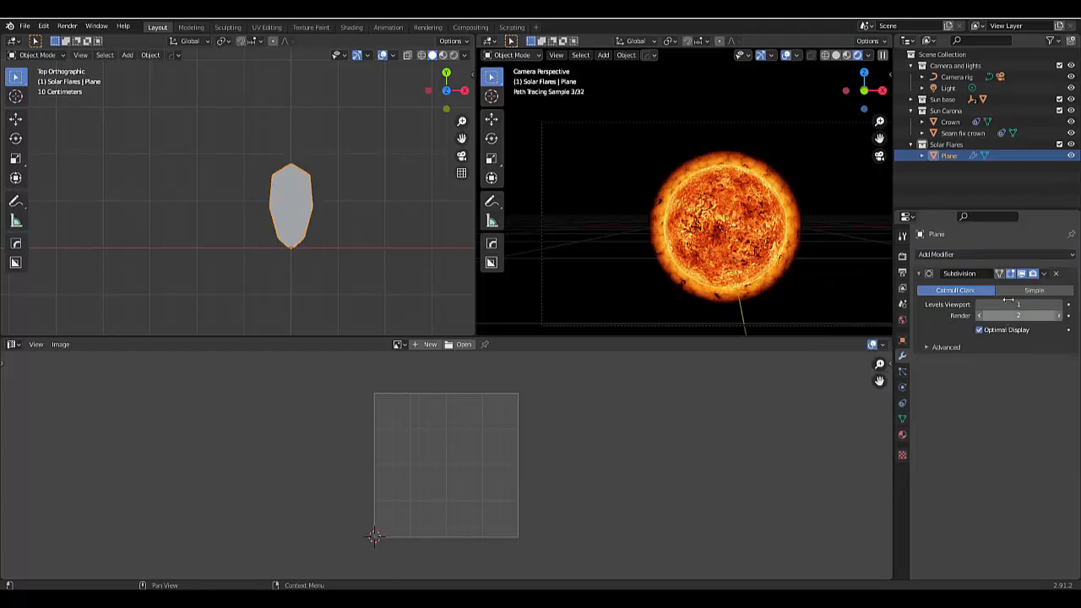
left_click(1034, 290)
left_click(1013, 308)
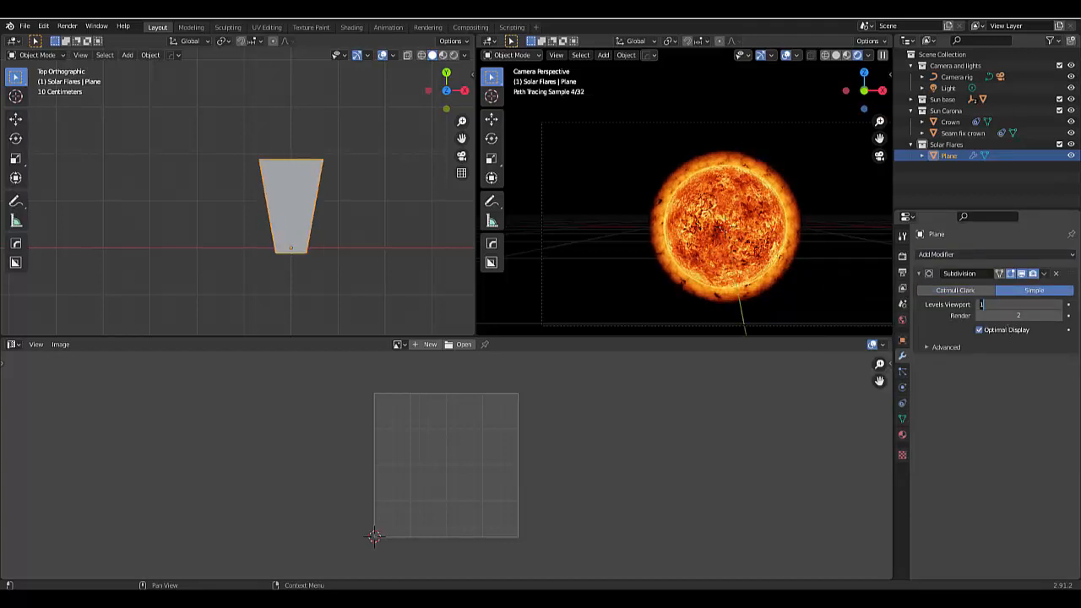
type("4")
key("Tab")
type("4")
key("Return")
left_click(950, 256)
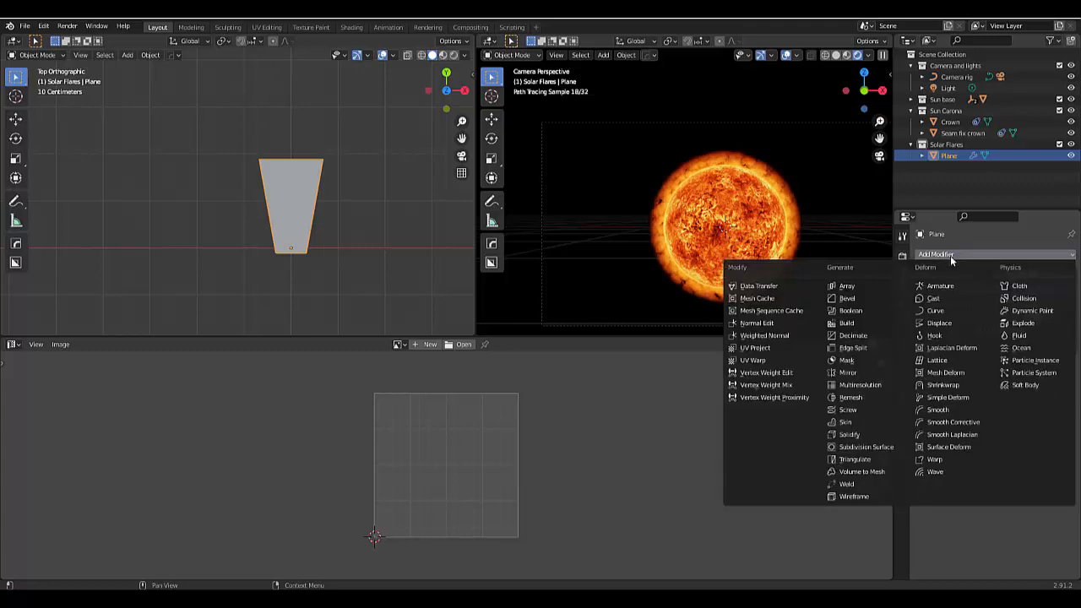
left_click(942, 319)
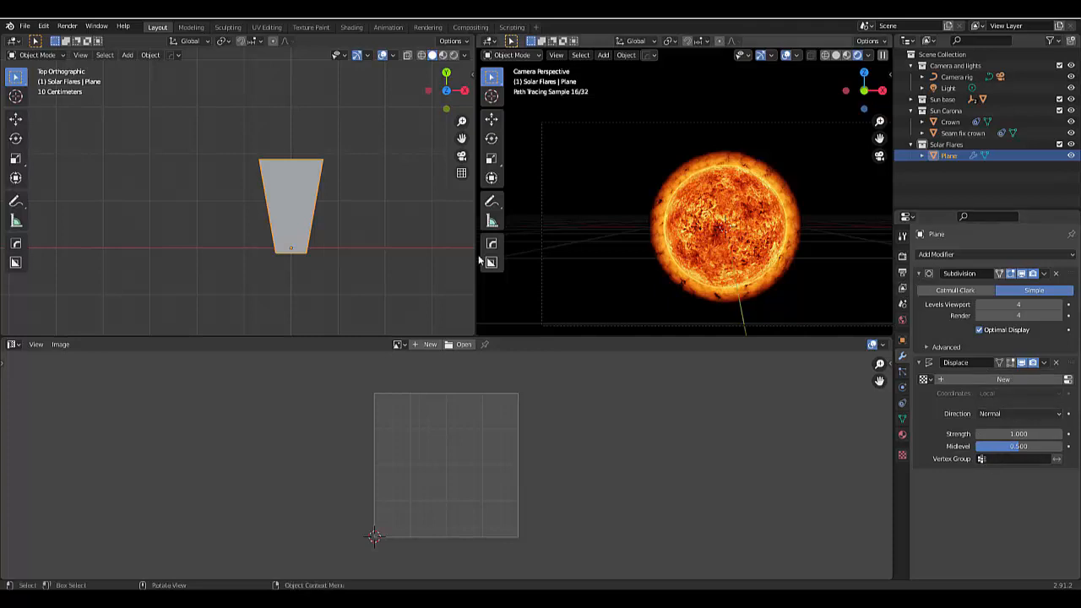
Change the UV Editor area to the Shader Editor and create a new material named Solar Flare for the plane
left_click(14, 345)
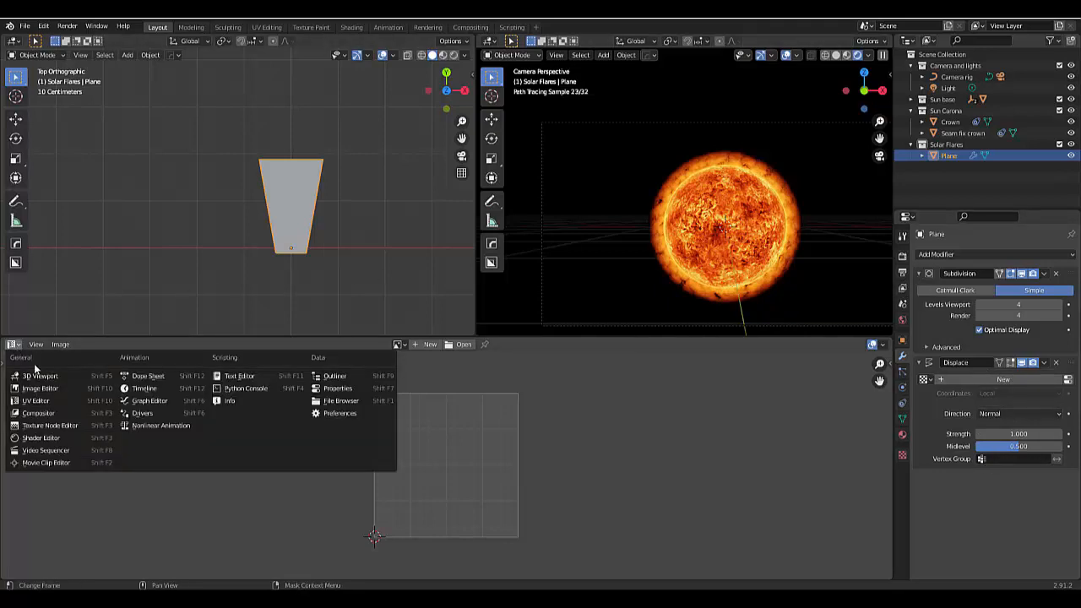
left_click(54, 437)
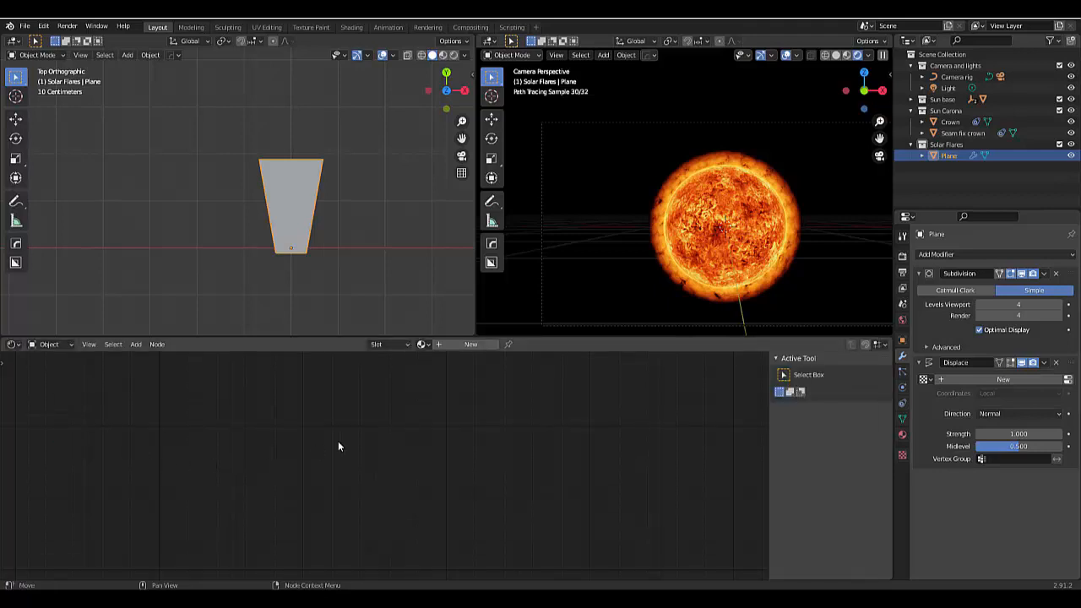
left_click(476, 347)
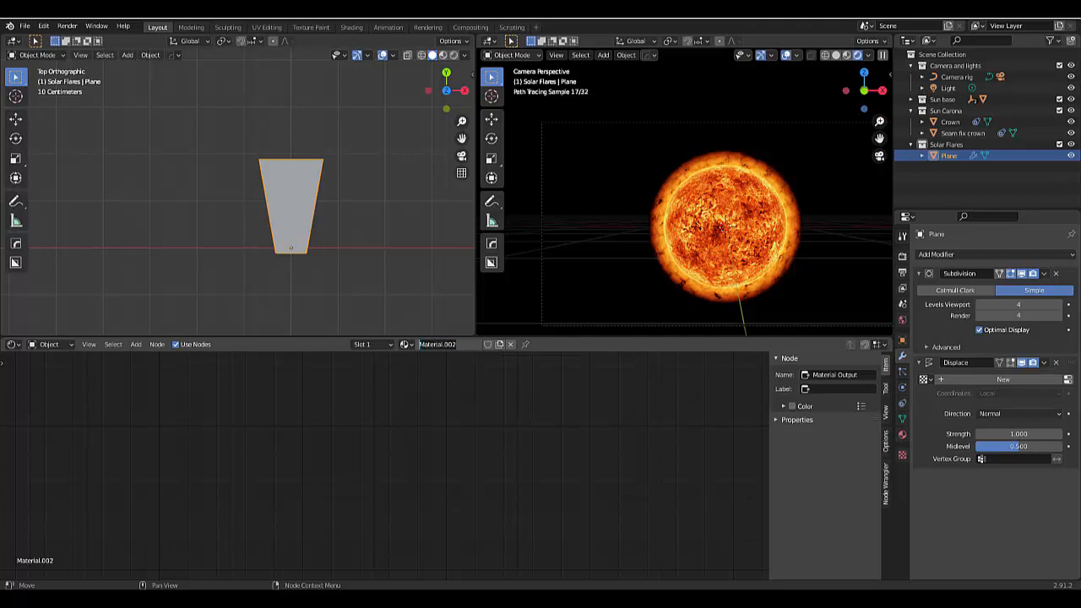
double_click(420, 343)
type("Solar Flare")
key("Return")
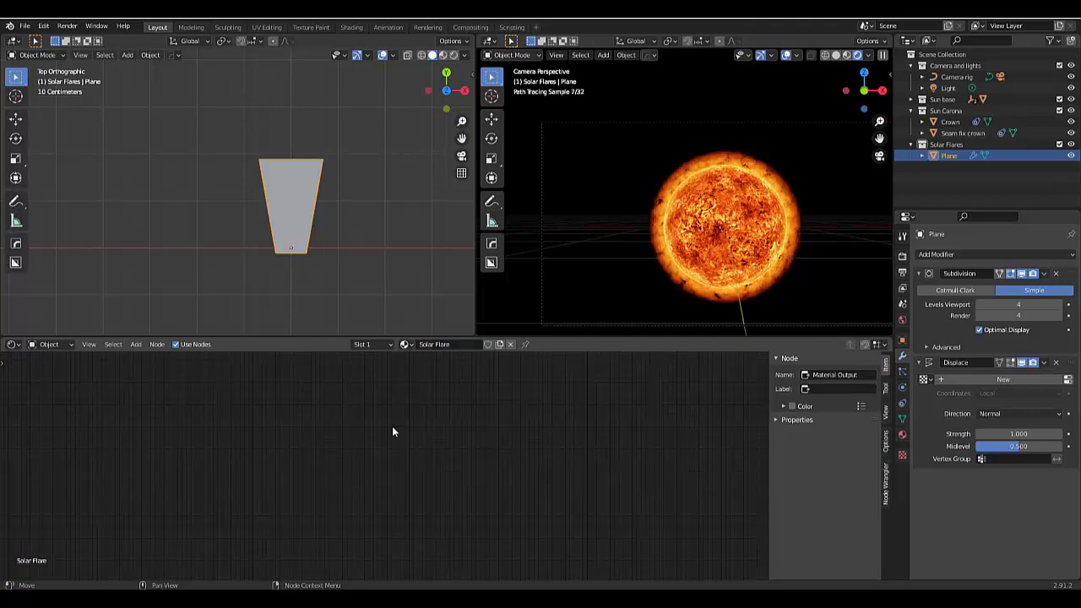
Delete the Principled BSDF node from the Solar Flare material, keeping only the Material Output
scroll(567, 470, "down", 5)
scroll(396, 559, "up", 5)
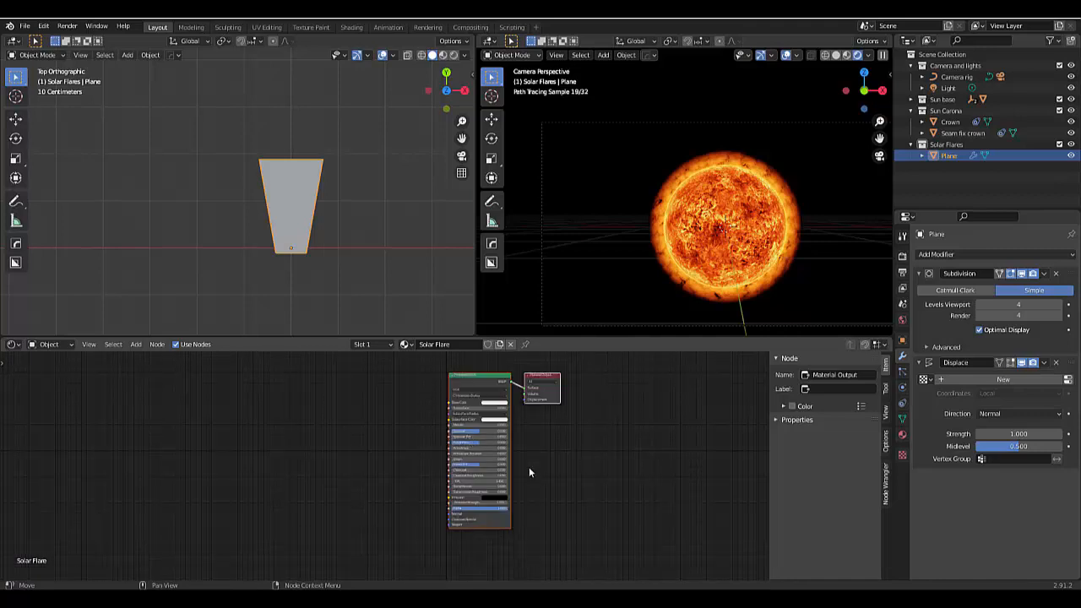
scroll(525, 432, "down", 2)
scroll(511, 387, "up", 2)
left_click(472, 407)
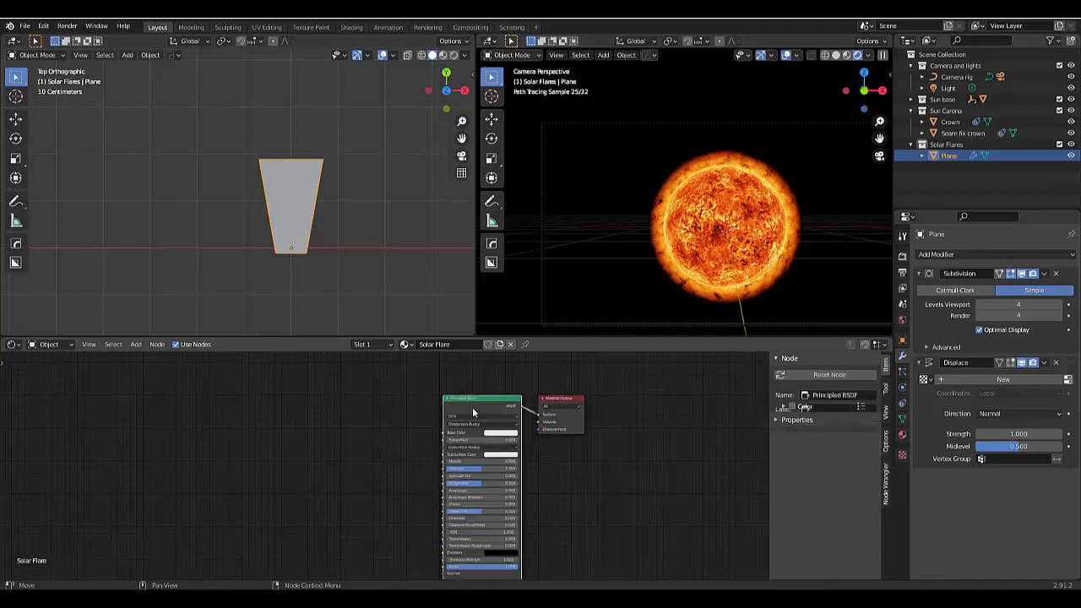
key("x")
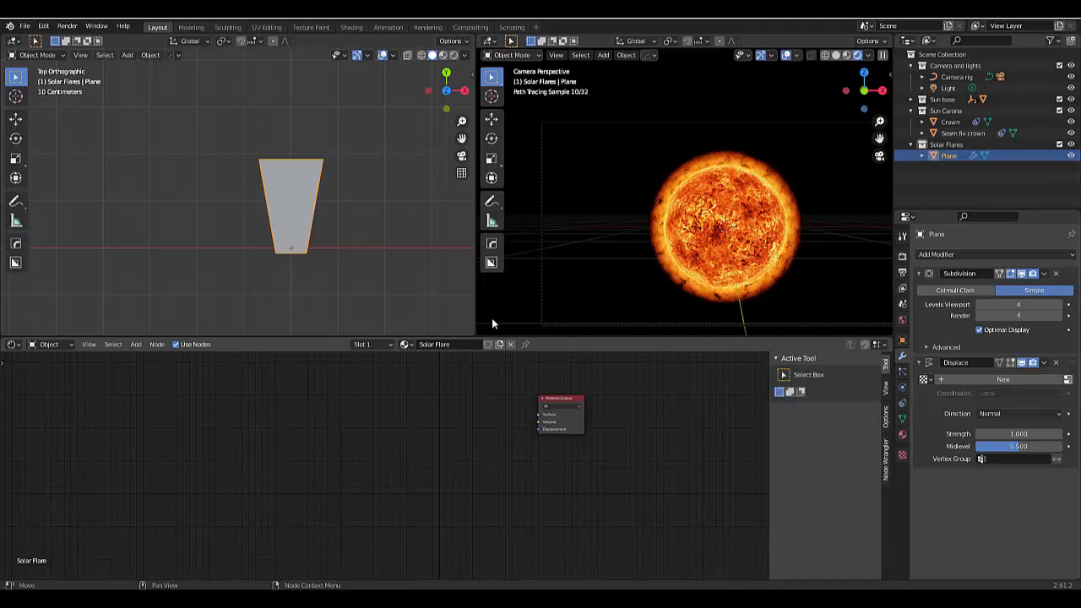
Select the Crown object and examine its material's node frames, including the corona animation and the fade and highlight groups
left_click(661, 251)
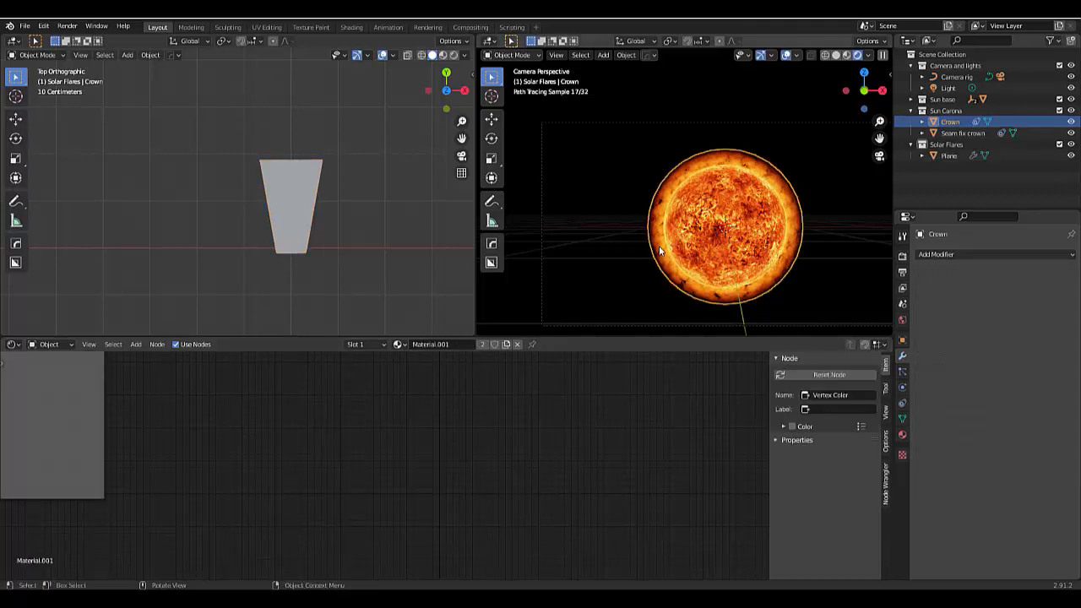
key("Home")
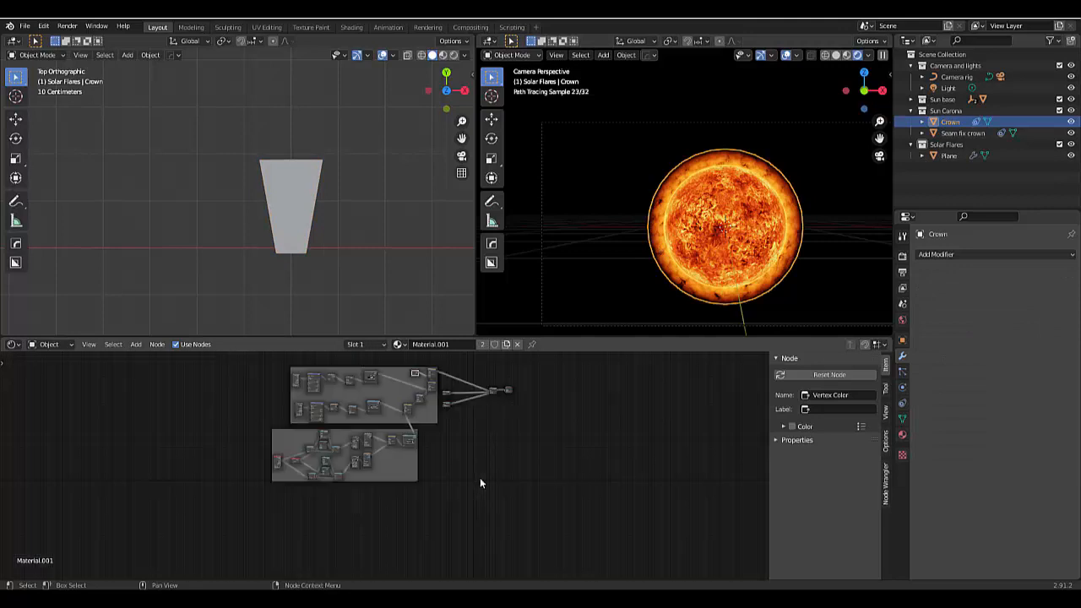
scroll(423, 375, "up", 2)
scroll(232, 422, "up", 6)
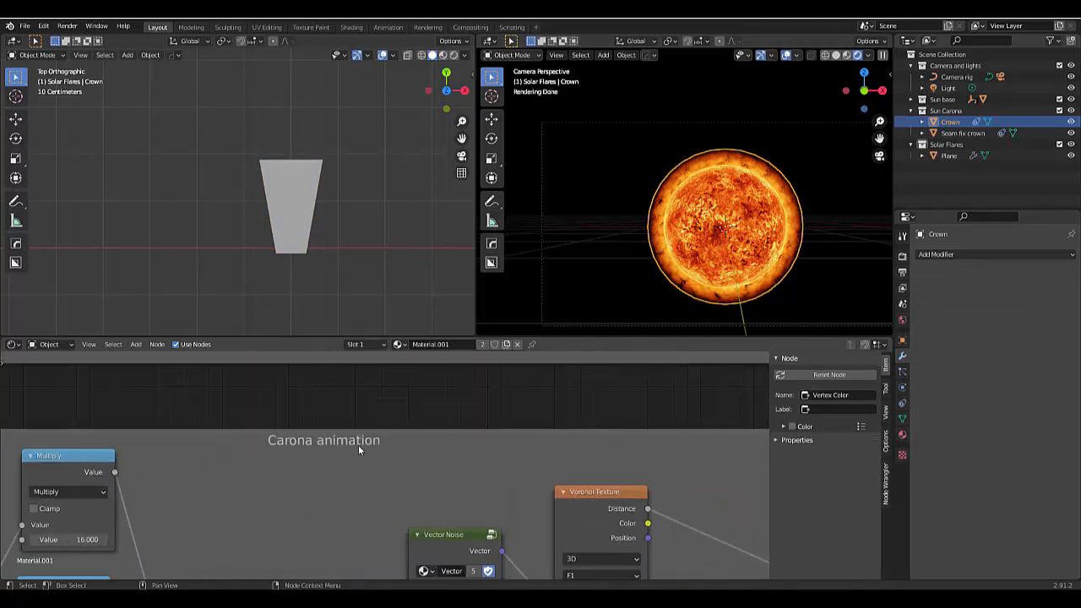
scroll(358, 444, "down", 8)
scroll(359, 438, "down", 2)
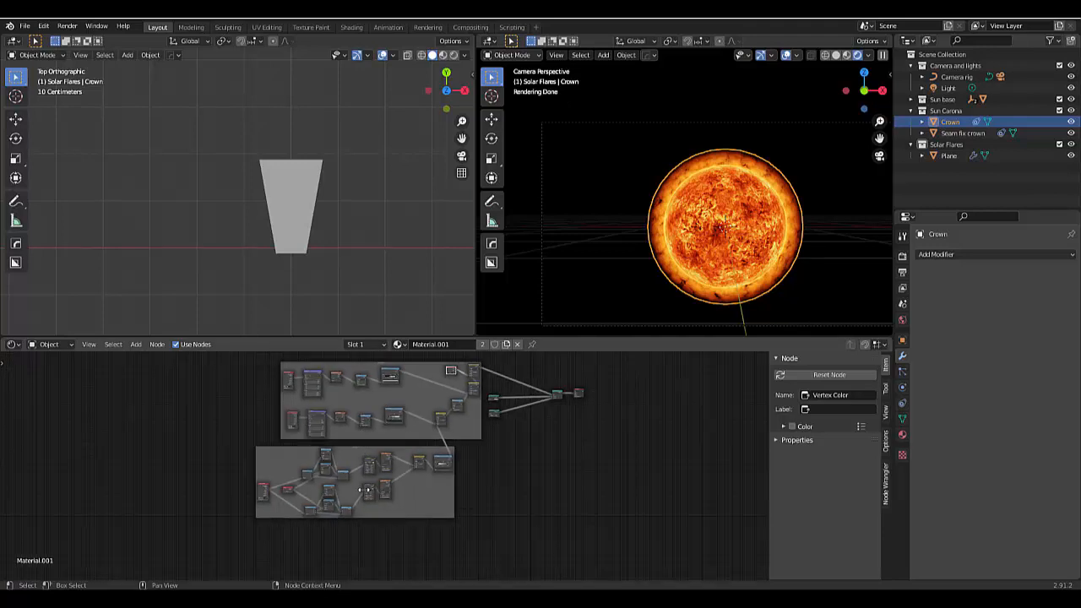
scroll(377, 389, "up", 6)
scroll(377, 426, "up", 4)
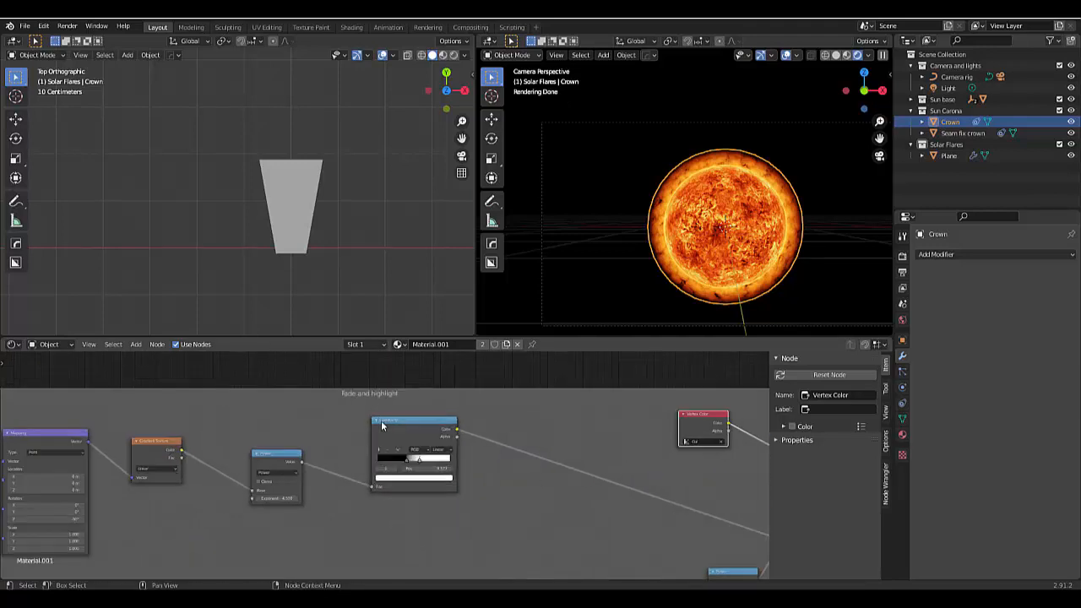
scroll(380, 415, "down", 4)
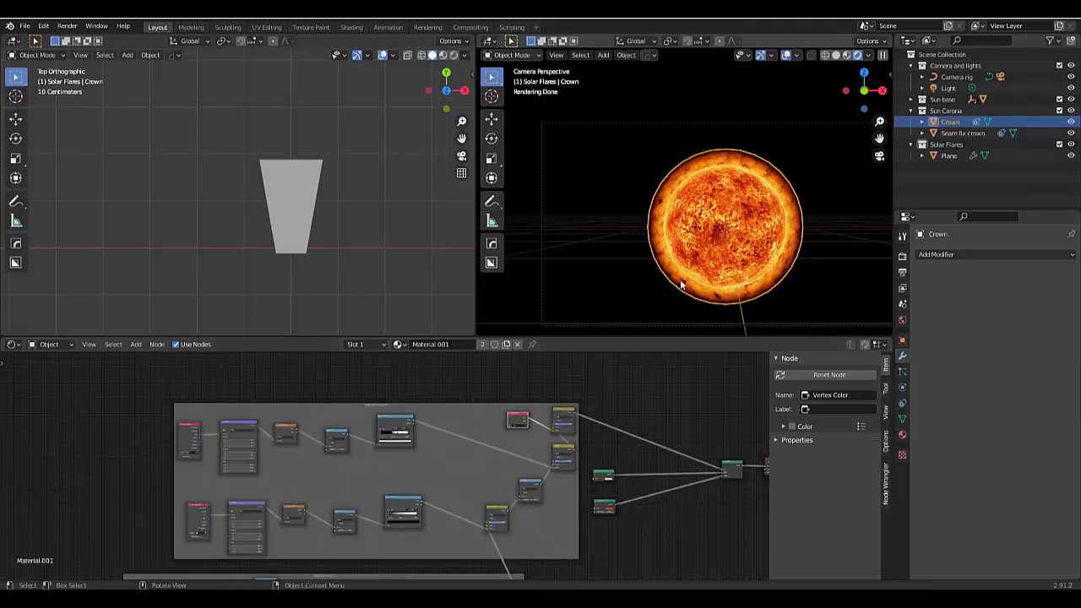
Select the sun object and rename its material as Sun Base
left_click(704, 238)
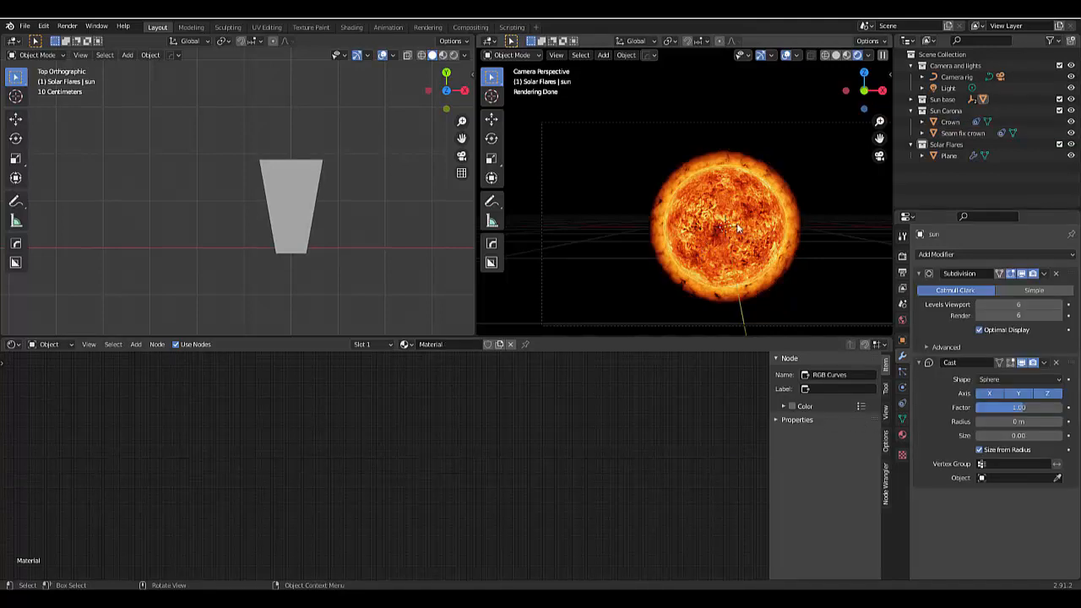
scroll(577, 396, "down", 4)
scroll(517, 469, "up", 2)
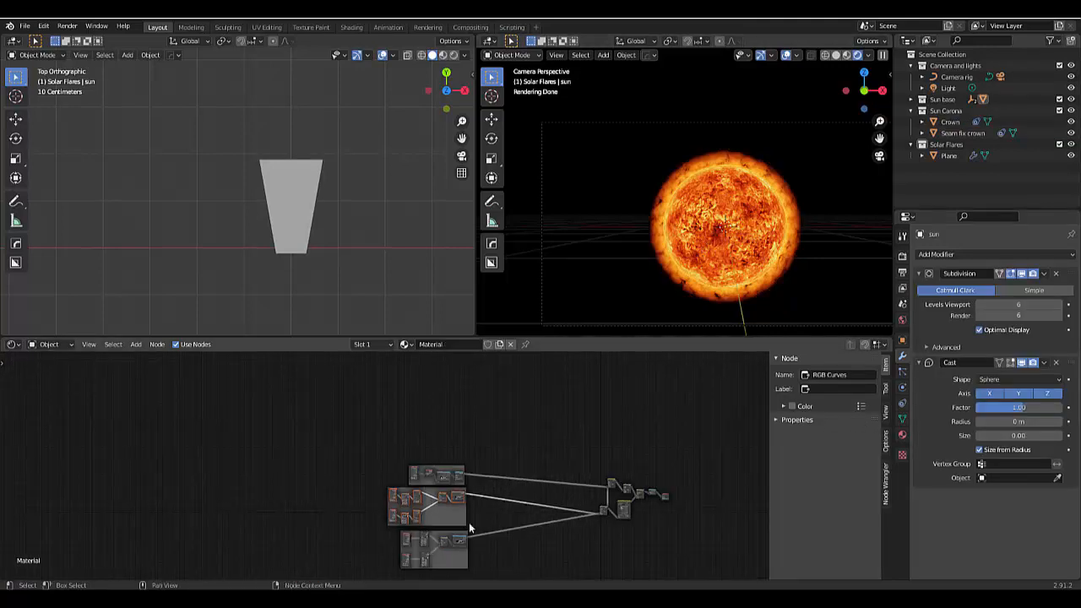
scroll(466, 437, "down", 1)
left_click(454, 344)
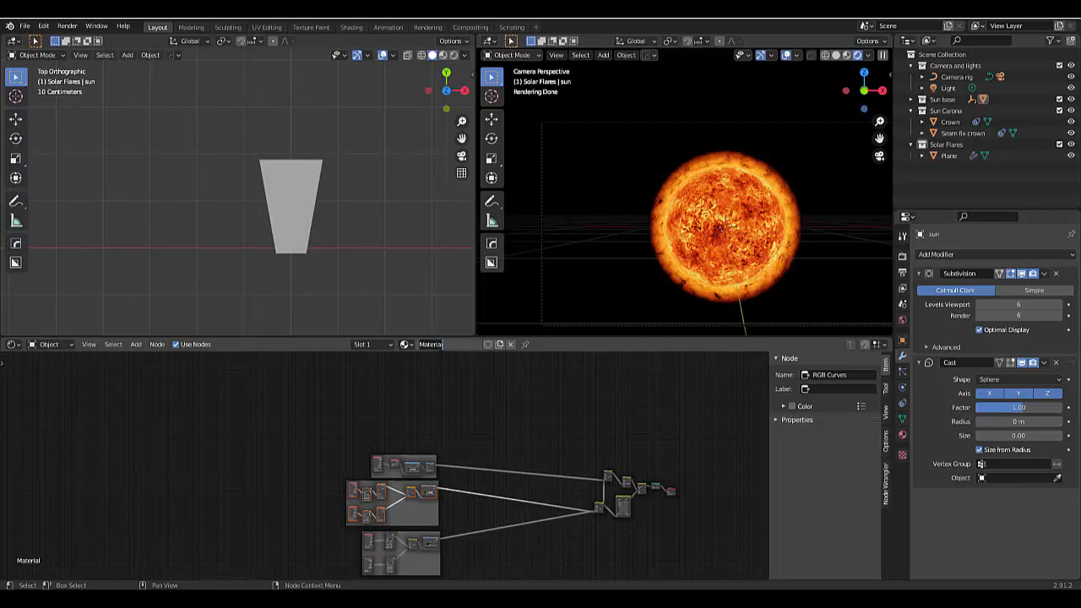
left_click(419, 344)
key("ctrl+a")
type("Sun Base")
key("Return")
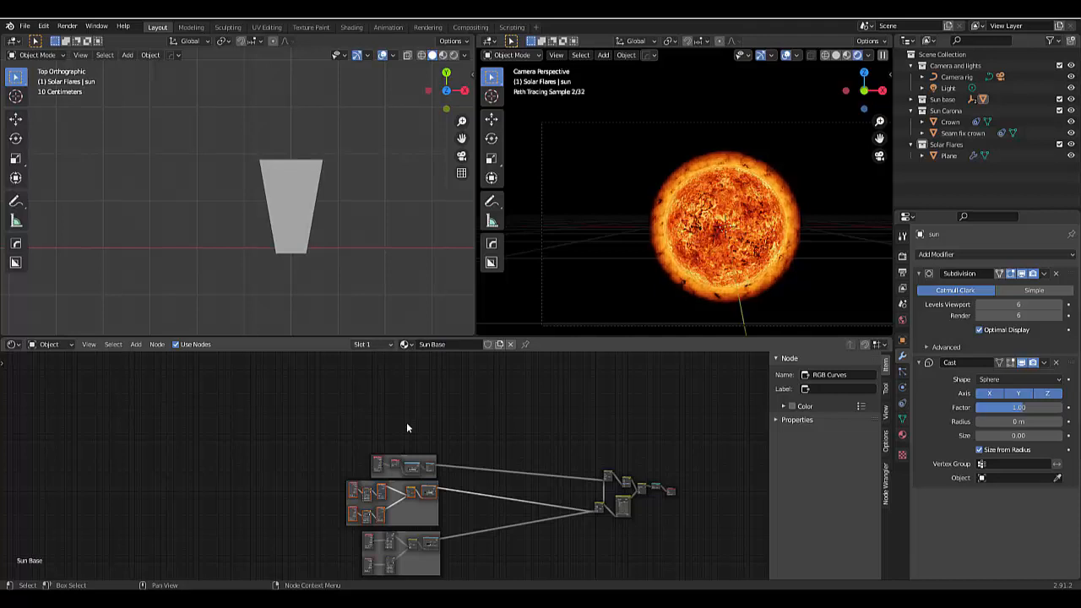
Examine the Sun Base material's High Frequency Noise, Low Frequency Noise and Edge High Light node frames
scroll(452, 501, "down", 1)
scroll(373, 555, "up", 3)
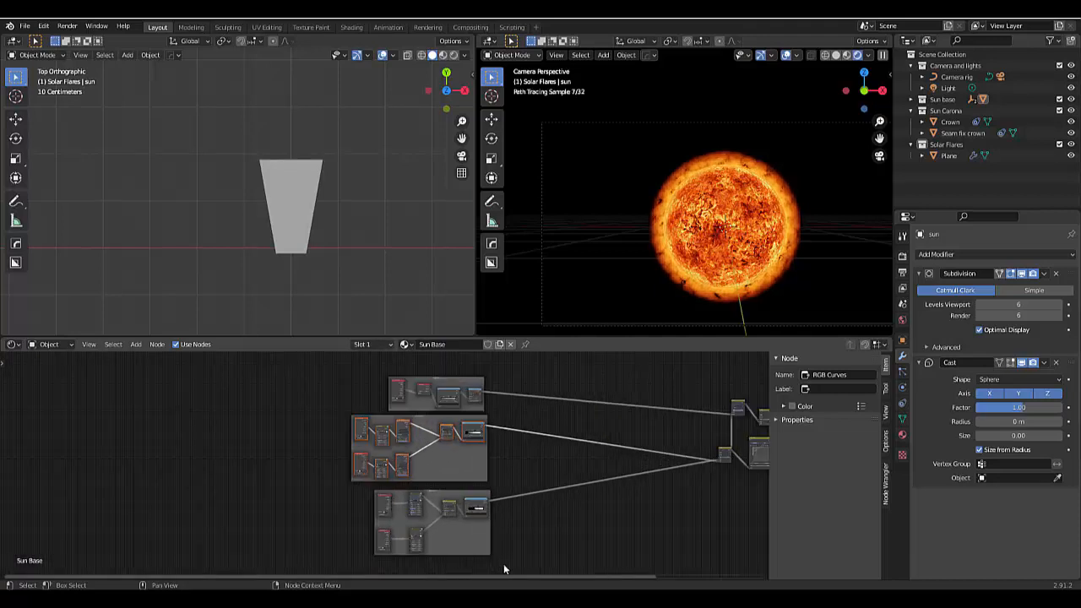
scroll(332, 518, "up", 8)
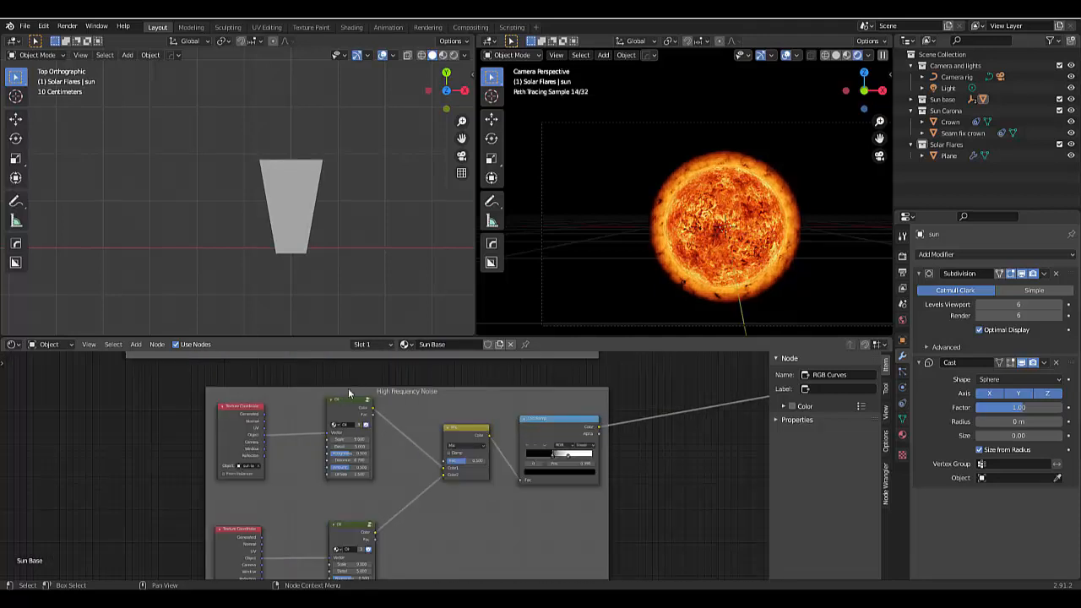
scroll(412, 472, "down", 7)
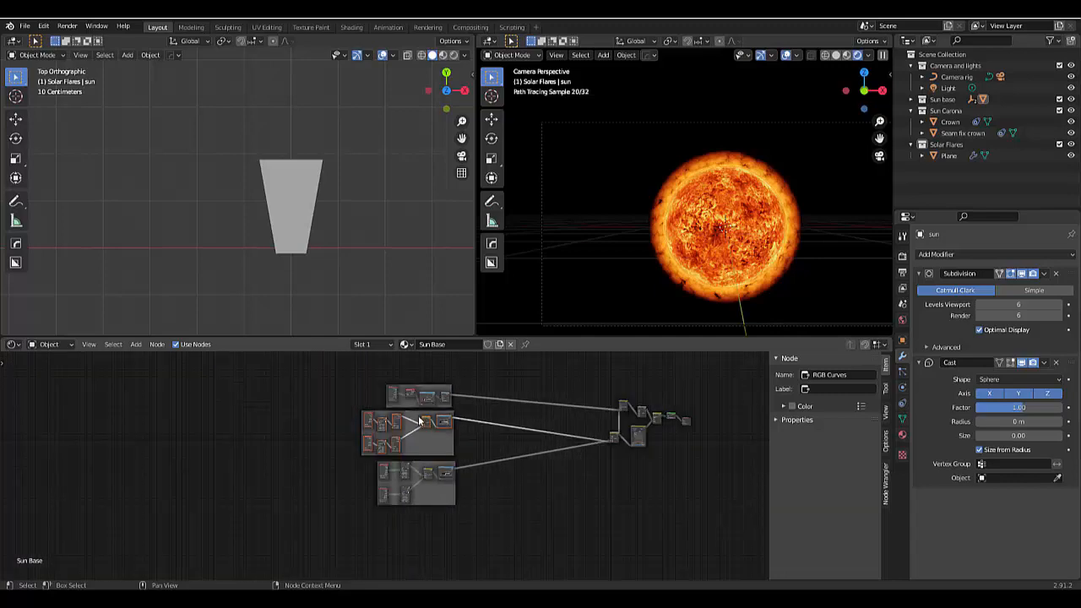
scroll(431, 447, "up", 5)
scroll(429, 455, "down", 4)
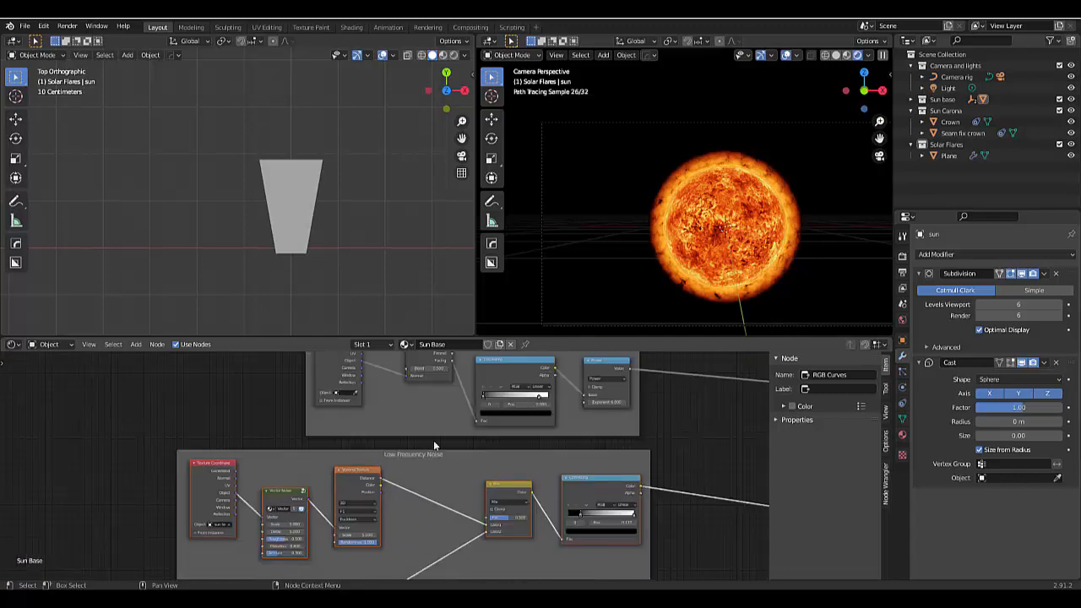
scroll(435, 405, "up", 6)
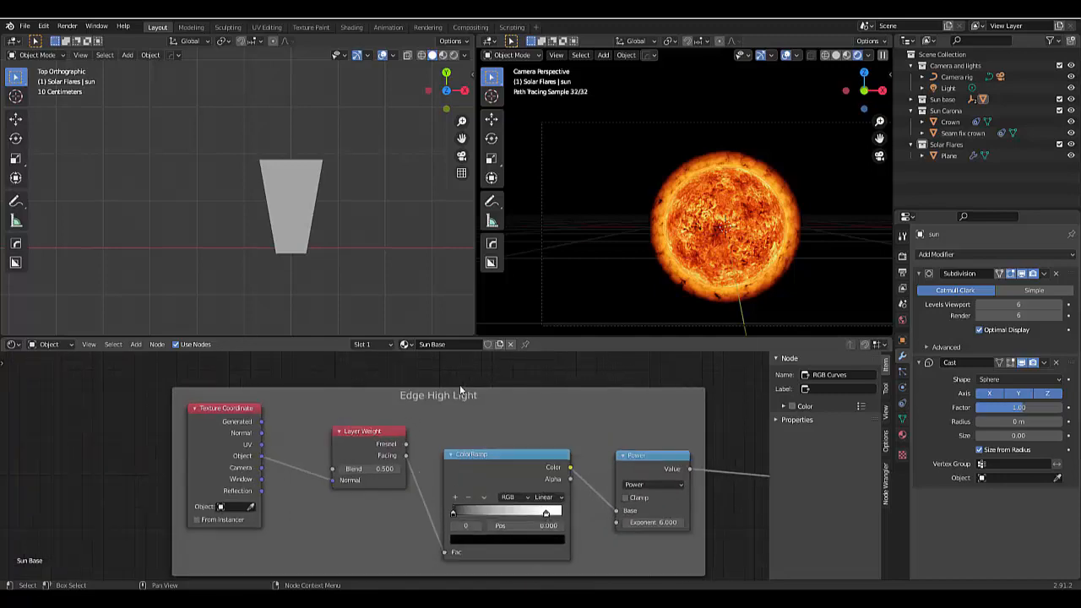
Select the Crown object and review its Carona animation frame and the shader nodes feeding the Material Output
left_click(664, 217)
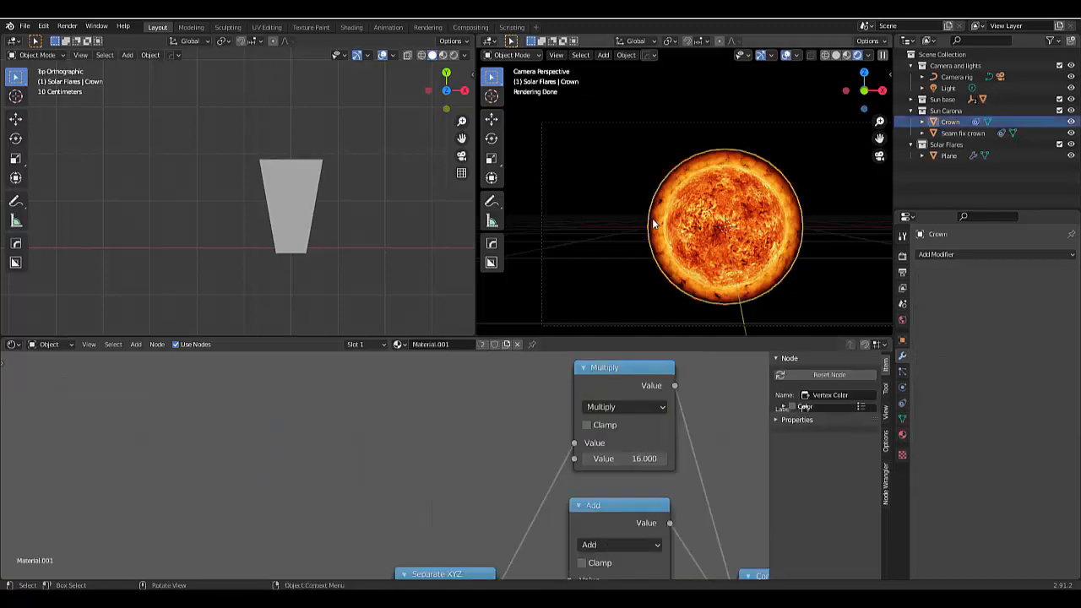
scroll(460, 429, "down", 5)
scroll(459, 429, "down", 2)
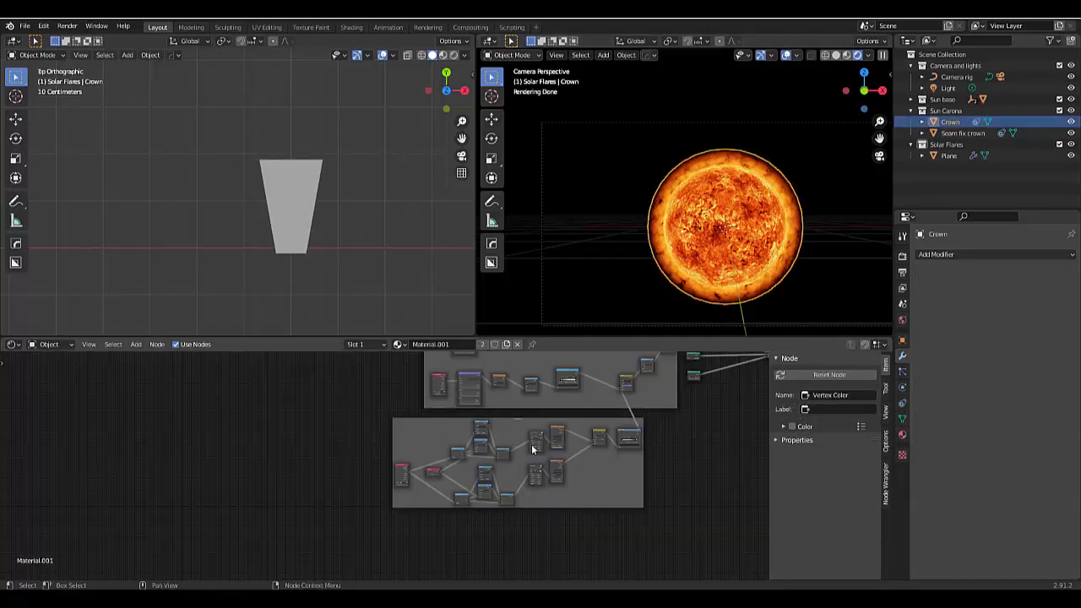
scroll(611, 442, "up", 2)
scroll(509, 396, "up", 4)
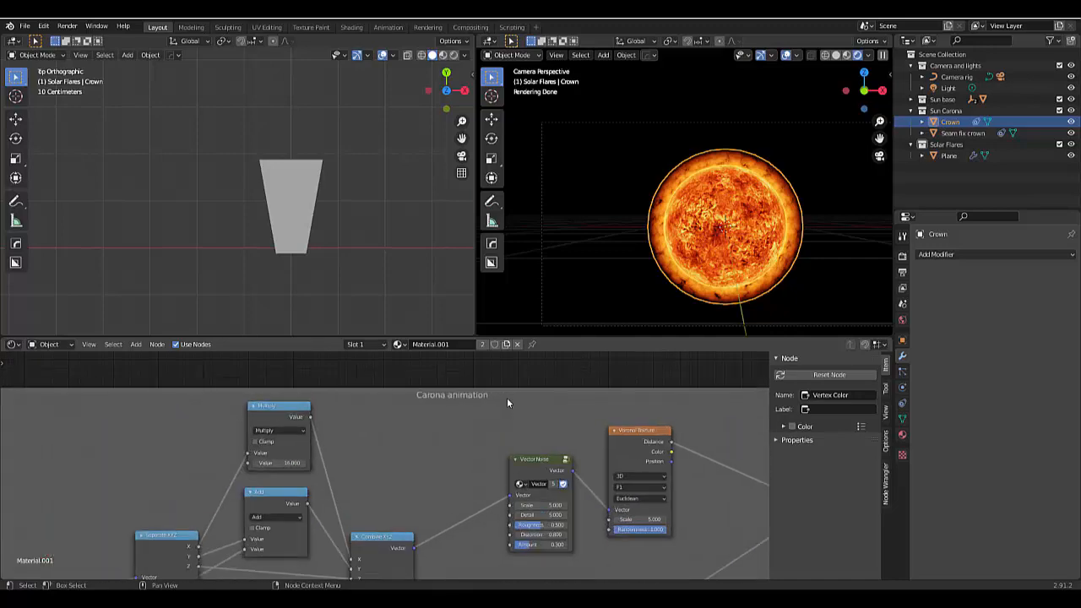
scroll(422, 425, "down", 7)
scroll(586, 451, "up", 3)
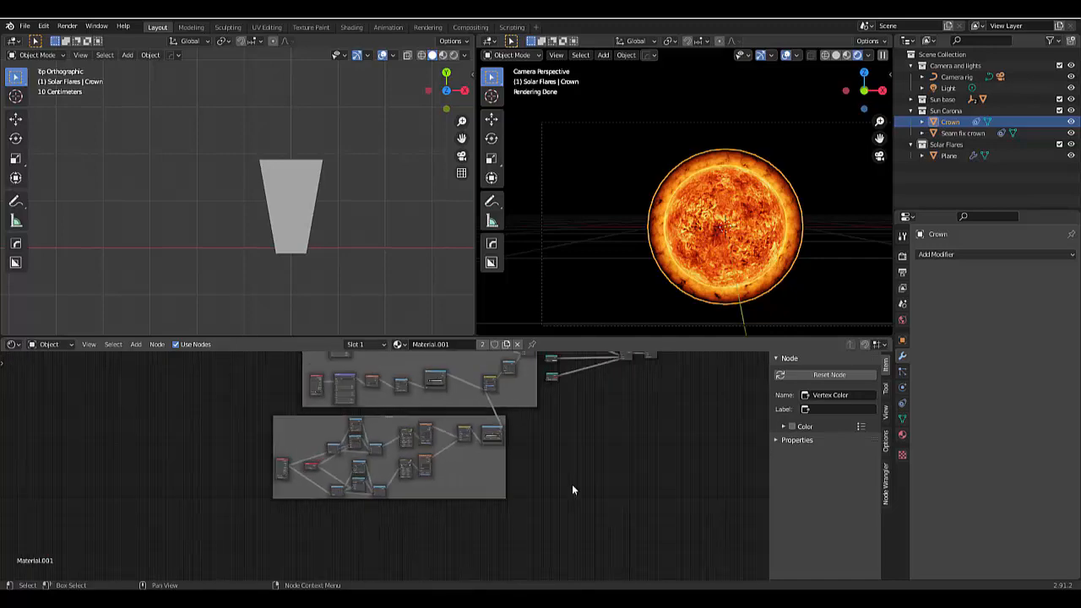
scroll(604, 380, "down", 3)
scroll(557, 416, "up", 4)
scroll(541, 411, "up", 1)
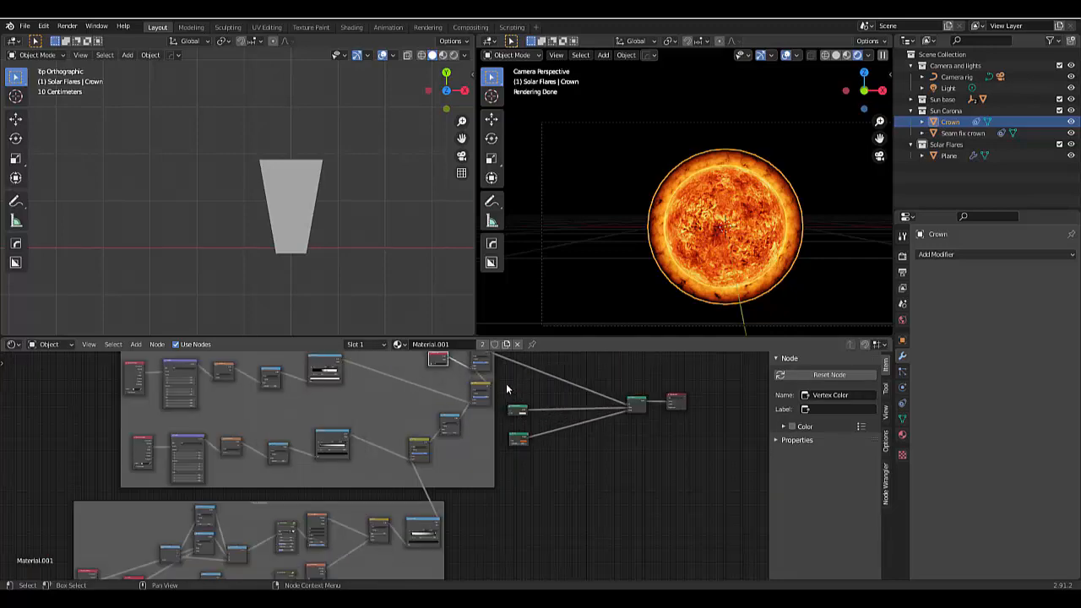
Move the Crown material's Transparent, Emission and Mix Shader nodes beside the Carona animation frame and copy them together with that frame
left_click_drag(504, 385, 639, 500)
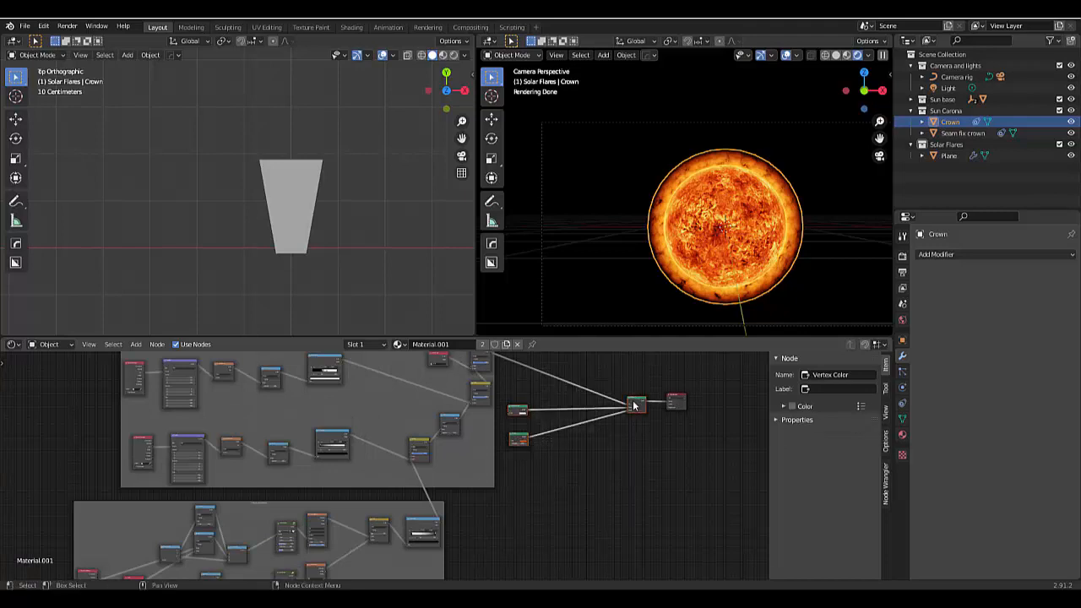
left_click_drag(634, 406, 617, 521)
scroll(595, 486, "down", 4)
scroll(582, 539, "up", 2)
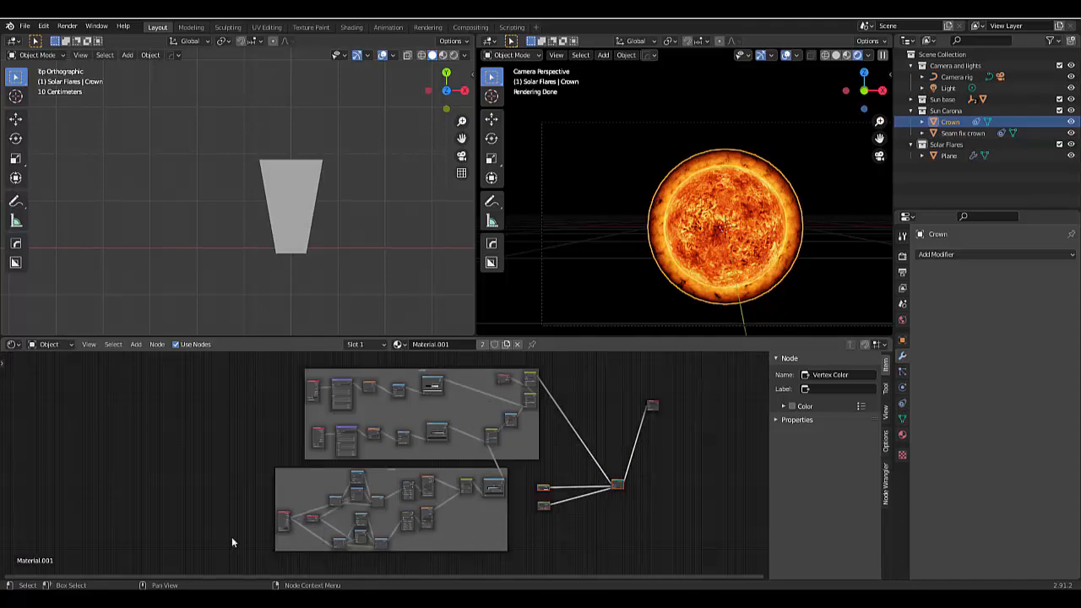
left_click_drag(224, 463, 650, 564)
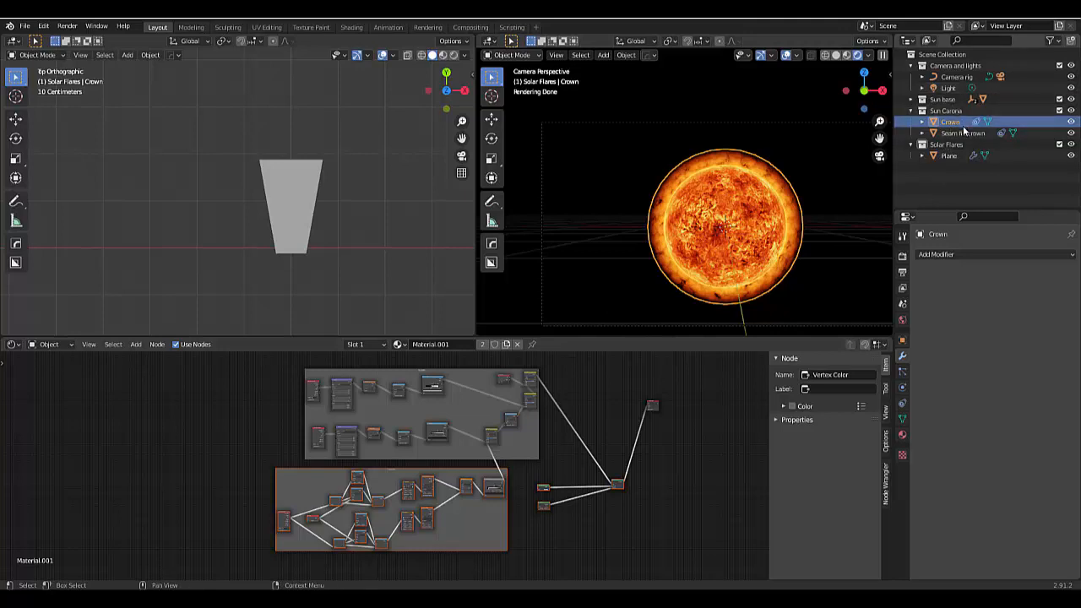
Select the plane in the Solar Flares collection and rename it as Solar Flare 1
left_click(952, 156)
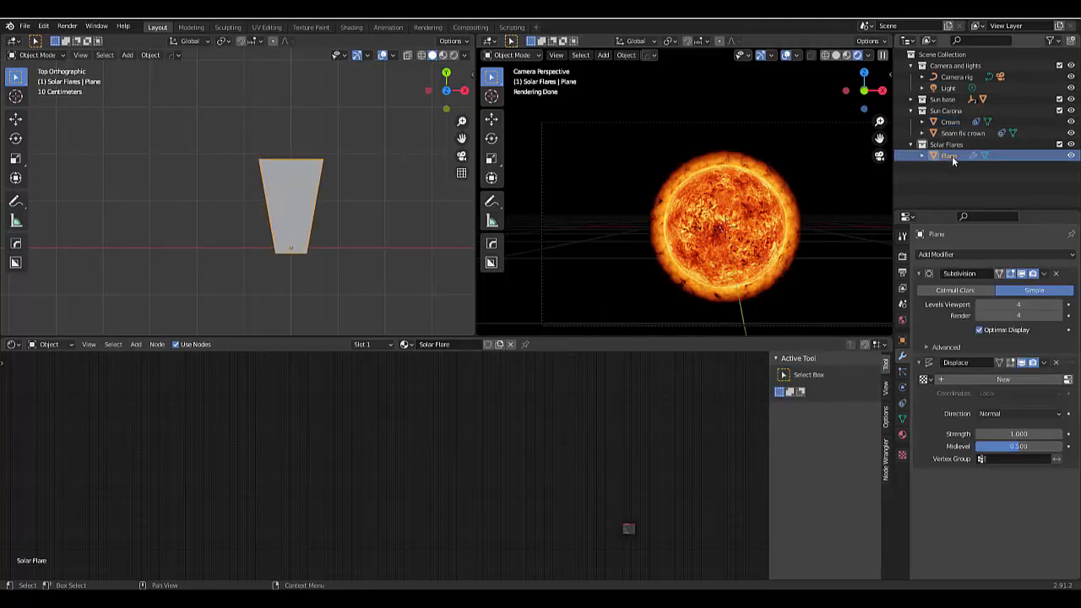
double_click(951, 155)
type("S")
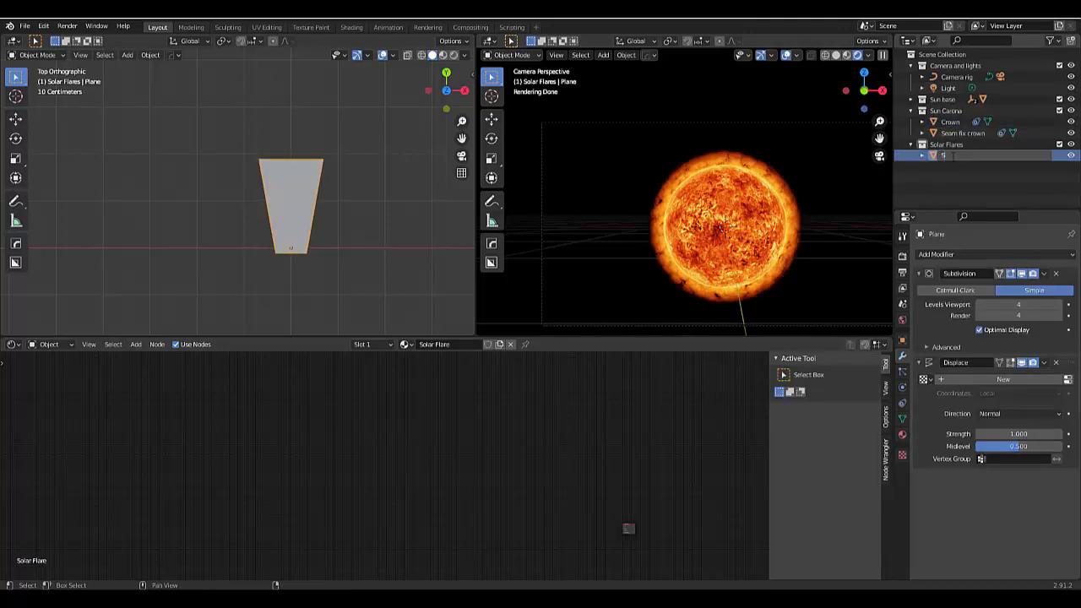
type("olar Flare")
key("BackSpace")
type("lare 1")
key("Return")
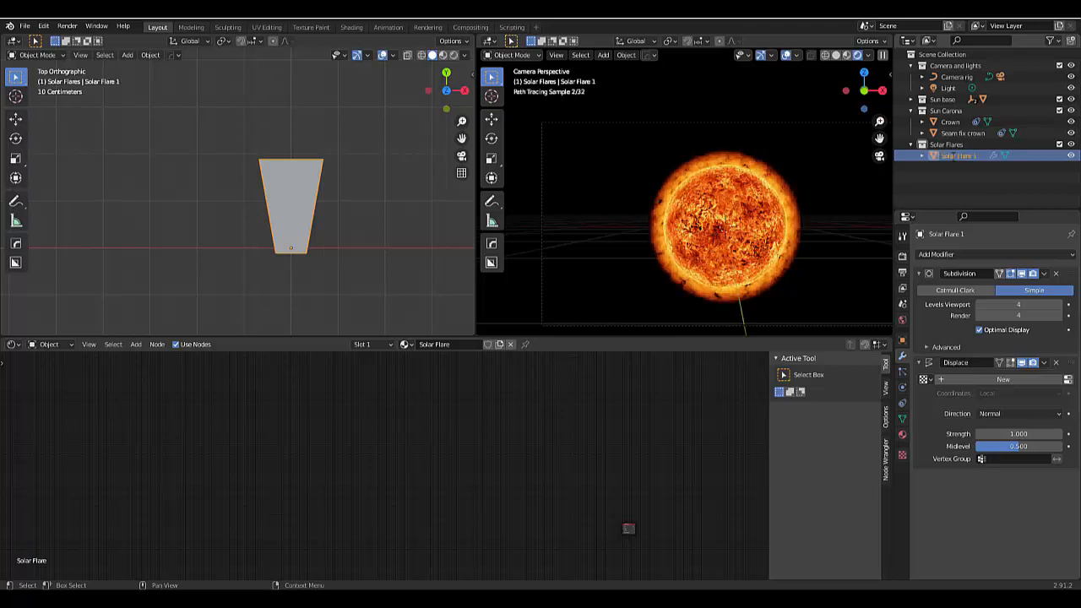
Paste the copied nodes into the Solar Flare material and delete the frame surrounding the animation nodes
middle_click_drag(527, 451, 564, 527)
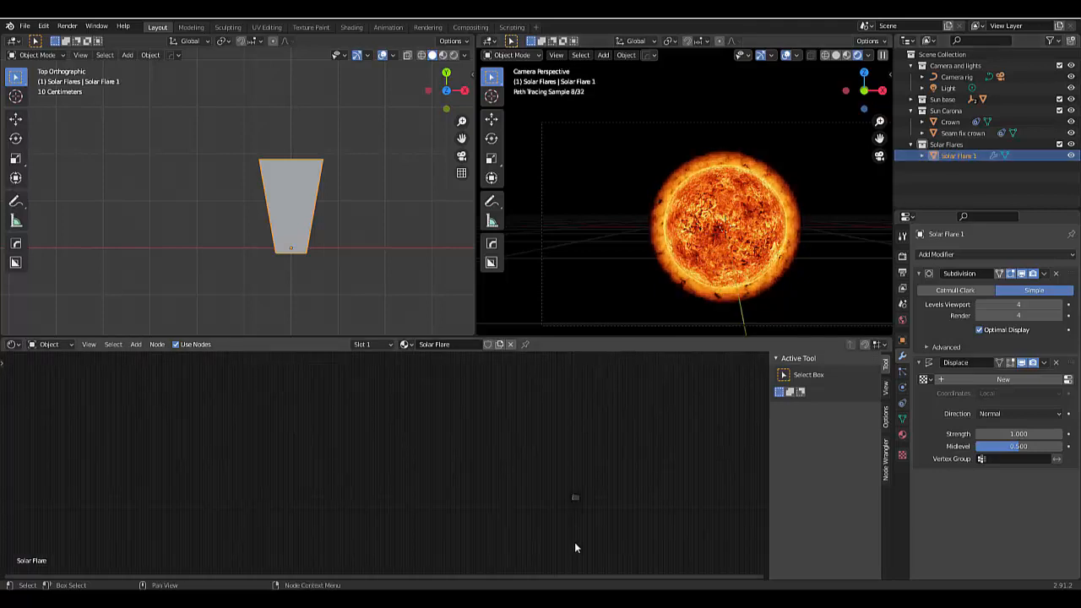
scroll(555, 481, "up", 3)
scroll(544, 418, "up", 3)
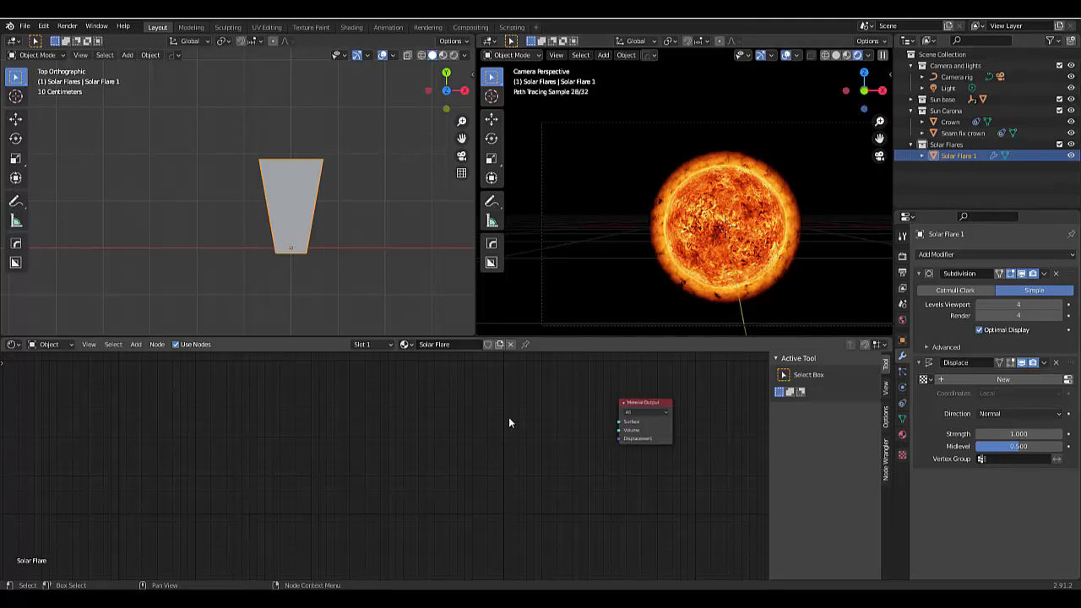
key("ctrl")
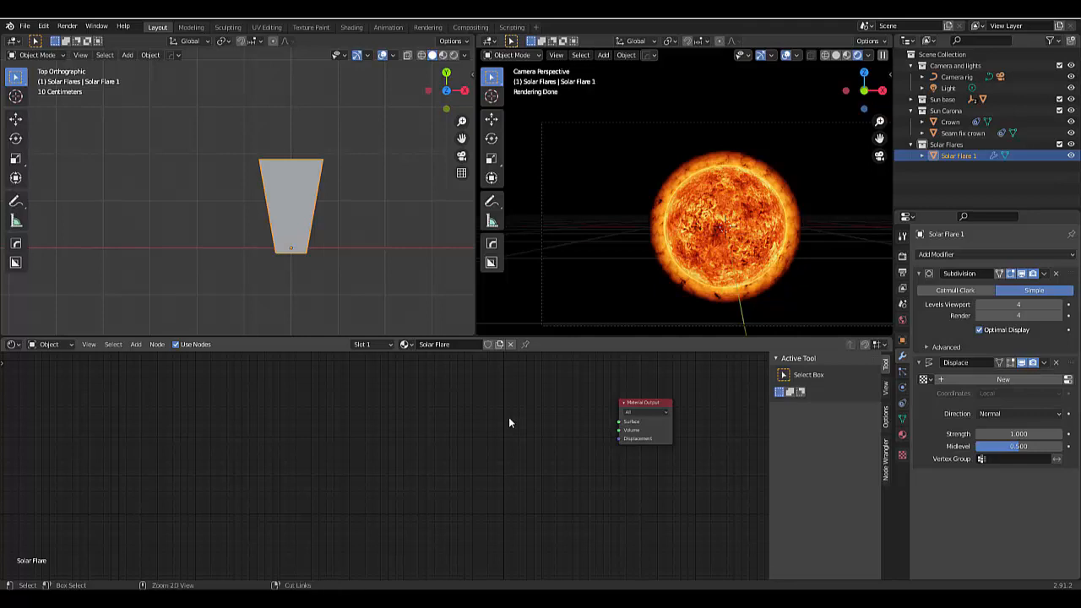
key("ctrl+v")
scroll(517, 450, "down", 5)
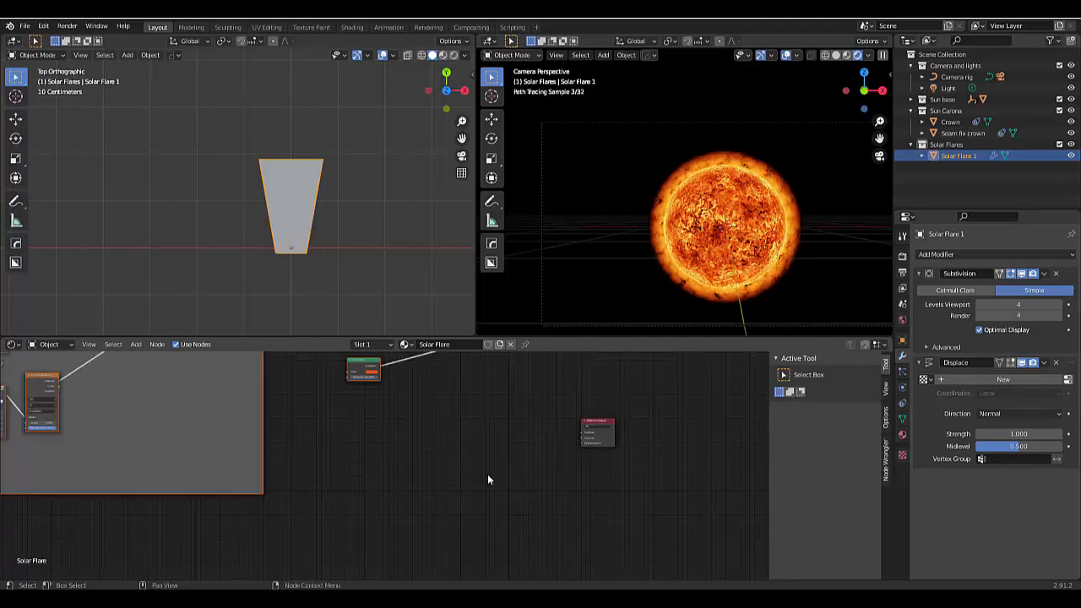
scroll(297, 406, "down", 3)
scroll(329, 445, "up", 2)
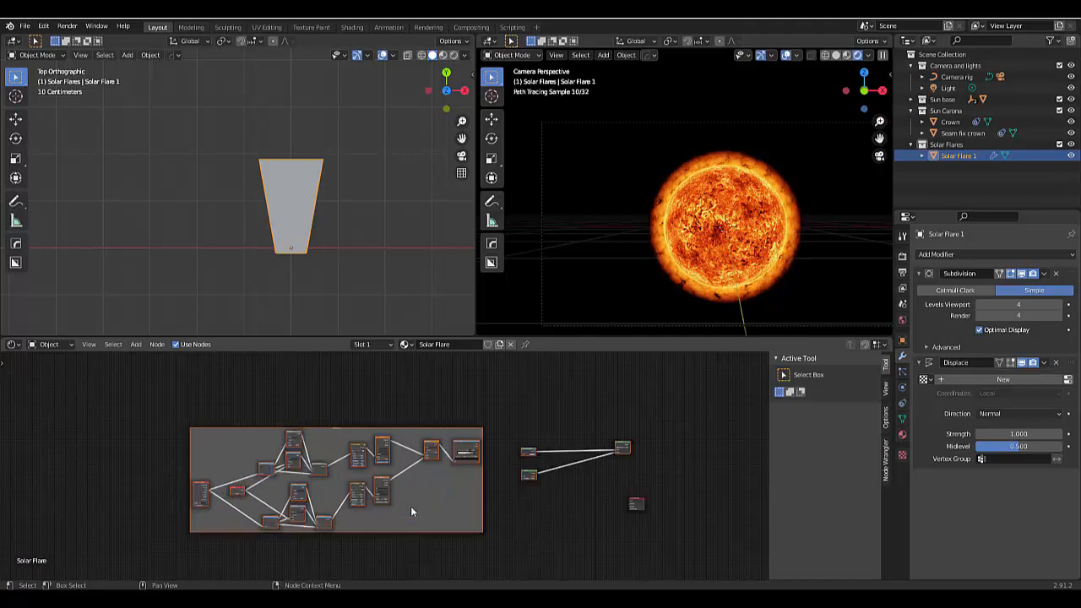
left_click(410, 511)
key("x")
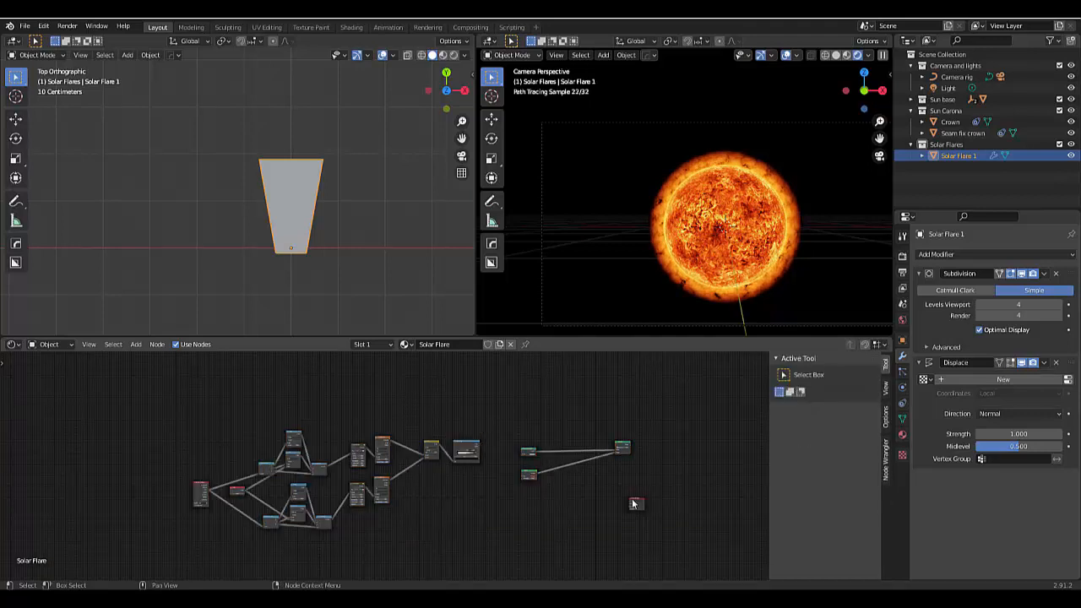
Place the Material Output beside the Mix Shader and connect the Mix Shader to its Surface input
left_click_drag(635, 504, 652, 448)
scroll(651, 447, "up", 2)
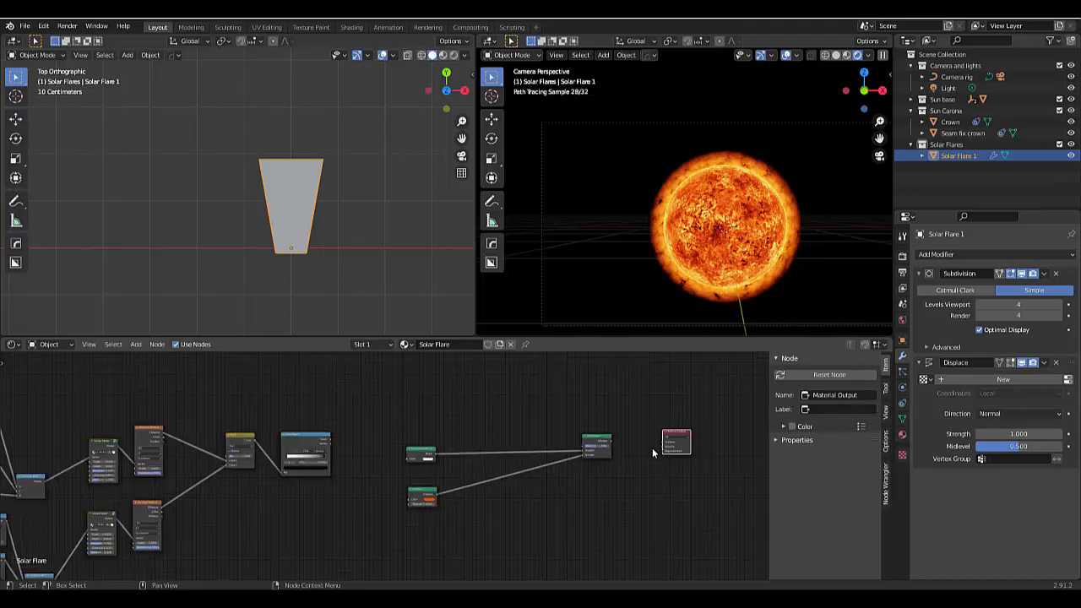
scroll(652, 448, "up", 5)
left_click_drag(537, 428, 681, 433)
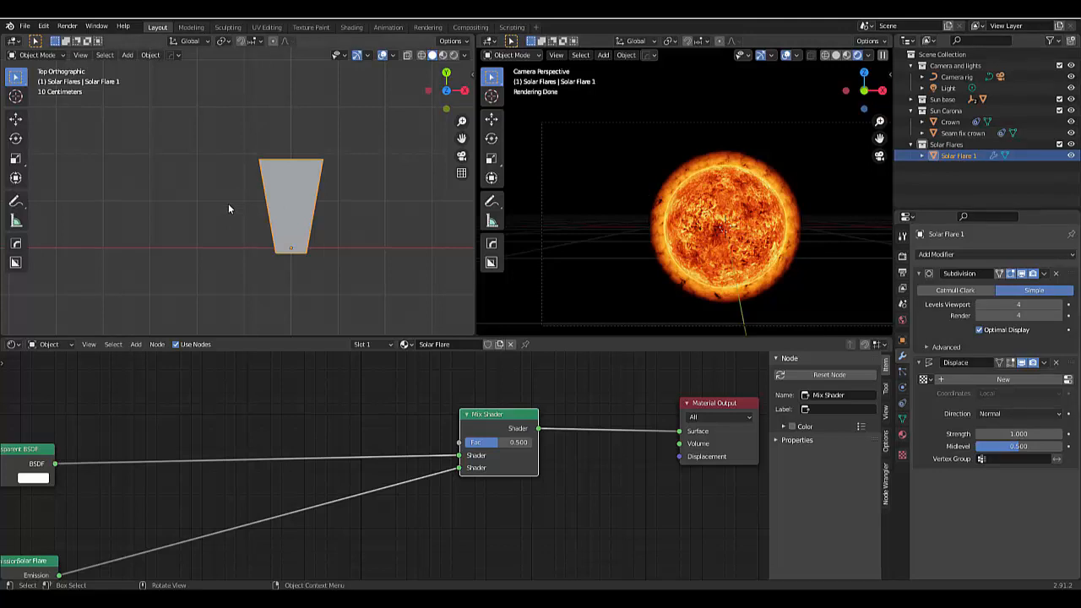
Frame the flare plane in the top view and connect the ColorRamp's Color output to the Mix Shader's Fac input
key("KP_Decimal")
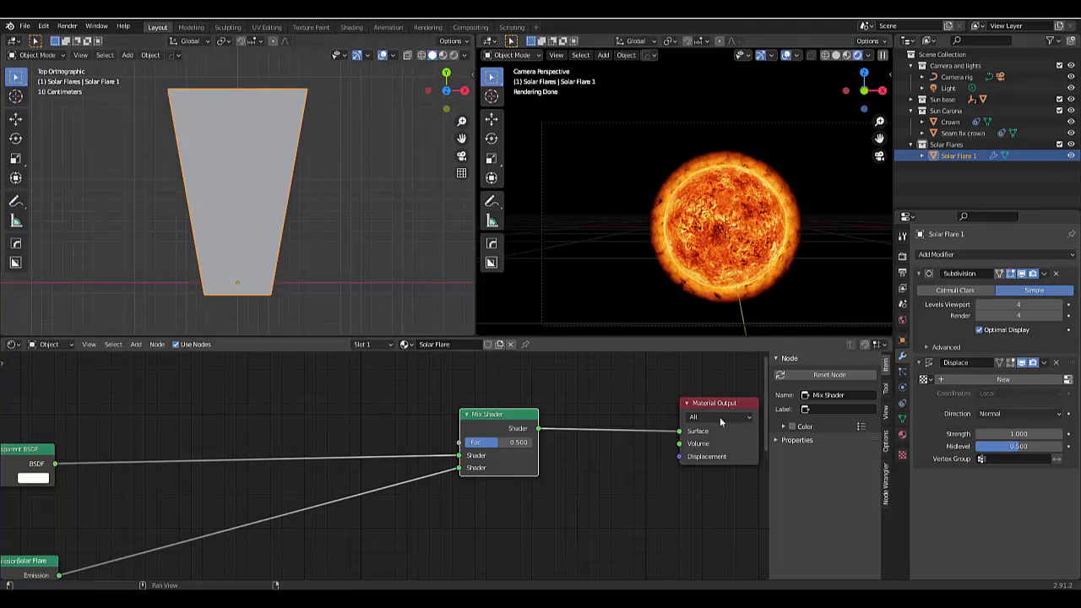
scroll(501, 530, "down", 4)
middle_click_drag(491, 532, 290, 473)
scroll(291, 473, "up", 4)
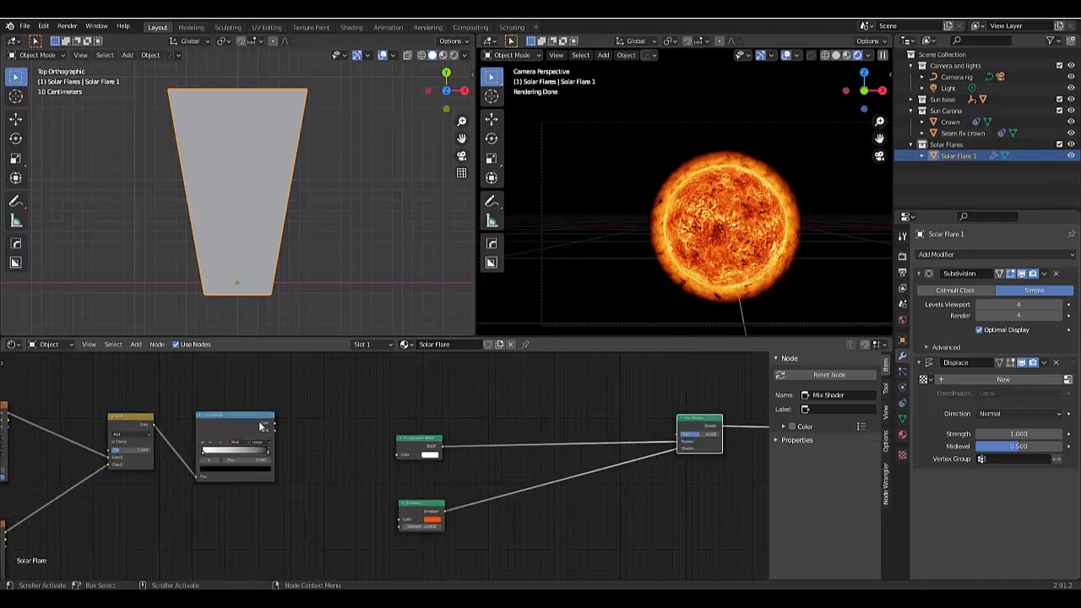
scroll(358, 437, "down", 1)
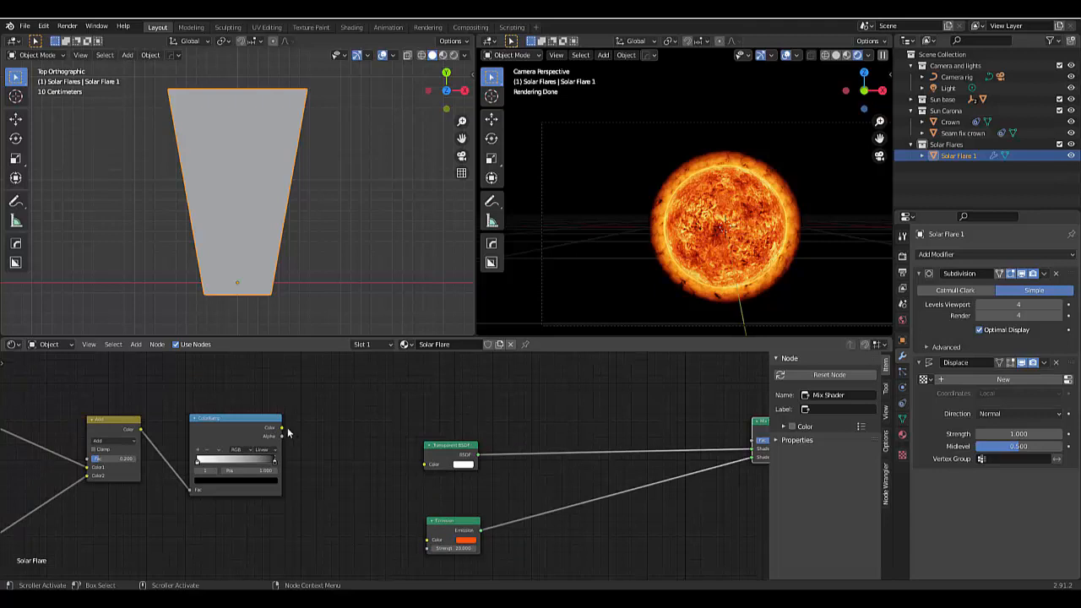
scroll(377, 455, "down", 1)
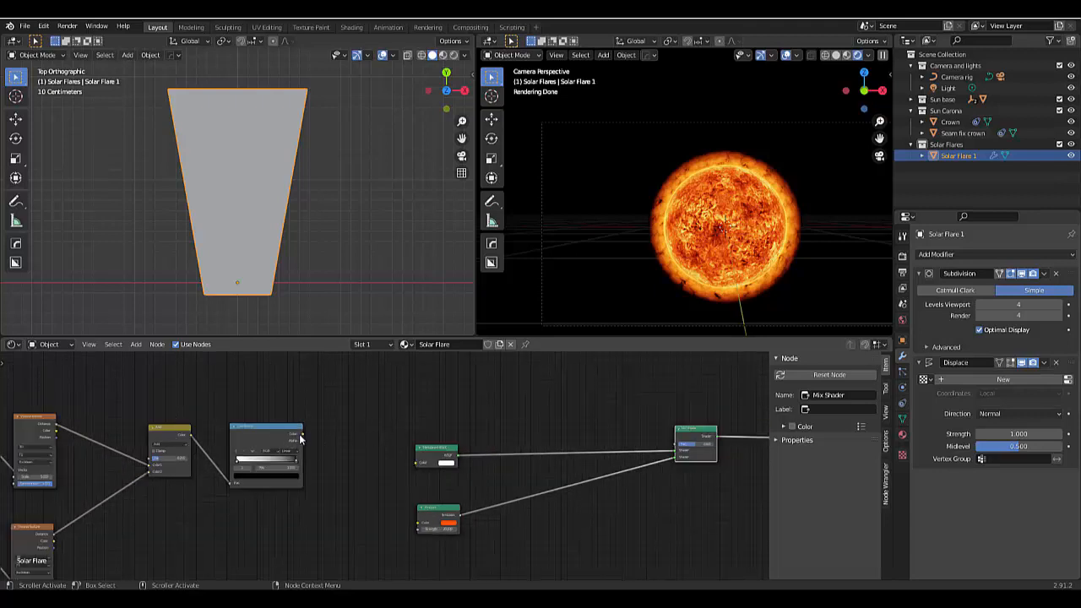
left_click_drag(301, 437, 672, 443)
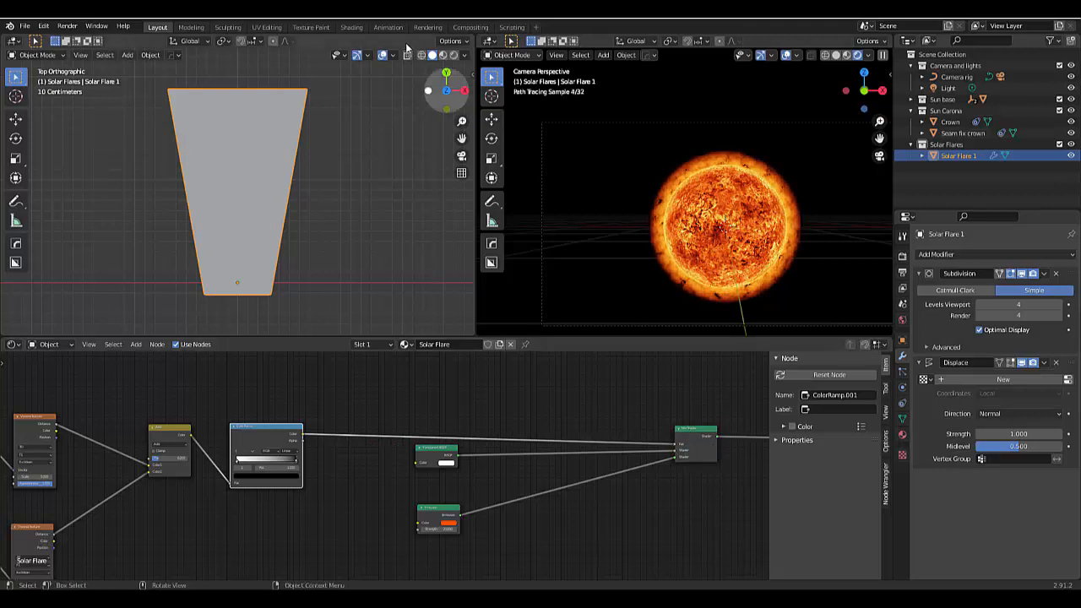
Switch the top orthographic view to rendered shading to preview the Solar Flare material
left_click(453, 54)
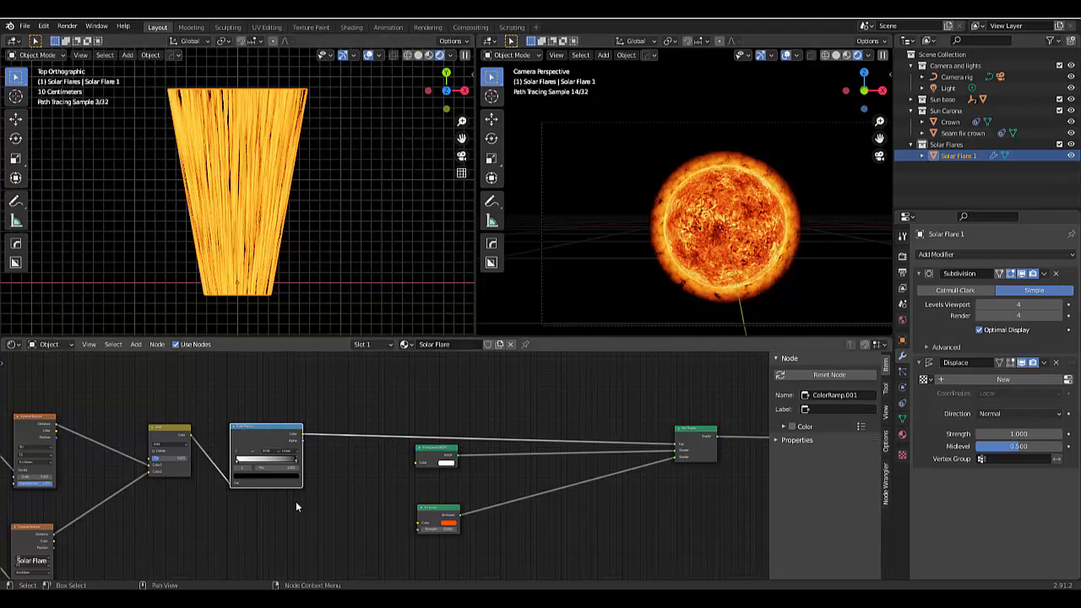
scroll(299, 500, "down", 1)
scroll(299, 503, "down", 7)
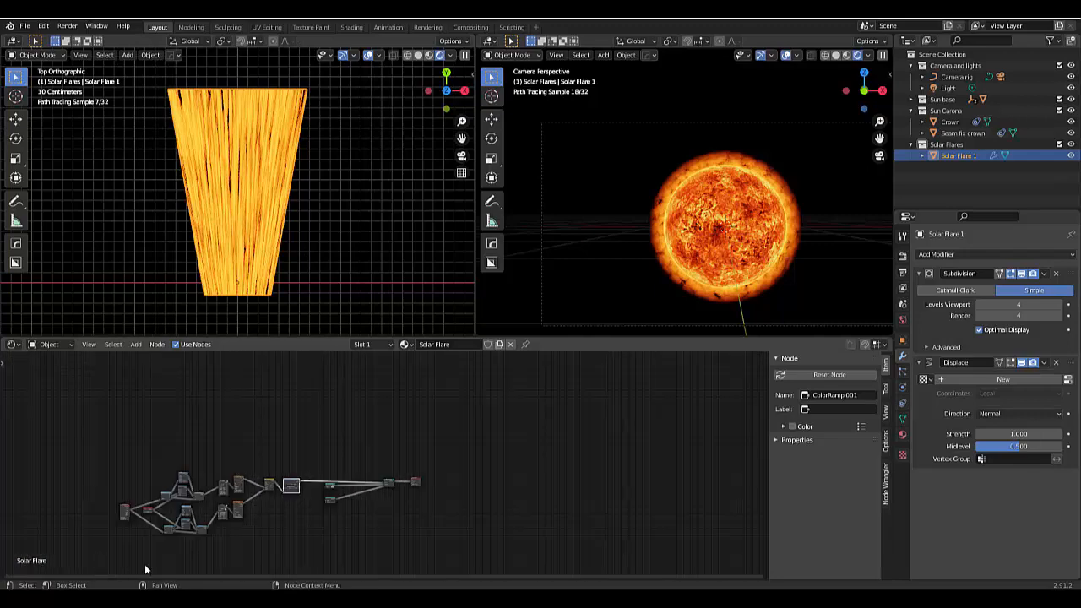
Adjust the Value node's number to test the animated streaks on the rendered flare plane
scroll(156, 486, "up", 10)
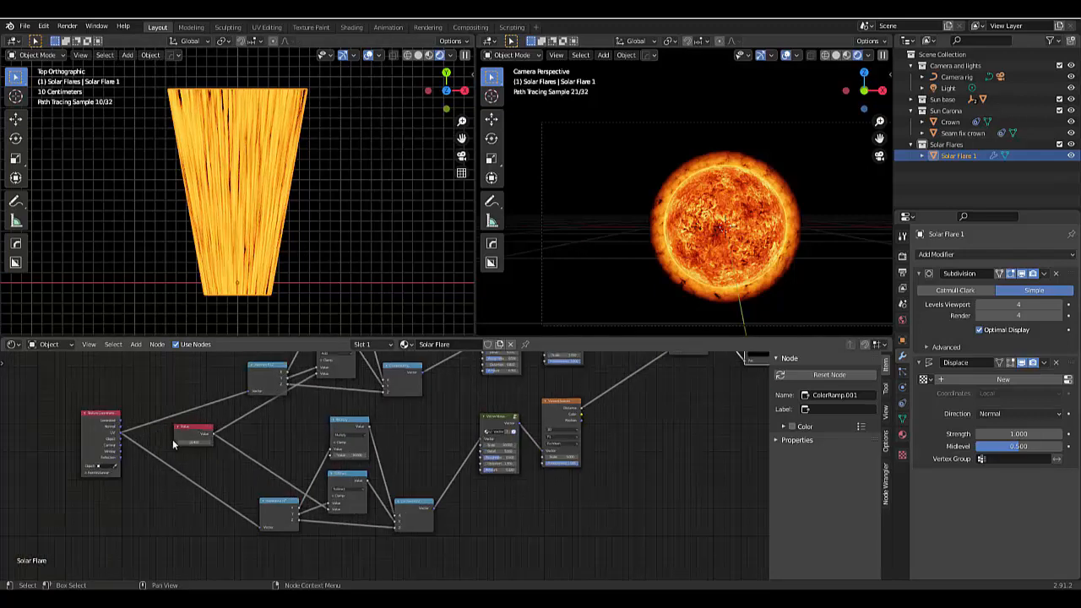
left_click_drag(183, 442, 271, 442)
scroll(308, 505, "down", 2)
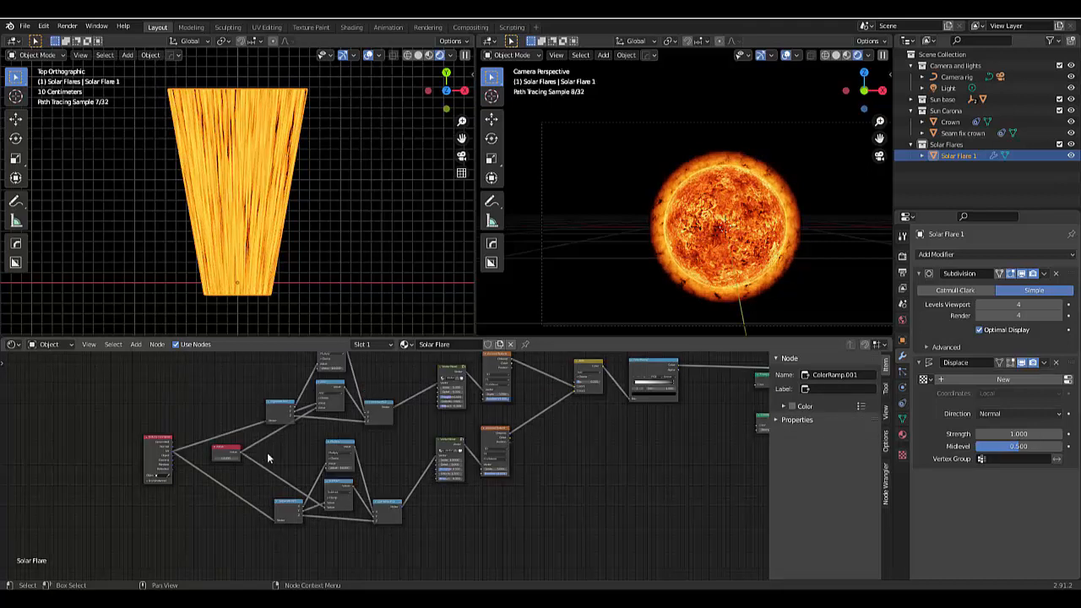
Delete the lower texture branch and the Mix node while keeping the upper Voronoi Texture linked to the ColorRamp
left_click_drag(261, 450, 458, 553)
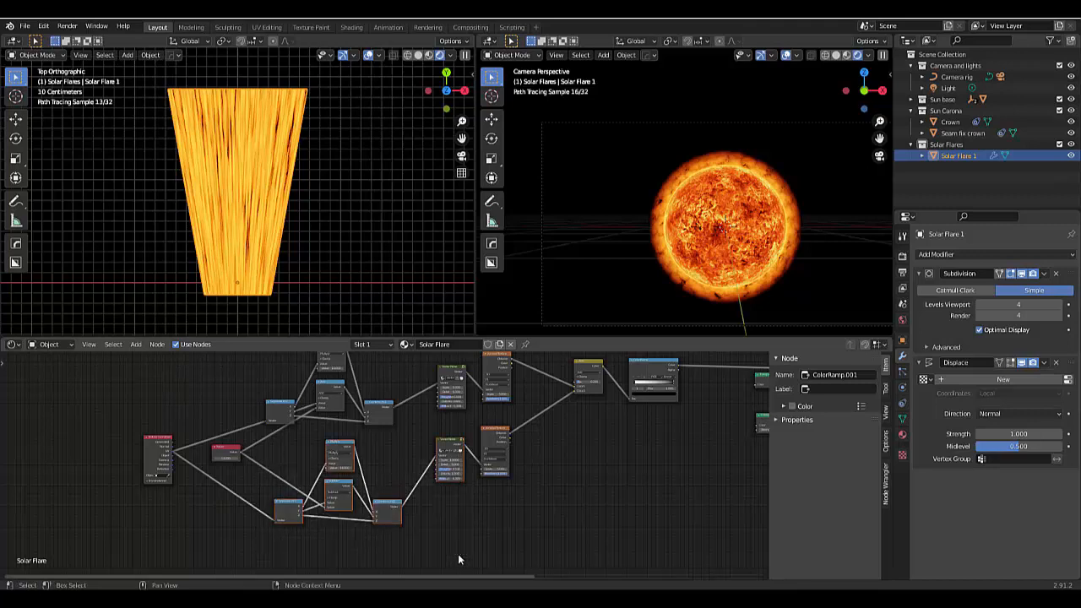
scroll(509, 480, "up", 2)
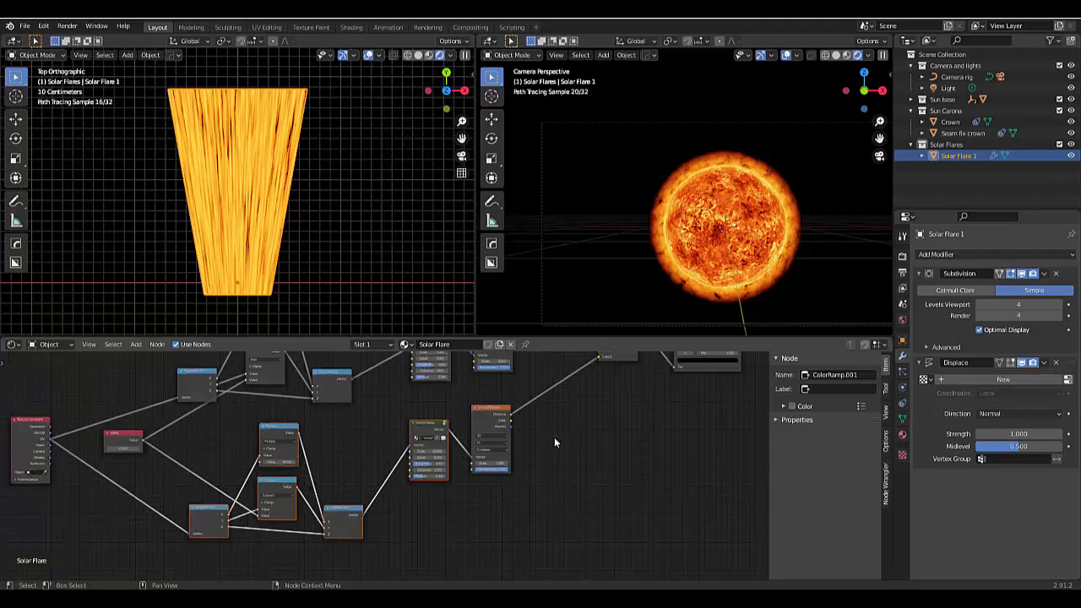
scroll(553, 436, "up", 1)
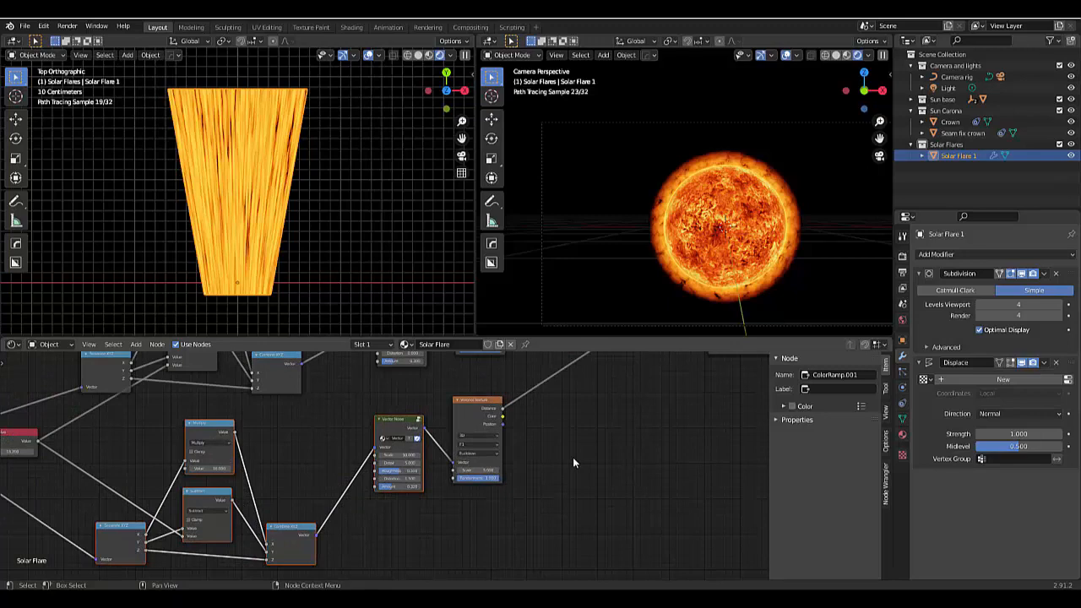
scroll(572, 457, "down", 2)
scroll(577, 430, "up", 2)
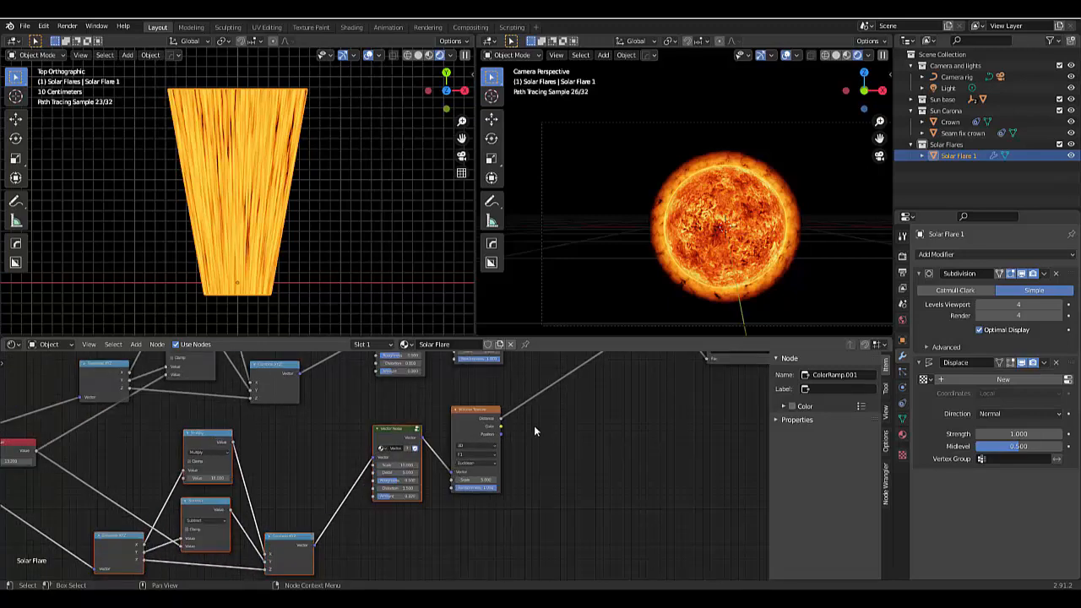
scroll(513, 517, "down", 3)
scroll(531, 469, "up", 1)
scroll(534, 460, "up", 1)
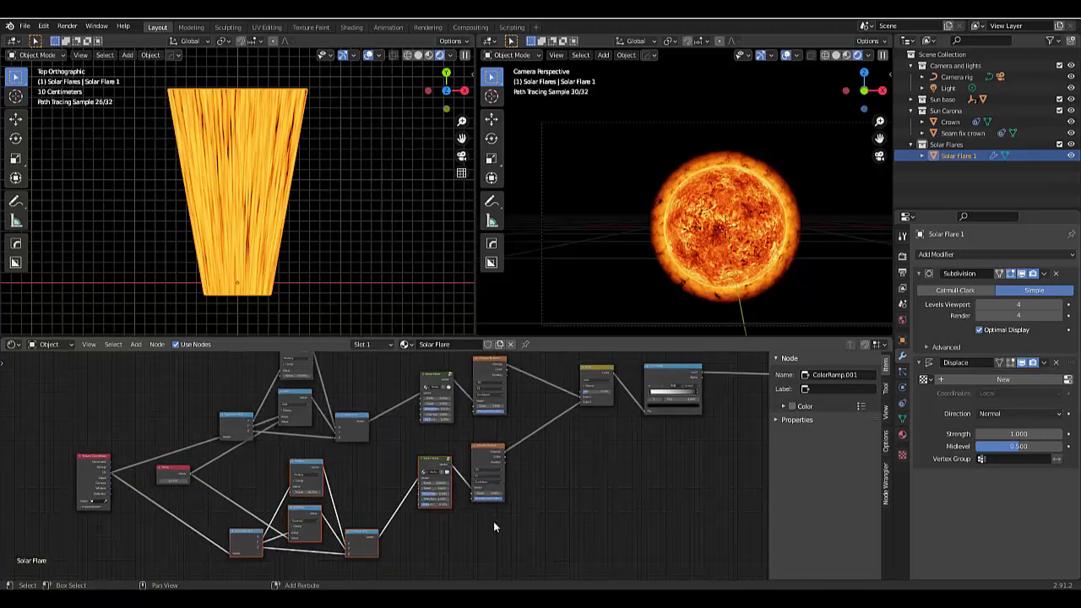
scroll(593, 422, "up", 3)
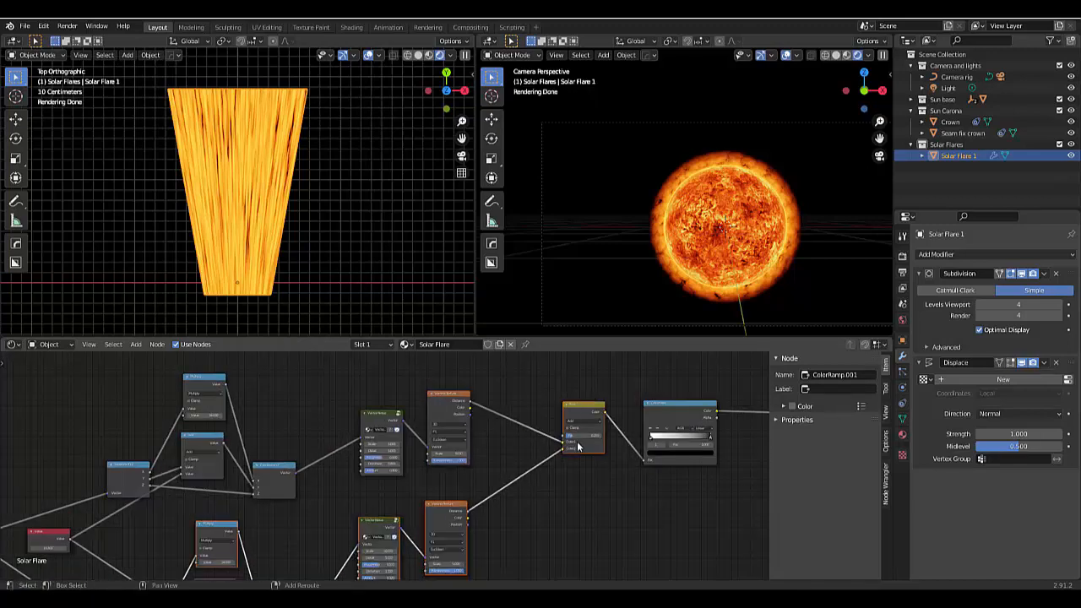
scroll(554, 523, "down", 4)
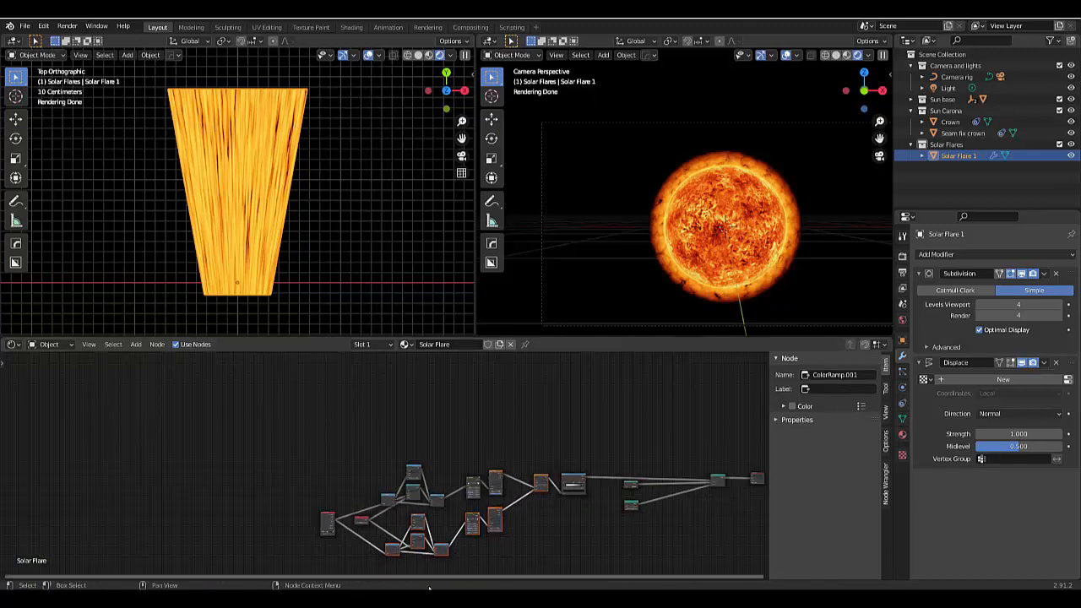
scroll(531, 541, "up", 2, "ctrl")
key("ctrl+x")
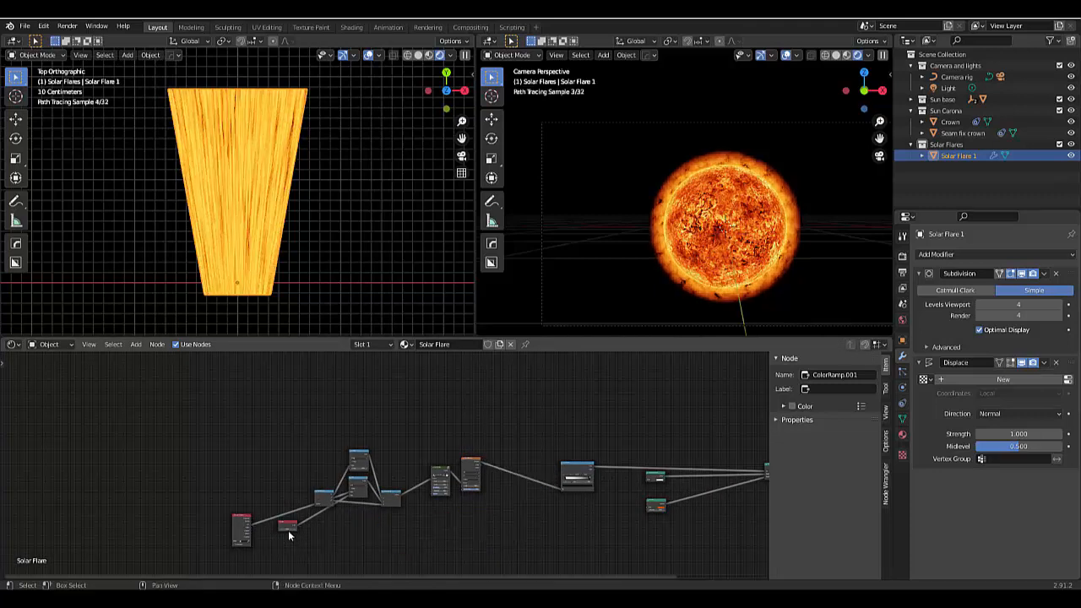
Show the top view in solid and material preview shading, and return it to rendered shading
scroll(288, 530, "up", 4)
left_click(420, 55)
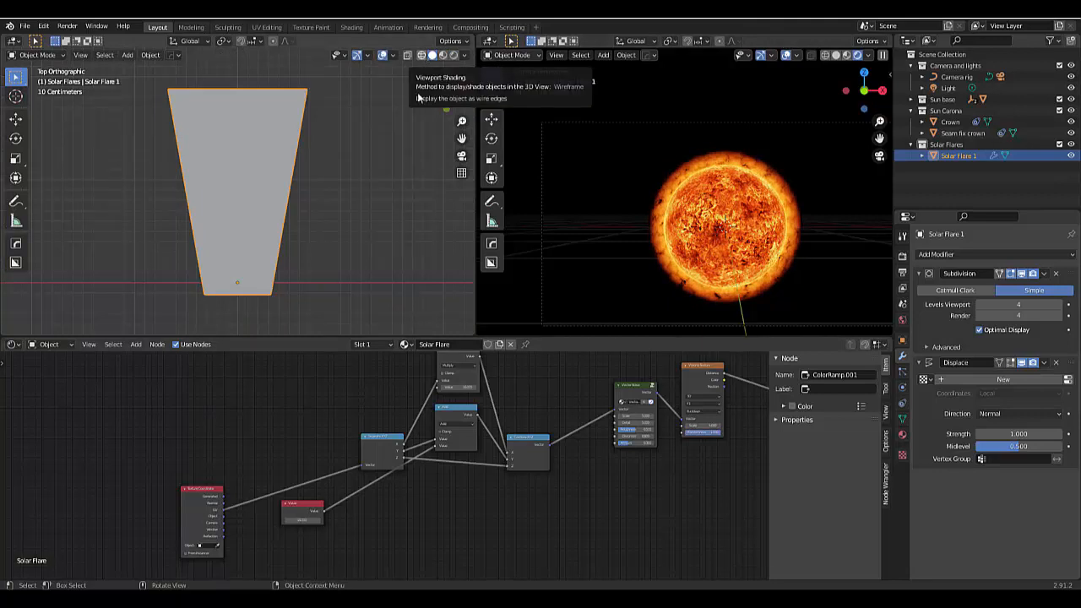
left_click(442, 55)
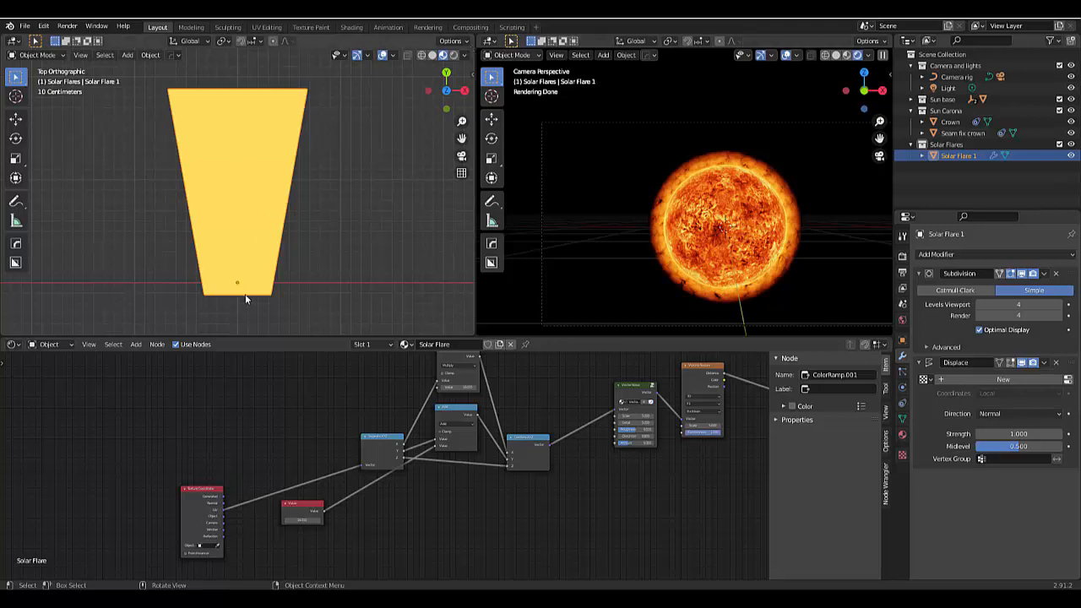
left_click(452, 55)
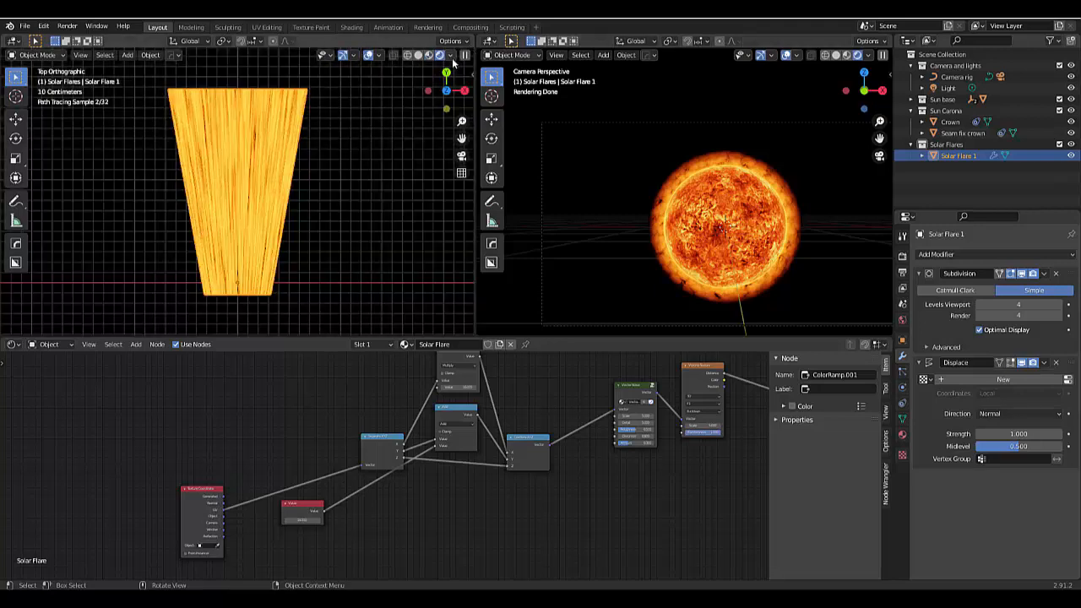
Line up the Texture Coordinate, Separate XYZ and Combine XYZ nodes in a row
scroll(251, 527, "down", 1)
scroll(252, 528, "up", 2)
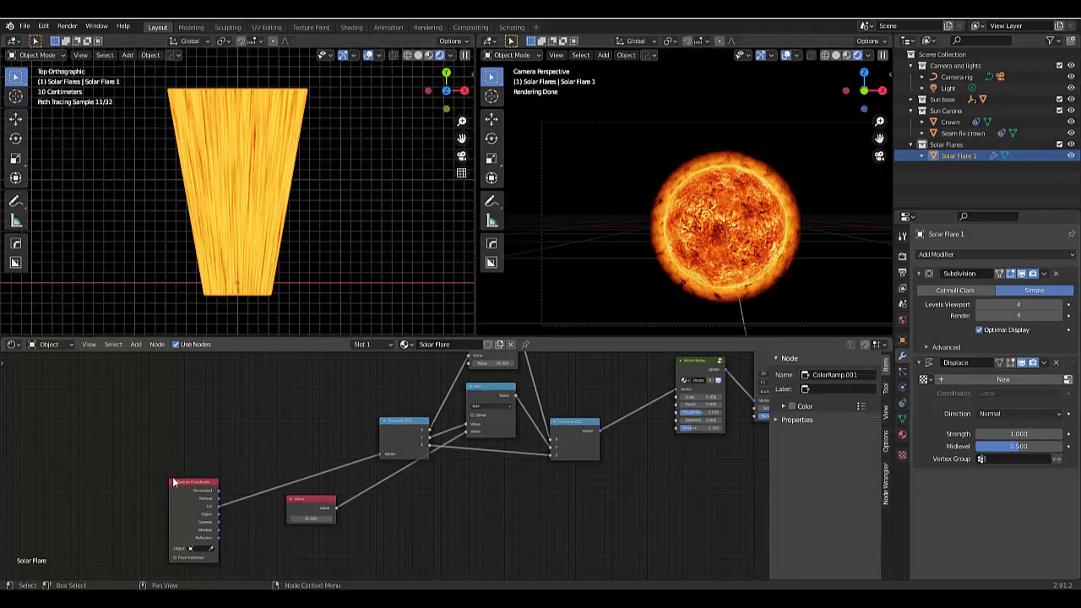
left_click_drag(186, 483, 221, 376)
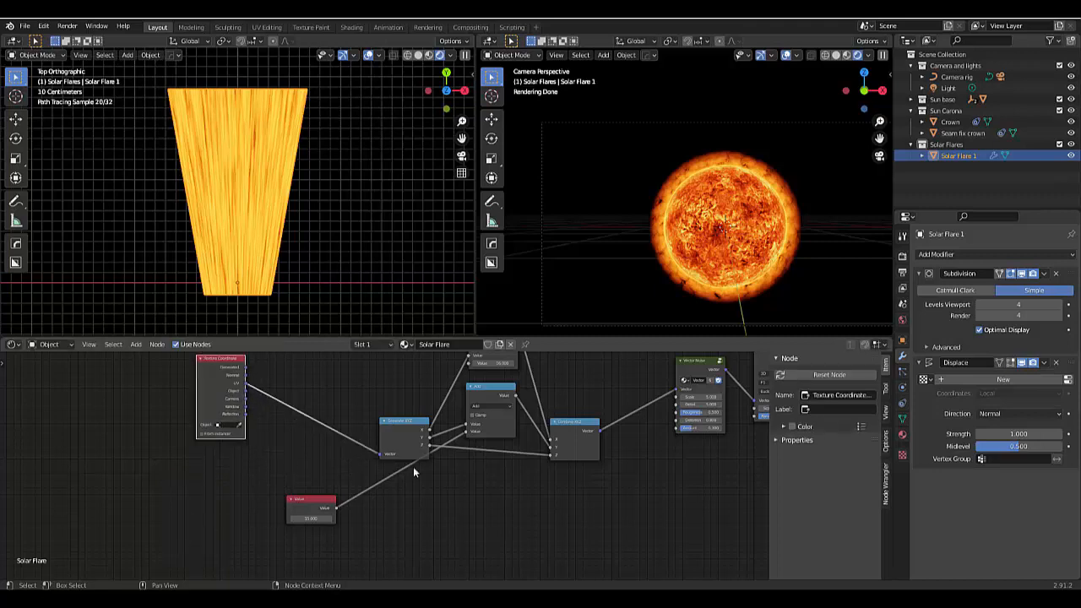
scroll(413, 466, "down", 2)
scroll(456, 378, "up", 2)
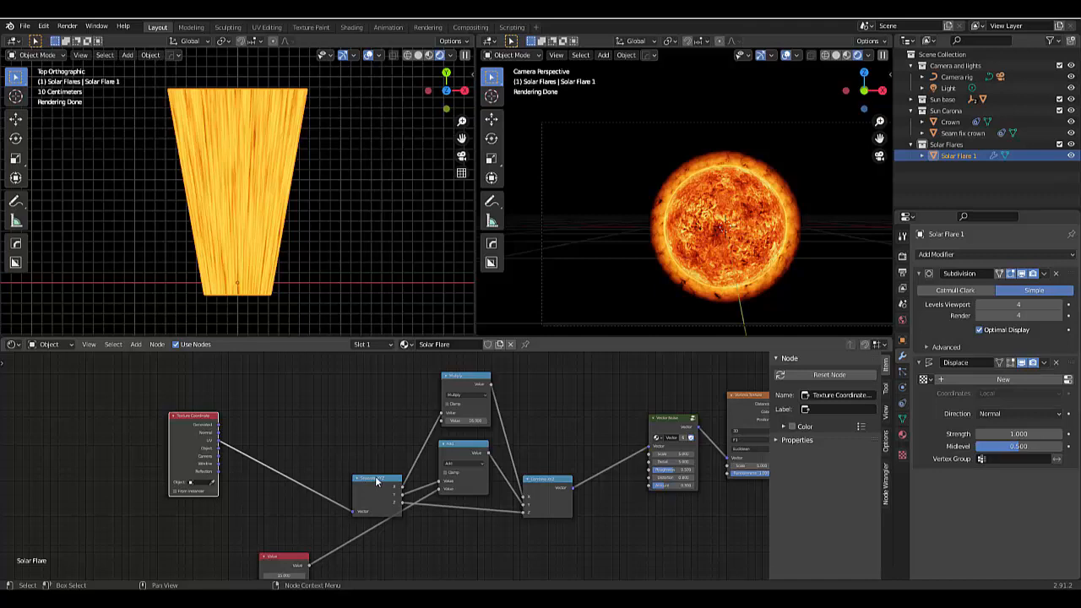
left_click_drag(375, 476, 335, 419)
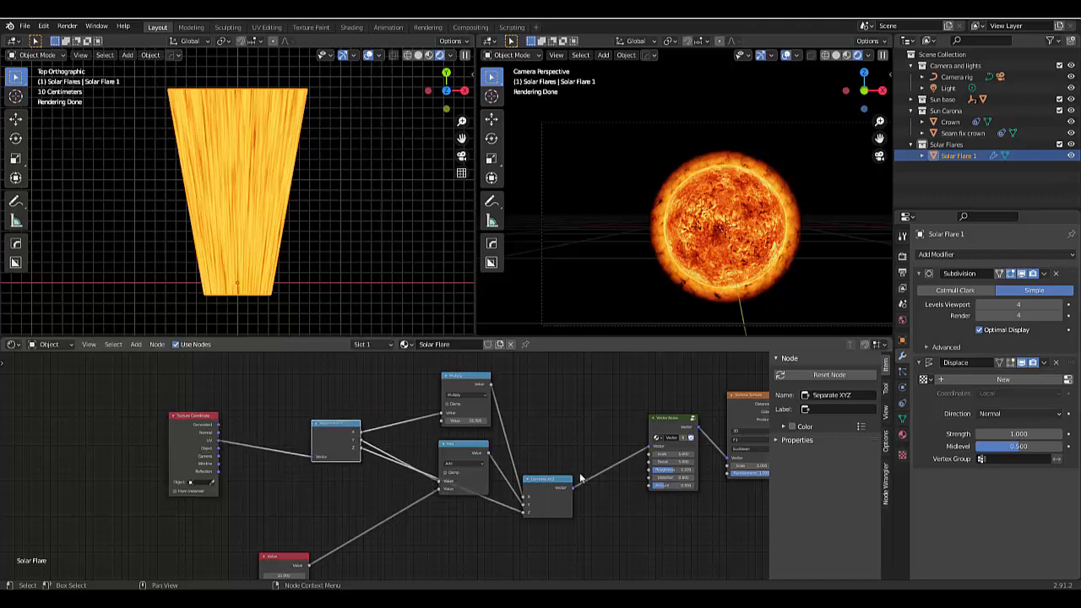
left_click_drag(553, 482, 569, 417)
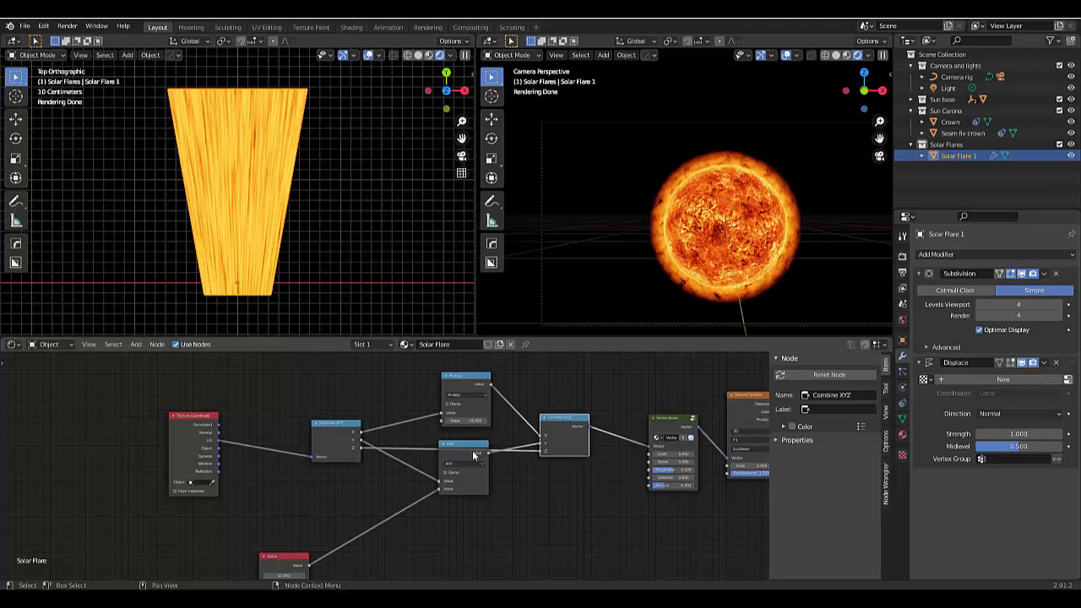
Stack the Multiply node above the Add node between Separate XYZ and Combine XYZ, and place the Value node beneath them
scroll(464, 521, "down", 7)
scroll(463, 437, "up", 10)
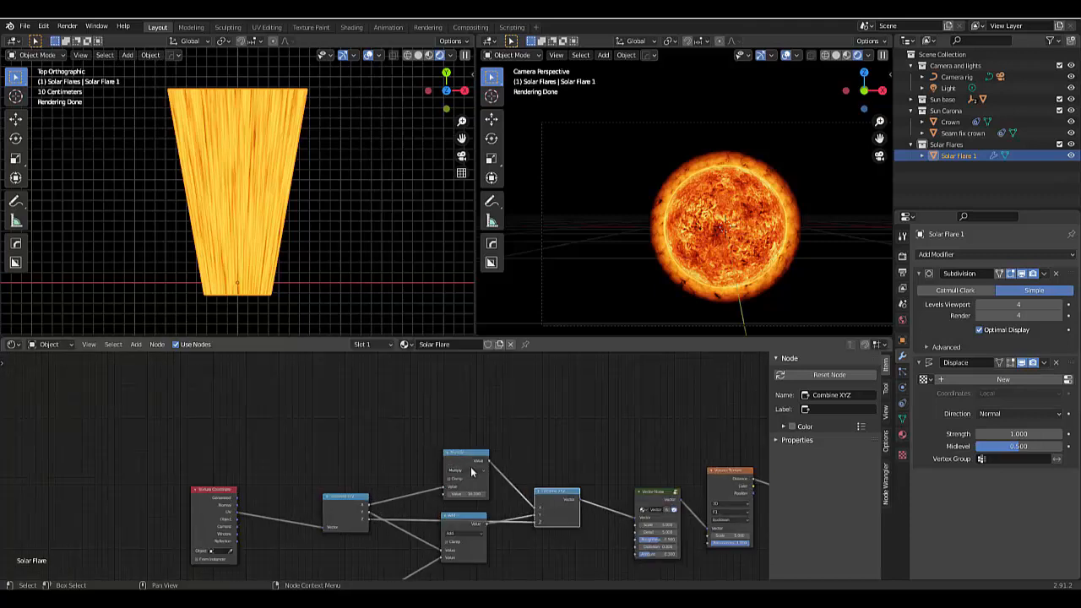
left_click_drag(461, 449, 452, 362)
left_click(465, 535)
left_click_drag(465, 535, 450, 463)
scroll(385, 439, "down", 3)
scroll(359, 521, "up", 4)
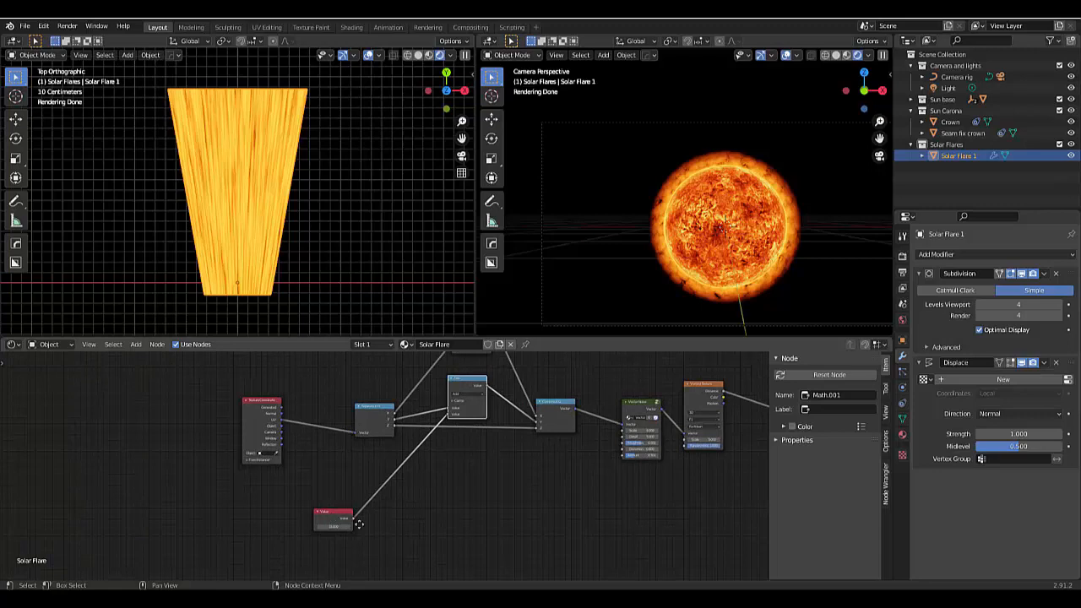
left_click_drag(359, 523, 490, 552)
scroll(520, 508, "down", 2)
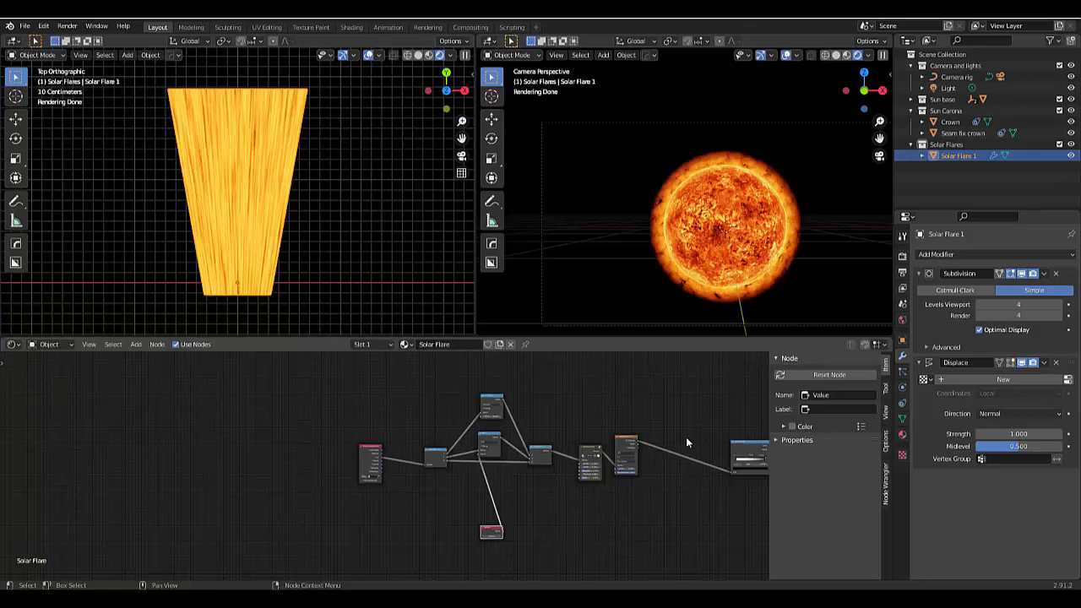
Delete the Vector Noise and Voronoi Texture nodes between Combine XYZ and the ColorRamp
scroll(686, 455, "up", 5)
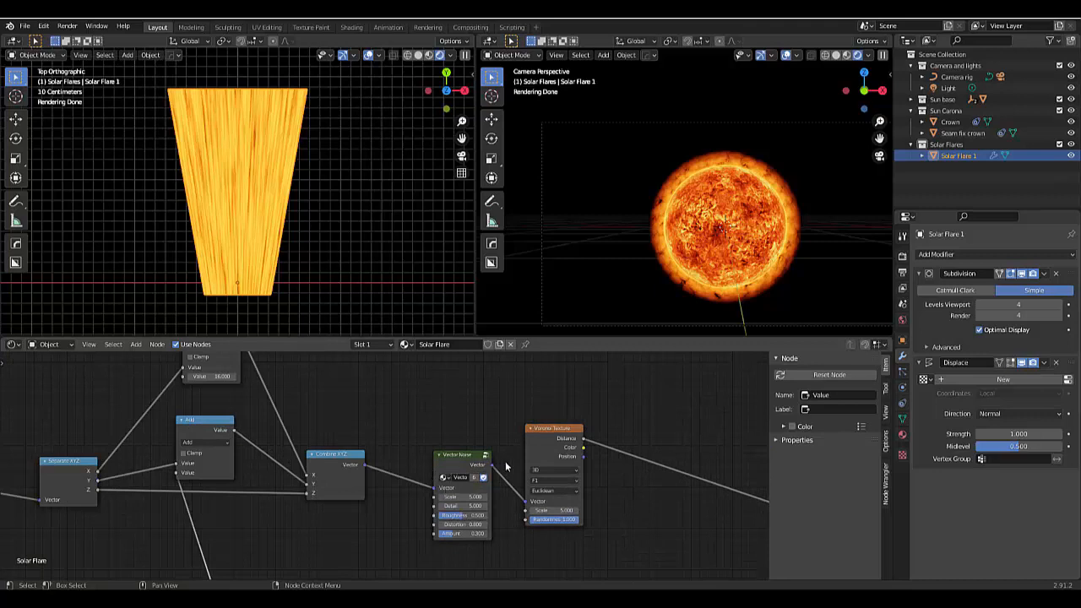
scroll(505, 461, "up", 1)
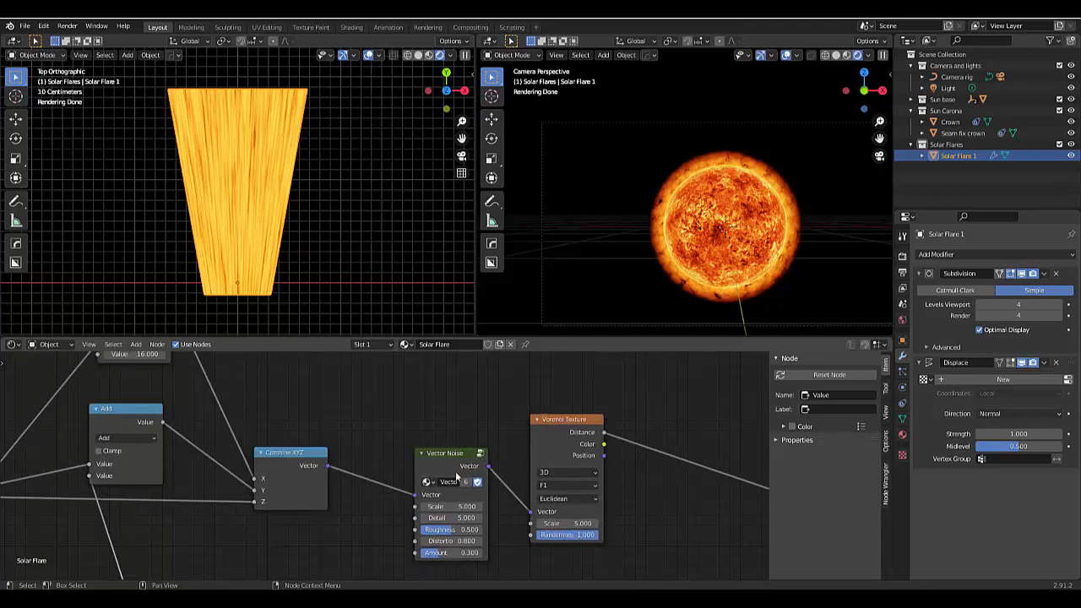
scroll(463, 495, "down", 4)
scroll(526, 509, "up", 3)
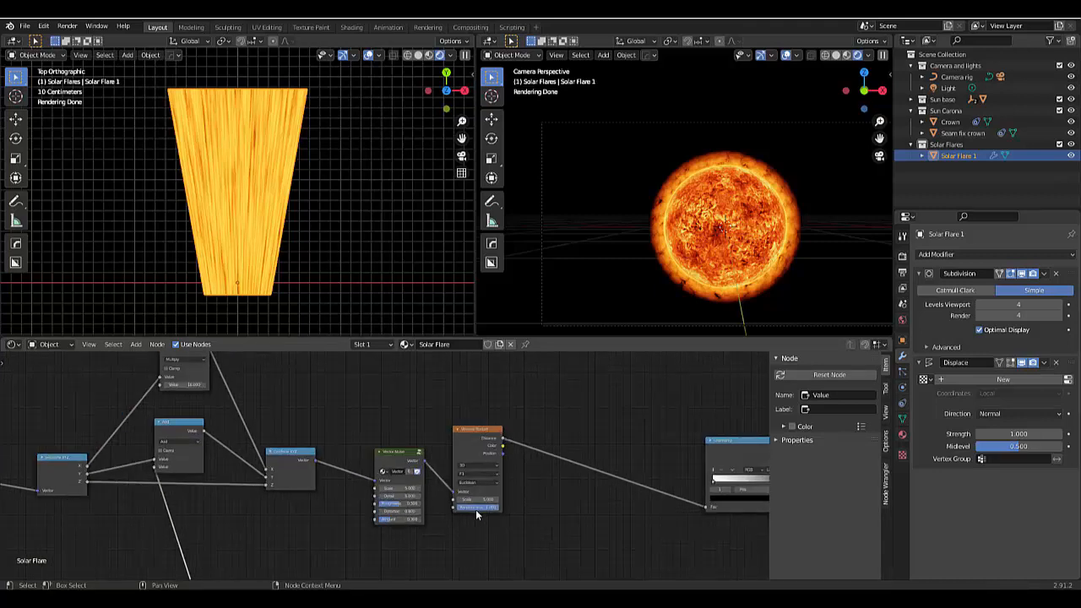
scroll(460, 507, "down", 3)
scroll(442, 494, "up", 2)
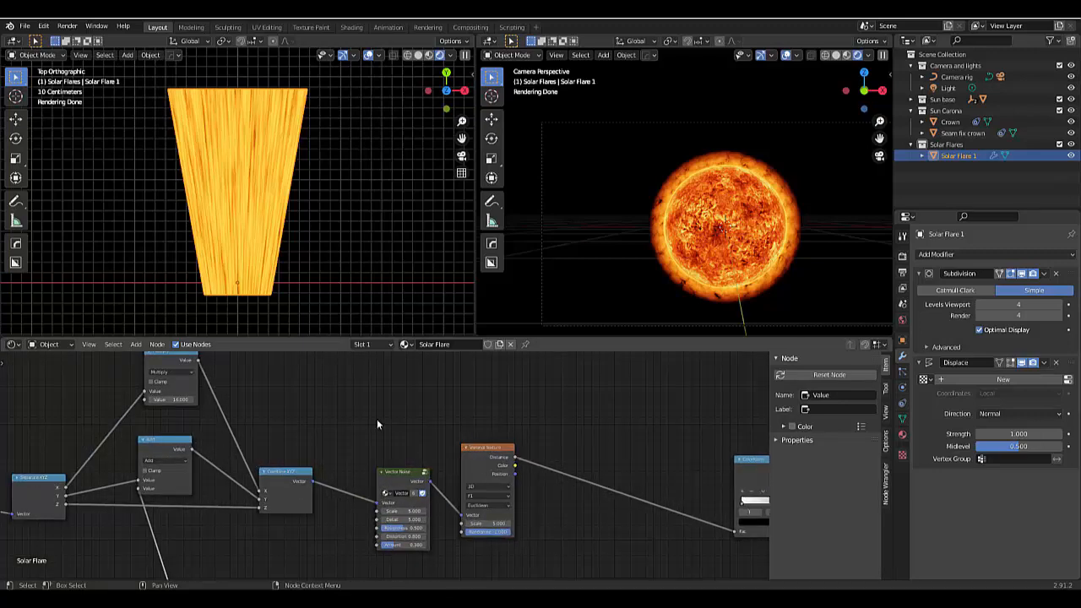
left_click_drag(361, 388, 485, 507)
key("x")
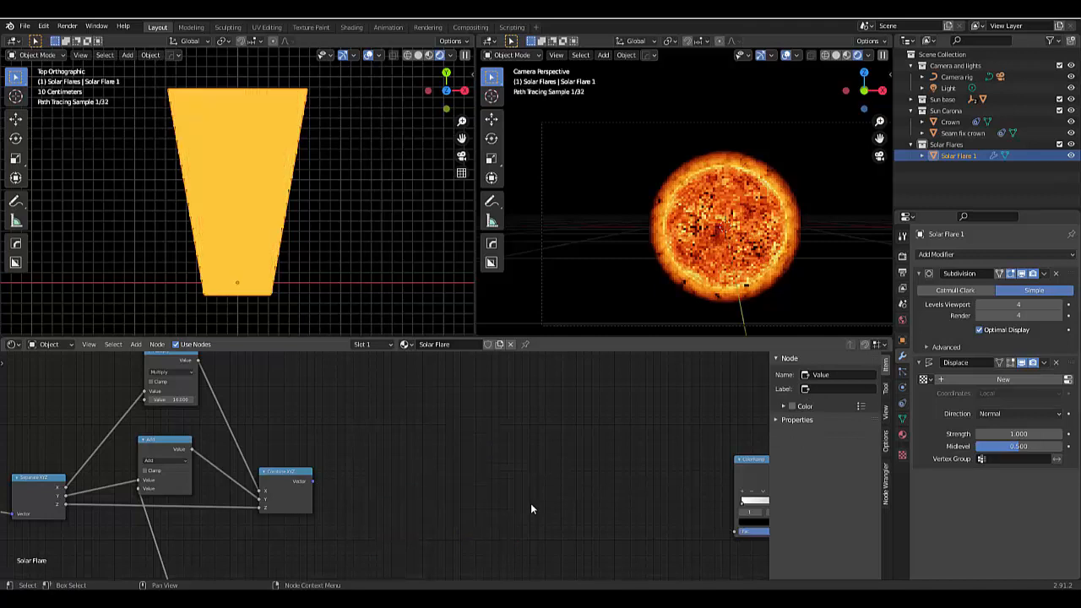
Add a Noise Texture node in the gap between Combine XYZ and the ColorRamp
key("shift+a")
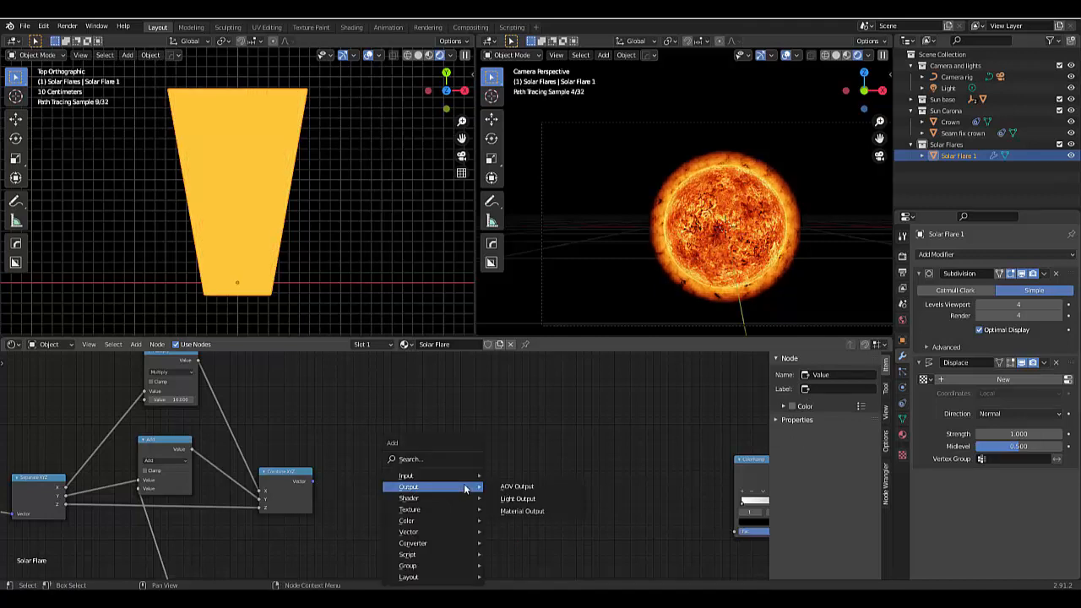
mouse_move(446, 509)
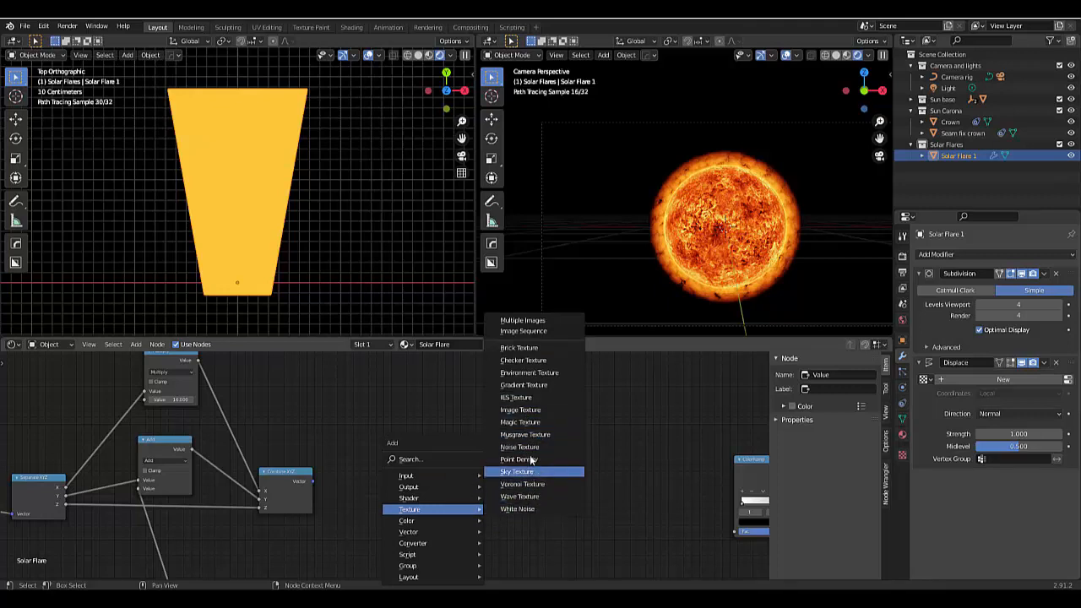
left_click(525, 447)
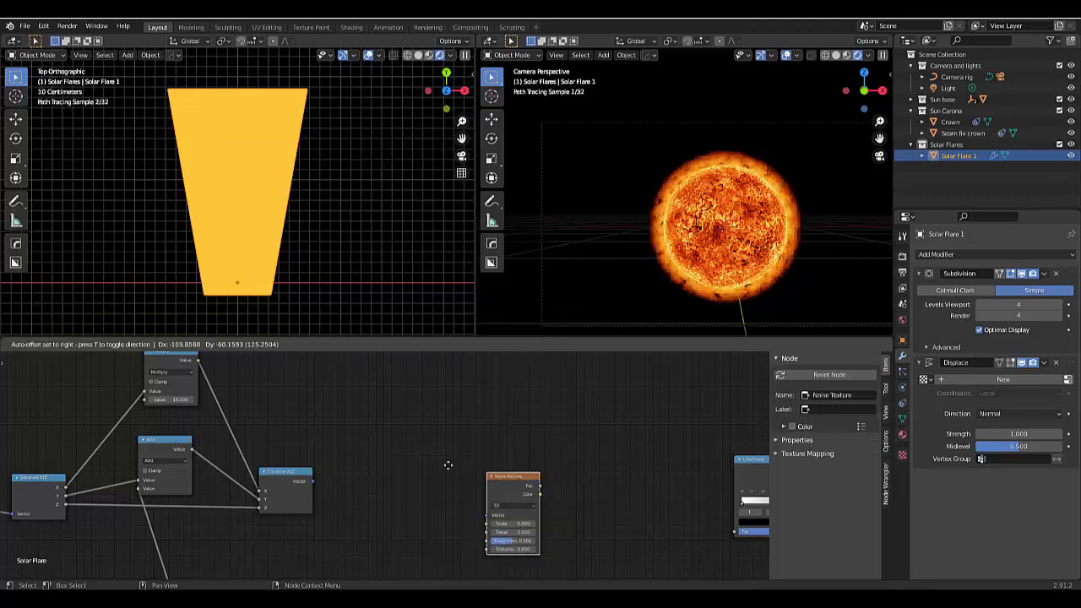
left_click(448, 469)
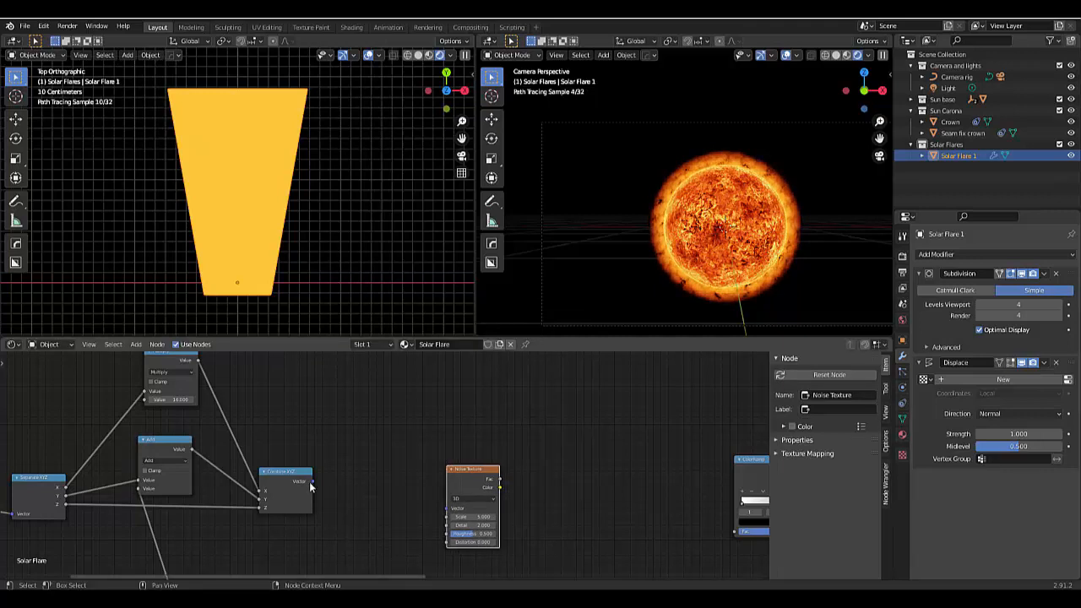
Connect Combine XYZ's output to the Noise Texture's Vector input and the Noise Texture's Fac output to the ColorRamp's Fac input
scroll(296, 476, "up", 1)
left_click_drag(300, 469, 459, 502)
scroll(383, 531, "down", 3)
scroll(471, 530, "up", 2)
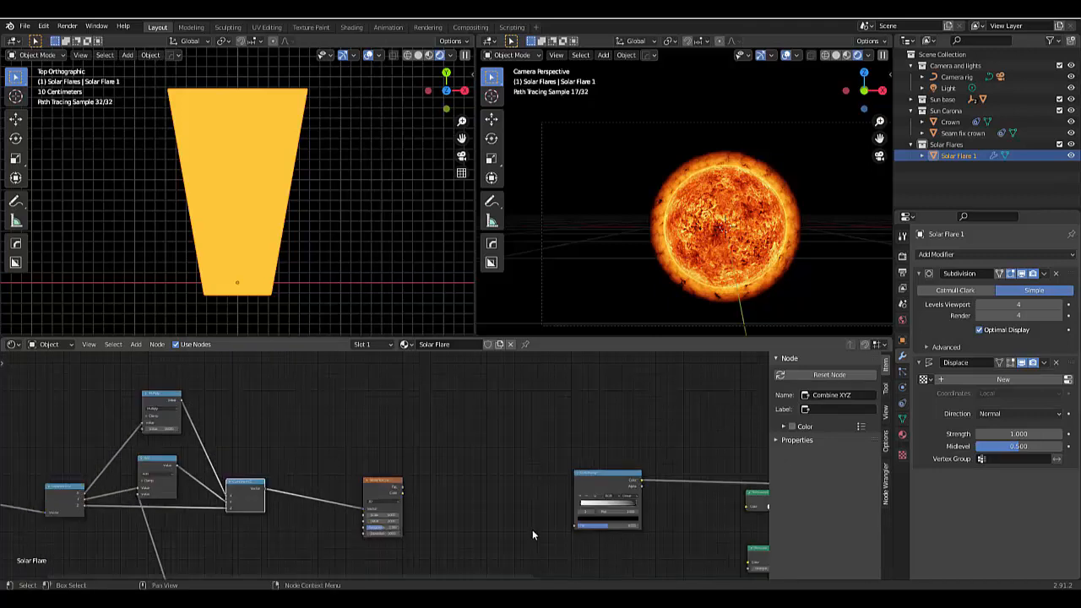
scroll(531, 529, "up", 2)
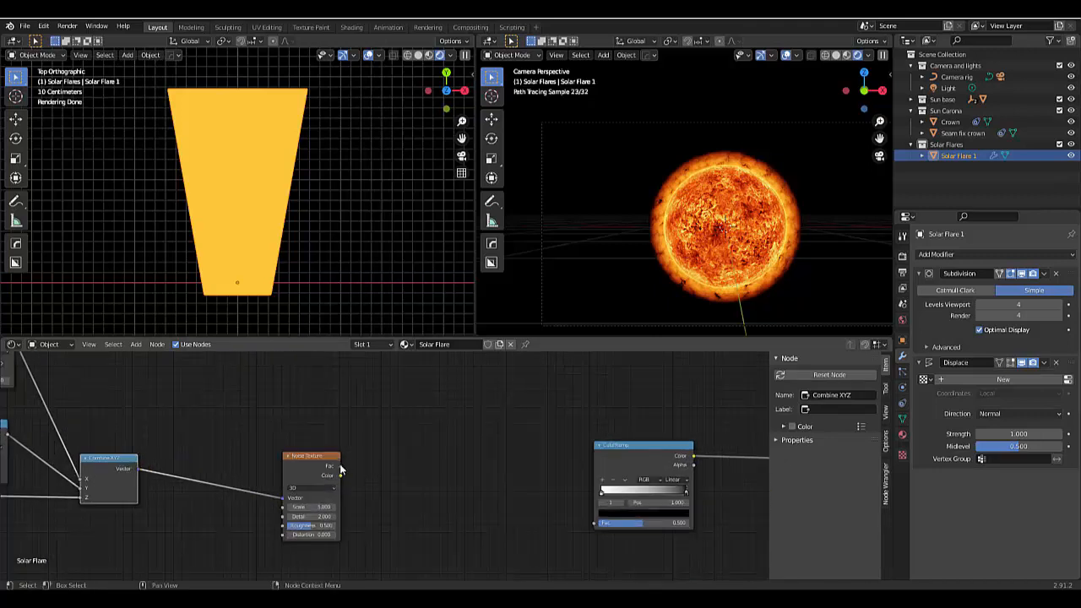
left_click_drag(341, 466, 595, 522)
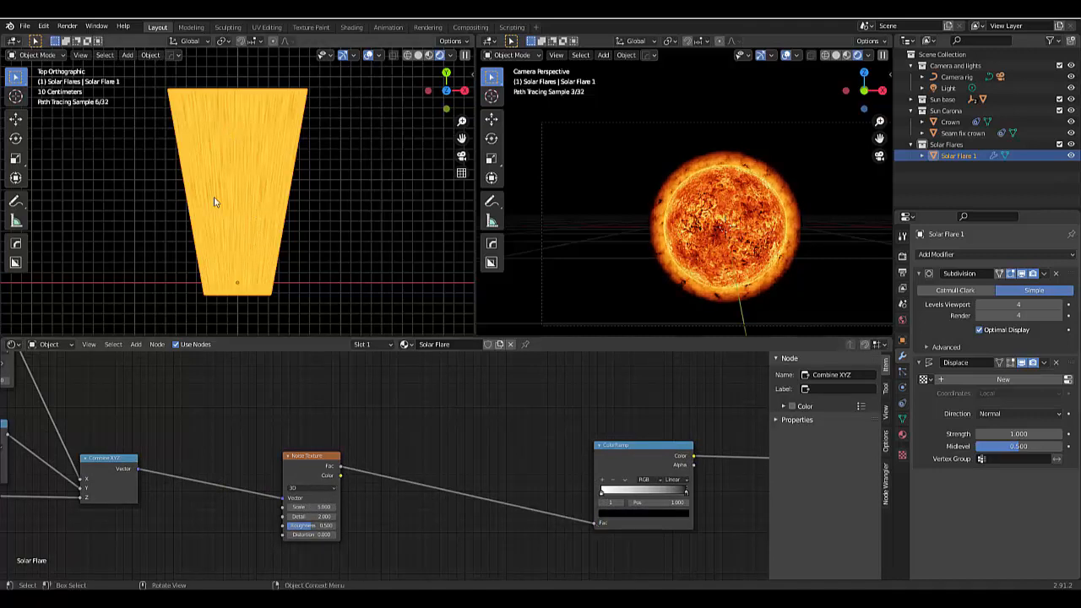
Move the ColorRamp's black stop to position 0.659 to strengthen the contrast of the flare streaks
scroll(732, 505, "up", 5)
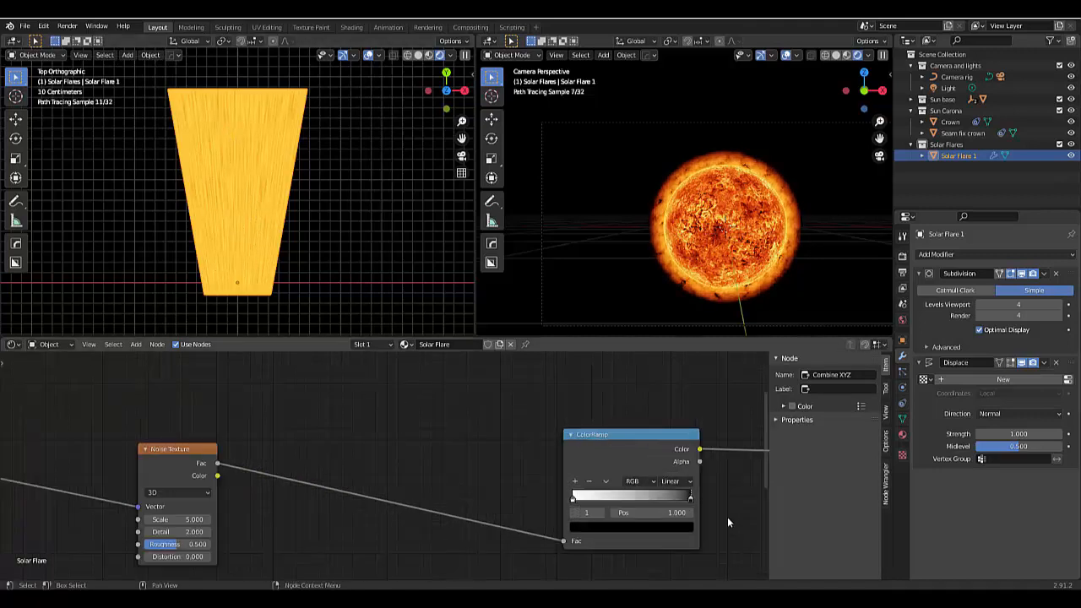
left_click_drag(658, 488, 582, 489)
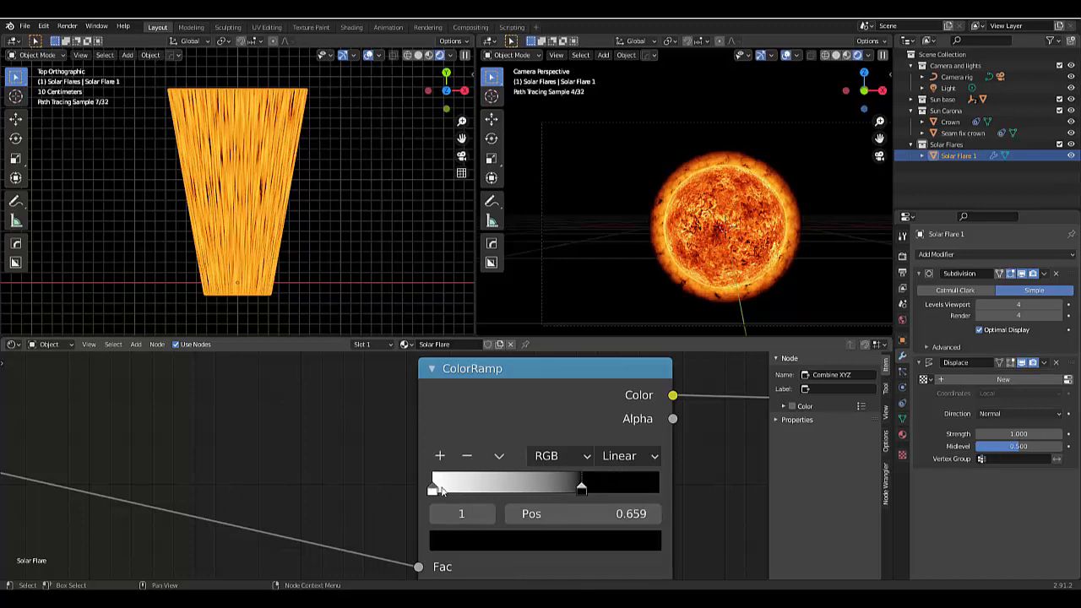
Move the ColorRamp's white stop to position 0.341 and its black stop to position 0.600
left_click_drag(441, 491, 501, 489)
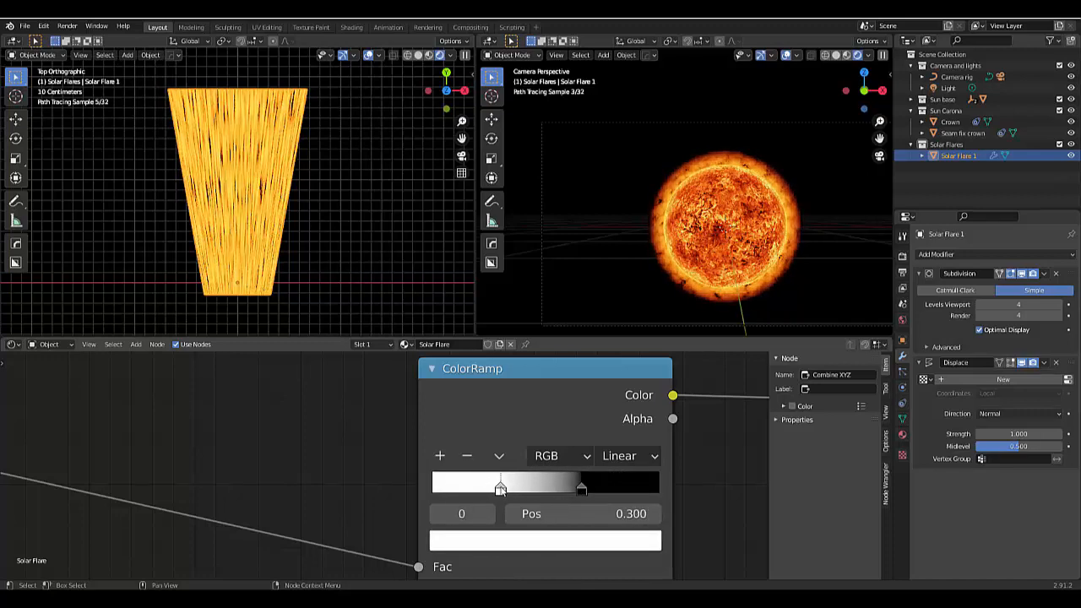
left_click_drag(581, 490, 568, 490)
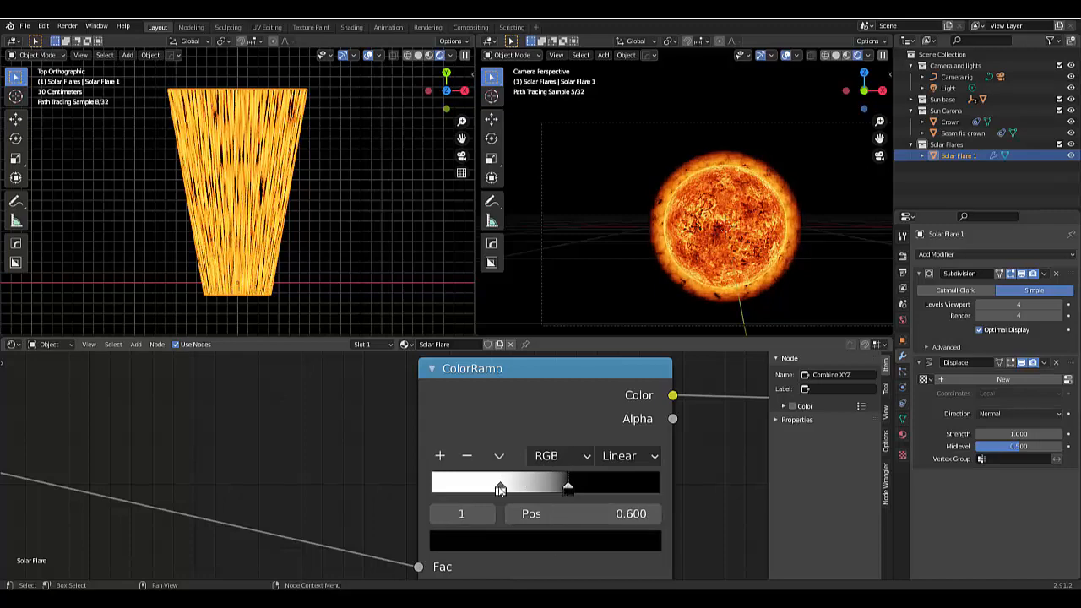
left_click_drag(500, 489, 509, 490)
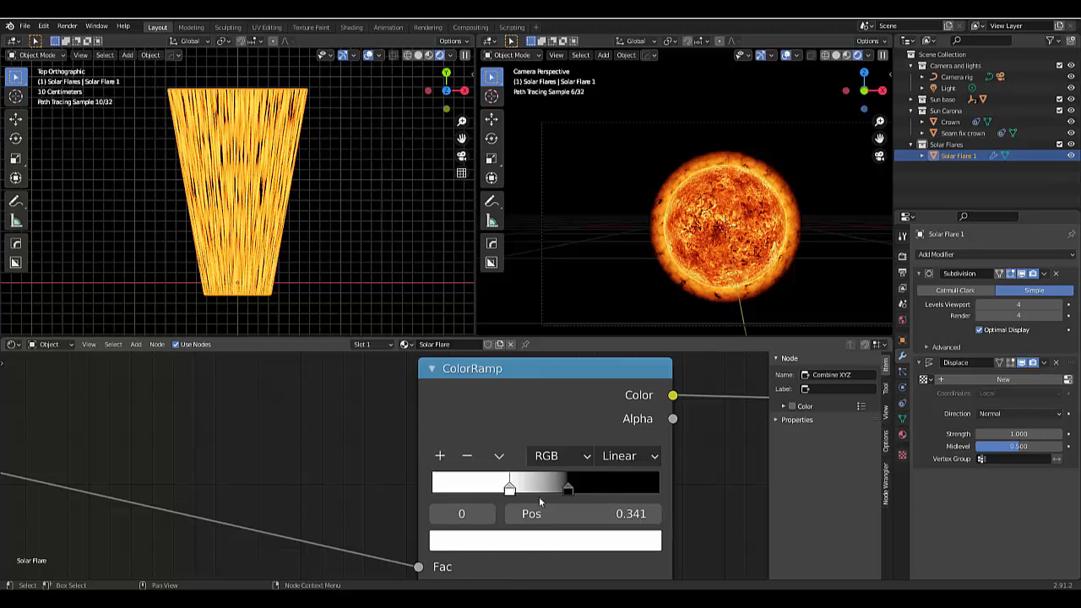
Set the Value node feeding the lower Math node to 1
scroll(540, 502, "down", 10)
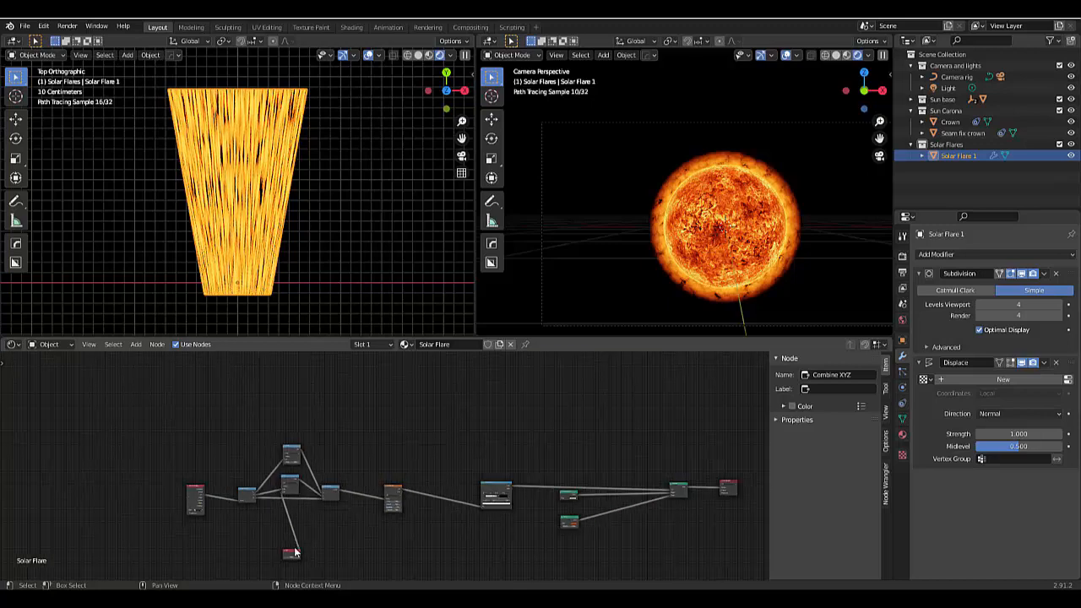
scroll(294, 553, "up", 6)
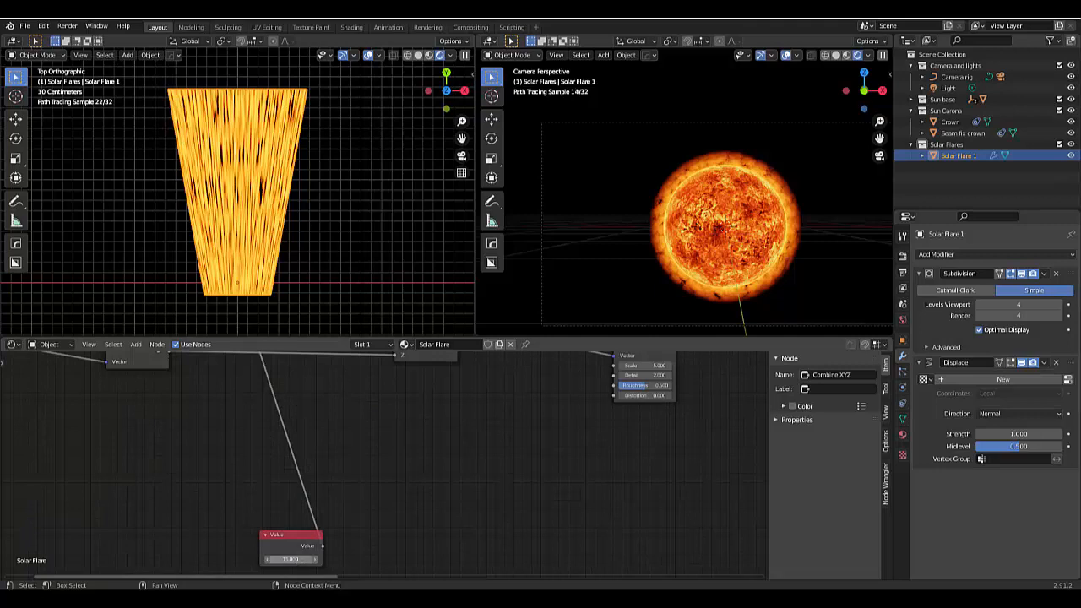
left_click(291, 560)
type("1")
key("Return")
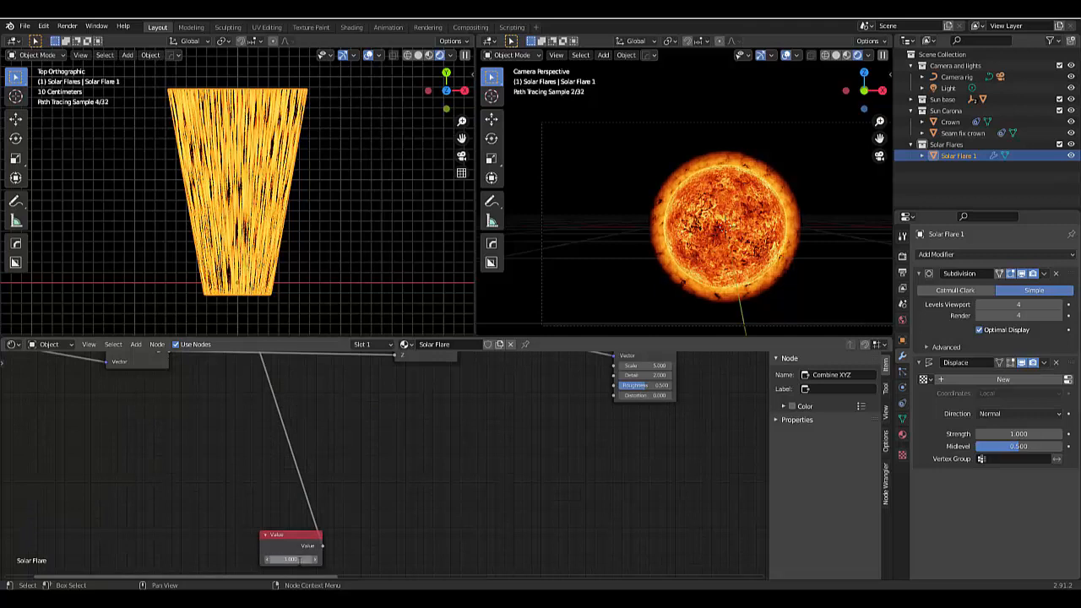
Try Noise Texture scales of 1, 1.25 and 2, and settle on a scale of 1.75
scroll(368, 435, "down", 5)
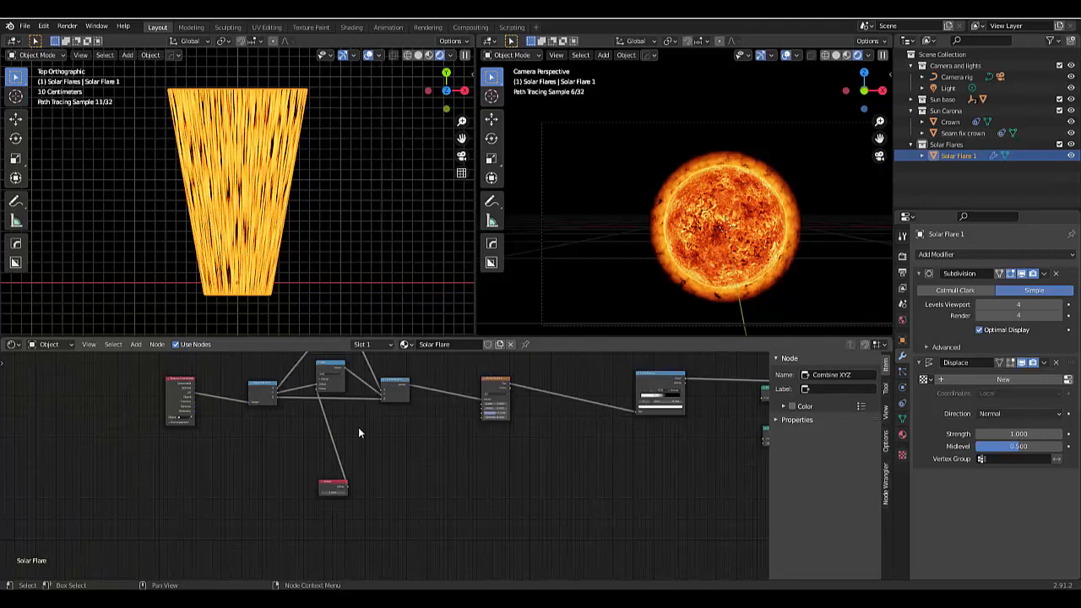
scroll(505, 402, "up", 8)
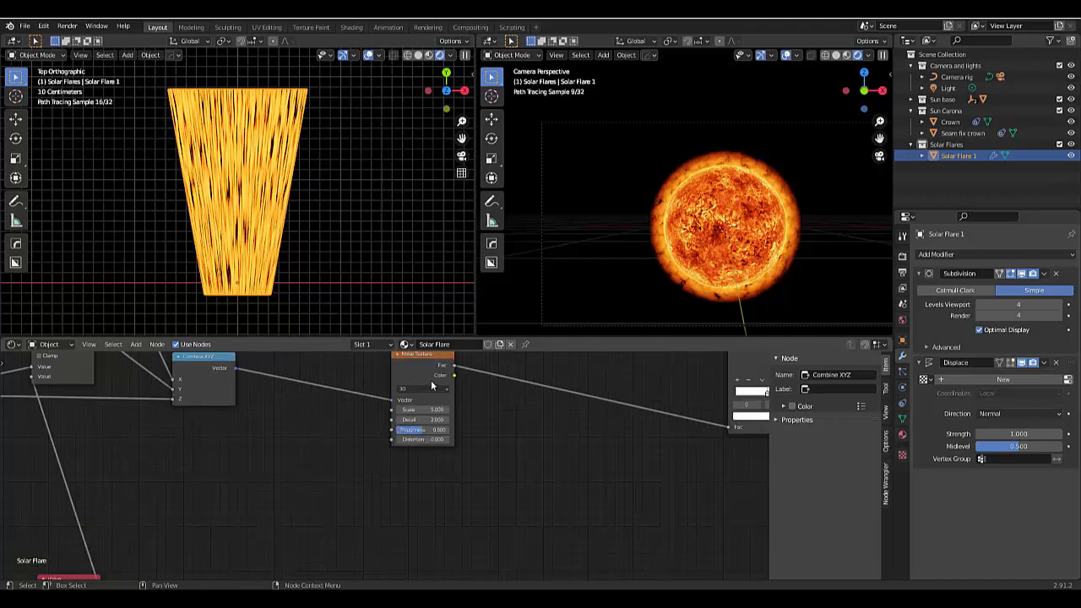
left_click(409, 435)
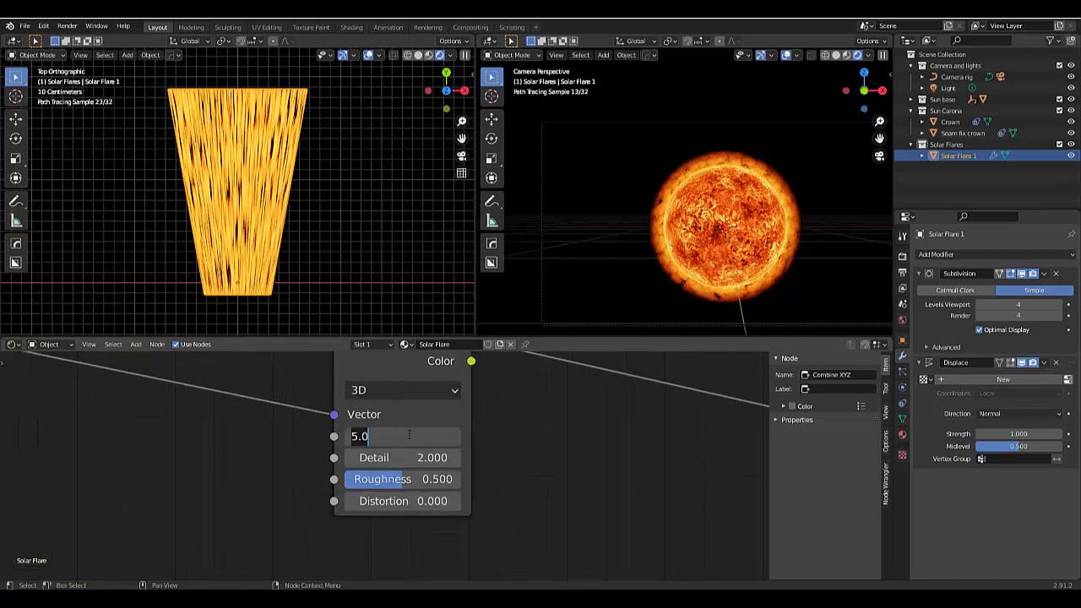
type("1")
key("Return")
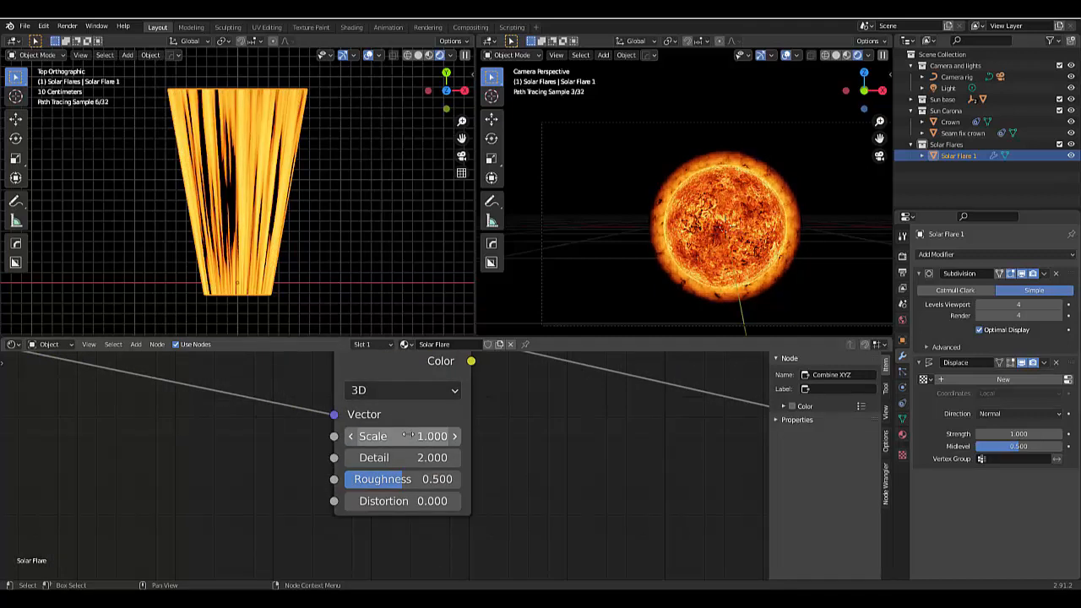
left_click(409, 435)
type("1.25")
key("Return")
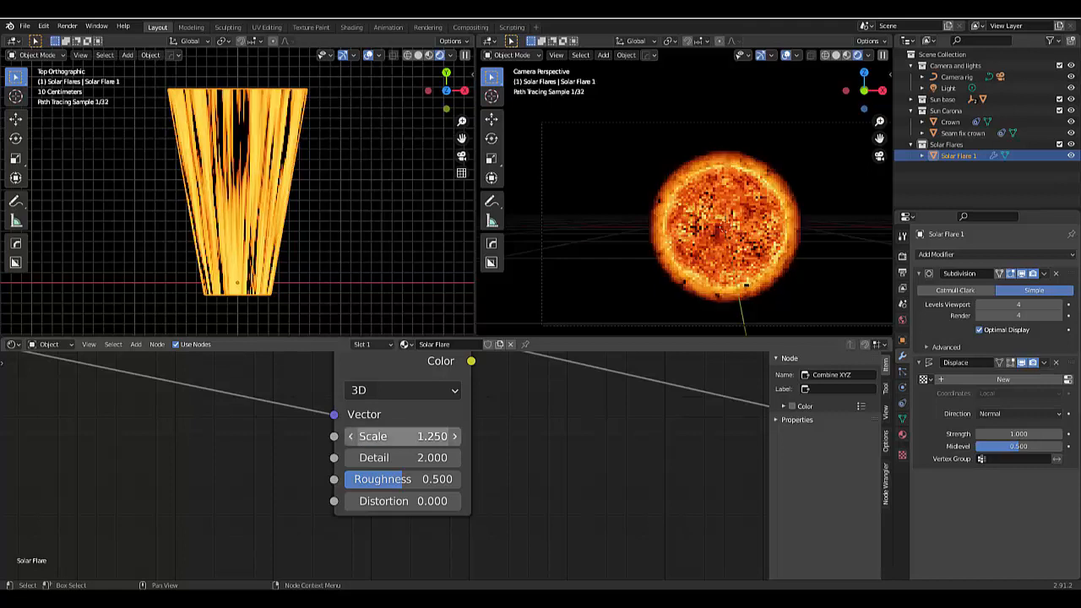
left_click(410, 436)
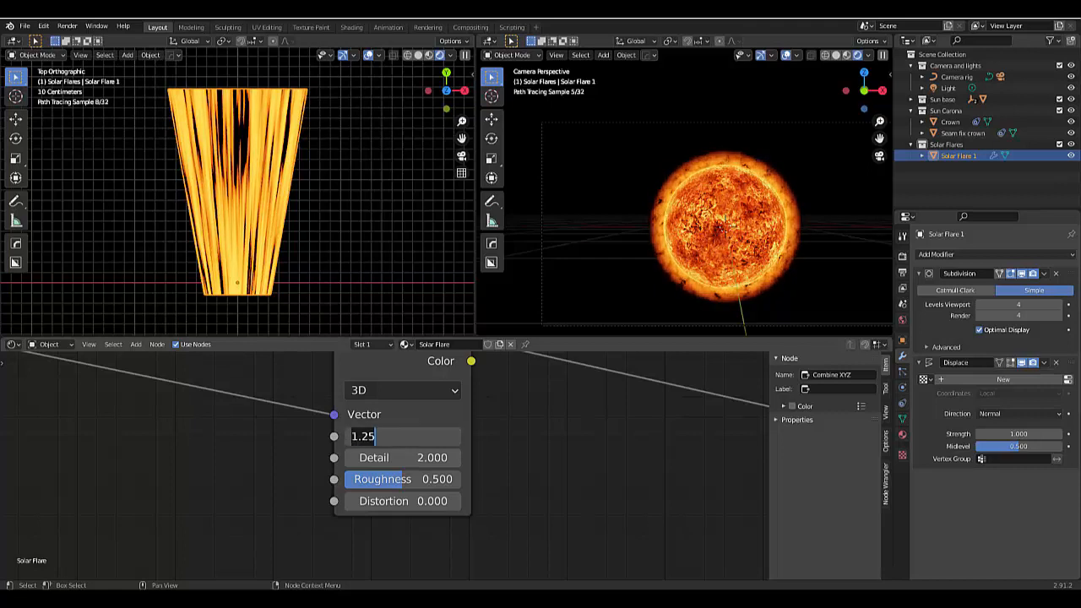
type("2")
key("Return")
left_click(409, 436)
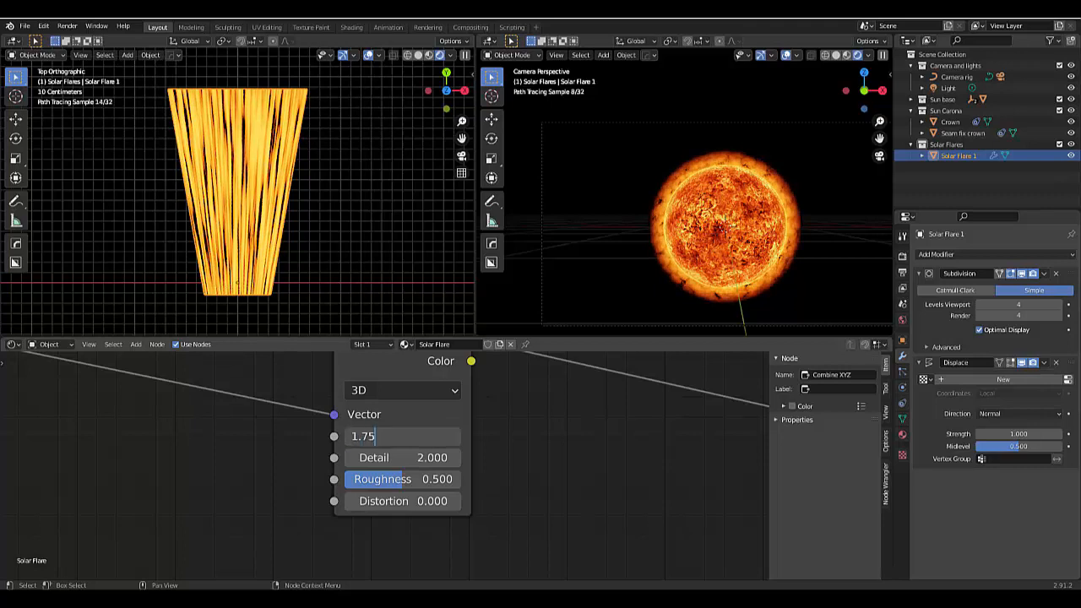
key("Return")
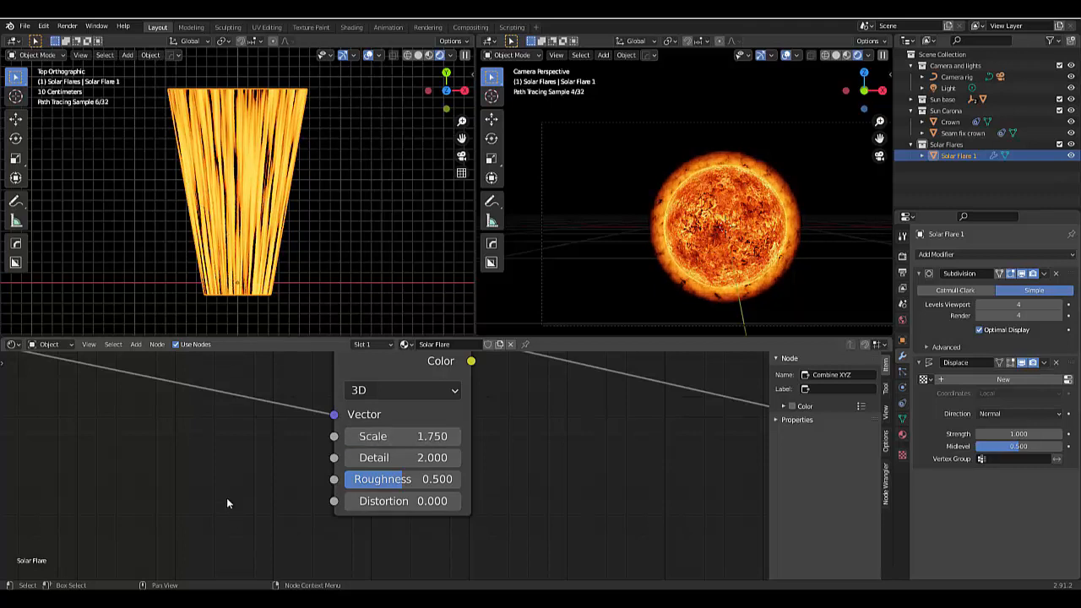
Try the ColorRamp flipped, with the black stop at 0.345 and the white stop at 1.000, and flip it back
scroll(460, 503, "down", 4)
scroll(659, 493, "up", 4)
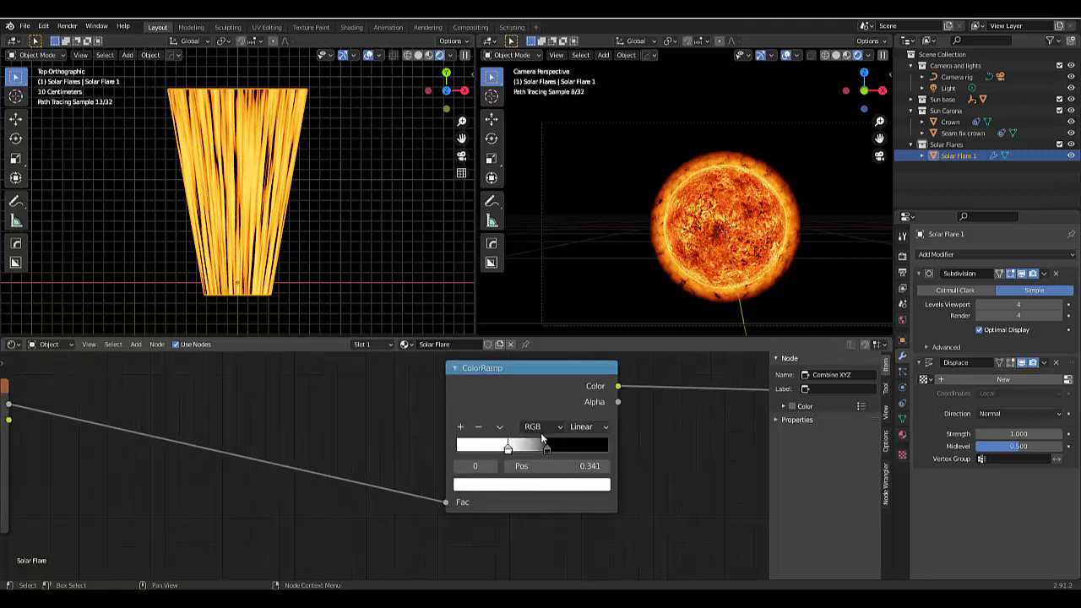
scroll(540, 432, "up", 3)
left_click(448, 423)
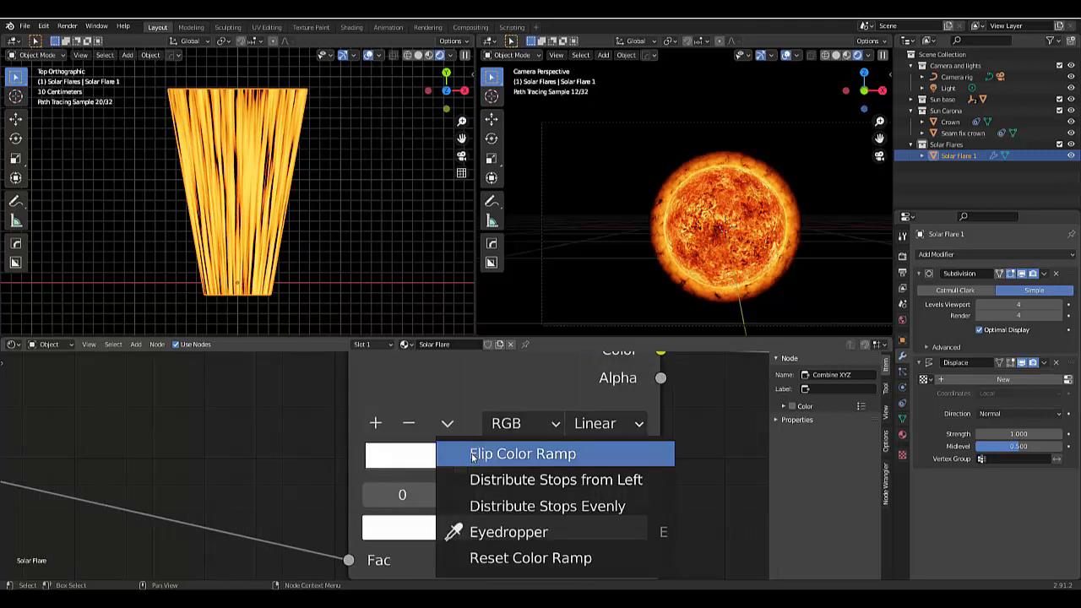
left_click(471, 454)
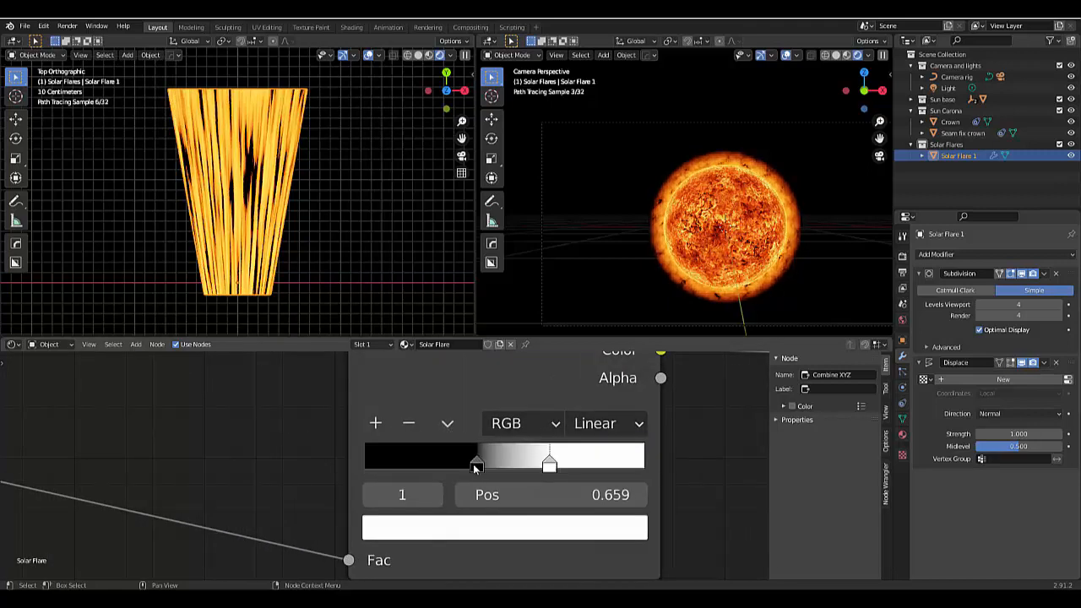
left_click_drag(474, 469, 438, 480)
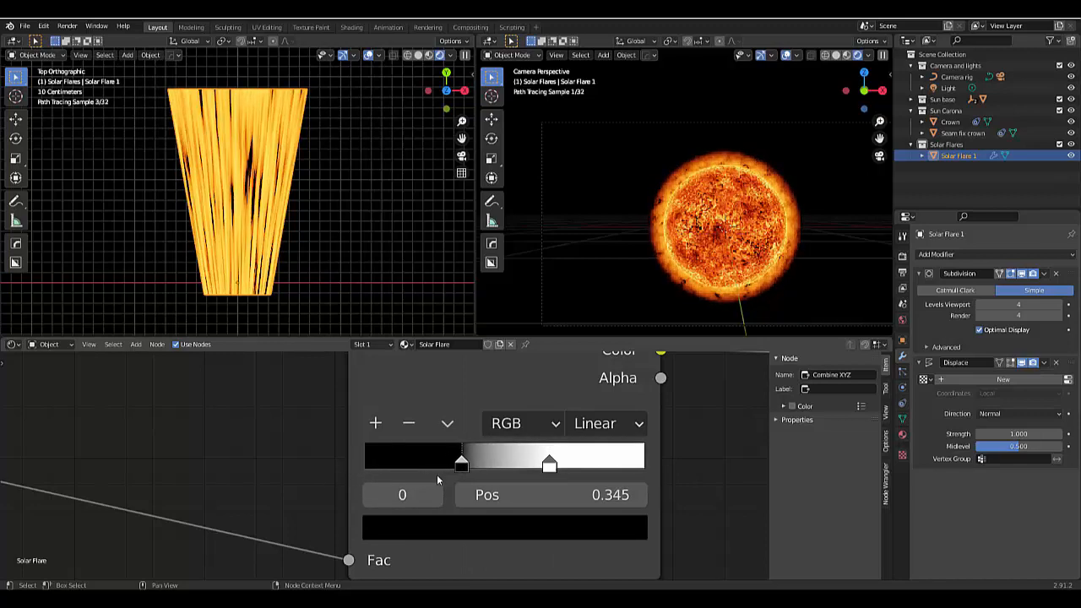
left_click_drag(567, 463, 682, 459)
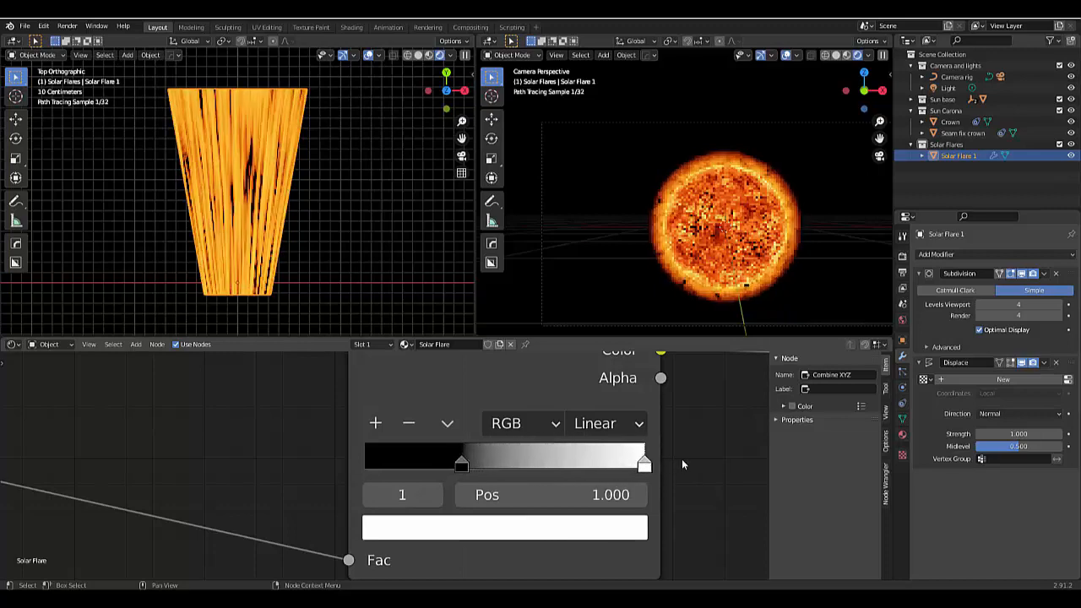
left_click(448, 425)
left_click(471, 453)
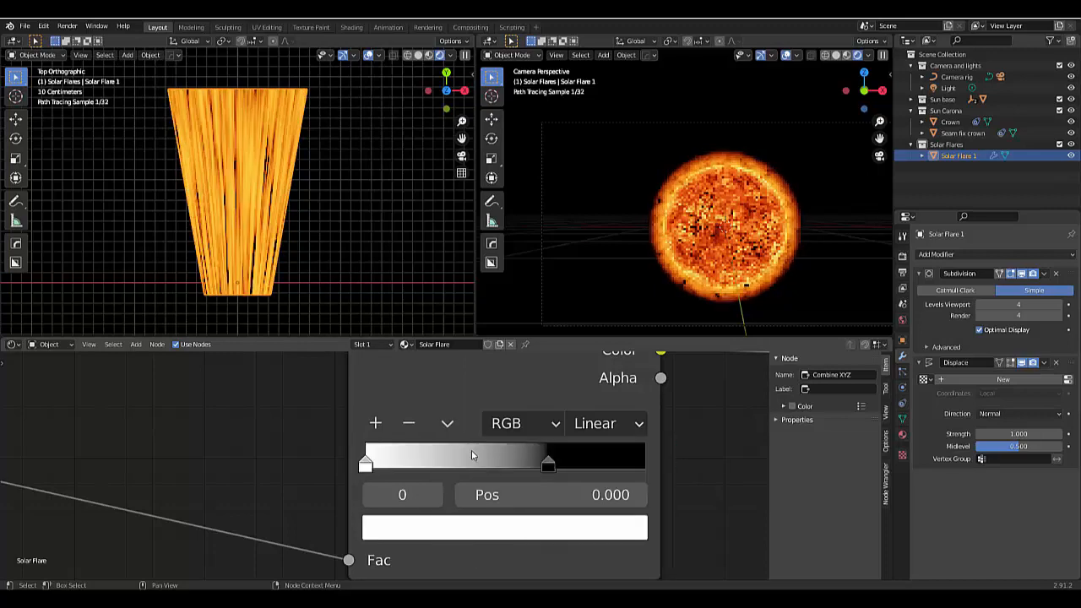
Move the ColorRamp's black stop to position 0.591 and its white stop to position 0.245
left_click_drag(557, 464, 527, 479)
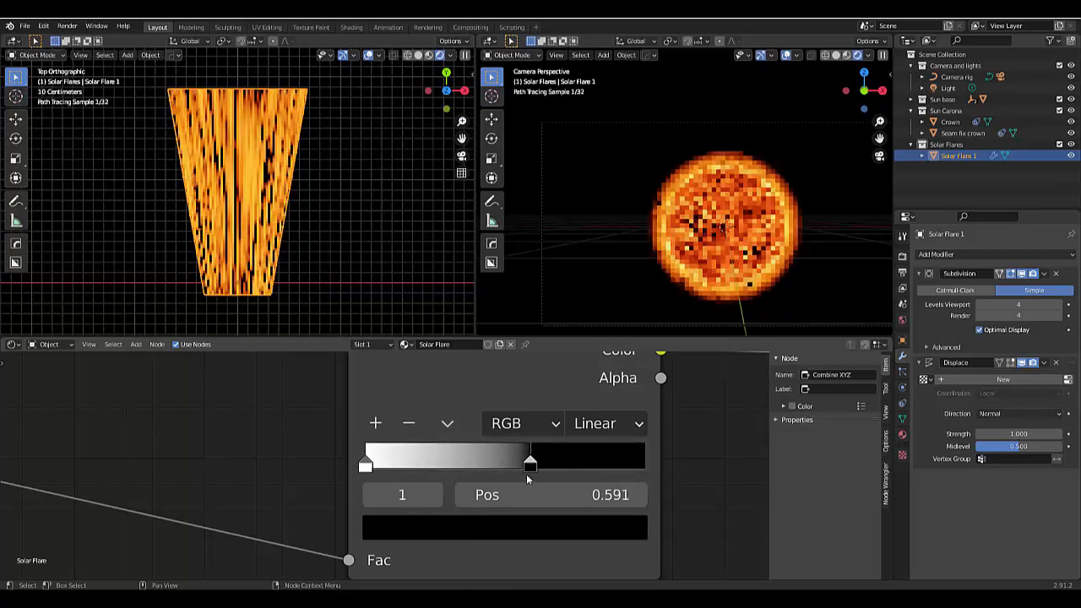
scroll(288, 461, "down", 1)
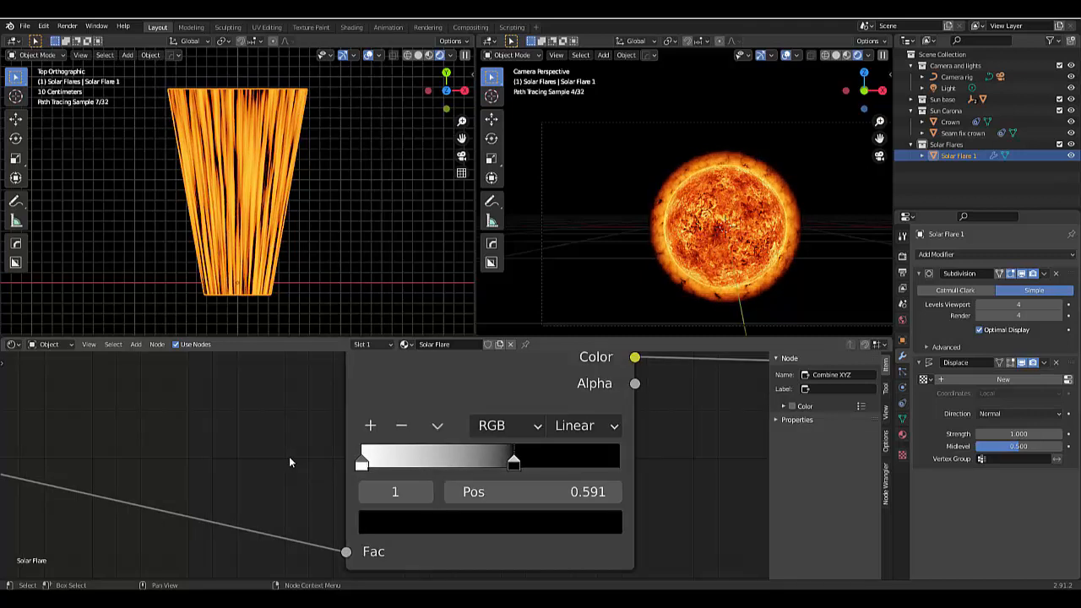
scroll(289, 462, "down", 6)
scroll(288, 457, "up", 7)
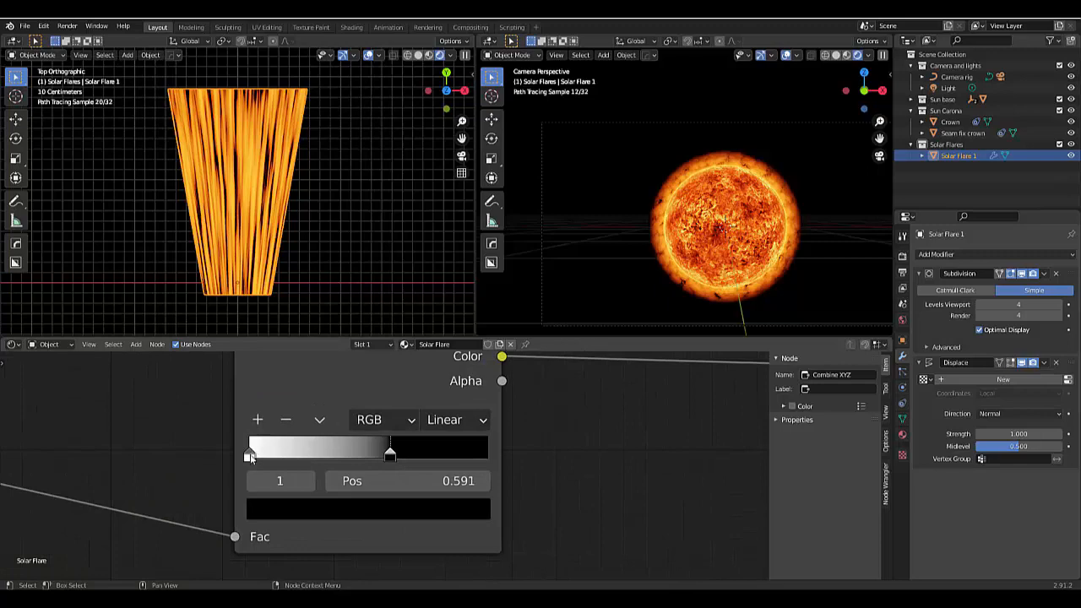
left_click_drag(255, 454, 310, 453)
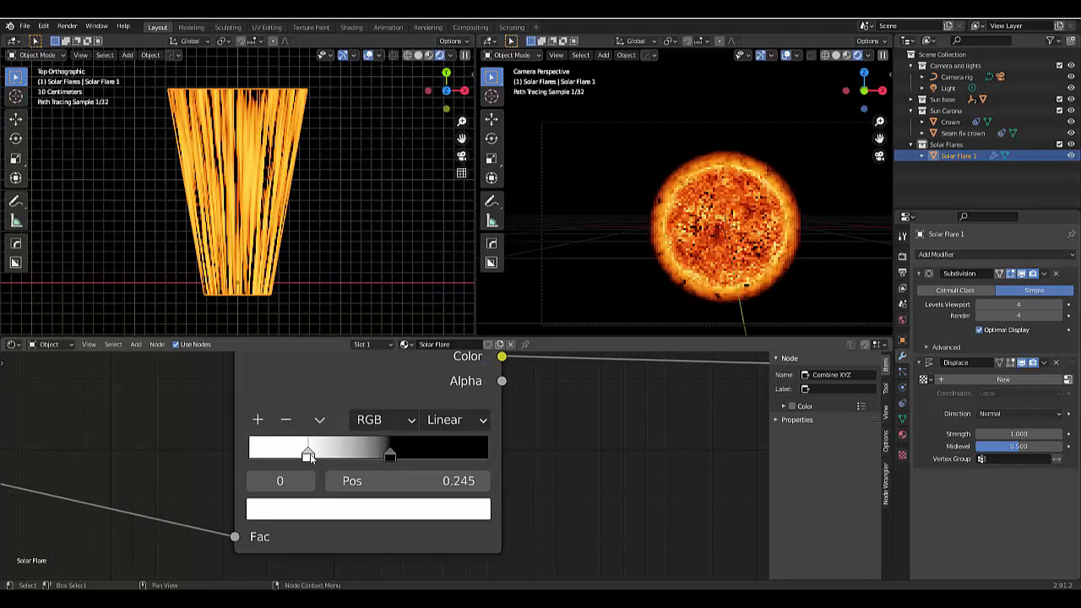
Move the Transparent BSDF and Emission nodes together to just beside the Mix Shader, clearing space after the ColorRamp
scroll(177, 426, "down", 2)
scroll(418, 464, "down", 7)
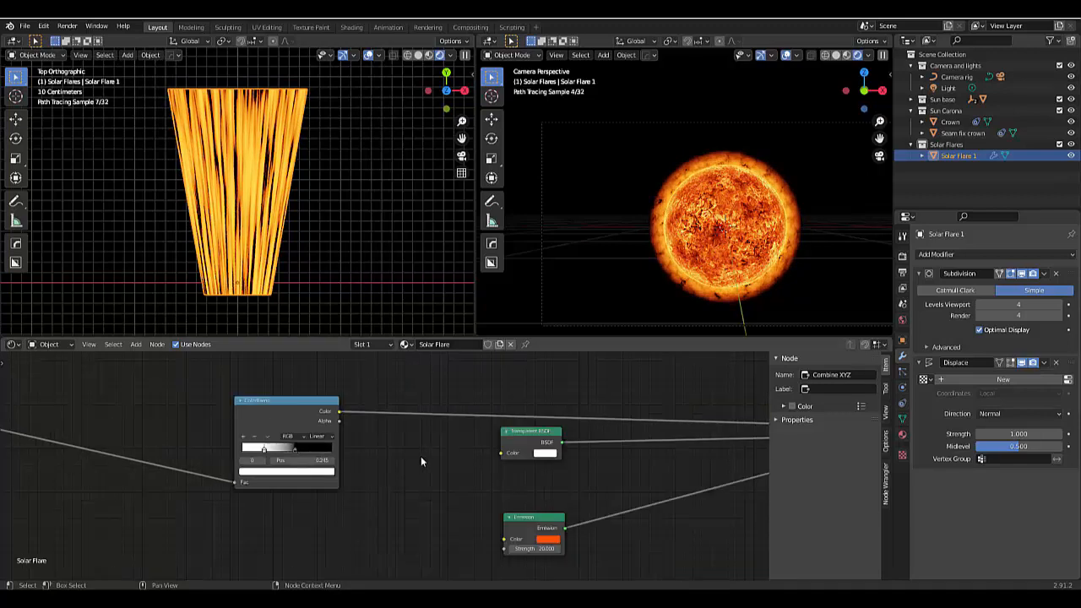
scroll(271, 481, "up", 2)
scroll(557, 489, "down", 3)
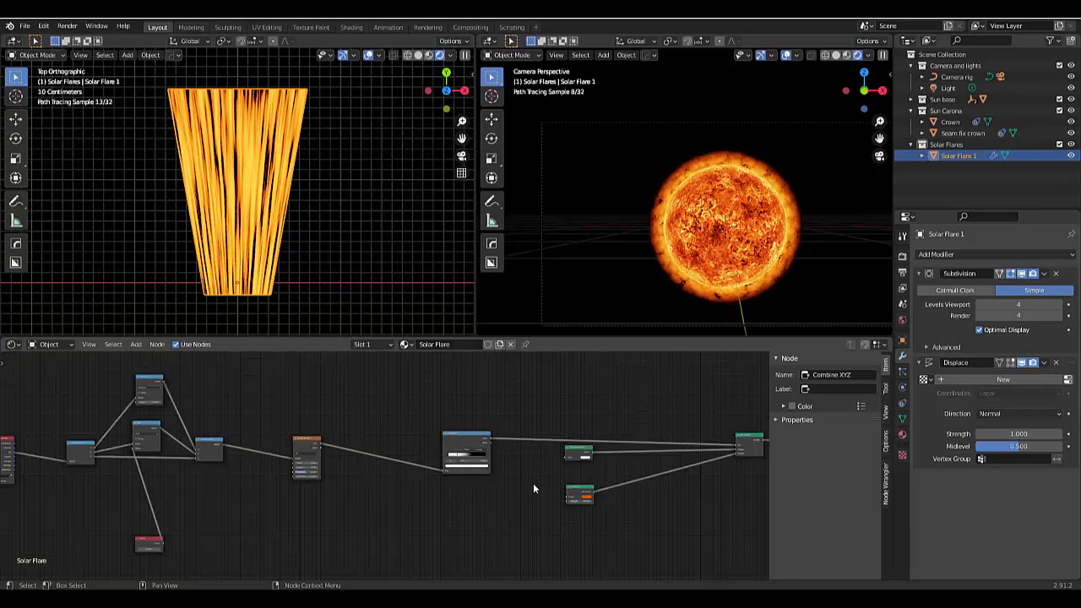
scroll(623, 481, "up", 4)
scroll(600, 477, "up", 2)
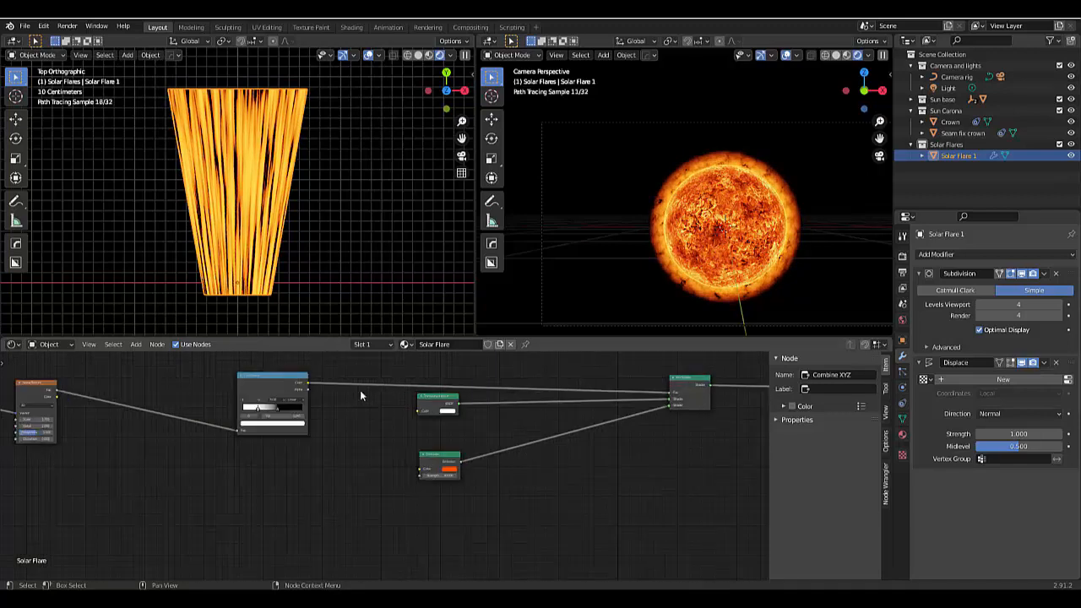
left_click_drag(355, 376, 474, 514)
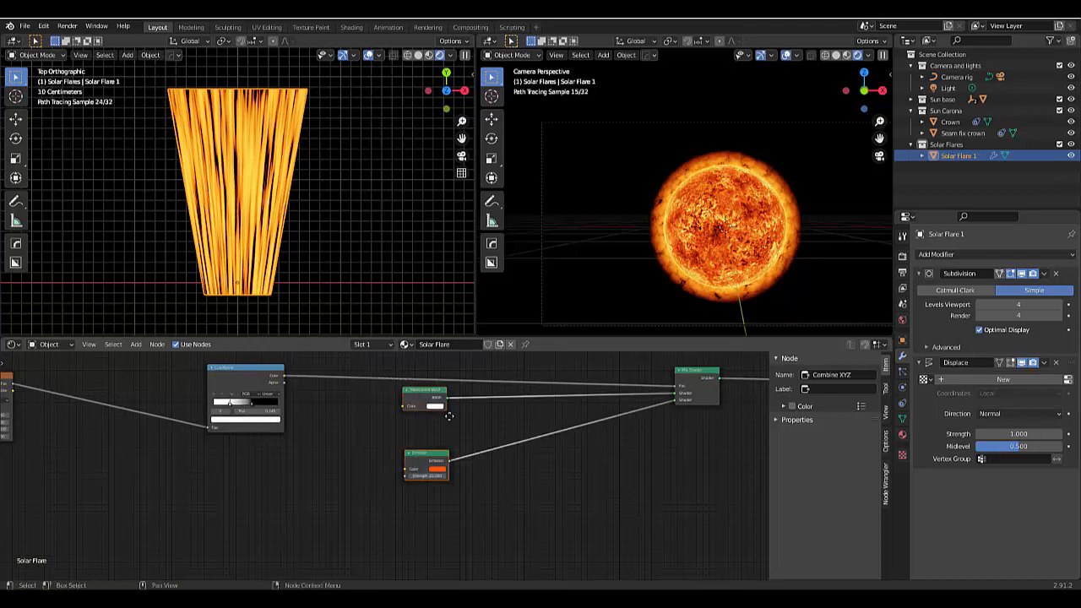
key("g")
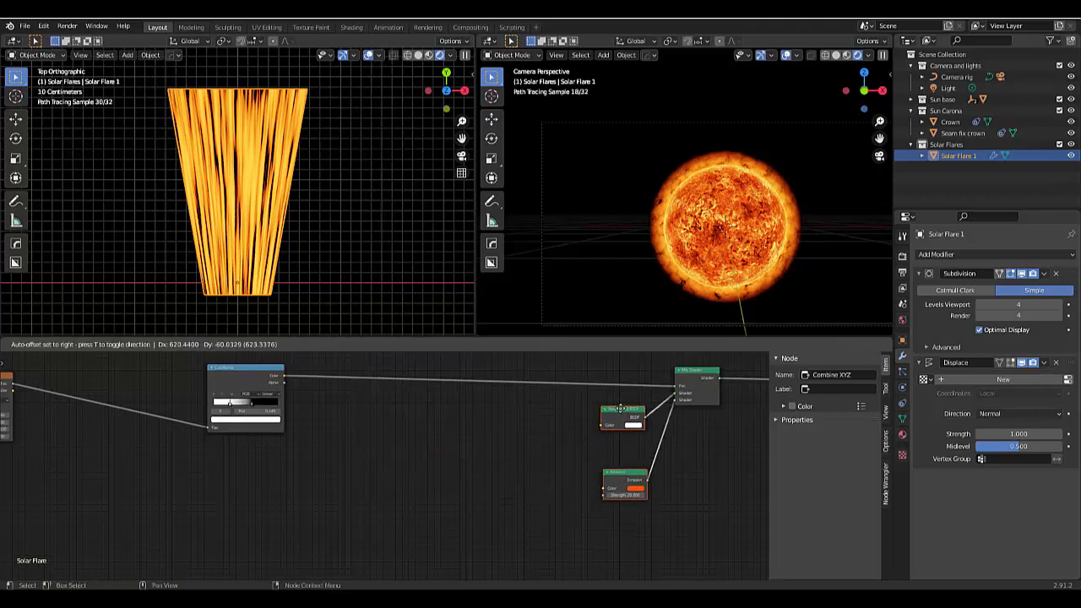
left_click(621, 409)
Move the ColorRamp node closer to the Noise Texture node
scroll(422, 458, "down", 5)
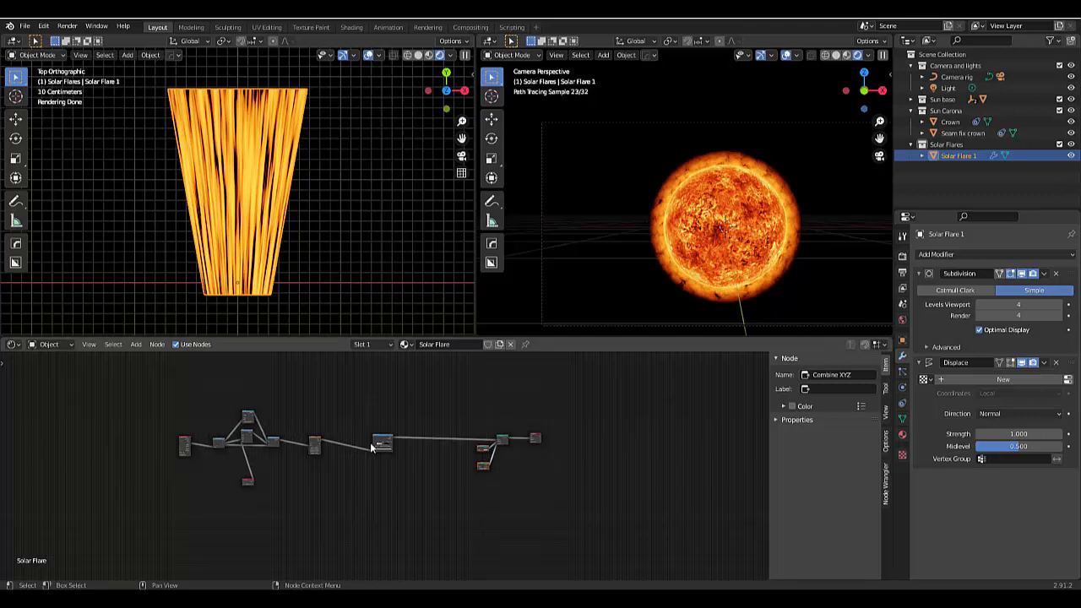
scroll(354, 446, "up", 3)
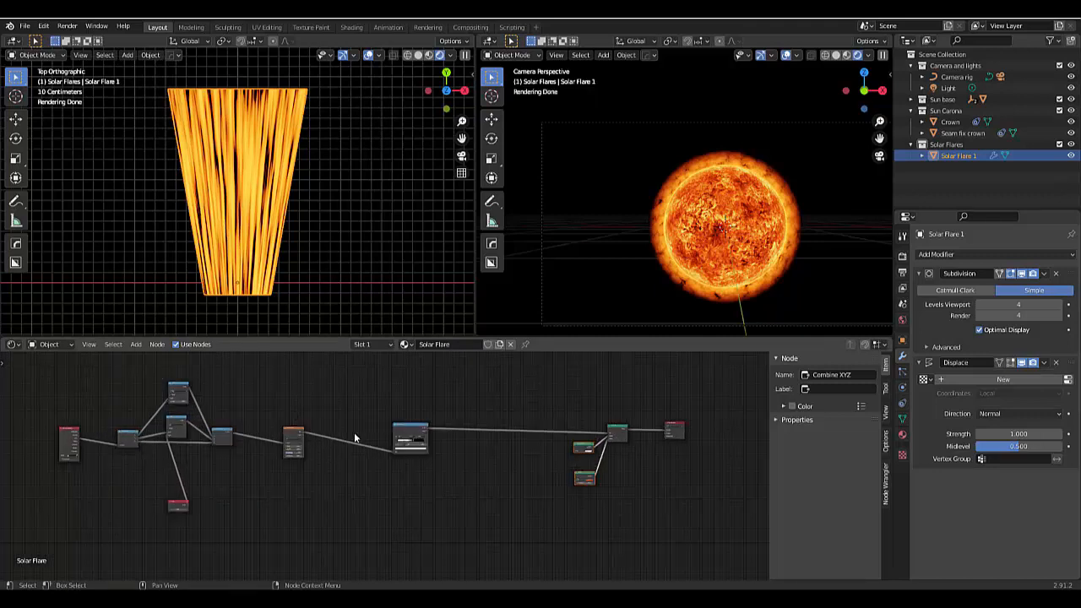
left_click_drag(407, 433, 345, 434)
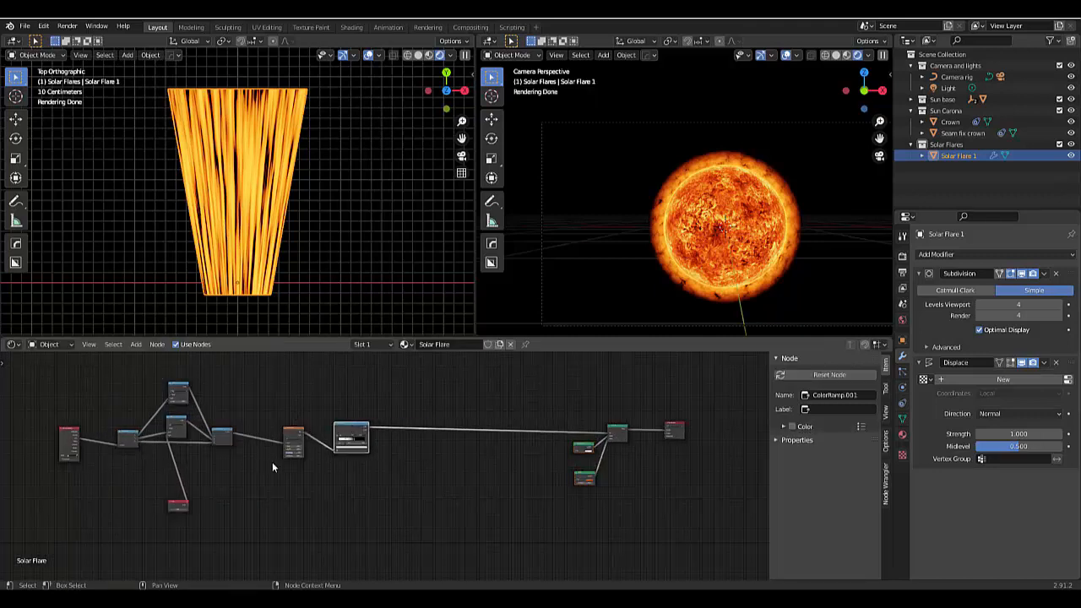
Group all nodes from Texture Coordinate through the ColorRamp, including the Value node, in a frame
scroll(272, 462, "down", 1)
left_click_drag(93, 400, 388, 527)
key("Home")
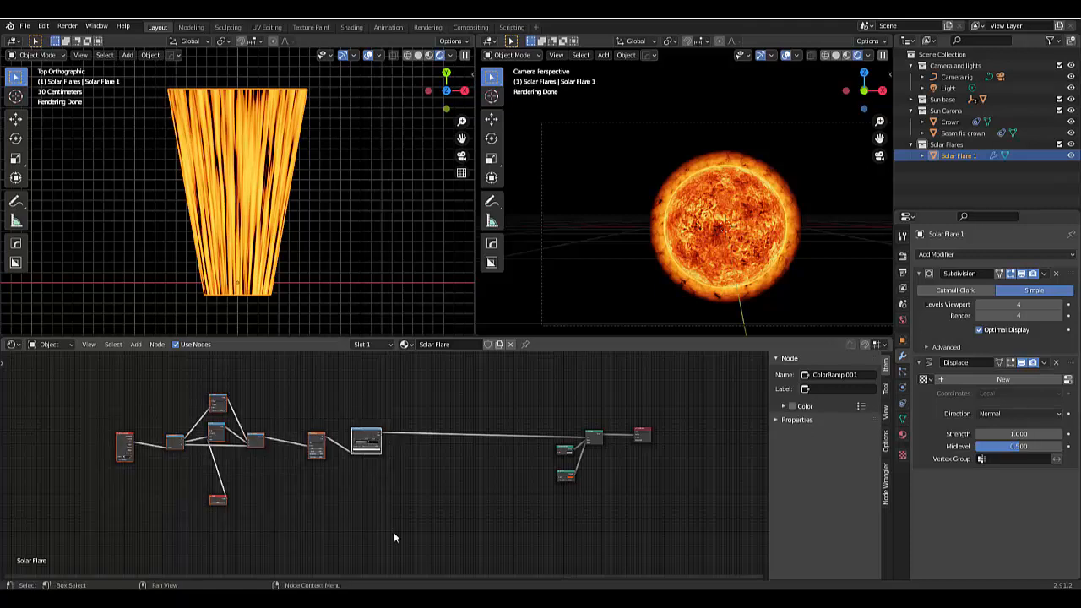
key("Home")
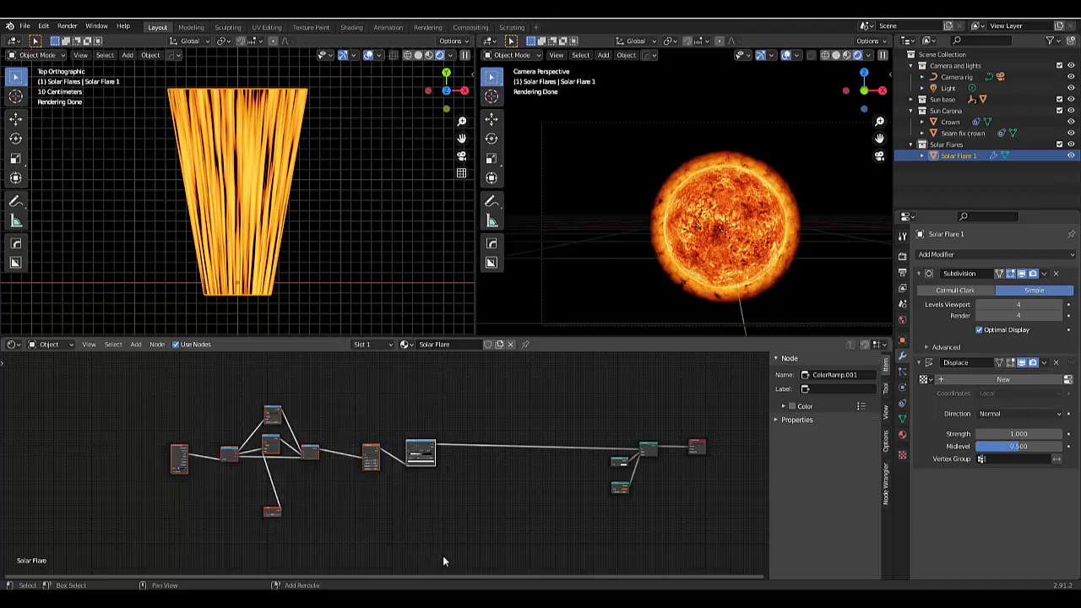
key("ctrl+j")
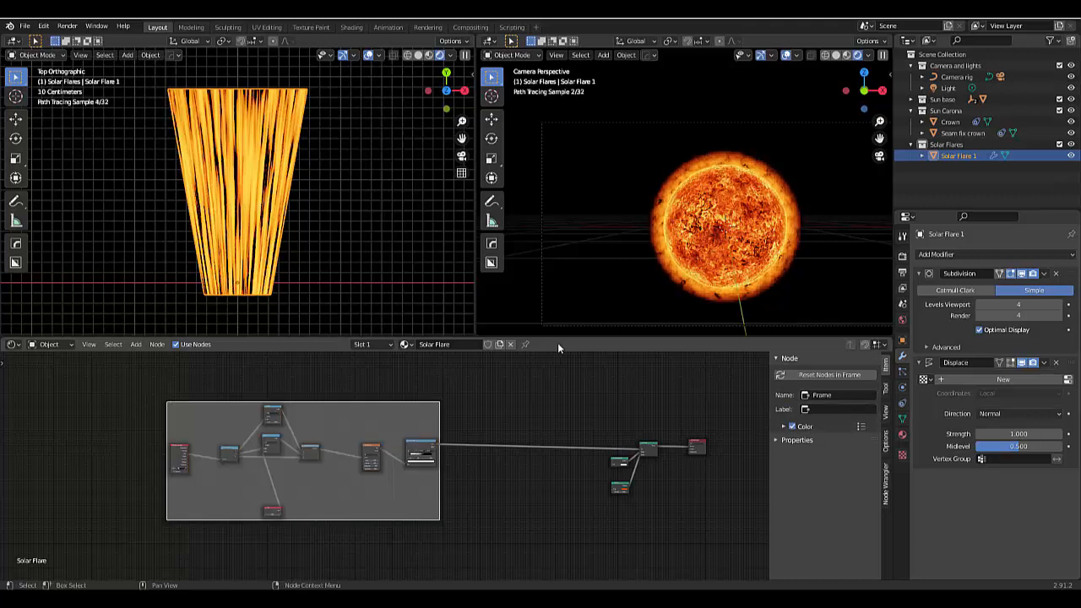
Label the frame around the noise nodes "texture and animation"
left_click(839, 407)
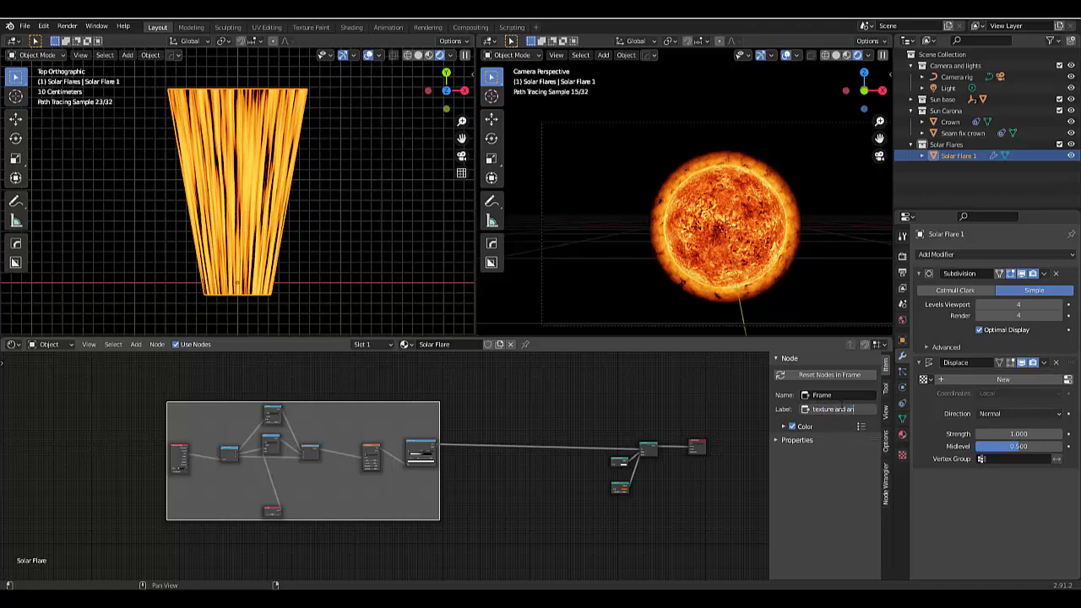
key("Return")
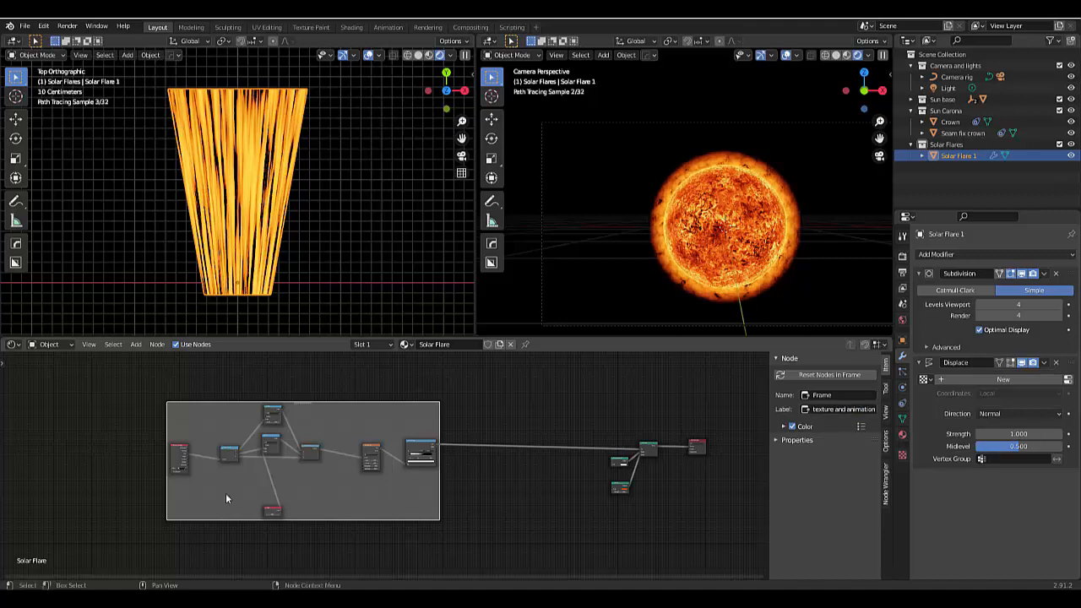
Vary the number in the Value node to preview the streak animation, and return it to its starting value
scroll(154, 487, "up", 2)
scroll(347, 535, "up", 5)
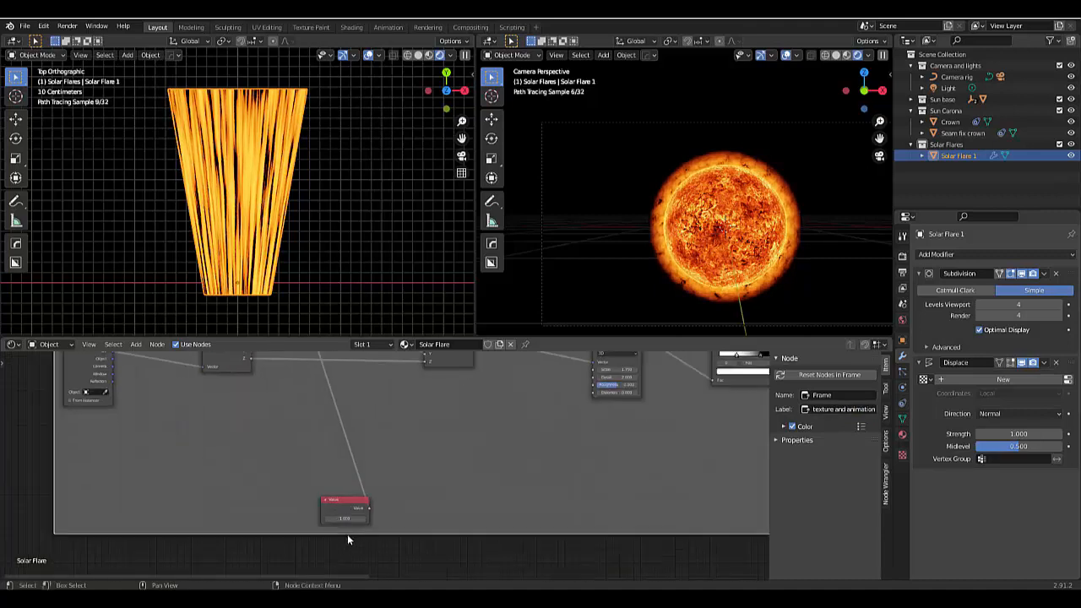
left_click_drag(344, 510, 418, 511)
left_click(345, 511)
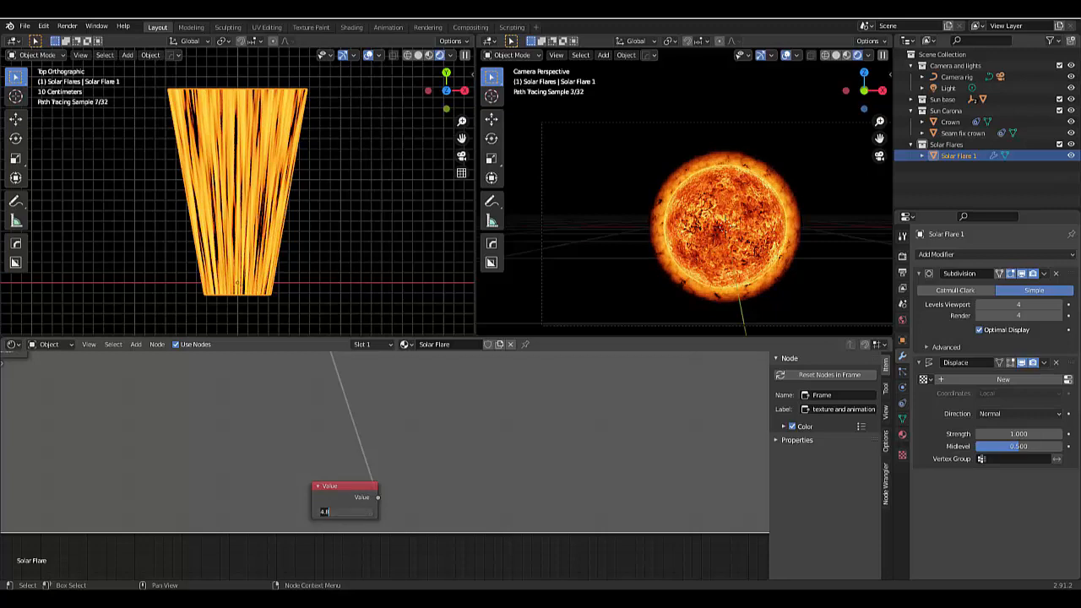
type("4")
key("Return")
key("Home")
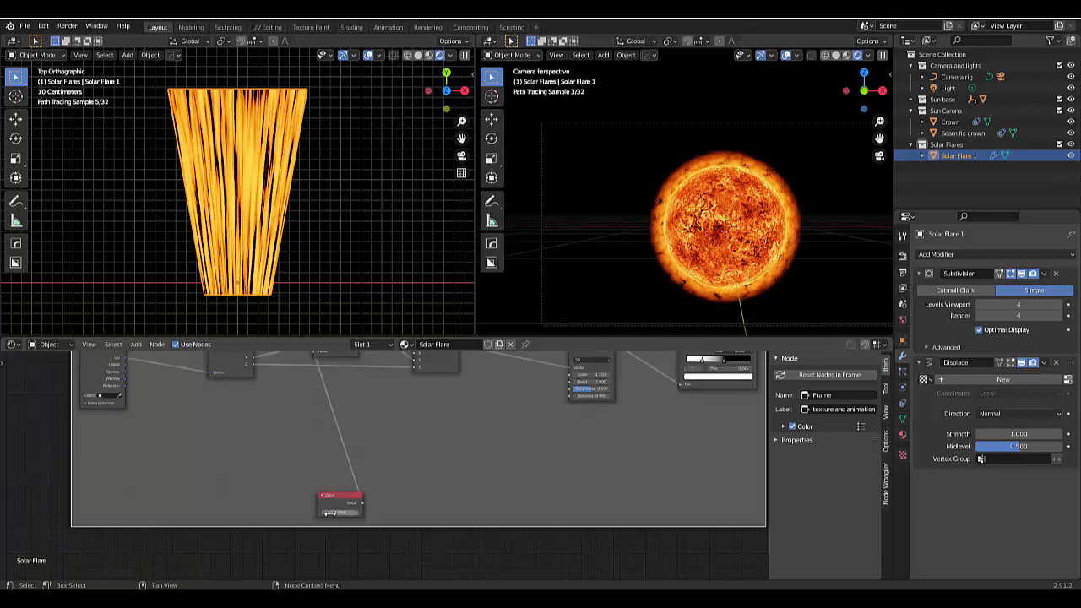
Insert a MixRGB node into the link between the ColorRamp and the Mix Shader
scroll(378, 481, "down", 8)
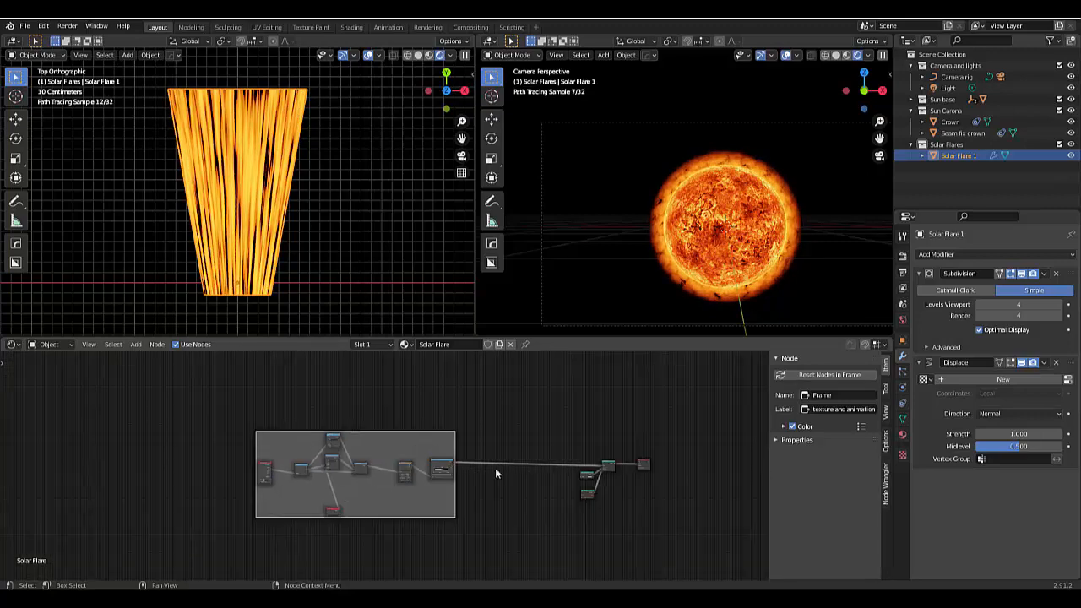
scroll(493, 468, "up", 2)
scroll(355, 502, "up", 2)
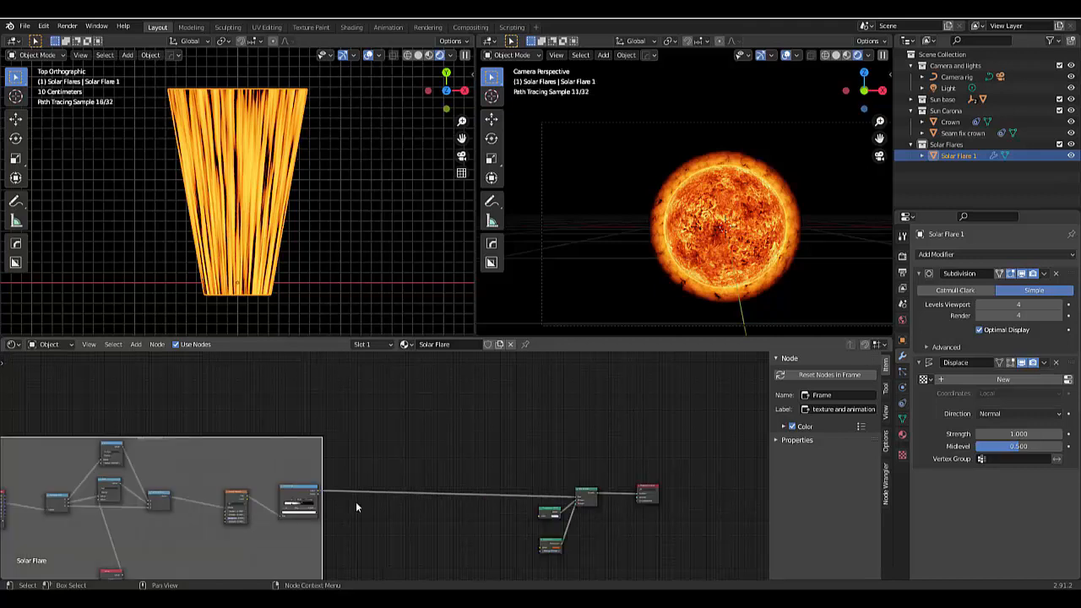
key("shift+a")
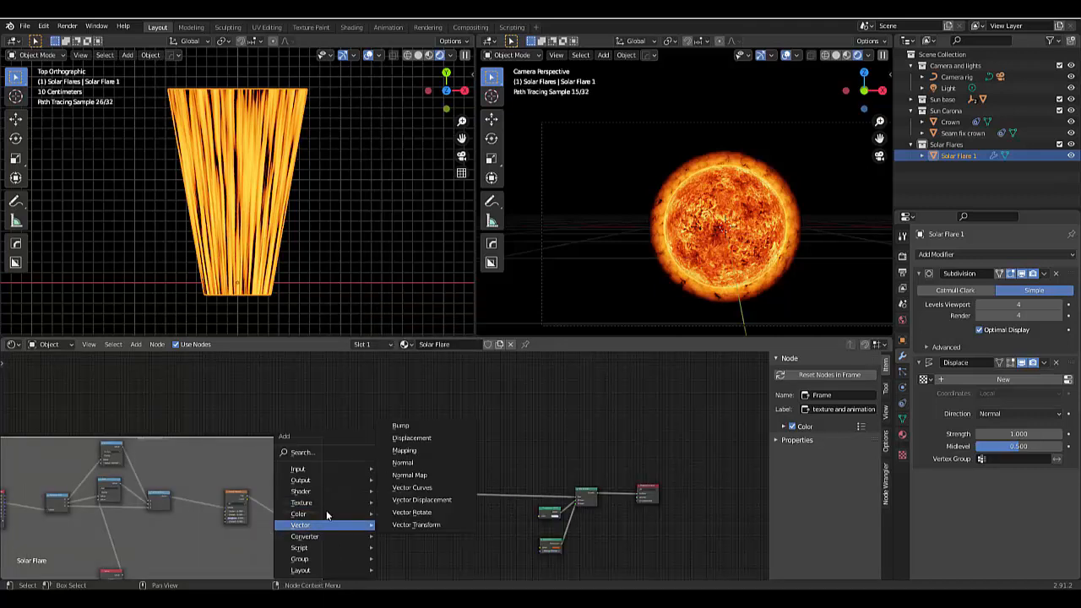
mouse_move(327, 514)
left_click(410, 501)
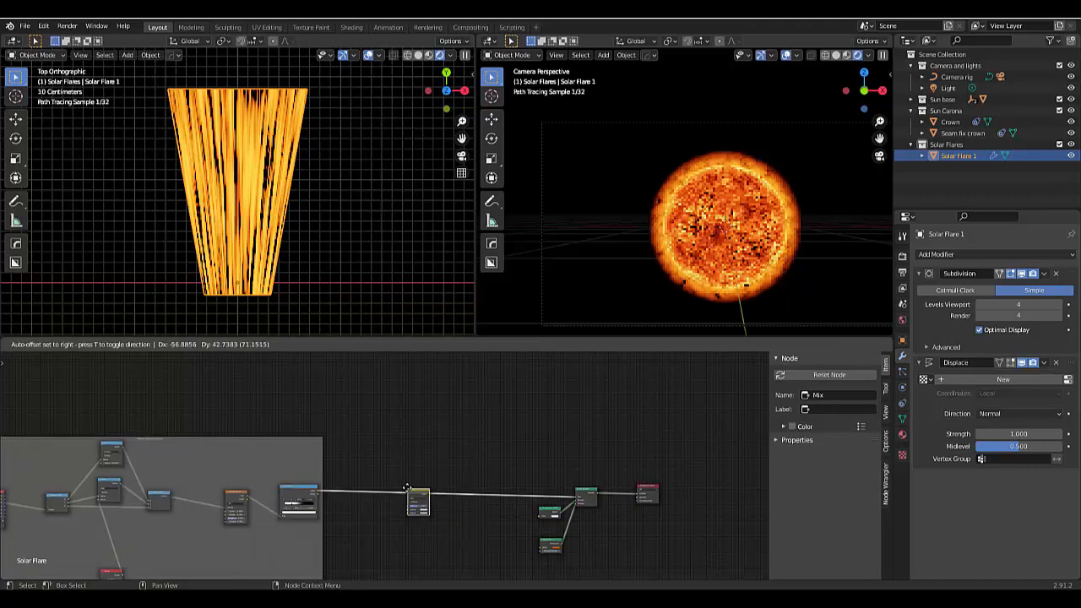
left_click(384, 477)
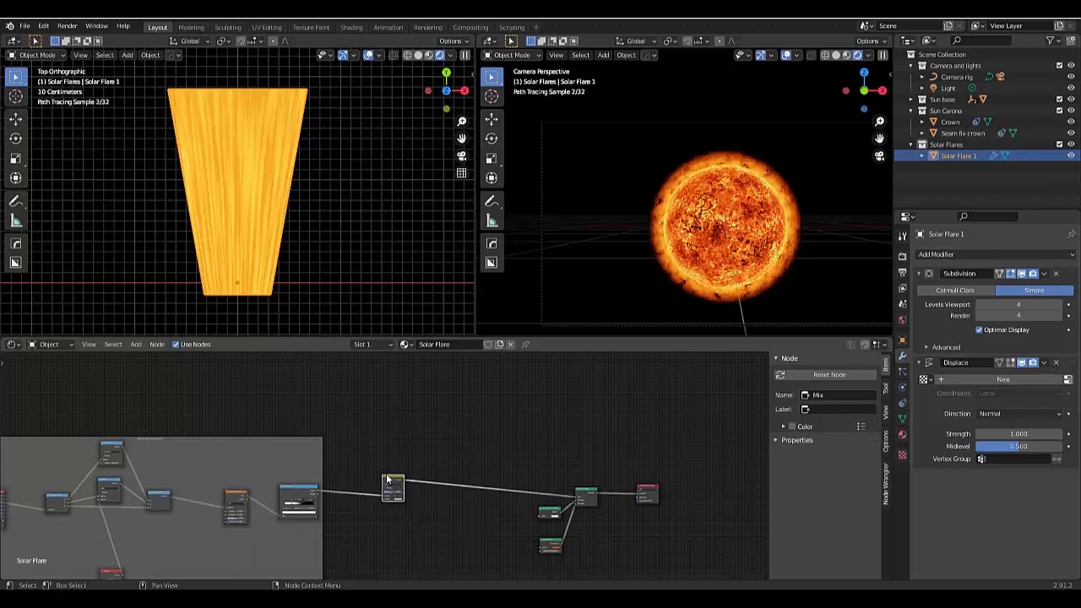
Move the MixRGB node well above the framed nodes to make room for a second texture branch
key("g")
left_click(366, 334)
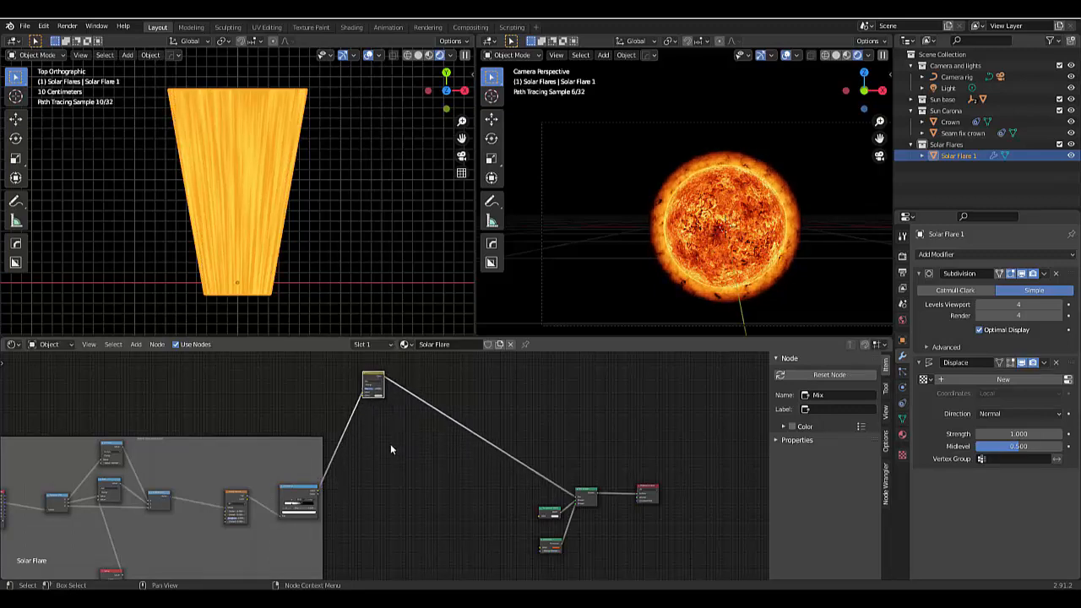
scroll(375, 485, "down", 2)
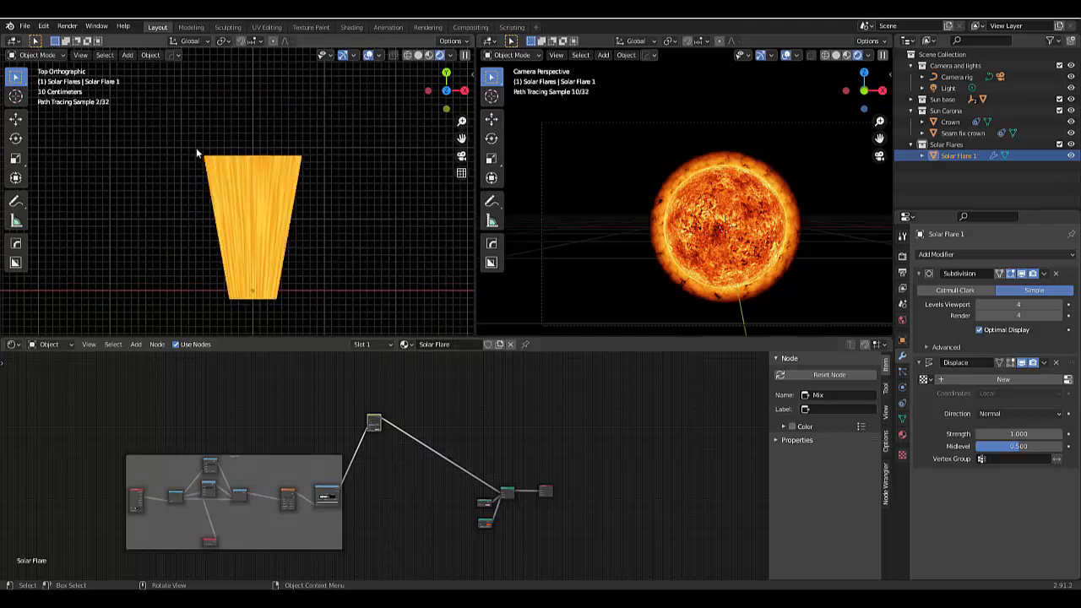
scroll(365, 405, "up", 4)
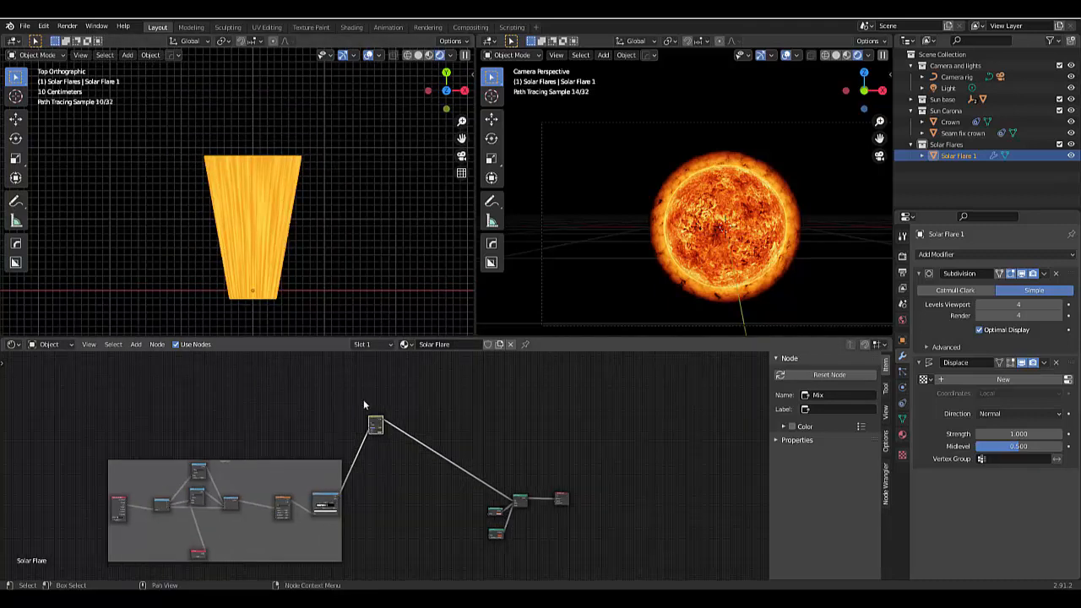
scroll(370, 413, "up", 1)
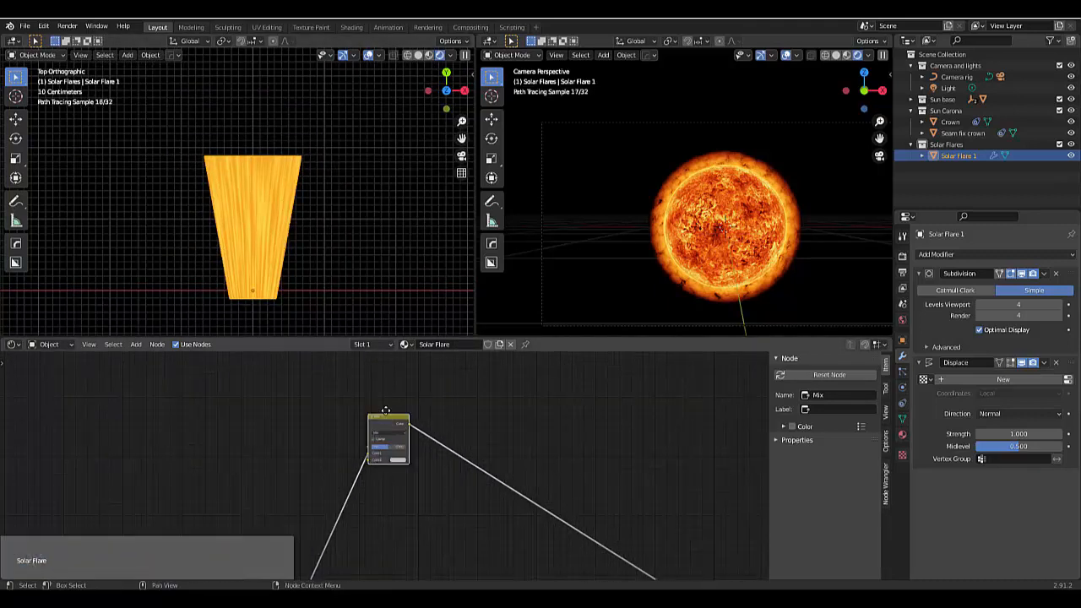
left_click_drag(370, 414, 348, 368)
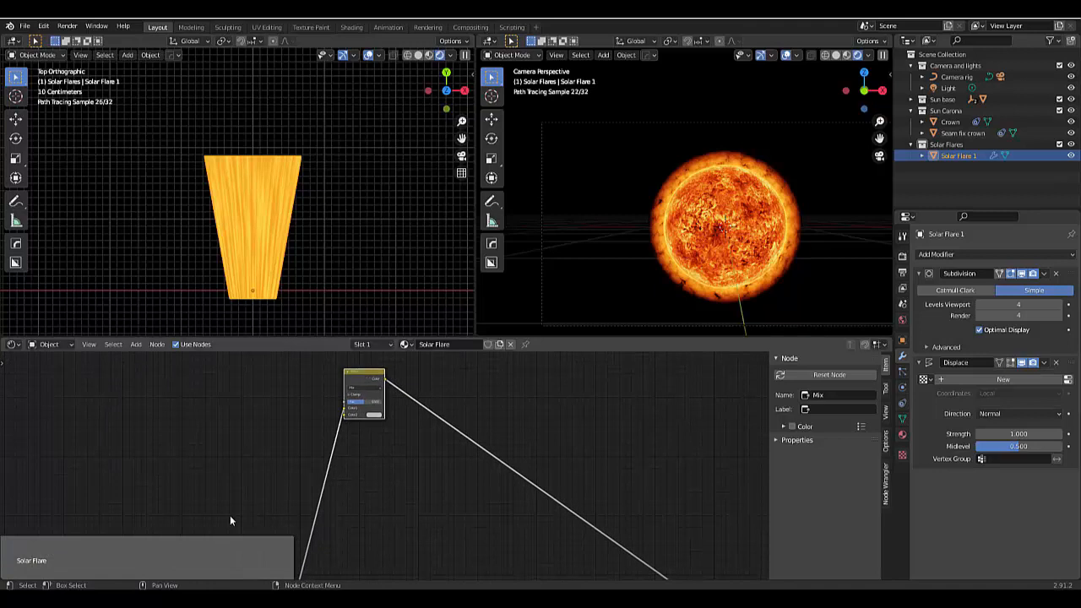
Add a Gradient Texture node in the empty space before the MixRGB node, above the frame
scroll(205, 481, "down", 3)
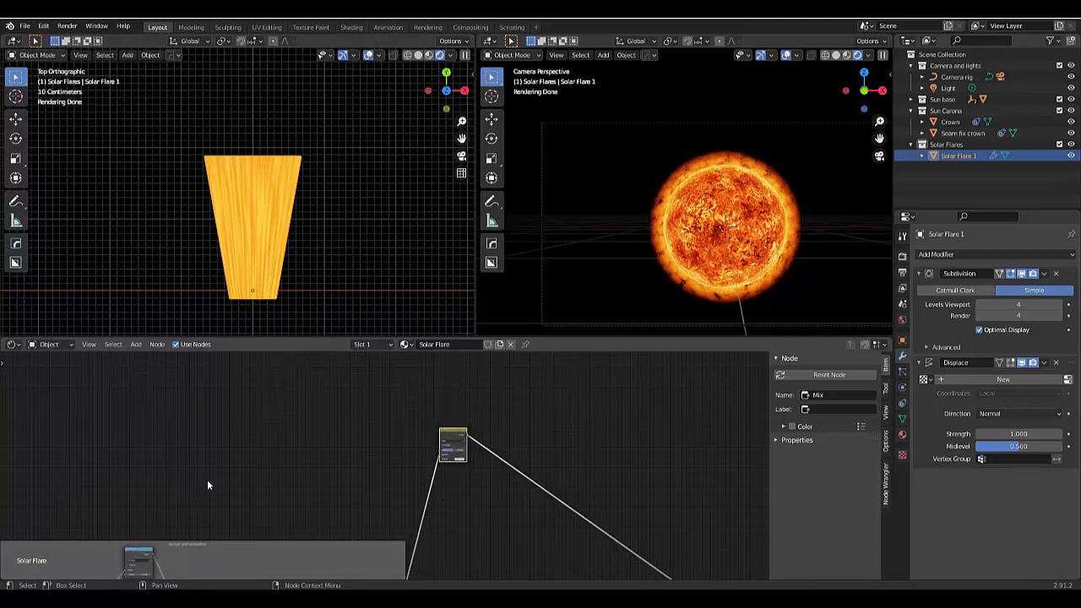
left_click(294, 481)
scroll(287, 479, "down", 2)
scroll(275, 465, "up", 5)
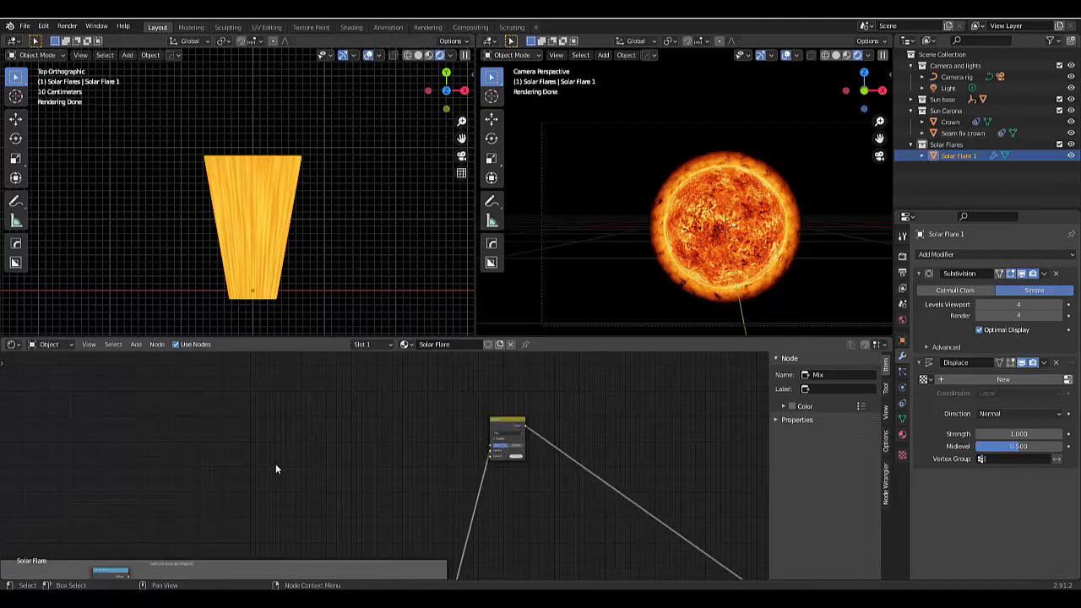
key("shift+a")
mouse_move(267, 456)
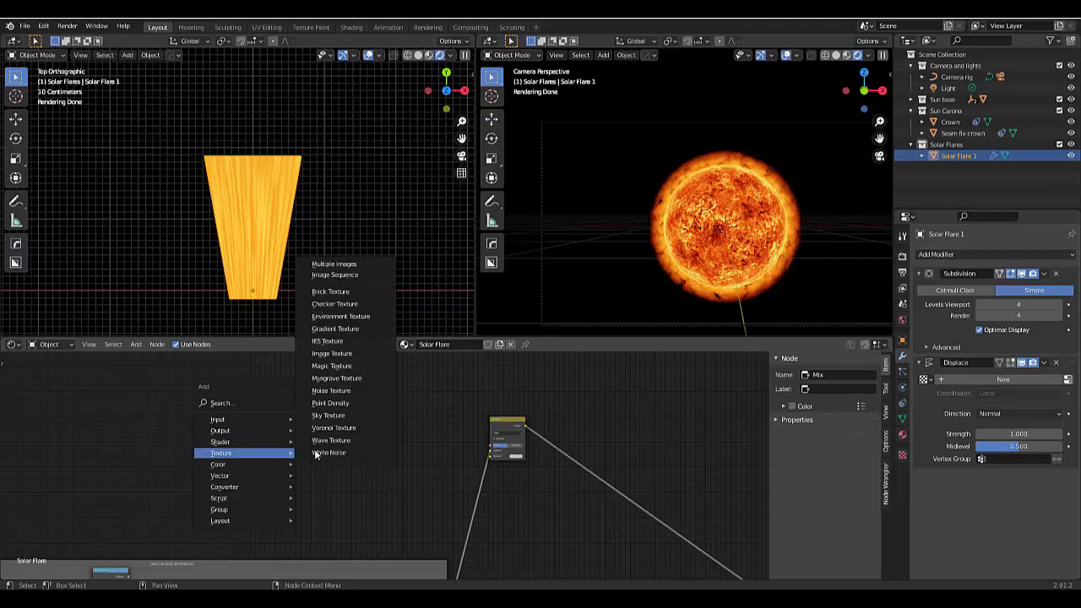
left_click(347, 331)
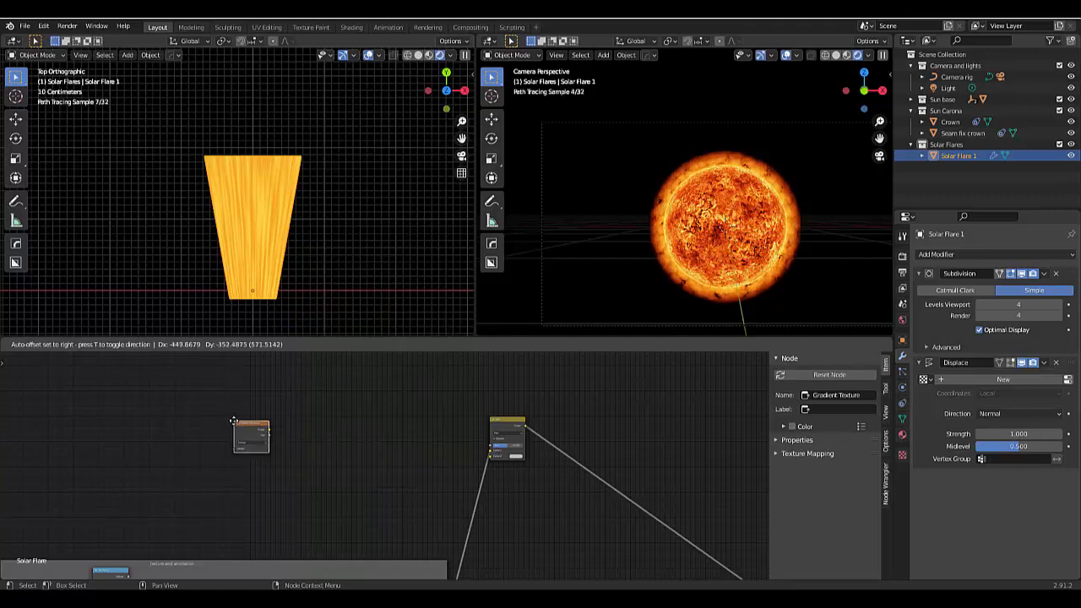
left_click(234, 421)
Connect the Gradient Texture's Fac output to the MixRGB node's Color2 input and preview the gradient on the flare
scroll(255, 447, "up", 3)
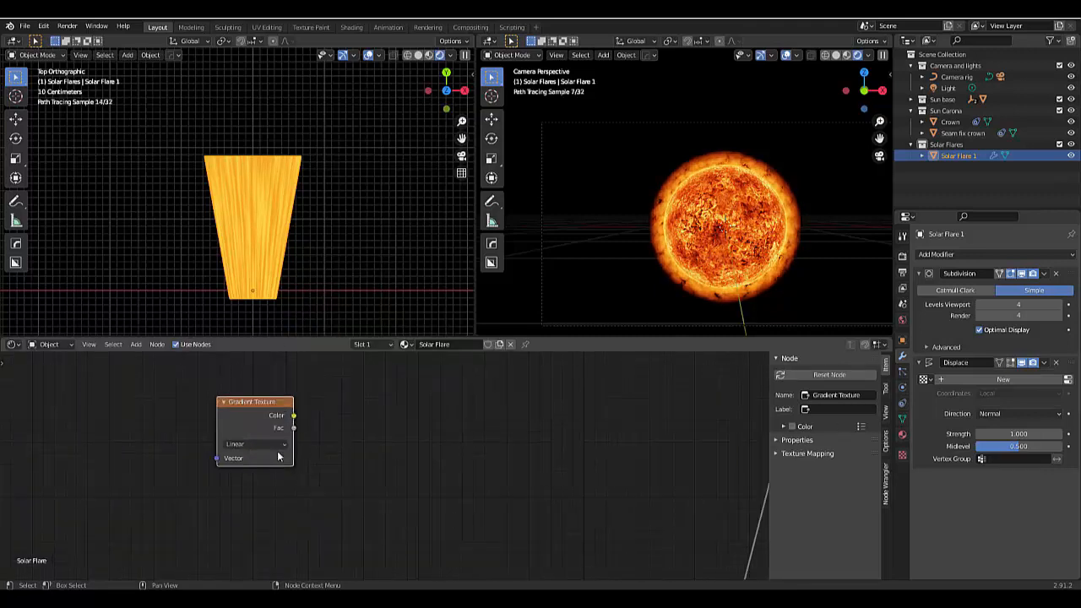
scroll(278, 456, "down", 3)
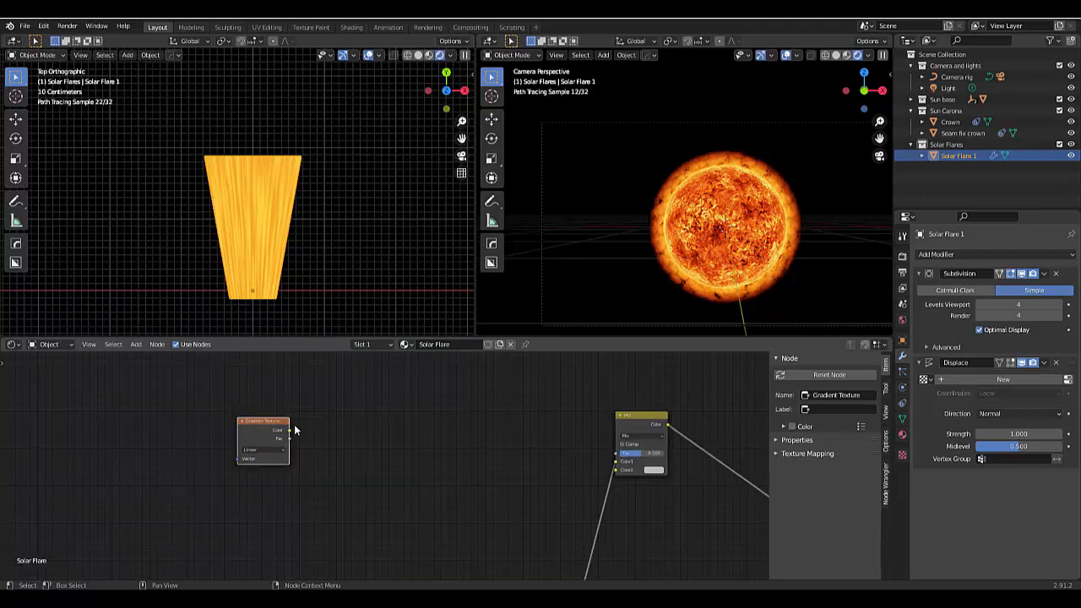
left_click_drag(289, 429, 612, 471)
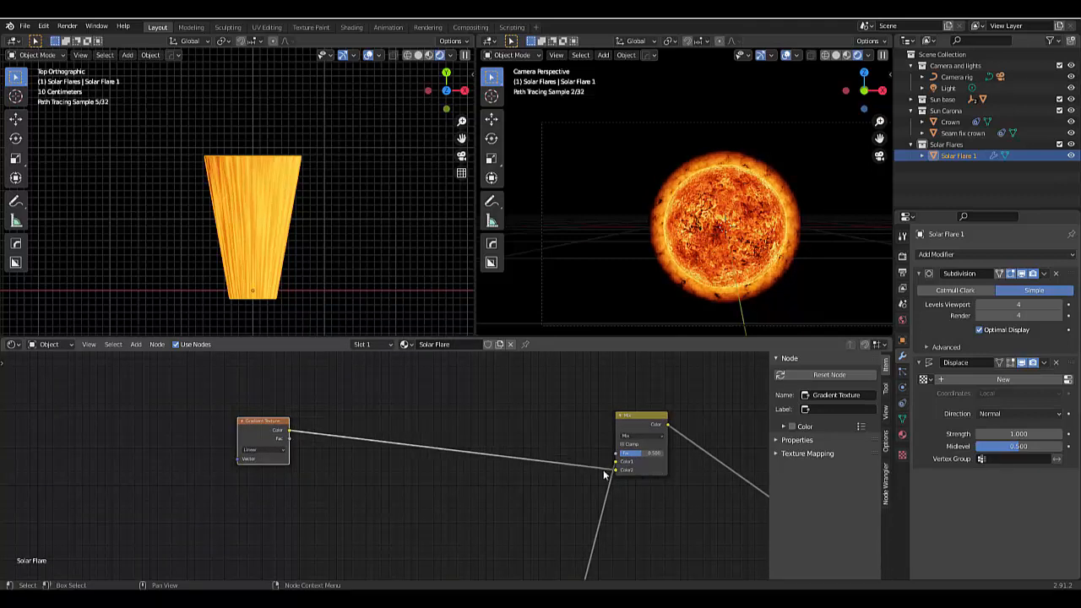
left_click(255, 440, "ctrl+shift")
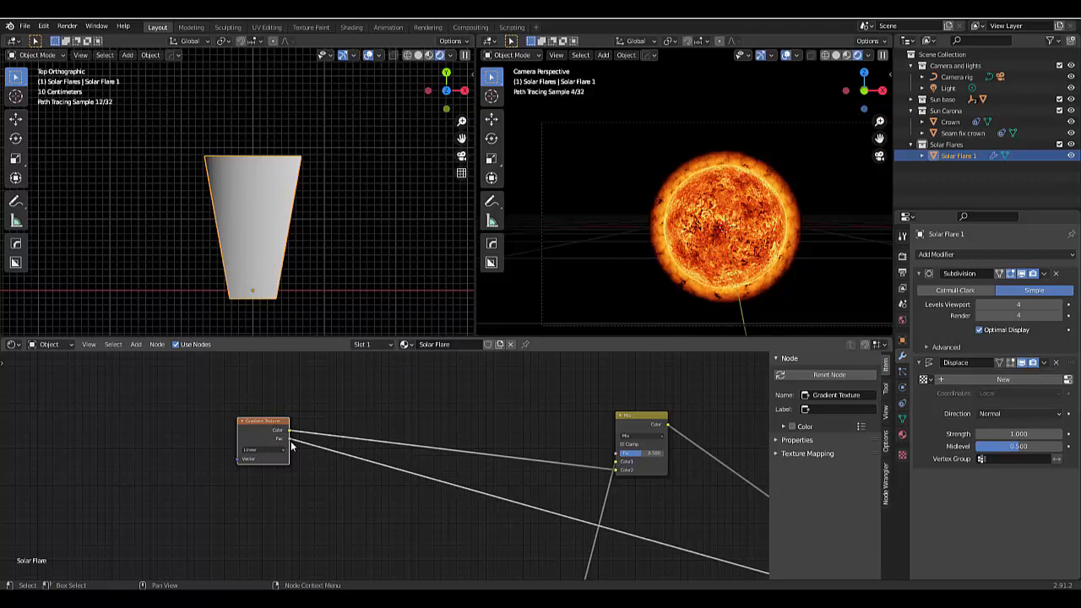
left_click_drag(289, 439, 615, 475)
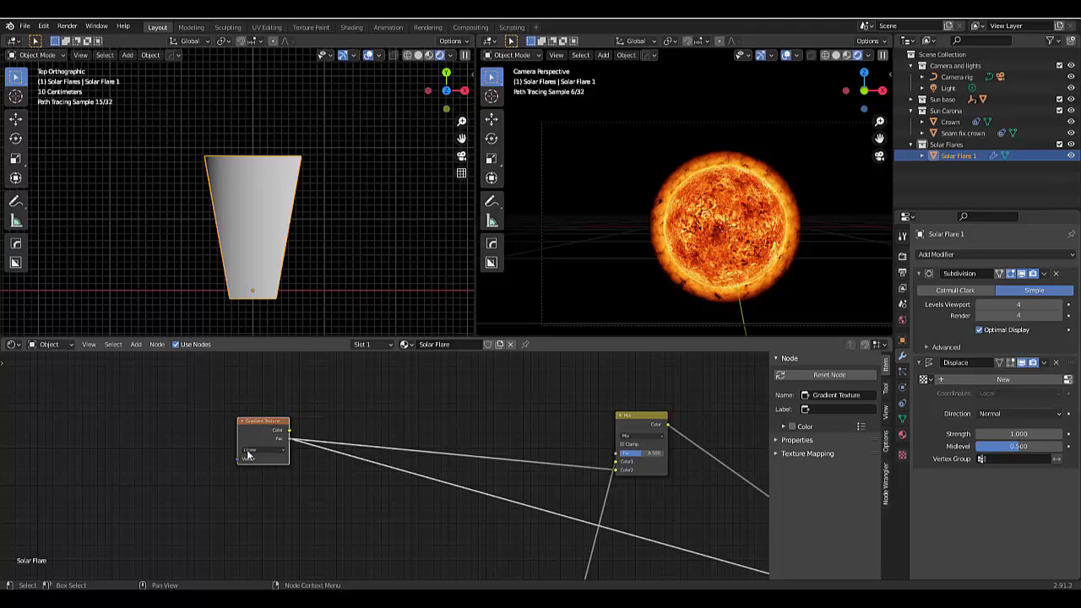
Add Texture Coordinate and Mapping nodes ahead of the Gradient Texture, feed the mapping from UV, and space the coordinate node farther away
key("ctrl+t")
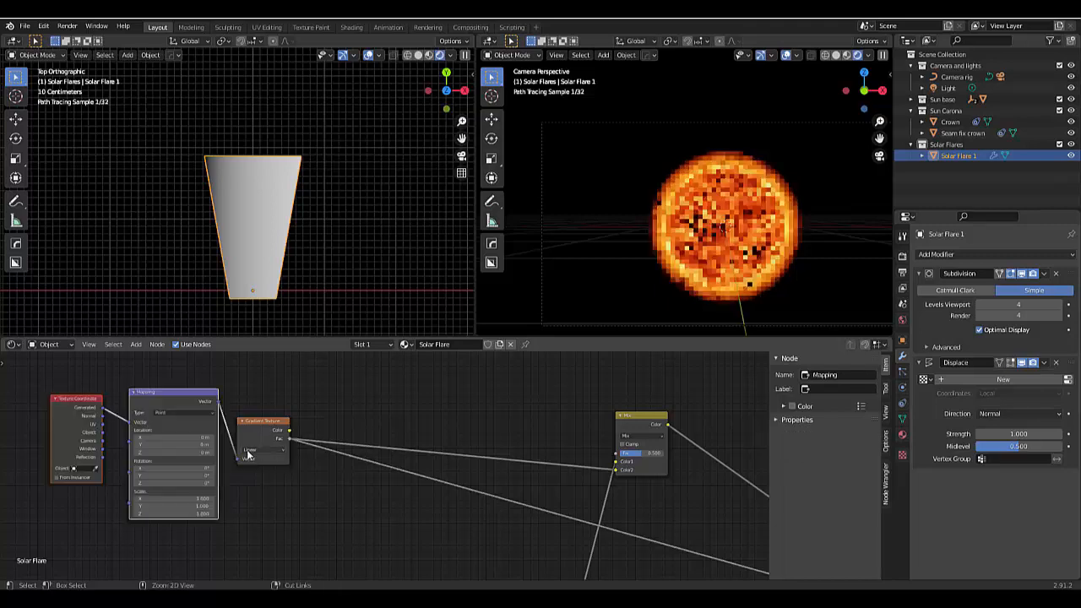
scroll(236, 514, "down", 3)
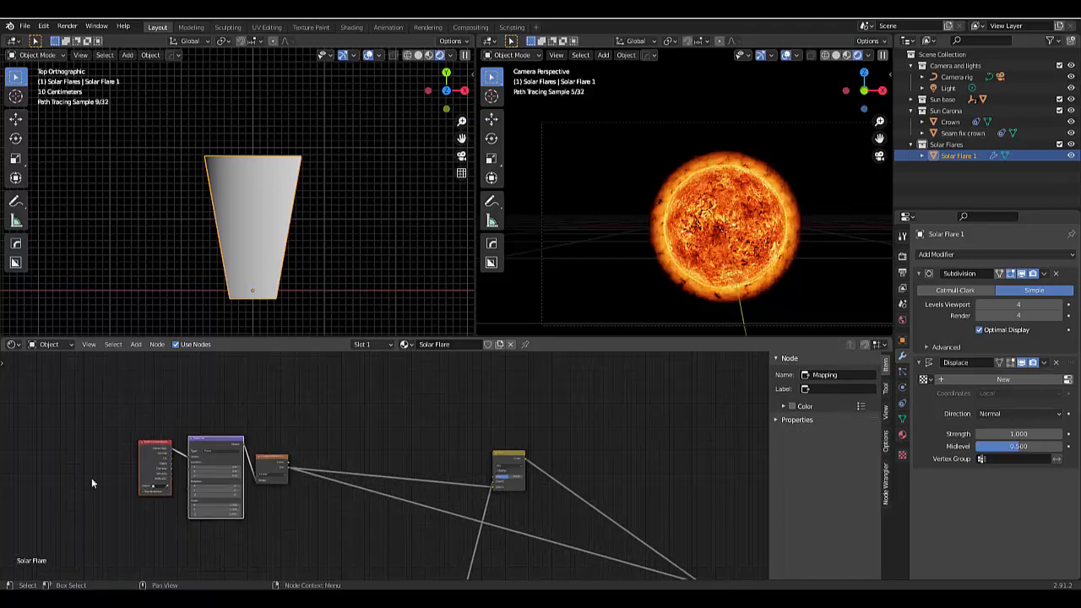
scroll(92, 477, "up", 2)
scroll(93, 474, "up", 2)
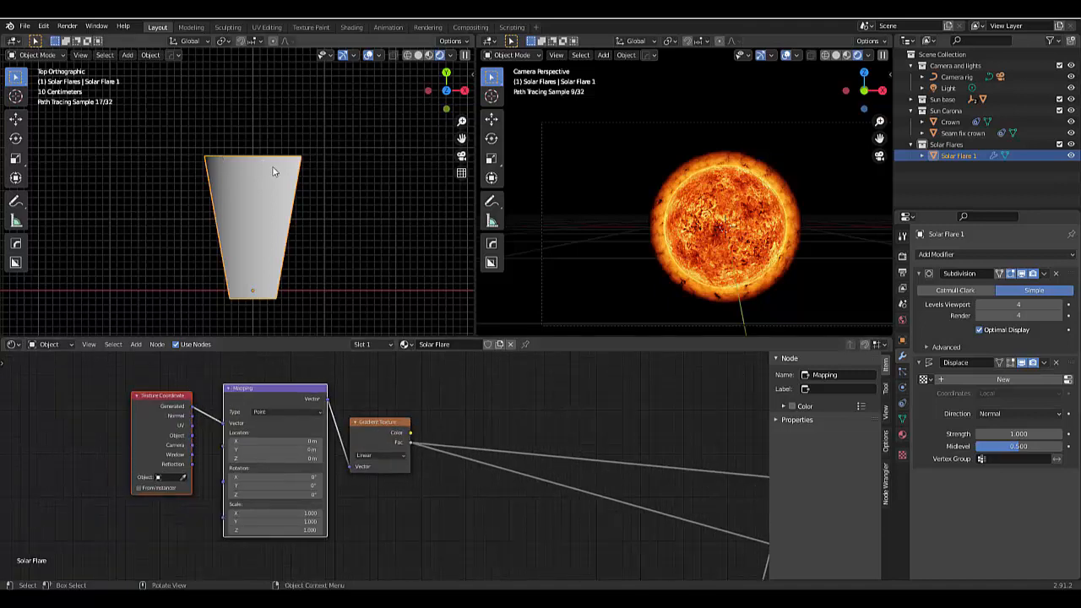
scroll(179, 448, "up", 3)
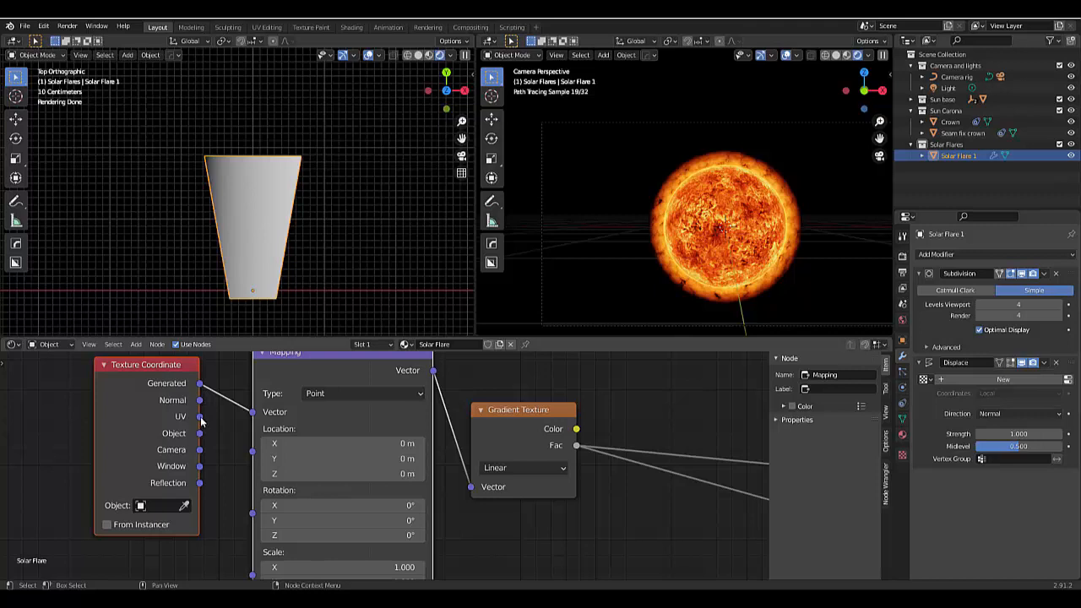
left_click_drag(200, 417, 252, 412)
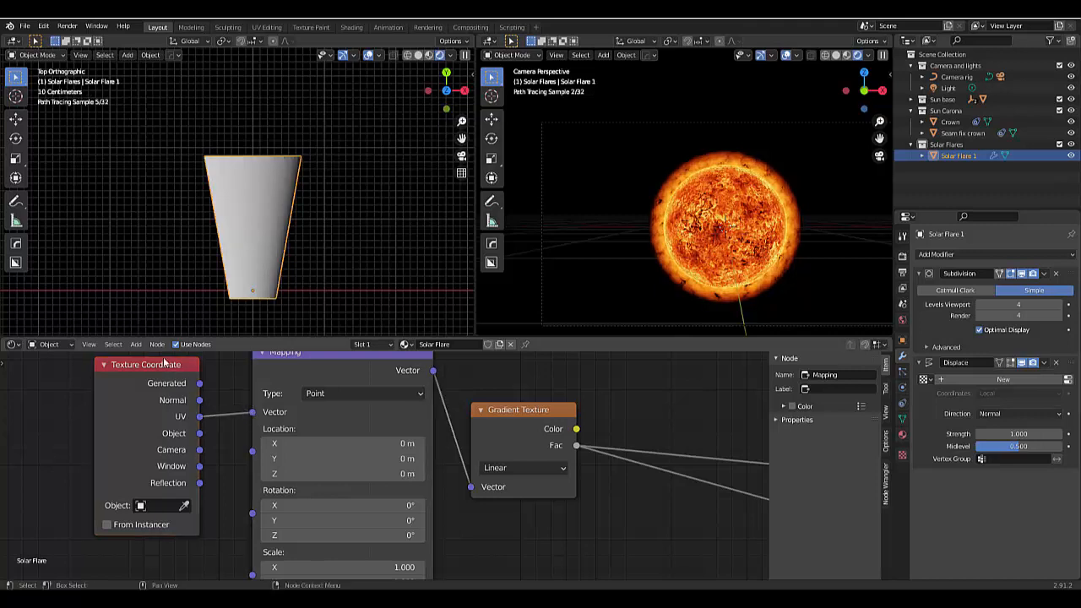
left_click_drag(161, 369, 70, 387)
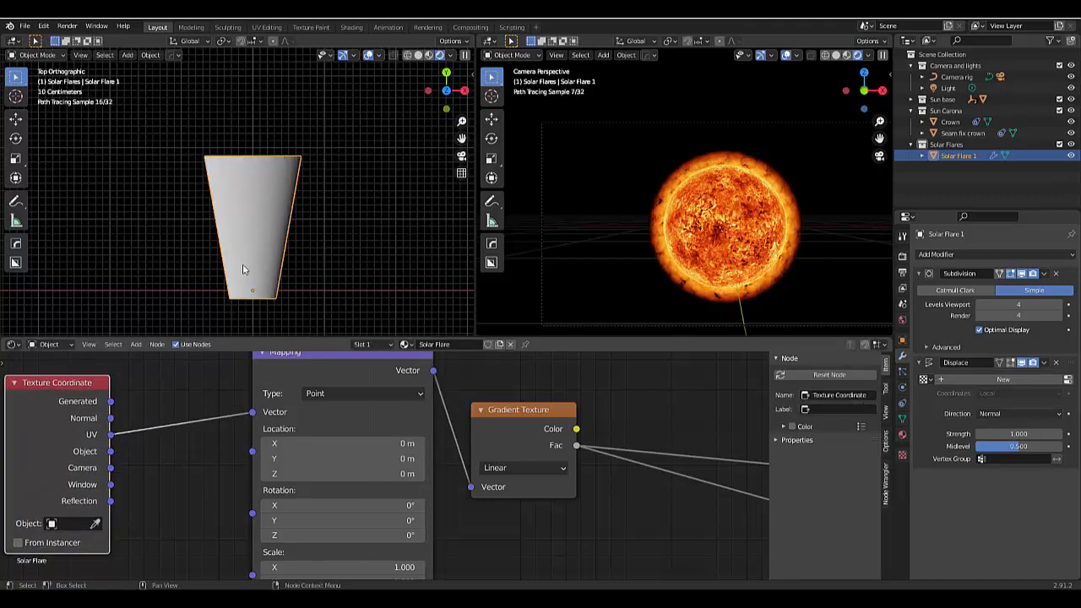
Try a Z rotation of 90° on the Mapping node that feeds the Gradient Texture
scroll(375, 473, "down", 6)
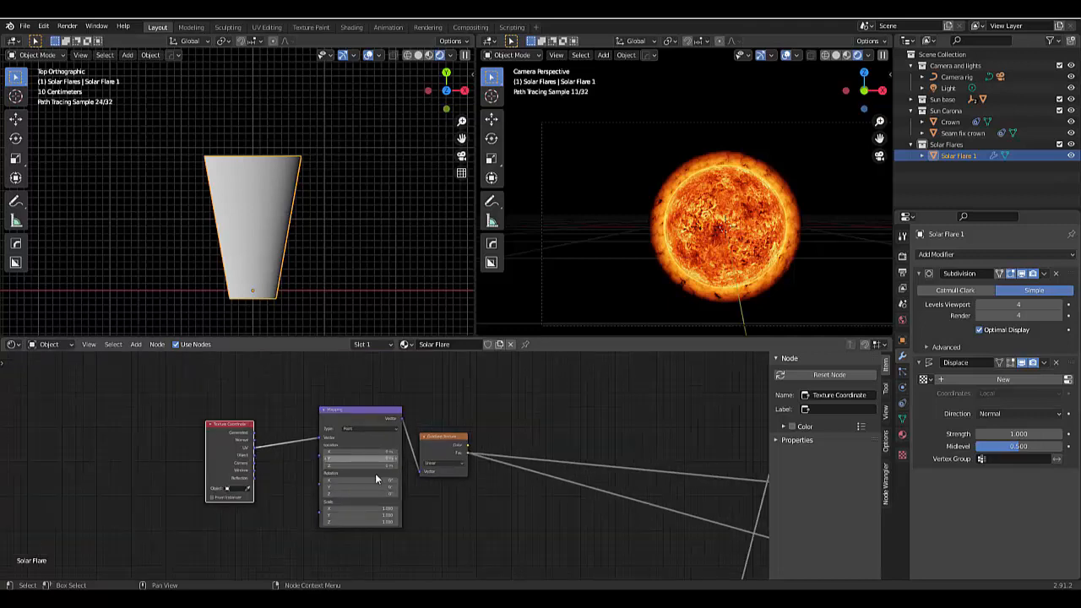
scroll(306, 460, "up", 3)
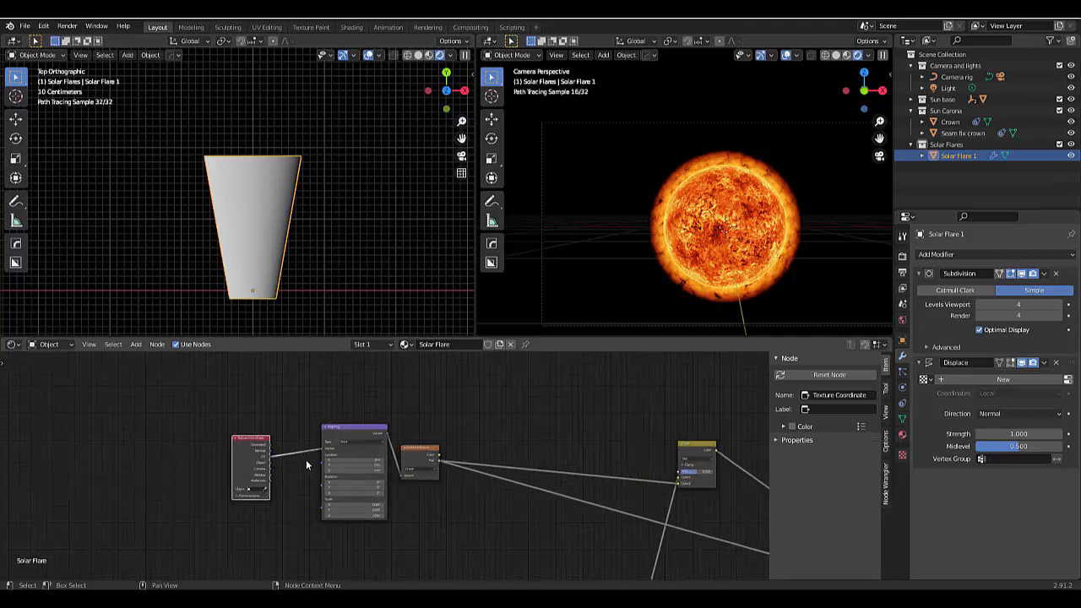
scroll(362, 471, "up", 2)
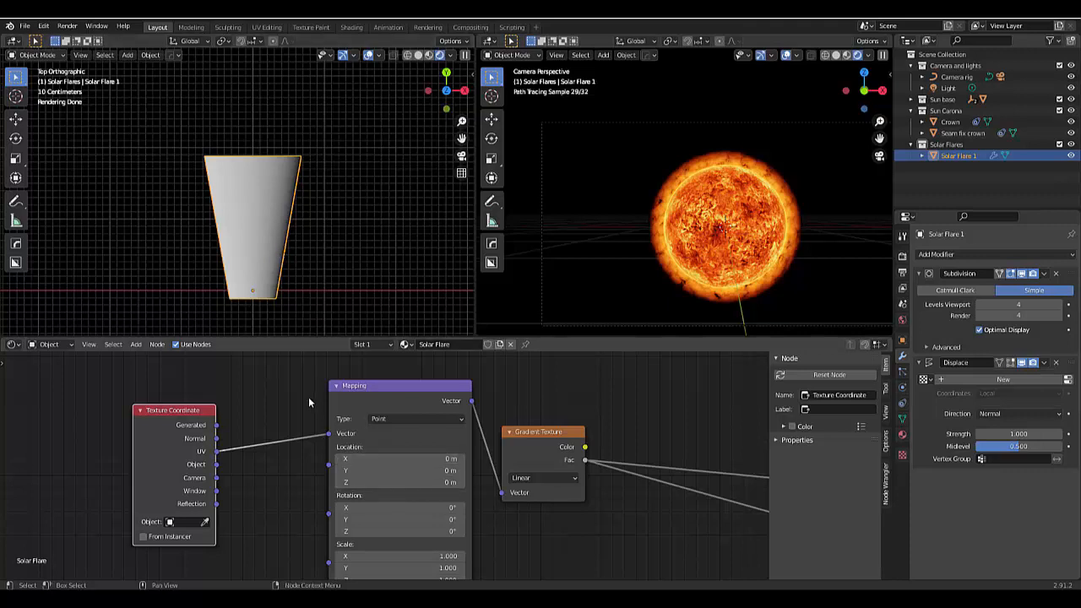
scroll(336, 425, "down", 4)
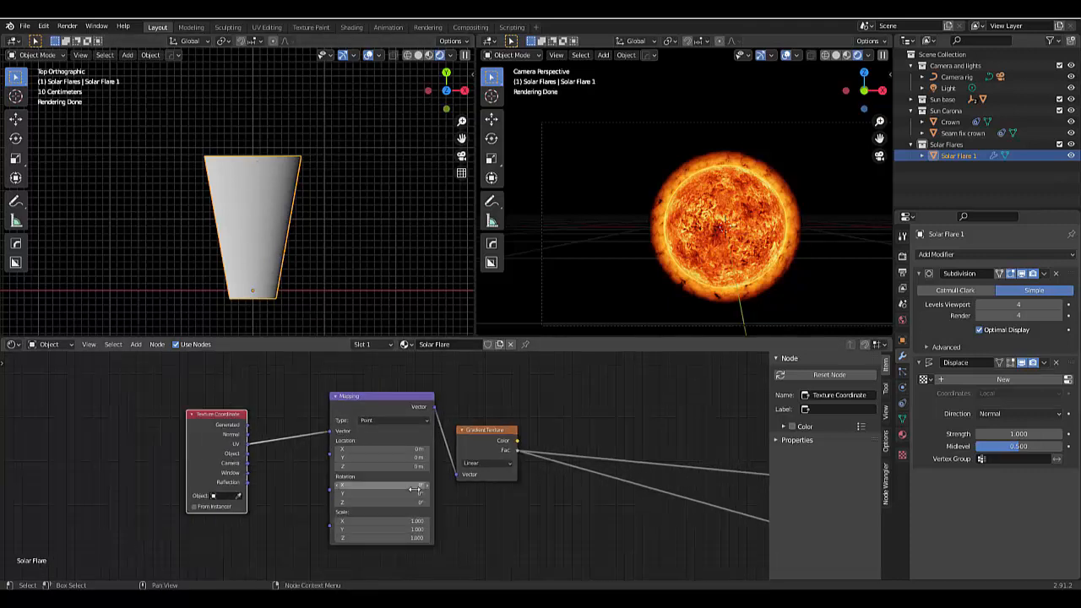
scroll(410, 492, "up", 5)
left_click(369, 502)
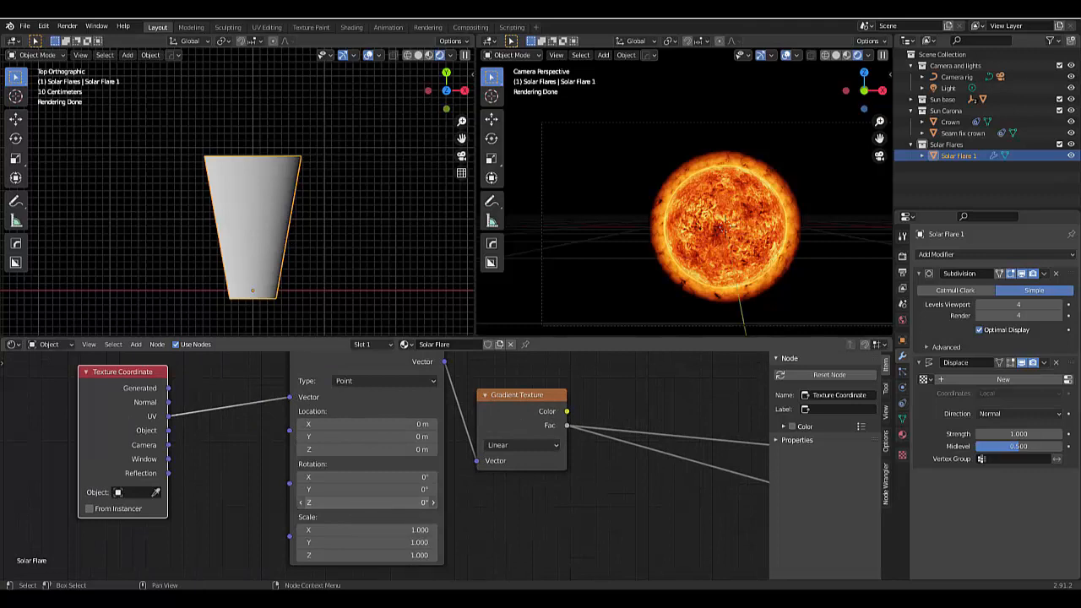
type("90")
key("Return")
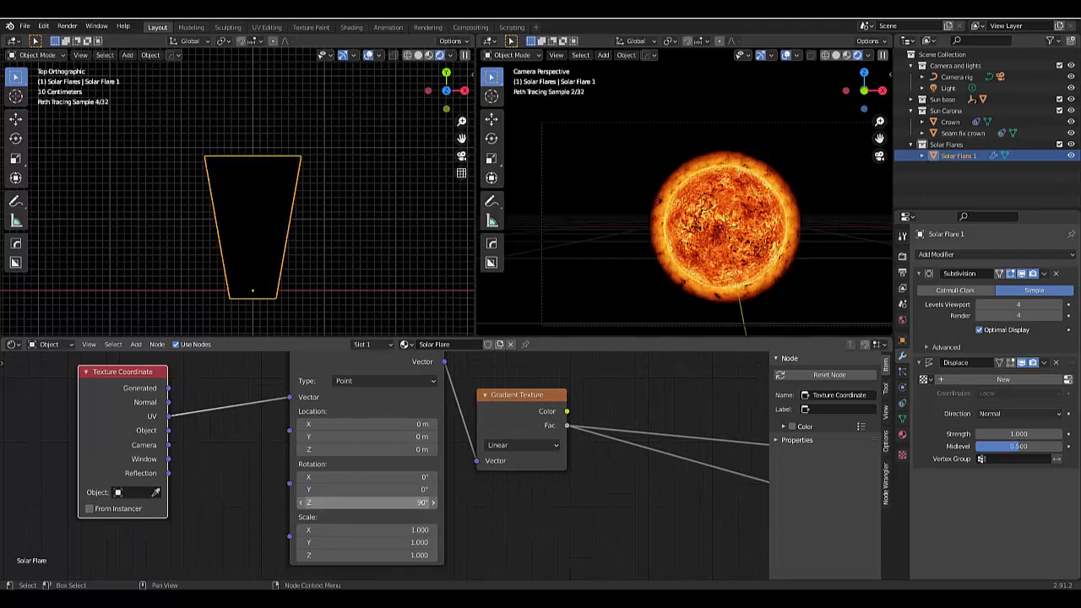
Set the Mapping node's Z rotation to -90° and move the Texture Coordinate node slightly closer to it
left_click(370, 502)
type("-9")
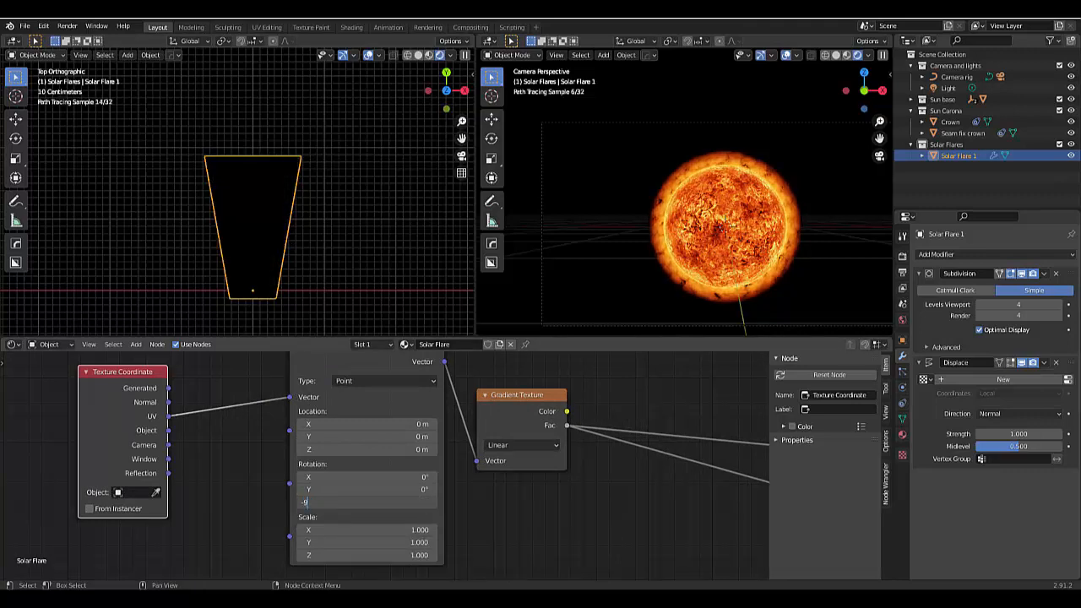
type("0")
key("Return")
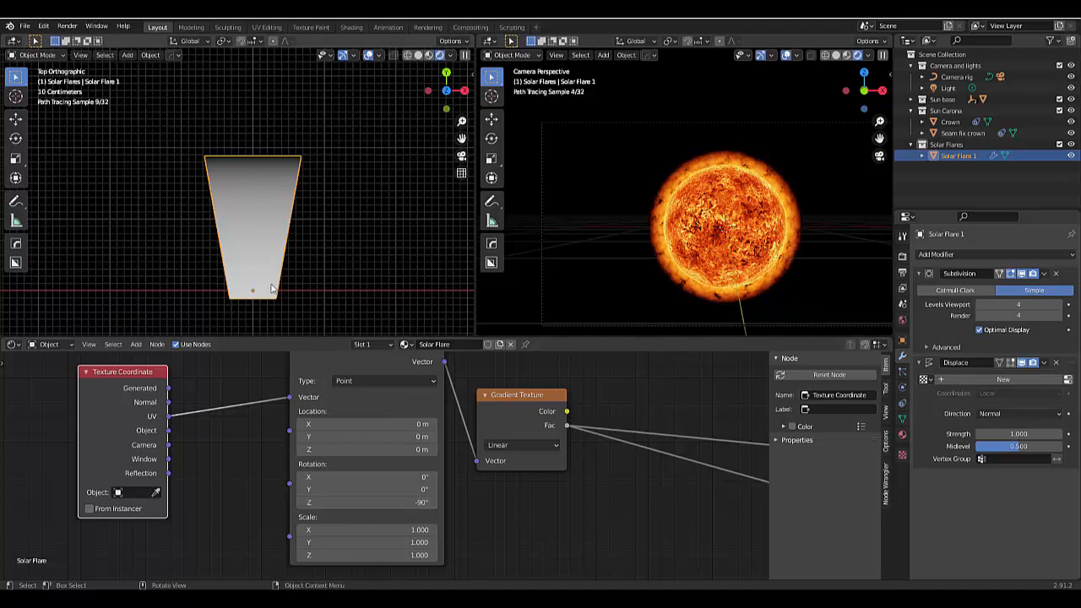
scroll(258, 408, "down", 3)
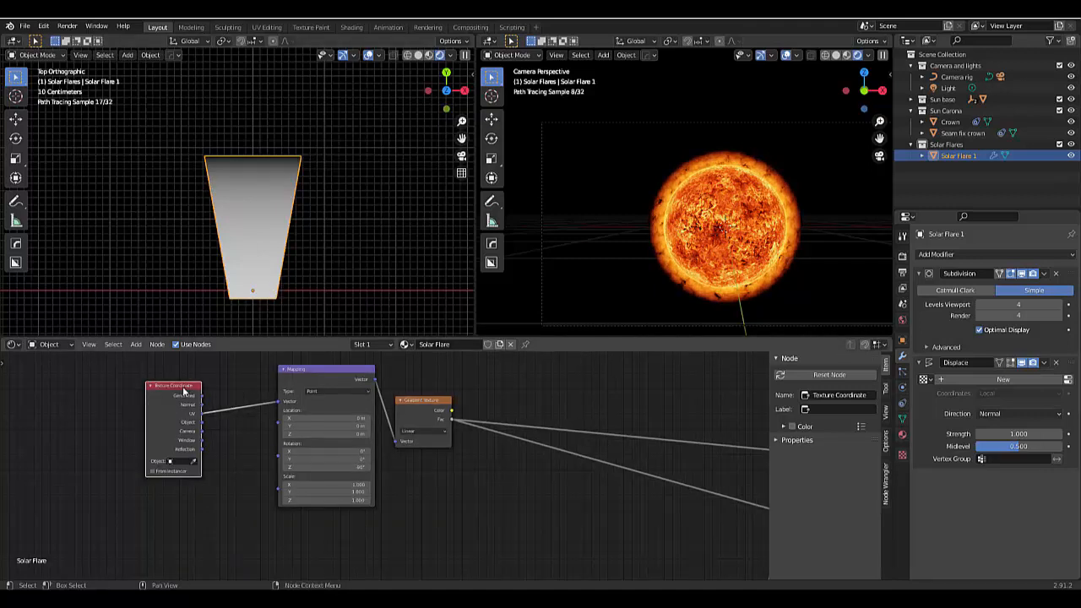
left_click_drag(196, 380, 210, 372)
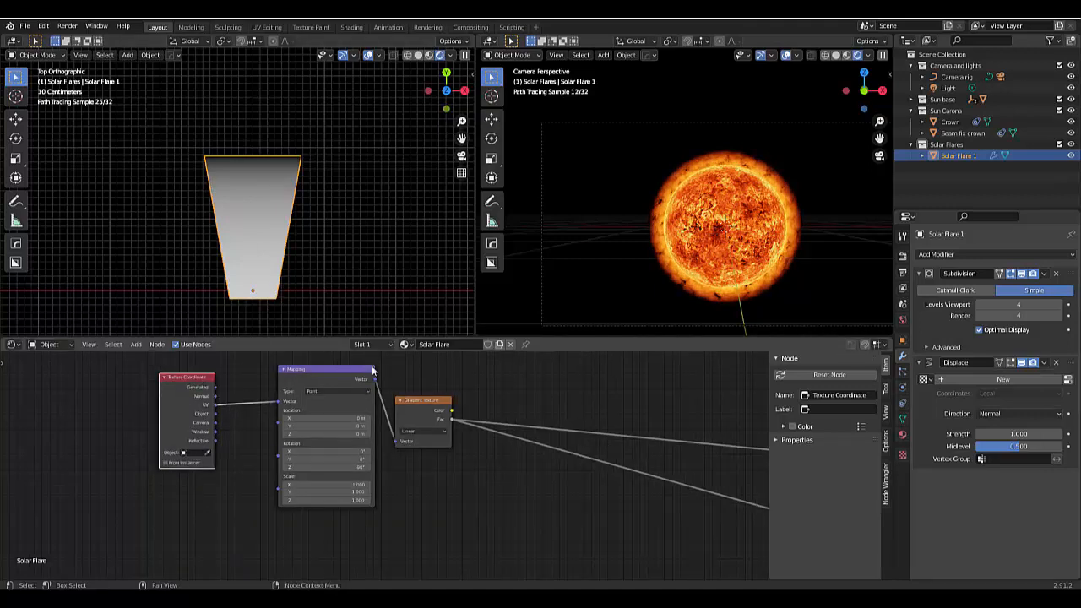
Change the MixRGB node's blending mode to Multiply
scroll(225, 479, "down", 4)
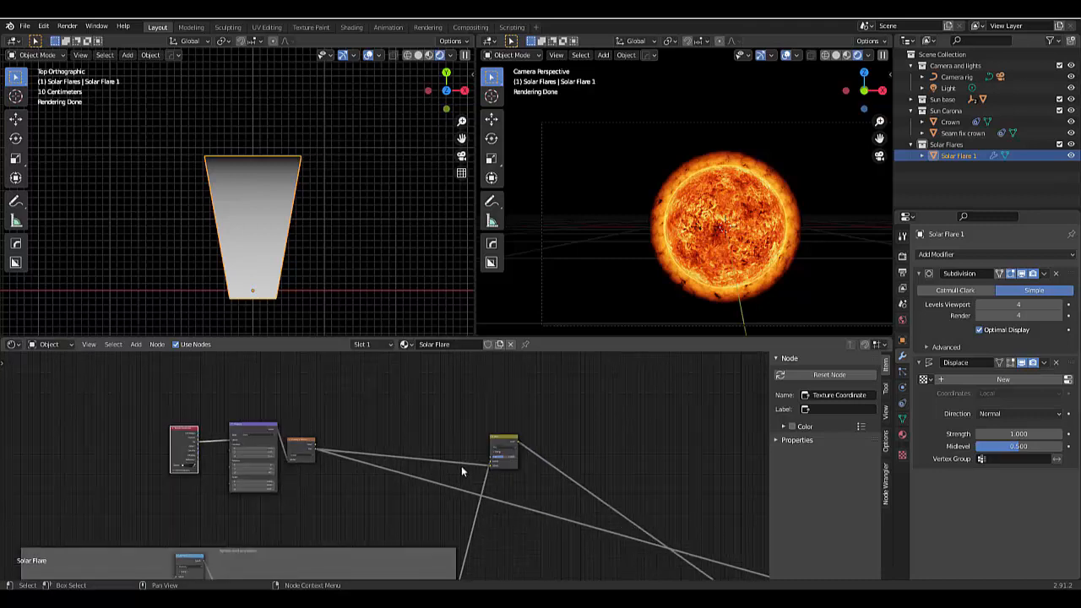
scroll(503, 408, "up", 7)
left_click(483, 436)
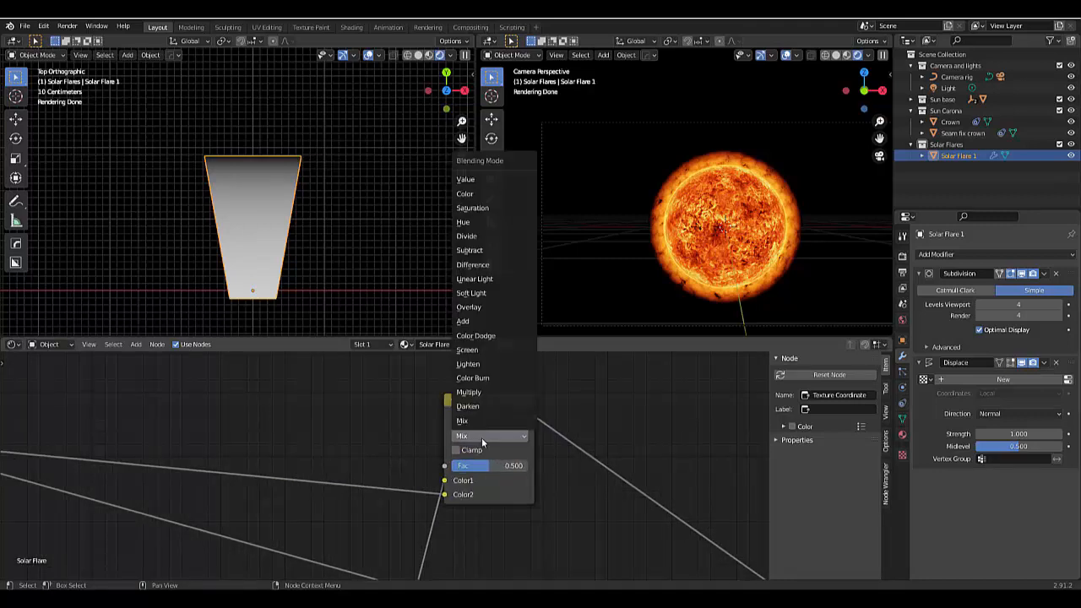
left_click(469, 391)
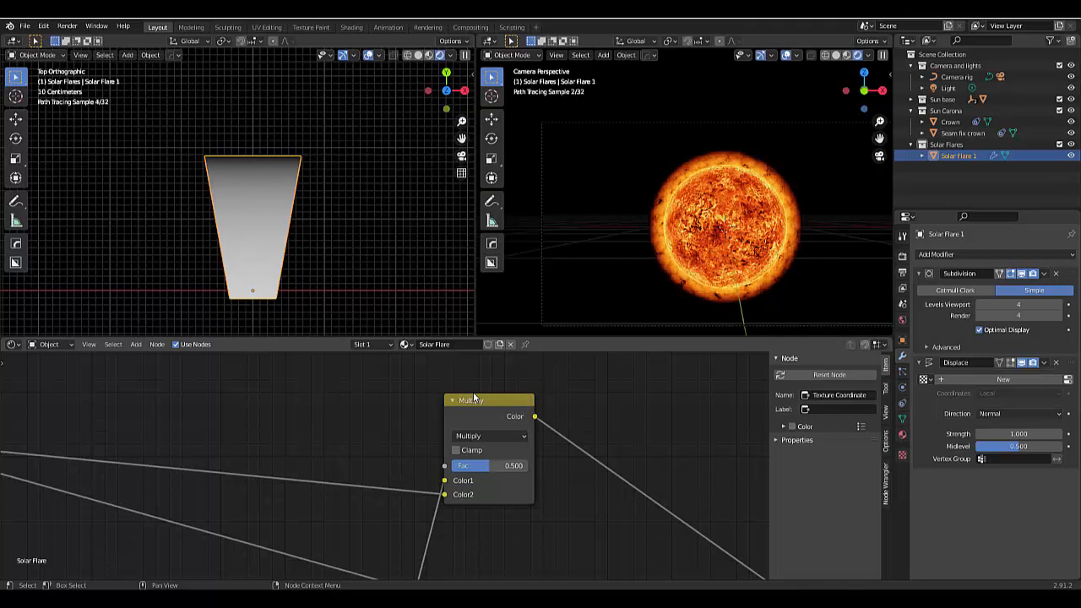
scroll(474, 430, "down", 6)
scroll(473, 422, "up", 3)
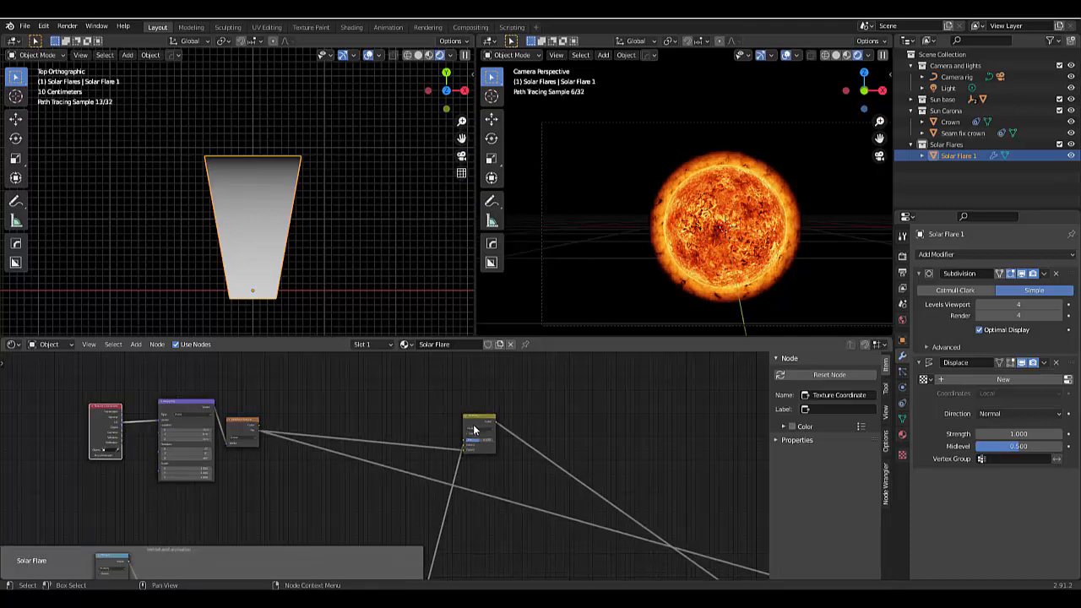
Preview the Multiply node's output on the flare and raise its Fac to 1.000
scroll(472, 420, "down", 2)
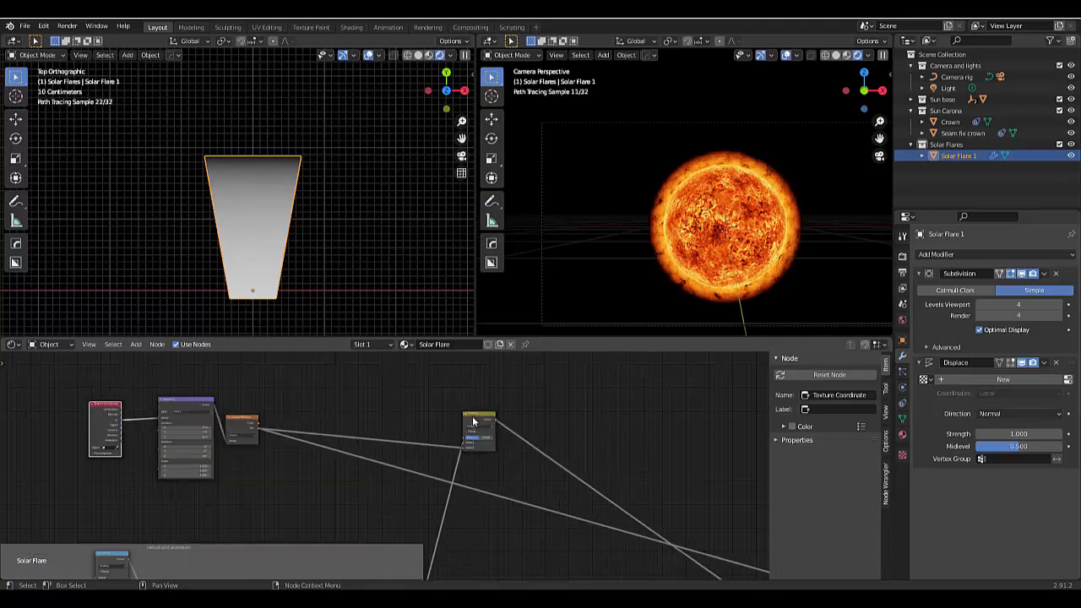
left_click(473, 420)
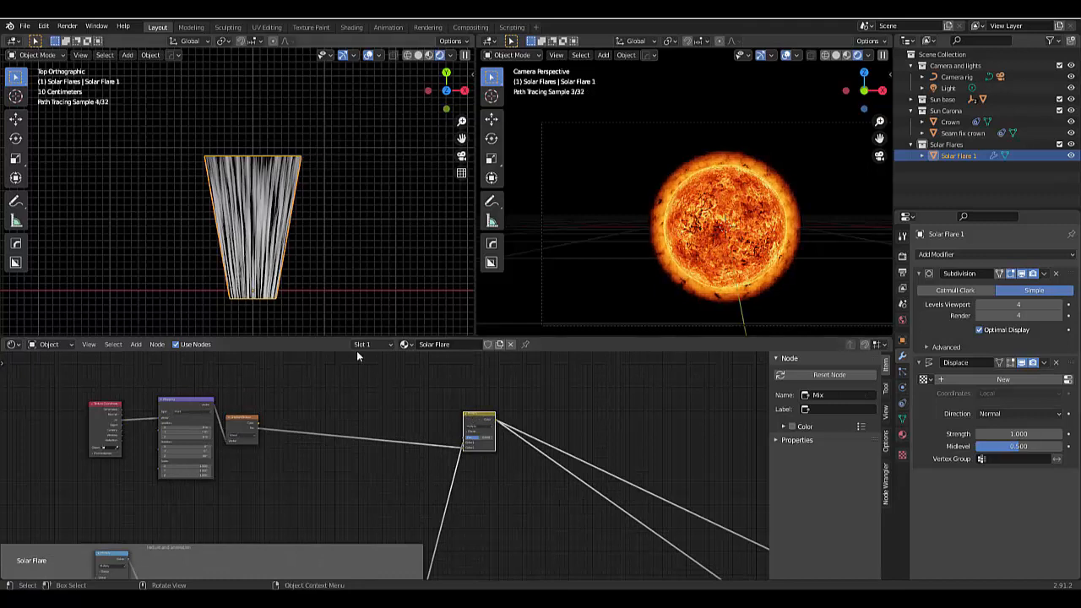
scroll(463, 439, "up", 2)
left_click_drag(485, 439, 508, 439)
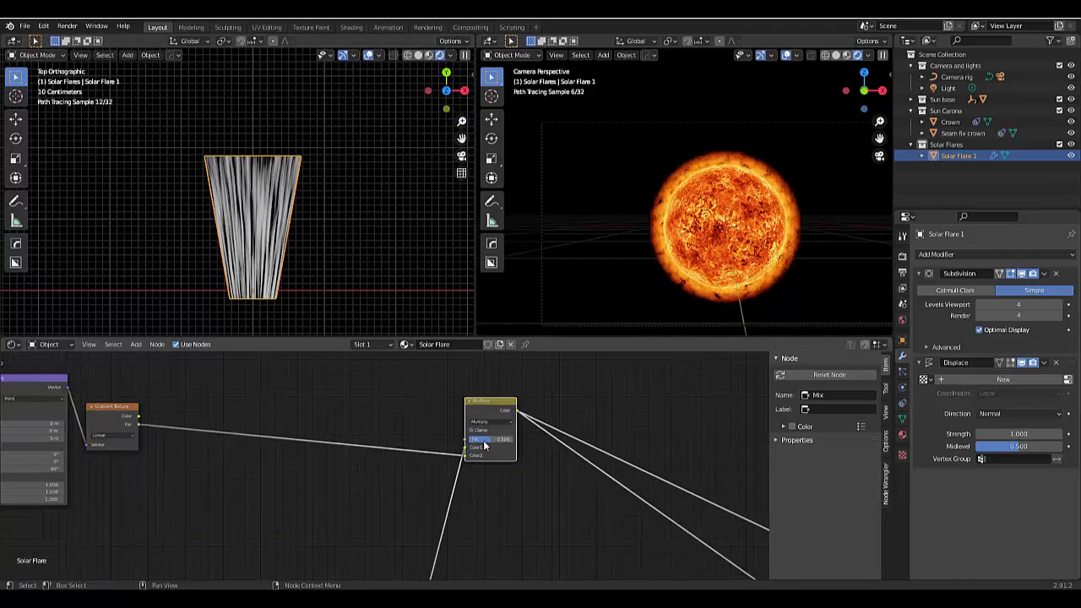
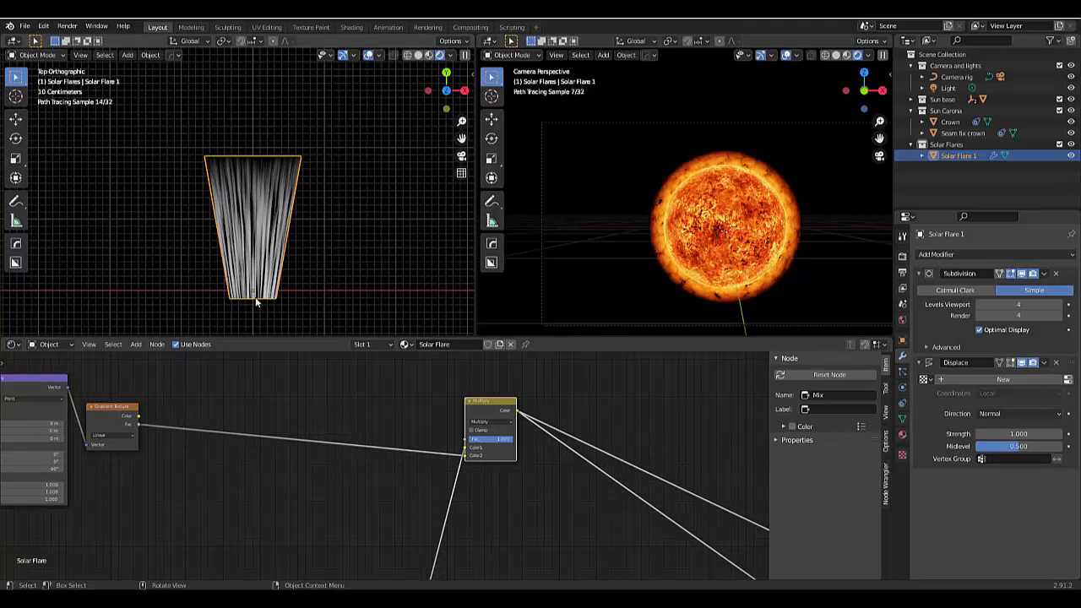
Insert a Math node between the Gradient Texture and Multiply nodes, set it to Power, and give it an exponent of 2.200
scroll(252, 527, "down", 1)
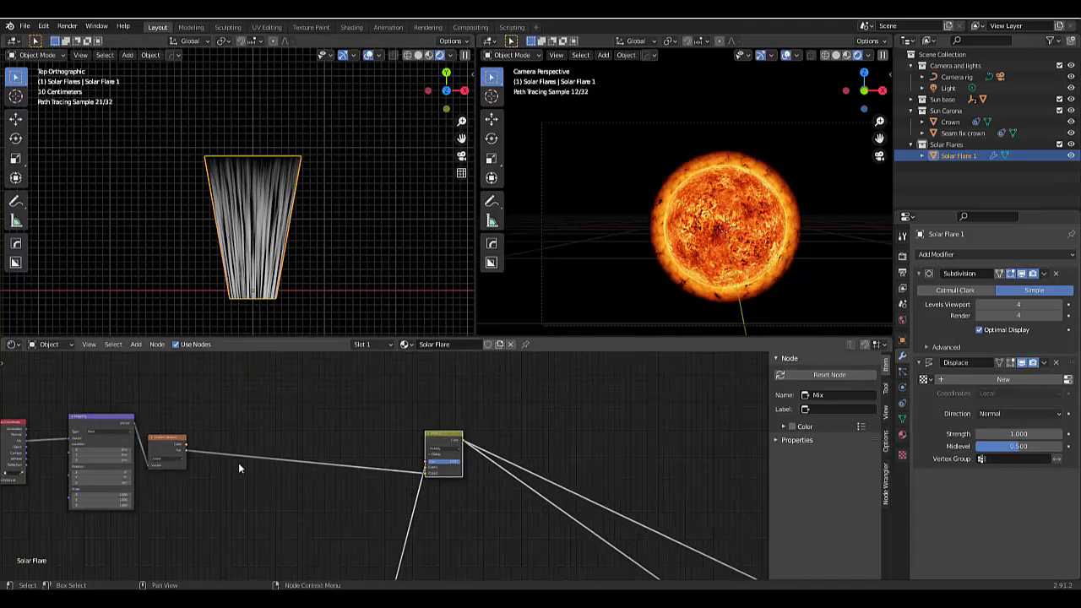
scroll(300, 459, "up", 3)
key("shift+a")
left_click(346, 549)
left_click(344, 439)
left_click(326, 448)
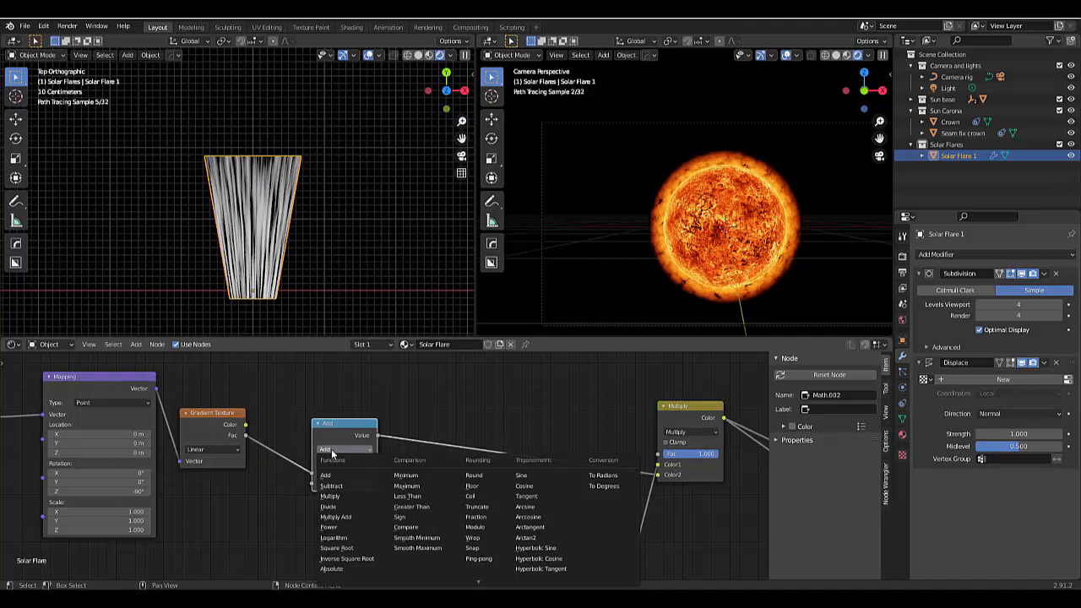
left_click(329, 527)
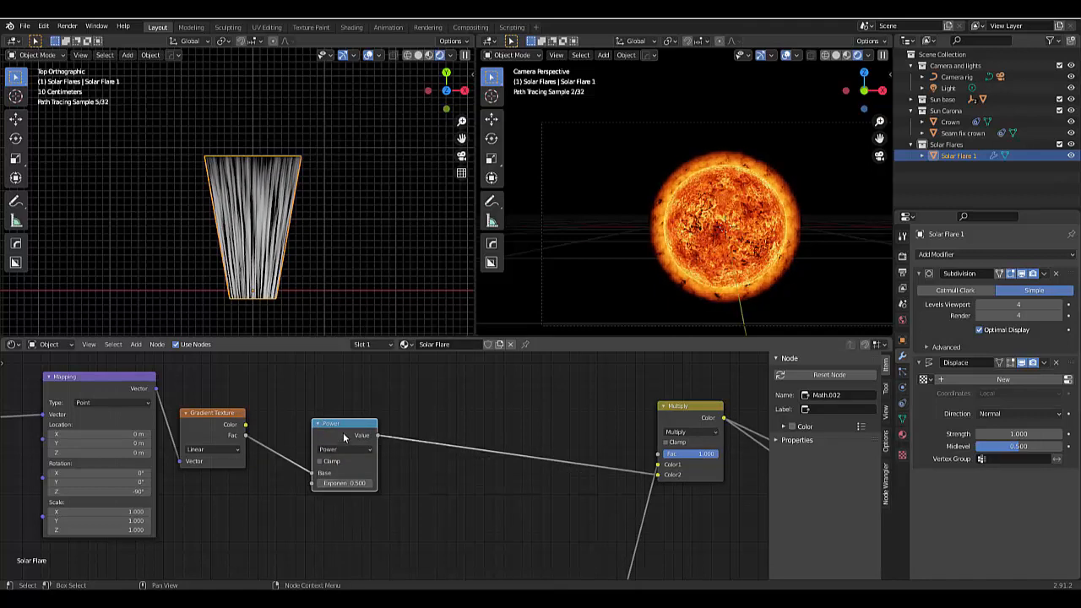
scroll(326, 482, "up", 3)
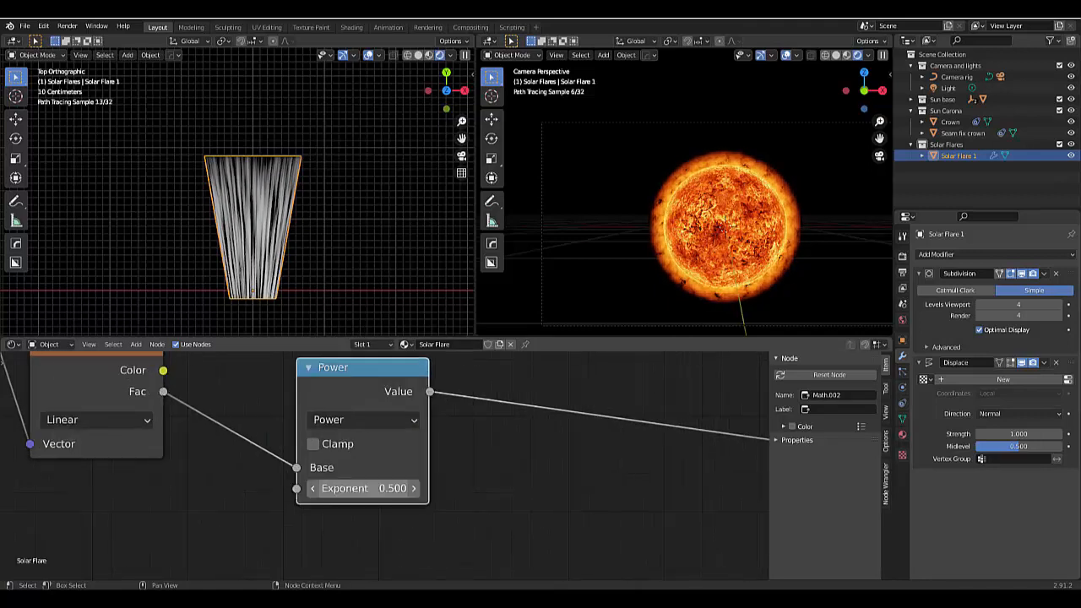
left_click_drag(363, 488, 449, 488)
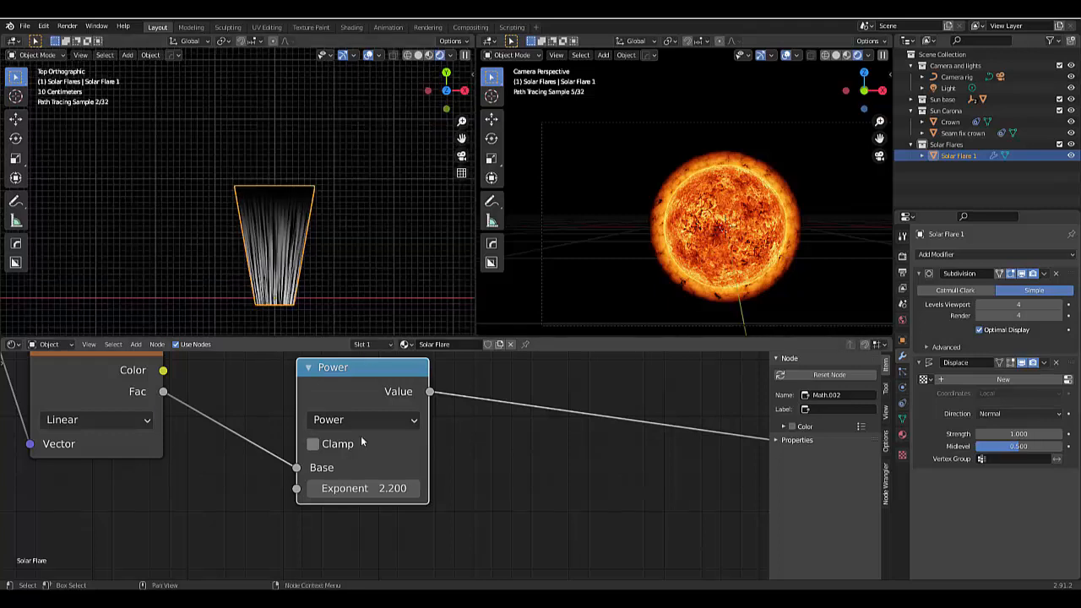
Insert a ColorRamp node on the link between the Power and Multiply nodes
scroll(362, 437, "down", 5)
scroll(390, 433, "down", 2)
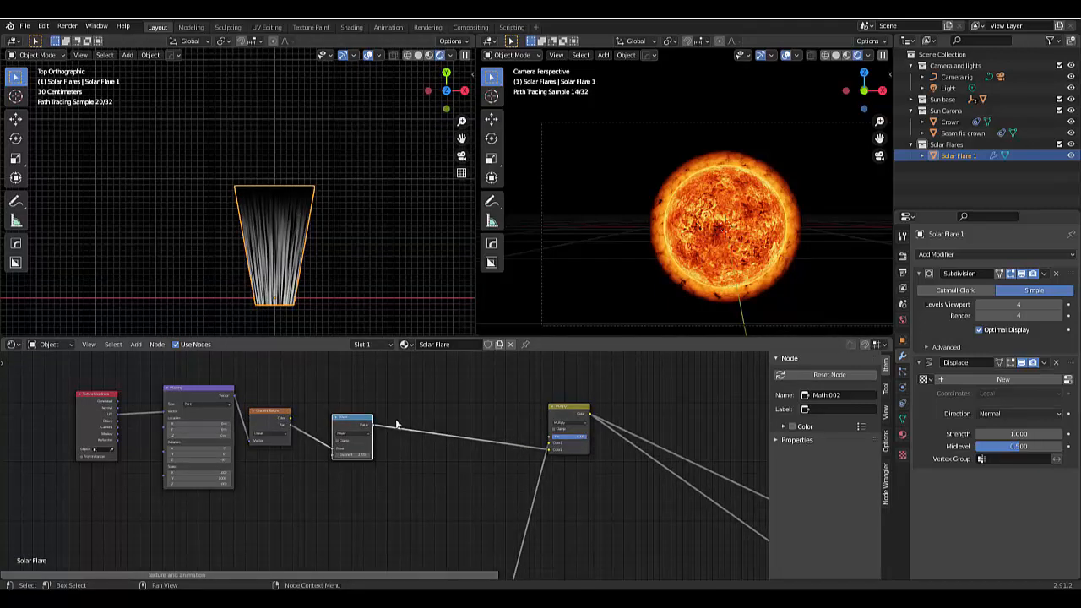
scroll(414, 469, "down", 1)
scroll(411, 481, "up", 2)
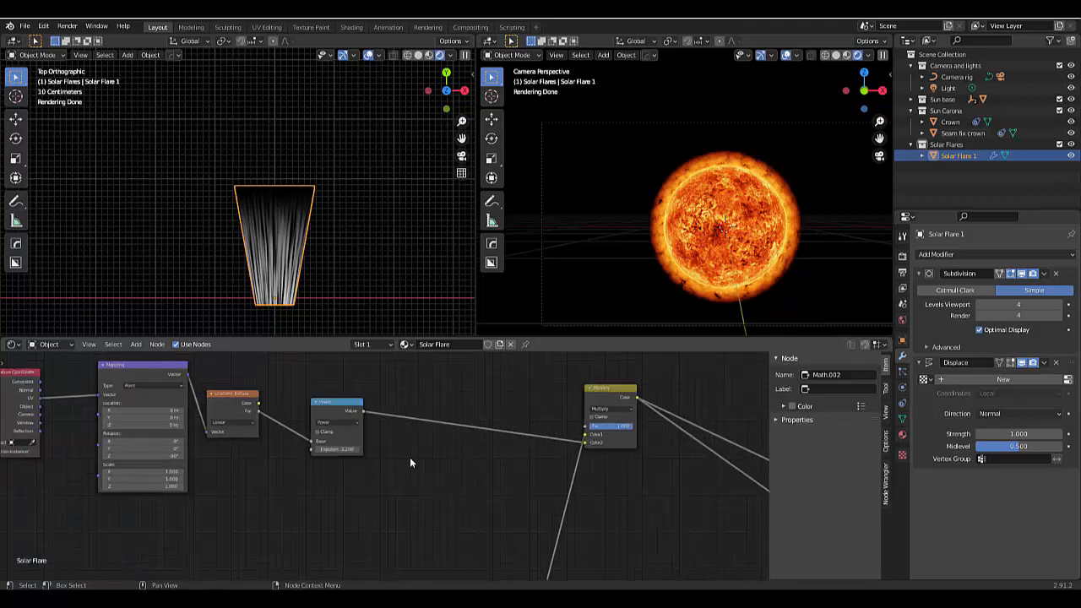
key("shift+a")
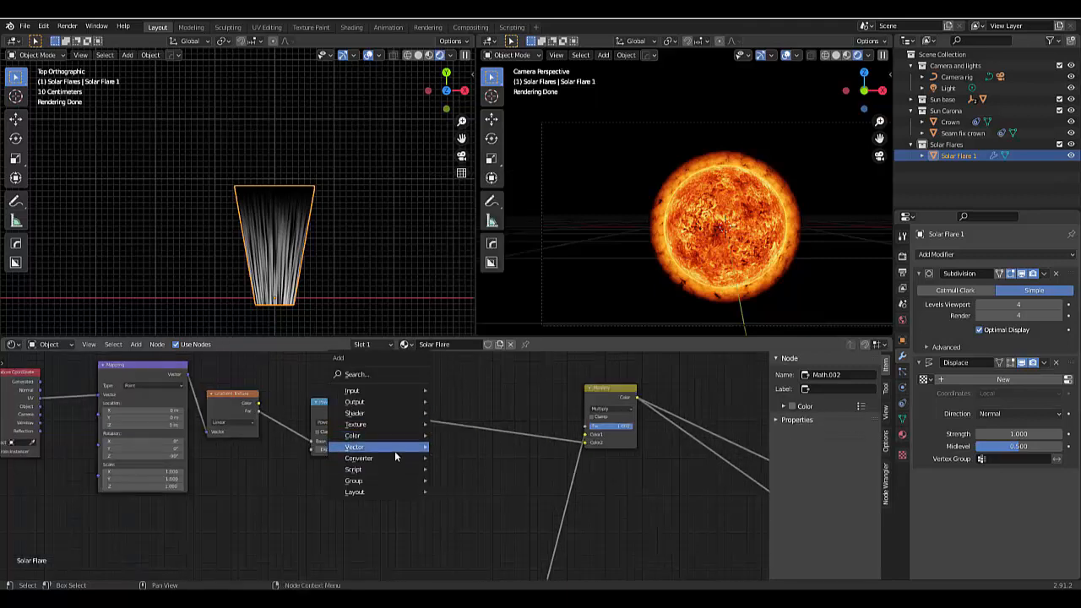
mouse_move(390, 436)
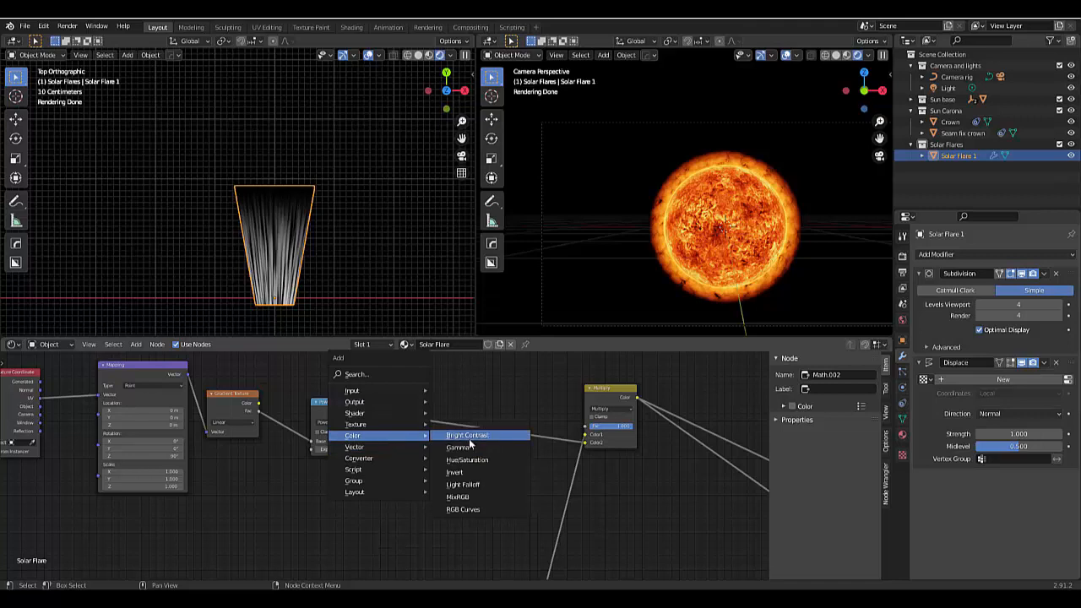
left_click(369, 373)
type("colo")
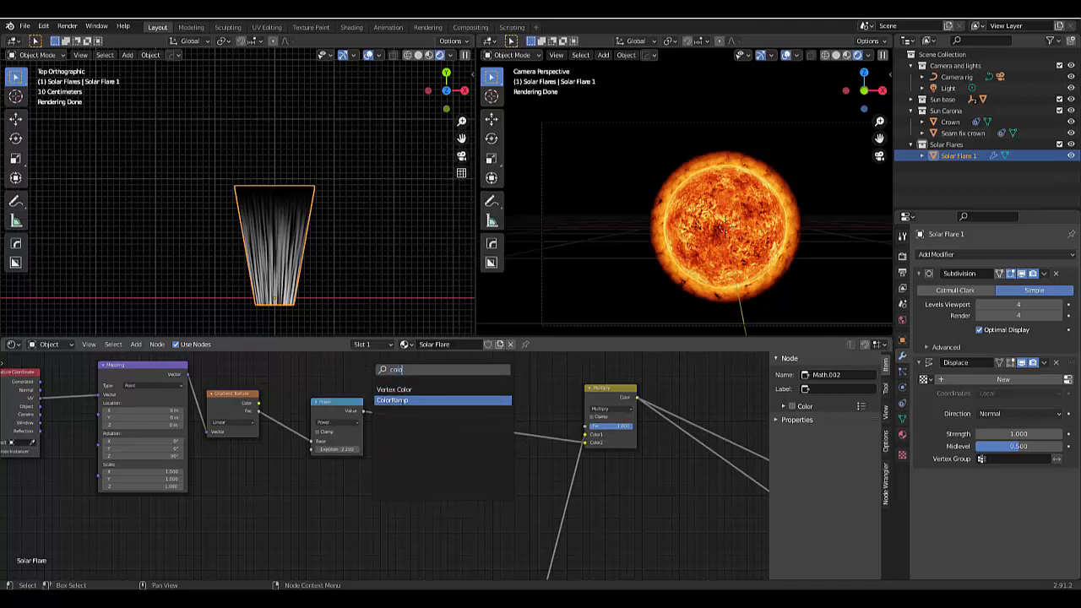
left_click(392, 399)
left_click(437, 410)
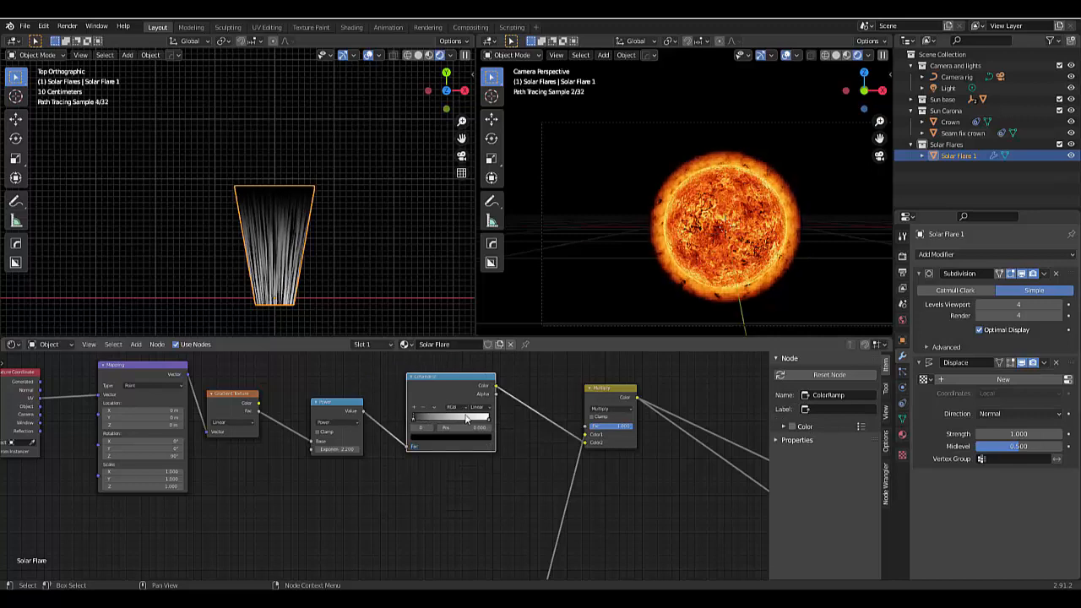
Set the position of the ColorRamp's white stop to 0.75
scroll(460, 414, "up", 2)
scroll(256, 318, "up", 4)
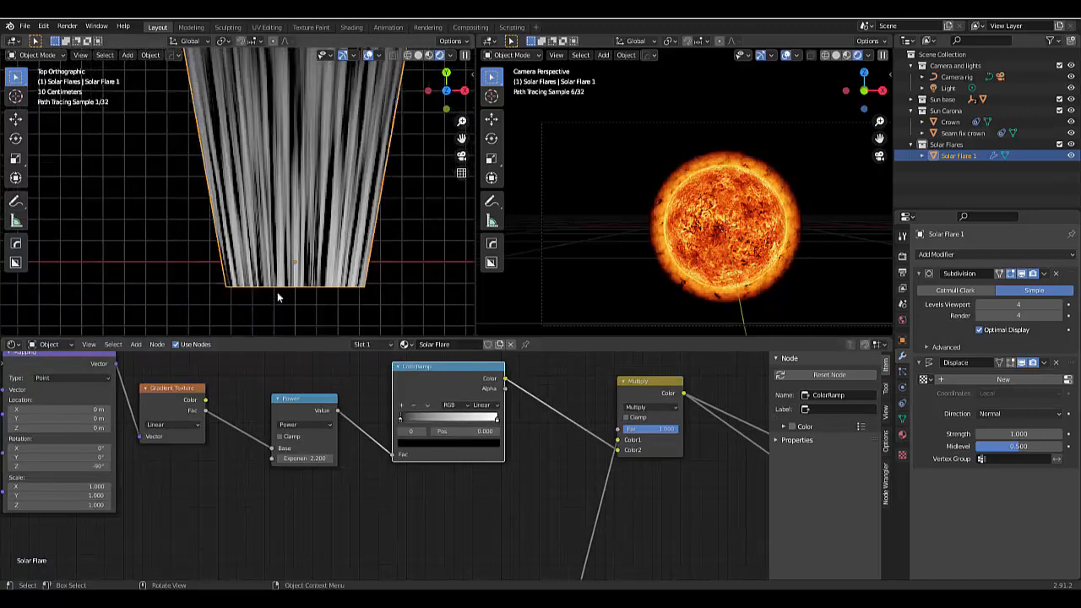
scroll(277, 292, "down", 1)
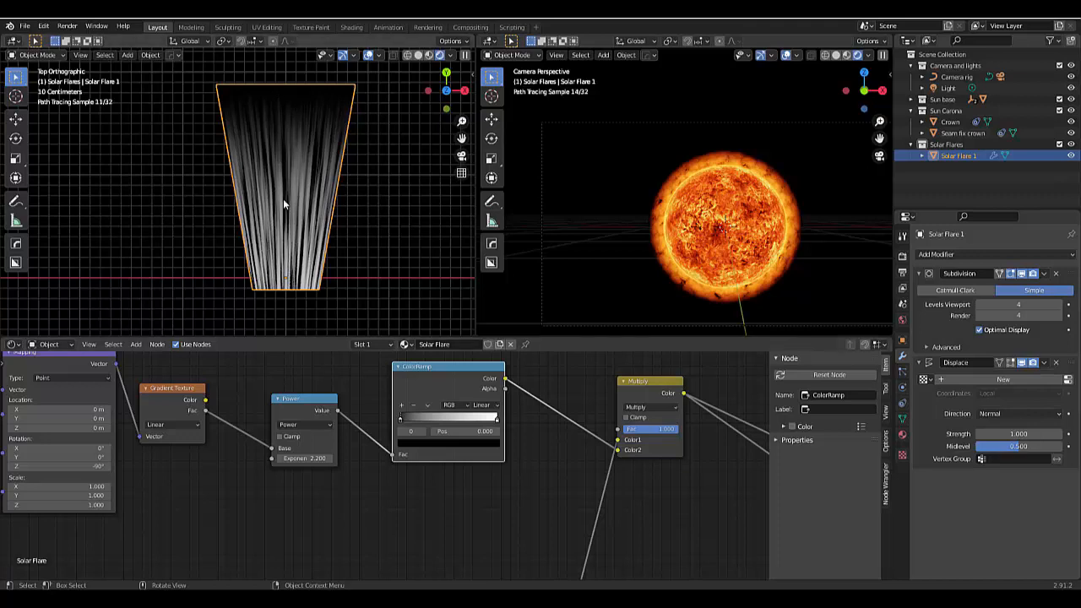
scroll(253, 266, "up", 1)
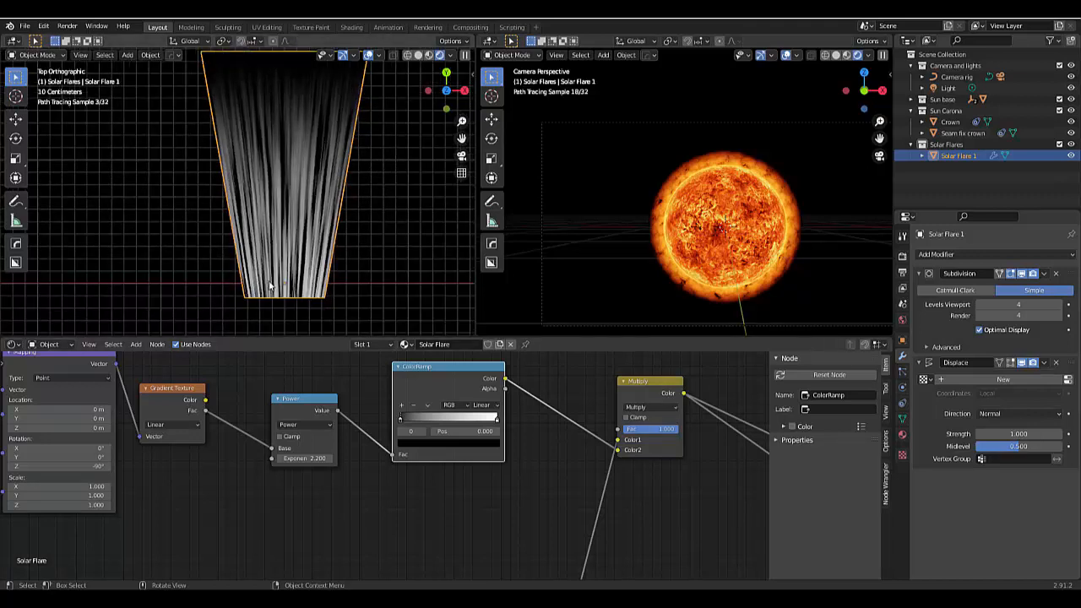
scroll(317, 199, "down", 2)
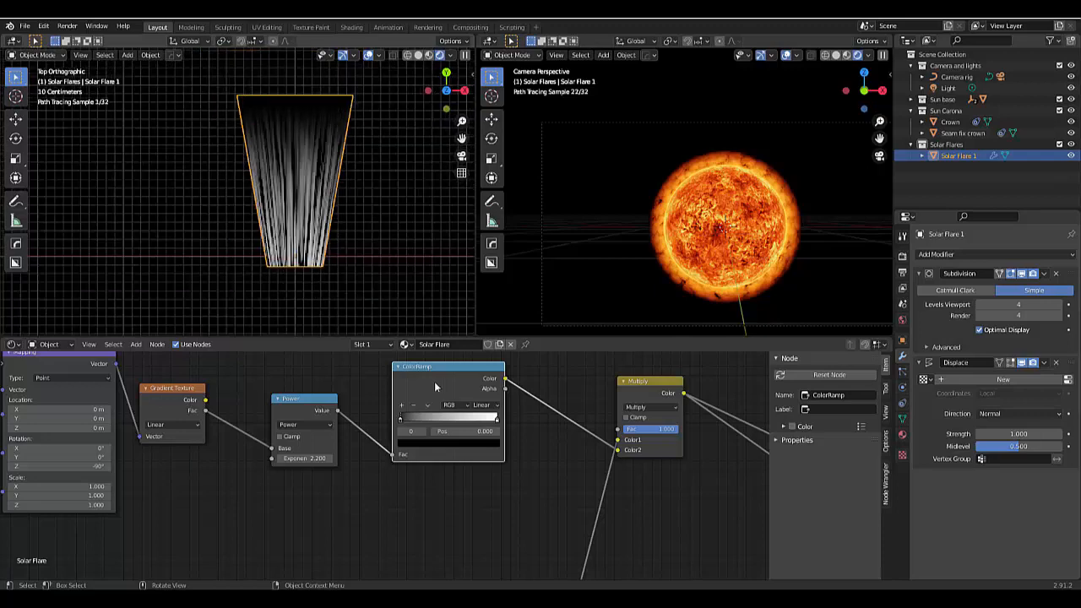
scroll(495, 441, "up", 3)
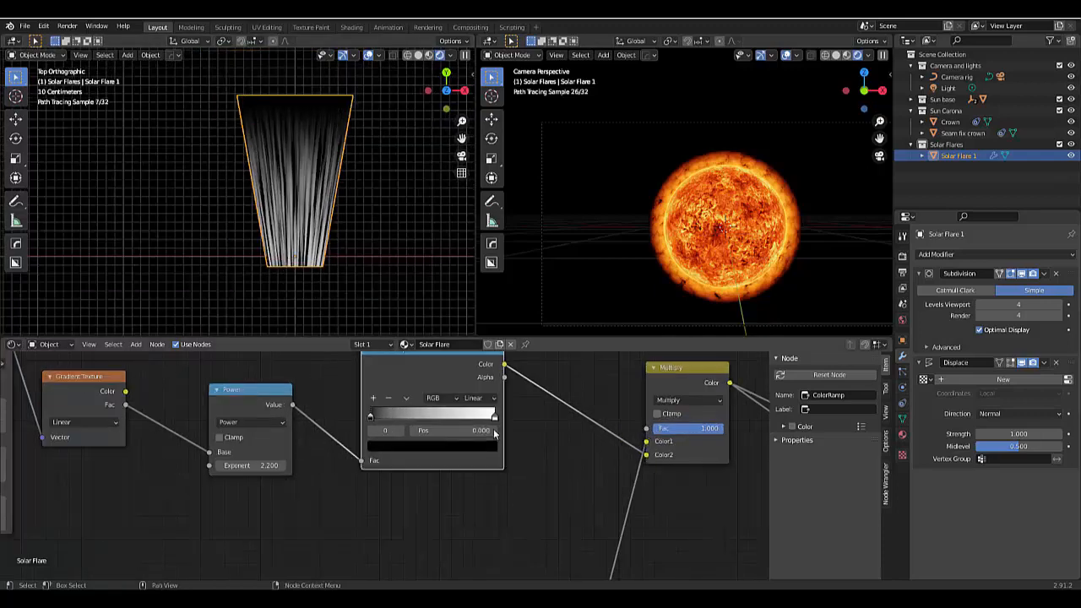
mouse_move(496, 411)
left_mouse_down()
mouse_move(356, 411)
mouse_move(539, 426)
mouse_move(434, 413)
mouse_move(507, 418)
left_mouse_up()
scroll(297, 287, "up", 8)
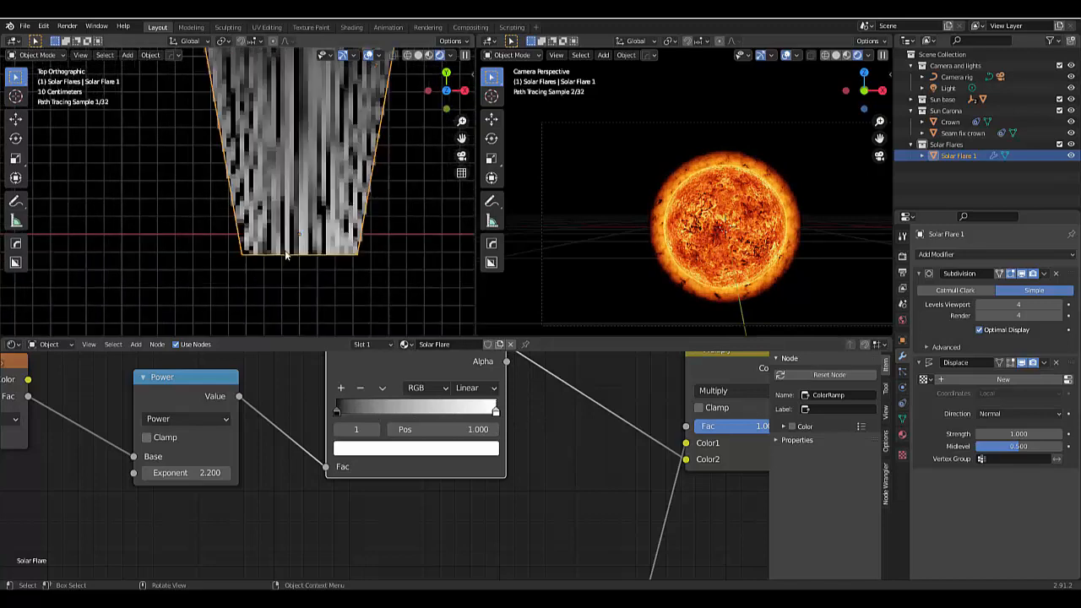
left_click(482, 429)
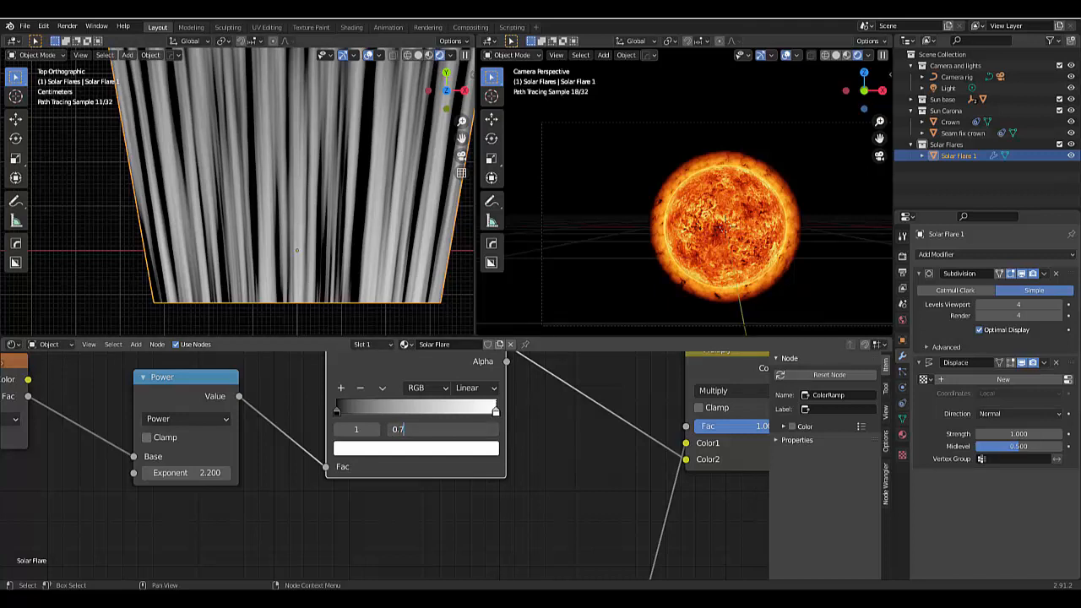
type("0.75")
key("Return")
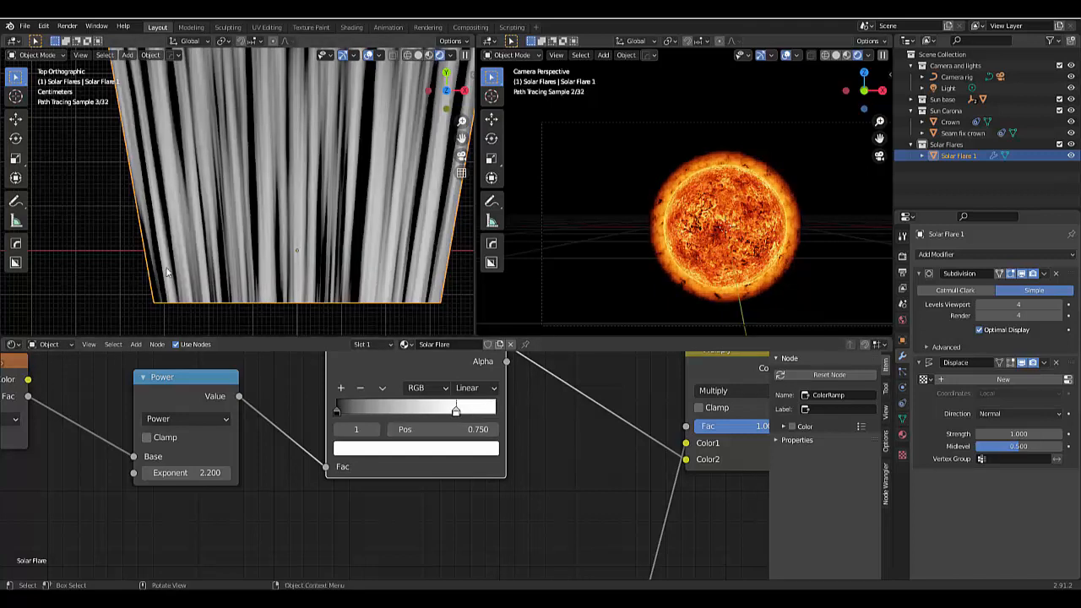
Duplicate the gradient node chain from Texture Coordinate through Multiply and place the copy above the original
scroll(166, 268, "down", 3)
scroll(215, 289, "down", 3)
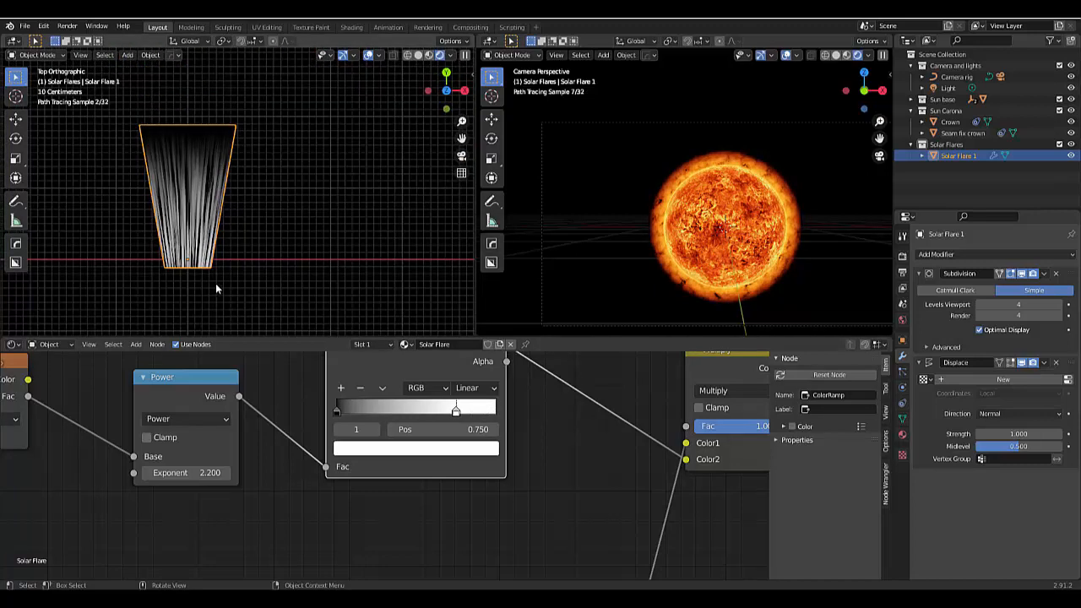
scroll(380, 460, "down", 5)
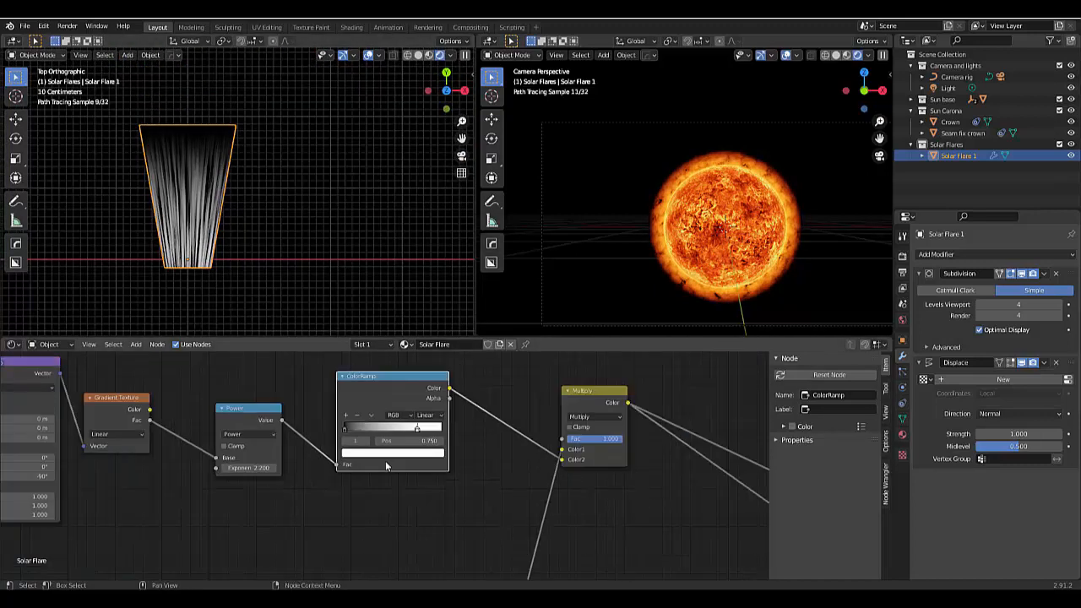
scroll(385, 460, "down", 2)
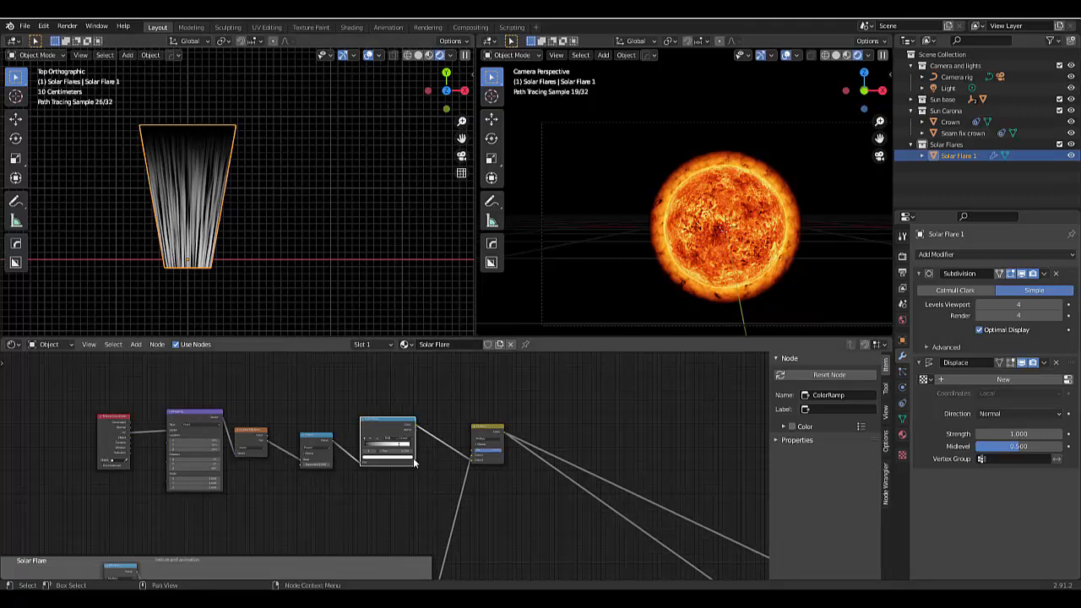
scroll(413, 457, "down", 1)
scroll(412, 457, "up", 2)
scroll(413, 457, "down", 2)
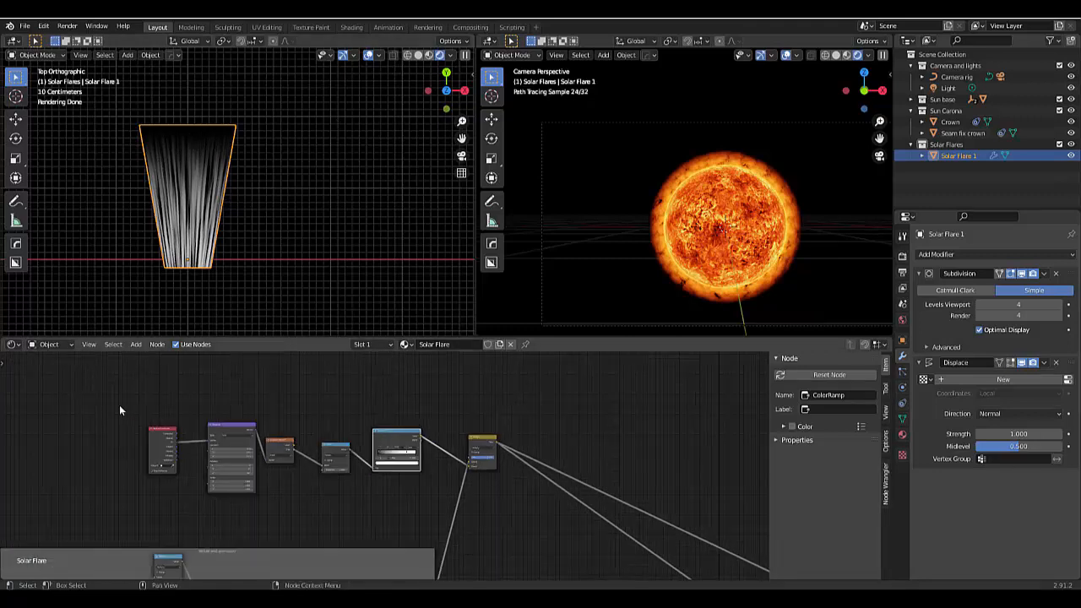
left_click_drag(119, 409, 494, 474)
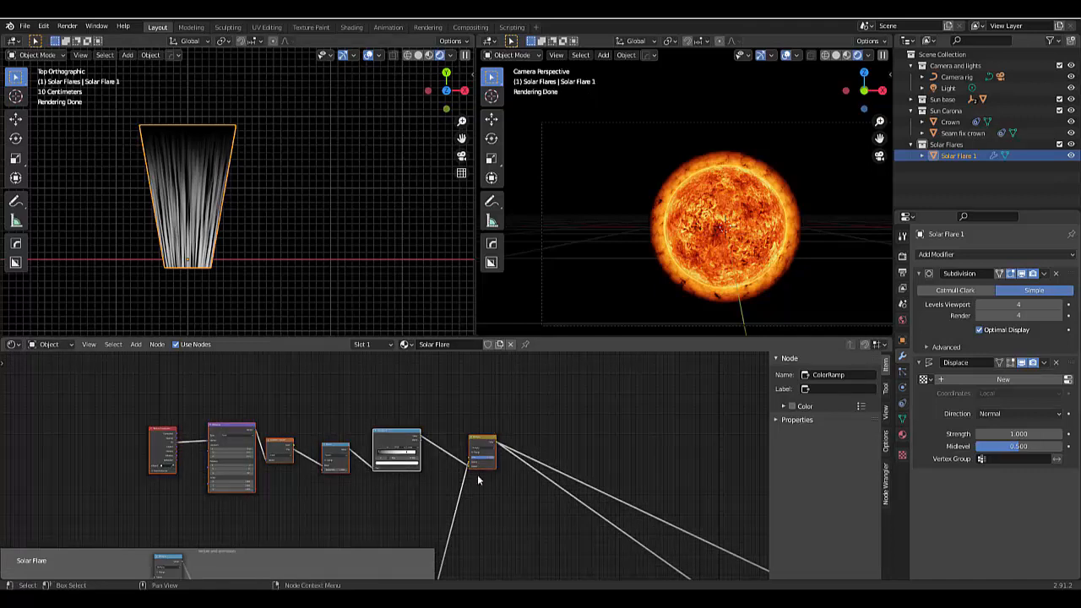
key("shift+d")
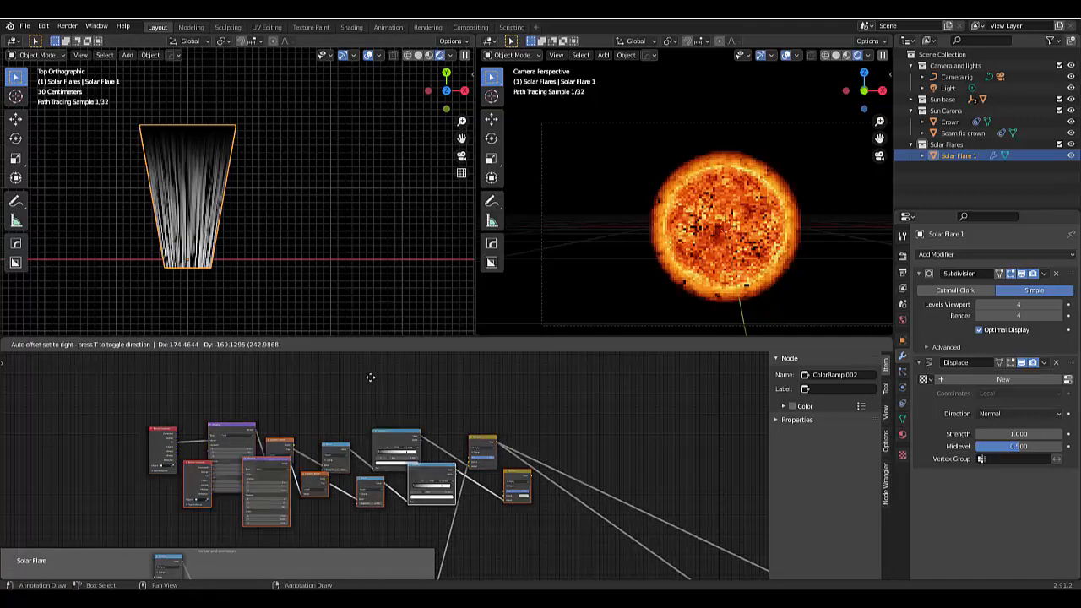
left_click(355, 365)
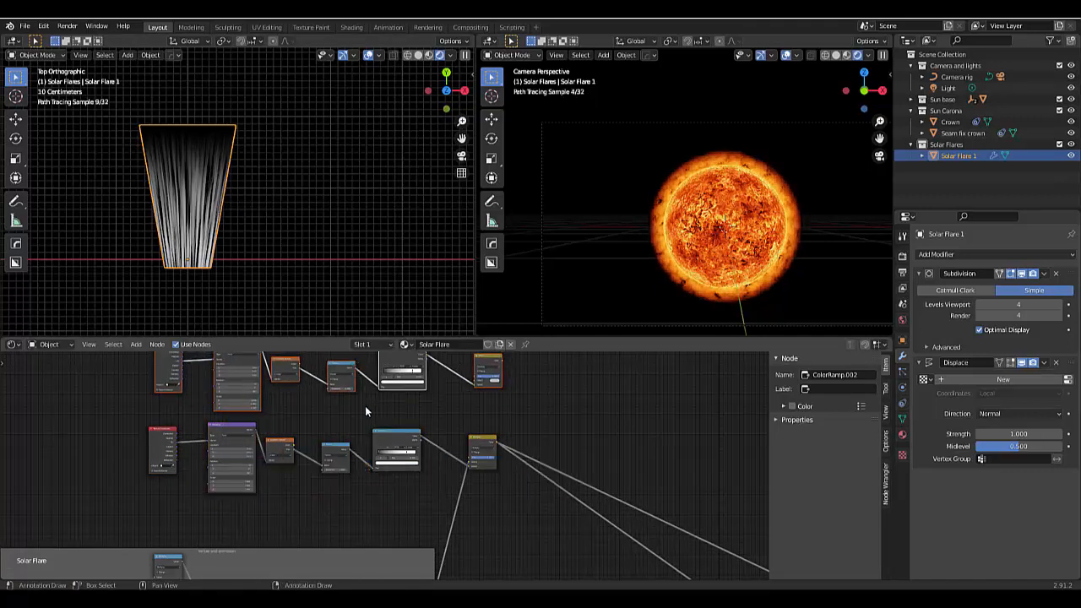
scroll(365, 406, "down", 2)
scroll(467, 423, "up", 4)
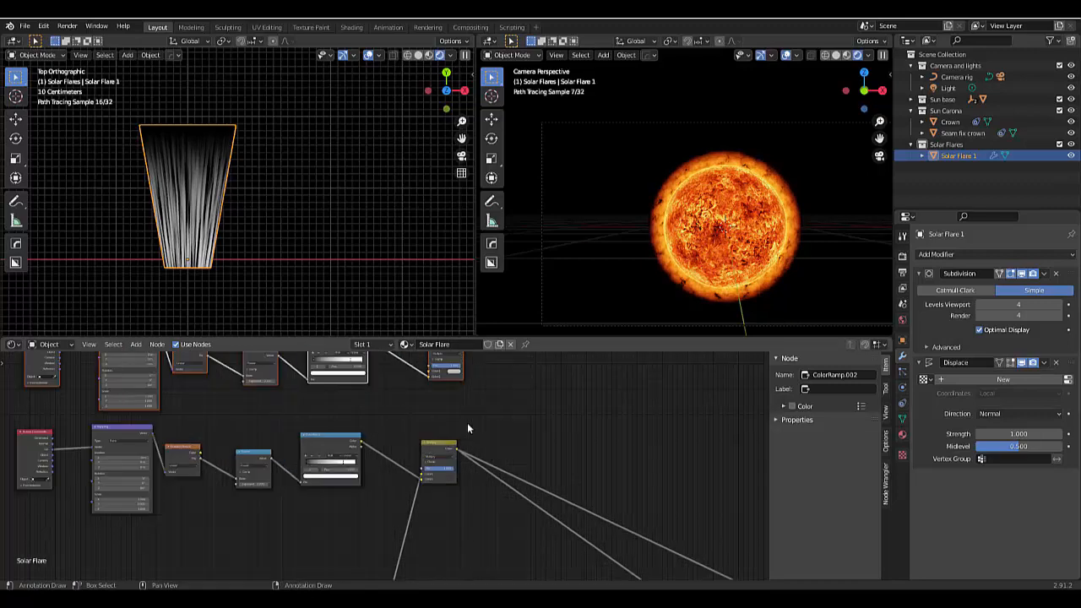
scroll(450, 380, "up", 4)
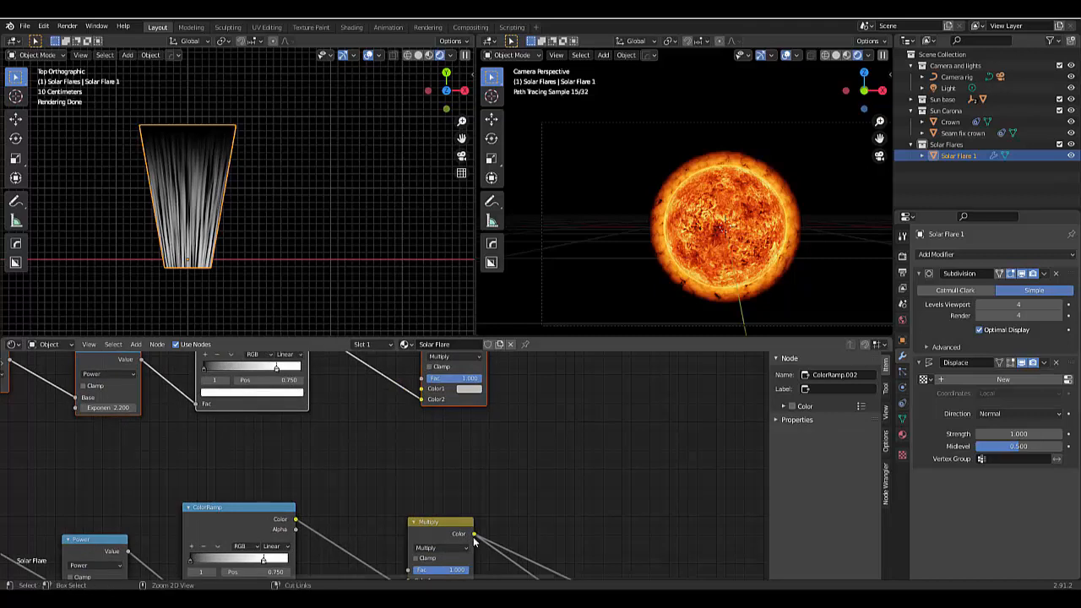
left_click_drag(472, 534, 438, 456, "ctrl")
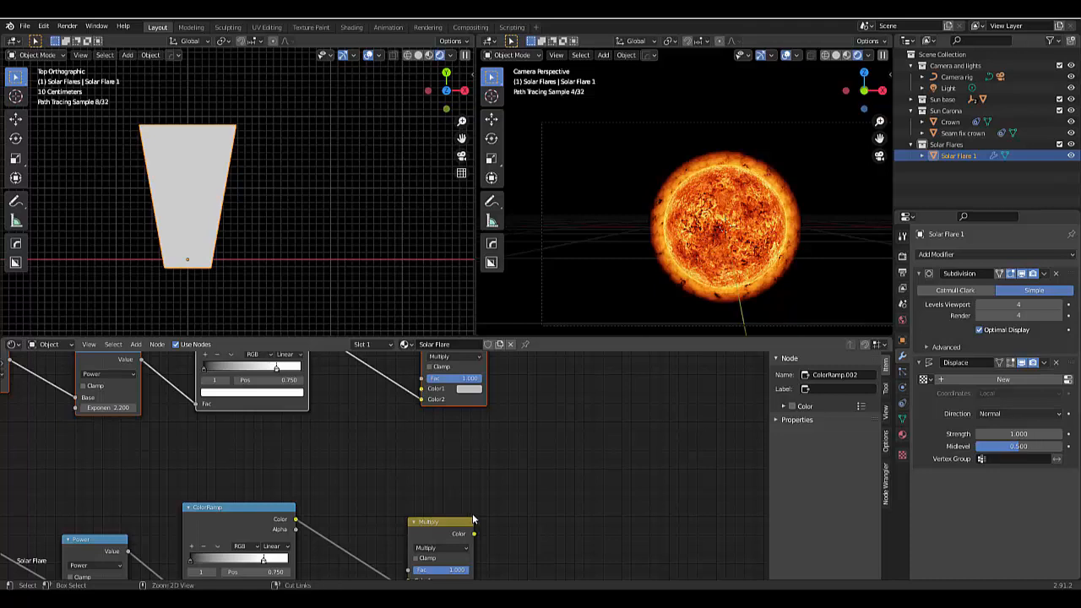
key("ctrl+z")
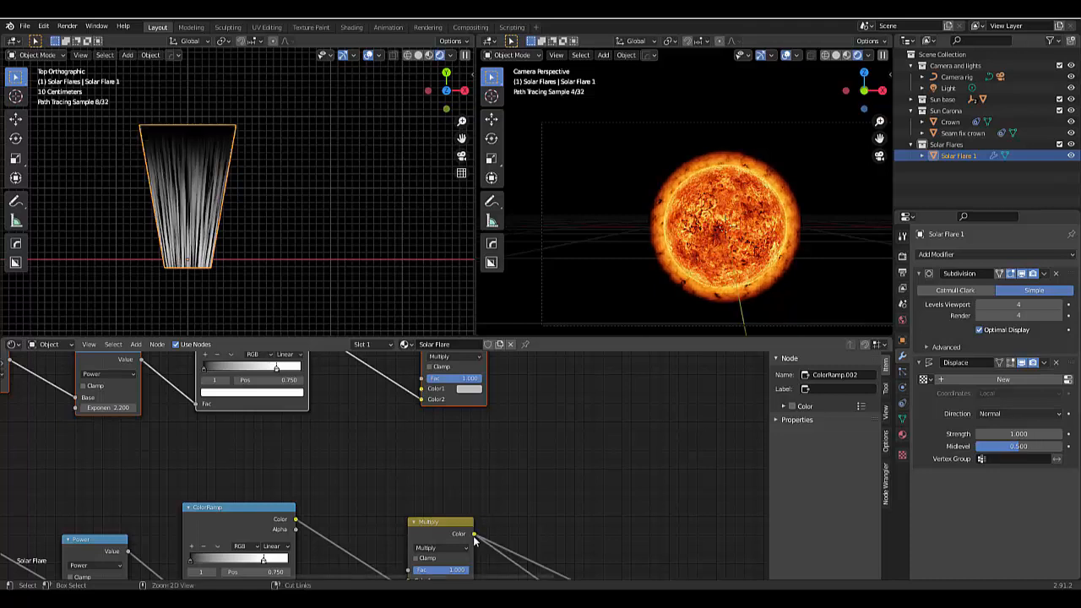
left_click_drag(474, 535, 421, 389, "ctrl")
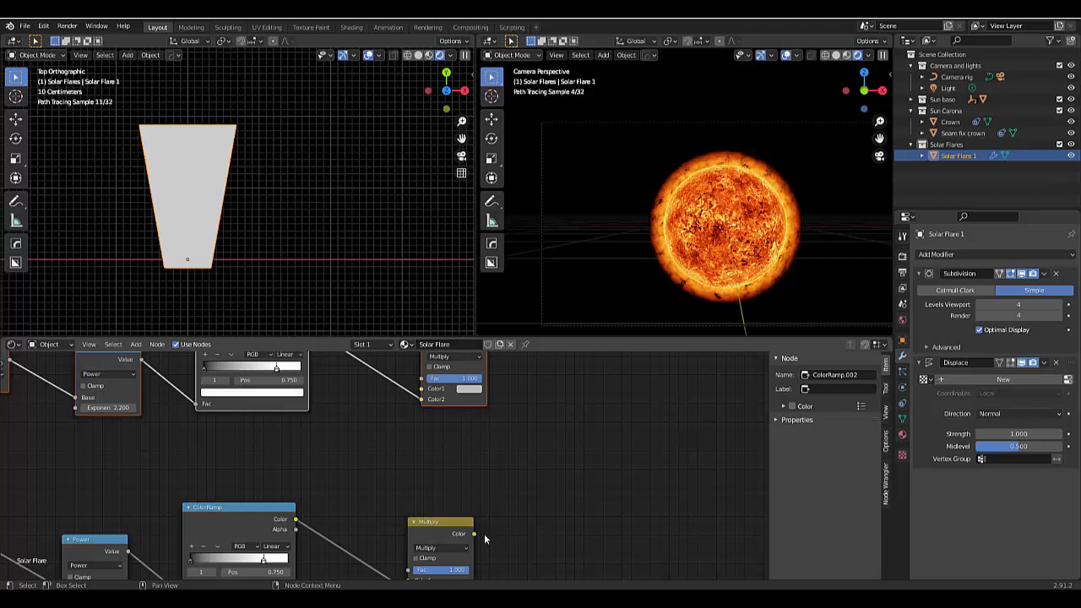
middle_click_drag(484, 534, 483, 510, "ctrl")
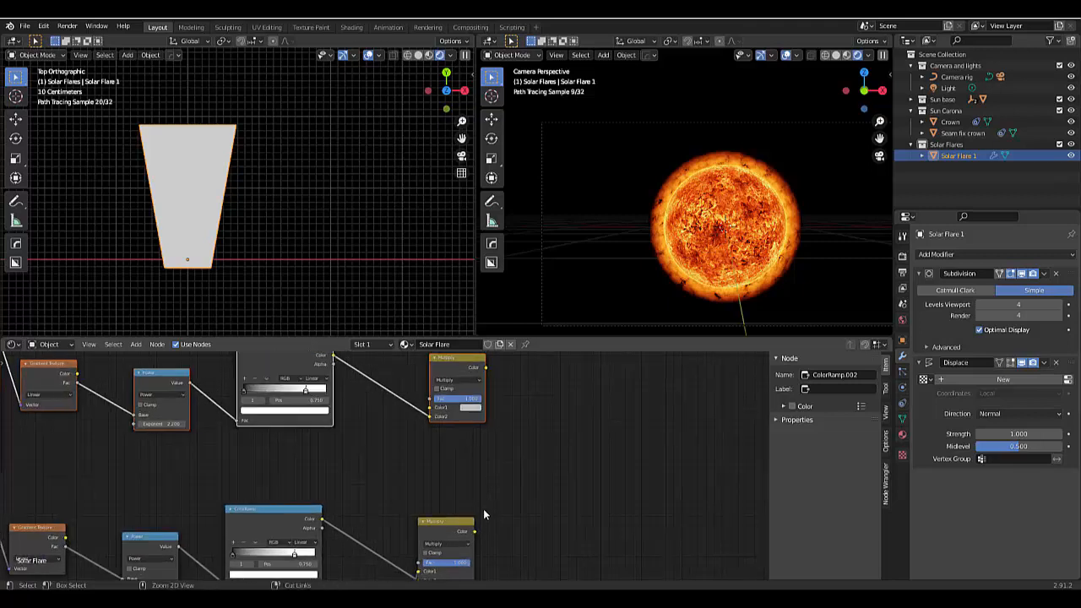
left_click(484, 515, "ctrl+shift")
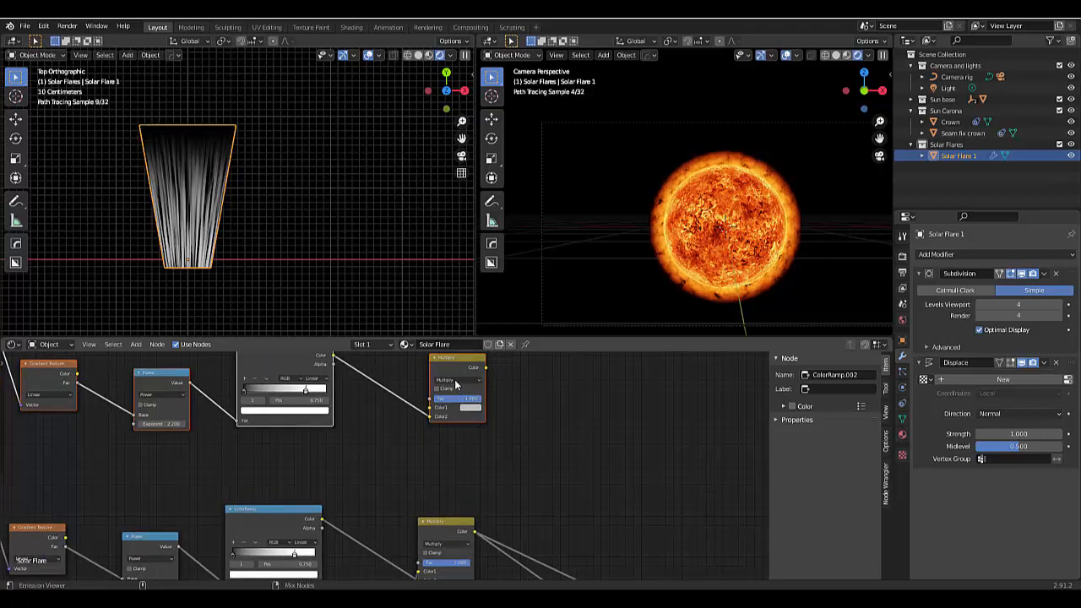
Send the duplicate Multiply node's output onward in place of the original's, and connect the original Multiply's Color to the duplicate's Color1
left_click(461, 366, "ctrl+shift")
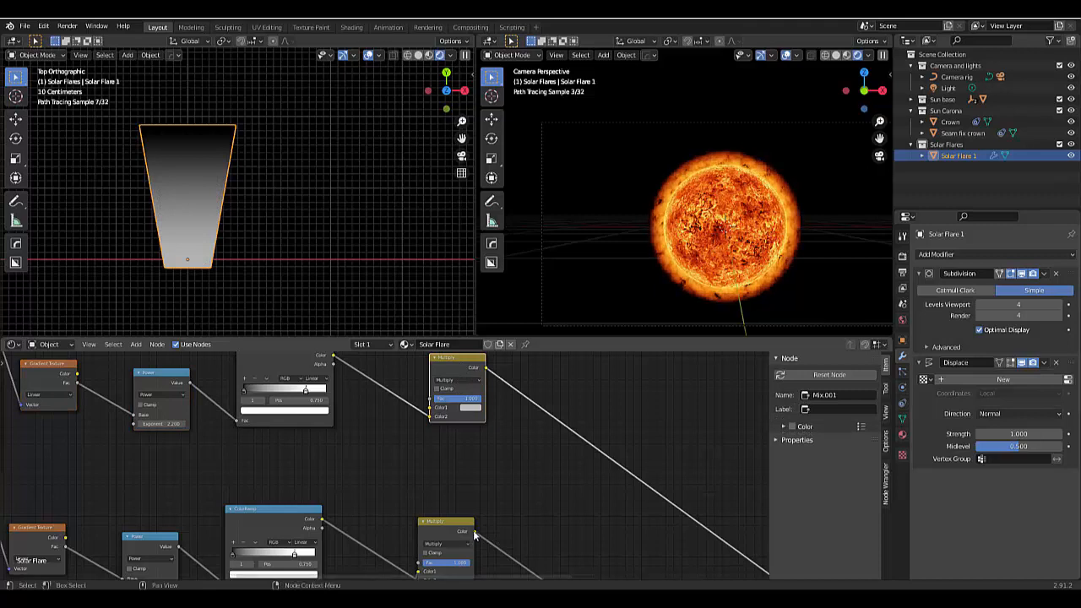
left_click_drag(485, 367, 768, 578)
left_click_drag(465, 439, 430, 409)
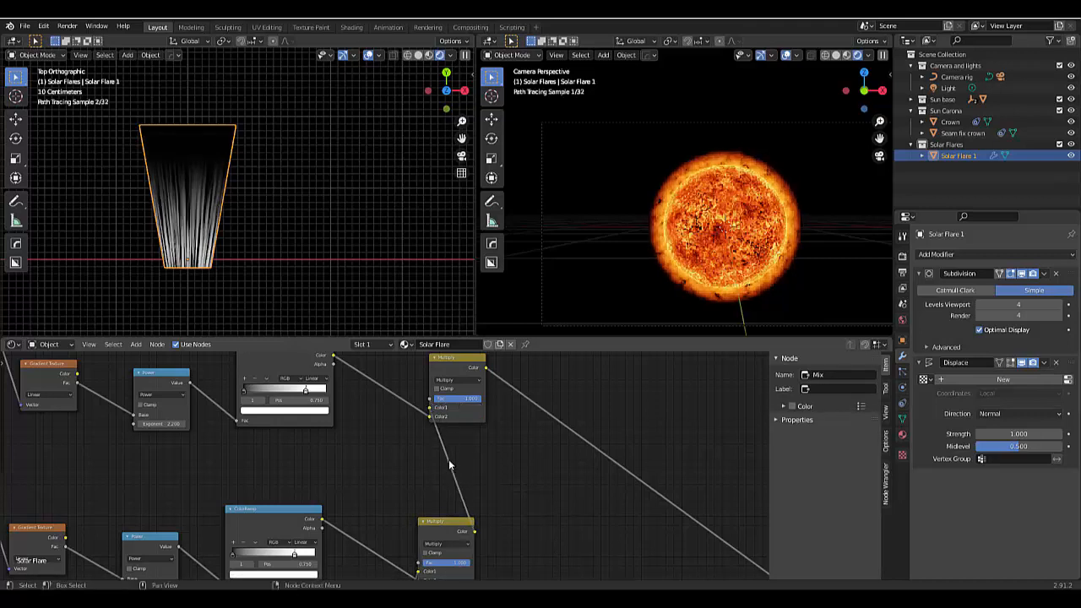
scroll(424, 471, "down", 2)
scroll(379, 398, "up", 1)
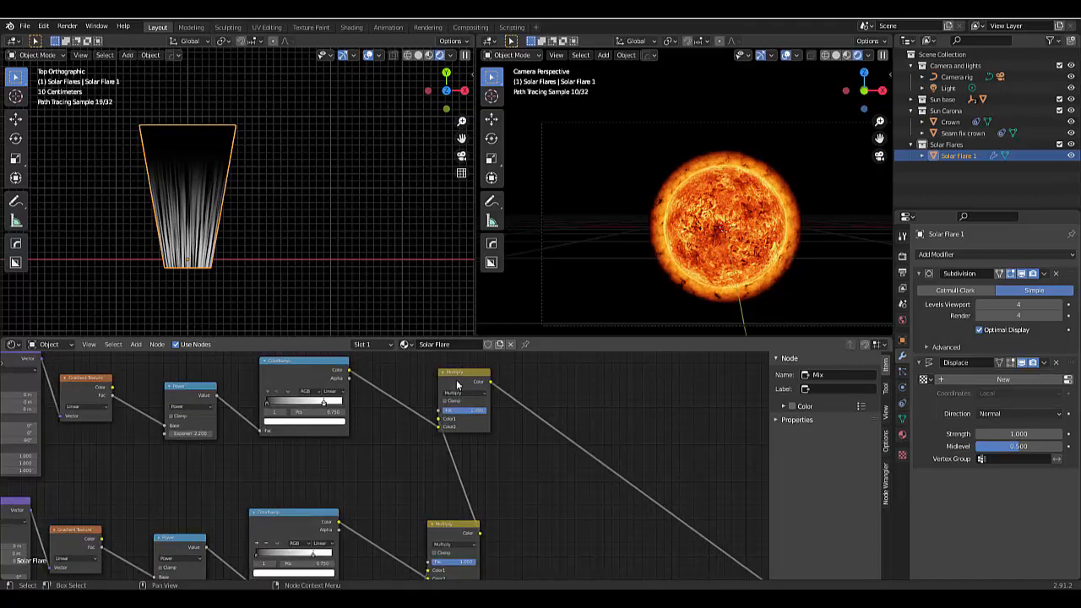
While previewing the duplicate ColorRamp, move its white stop to 1.000 and add a stop at 0.500
left_click(302, 380, "ctrl+shift")
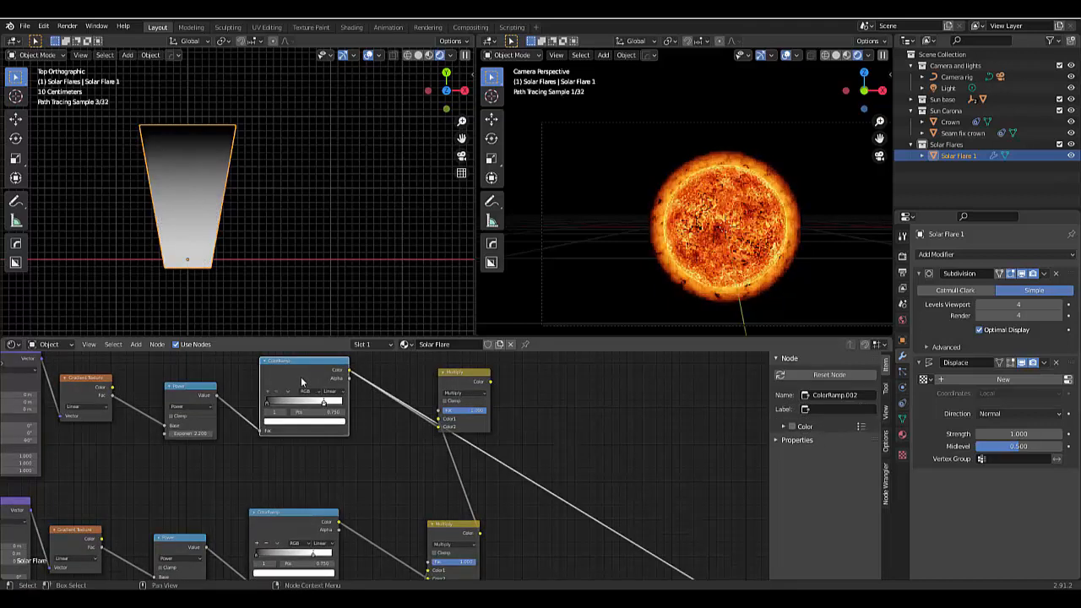
scroll(407, 487, "down", 2)
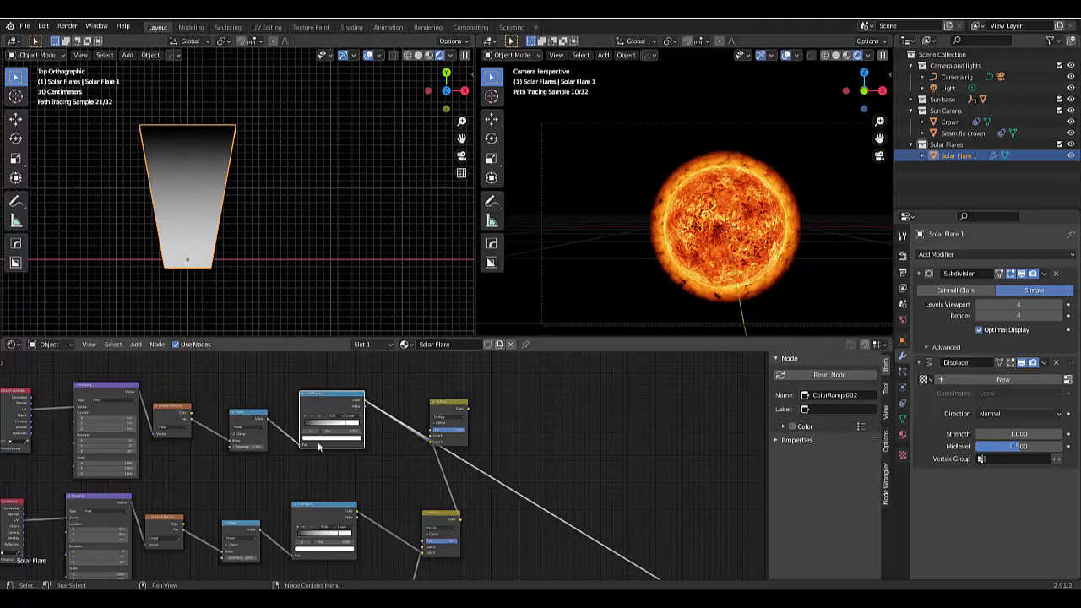
scroll(397, 405, "up", 6)
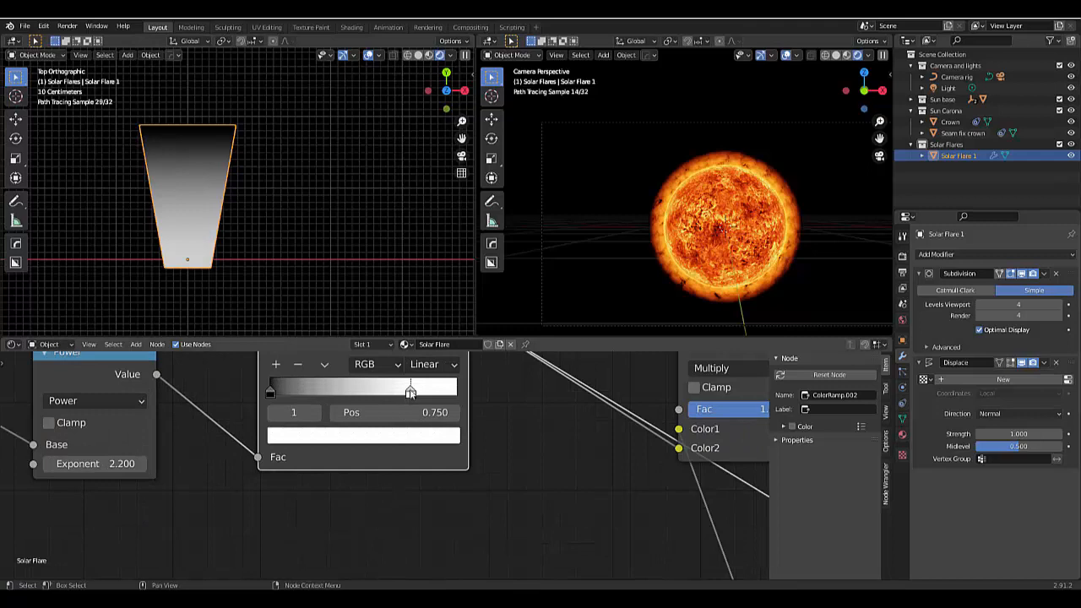
left_click_drag(448, 392, 482, 394)
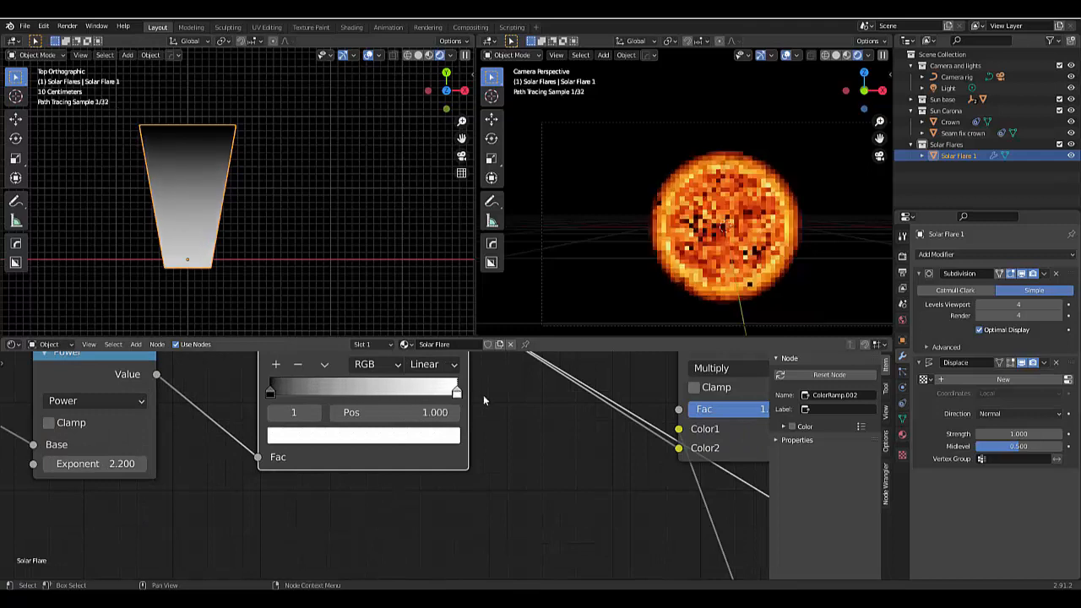
left_click(277, 364)
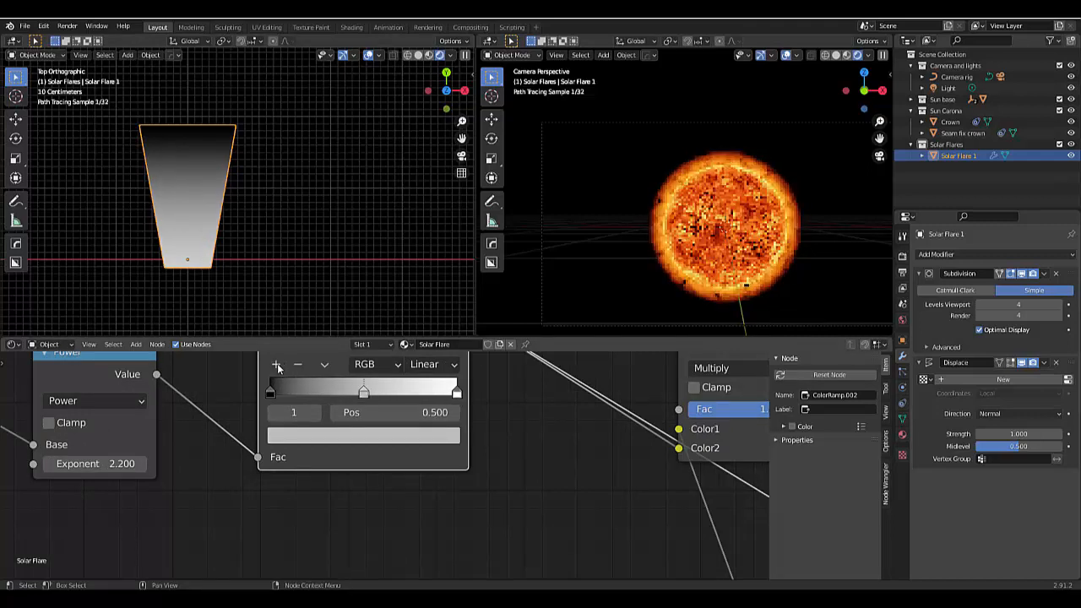
Colour the duplicate ColorRamp's end stop black and its middle stop white
left_click(456, 392)
left_click(386, 437)
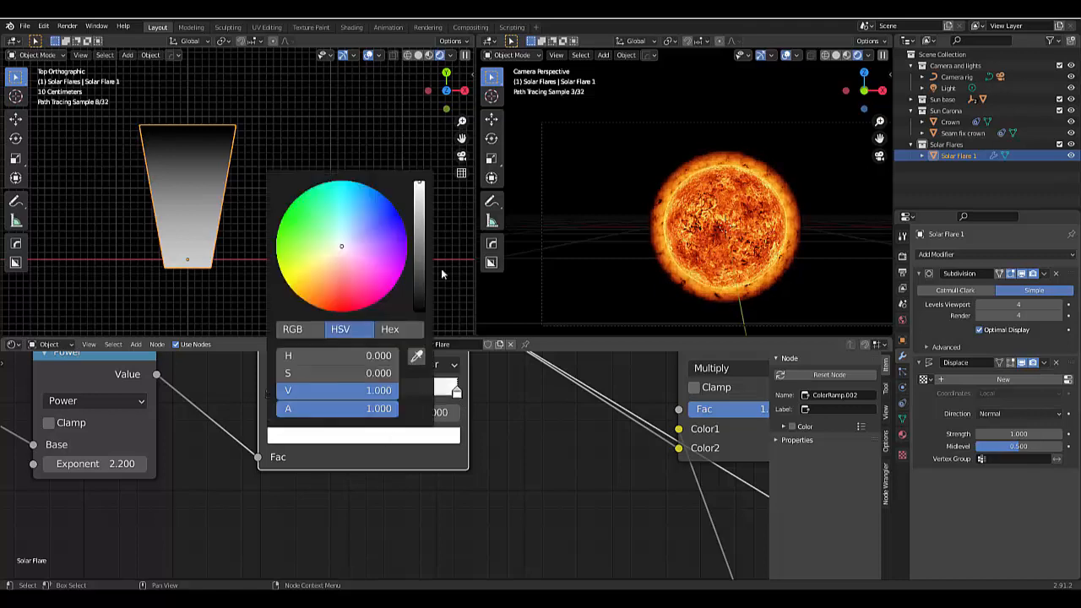
left_click_drag(425, 210, 420, 311)
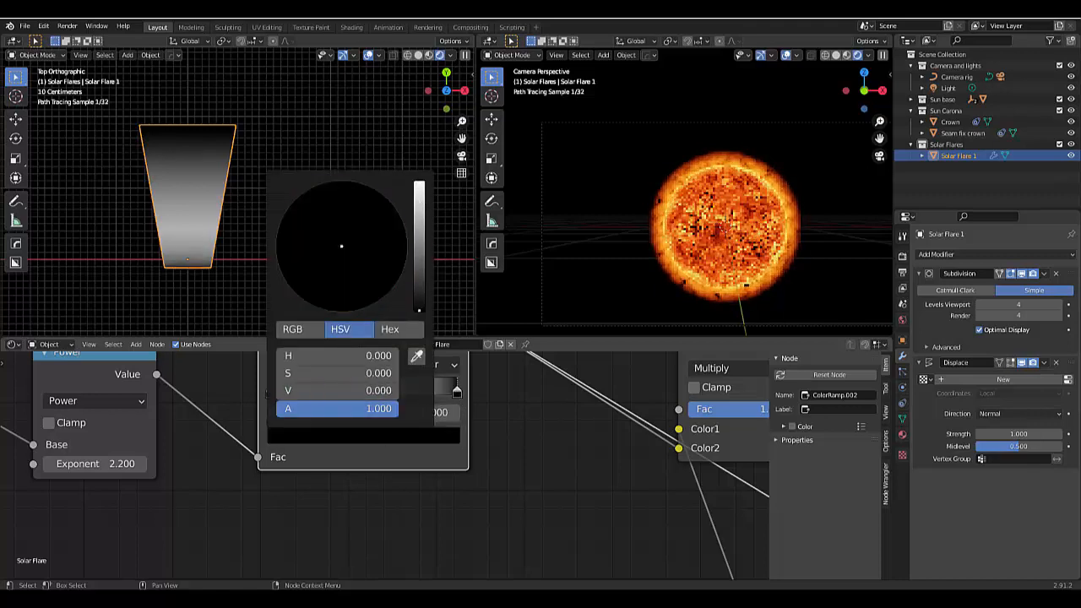
left_click(363, 391)
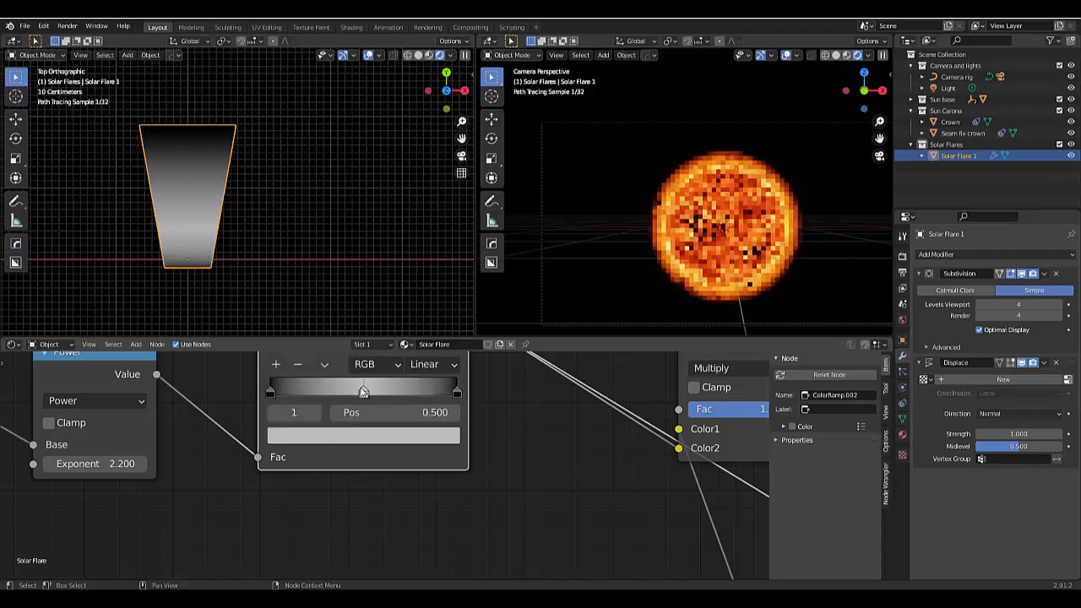
left_click(353, 441)
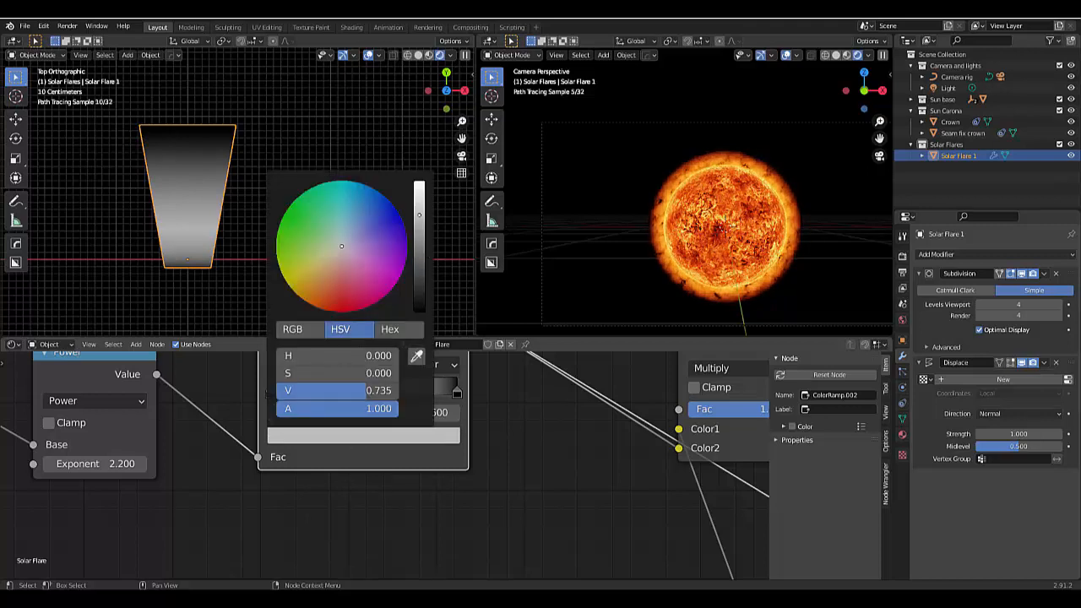
left_click_drag(337, 390, 388, 390)
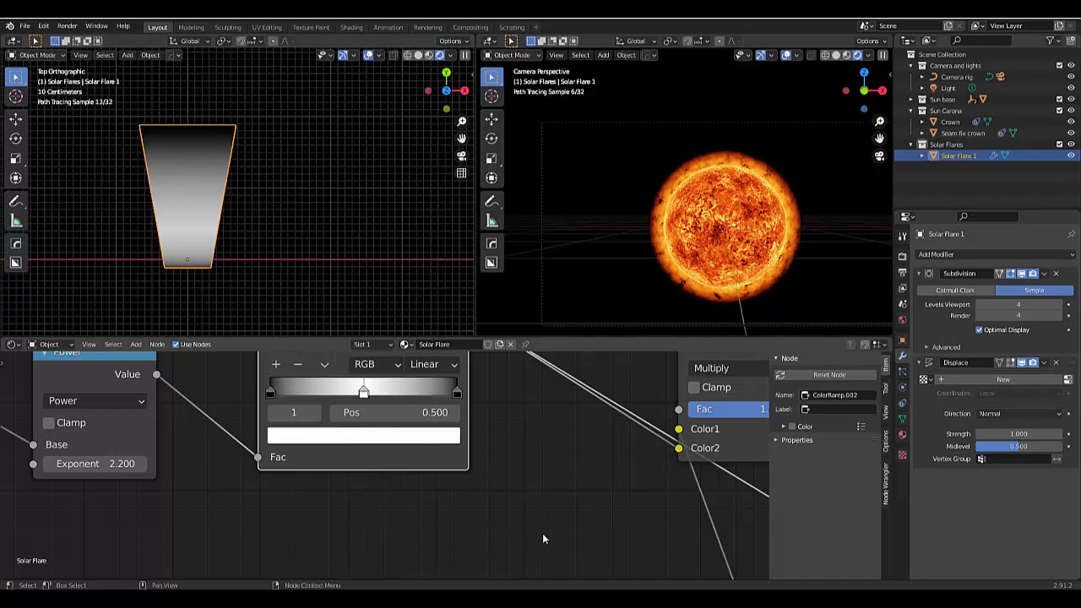
Set the upper Mapping node's Z rotation to 0° and the upper Power node's exponent to 1.000
scroll(313, 475, "down", 6)
scroll(165, 498, "up", 4)
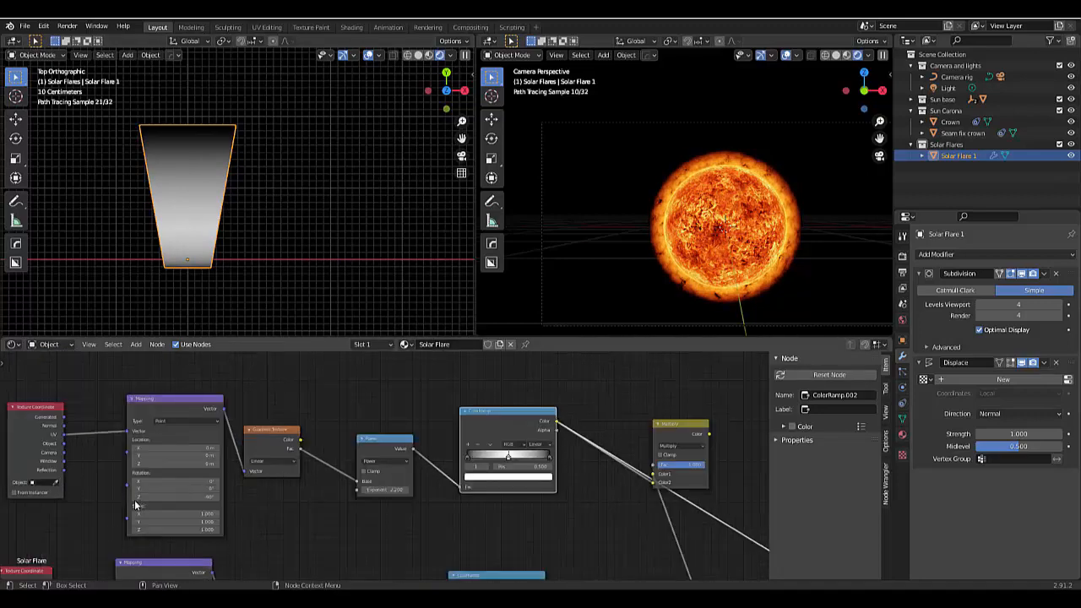
scroll(101, 447, "up", 2)
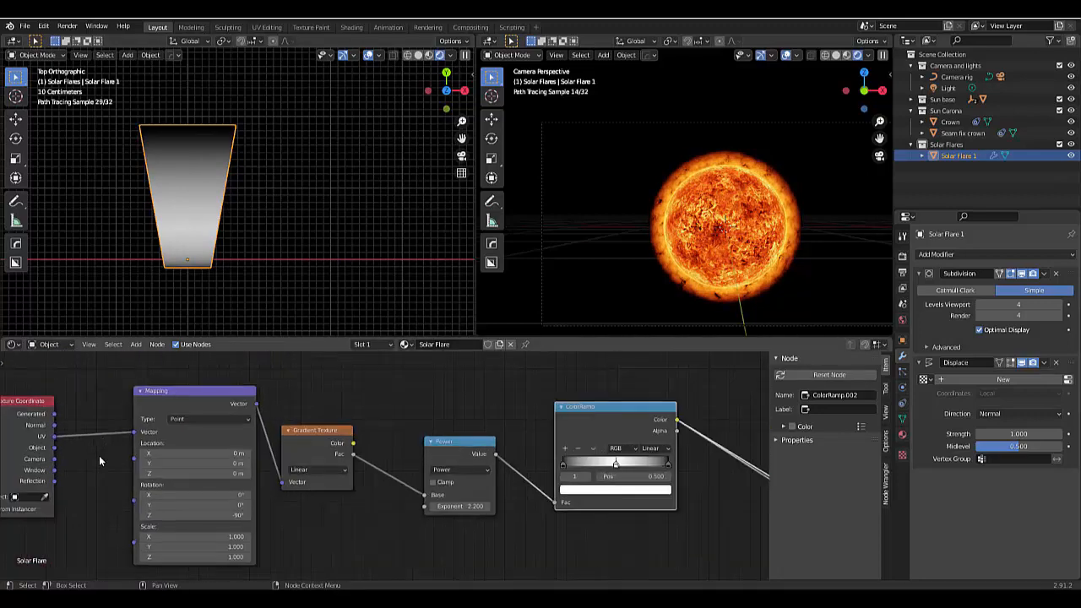
left_click(229, 517)
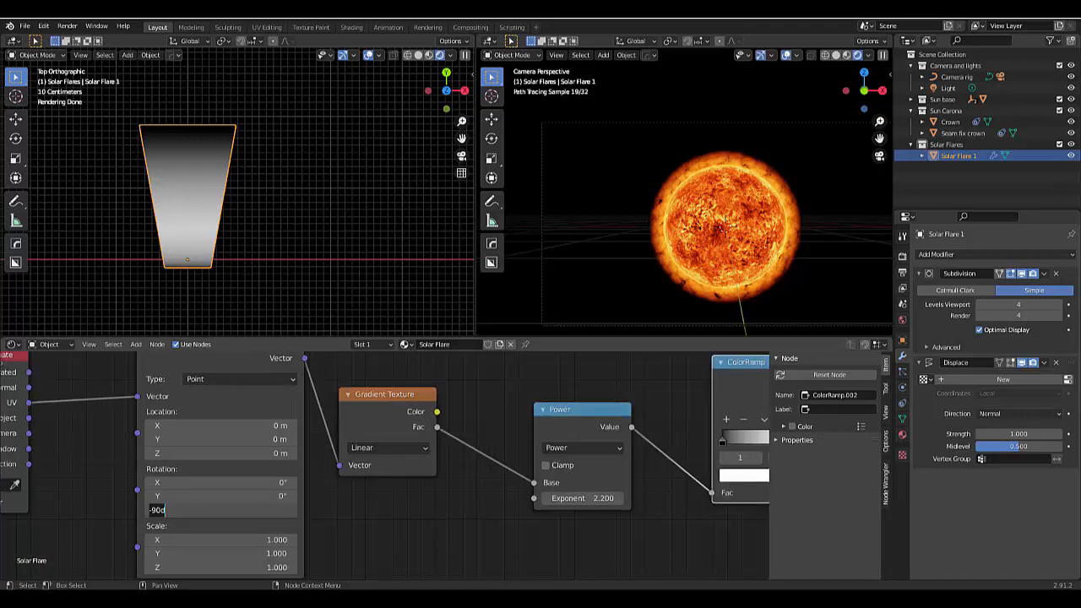
key("Return")
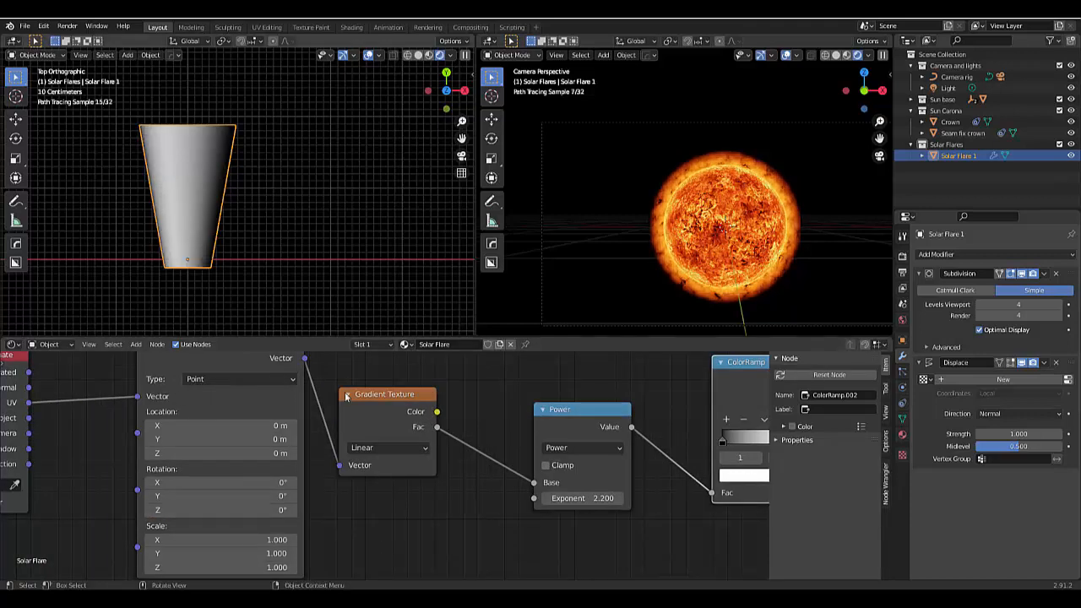
scroll(447, 522, "down", 5)
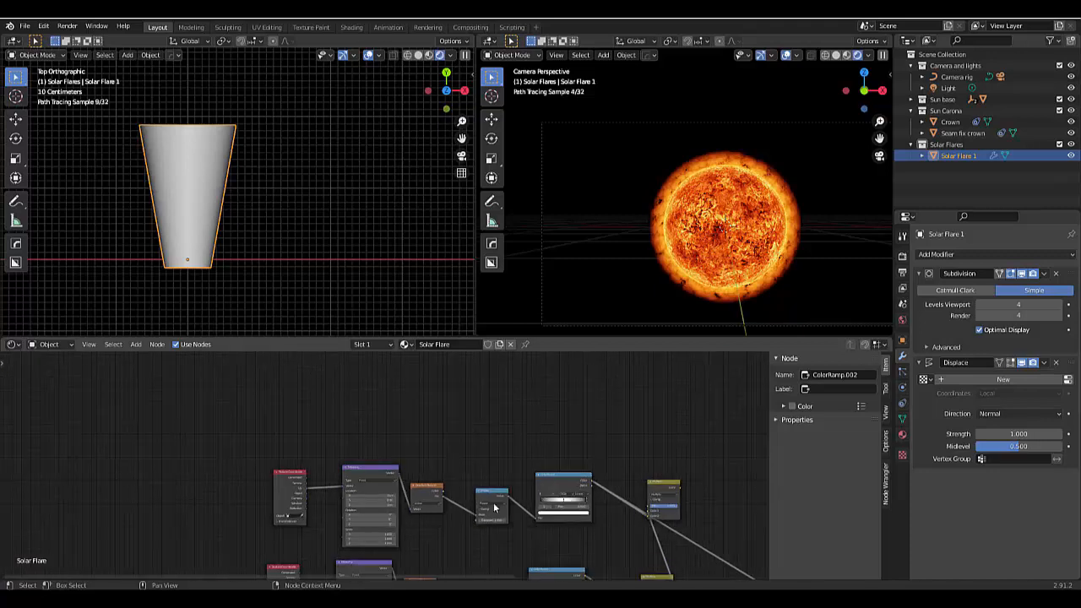
scroll(494, 507, "up", 4)
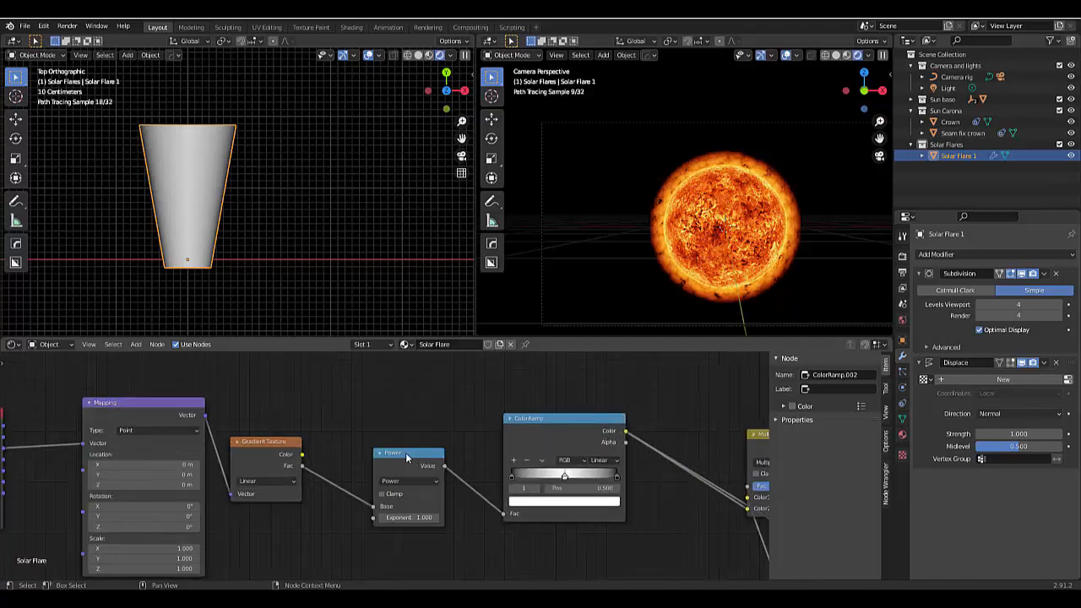
Replace the upper Power node with a duplicate placed between the upper ColorRamp and Multiply, and move the ColorRamp closer to the Gradient Texture
left_click(406, 453)
scroll(406, 453, "down", 2)
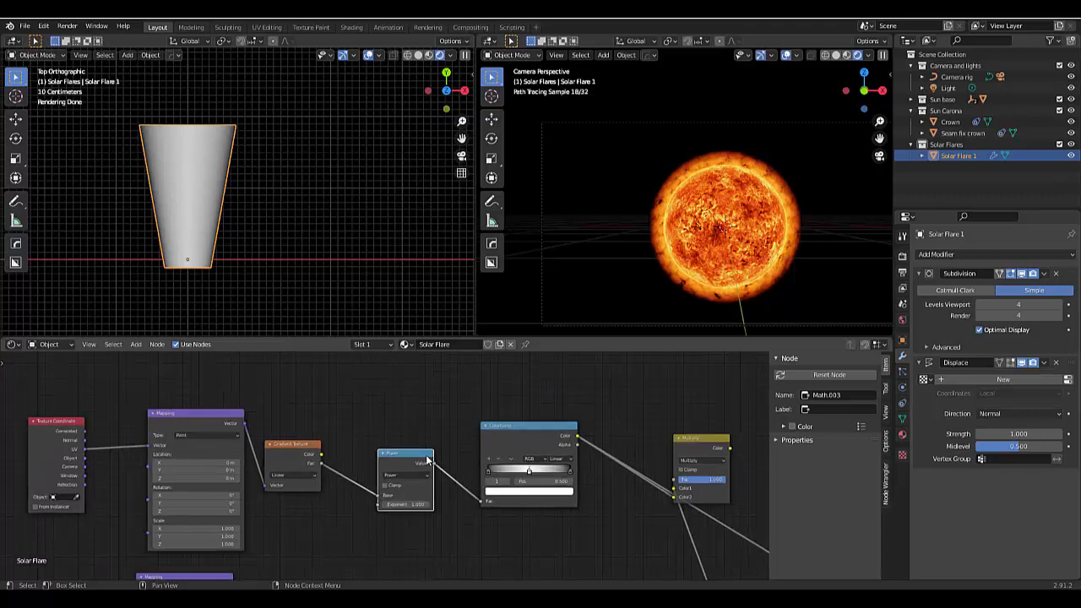
key("shift+d")
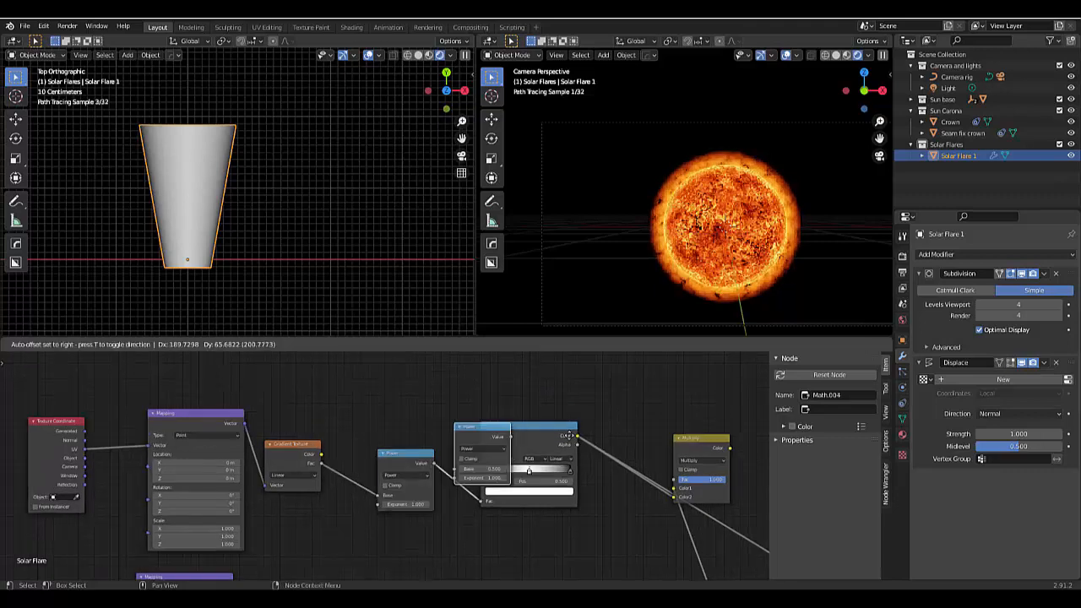
left_click(648, 463)
left_click_drag(508, 429, 346, 434)
left_click_drag(639, 450, 557, 440)
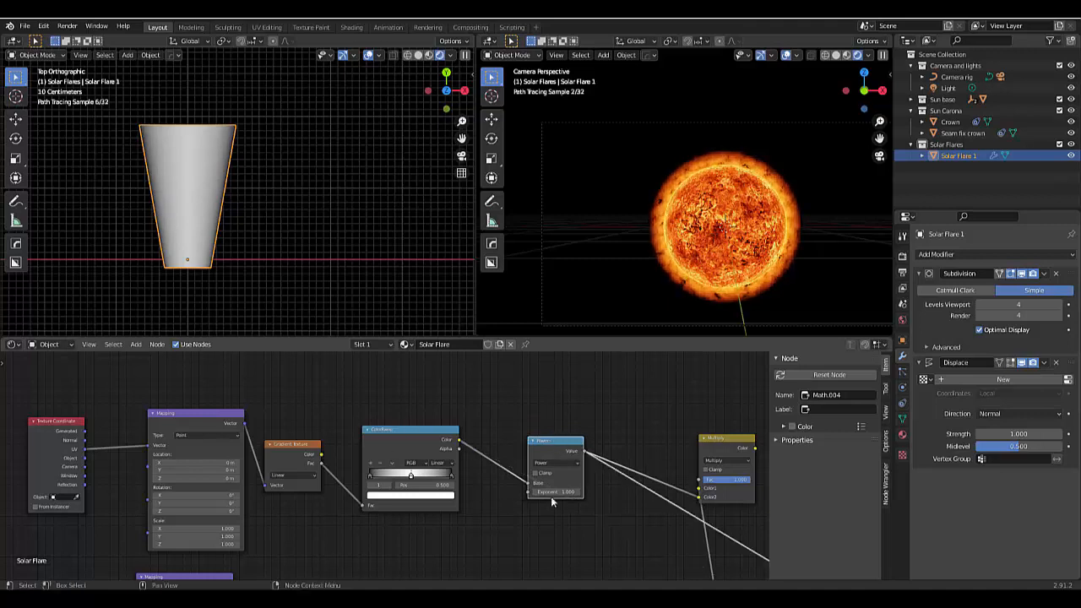
Raise the upper Power node's exponent above 1.000, fine-tuning it while previewing the upper Multiply node's output
scroll(550, 496, "up", 2)
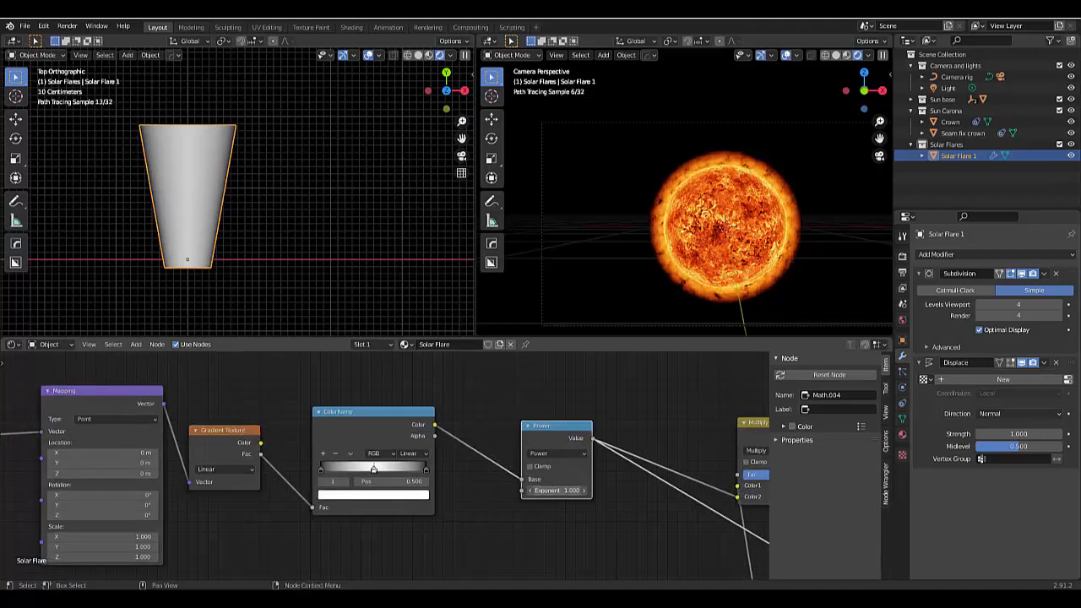
left_click_drag(553, 491, 493, 512)
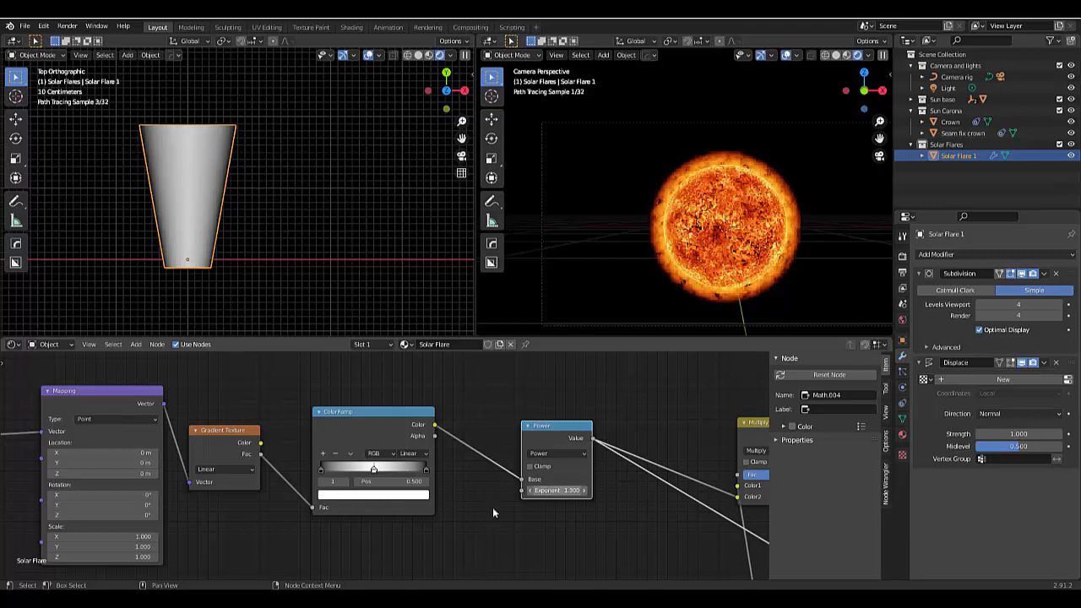
scroll(494, 512, "down", 3)
left_click(646, 465, "ctrl+shift")
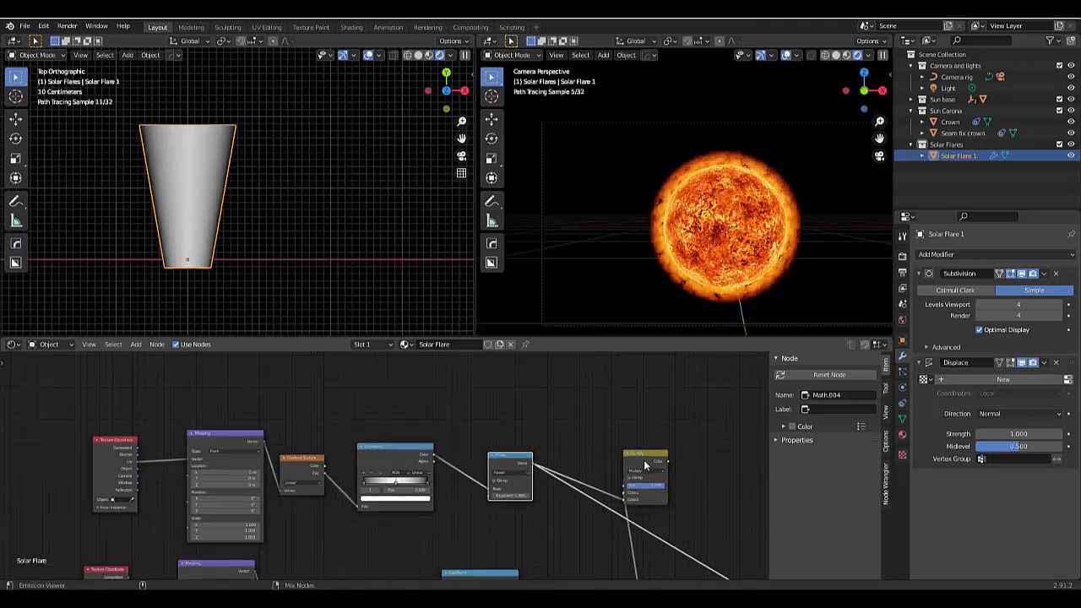
scroll(524, 496, "up", 2)
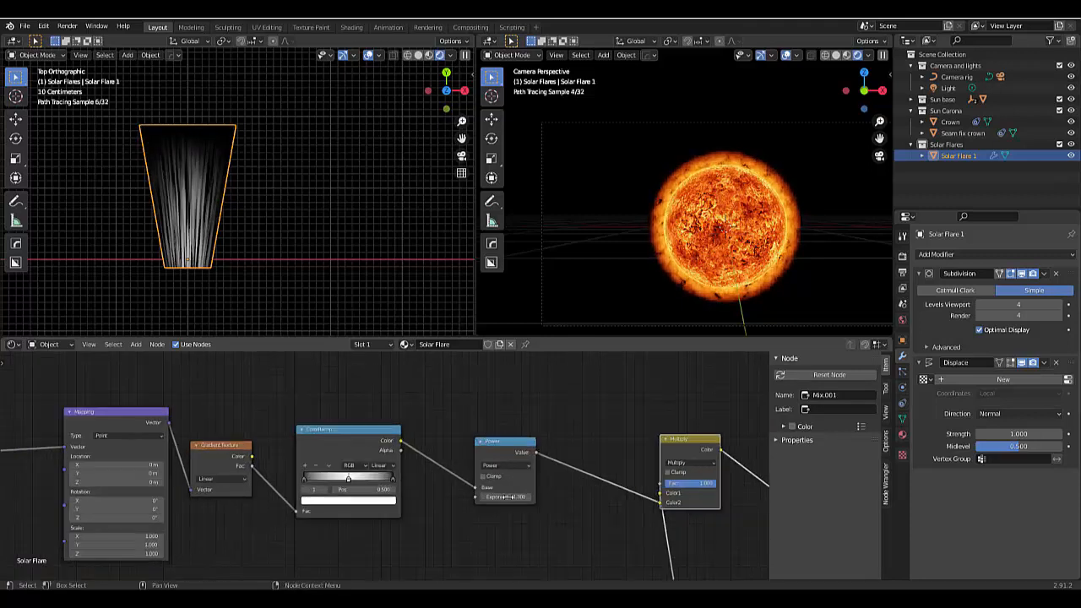
mouse_move(524, 497)
left_mouse_down()
mouse_move(489, 496)
mouse_move(523, 496)
left_mouse_up()
Select the Power node in the lower gradient chain
scroll(515, 447, "down", 4)
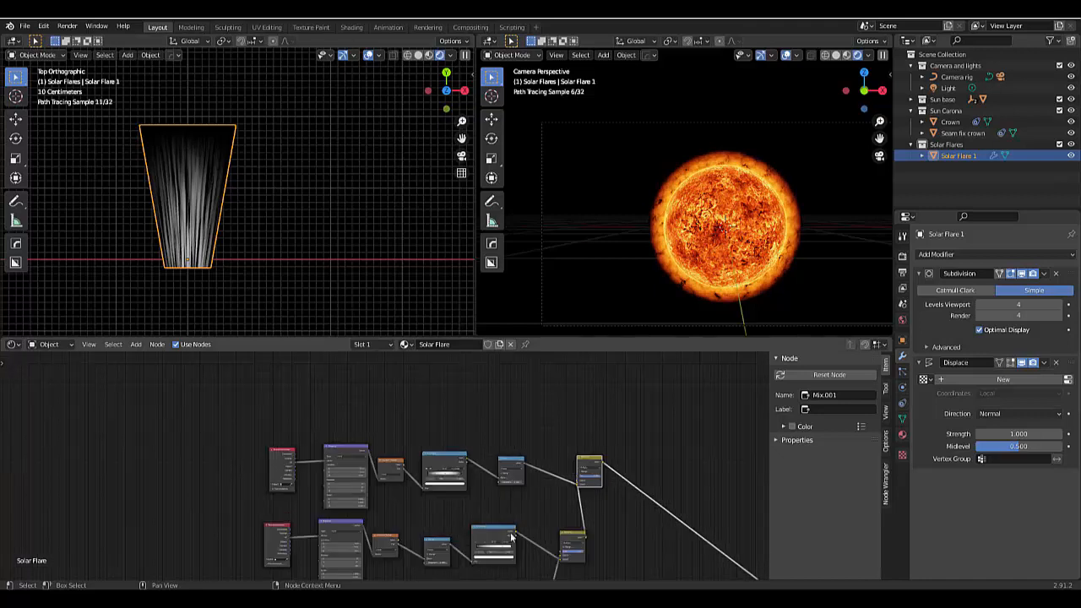
scroll(507, 571, "up", 2)
scroll(561, 557, "up", 4)
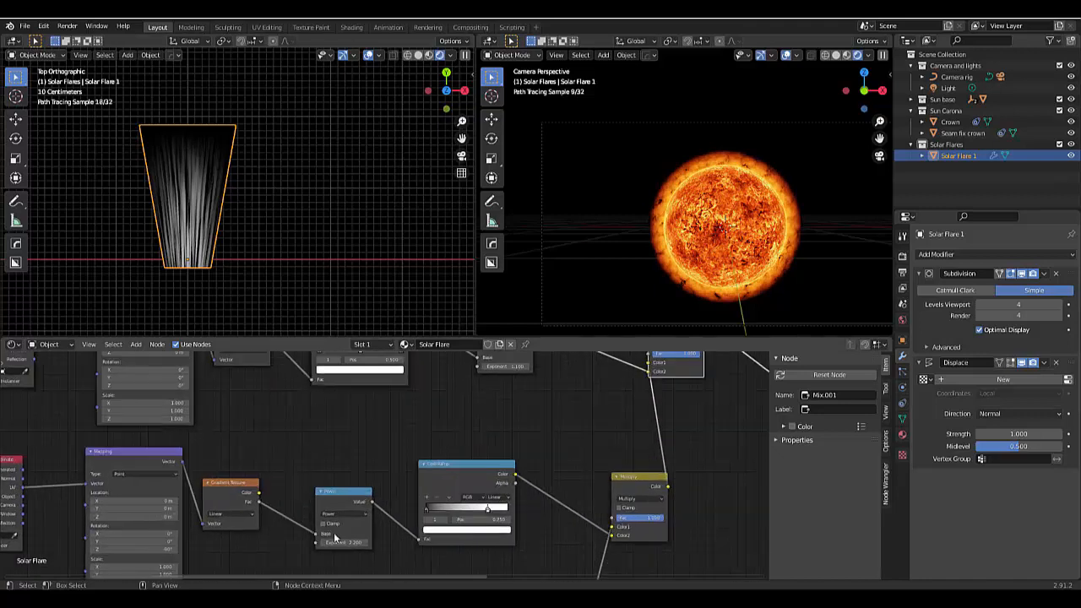
scroll(449, 541, "up", 2)
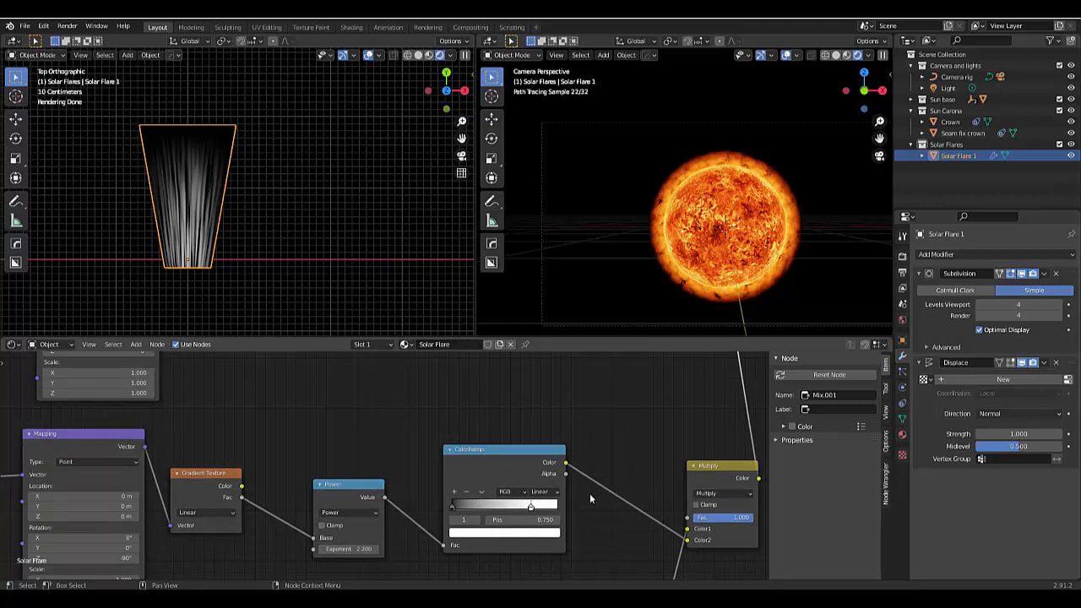
left_click(349, 496)
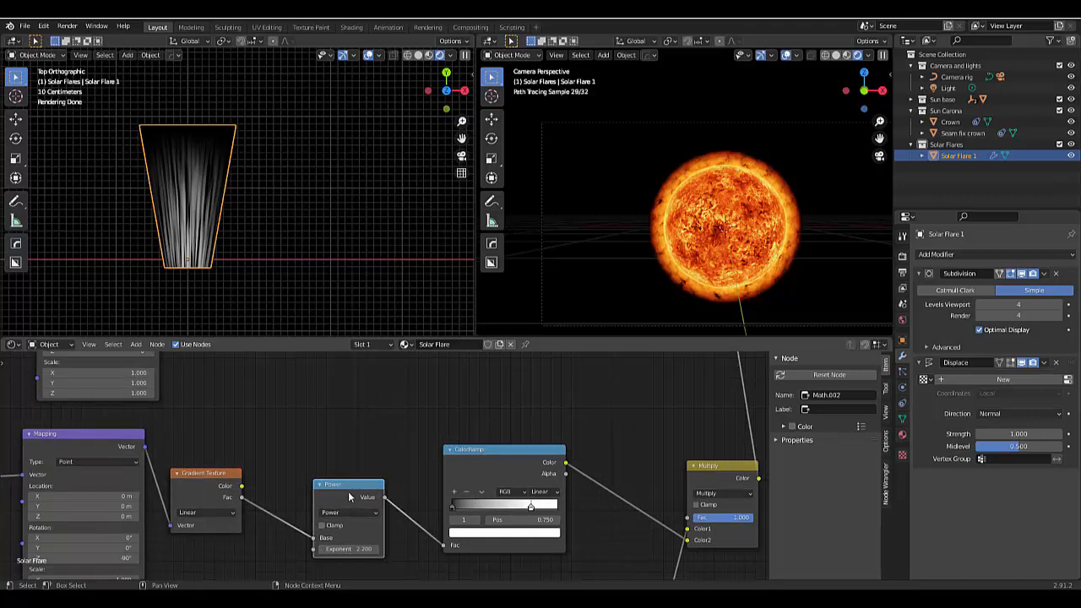
key("ctrl")
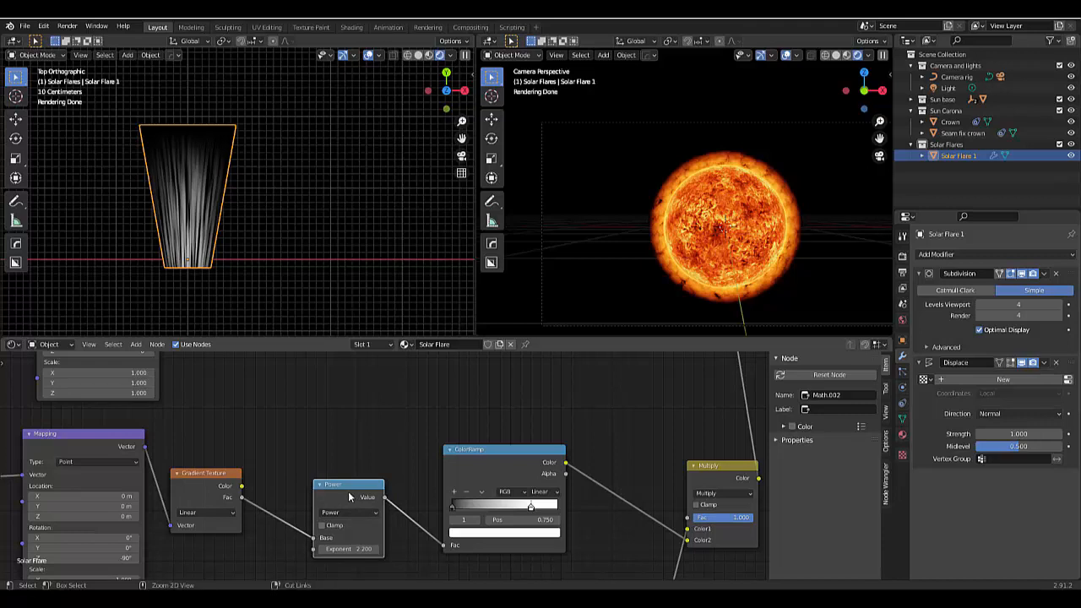
right_click_drag(349, 497, 291, 532, "ctrl")
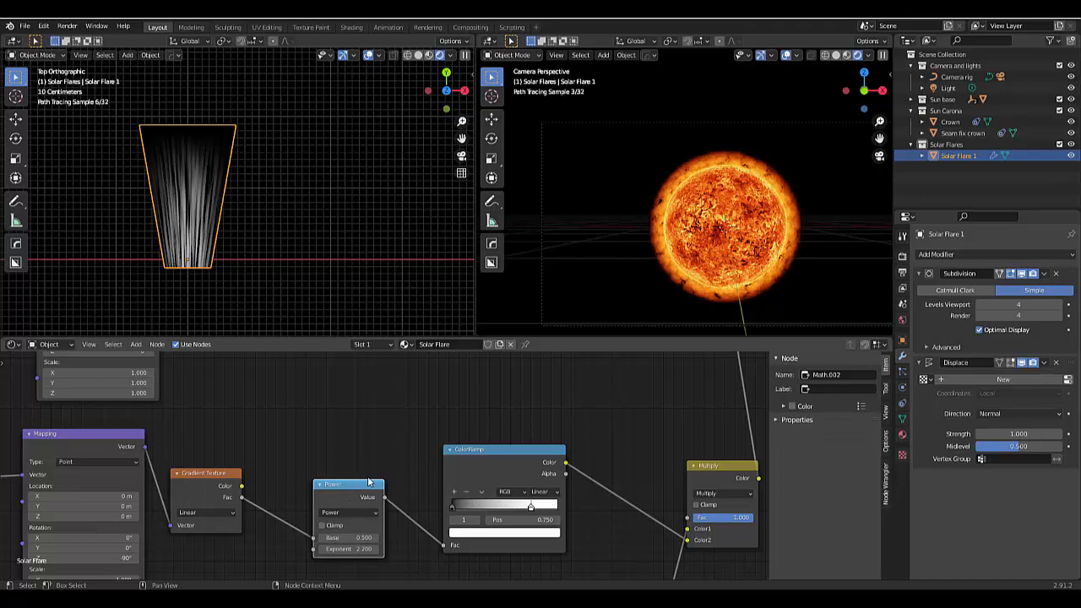
key("ctrl+z")
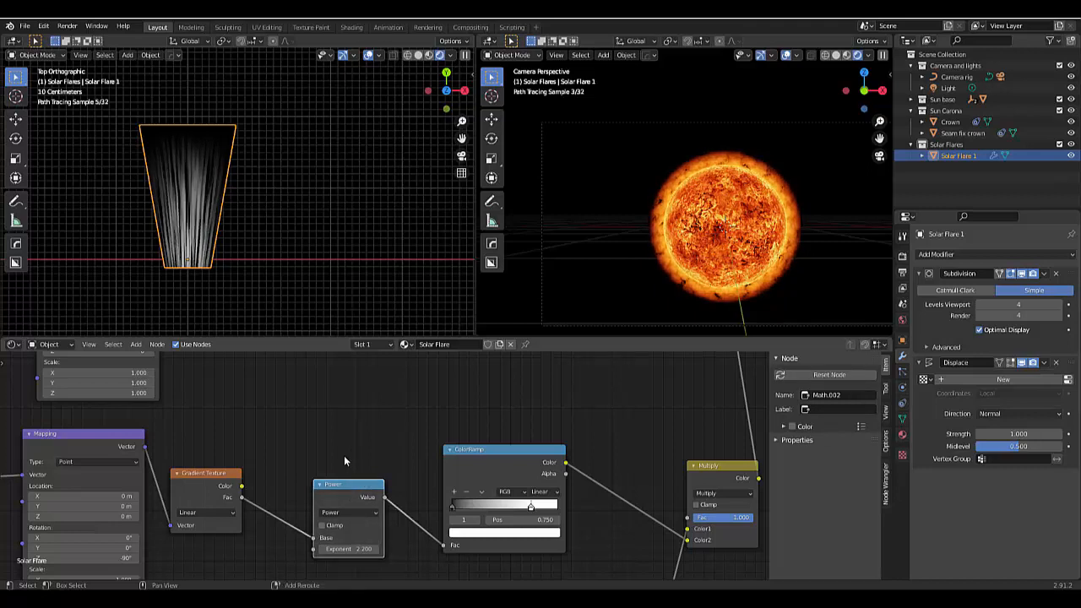
Insert a duplicate of the lower Power node between the lower ColorRamp and Multiply, and dissolve the original so the Gradient Texture feeds the ColorRamp
key("shift+d")
left_click(642, 473)
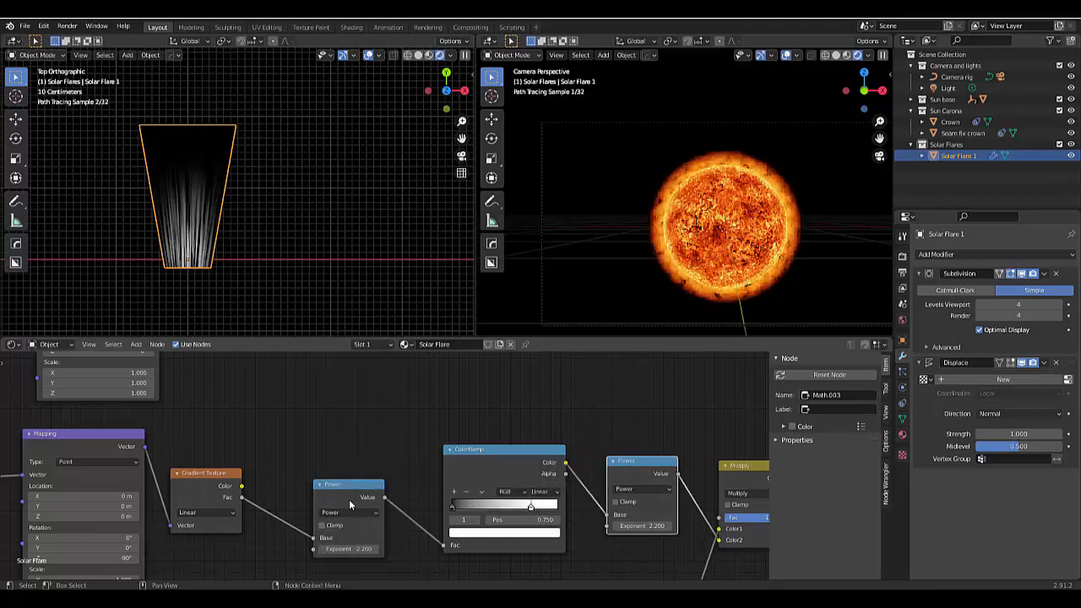
left_click(348, 498)
key("ctrl+x")
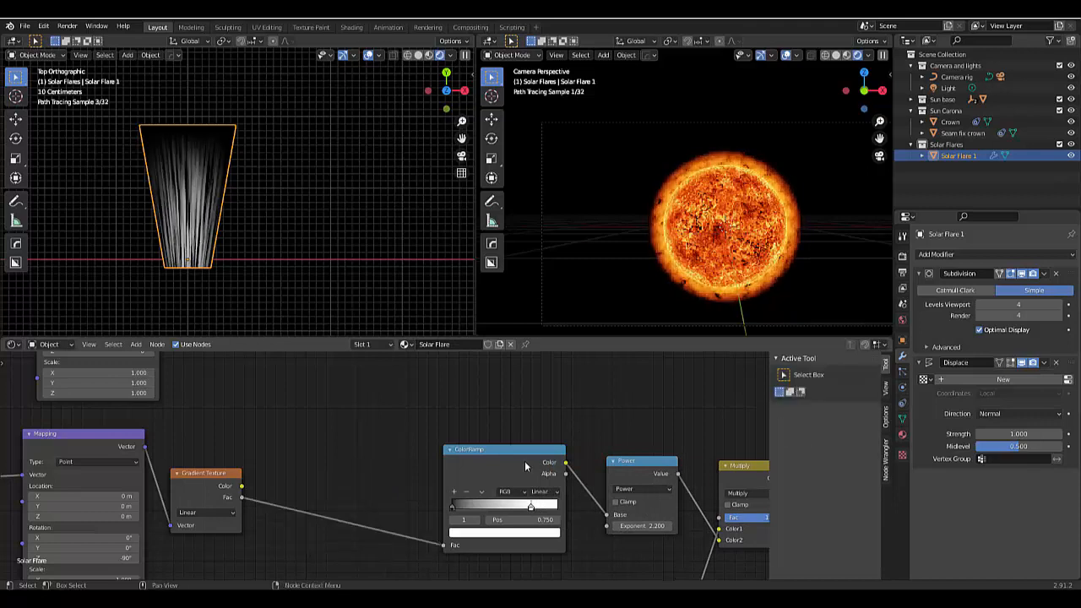
left_click_drag(491, 448, 391, 449)
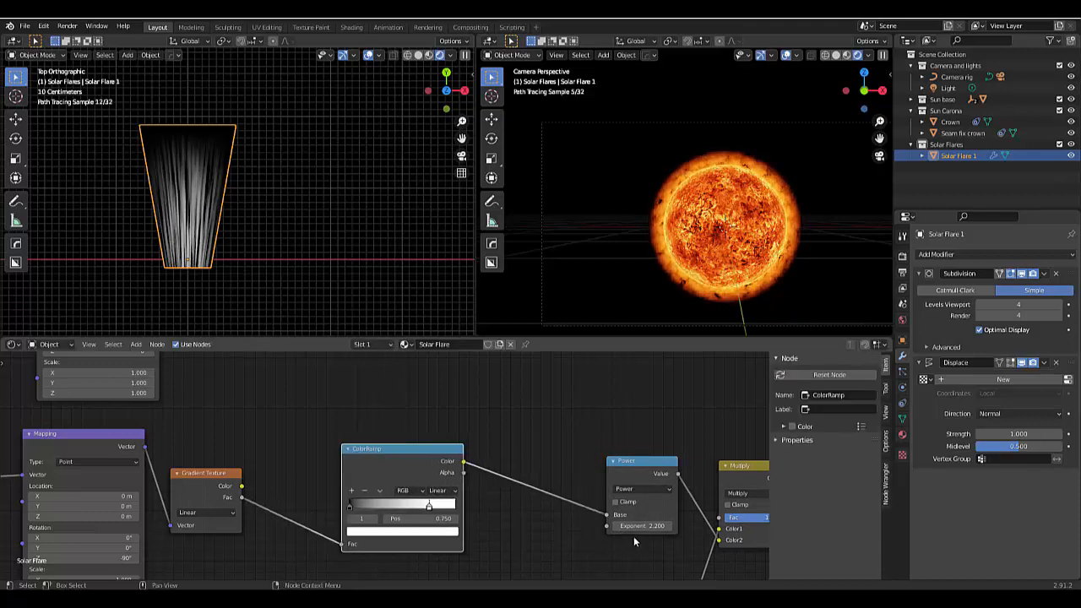
Set the relocated lower Power node's exponent to 2.500 and move it and the ColorRamp closer to the Gradient Texture
mouse_move(637, 525)
left_mouse_down()
mouse_move(667, 525)
mouse_move(644, 526)
left_mouse_up()
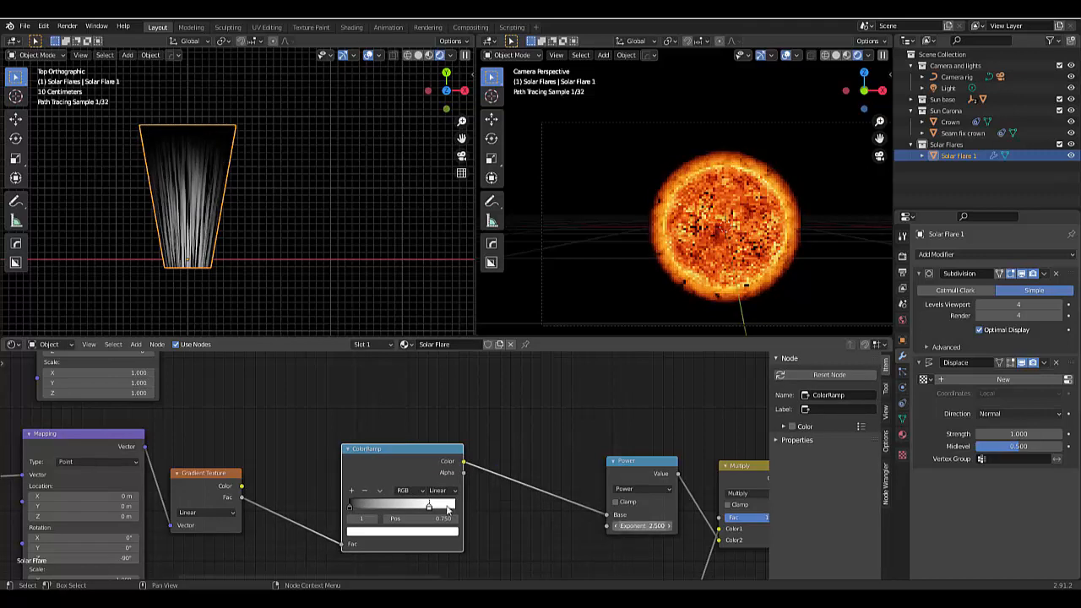
left_click_drag(392, 448, 340, 451)
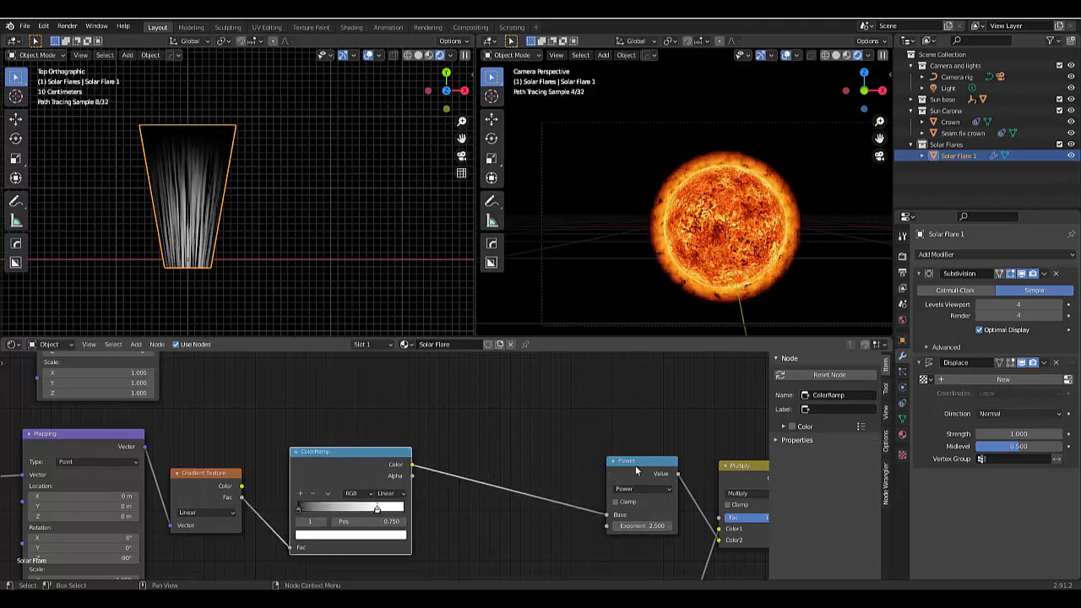
left_click_drag(642, 461, 530, 455)
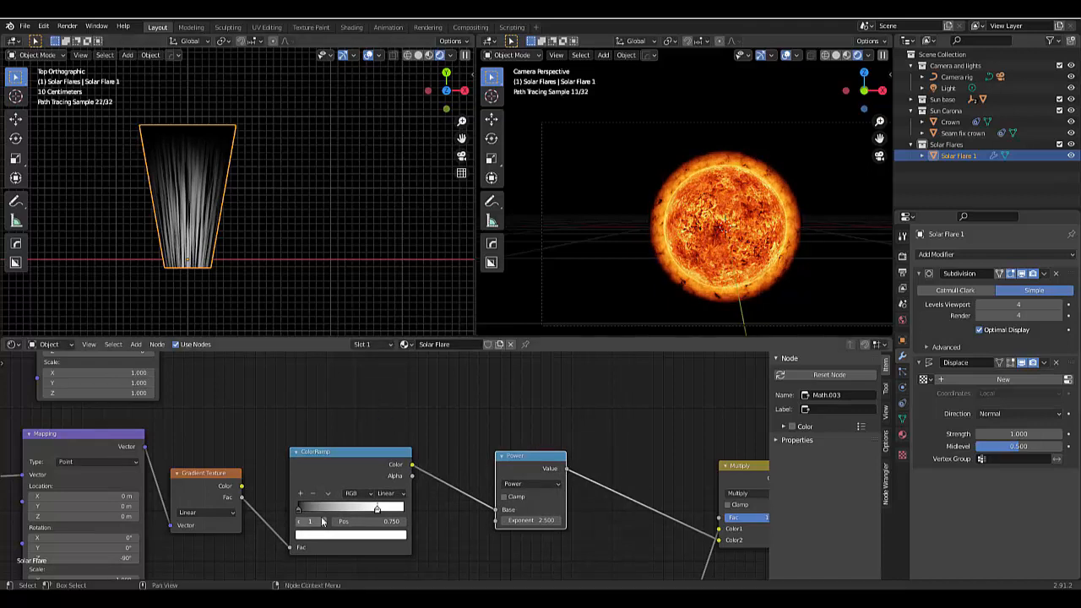
Set the lower Power node's exponent to 2.000
scroll(322, 521, "down", 3)
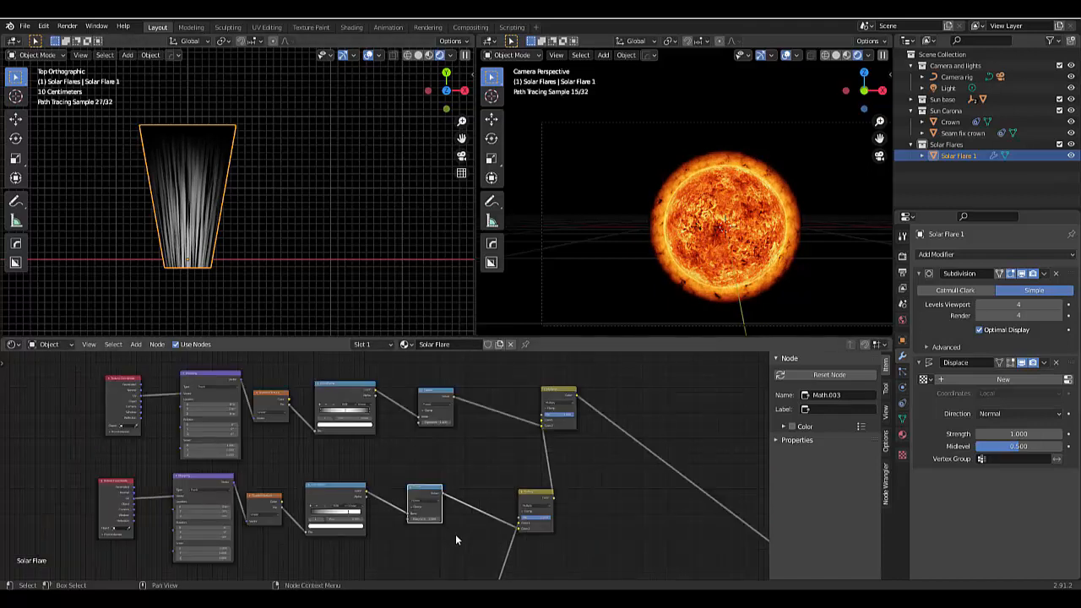
scroll(430, 527, "up", 5)
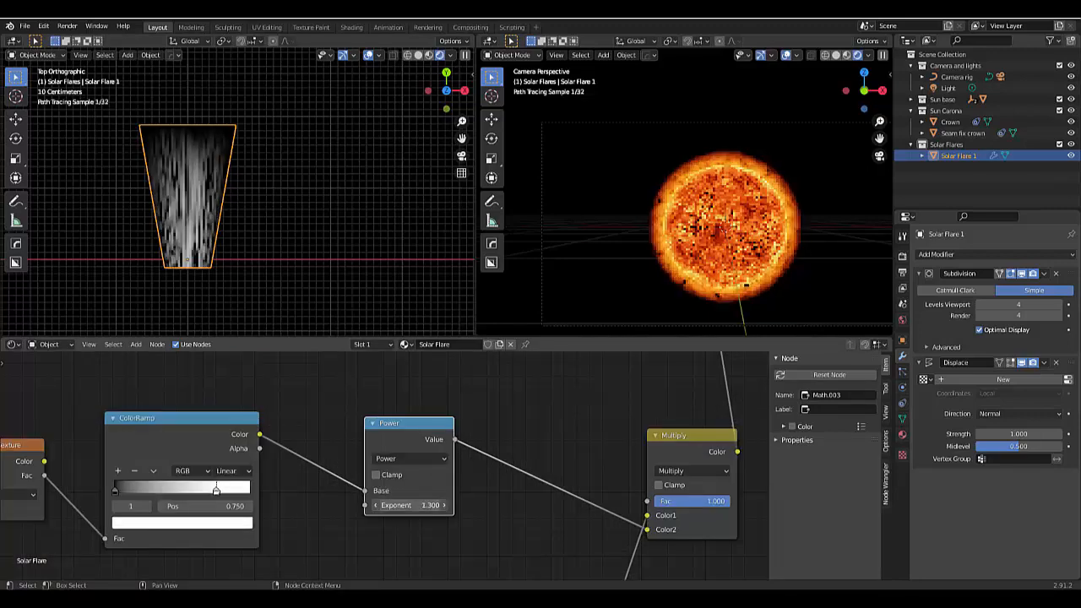
left_click_drag(422, 504, 468, 505)
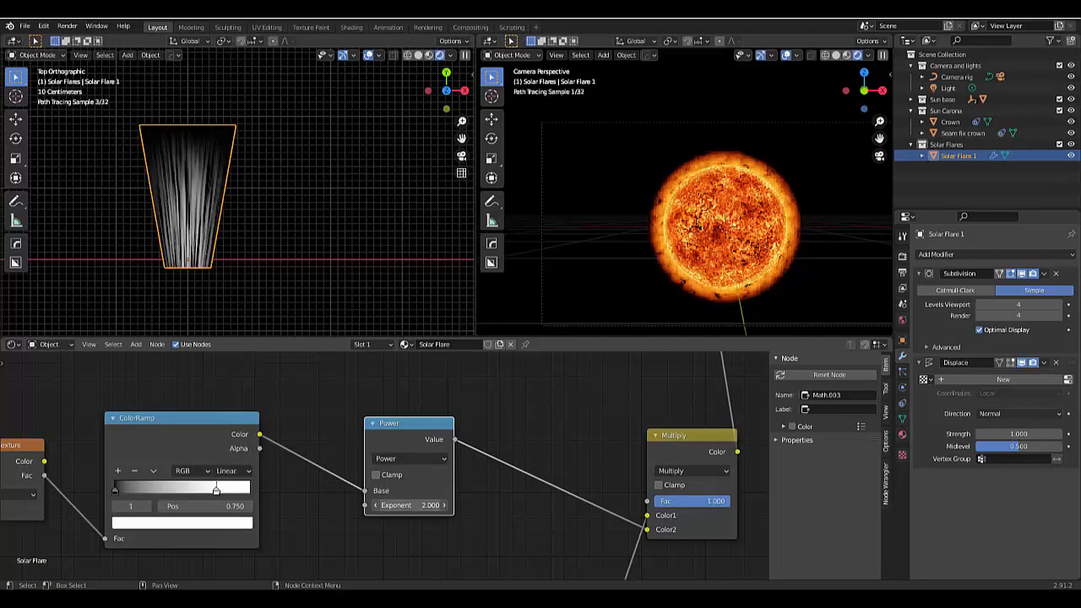
Enclose both gradient chains and their Multiply nodes in one frame labelled "Fade of flare"
scroll(412, 557, "down", 2)
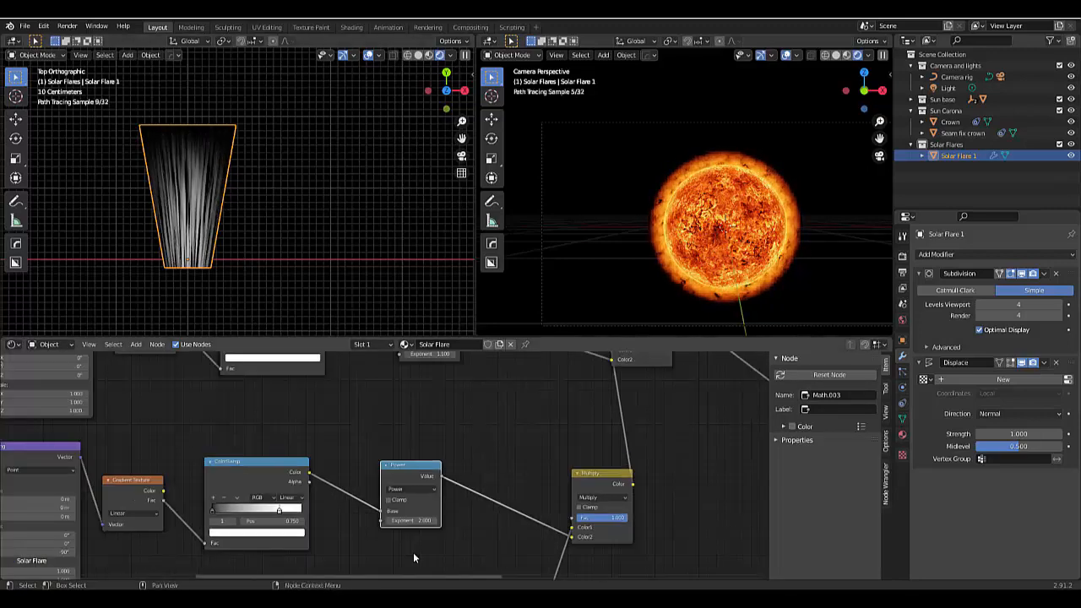
scroll(325, 489, "down", 4)
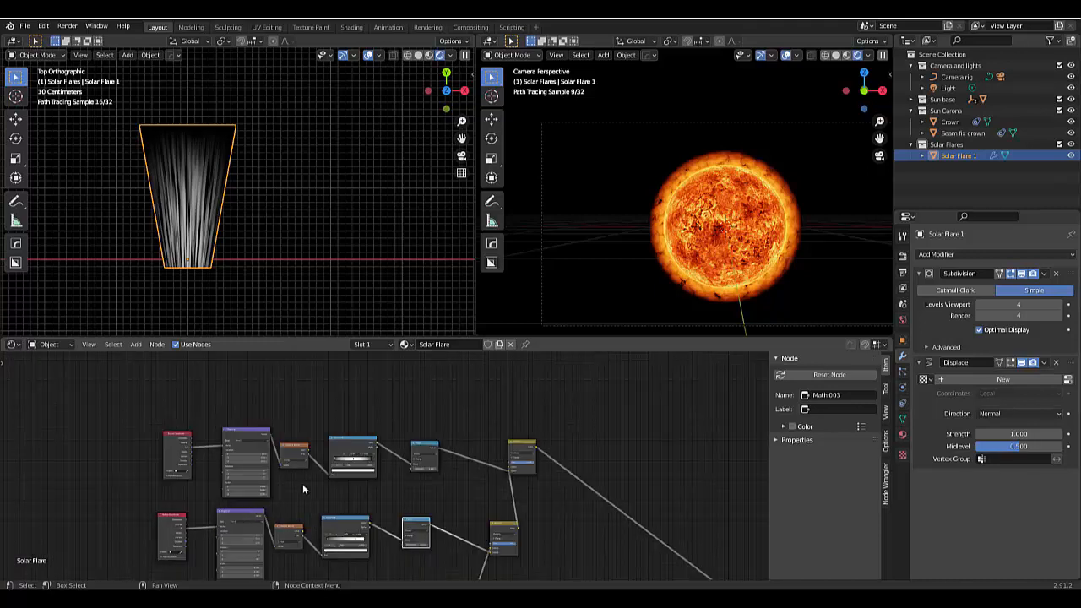
scroll(302, 488, "down", 3)
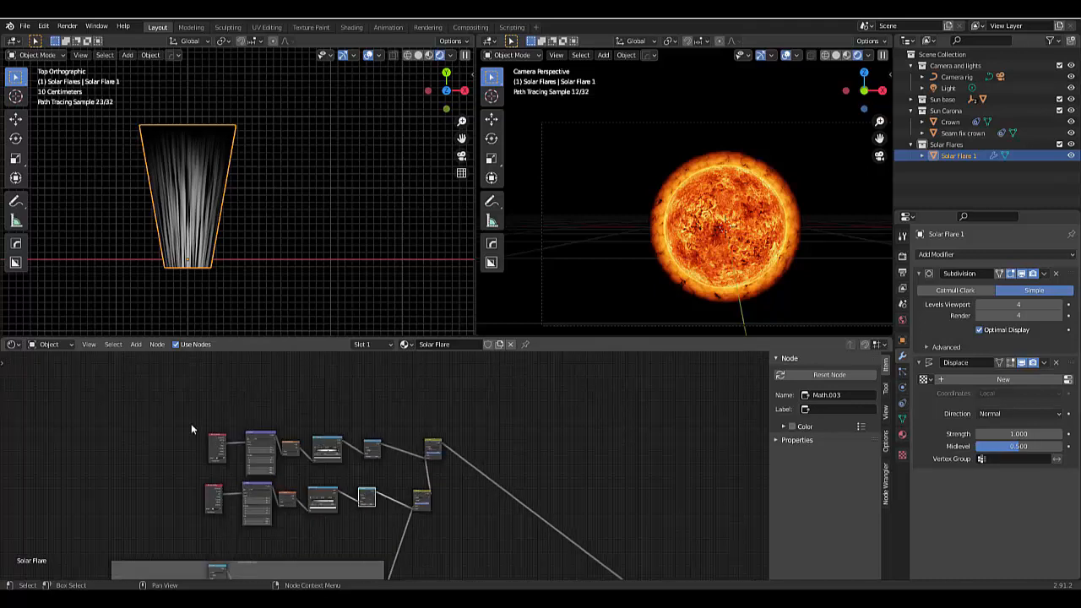
left_click_drag(158, 410, 486, 534)
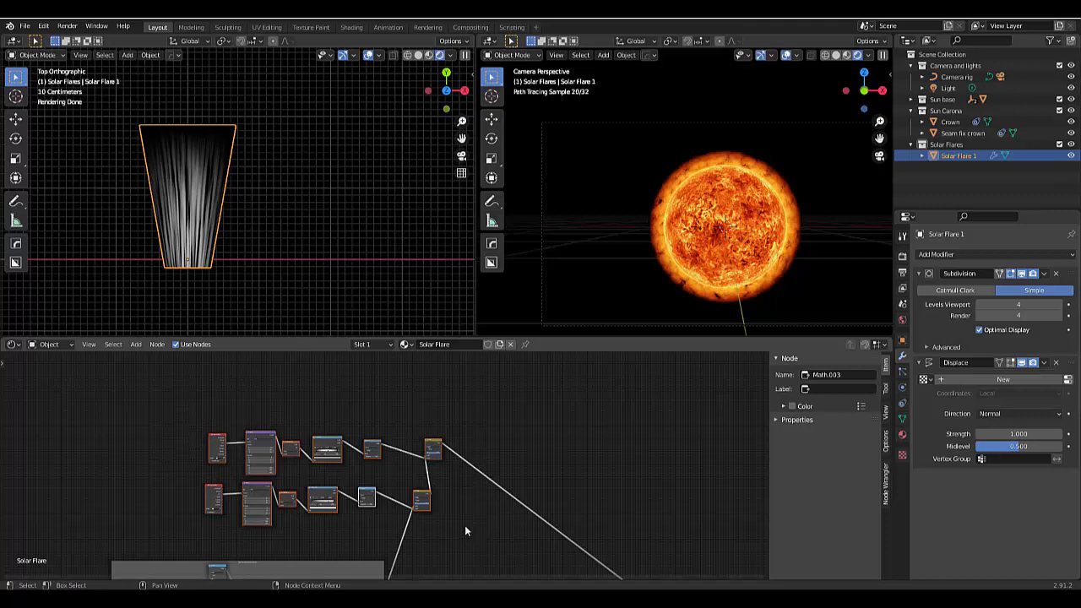
key("ctrl+j")
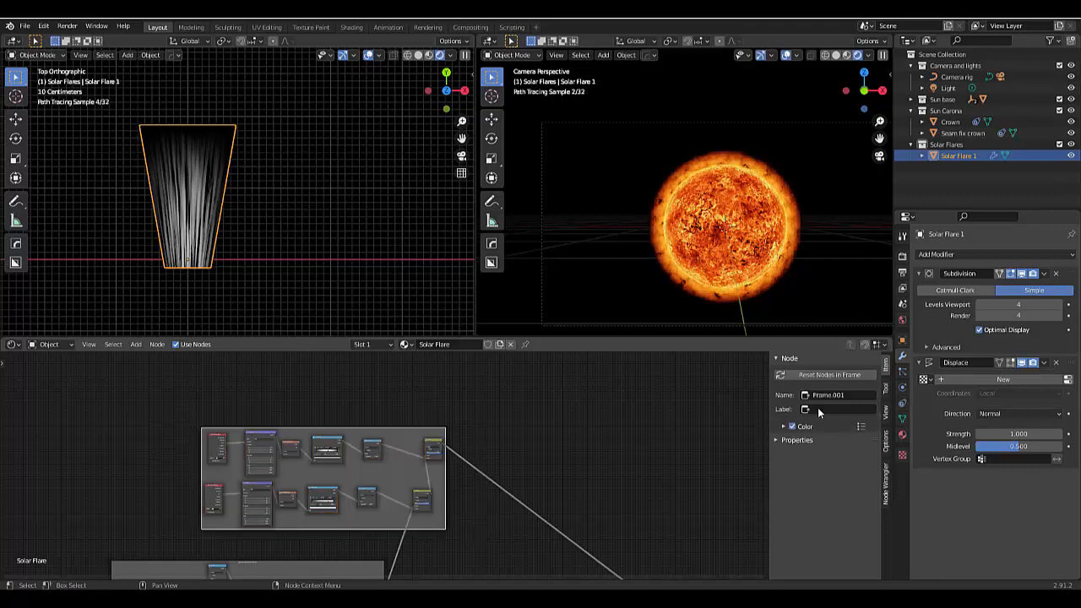
left_click(817, 410)
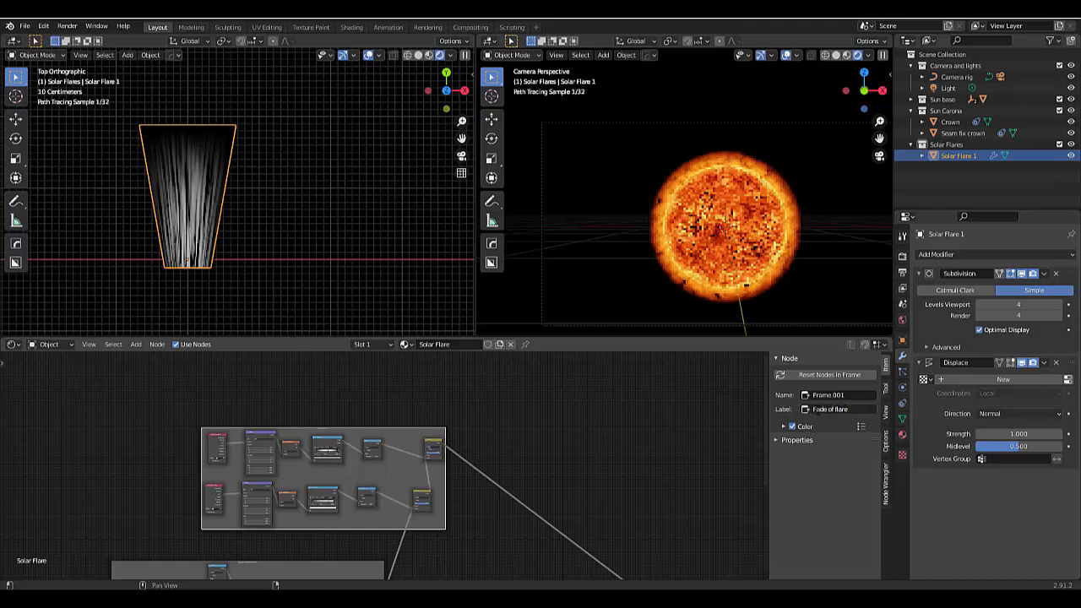
Reroute the fade-of-flare output from the Viewer to the Mix Shader's Fac input and connect the Mix Shader to the Material Output surface
key("Return")
scroll(334, 440, "up", 2)
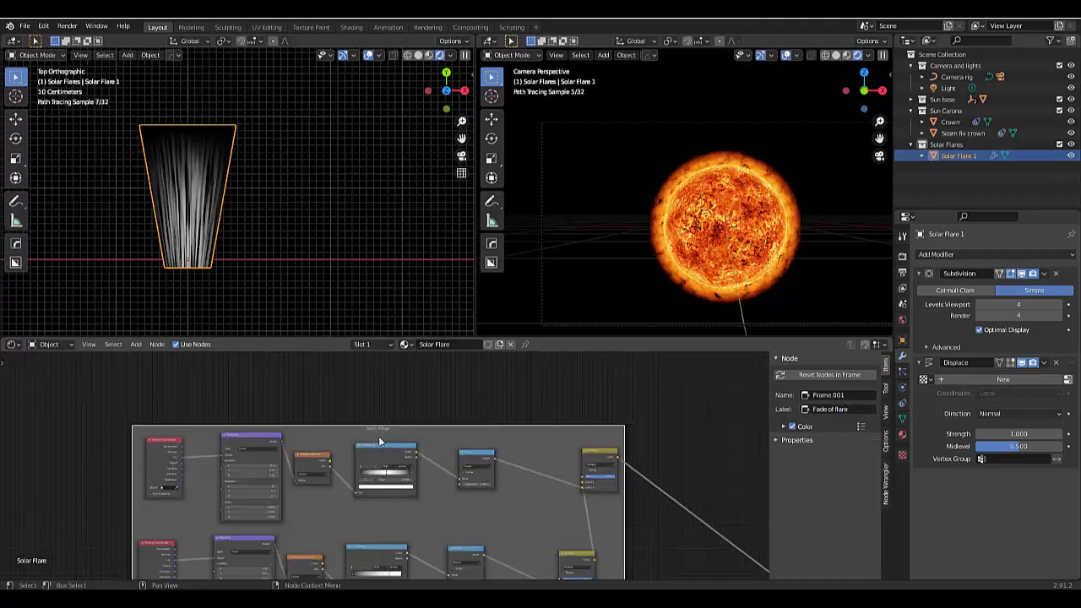
scroll(377, 433, "up", 1)
scroll(436, 487, "up", 1)
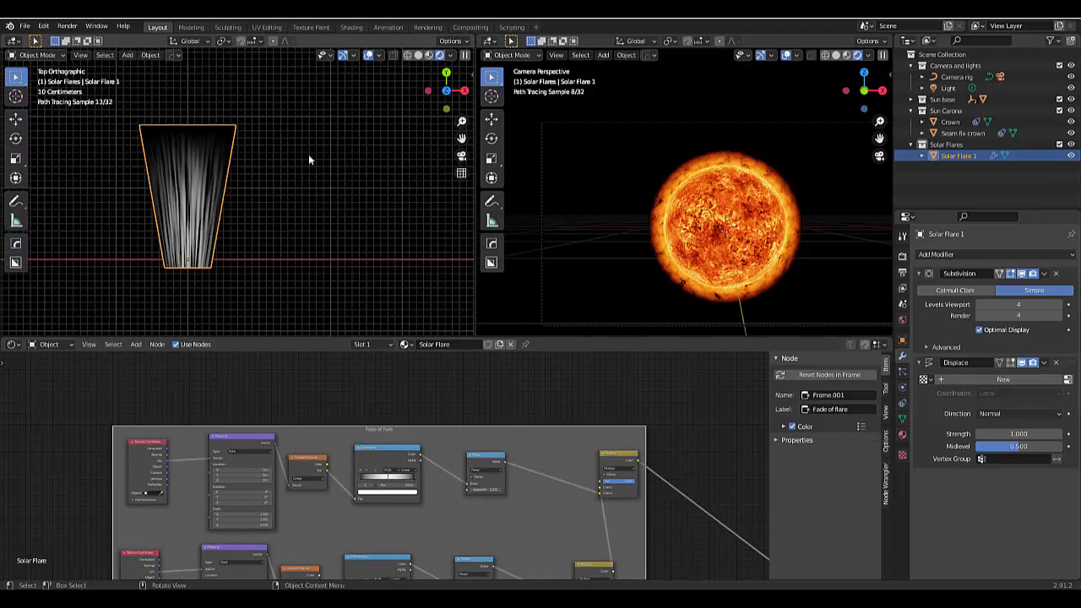
scroll(276, 499, "down", 6)
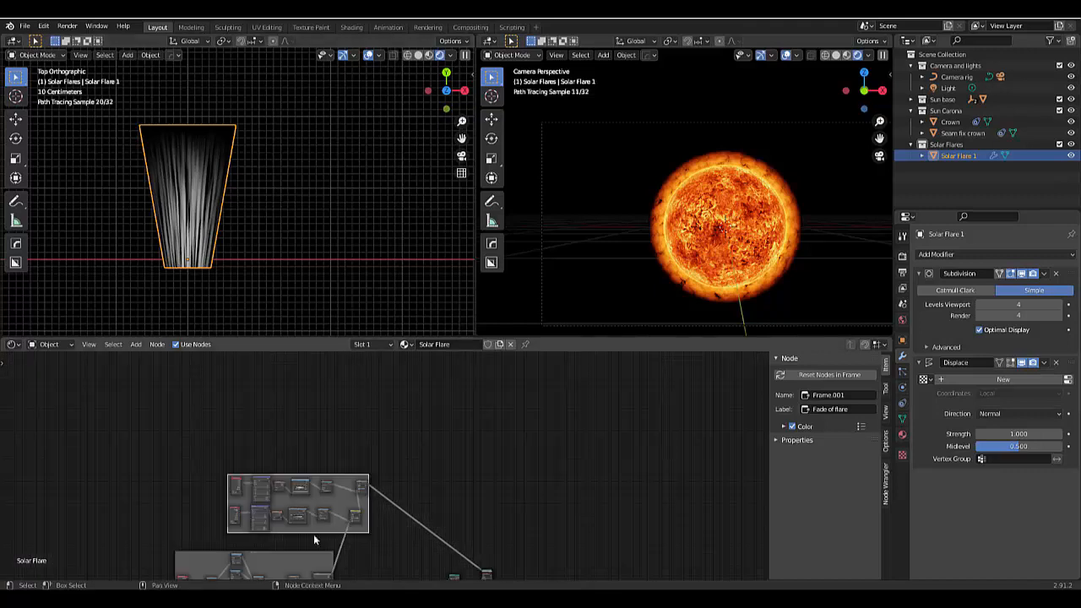
scroll(314, 535, "down", 3)
scroll(398, 554, "up", 3)
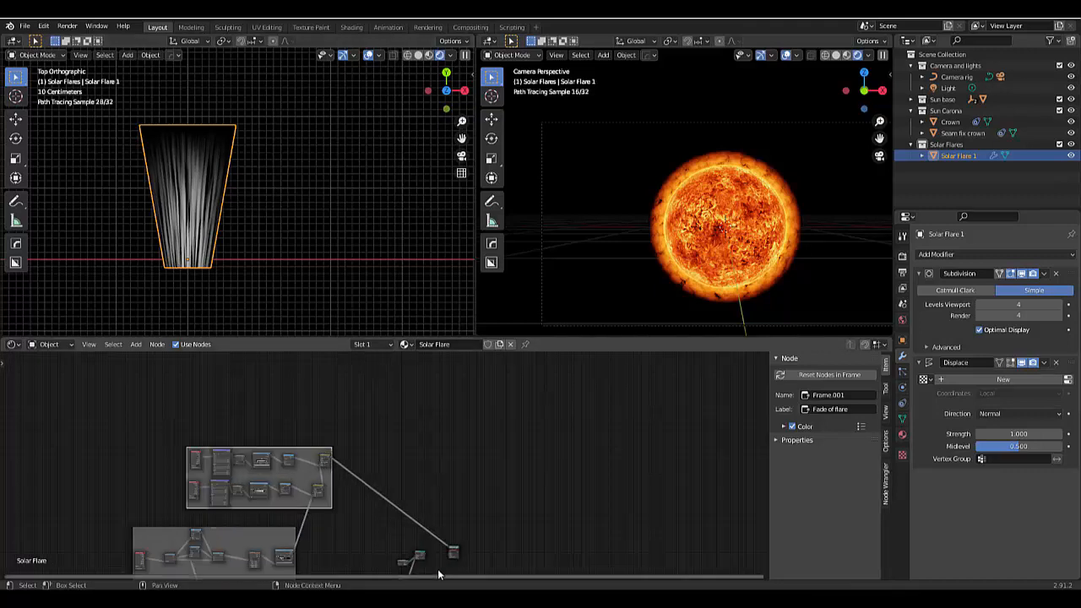
scroll(439, 570, "up", 8)
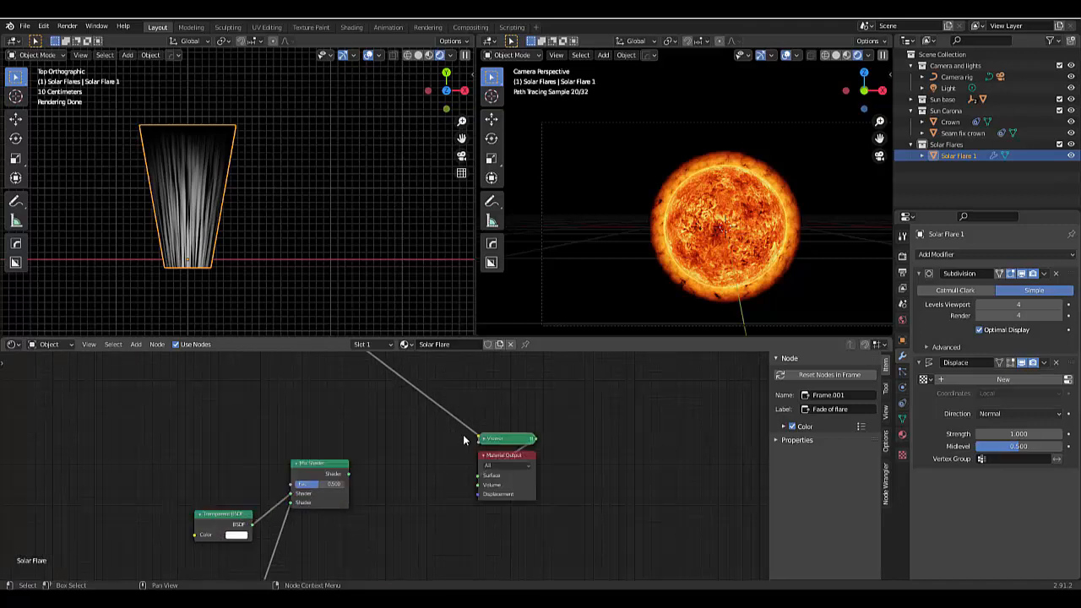
scroll(477, 435, "up", 1)
left_click_drag(482, 434, 278, 481)
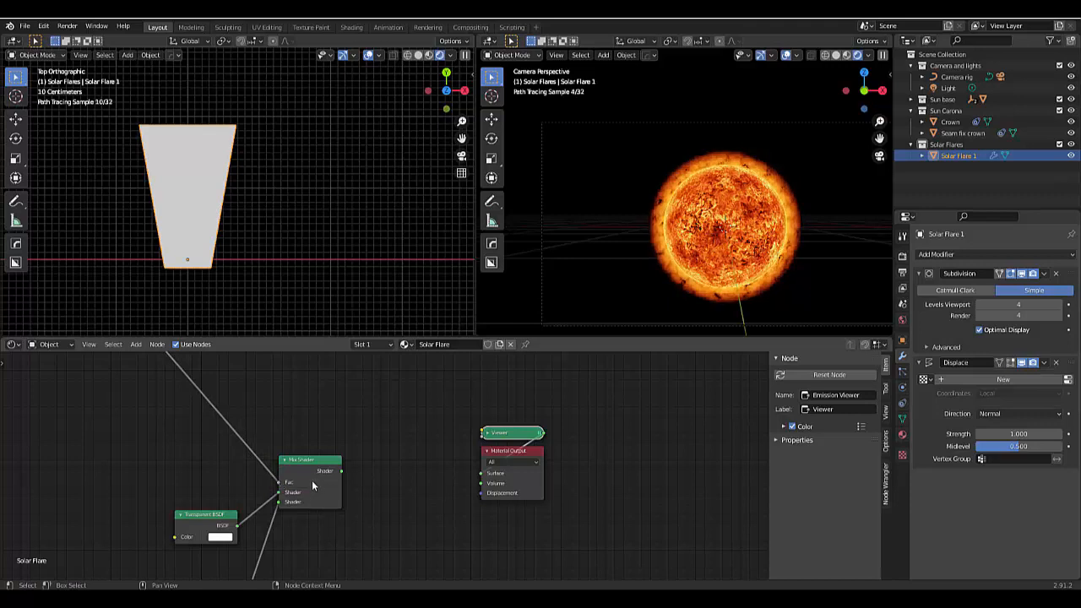
left_click(311, 481, "ctrl+shift")
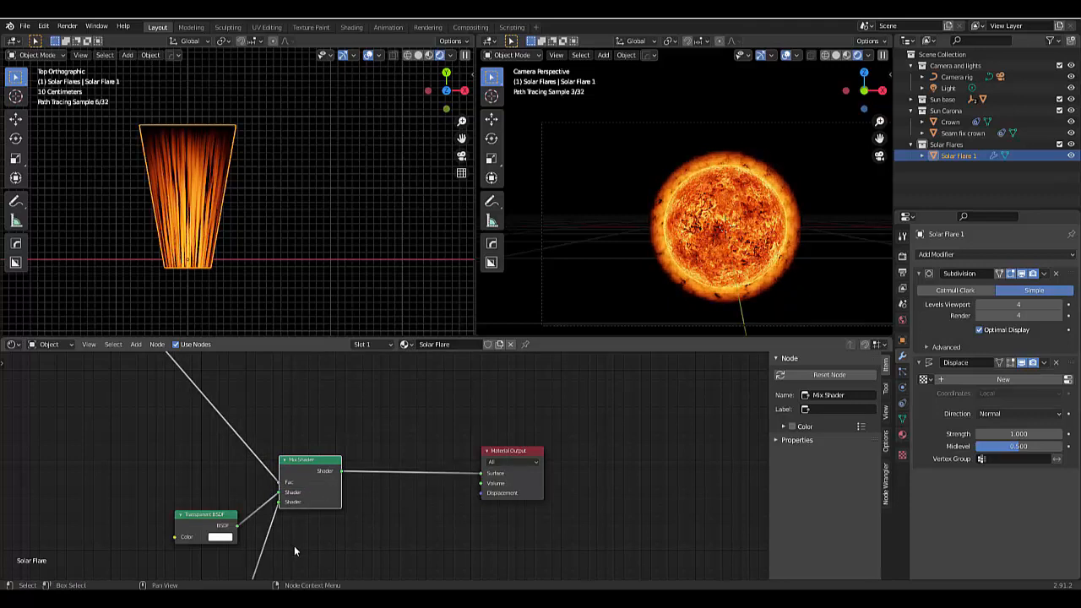
Set the flare's Emission strength to 10
scroll(297, 498, "down", 5)
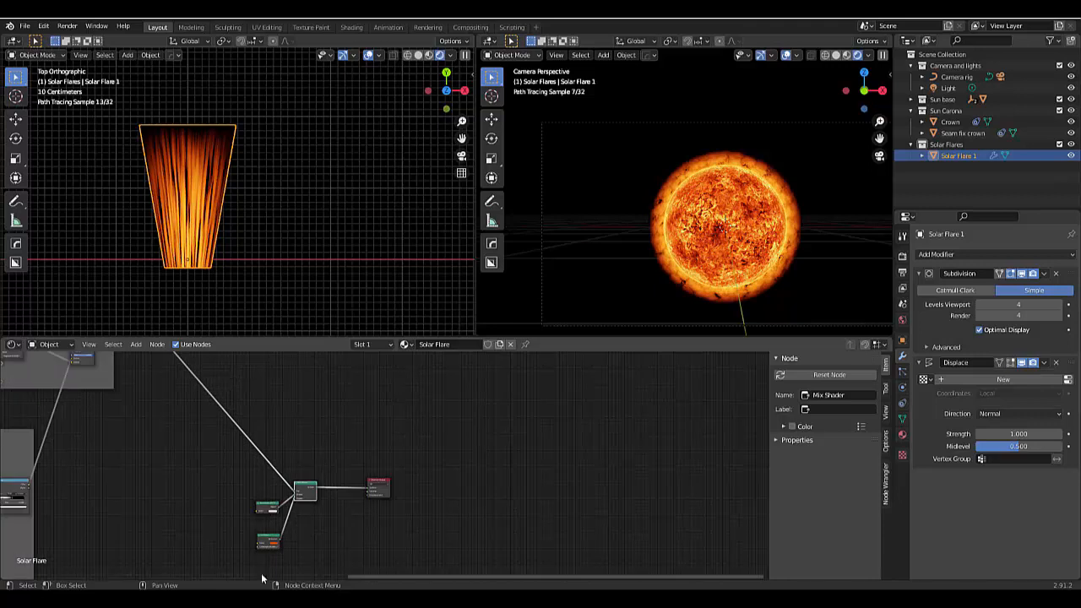
scroll(269, 546, "up", 6)
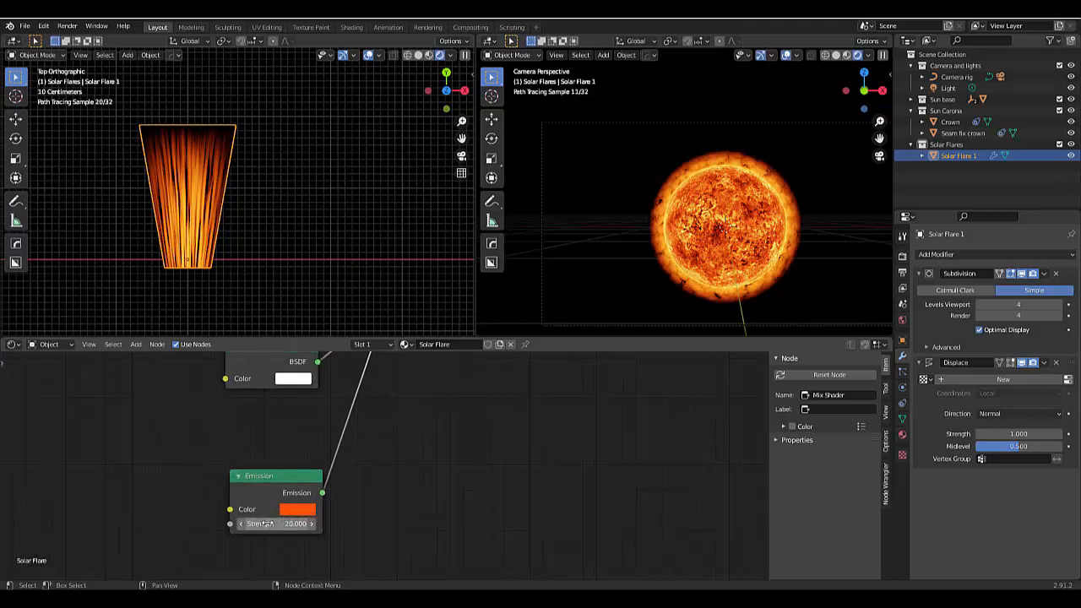
scroll(265, 524, "up", 2)
left_click(301, 524)
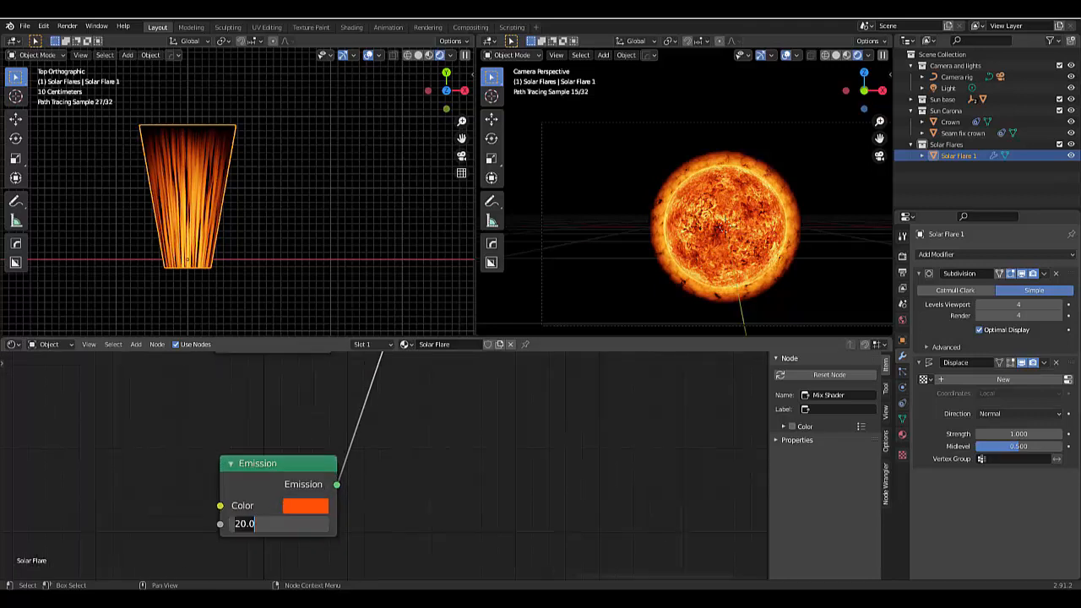
type("10")
key("Return")
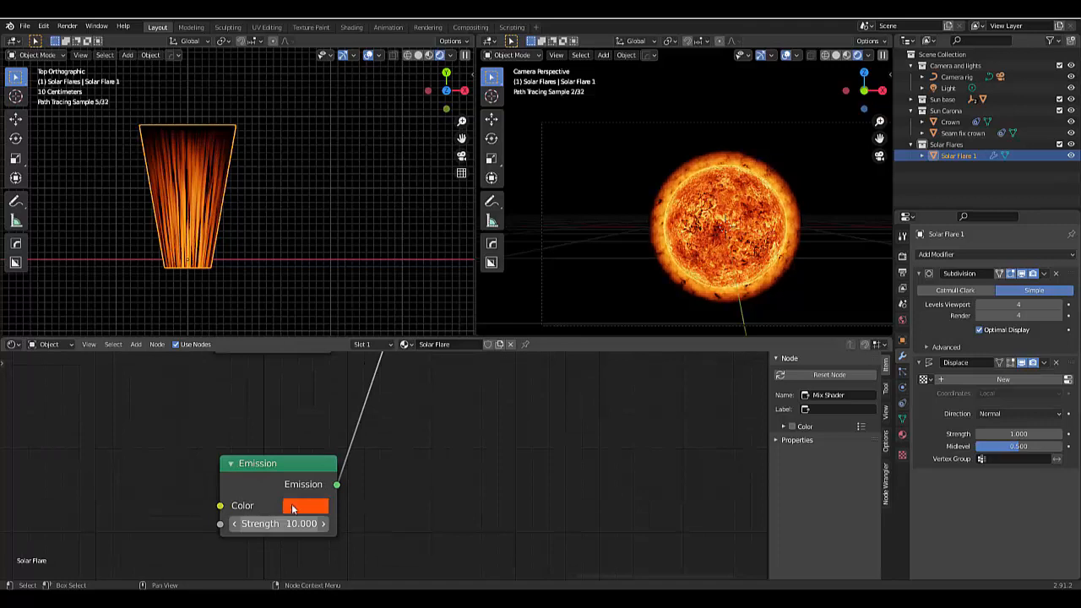
Change the flare's Emission color to a yellowish orange with hue 0.091 and saturation 0.869
left_click(304, 505)
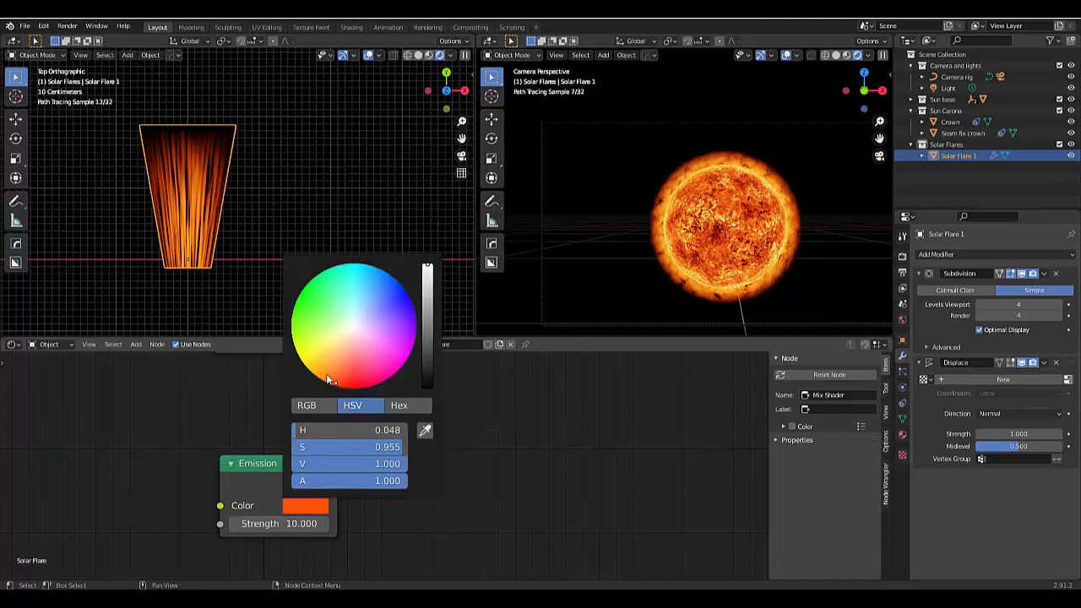
left_click(326, 373)
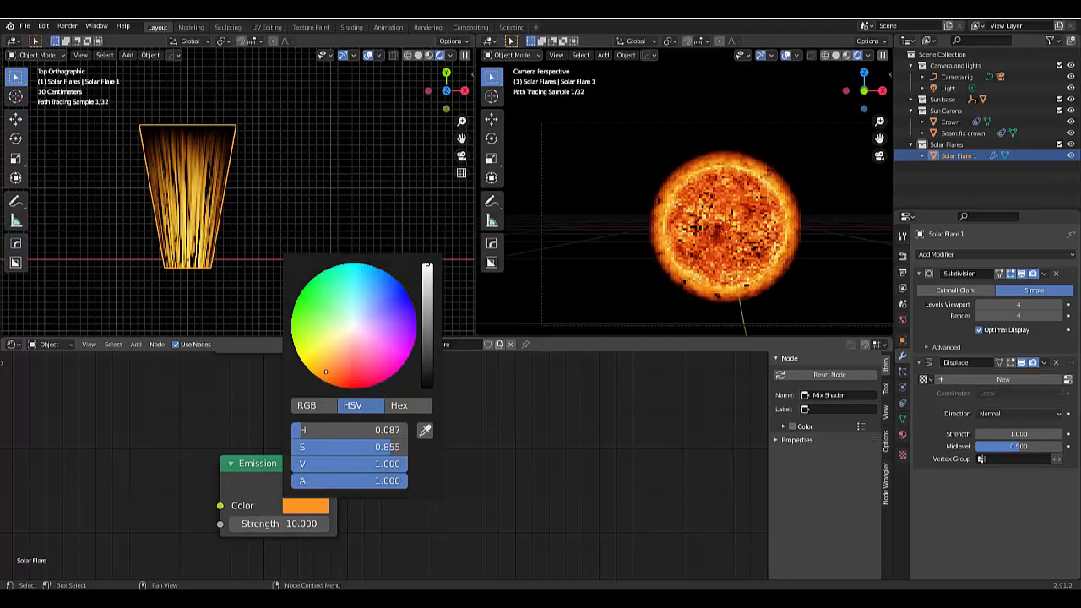
left_click(328, 371)
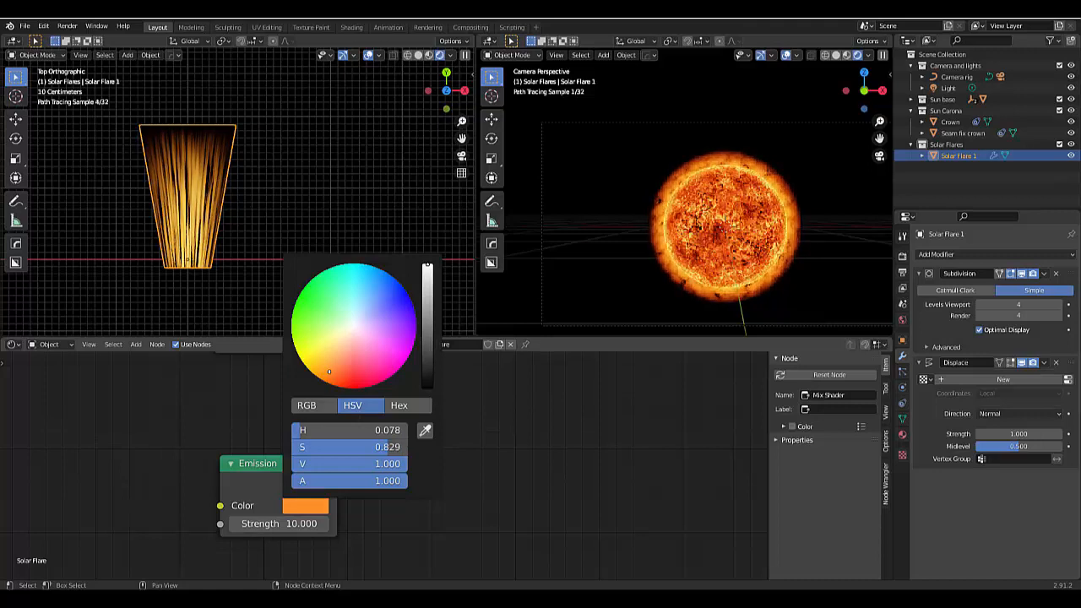
left_click(324, 371)
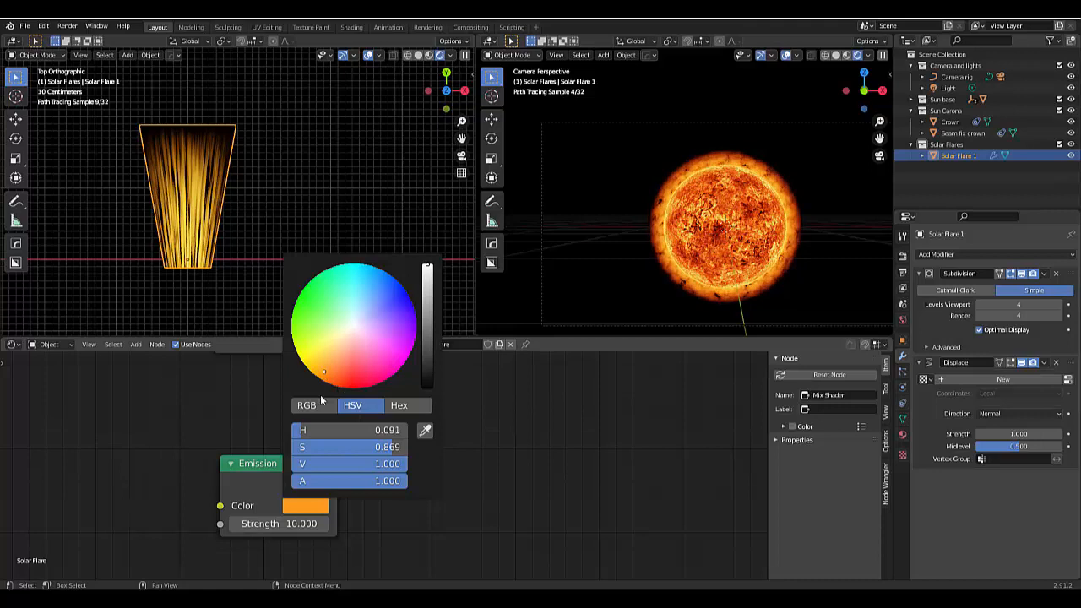
scroll(388, 477, "down", 4)
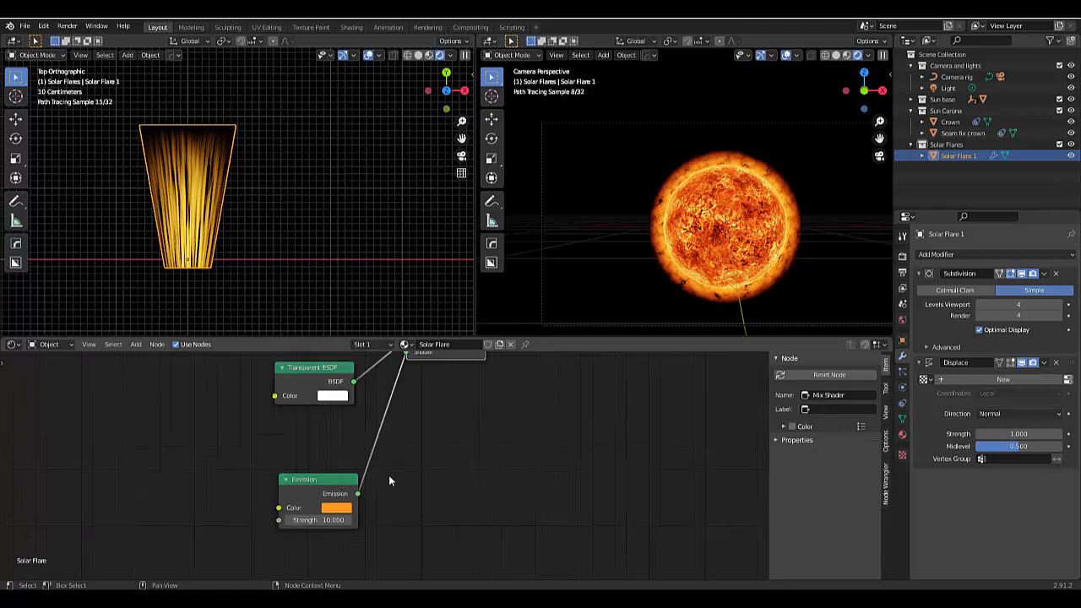
scroll(388, 477, "down", 6)
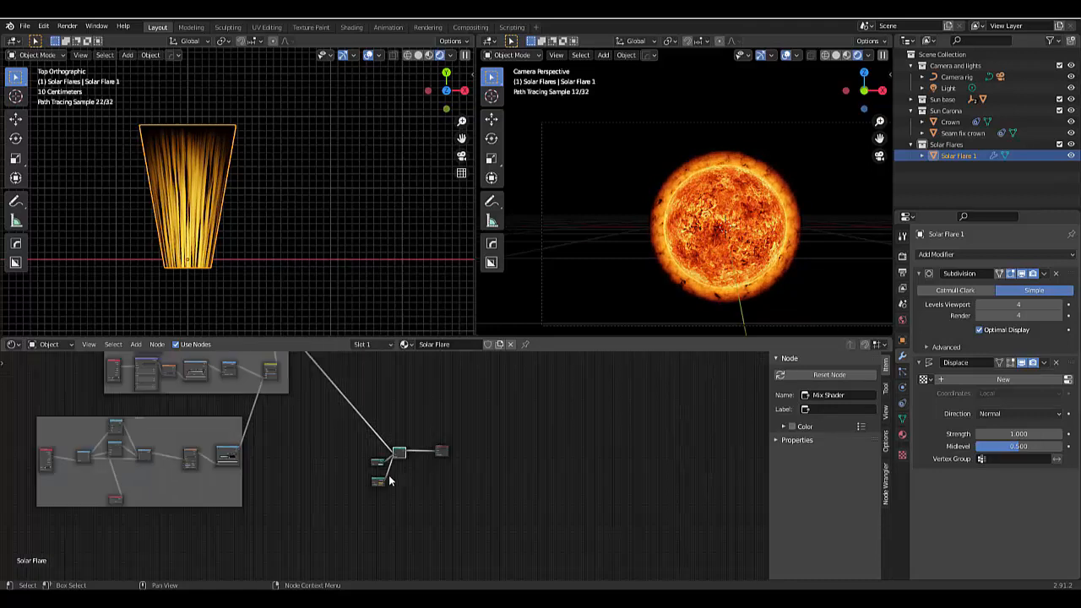
scroll(306, 477, "down", 1)
scroll(260, 423, "up", 1)
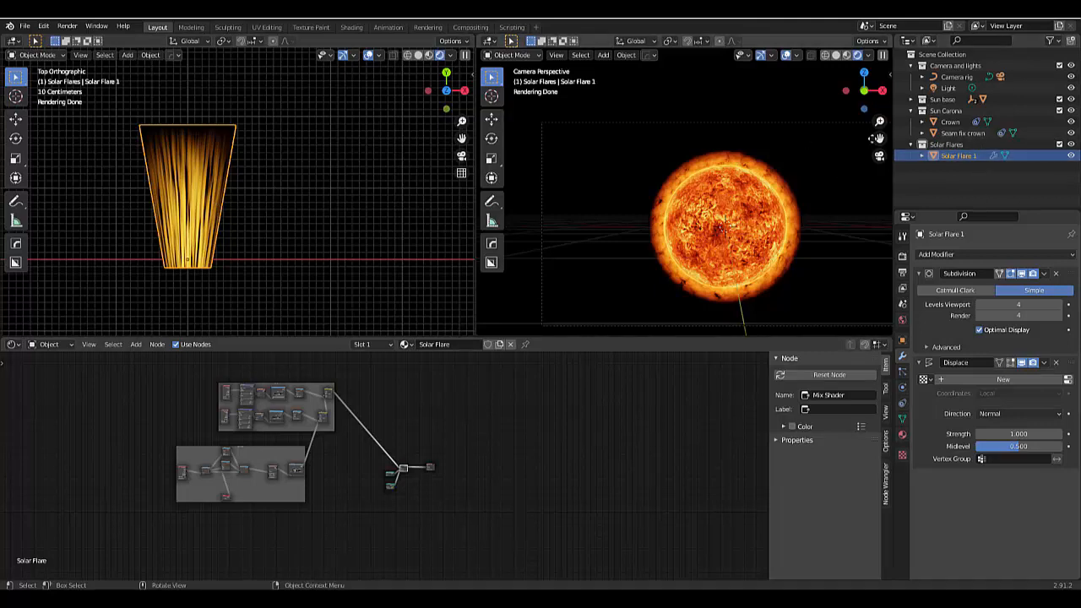
Switch the camera viewport to a front orthographic view in Solid shading and frame Solar Flare 1
left_click(878, 158)
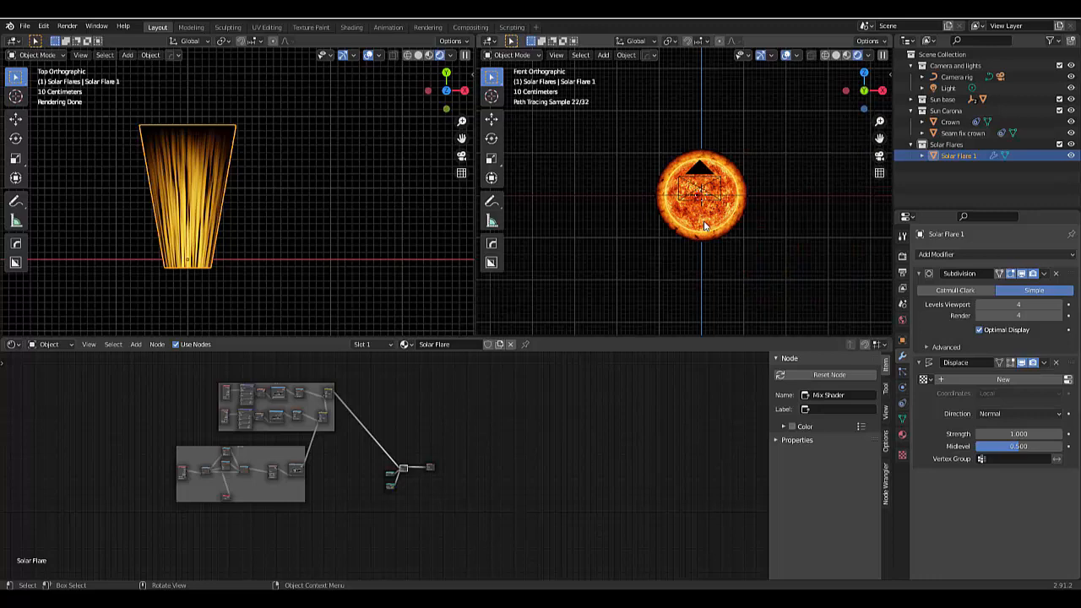
key("KP_Decimal")
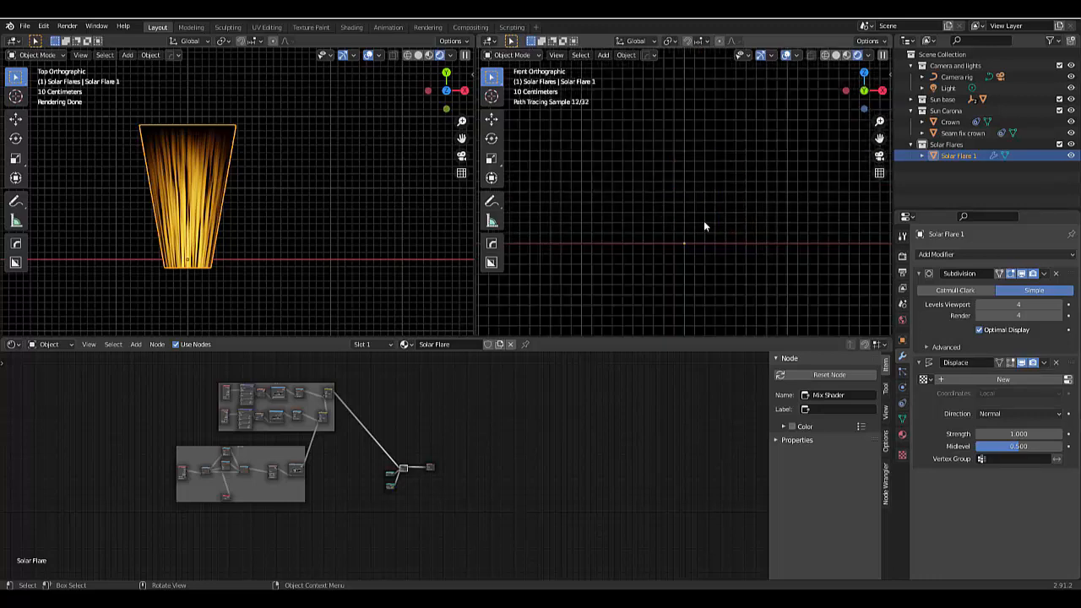
scroll(703, 220, "up", 5)
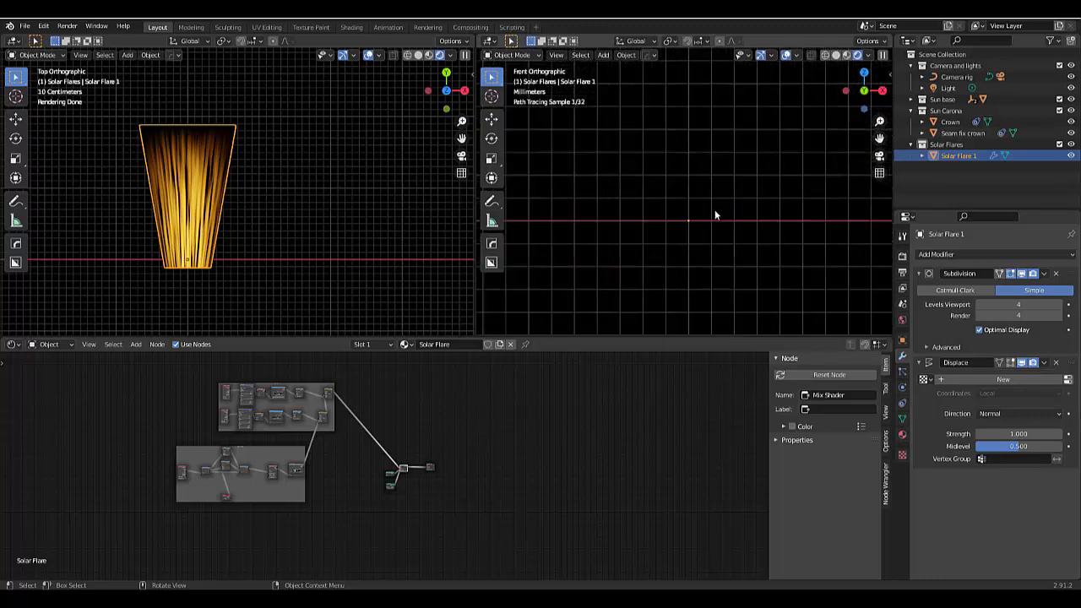
scroll(709, 211, "down", 3)
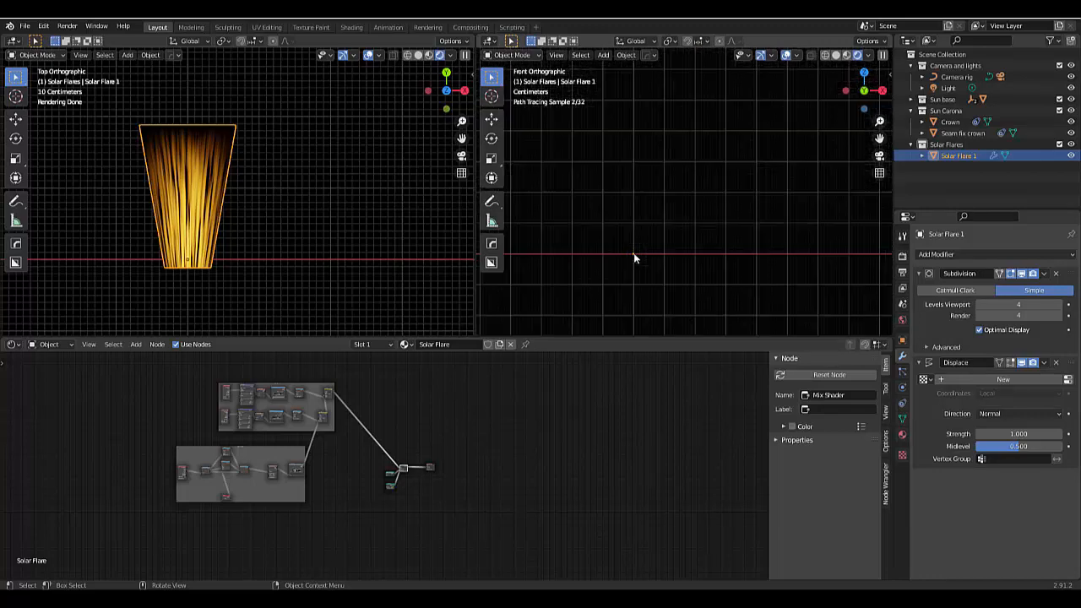
scroll(634, 259, "down", 2)
left_click(951, 146)
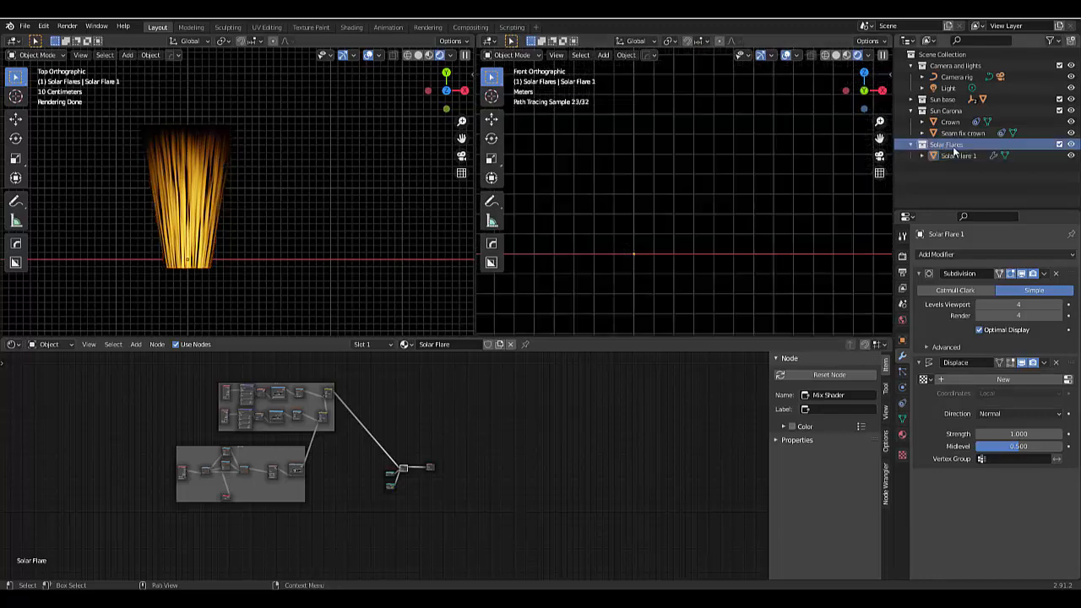
left_click(956, 157)
left_click(834, 55)
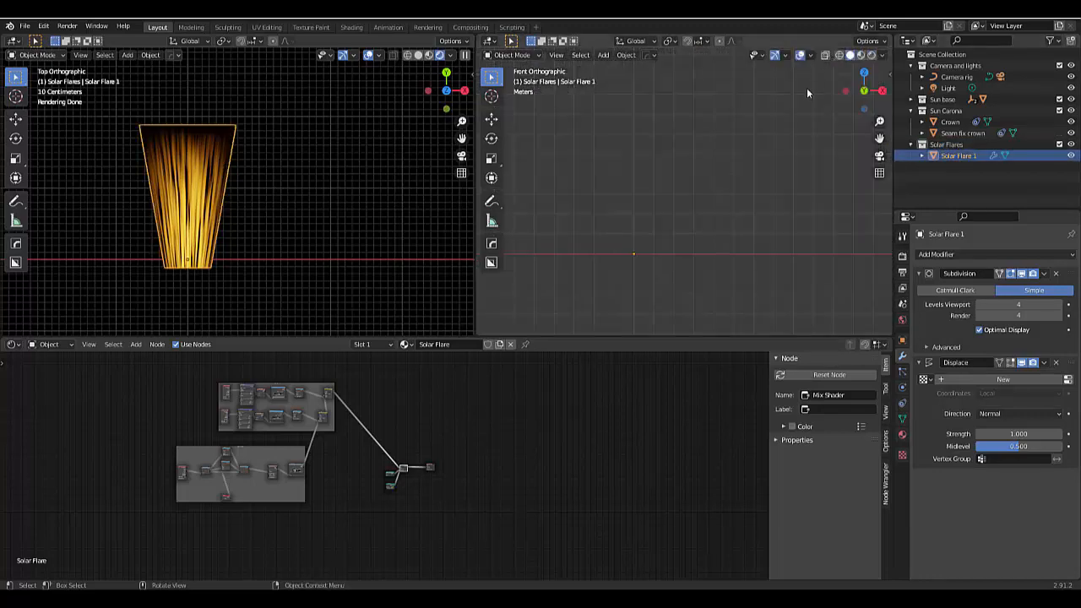
key("KP_Decimal")
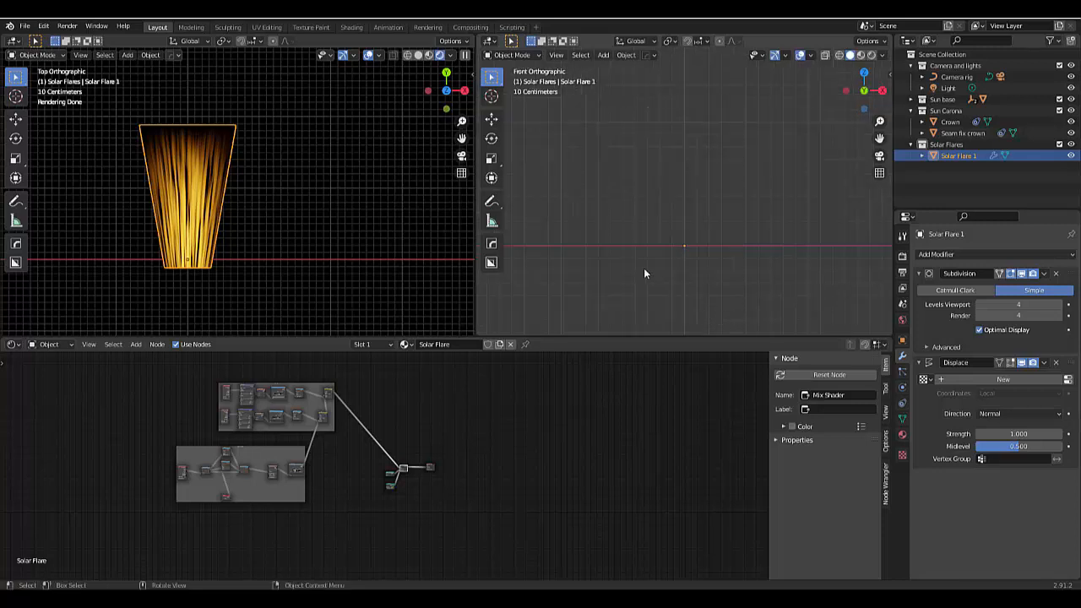
Examine the flare plane edge-on in the front orthographic view at several zoom levels
scroll(643, 272, "up", 3)
scroll(252, 204, "down", 1)
scroll(739, 225, "down", 2)
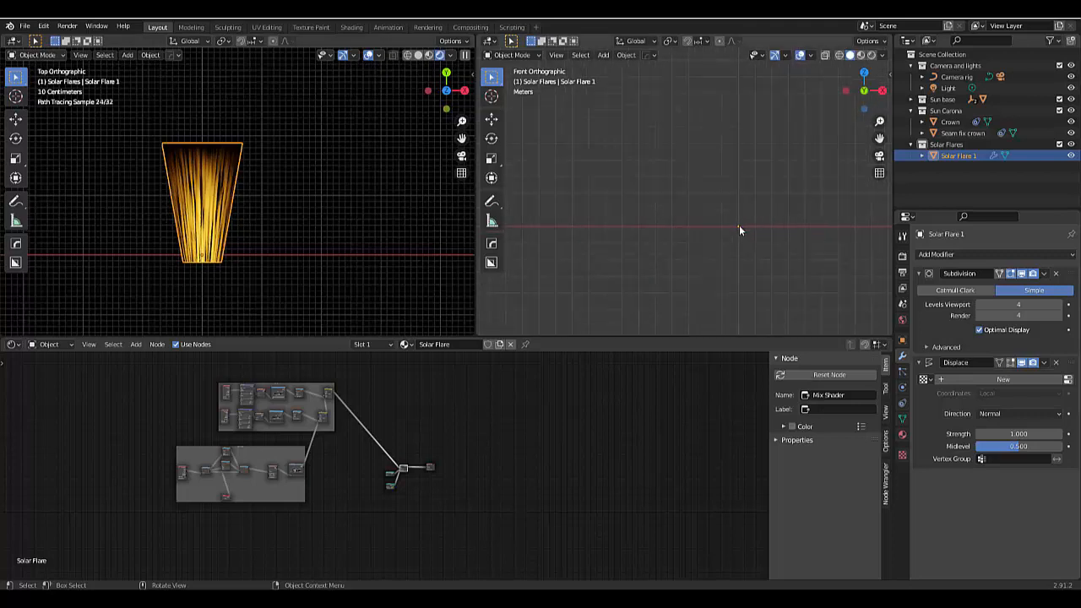
scroll(738, 224, "down", 2)
middle_click_drag(579, 243, 722, 250, "shift")
scroll(827, 252, "up", 15)
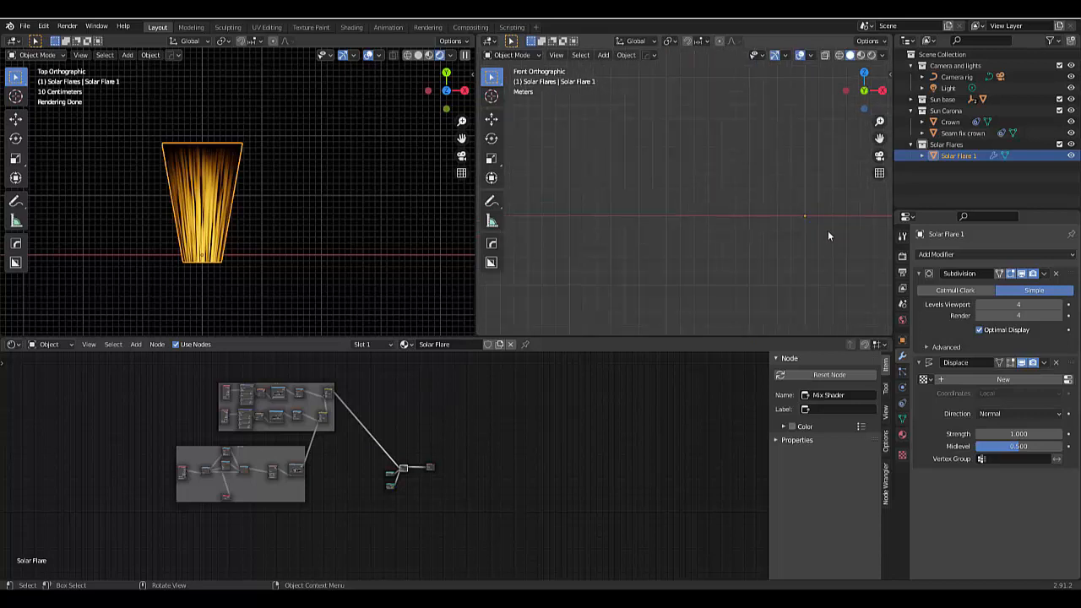
scroll(724, 235, "up", 5)
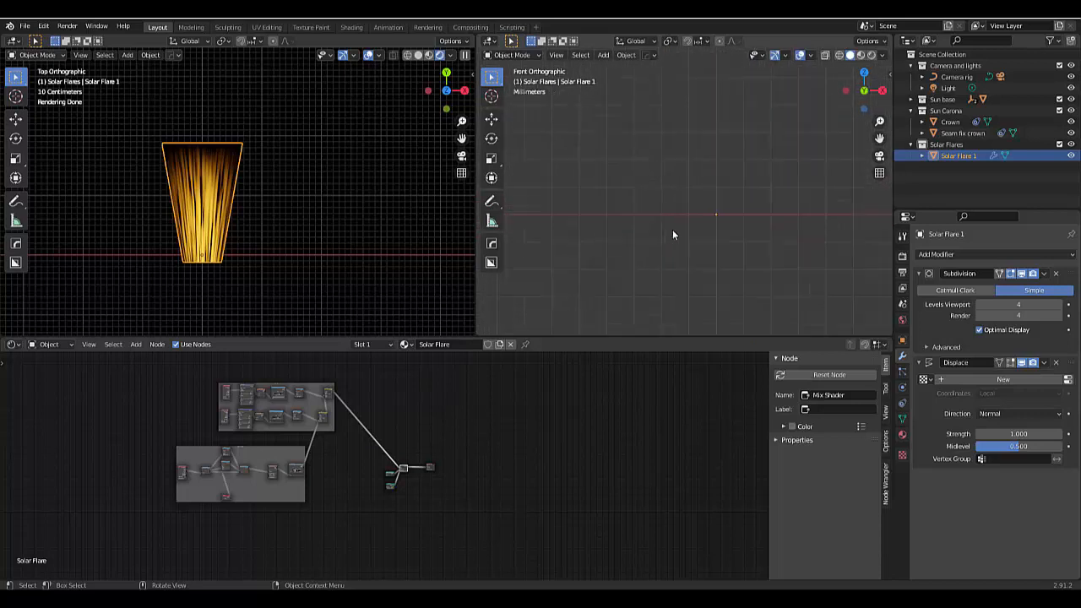
middle_click_drag(780, 218, 755, 284, "shift")
scroll(755, 283, "down", 3)
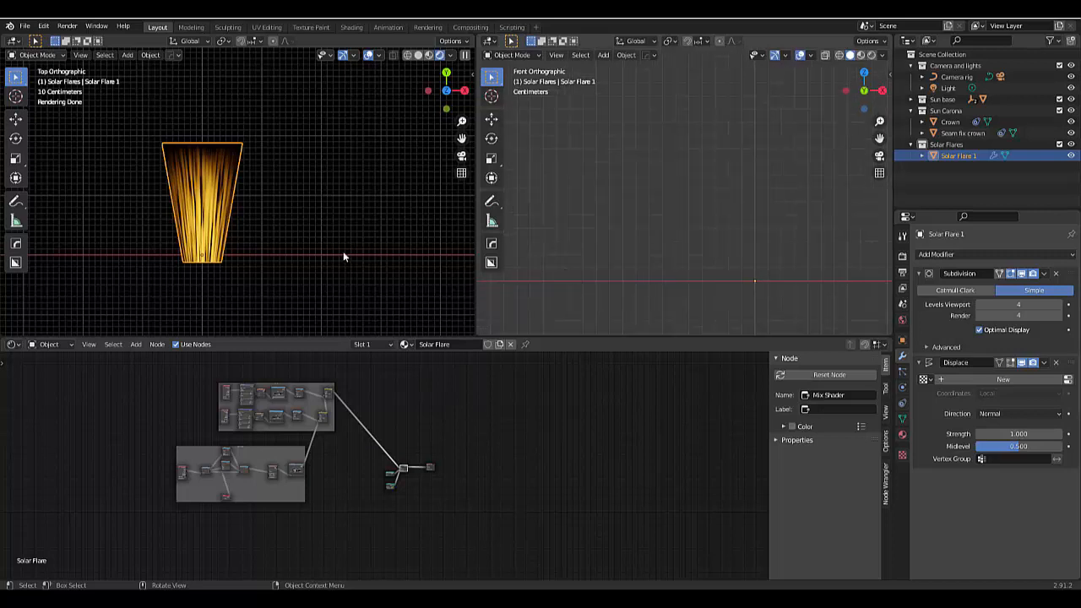
Set the top-view viewport to Solid shading and orbit it to a low perspective view of the flare plane
left_click(326, 231)
middle_click_drag(326, 231, 391, 206)
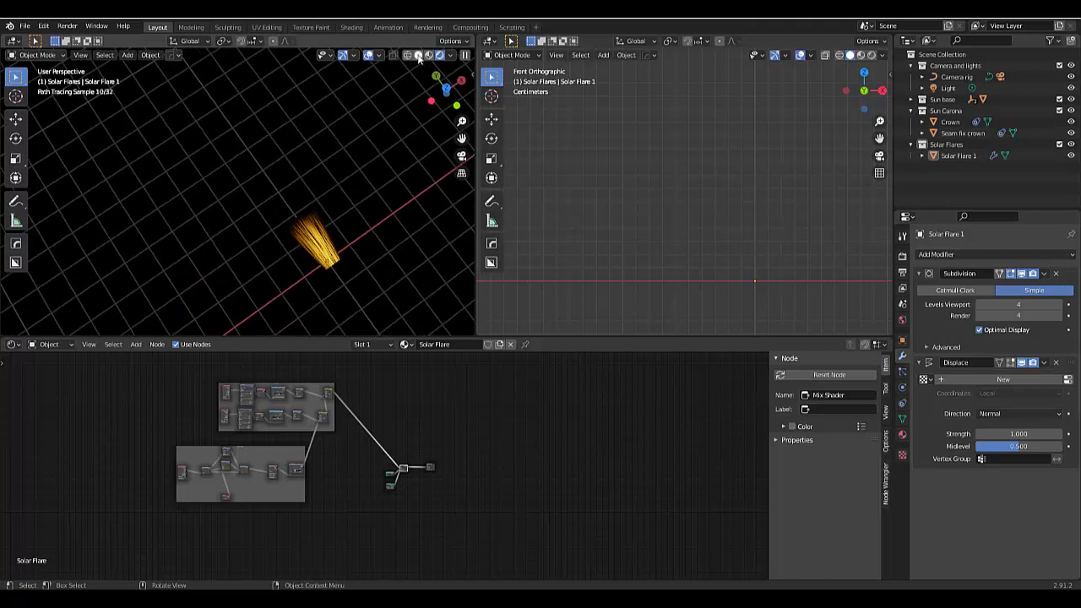
left_click(417, 56)
scroll(318, 260, "down", 2)
scroll(329, 270, "up", 10)
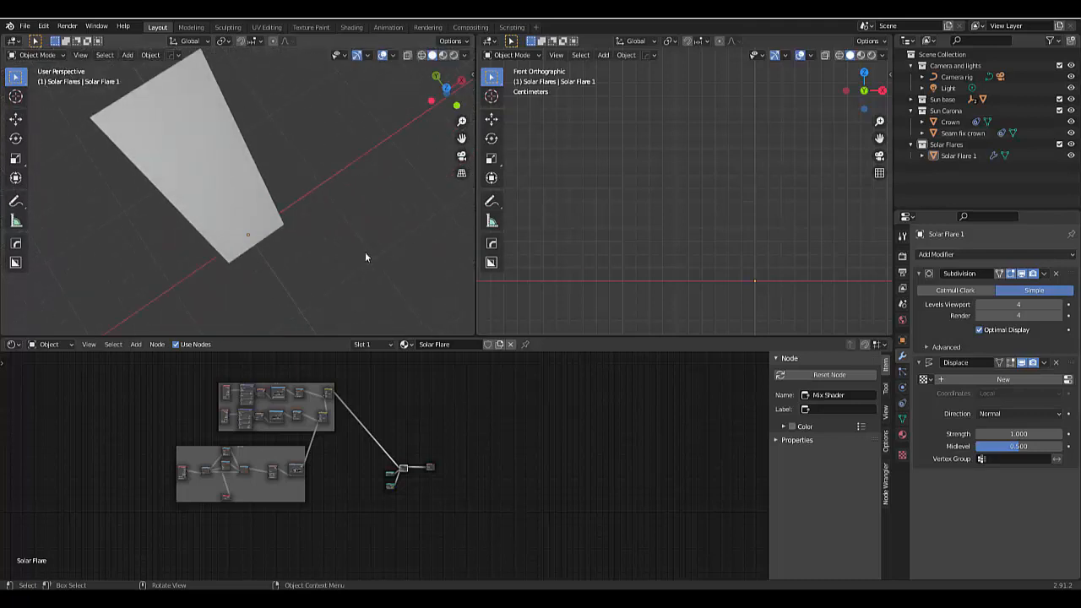
middle_click_drag(365, 256, 334, 167)
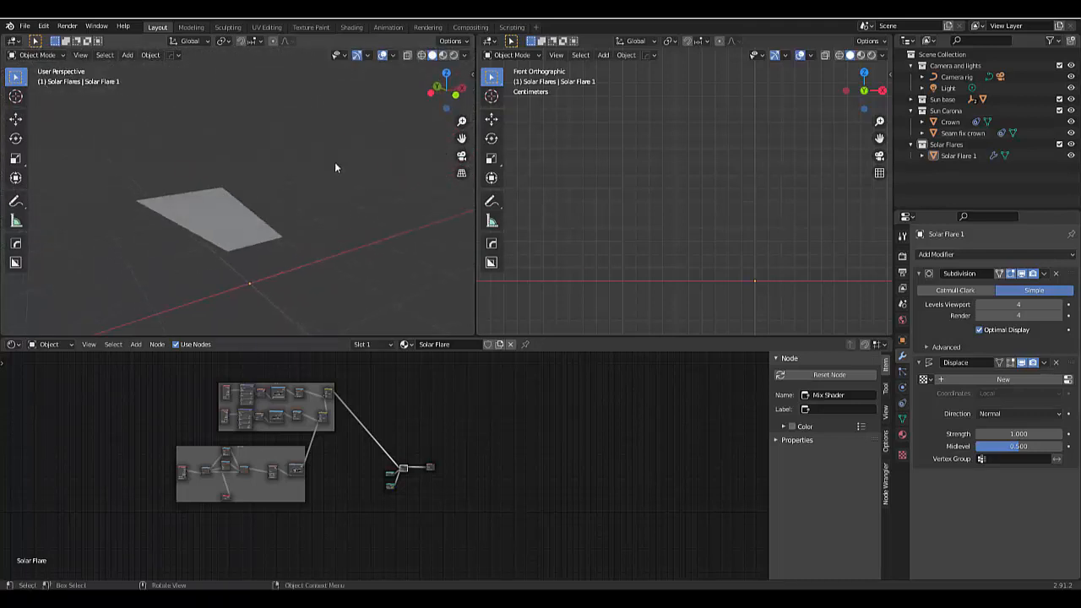
scroll(244, 255, "down", 5)
scroll(240, 247, "up", 5)
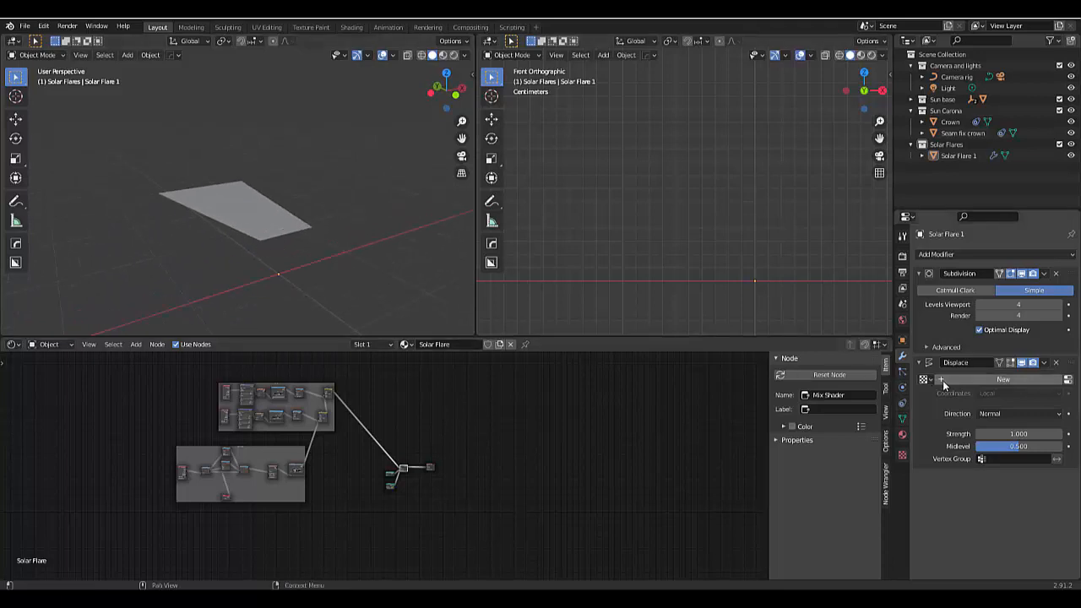
Create a new texture for Solar Flare 1's Displace modifier and set its type to Clouds
left_click(1000, 380)
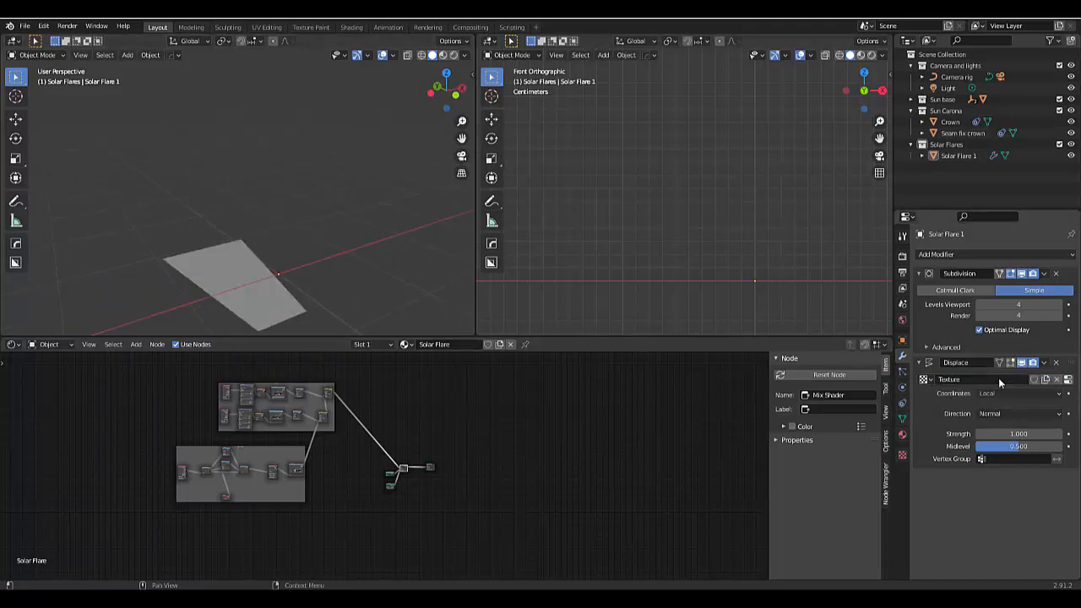
left_click(901, 456)
left_click(983, 288)
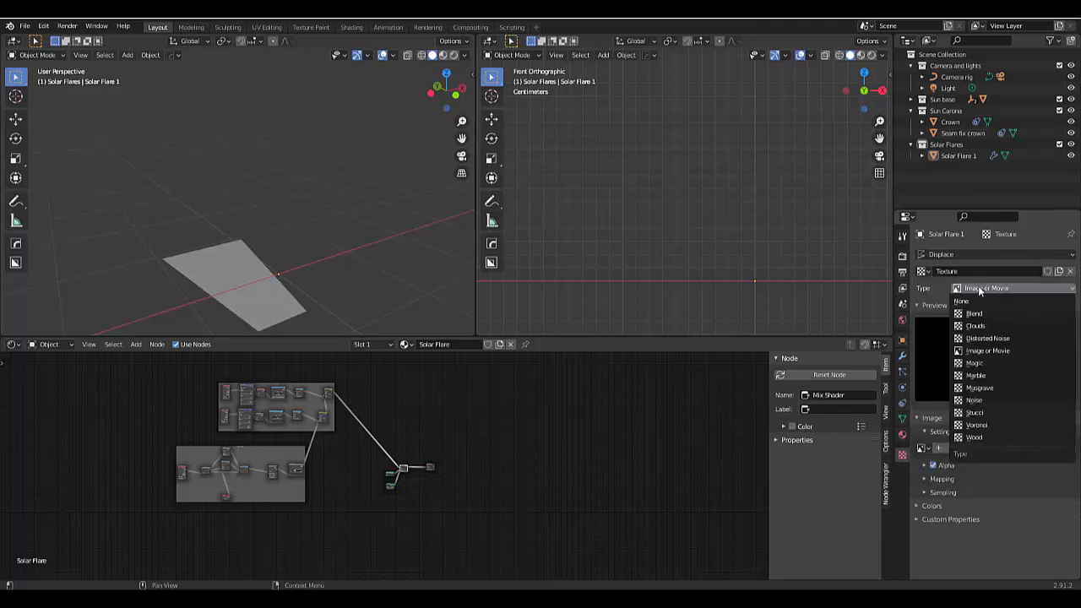
left_click(990, 325)
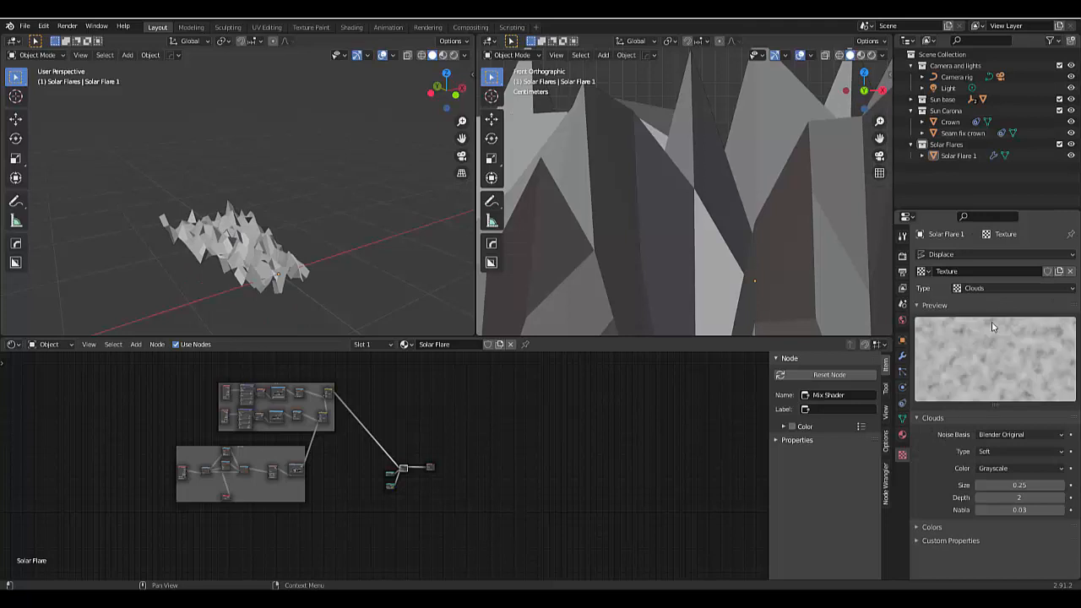
middle_click_drag(253, 253, 249, 320)
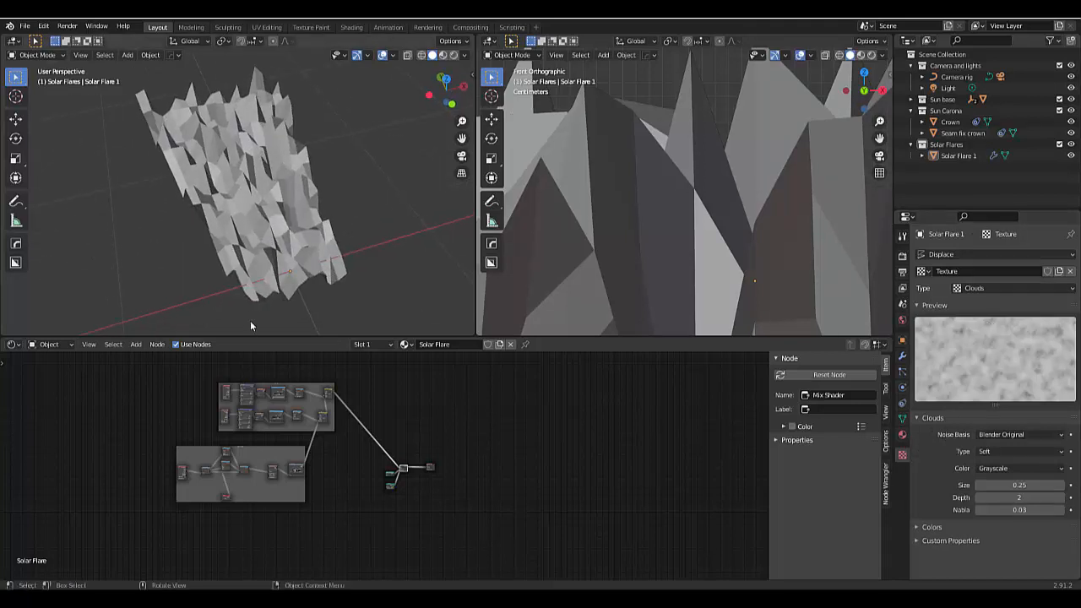
Switch the perspective viewport to Rendered shading and orbit the front orthographic viewport to an angled perspective view of the displaced flare
left_click(453, 56)
scroll(629, 186, "down", 5)
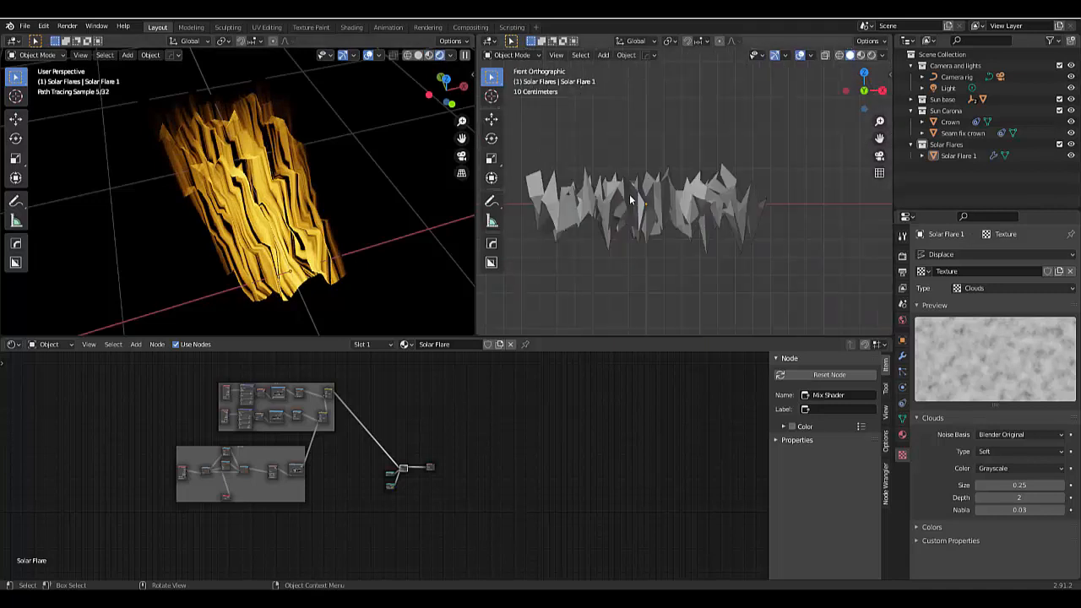
middle_click_drag(629, 194, 649, 243)
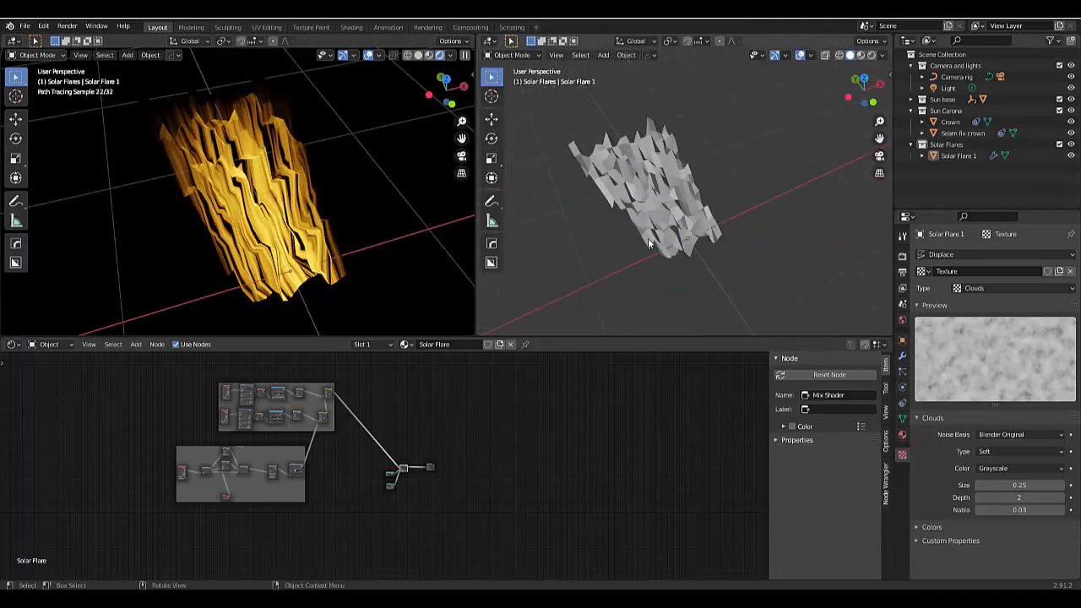
scroll(663, 192, "up", 2)
right_click(663, 192)
key("Escape")
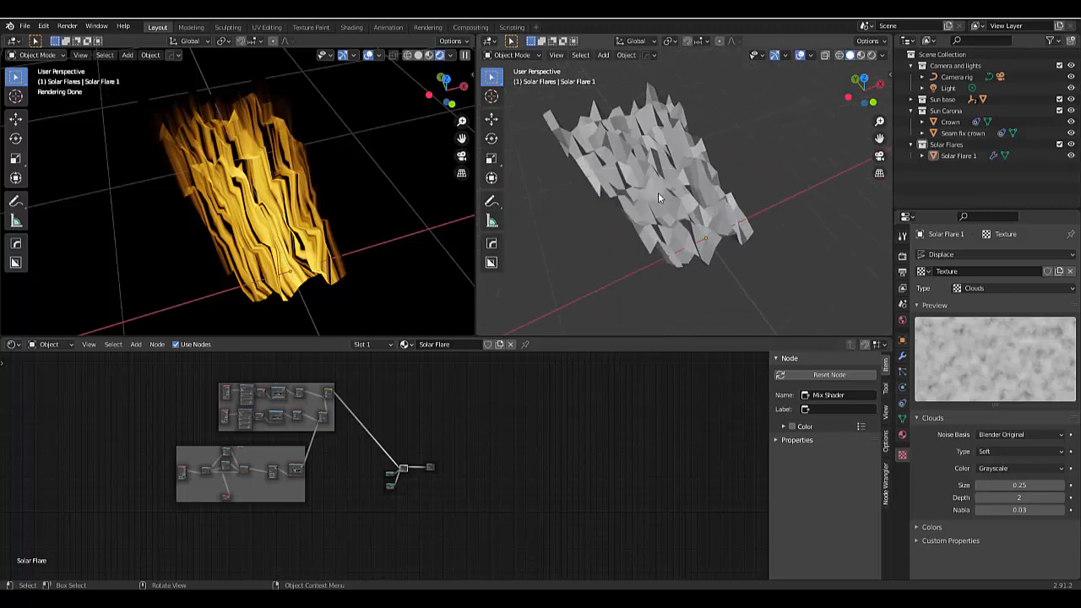
middle_click_drag(273, 258, 716, 368)
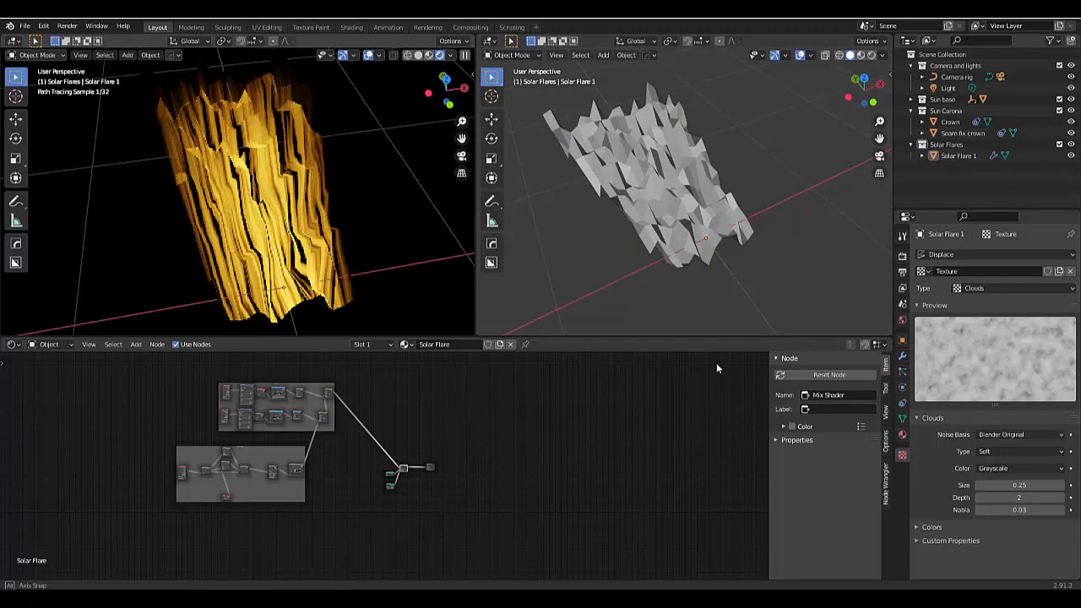
Set the displacement Clouds texture's size to 0.30
left_click(901, 355)
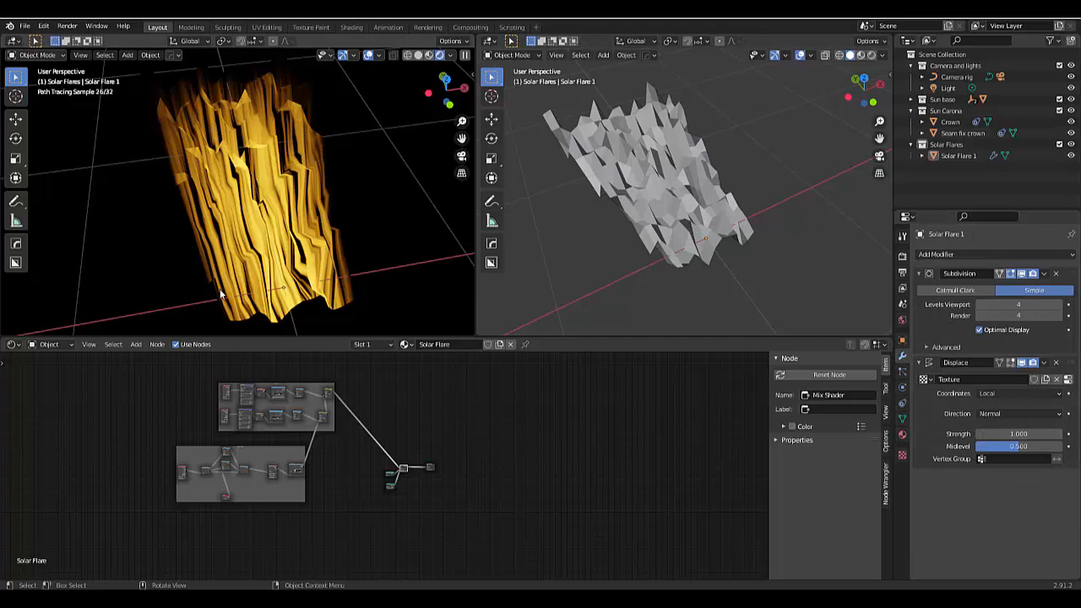
left_click(901, 454)
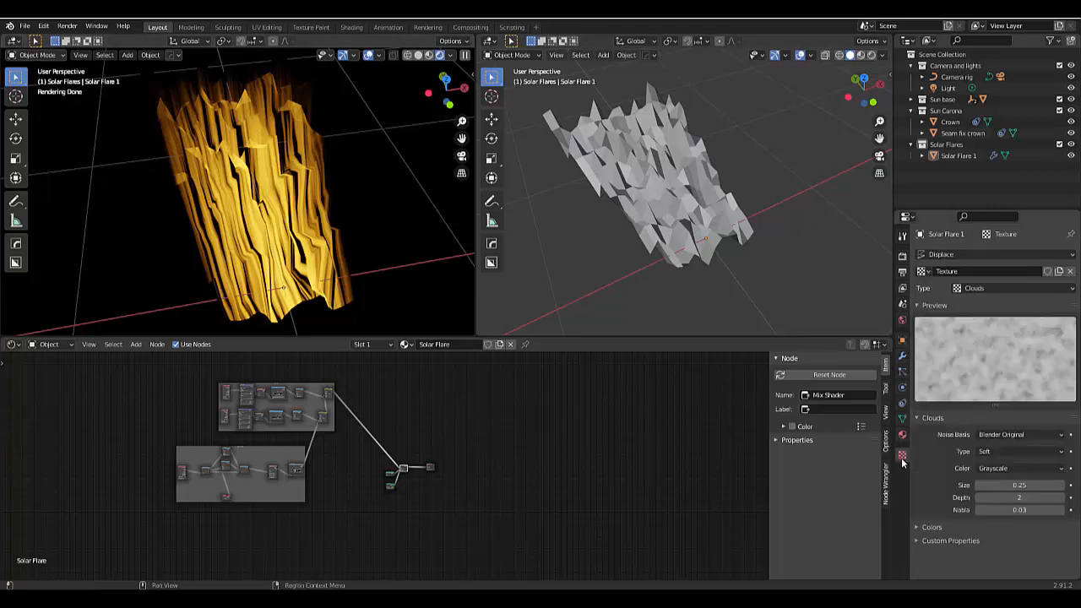
left_click(1019, 484)
type("0.3")
key("Return")
scroll(281, 232, "up", 3)
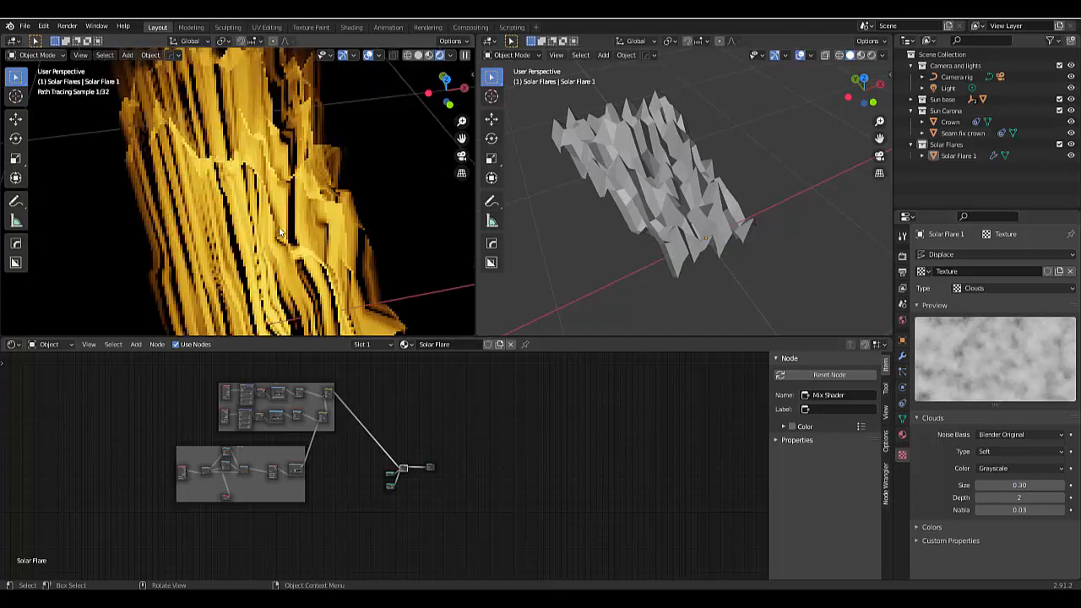
mouse_move(281, 232)
middle_mouse_down()
mouse_move(271, 220)
mouse_move(292, 228)
mouse_move(278, 224)
mouse_move(287, 236)
middle_mouse_up()
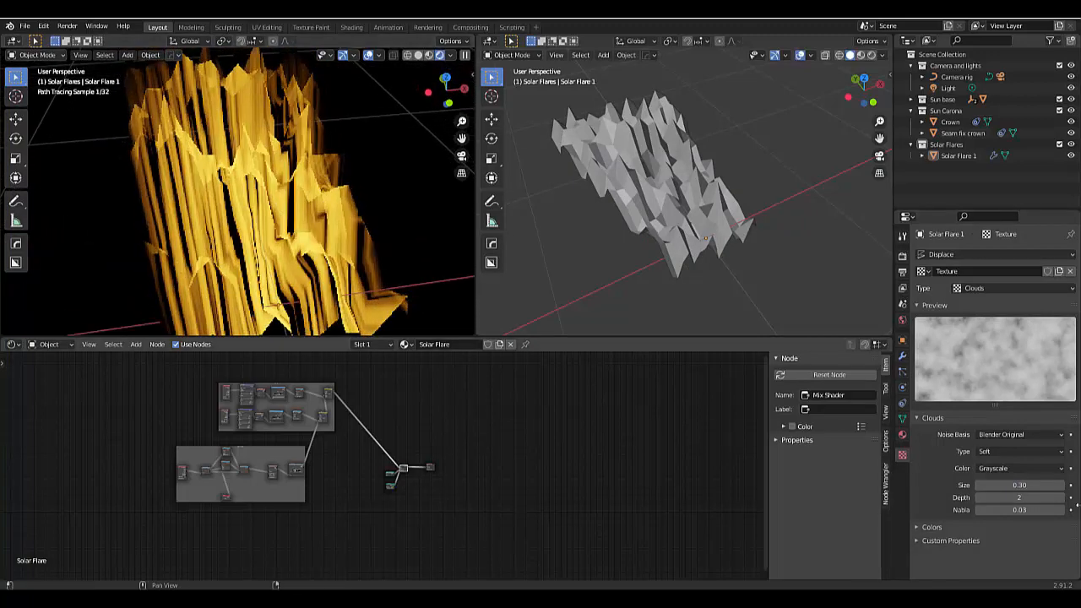
Set the Clouds texture's depth to 3 and its size to 0.36
left_click(979, 497)
left_click(980, 497)
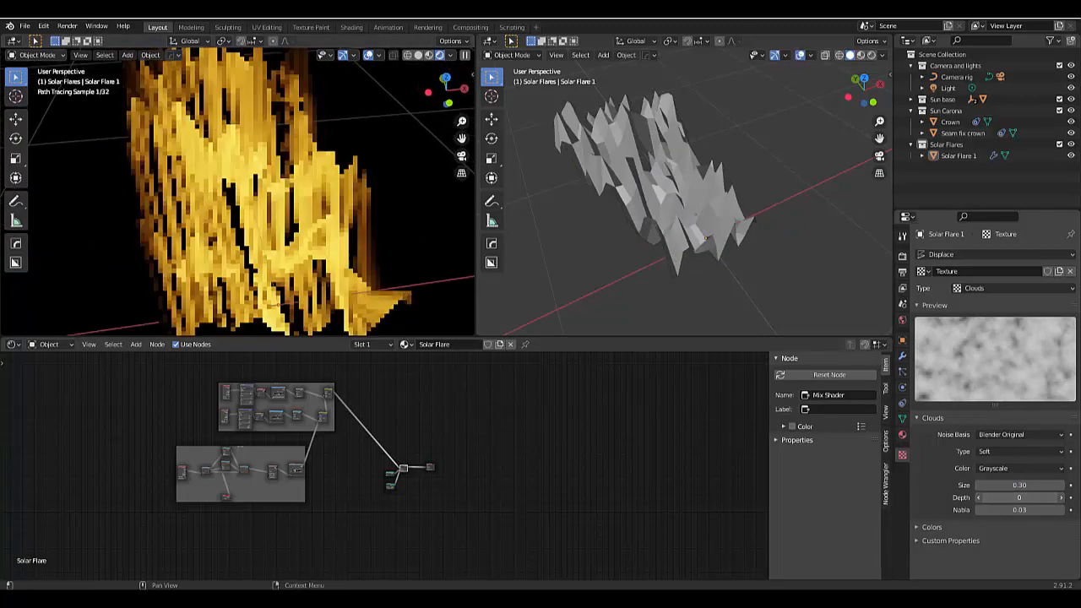
left_click_drag(1004, 498, 1073, 485)
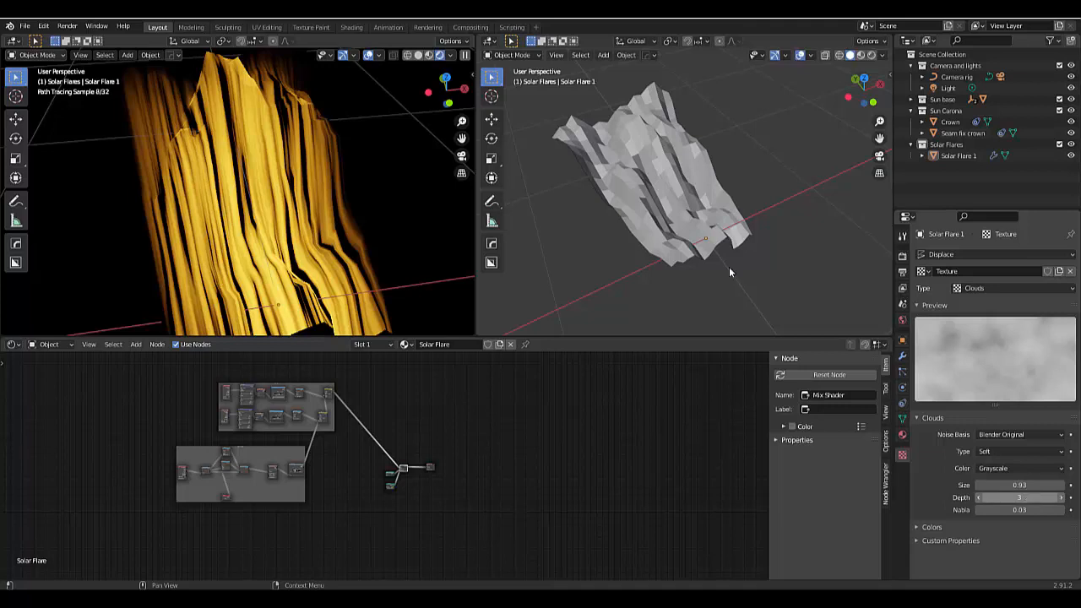
left_click(1018, 485)
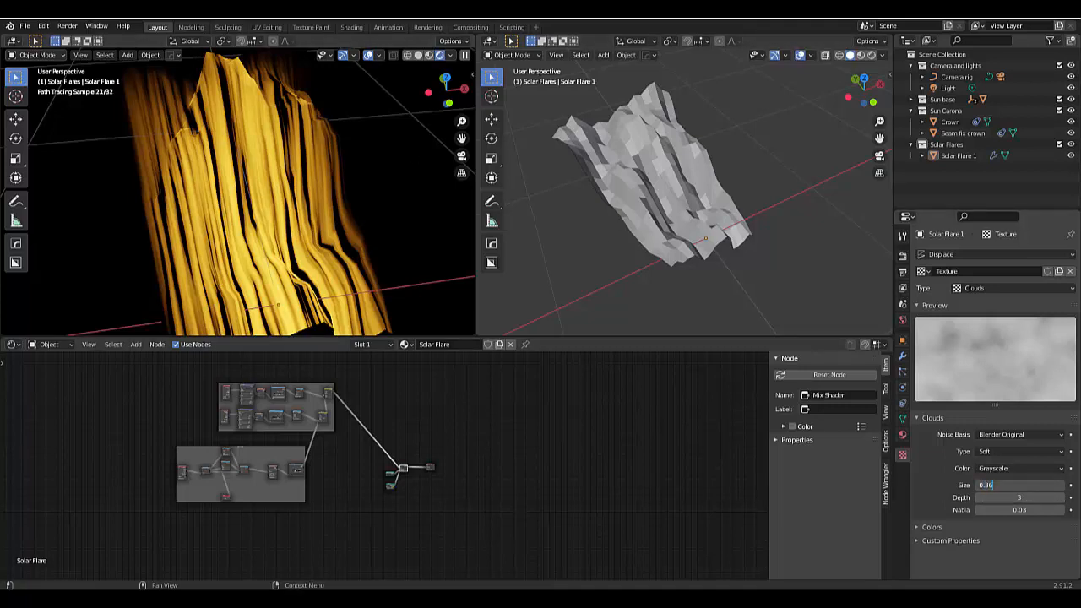
key("Return")
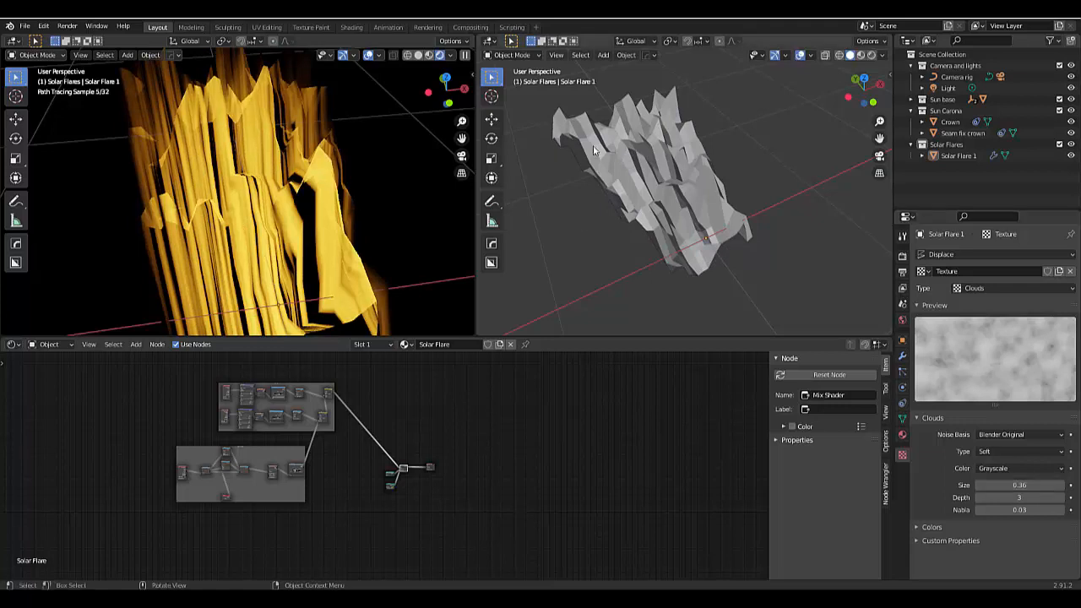
Apply Shade Smooth to Solar Flare 1 and inspect its displaced surface in the solid-shaded viewport
scroll(596, 152, "up", 4)
left_click(667, 177)
right_click(667, 177)
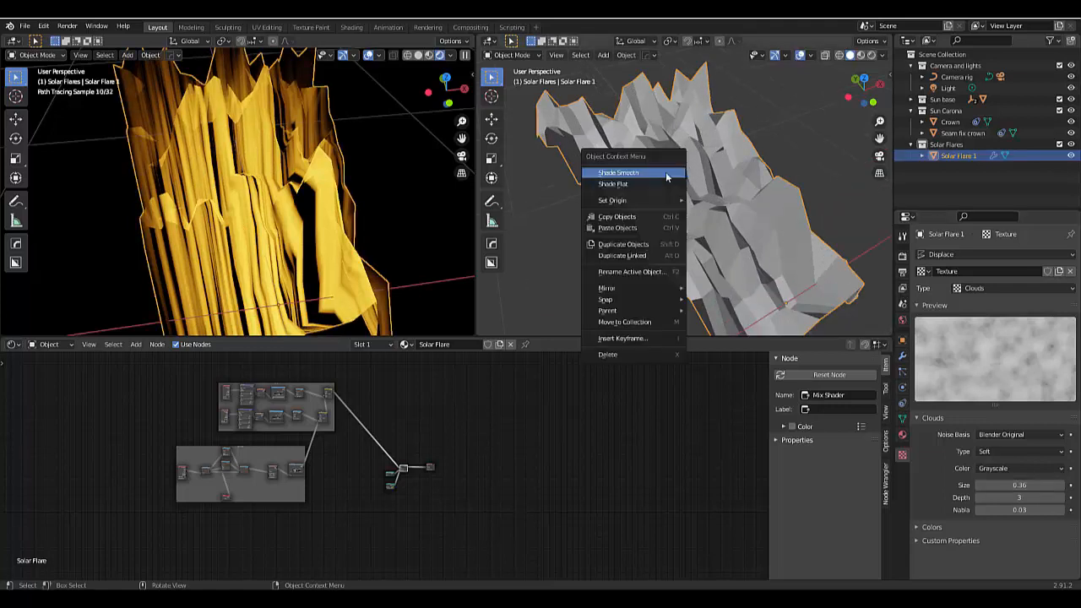
left_click(667, 173)
scroll(722, 254, "down", 3)
middle_click_drag(679, 255, 713, 280)
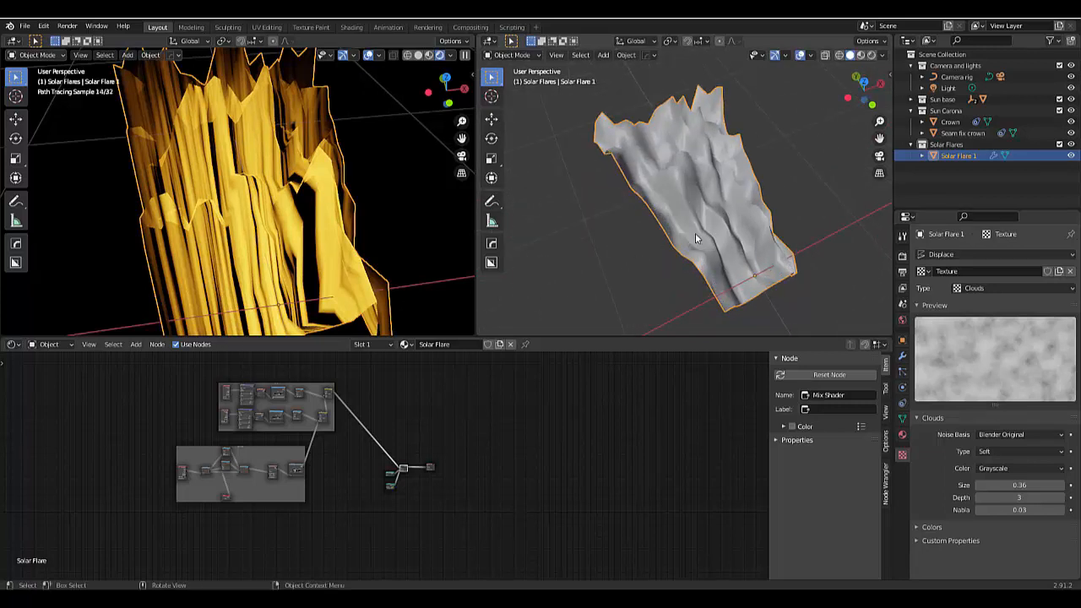
scroll(695, 238, "up", 4)
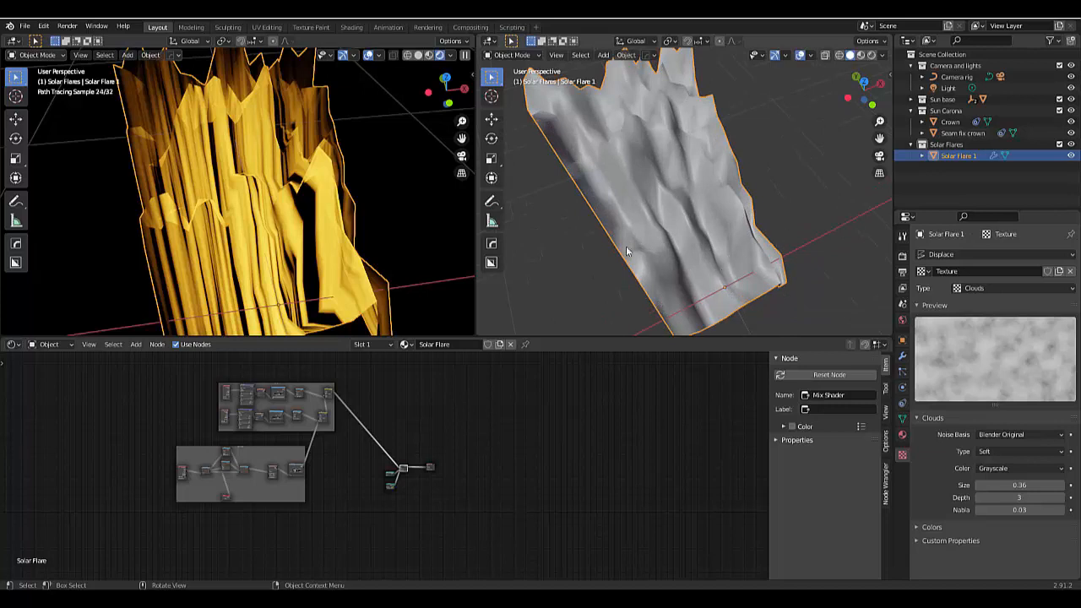
scroll(705, 243, "down", 4)
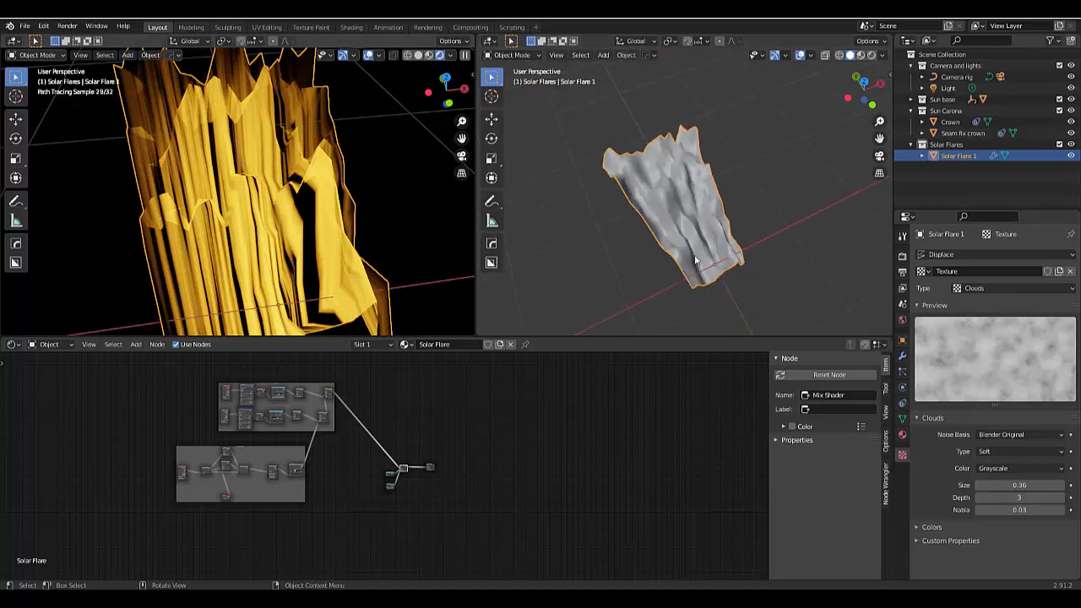
scroll(725, 244, "up", 3)
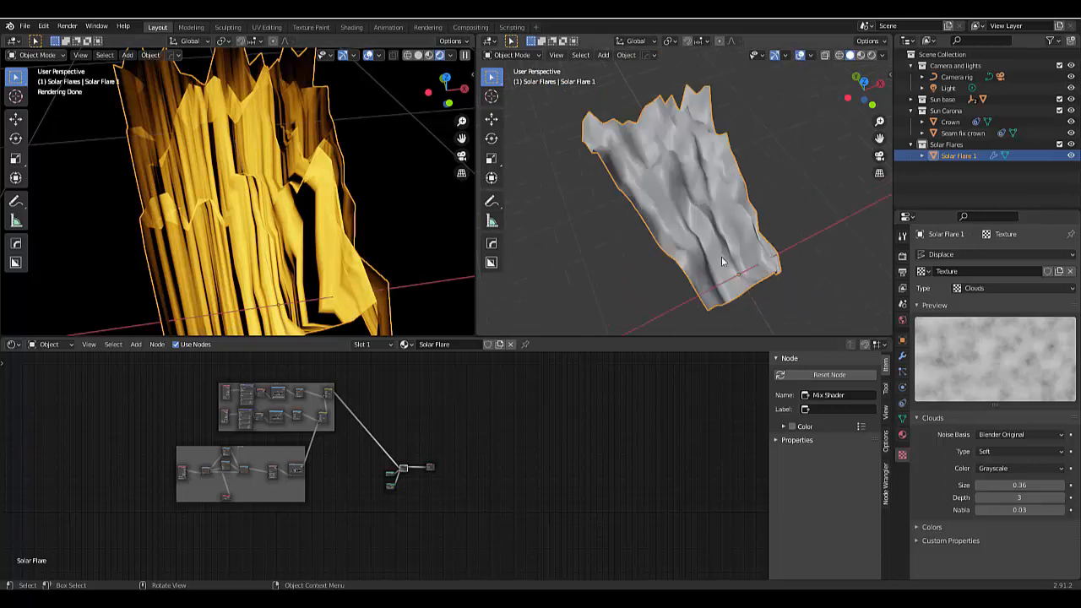
Enter Edit Mode on Solar Flare 1 and change the shader node area to the UV Editor
left_click(511, 55)
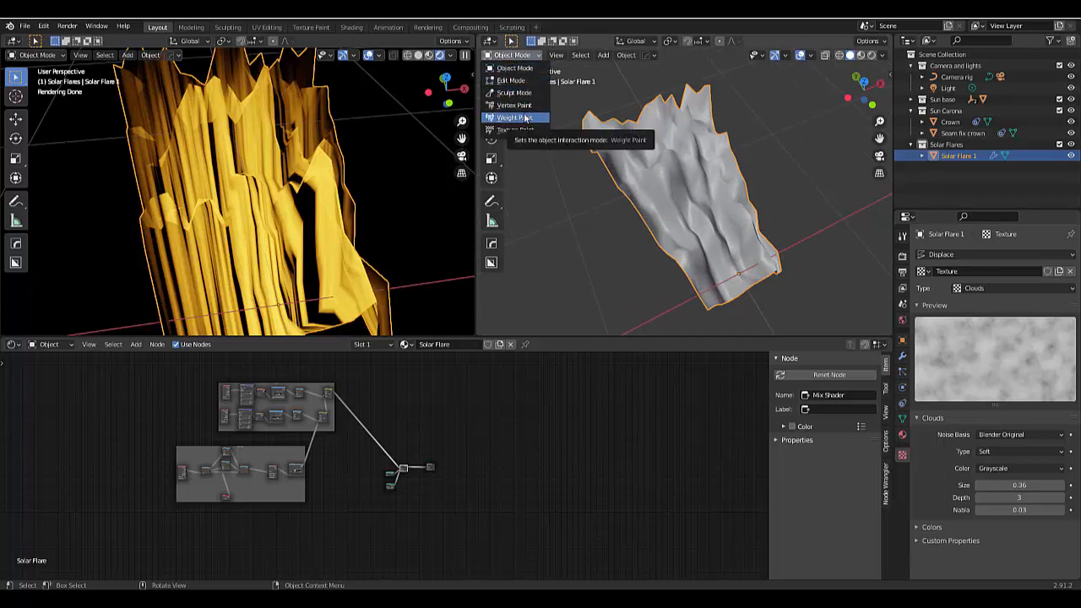
key("ctrl+Tab")
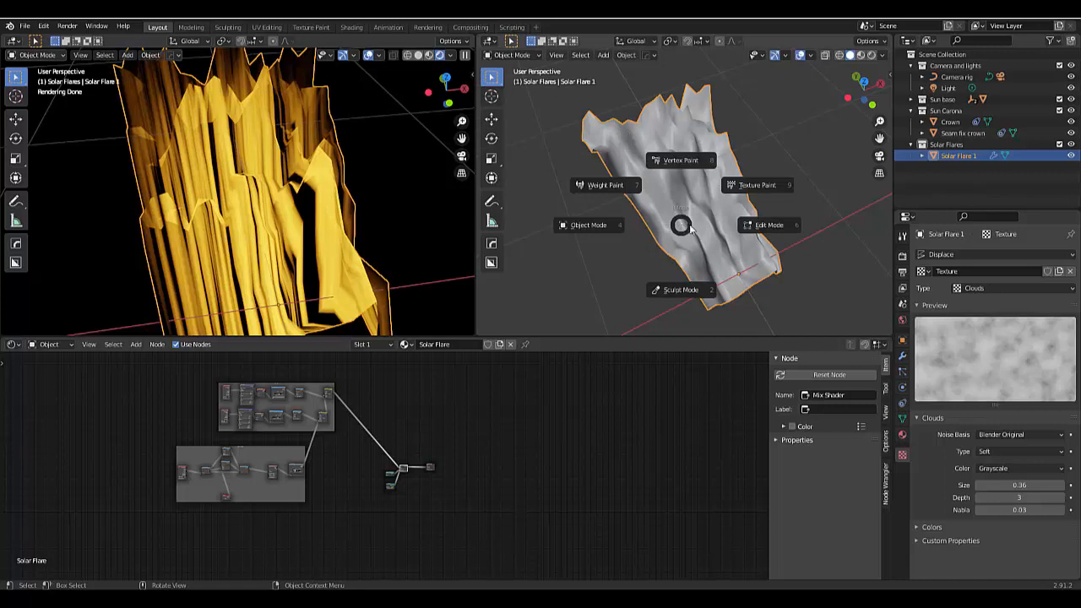
left_click(759, 224)
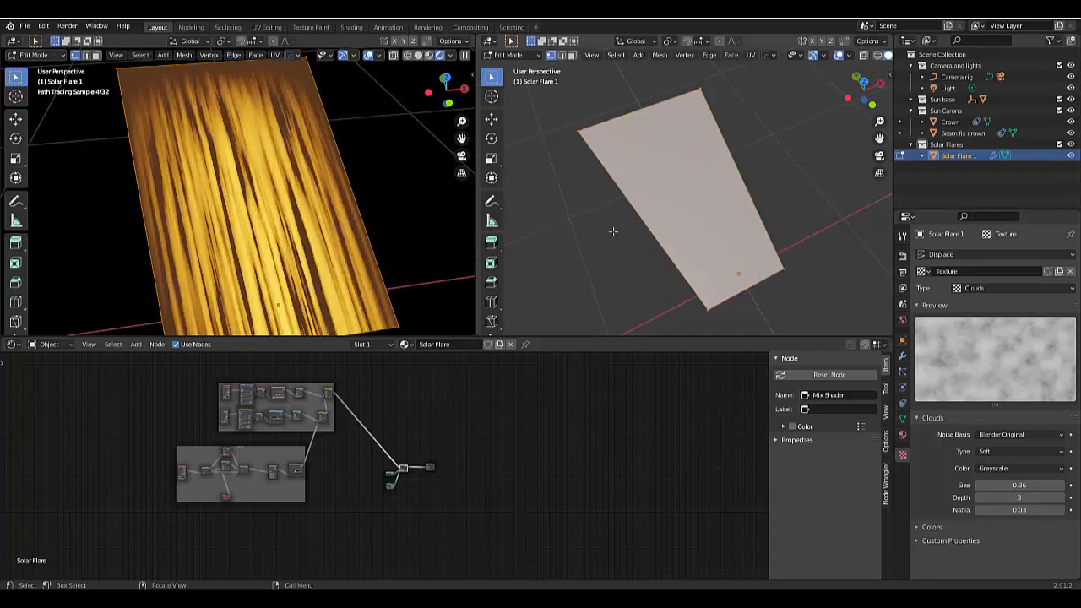
left_click(13, 344)
left_click(39, 401)
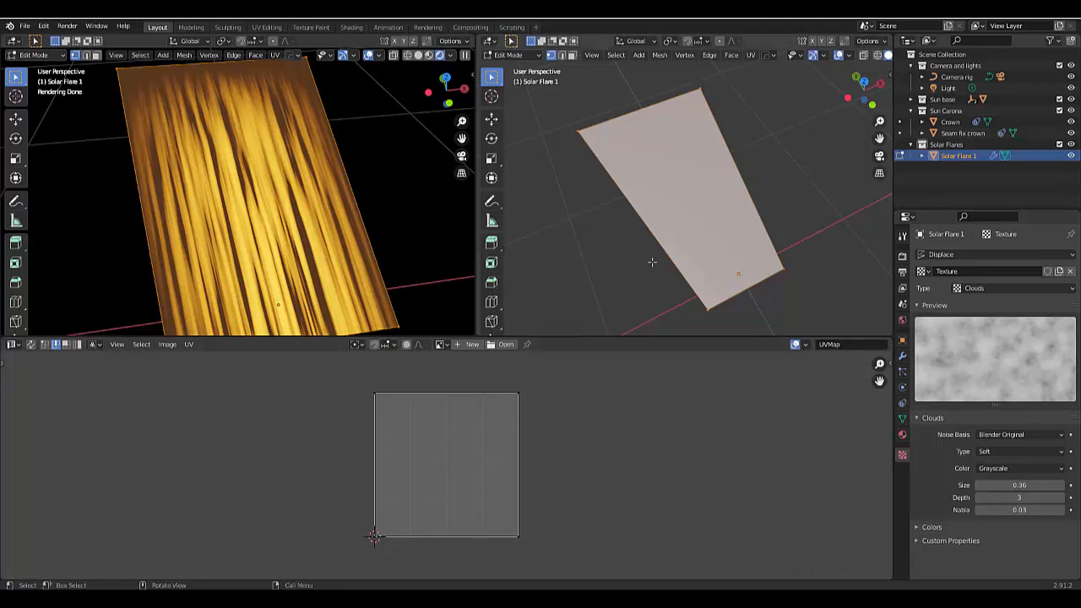
left_click(764, 297)
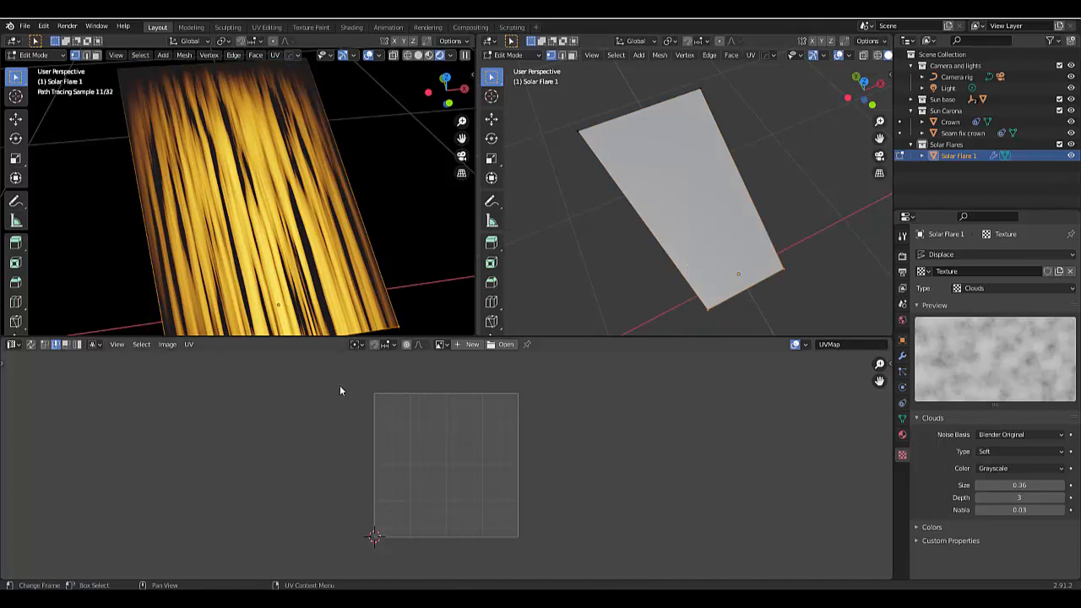
scroll(453, 566, "up", 4)
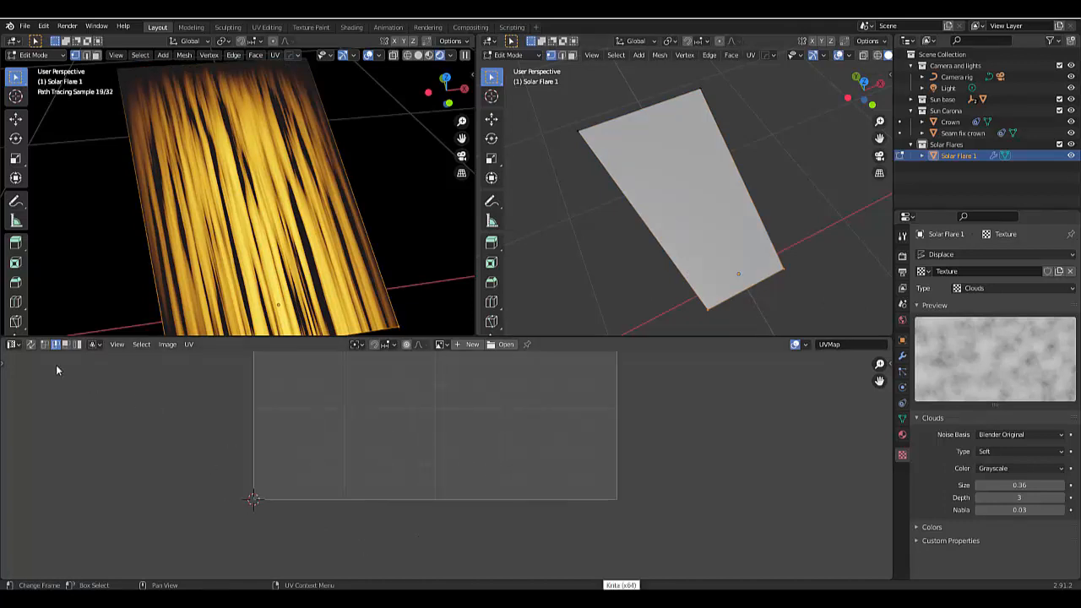
left_click(44, 345)
scroll(167, 536, "down", 7)
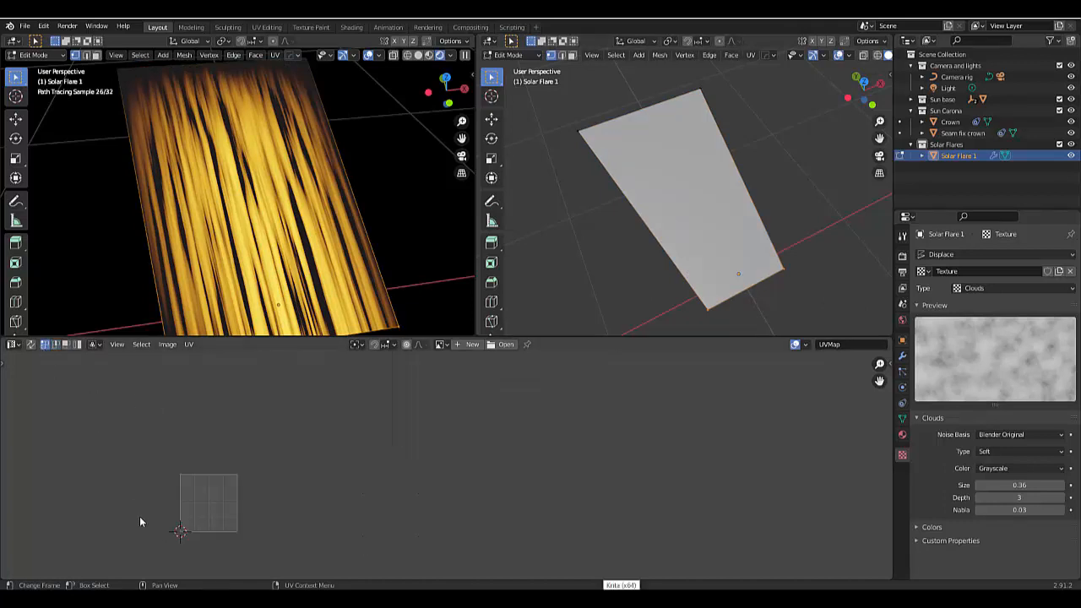
left_click_drag(137, 513, 315, 556)
left_click_drag(152, 430, 317, 549)
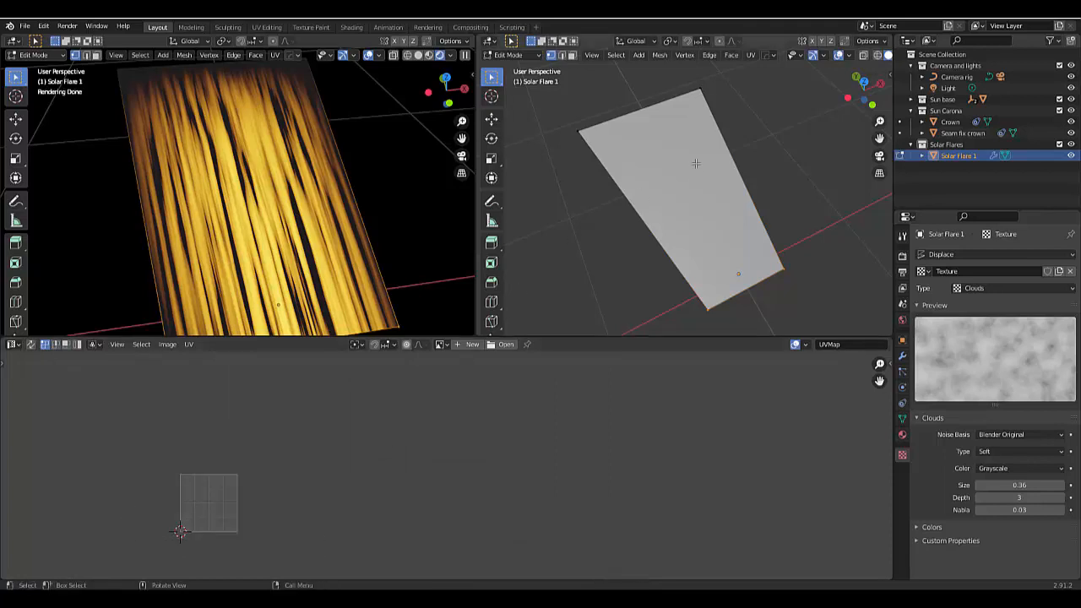
left_click(695, 163)
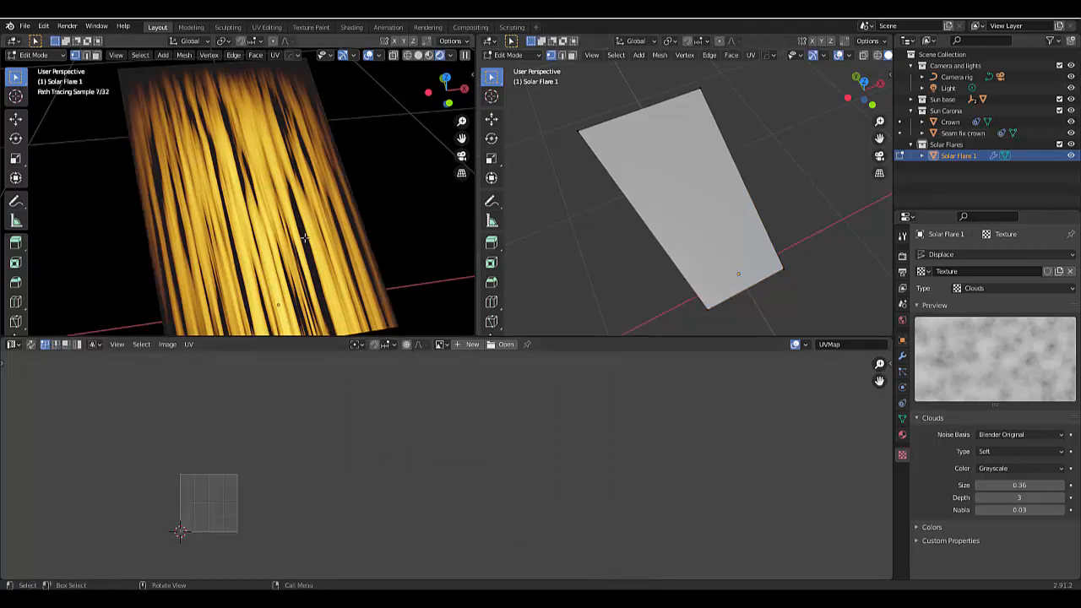
key("ctrl+Tab")
left_click(202, 241)
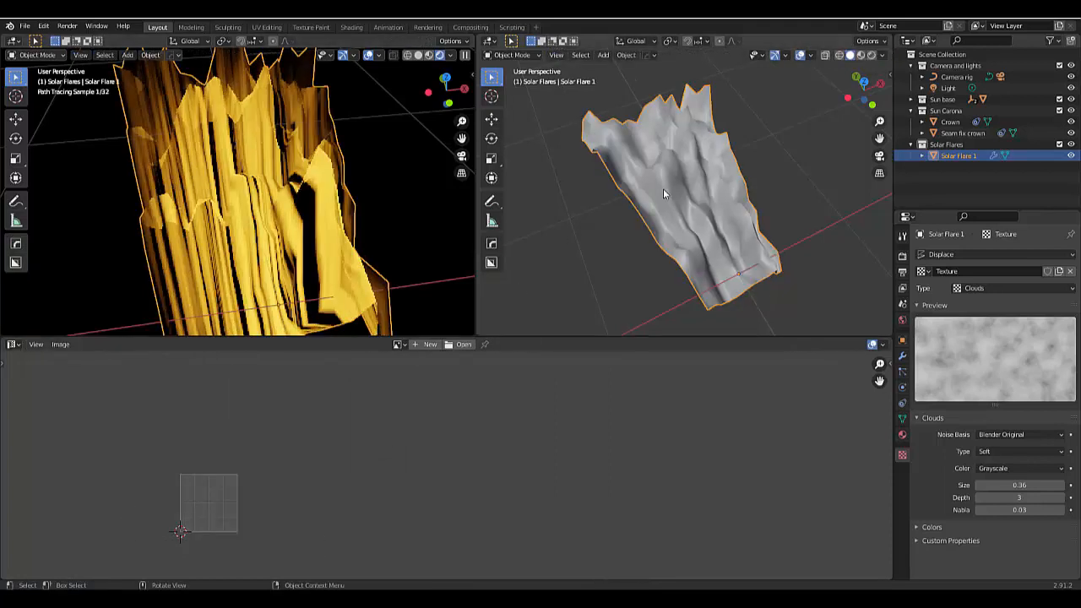
scroll(240, 539, "up", 3)
key("ctrl+Tab")
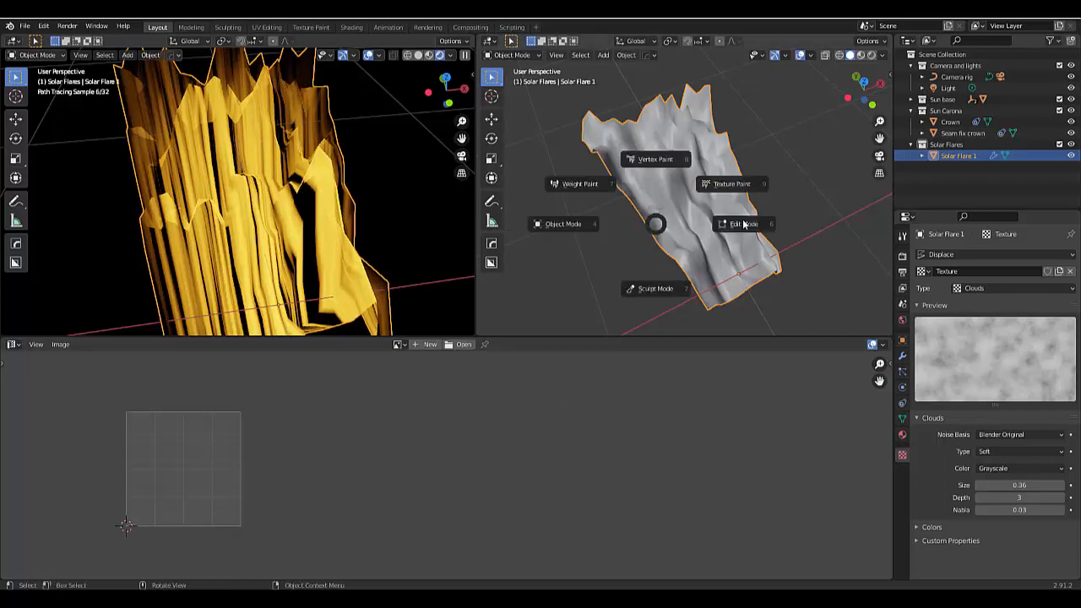
left_click(744, 223)
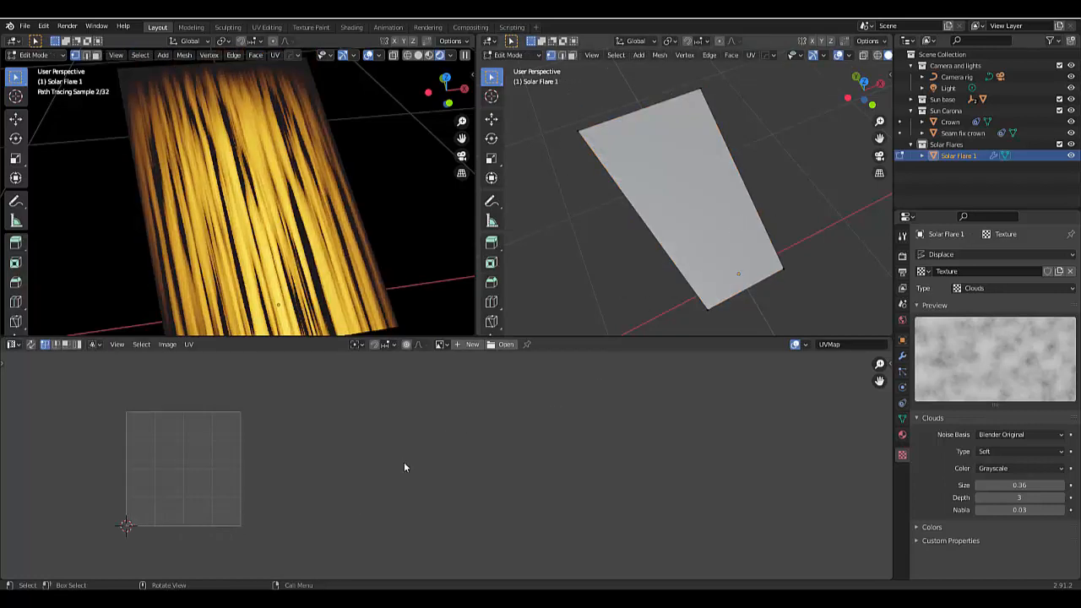
left_click(470, 344)
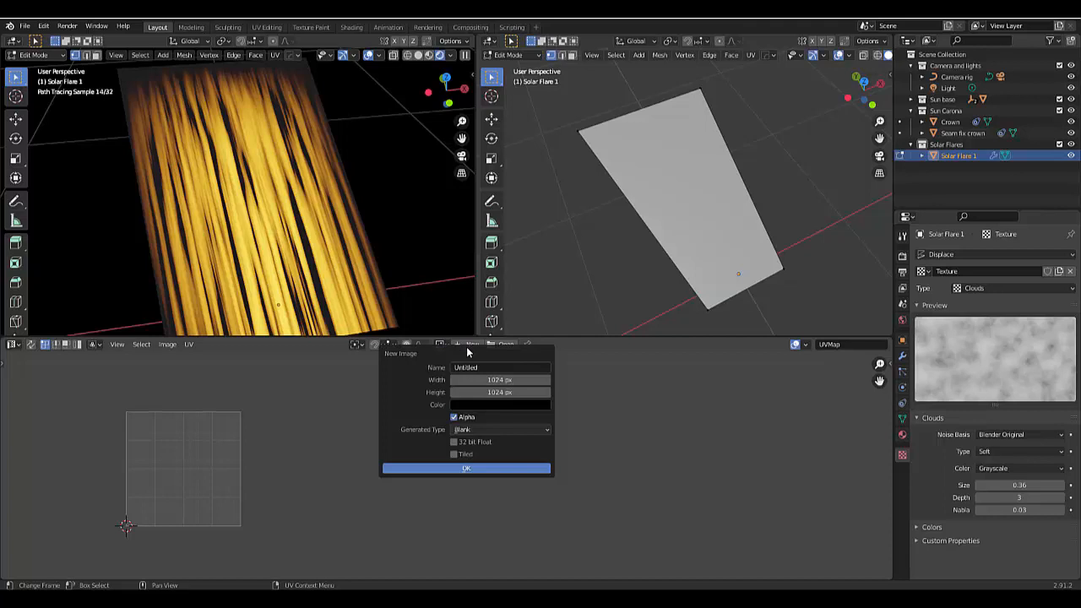
scroll(221, 507, "down", 3)
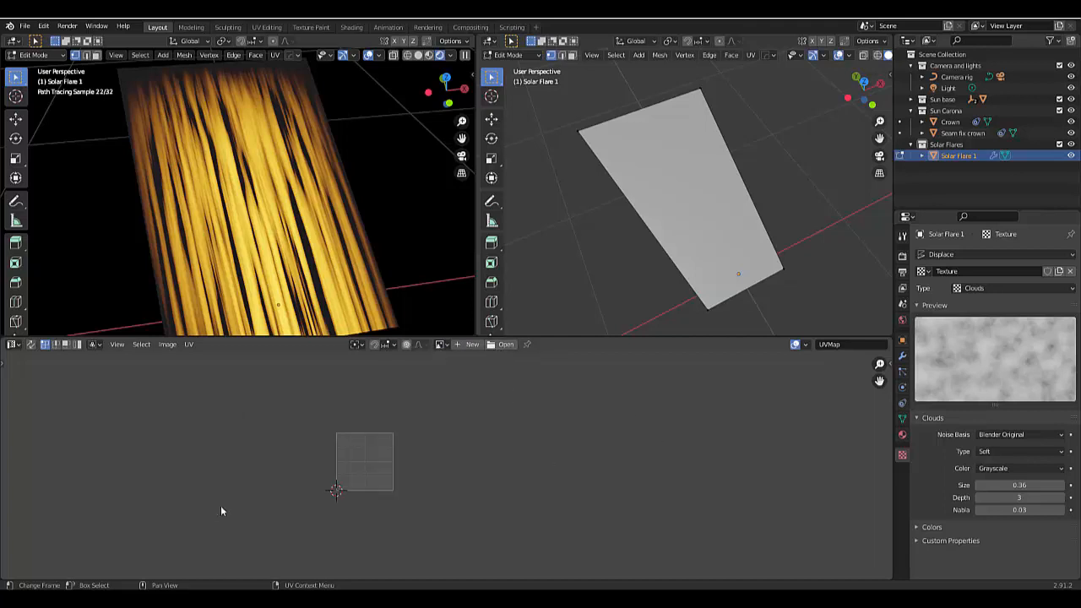
scroll(220, 507, "up", 3)
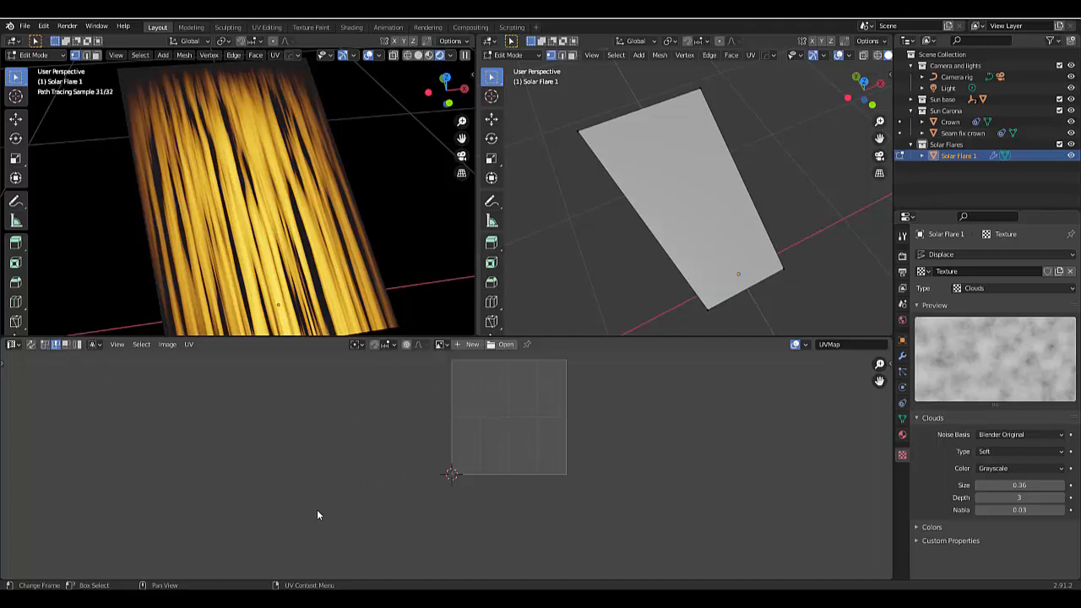
scroll(388, 494, "down", 3)
scroll(416, 478, "up", 3)
left_click_drag(335, 392, 613, 535)
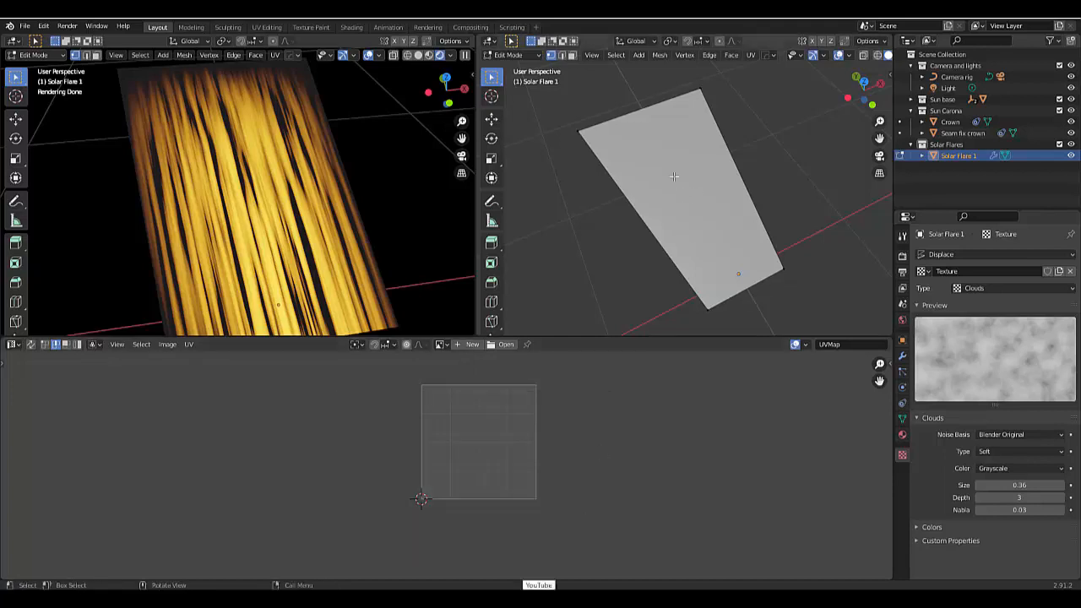
Select the vertices along the far end of the Solar Flare 1 plane and create a vertex group named "Flare top"
scroll(570, 199, "down", 3)
scroll(571, 195, "up", 2)
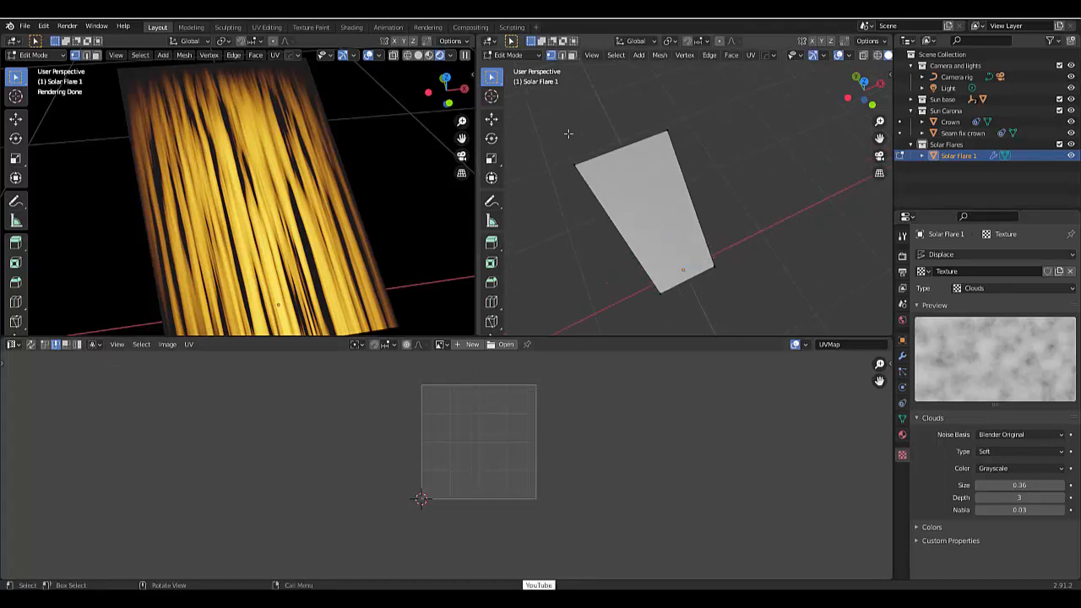
left_click_drag(545, 102, 755, 201)
scroll(574, 181, "up", 3)
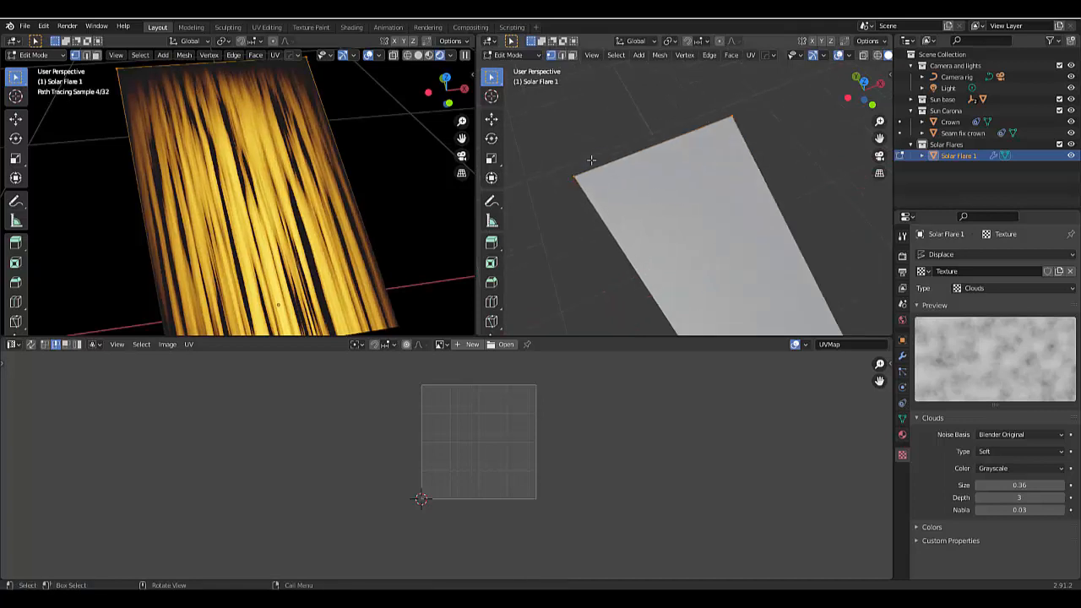
left_click(902, 419)
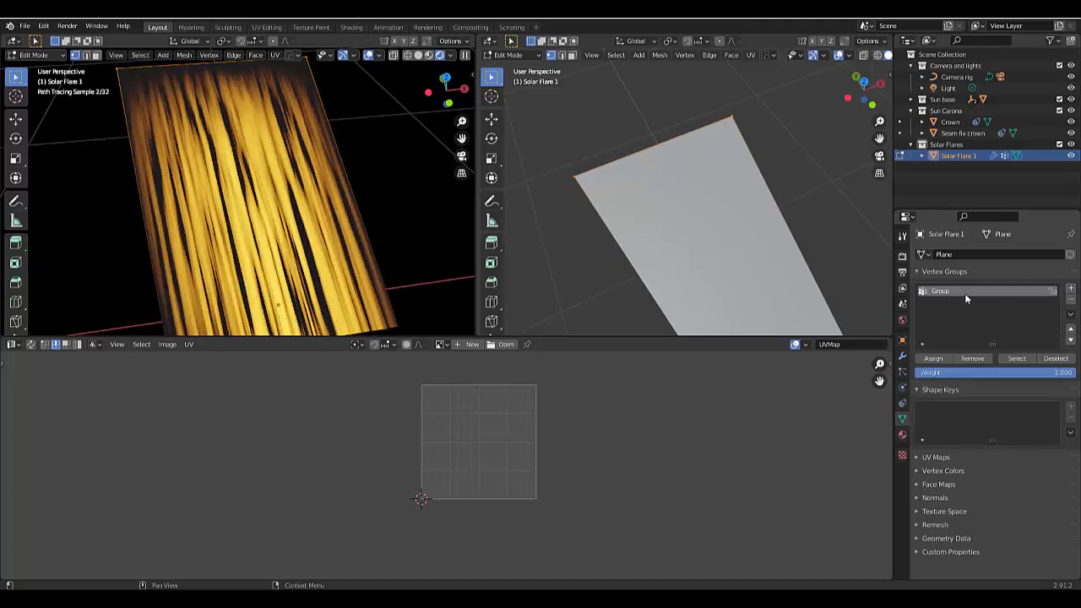
double_click(964, 291)
type("Flare t")
key("Return")
Assign the selected far-end vertices to the Flare top group with a weight of 1.000
left_click(1035, 373)
type("0.924")
key("Return")
left_click_drag(1005, 372, 1016, 372)
left_click(932, 361)
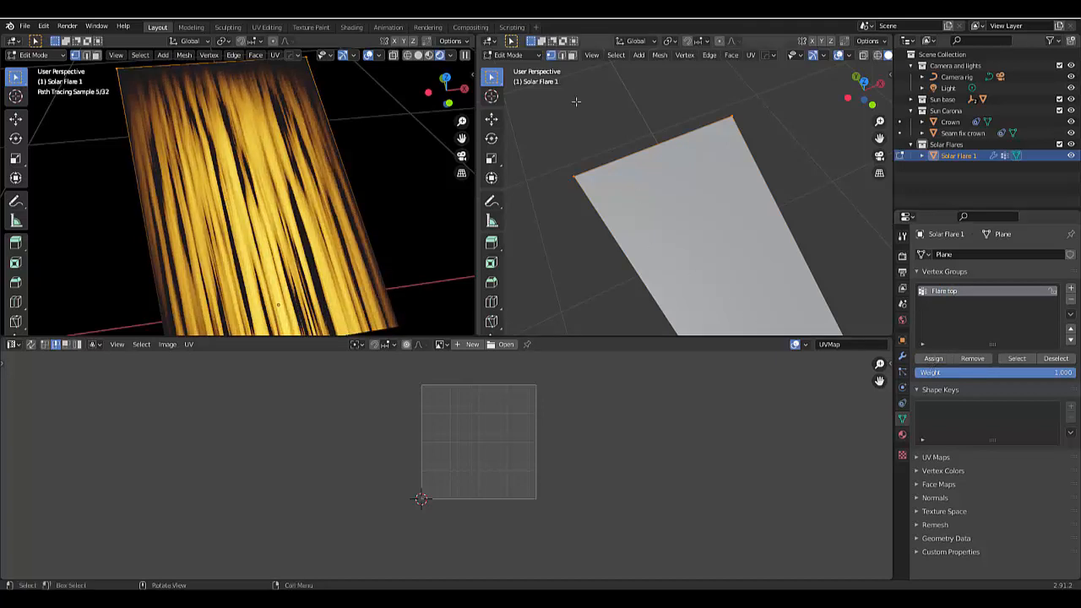
Switch Solar Flare 1 to Weight Paint, examine how the Flare top weights spread along the flare, and return to Object Mode
left_click(511, 55)
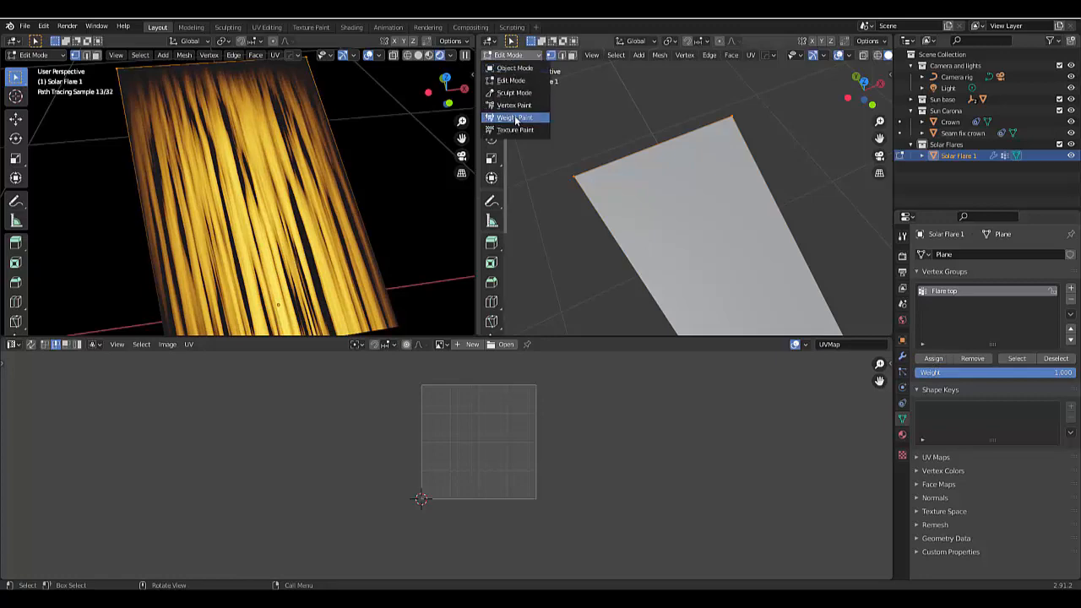
left_click(515, 119)
scroll(711, 290, "down", 3)
middle_click_drag(711, 301, 724, 272)
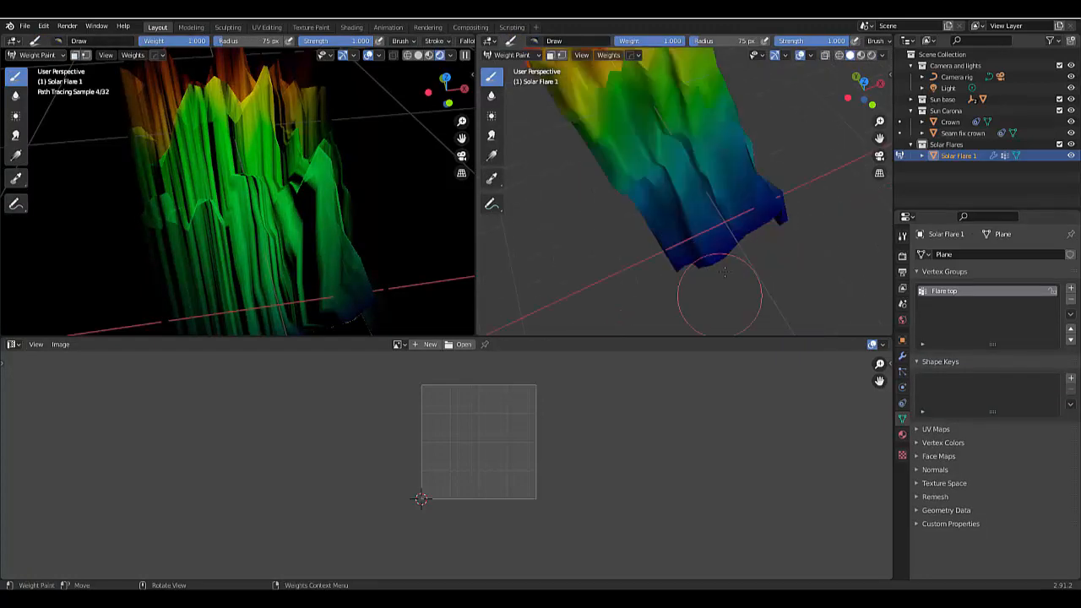
scroll(844, 236, "down", 3)
middle_click_drag(844, 236, 847, 272)
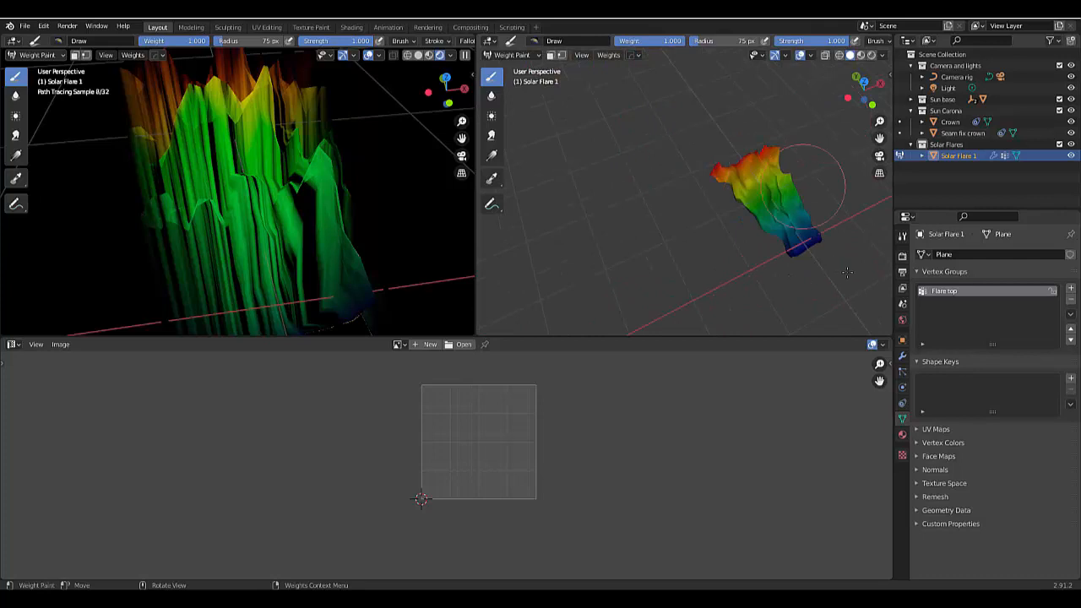
scroll(846, 271, "up", 4)
scroll(796, 237, "down", 4)
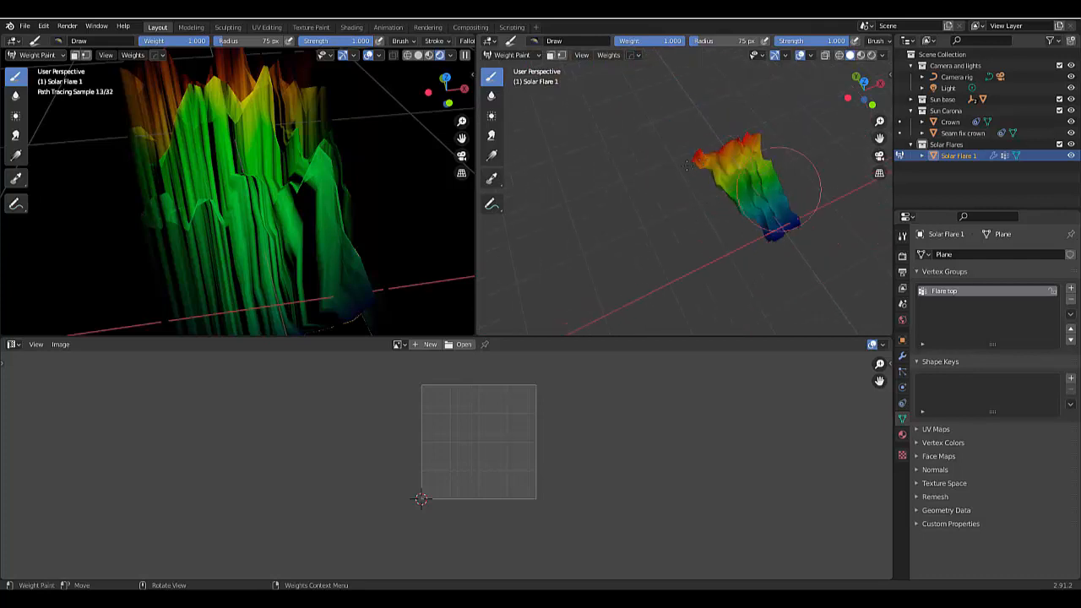
scroll(752, 243, "up", 4)
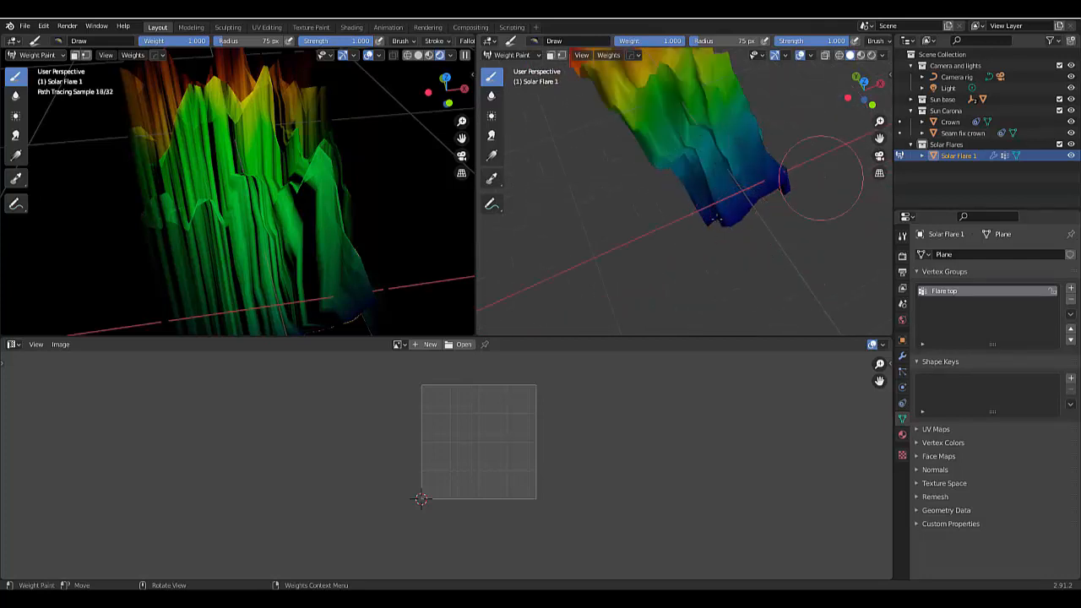
scroll(760, 253, "down", 4)
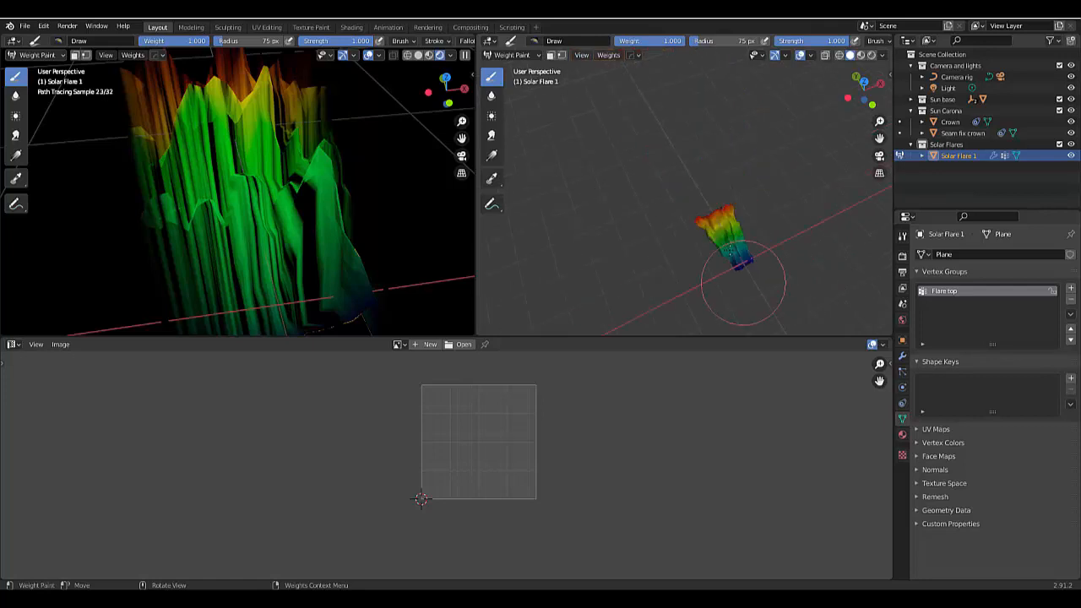
scroll(735, 270, "up", 3)
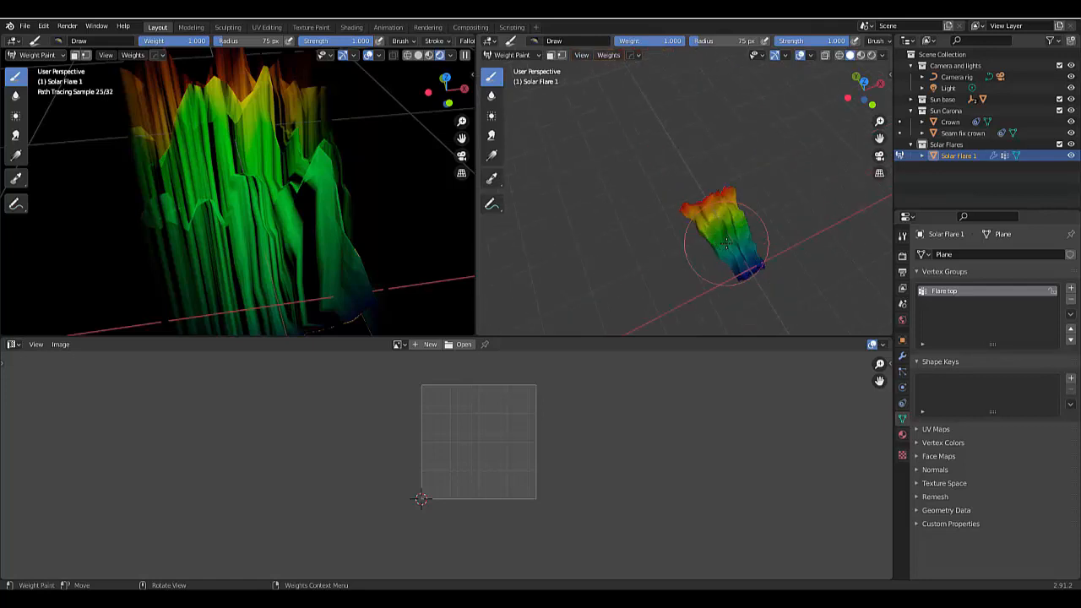
left_click(506, 55)
left_click(517, 74)
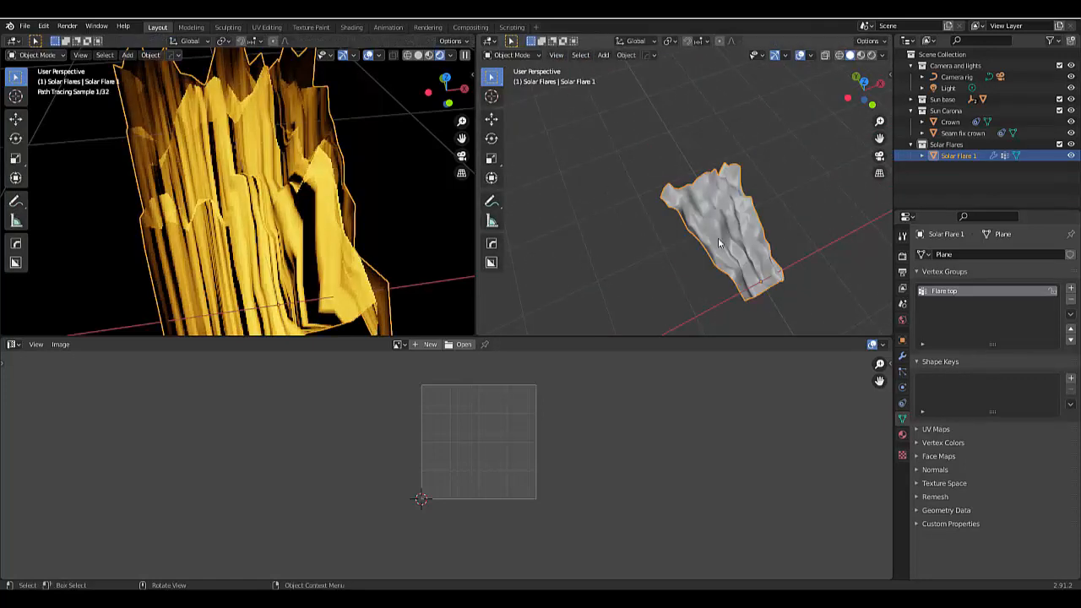
scroll(720, 242, "down", 2)
scroll(753, 263, "up", 2)
key("shift+a")
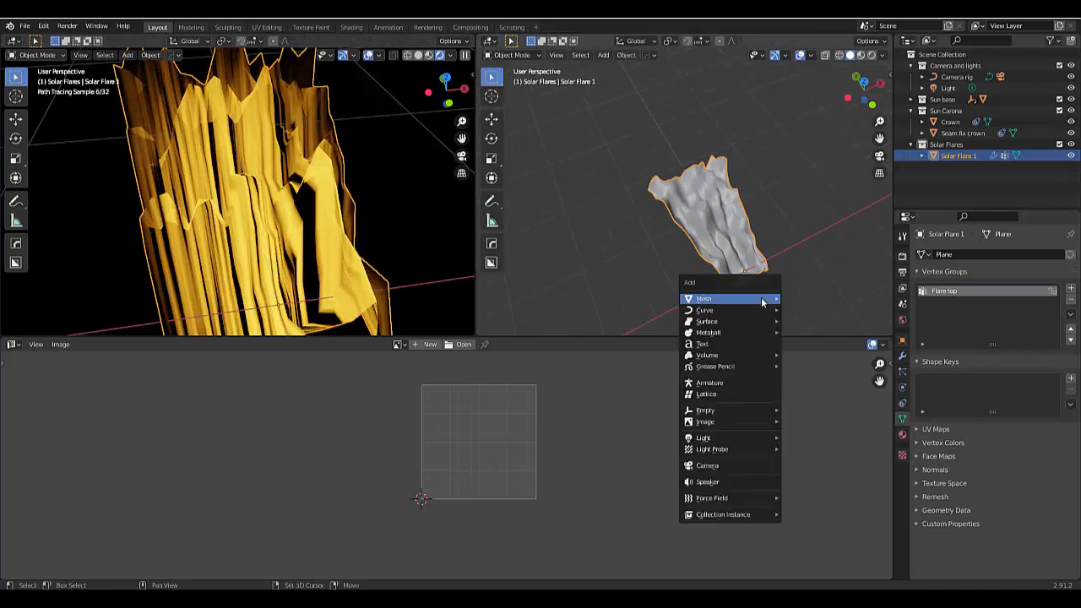
mouse_move(762, 302)
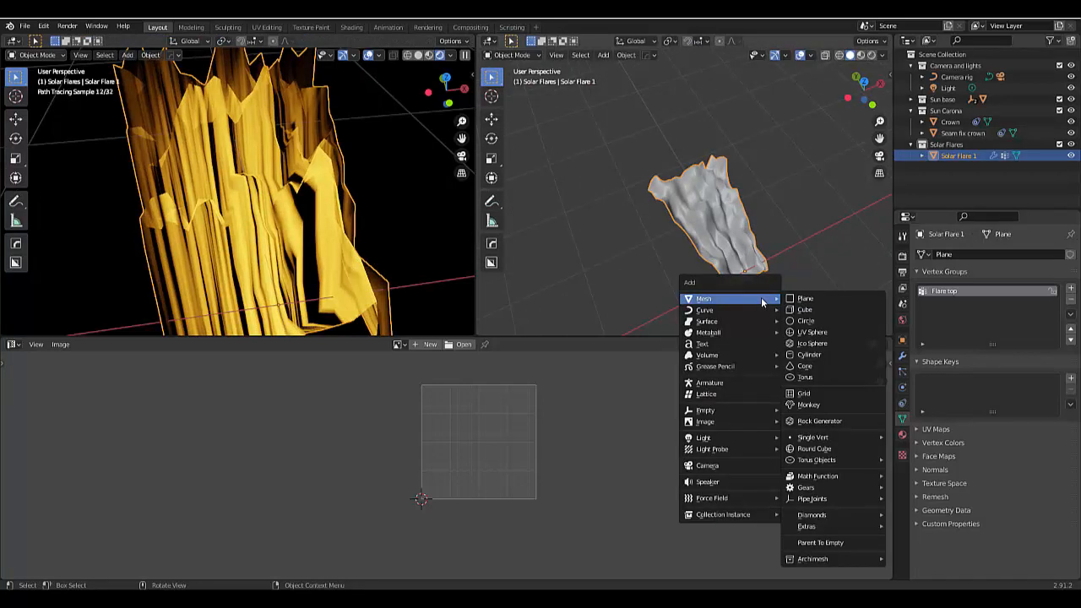
mouse_move(736, 410)
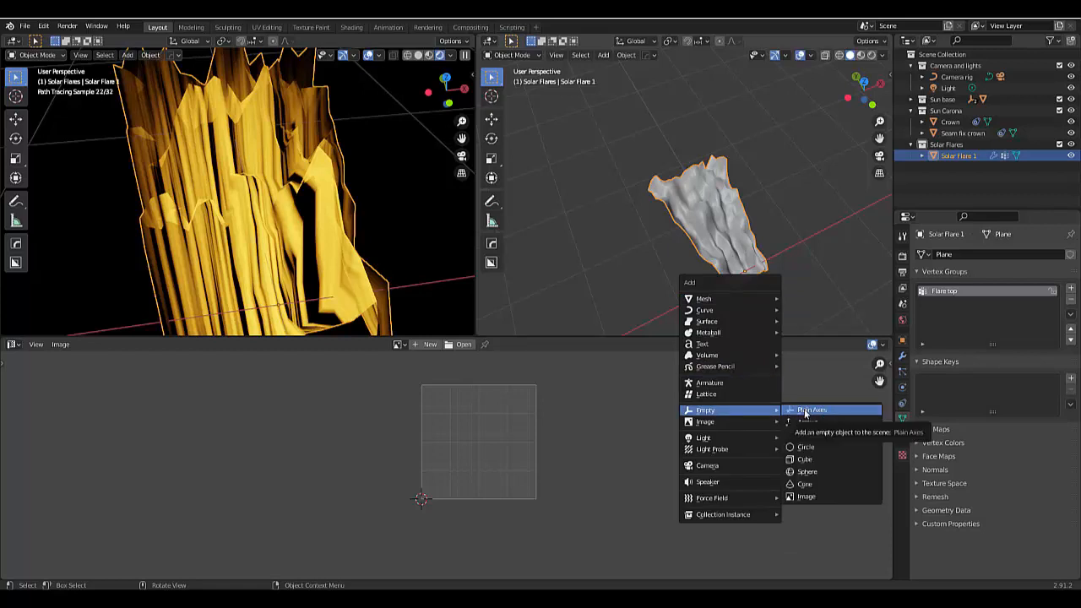
left_click(804, 411)
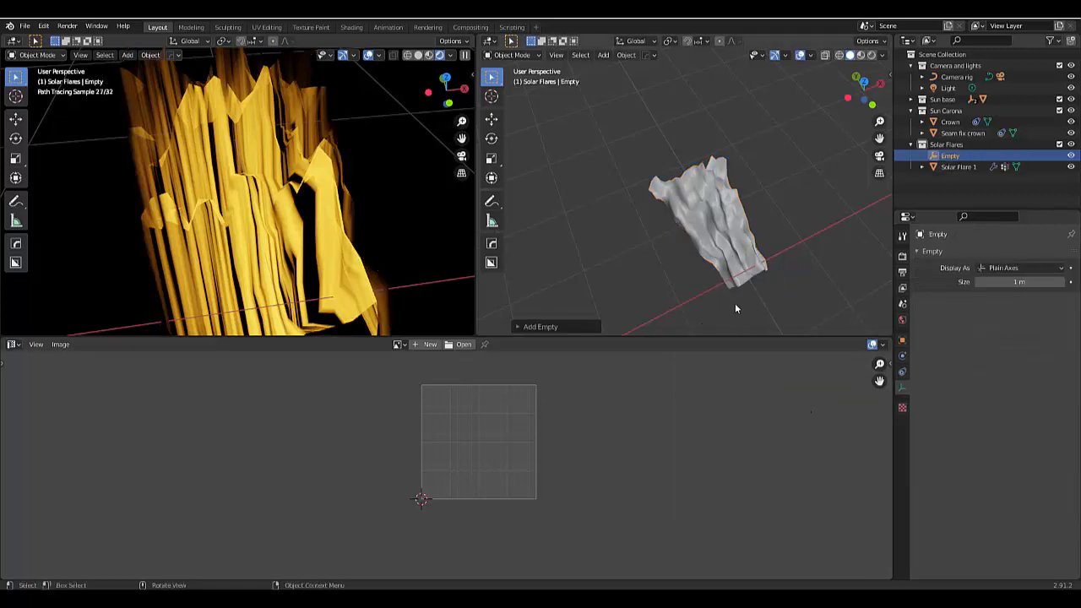
key("ctrl+z")
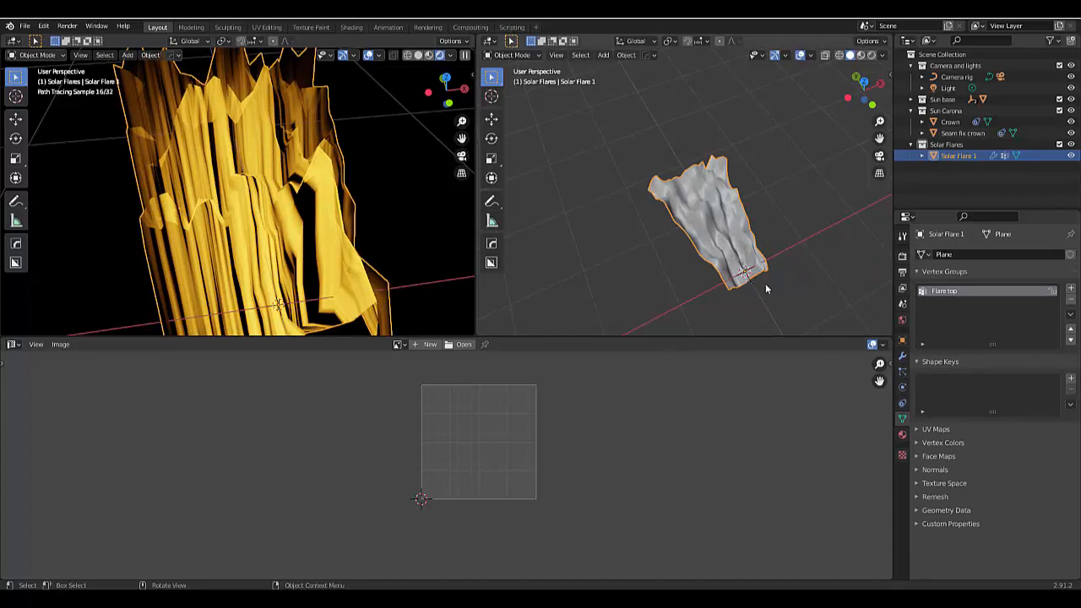
Add a Plain Axes empty at the base of the flare and rename it "Solar Flare 1"
key("shift+a")
mouse_move(765, 283)
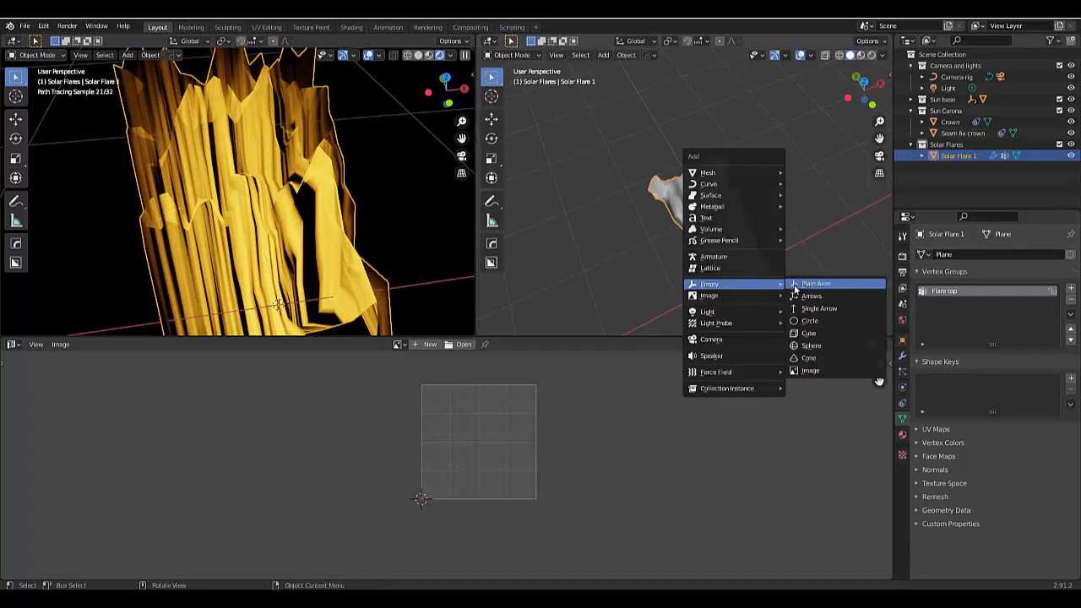
left_click(810, 283)
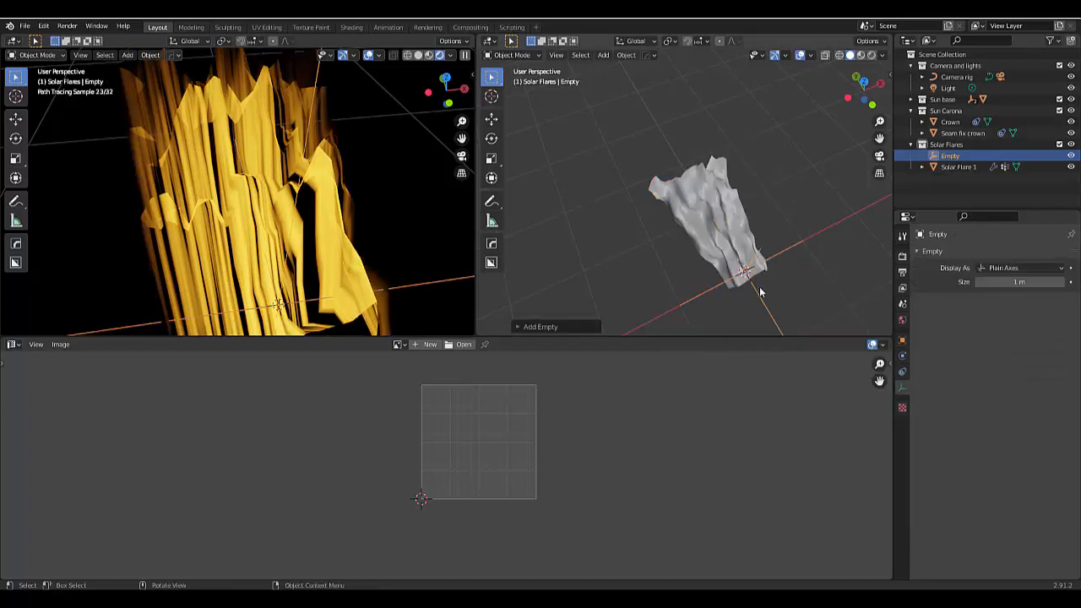
double_click(947, 156)
type("Sol")
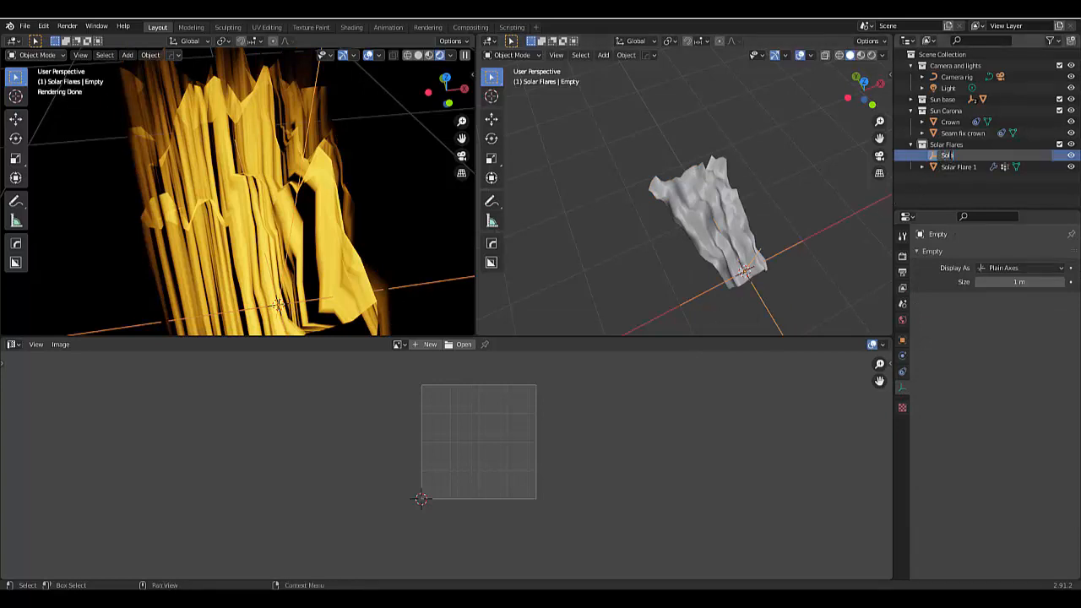
type("ar Flare 1")
key("Return")
Move the new empty about 1.8 m along the global X axis, away from the flare
scroll(756, 304, "down", 2)
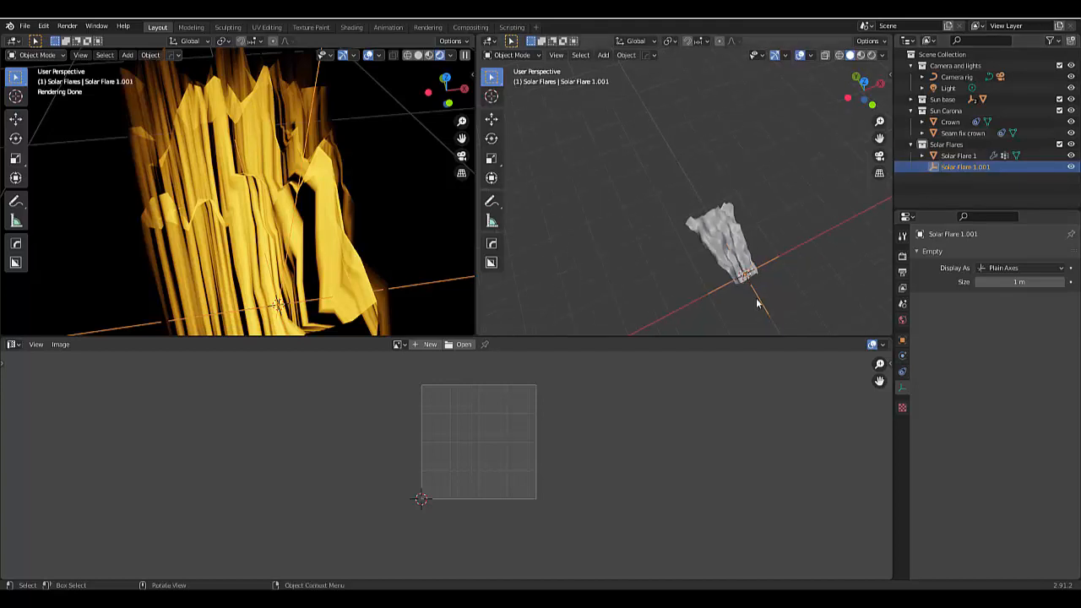
scroll(760, 304, "up", 2)
middle_click_drag(688, 207, 689, 269)
key("g")
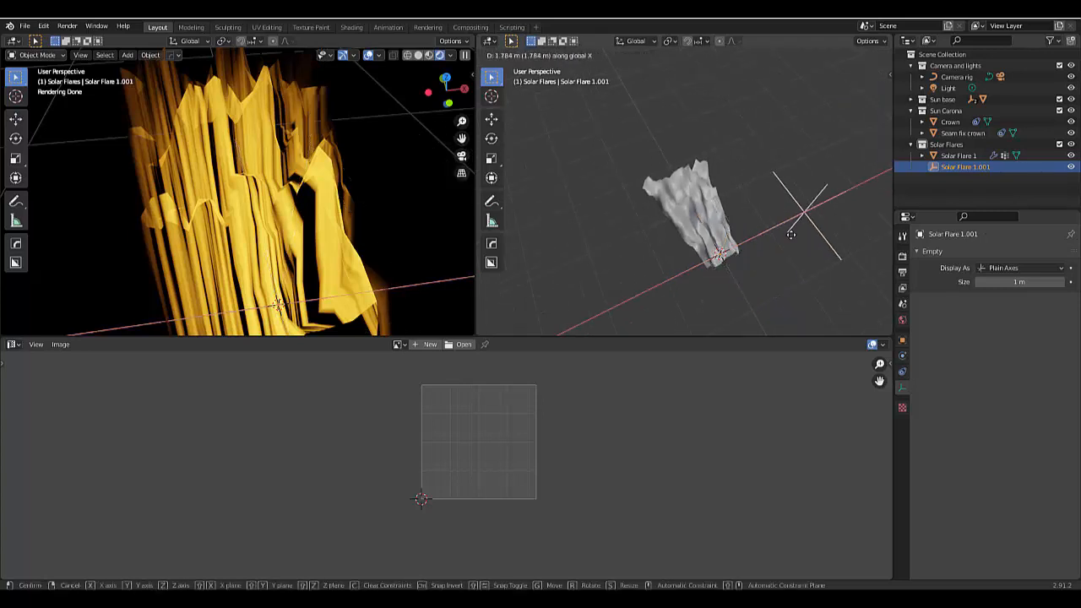
left_click(791, 240)
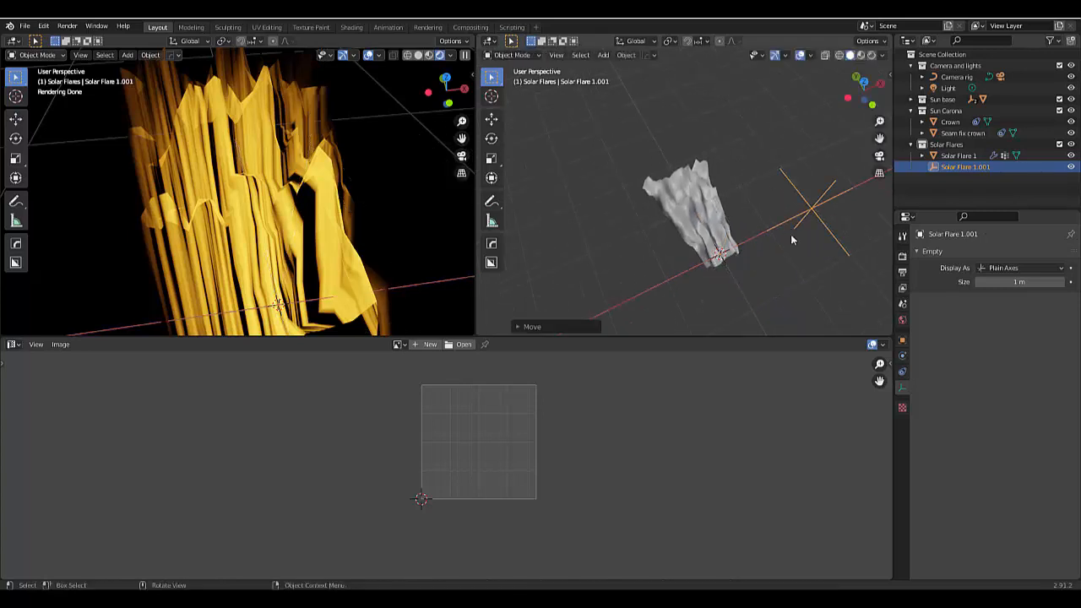
Limit the Displace modifier on Solar Flare 1 to the Flare top vertex group
left_click(678, 184)
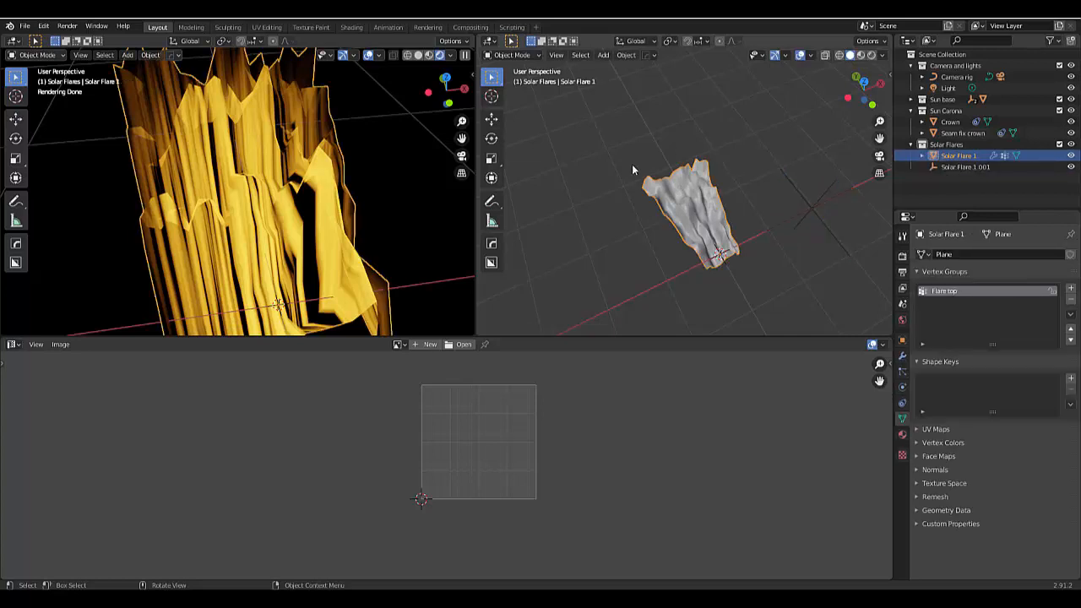
left_click(901, 356)
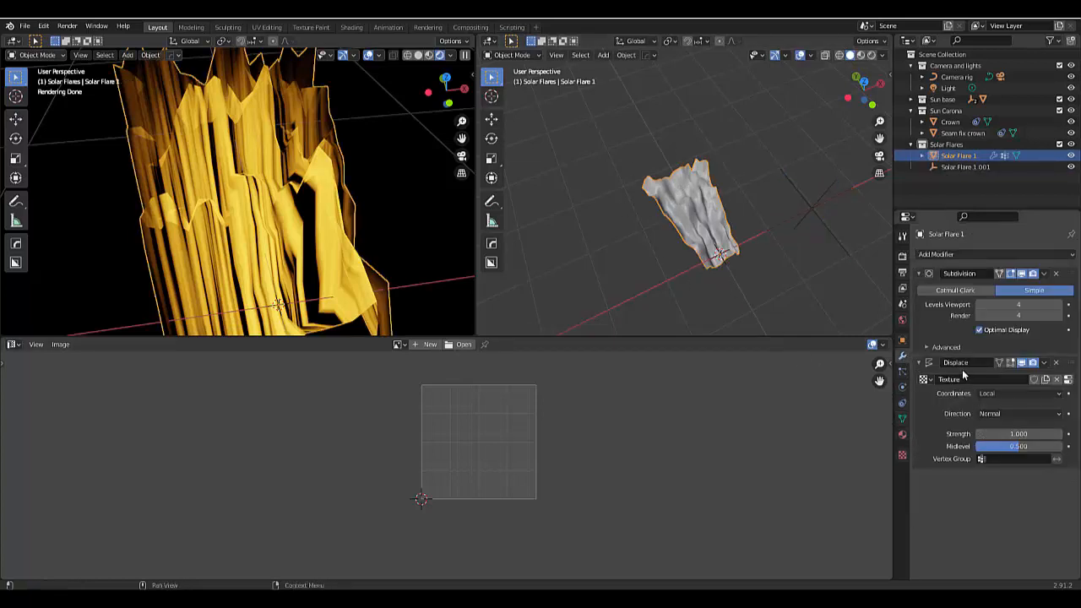
left_click(993, 458)
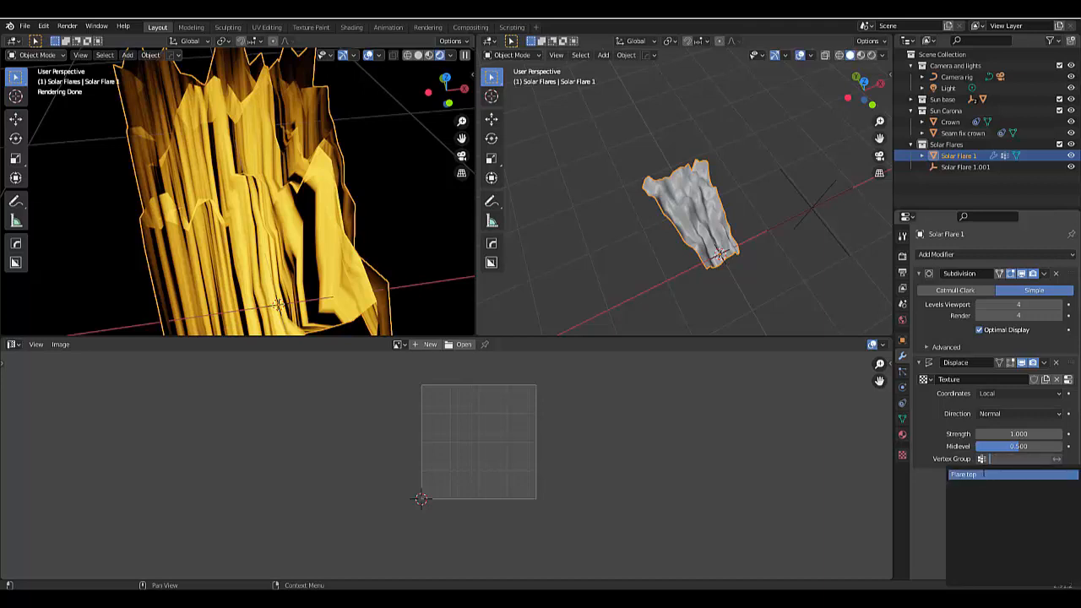
left_click(984, 473)
Set the Displace texture coordinates to Object, using the Solar Flare 1.001 empty as the reference object
left_click(986, 394)
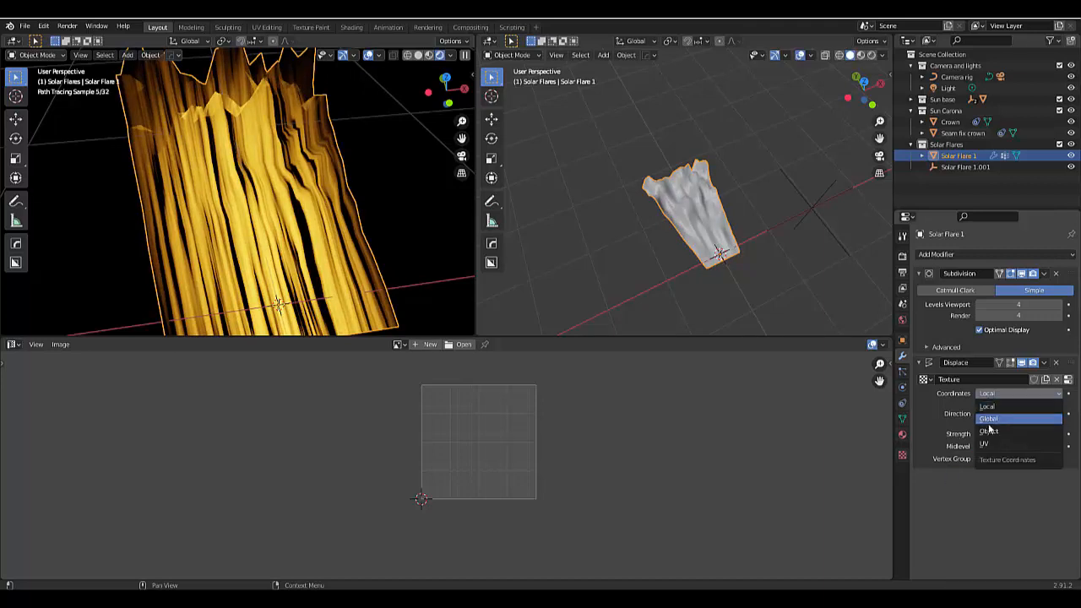
left_click(989, 432)
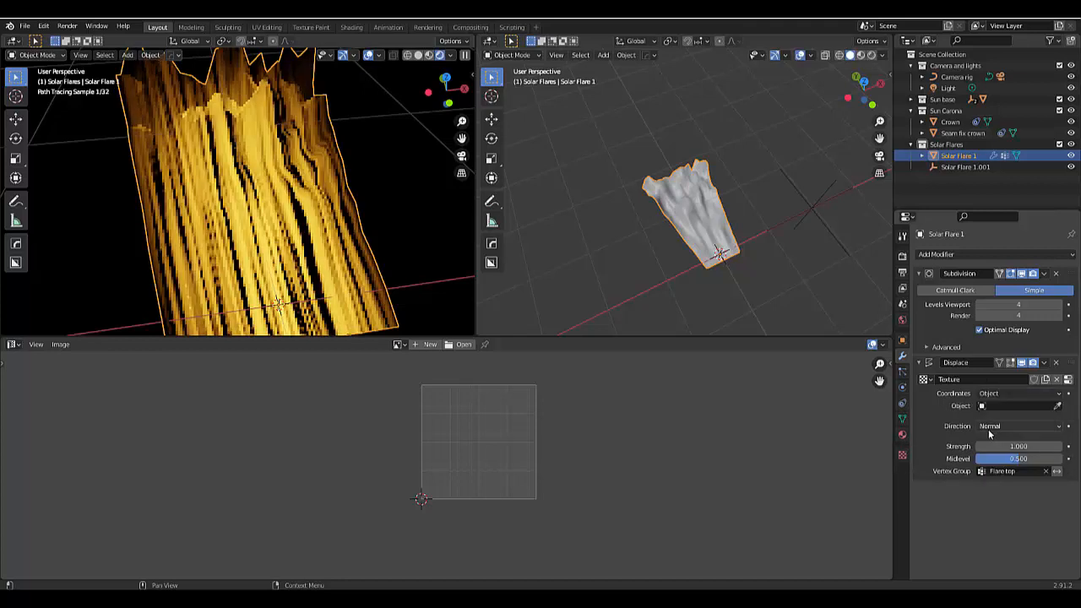
left_click(997, 406)
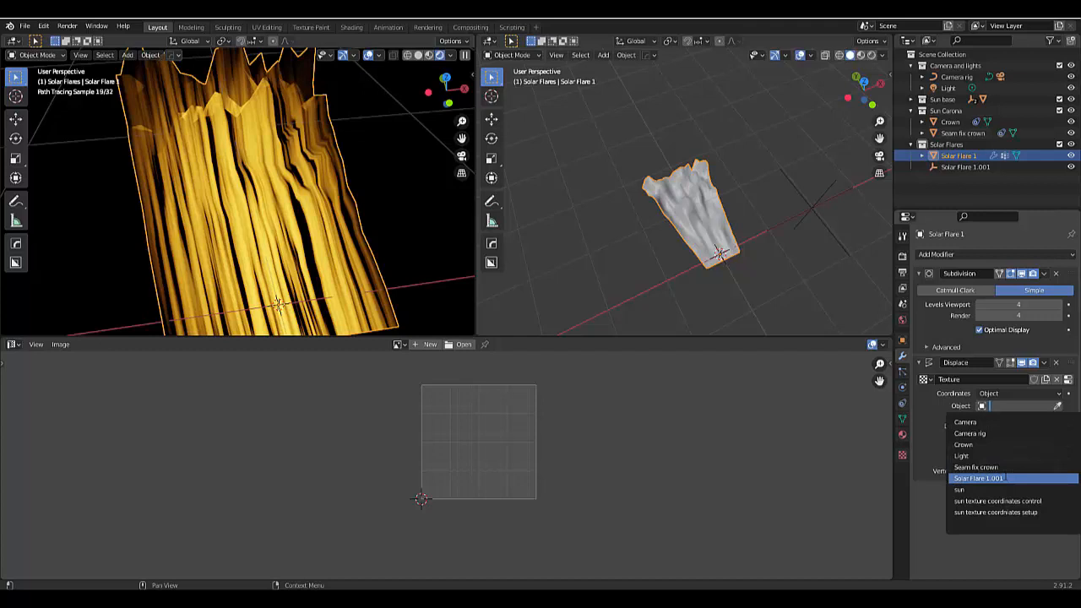
left_click(1003, 478)
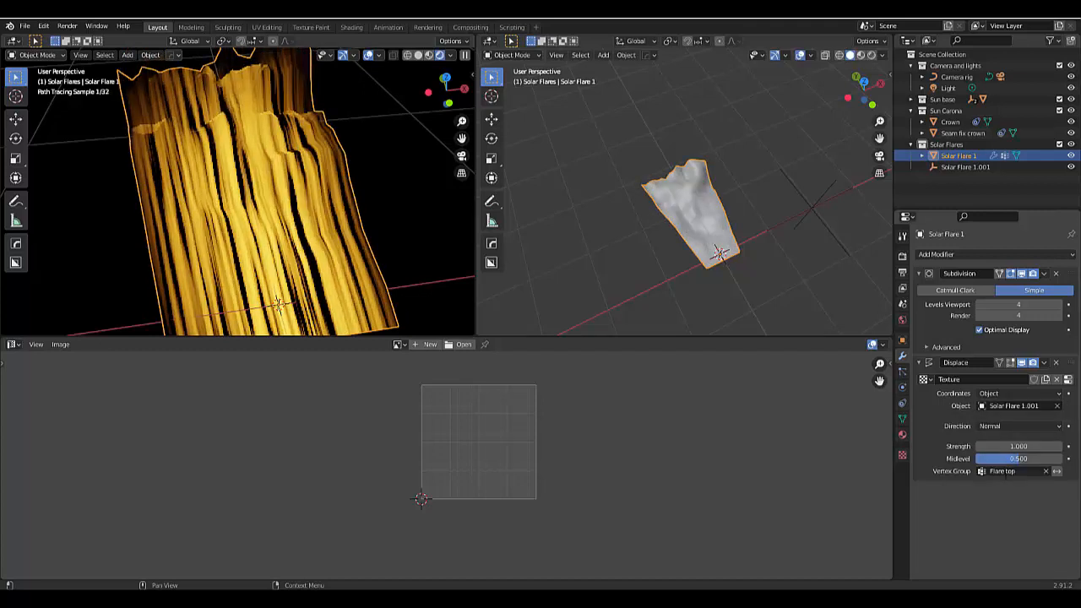
Try moving the Solar Flare 1.001 empty about 0.46 m along the global Z axis to test the displacement, then cancel
left_click(801, 201)
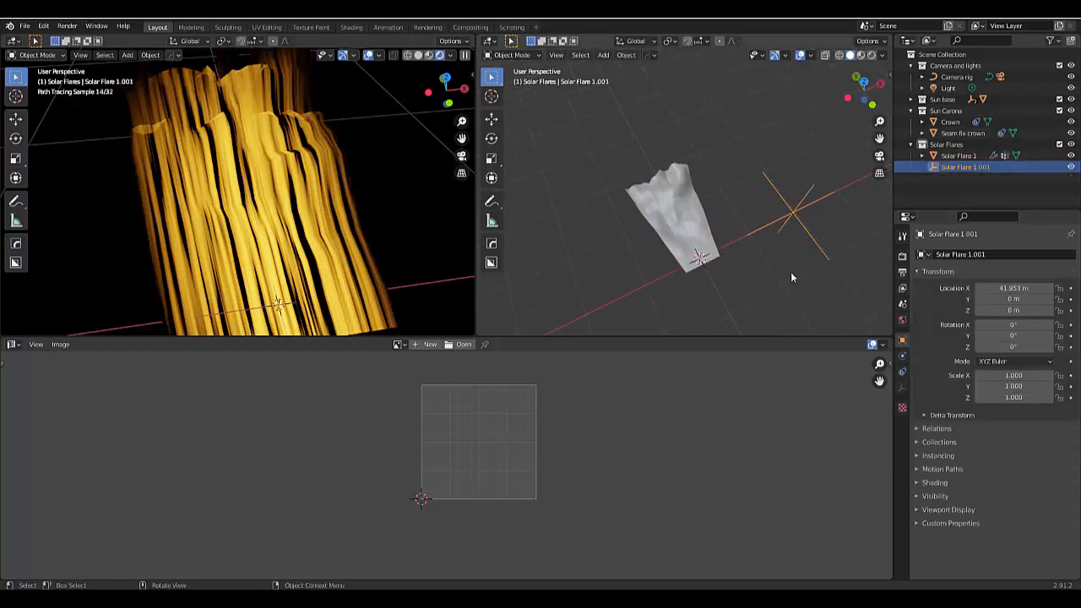
key("g")
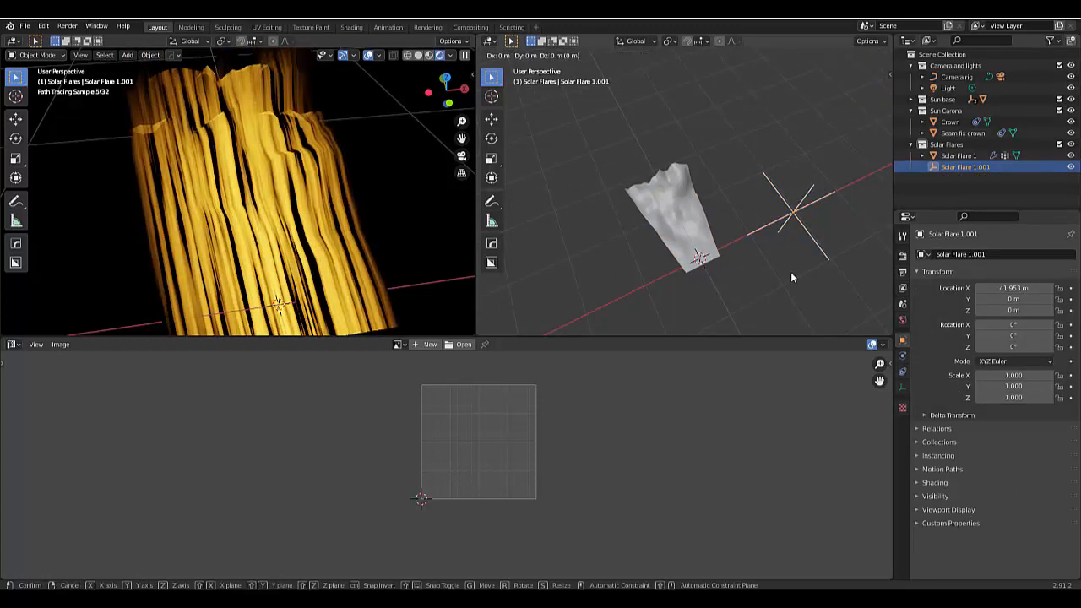
key("z")
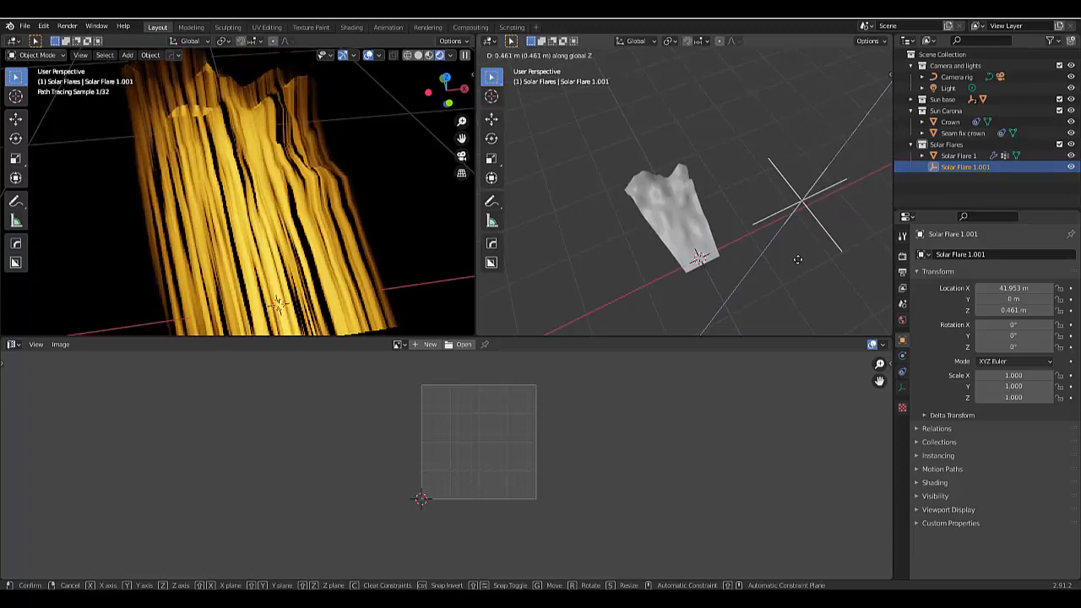
key("Escape")
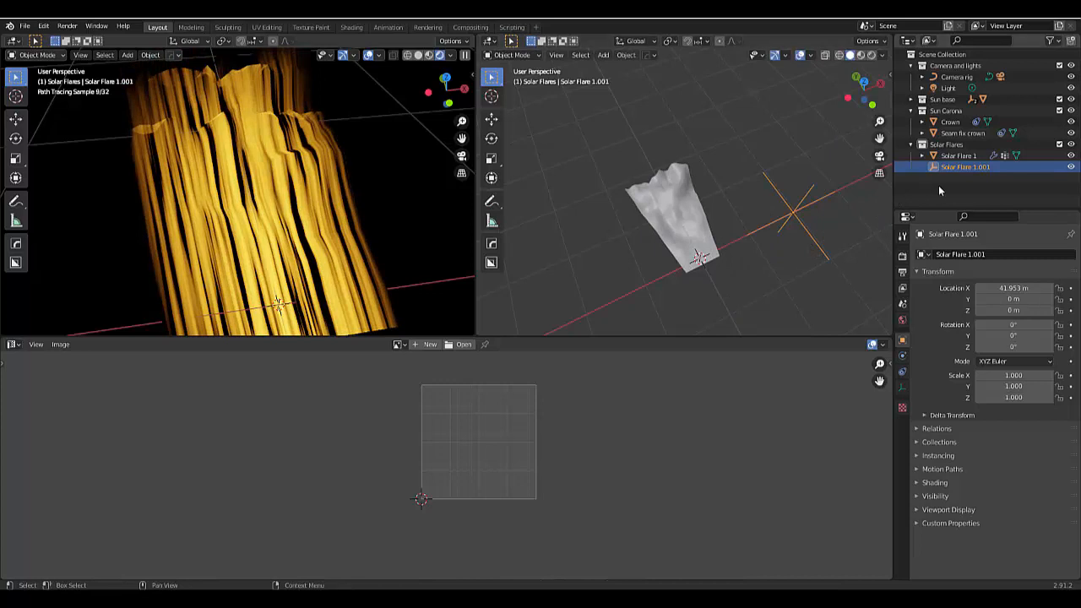
Duplicate Solar Flare 1 together with its empty in top view and place the copies about 7.1 m along negative X
middle_click_drag(709, 245, 688, 241)
key("KP_7")
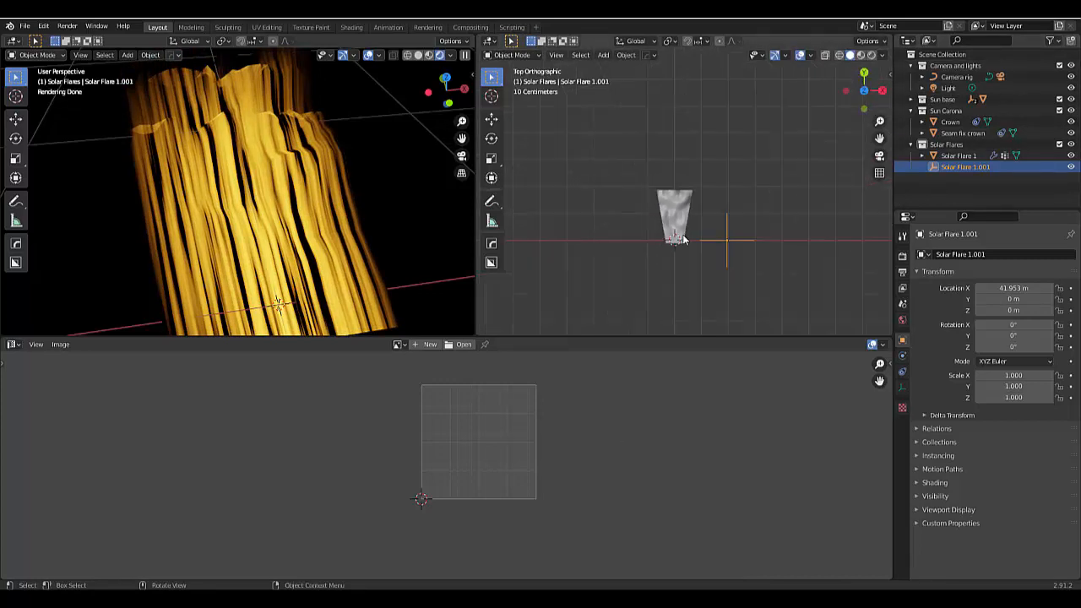
key("b")
left_click_drag(773, 254, 808, 275)
scroll(808, 275, "down", 5)
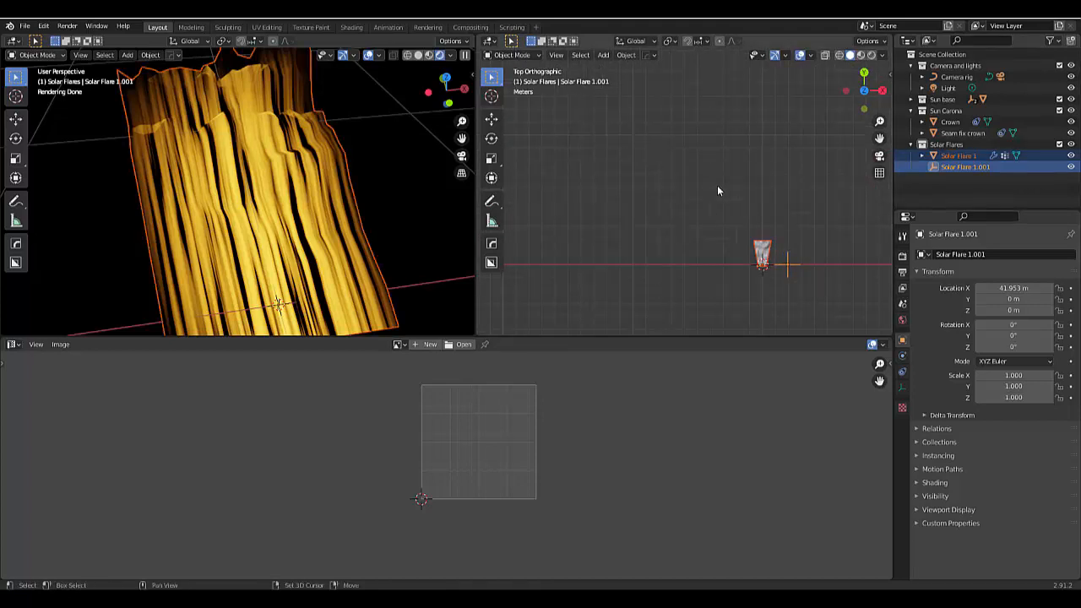
key("shift+d")
key("x")
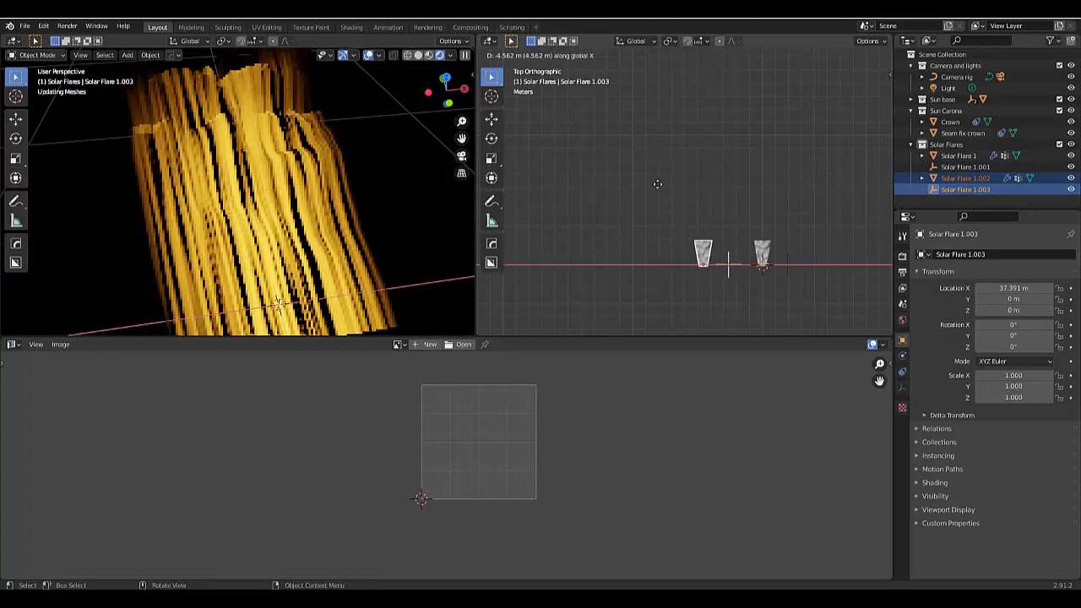
left_click(625, 184)
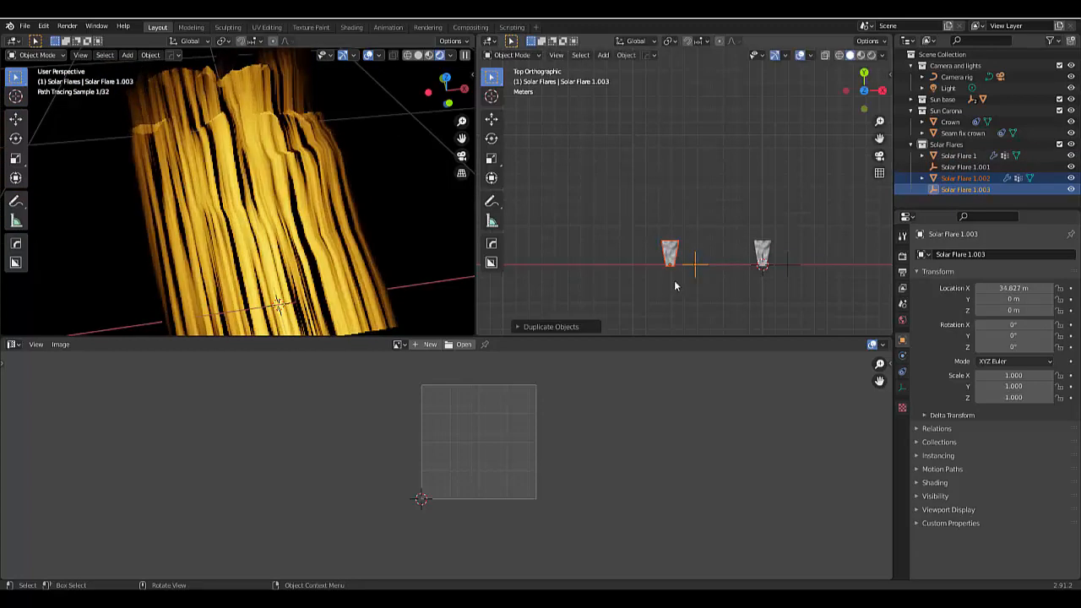
Add a Simple Deform modifier set to Bend on the duplicated flare and collapse its Subdivision and Displace settings
scroll(654, 224, "up", 6)
left_click(649, 214)
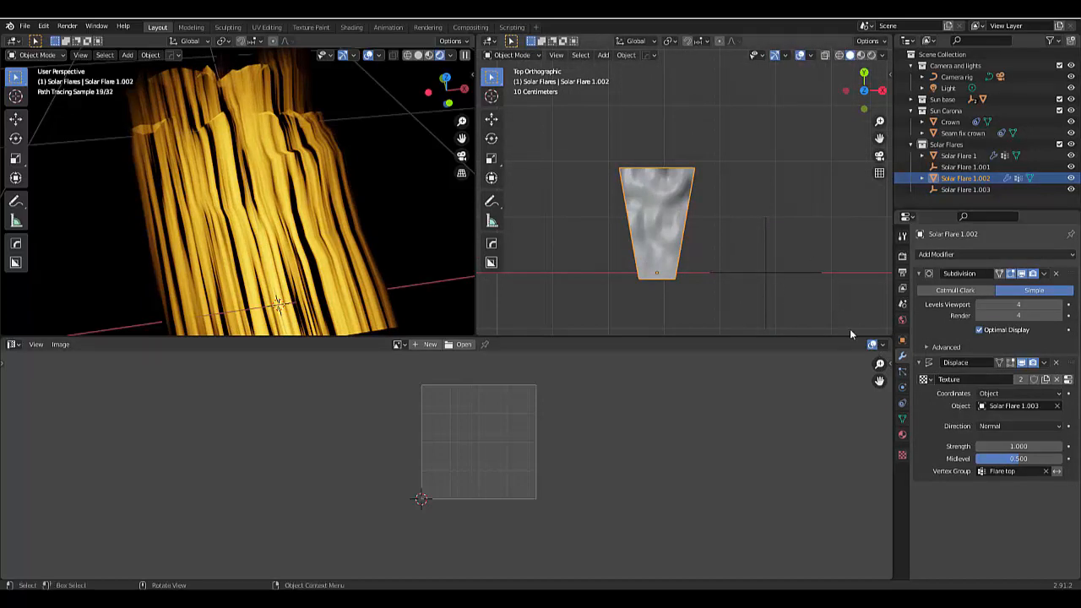
left_click(949, 253)
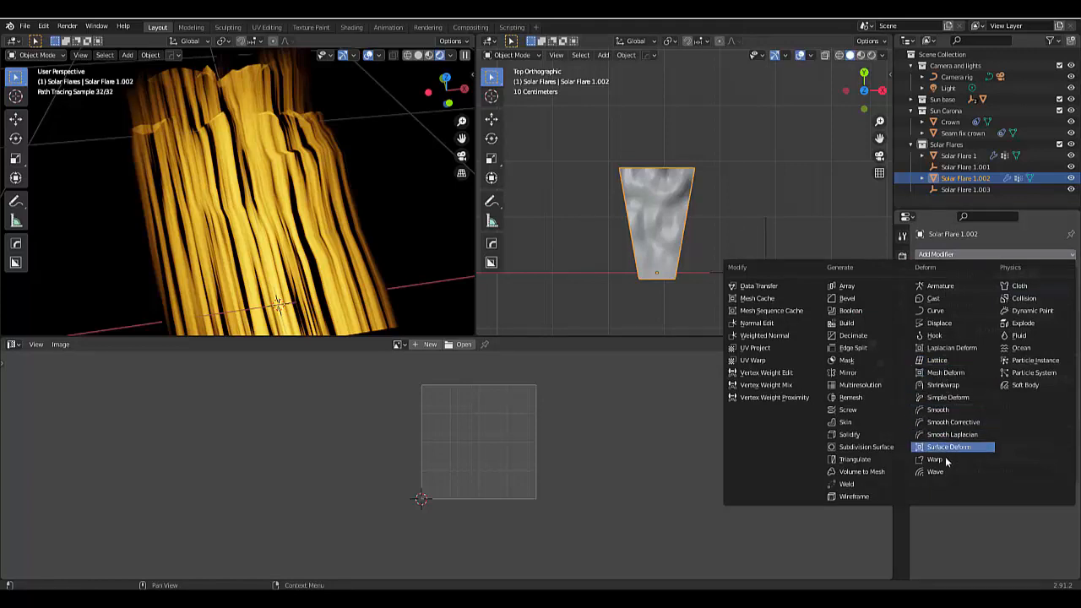
left_click(949, 396)
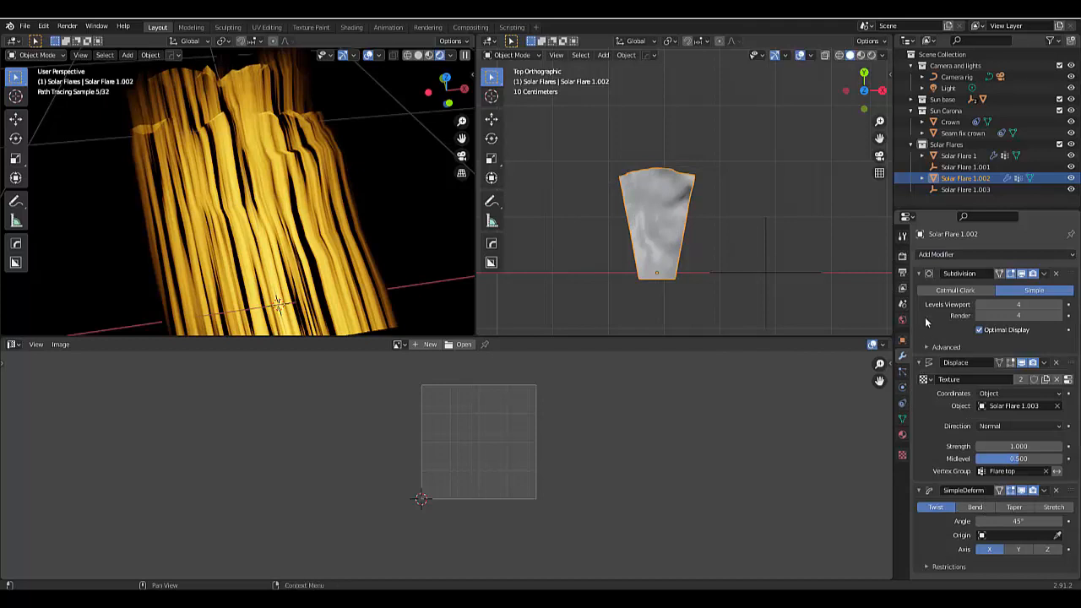
left_click(919, 274)
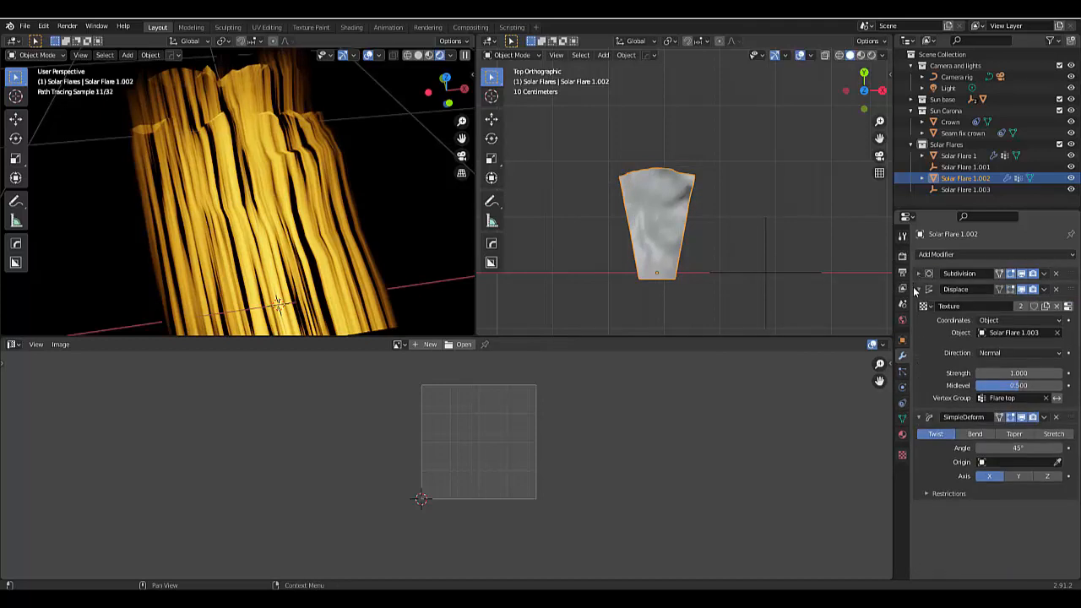
left_click(919, 290)
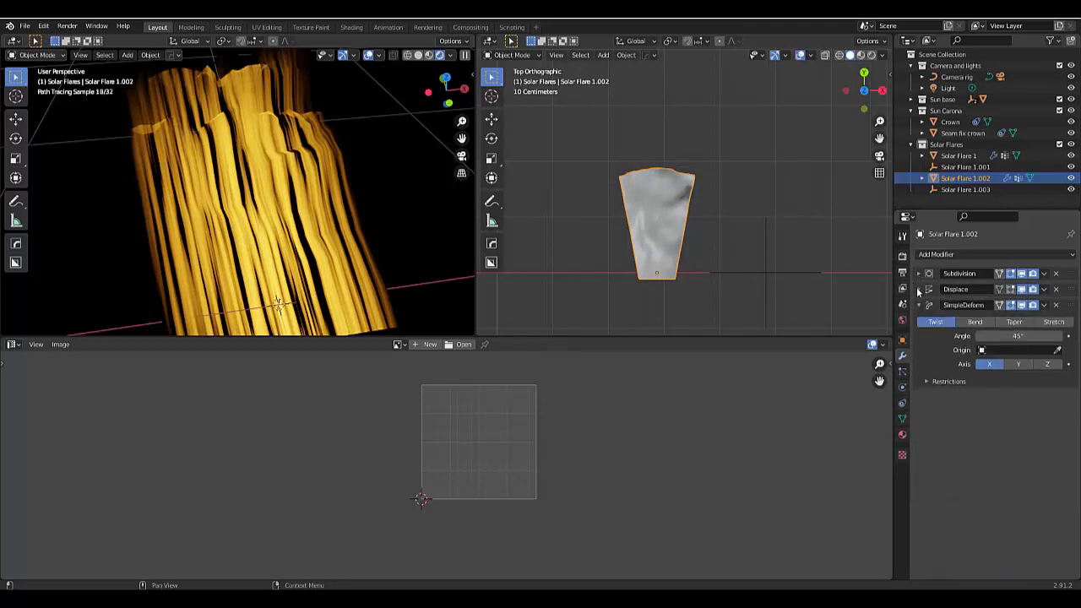
left_click(974, 323)
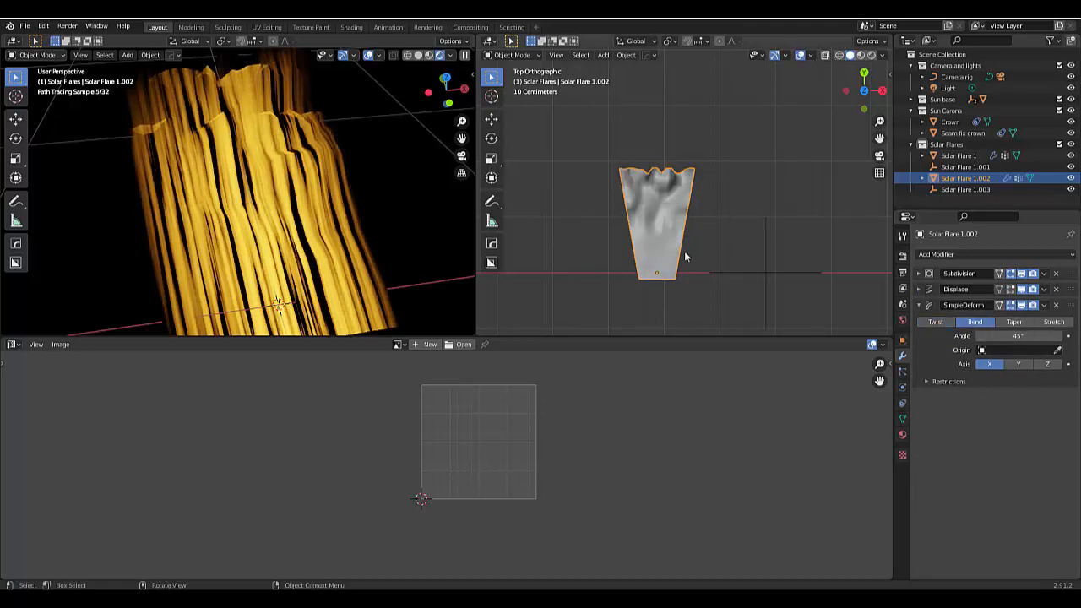
Try rotating the Solar Flare 1.003 empty in top view to test how the duplicated flare's displacement reacts
left_click(737, 272)
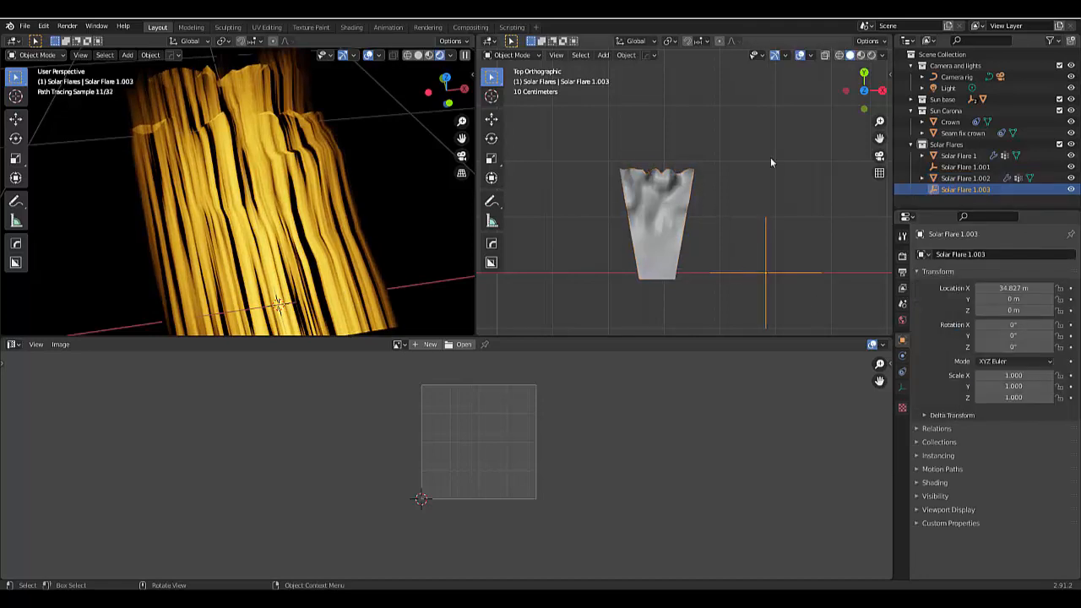
key("r")
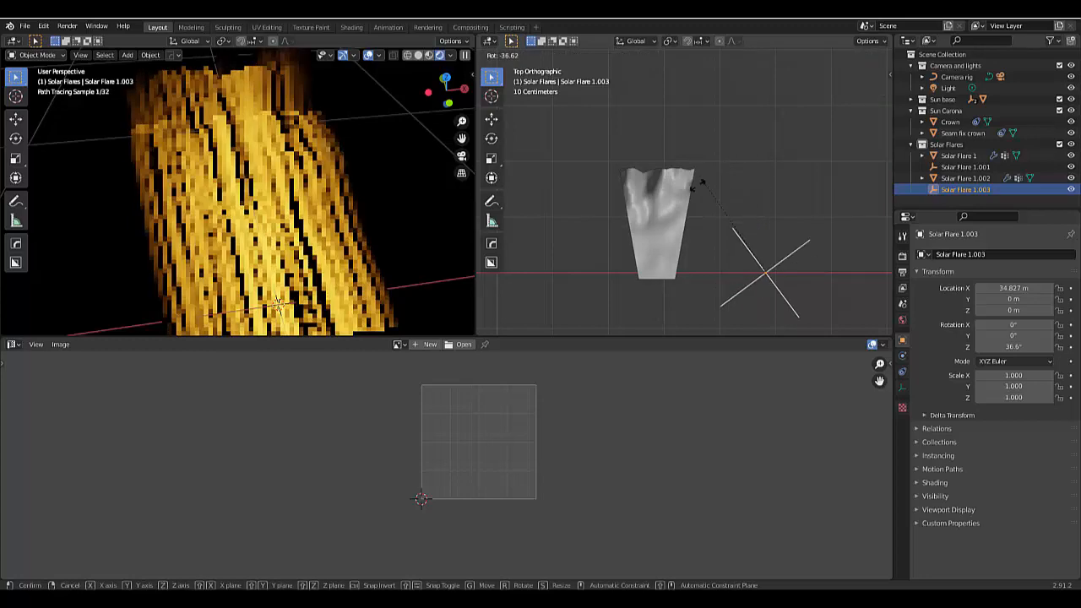
left_click(812, 175)
scroll(674, 248, "down", 3)
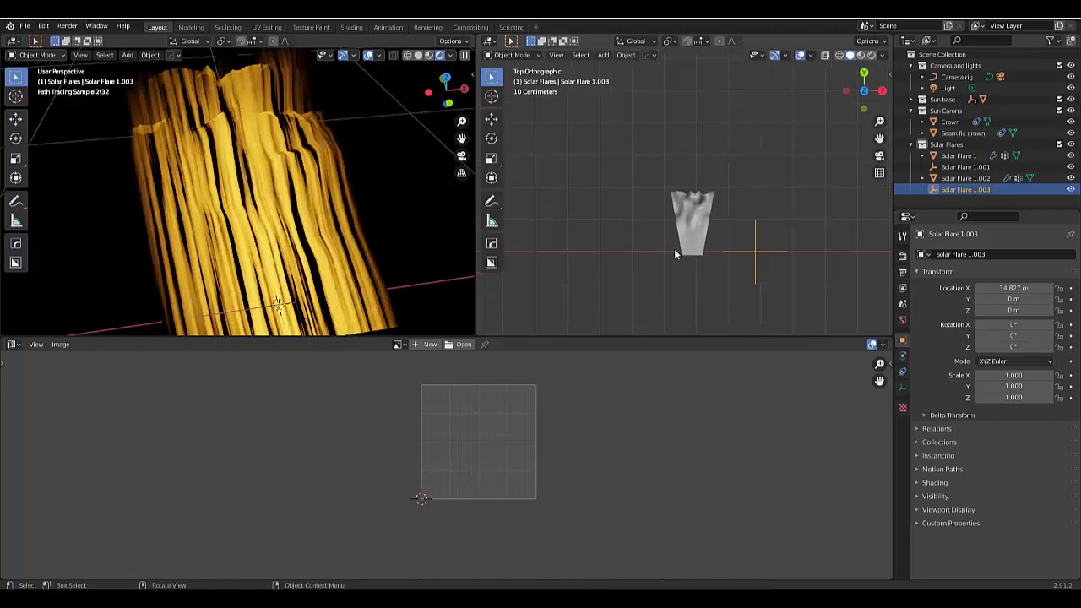
Snap the 3D cursor to the duplicated flare's origin and add a Plain Axes empty there
scroll(693, 245, "up", 2)
left_click(712, 235)
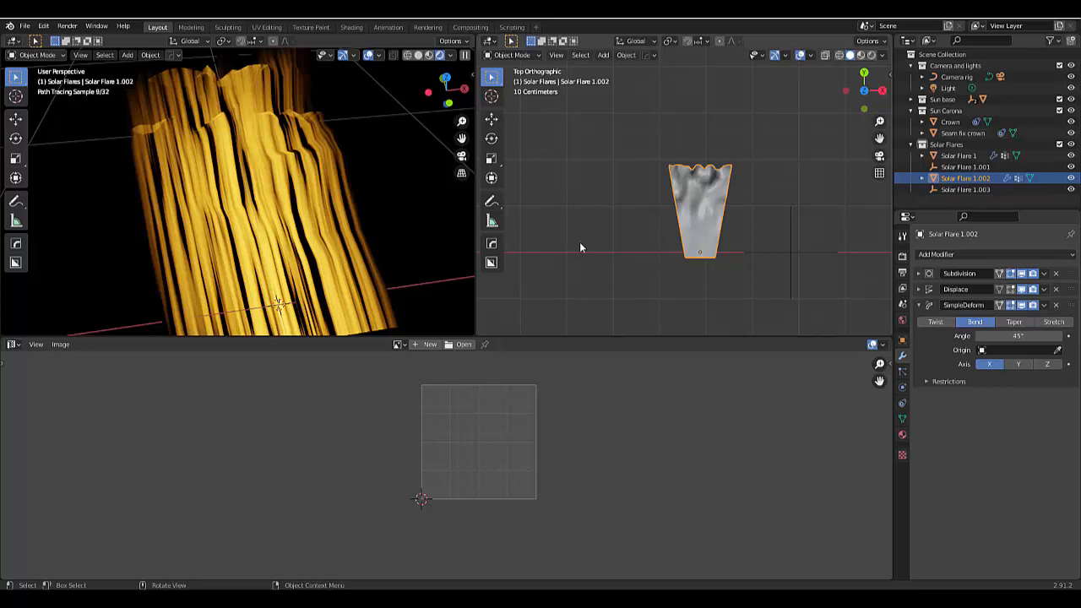
key("shift+s")
left_click(585, 311)
key("shift+a")
mouse_move(593, 285)
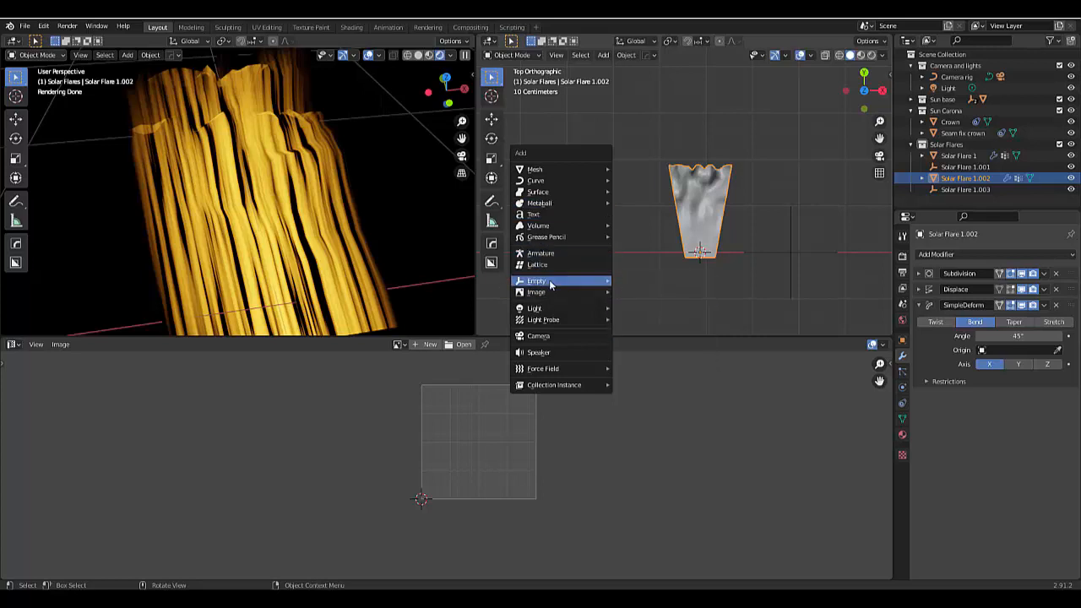
mouse_move(556, 290)
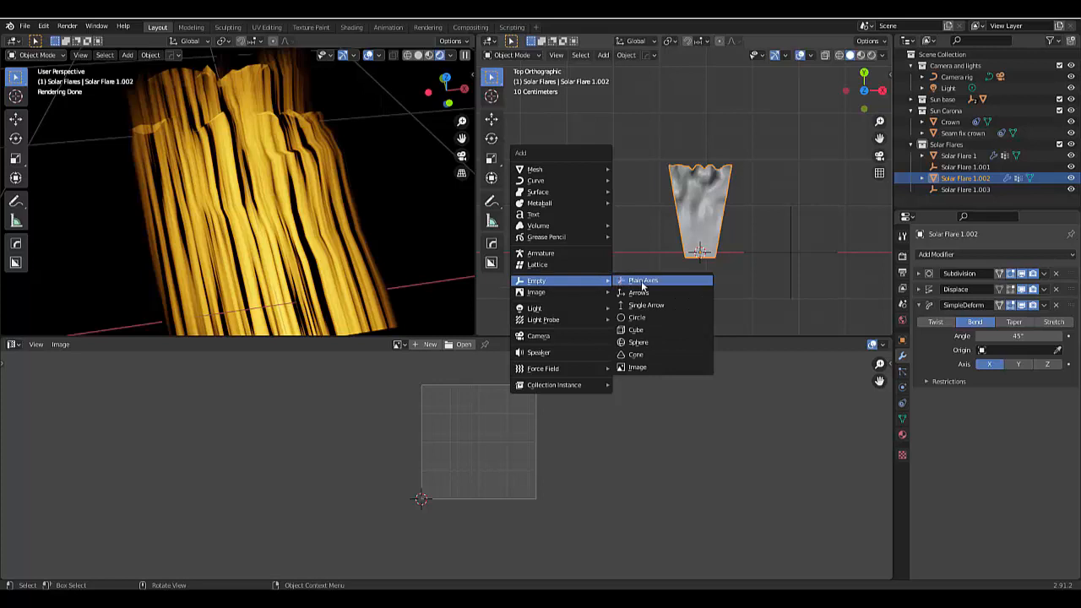
left_click(647, 280)
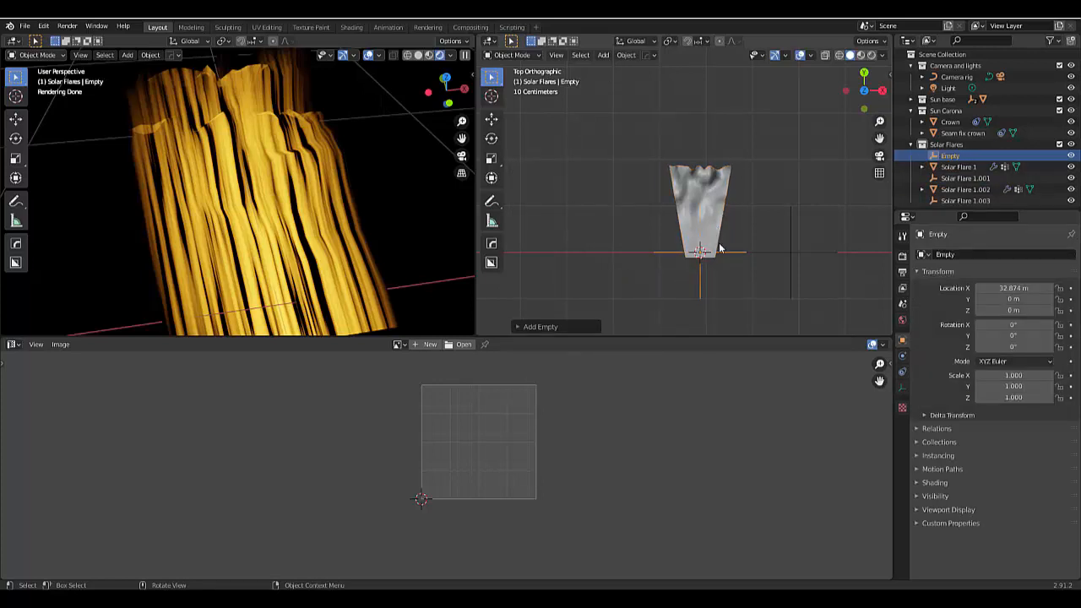
Move the new empty about 1.3 m along negative X, to the side of the flare opposite its displacement empty
key("g")
key("x")
left_click(656, 249)
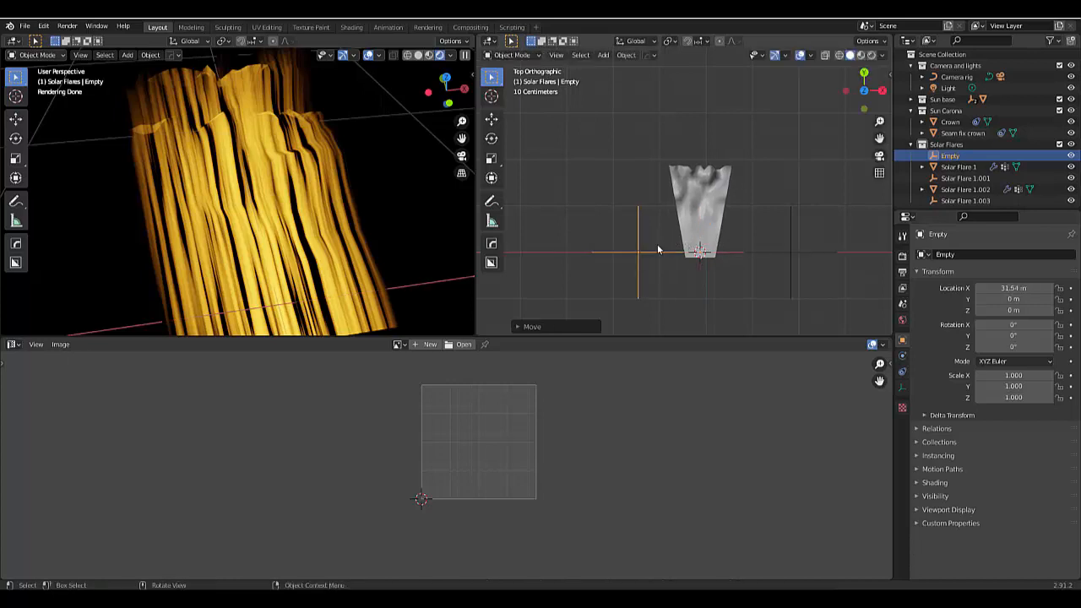
Rename the newly added empty "bend flare"
left_click(718, 234)
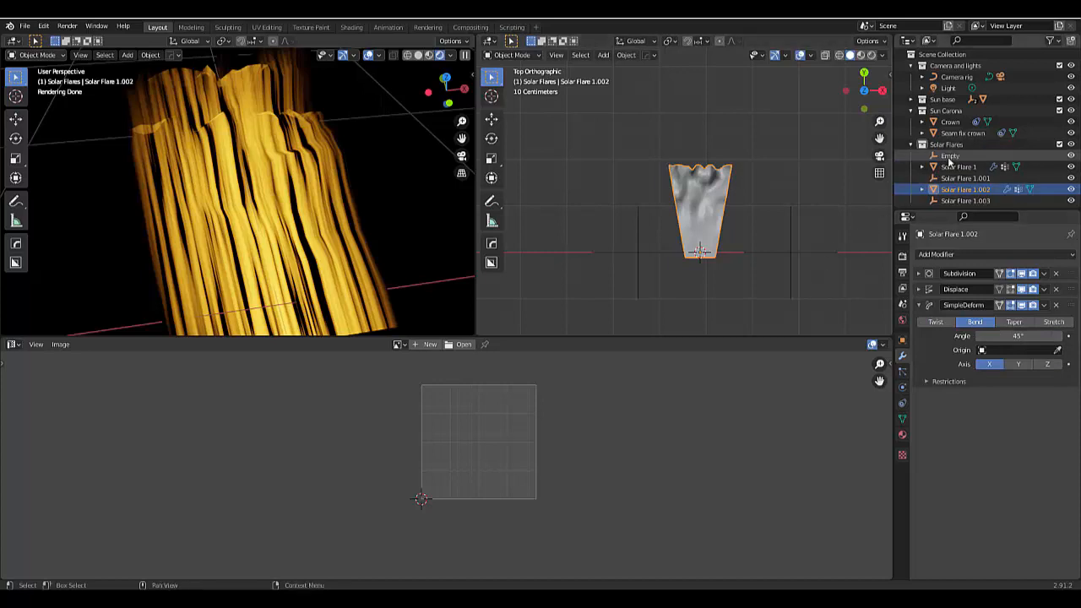
double_click(949, 157)
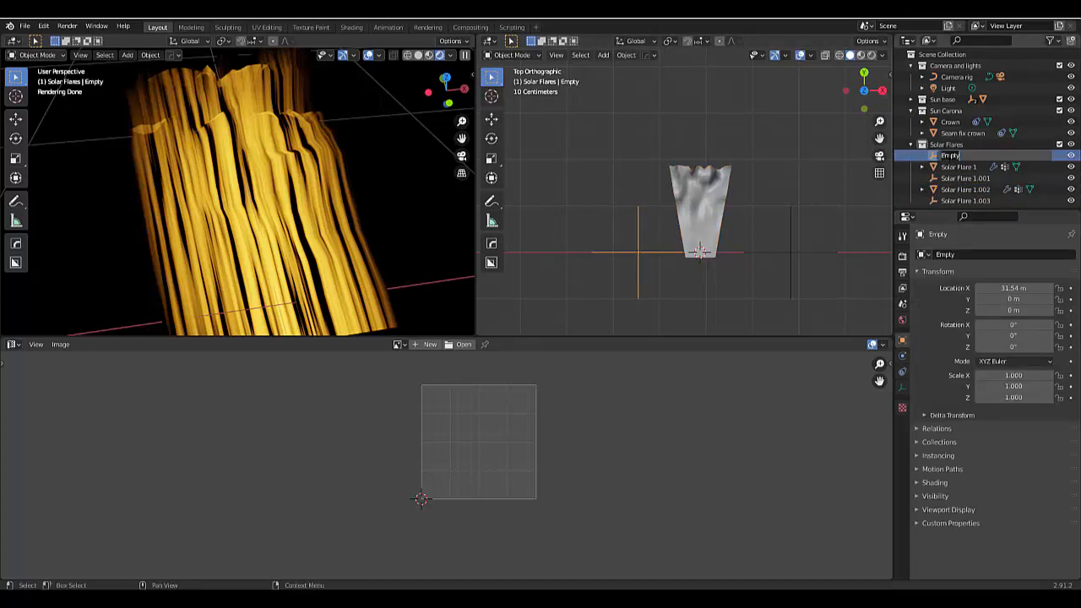
type("E")
key("Return")
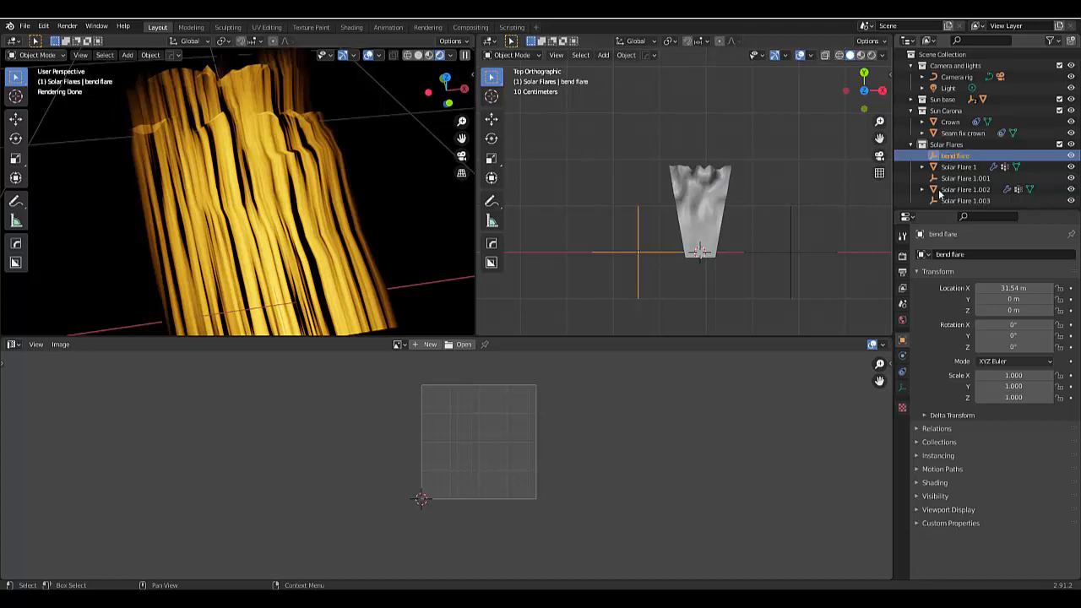
Set the bend flare empty as the origin of the duplicated flare's Simple Deform modifier
scroll(690, 283, "down", 5)
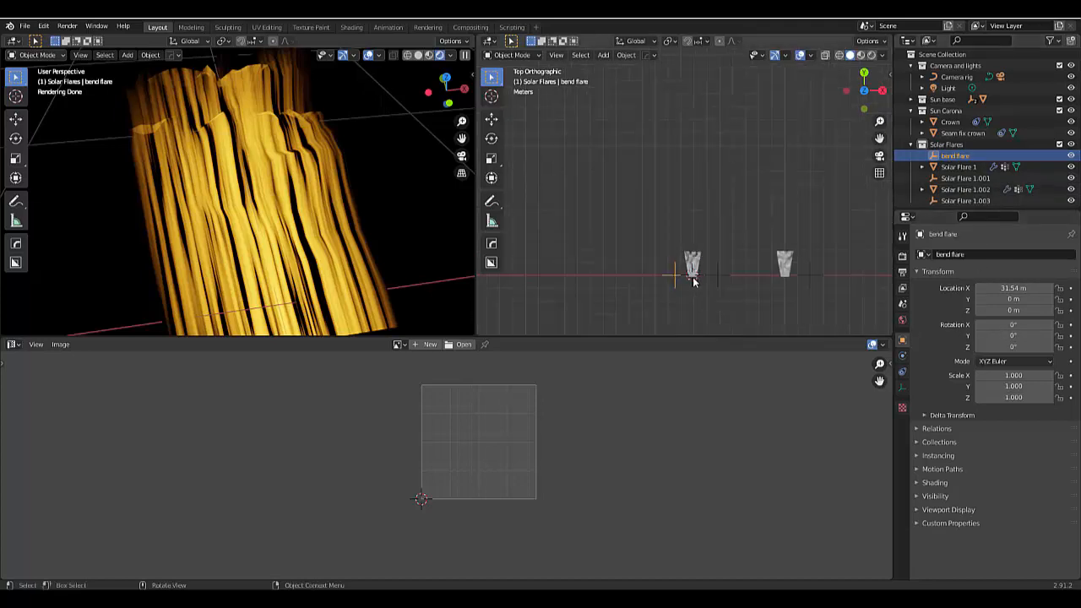
scroll(692, 281, "up", 5)
left_click(694, 272)
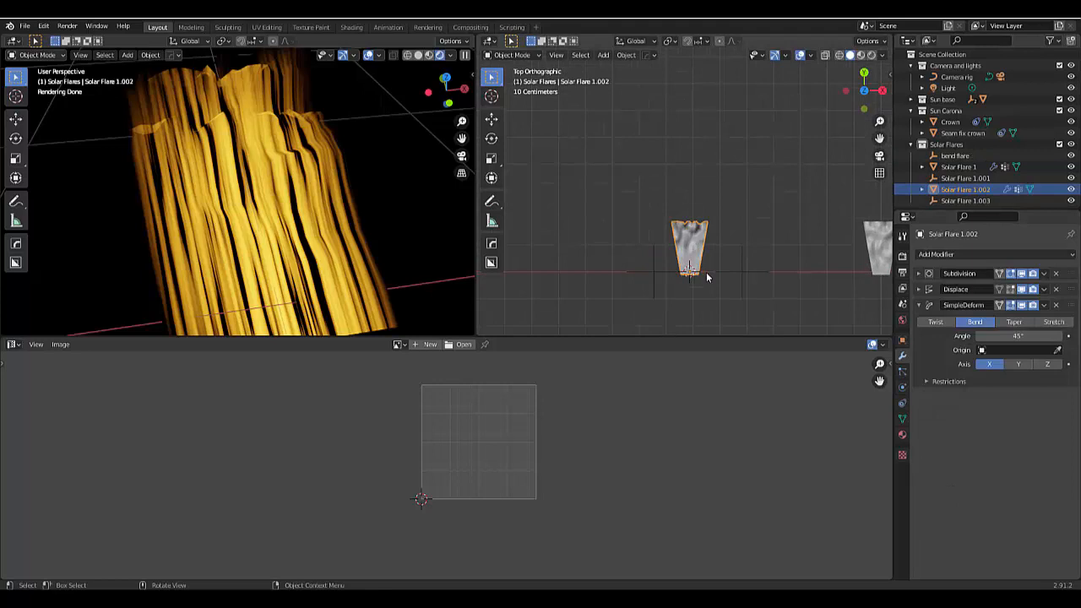
left_click(1031, 351)
left_click(1010, 365)
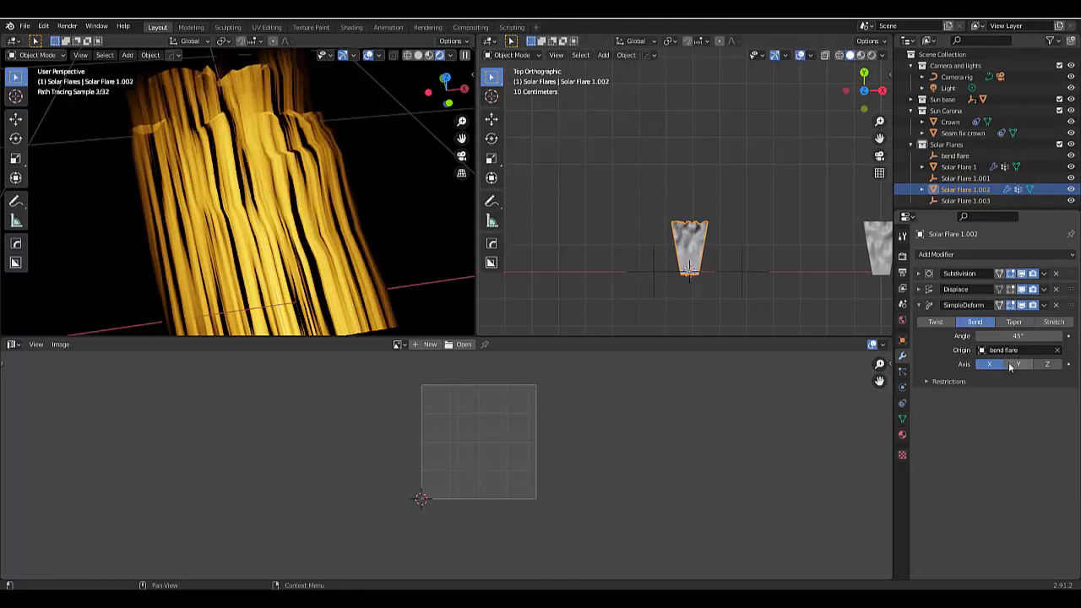
Move the bend flare empty about 1.34 m along X to the duplicated flare's base and rotate it about 95.6° around Z
left_click(614, 274)
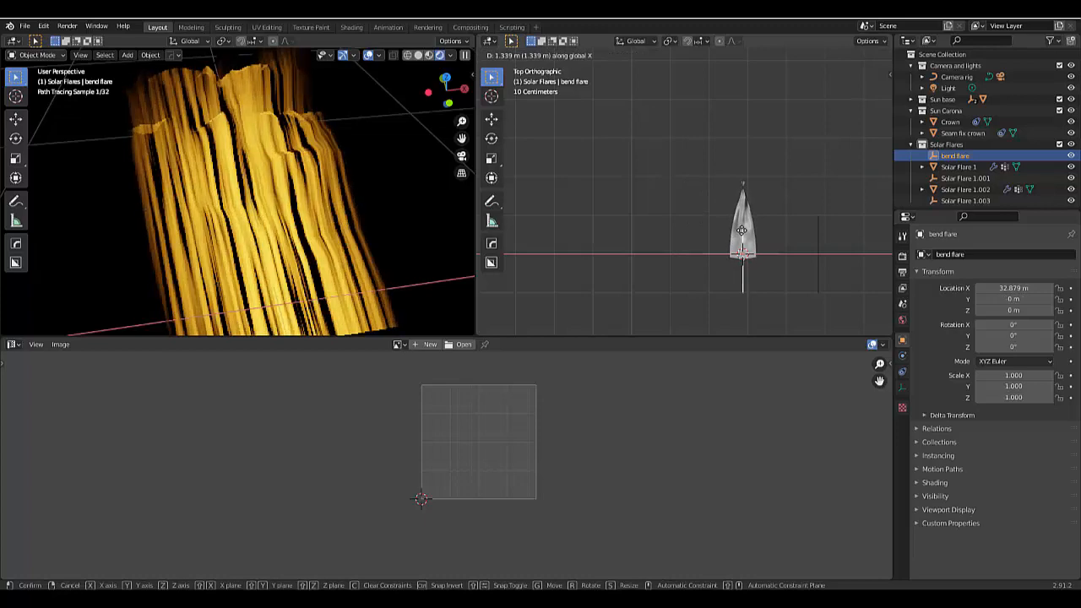
left_click(732, 205)
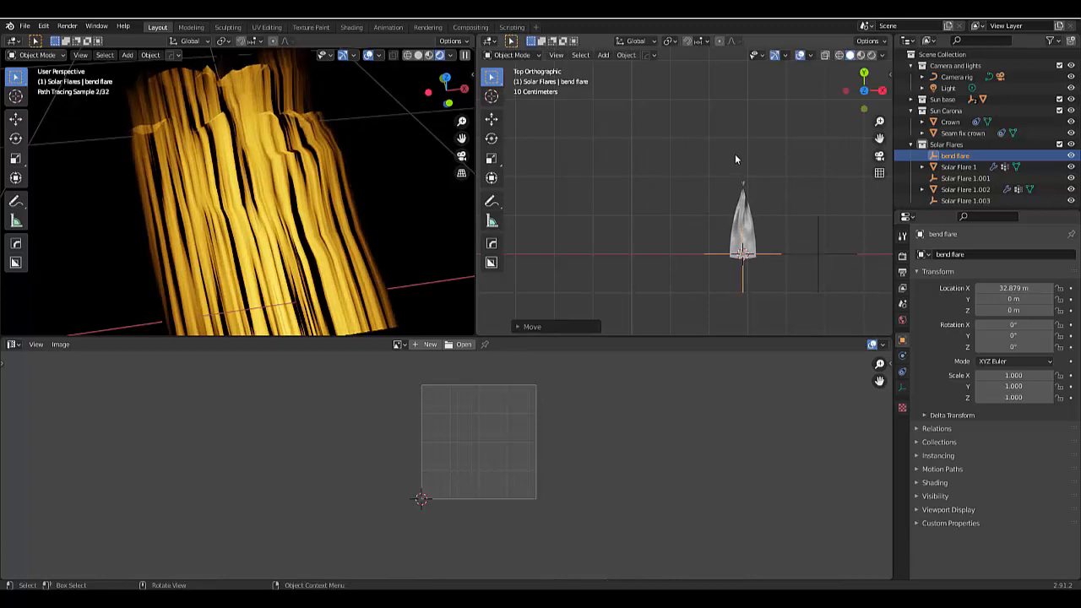
key("r")
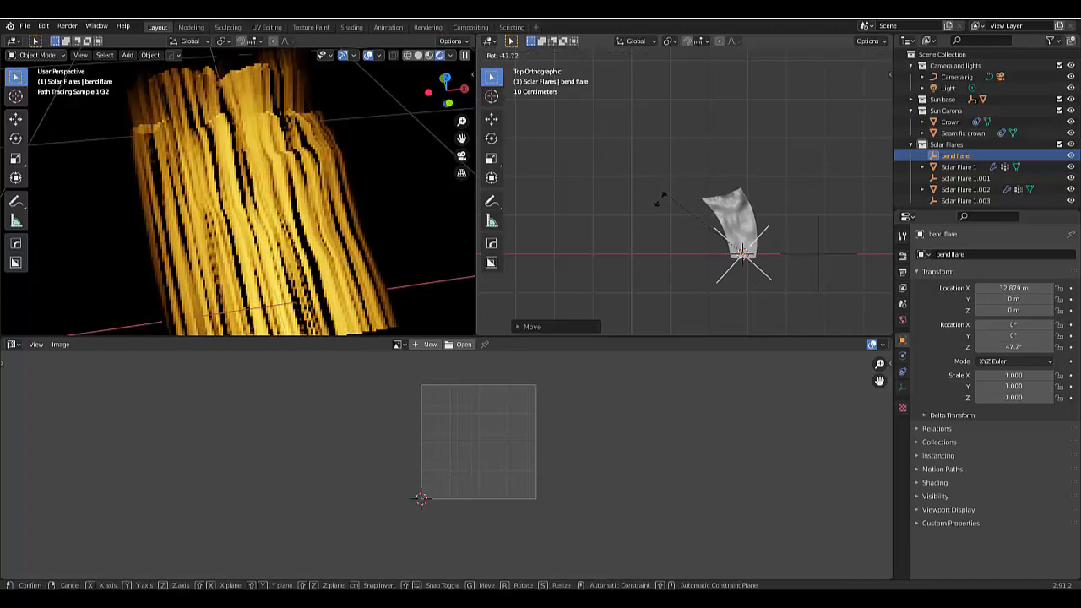
left_click(671, 268)
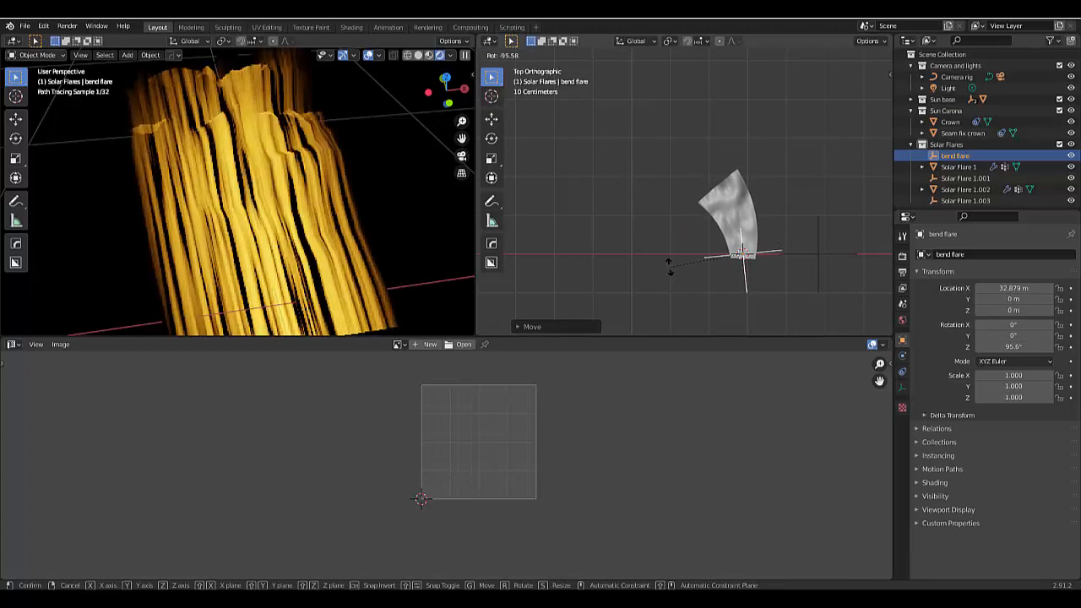
Set the duplicated flare's Simple Deform bend angle to 200°
left_click(735, 187)
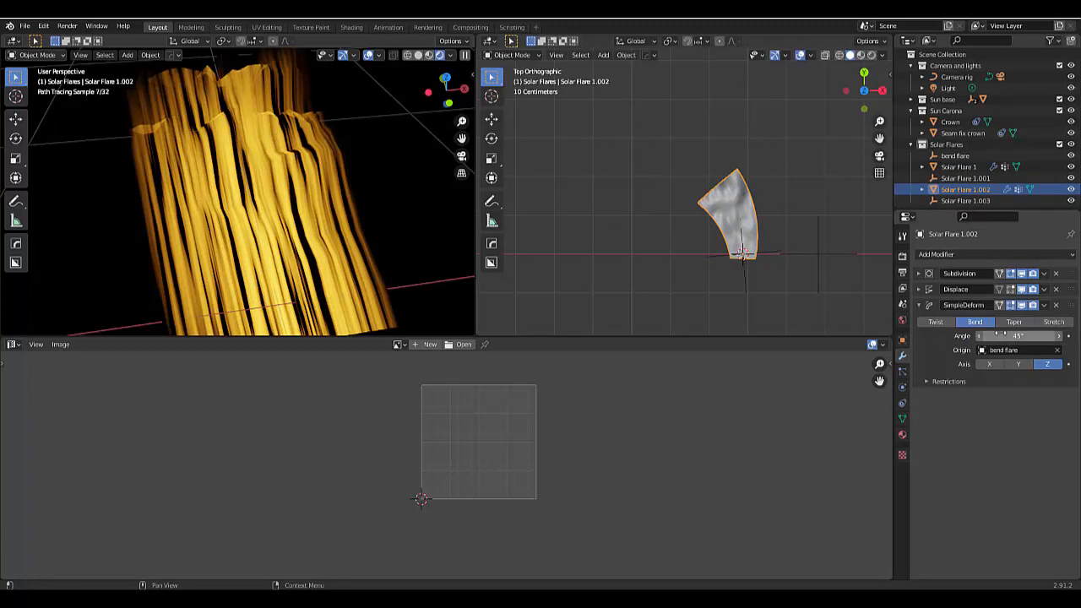
left_click_drag(1016, 336, 1027, 336)
left_click_drag(1018, 336, 1044, 336)
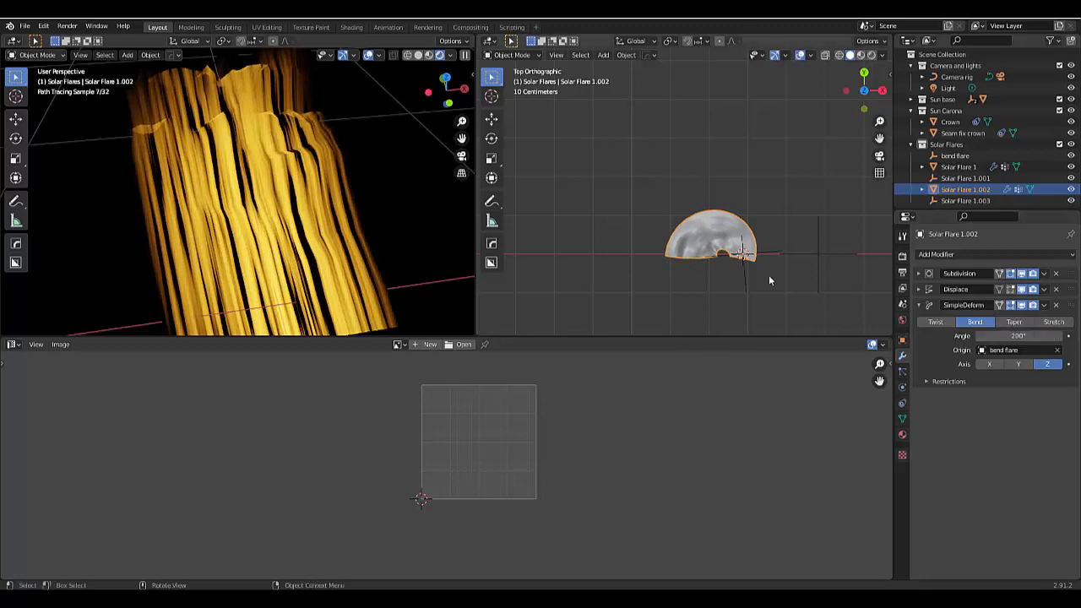
Duplicate the arched flare together with its two empties and place the copies along negative X, clear of the original
scroll(751, 309, "down", 8)
scroll(784, 324, "up", 5)
scroll(701, 272, "up", 2)
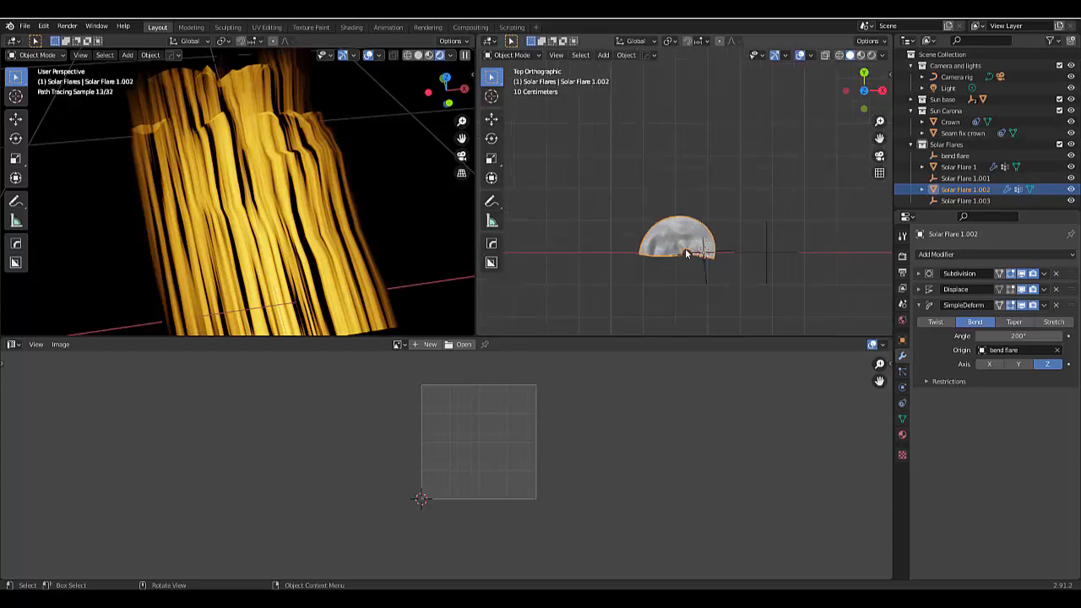
left_click(642, 176)
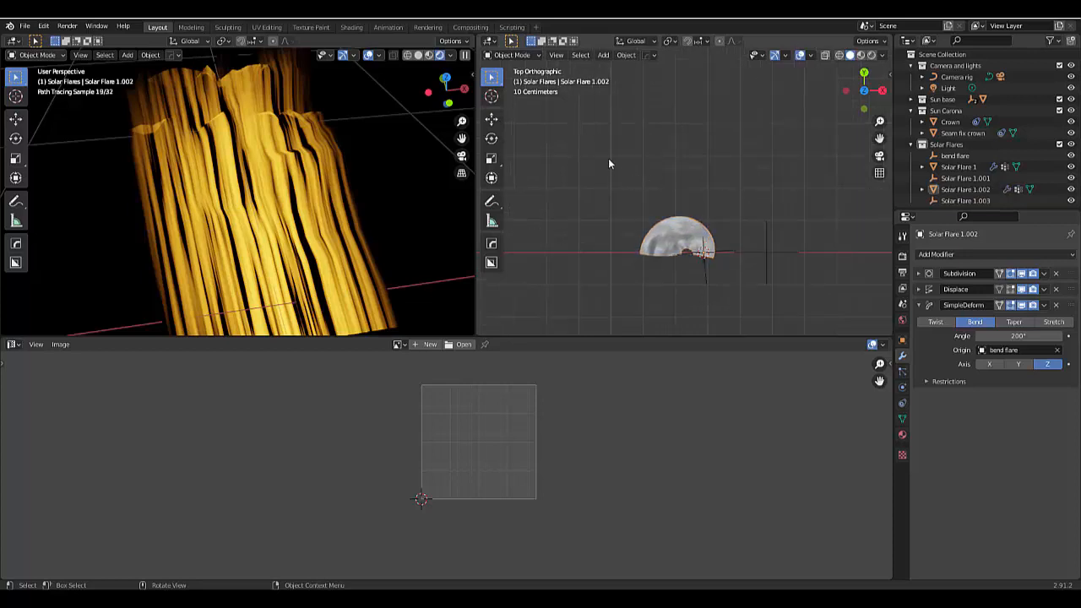
left_click_drag(610, 160, 761, 291)
scroll(760, 291, "down", 3)
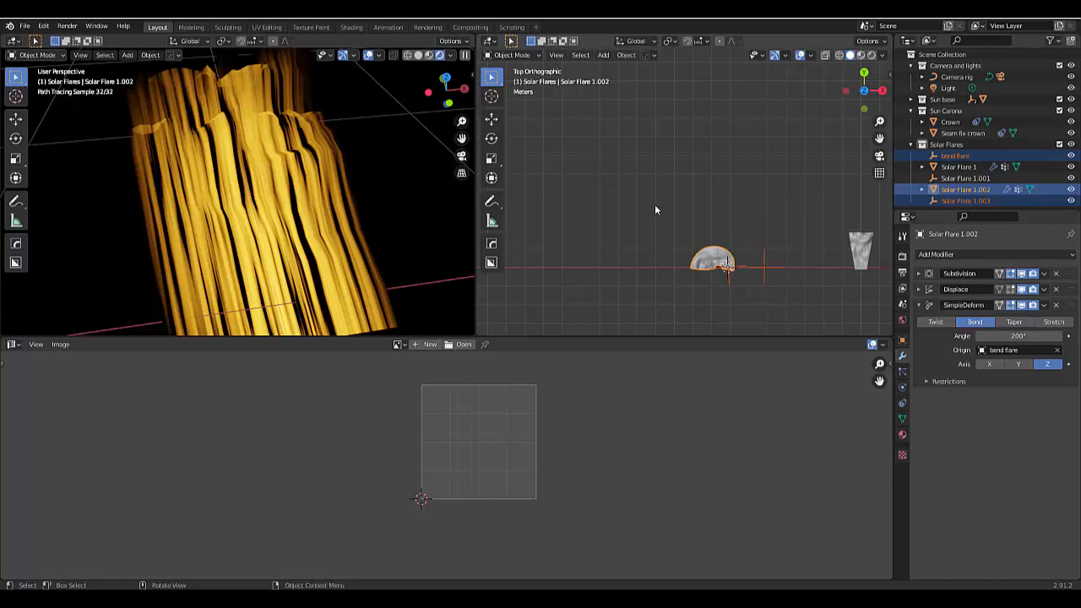
key("shift+d")
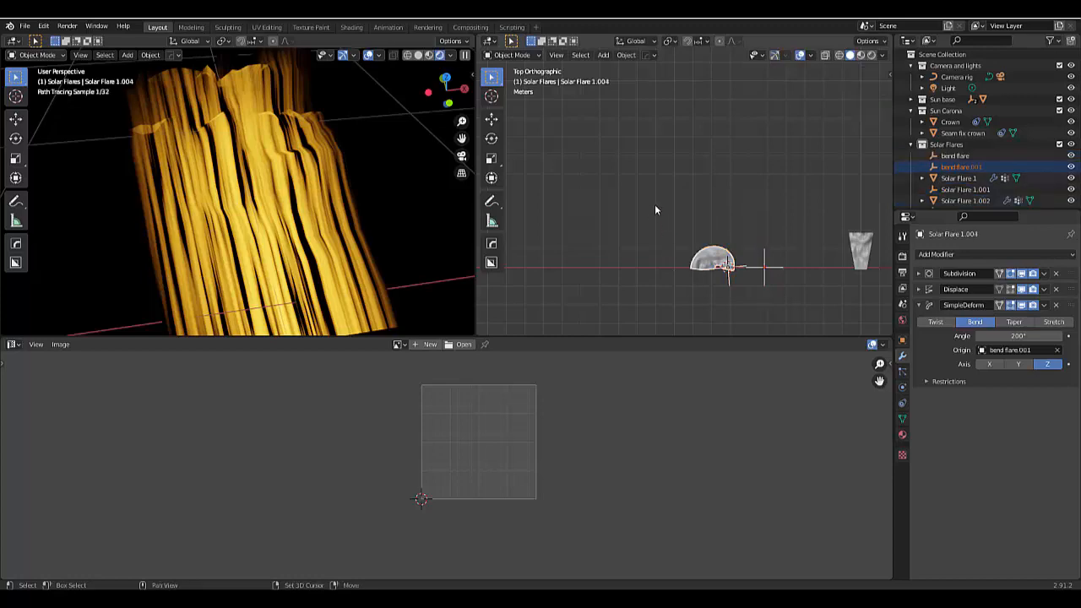
key("x")
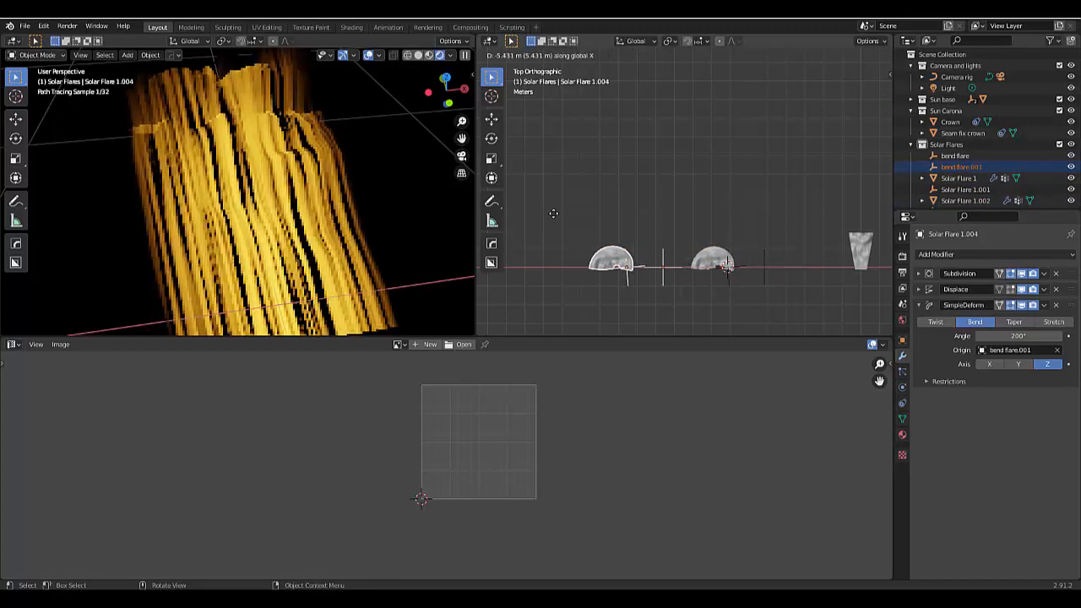
left_click(533, 217)
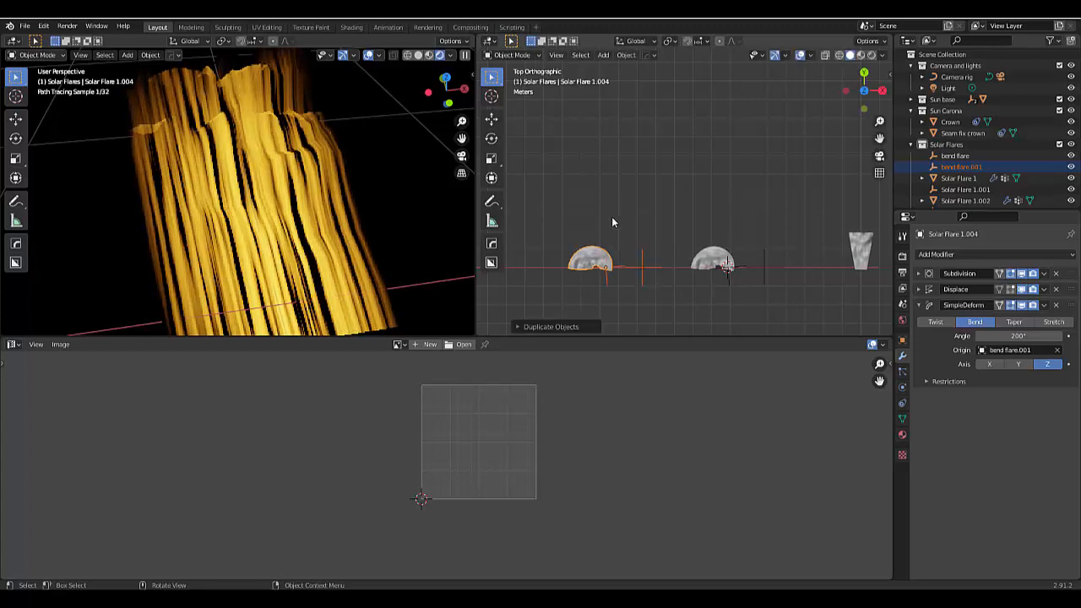
Set the new flare copy's Simple Deform bend angle to 45°
scroll(611, 216, "down", 3)
scroll(628, 224, "down", 3)
scroll(714, 184, "up", 4)
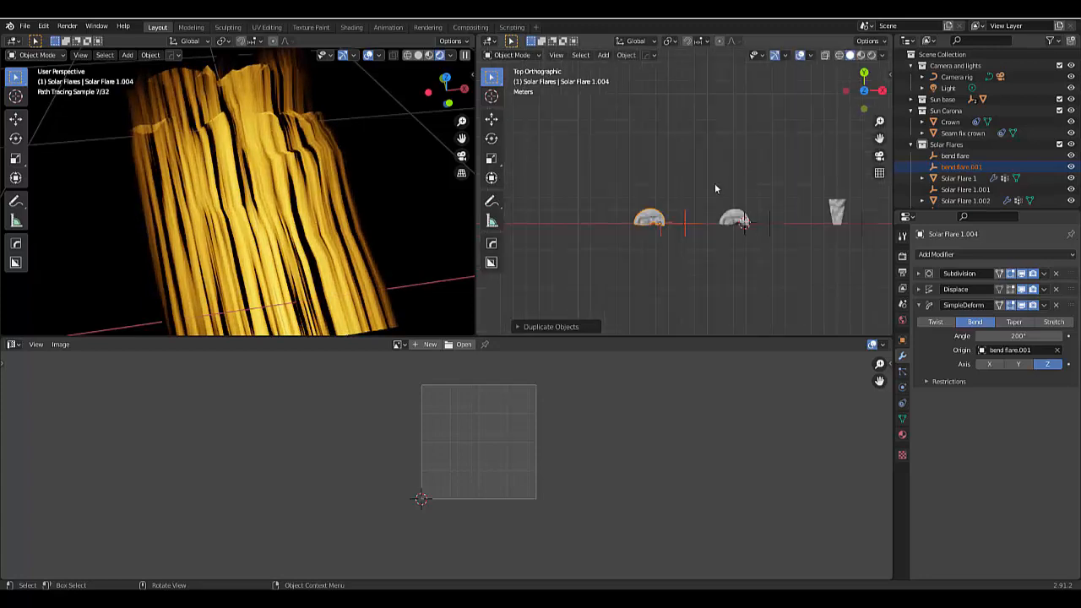
scroll(770, 300, "up", 5)
scroll(700, 299, "down", 5)
scroll(696, 283, "up", 5)
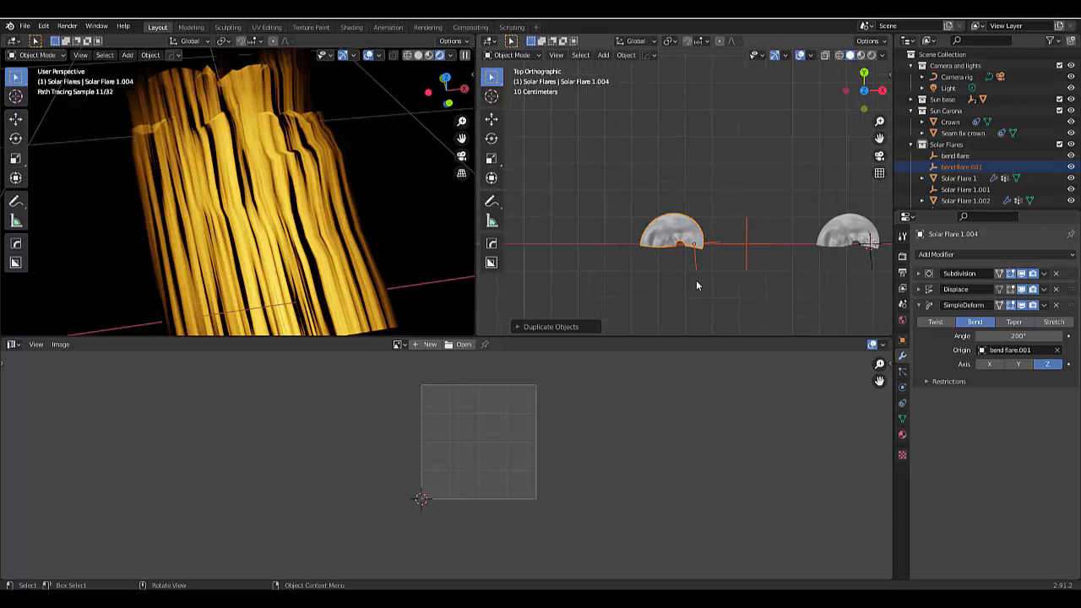
scroll(695, 285, "up", 1)
left_click(1017, 335)
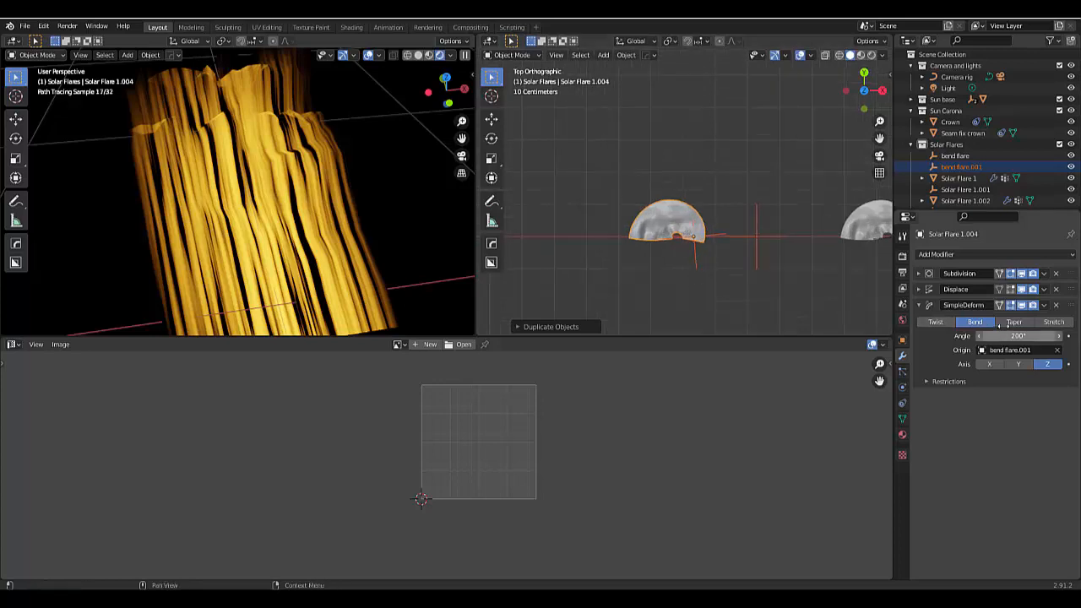
type("199.7d45")
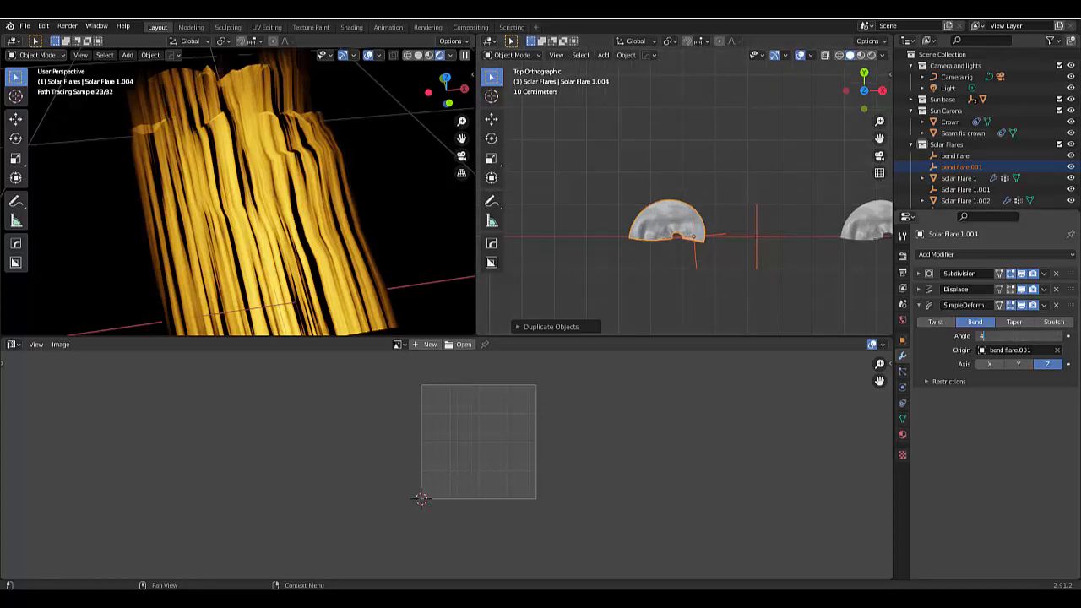
key("Return")
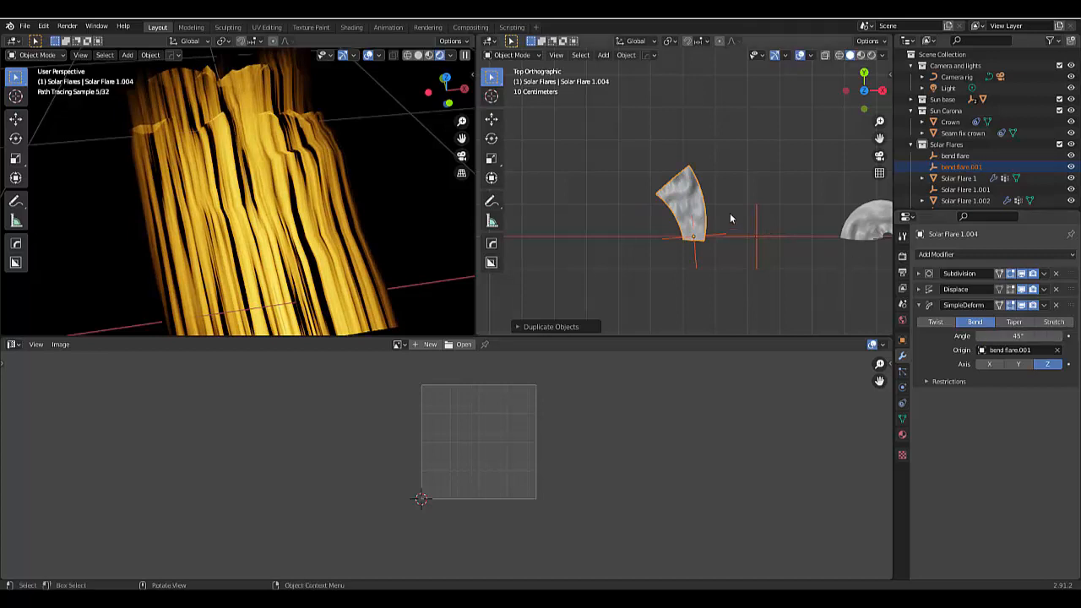
Duplicate the 45° bent flare with its two empties and place the copies along X, beyond the straight flare
scroll(722, 224, "down", 5)
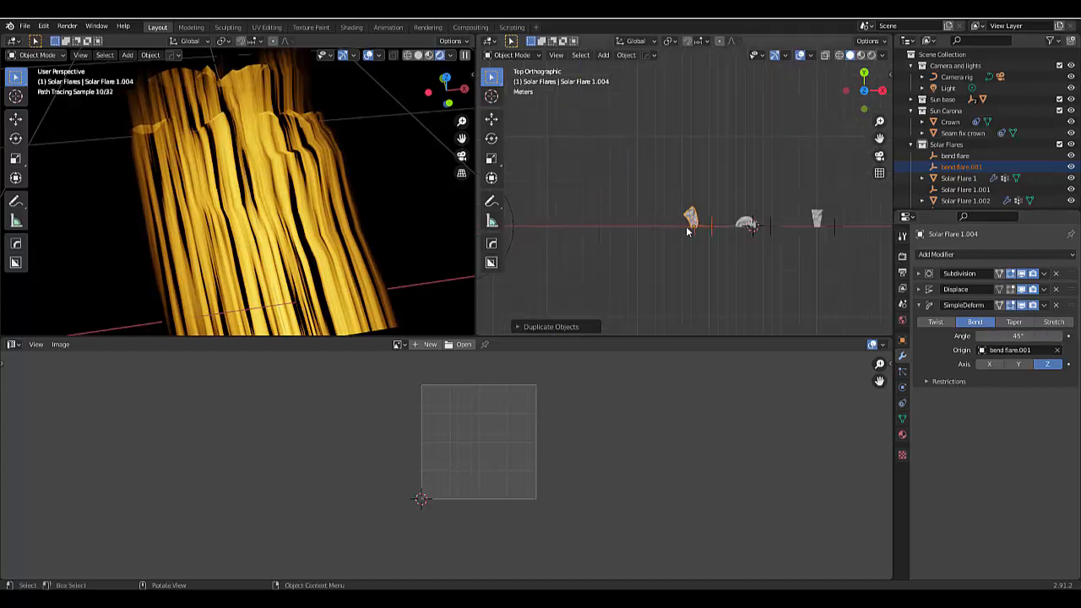
middle_click_drag(850, 208, 637, 236, "shift")
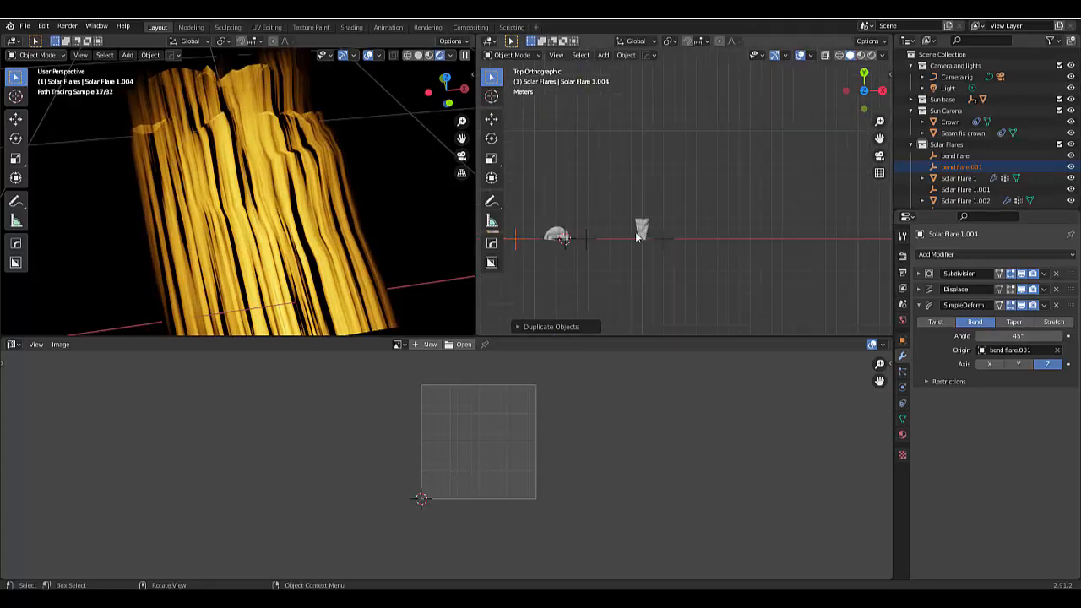
scroll(621, 200, "up", 3)
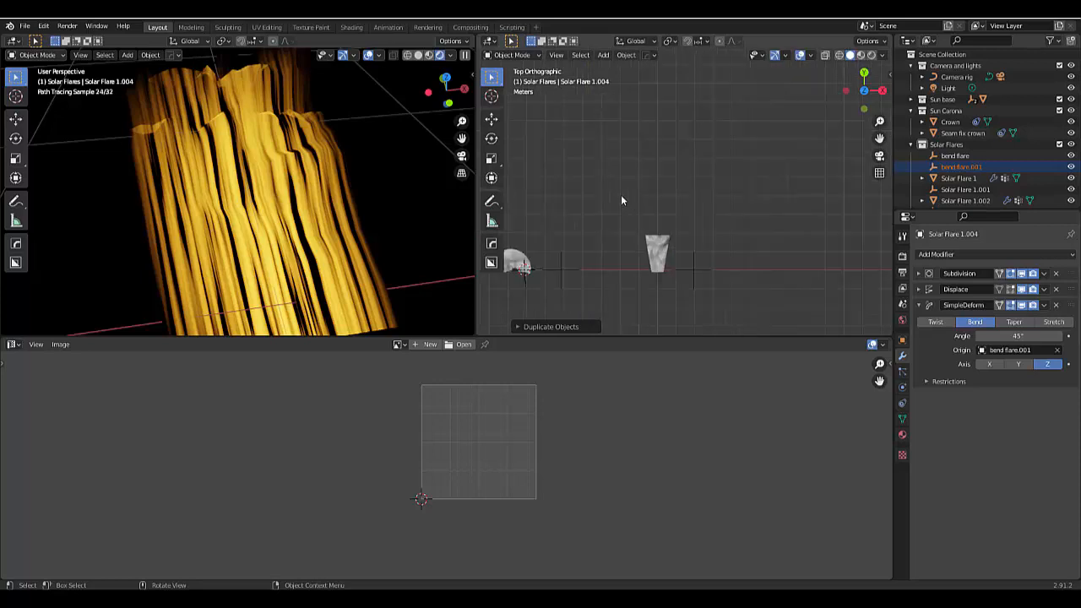
left_click_drag(620, 200, 719, 289)
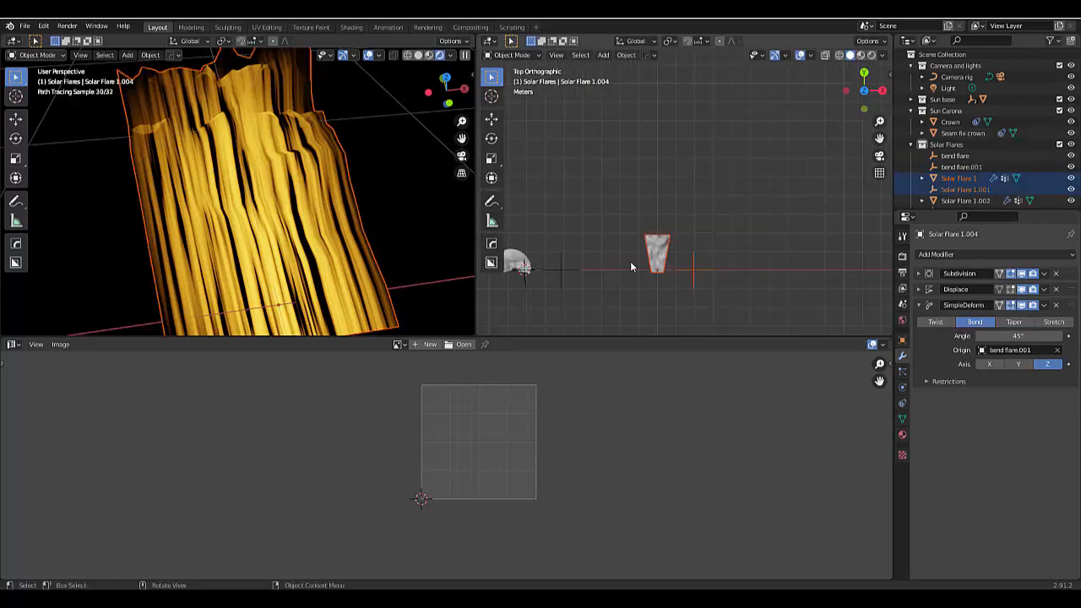
scroll(631, 264, "down", 5)
left_click_drag(528, 232, 565, 280)
key("shift+d")
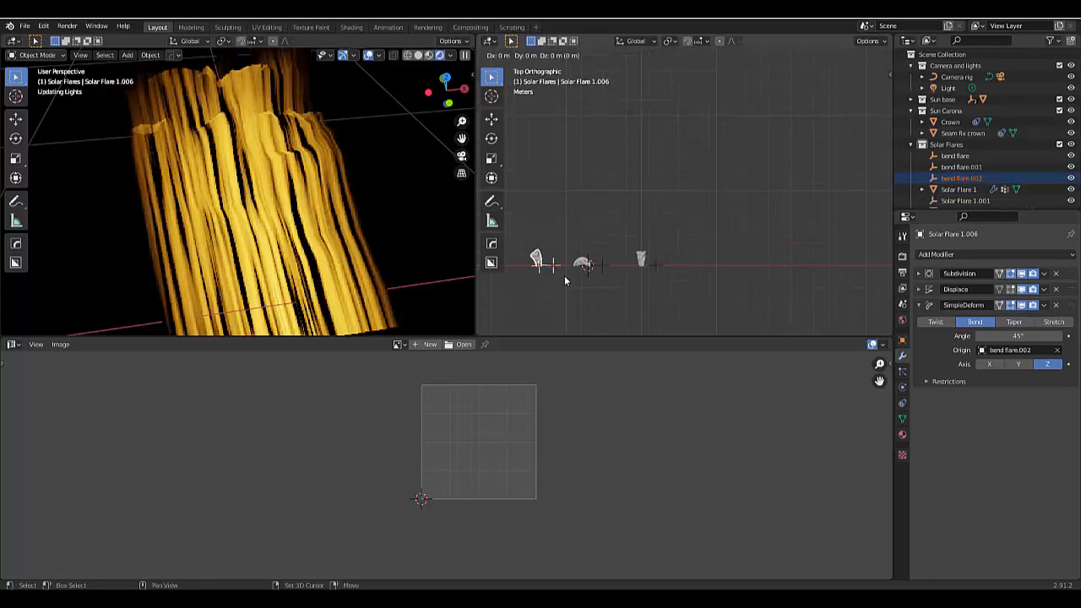
key("x")
left_click(707, 271)
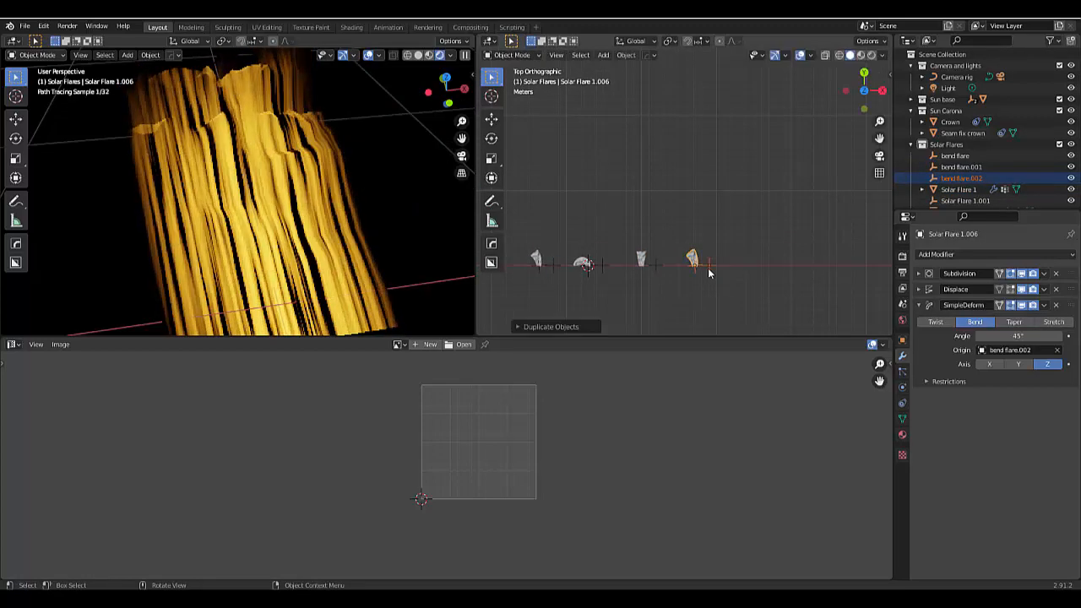
Rotate the newest flare's bend empty by about -89° from a slightly tilted view to fan the flare outward
key("KP_Decimal")
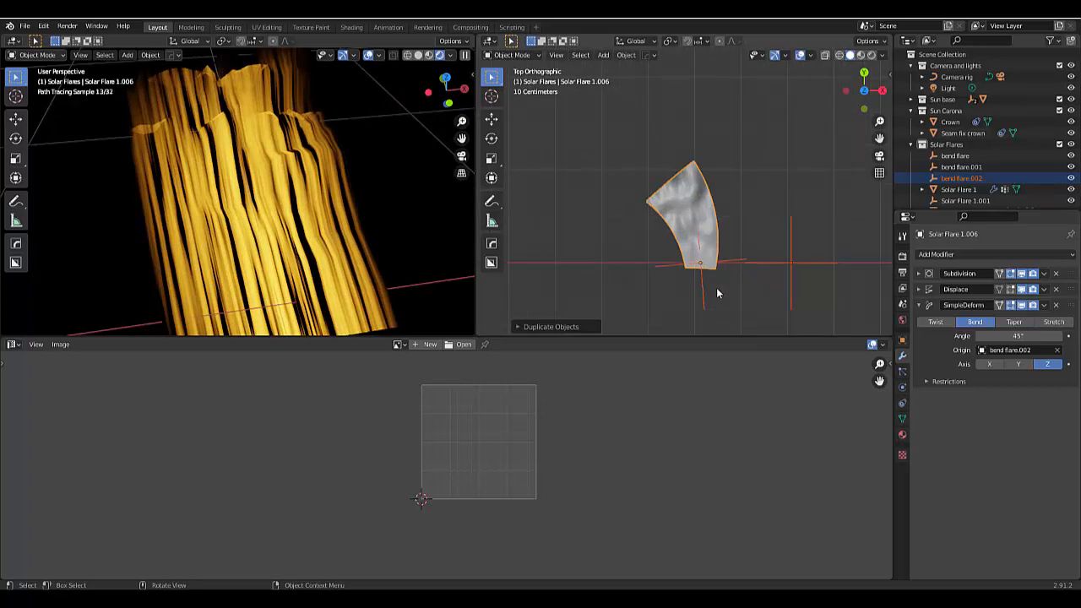
middle_click_drag(716, 287, 755, 249)
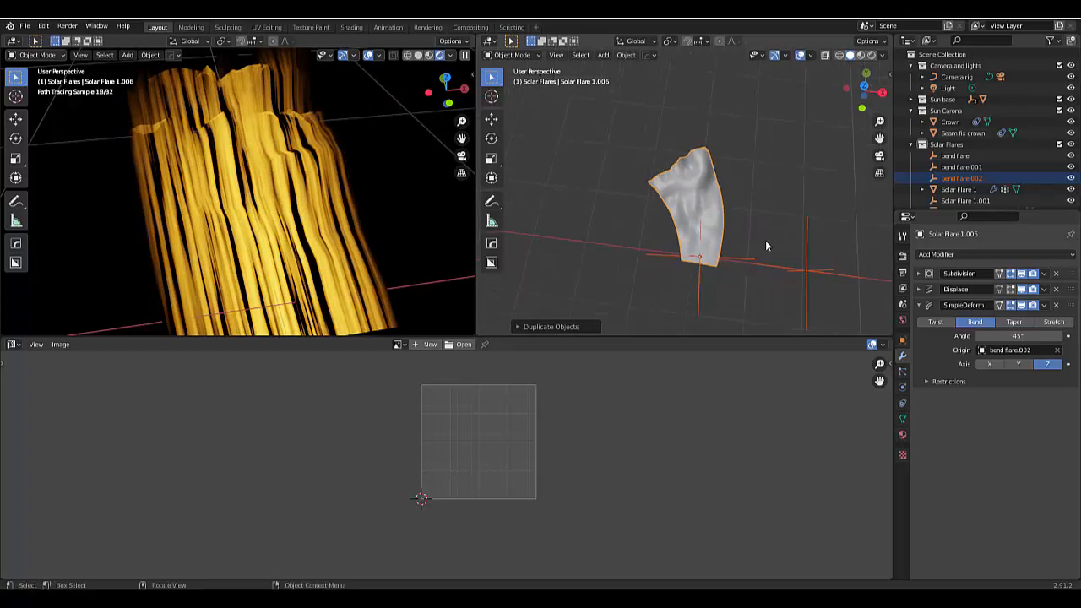
key("r")
right_click(768, 237)
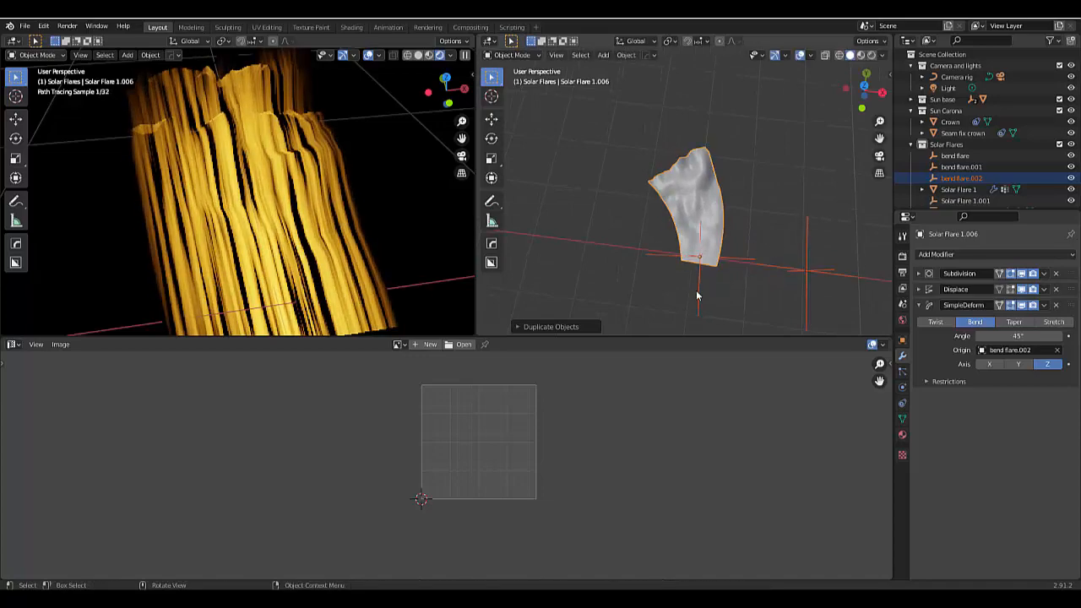
left_click(742, 224)
key("r")
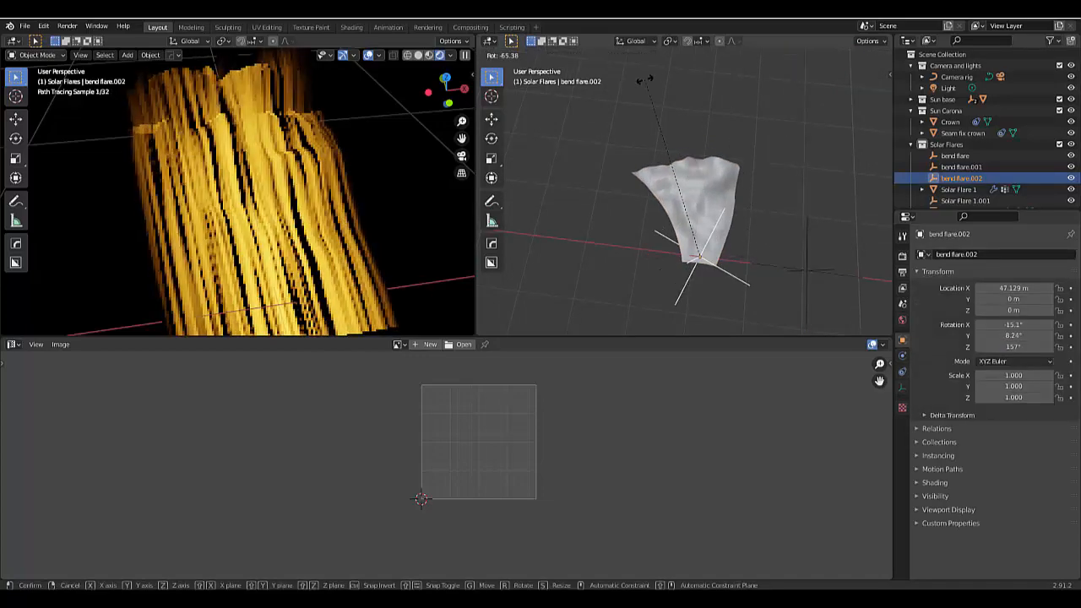
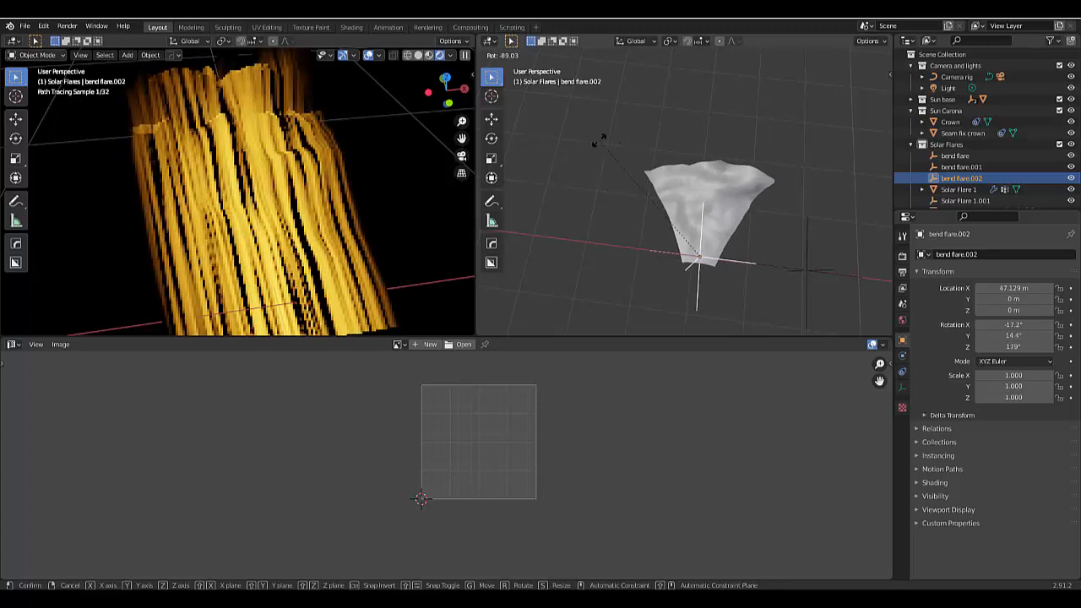
left_click(640, 176)
Move all four solar flares and their empties about 25 m along X, farther away from the sun
scroll(639, 194, "down", 5)
middle_click_drag(639, 218, 666, 221)
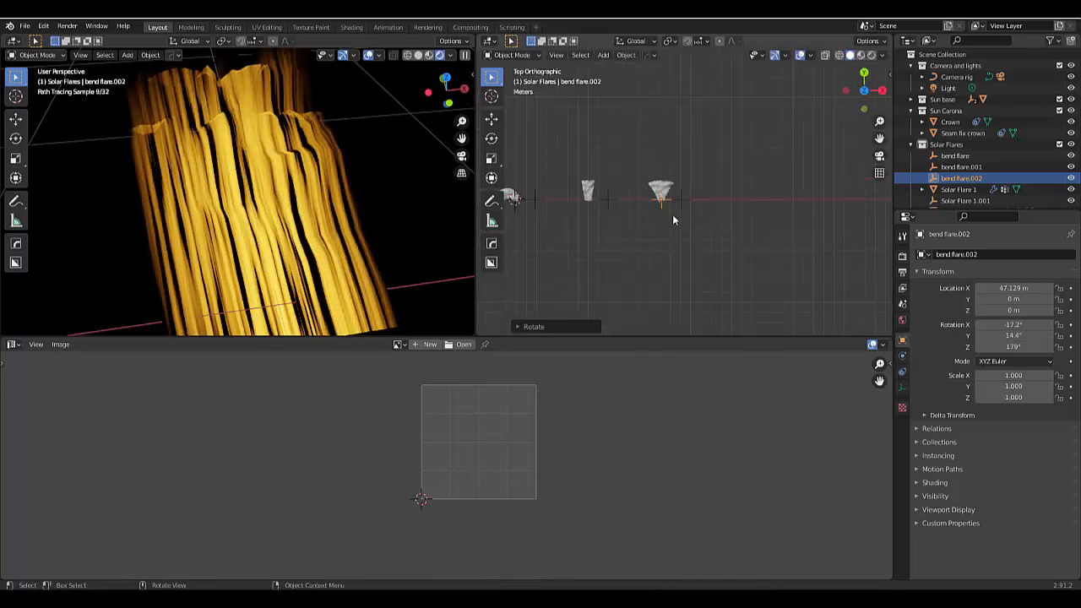
scroll(672, 219, "down", 5)
scroll(570, 198, "up", 3)
left_click_drag(568, 191, 794, 254)
scroll(733, 253, "down", 4)
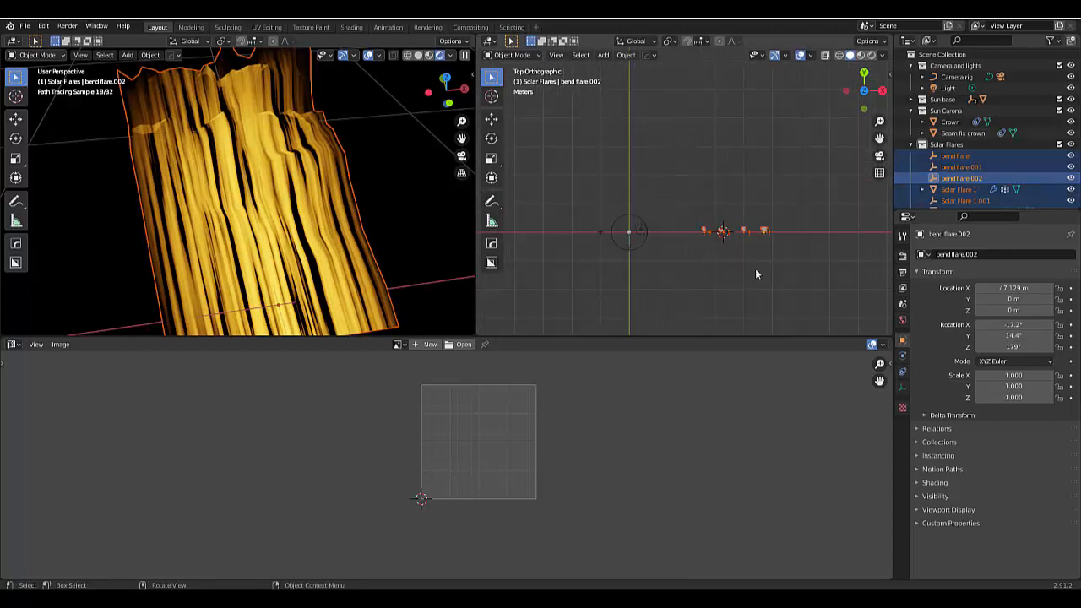
key("g")
key("x")
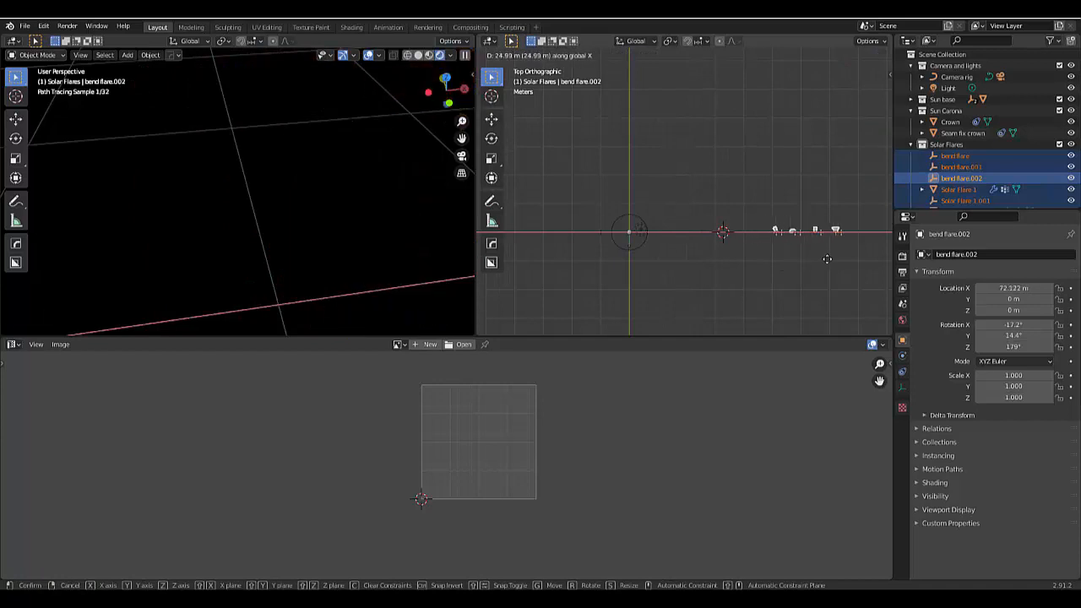
left_click(826, 258)
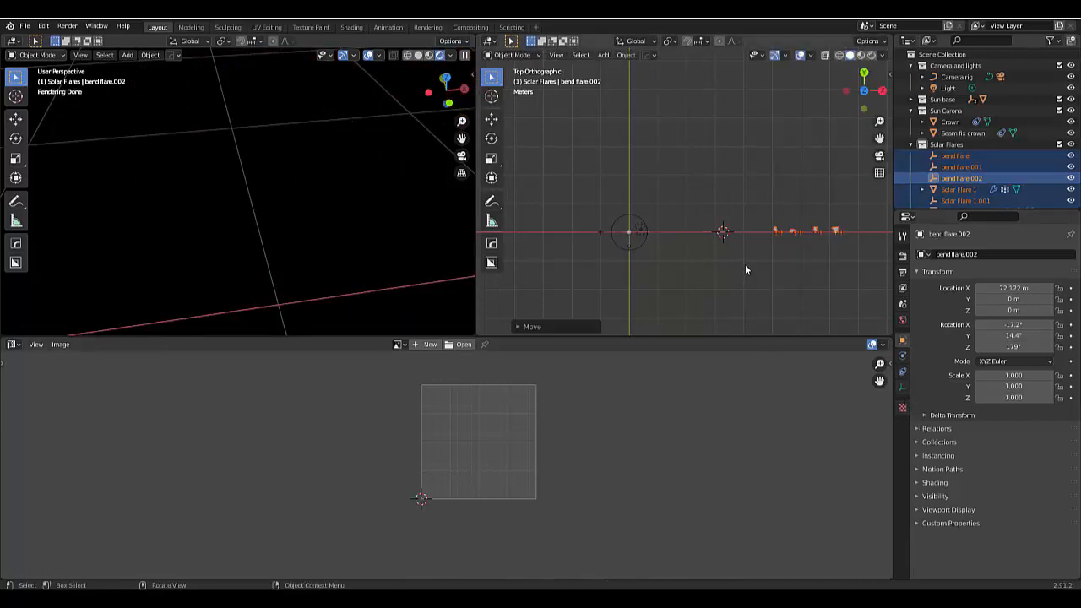
Expand the Sun base collection and select the sun object
scroll(745, 264, "up", 5)
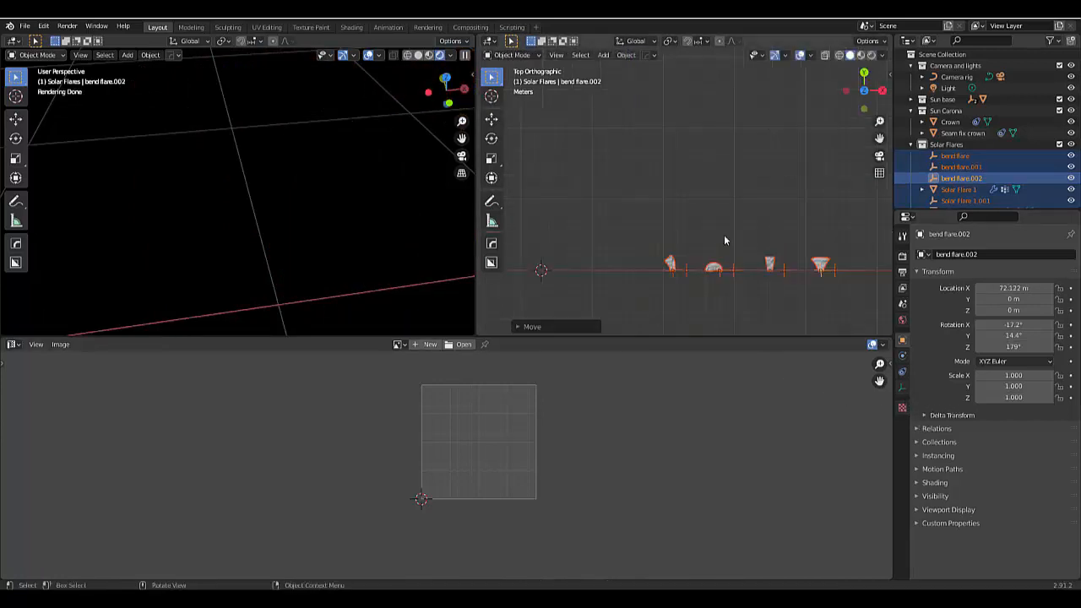
left_click(950, 122)
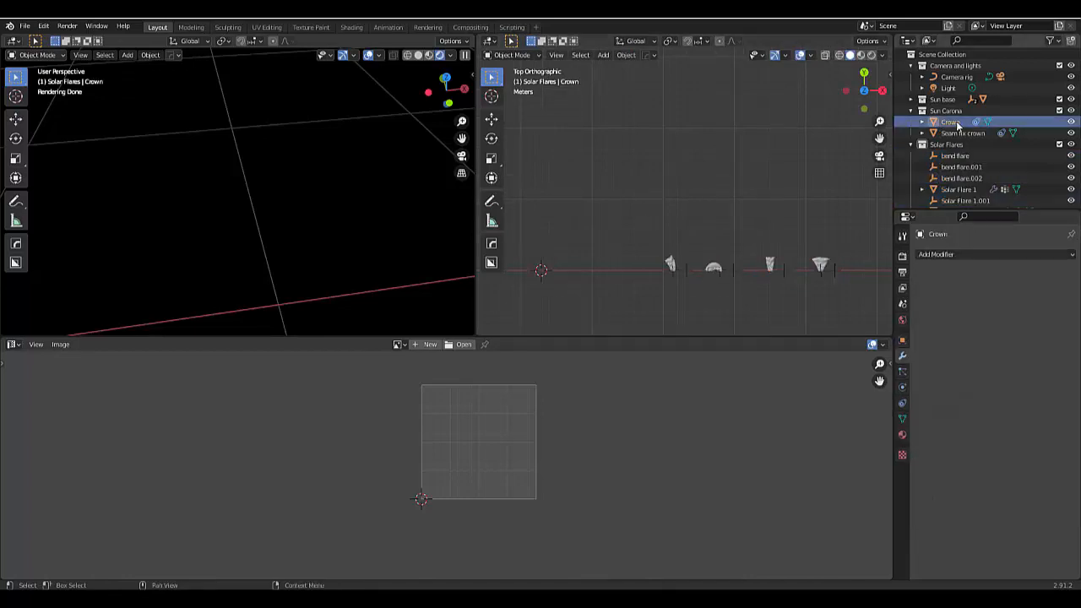
left_click(911, 100)
left_click(945, 111)
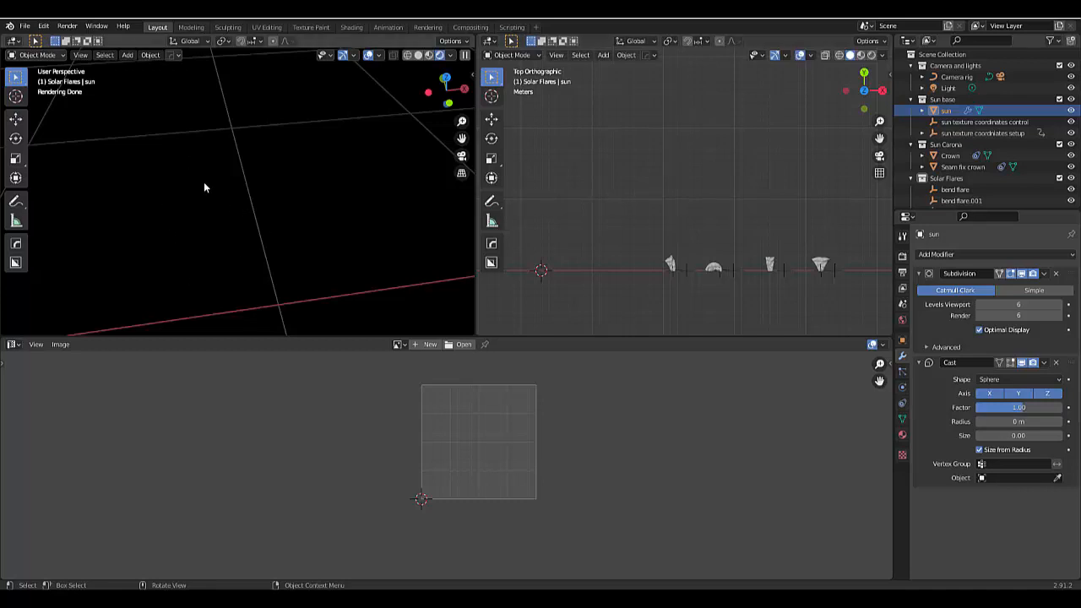
Add a particle system to the sun object and name it Solar Flares
key("KP_Decimal")
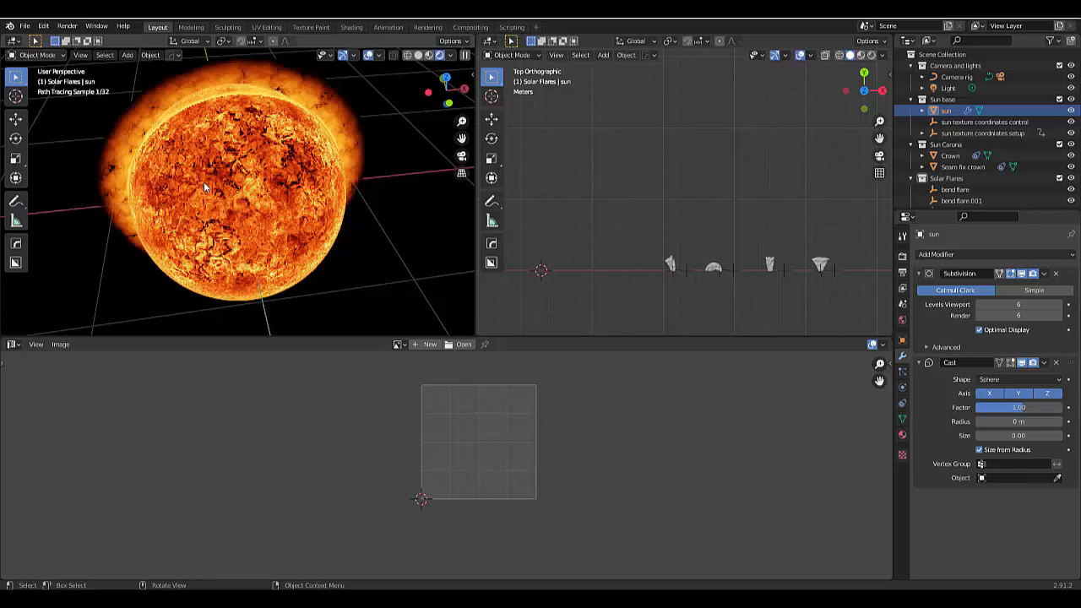
left_click(461, 158)
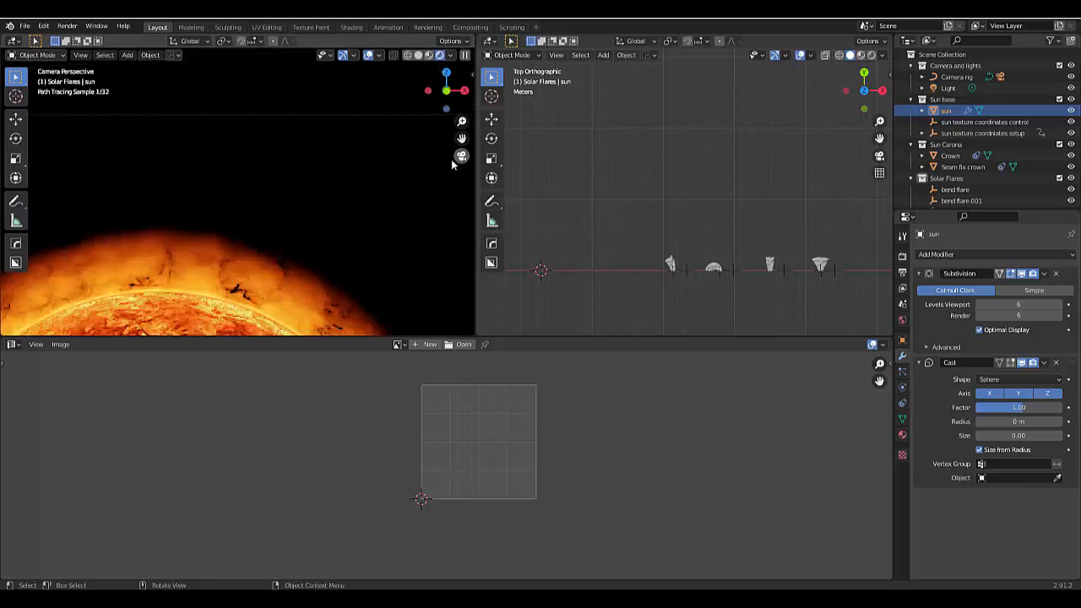
scroll(281, 202, "up", 3)
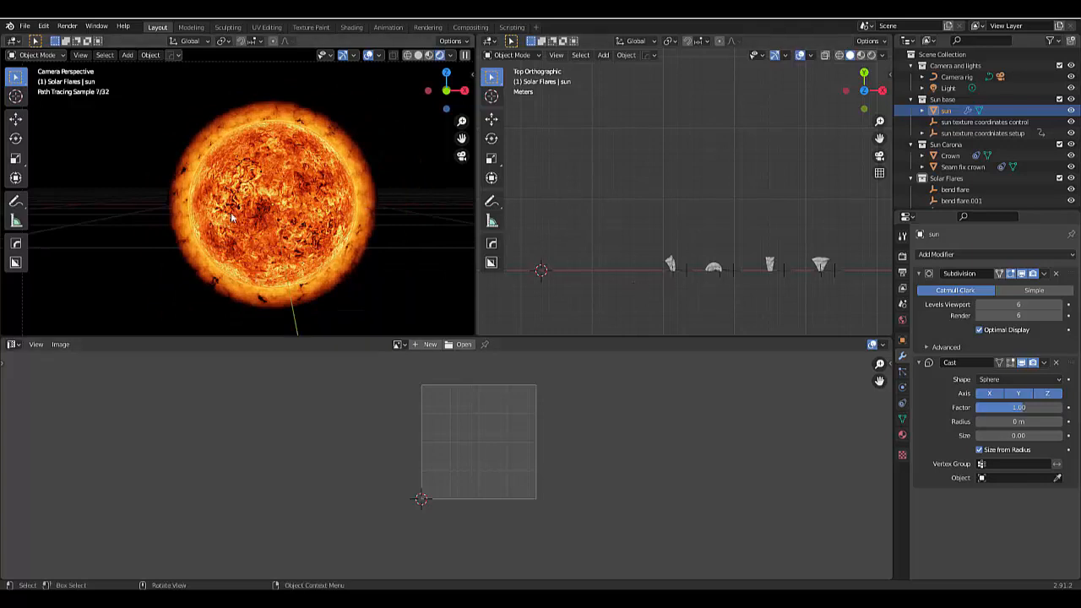
left_click(902, 374)
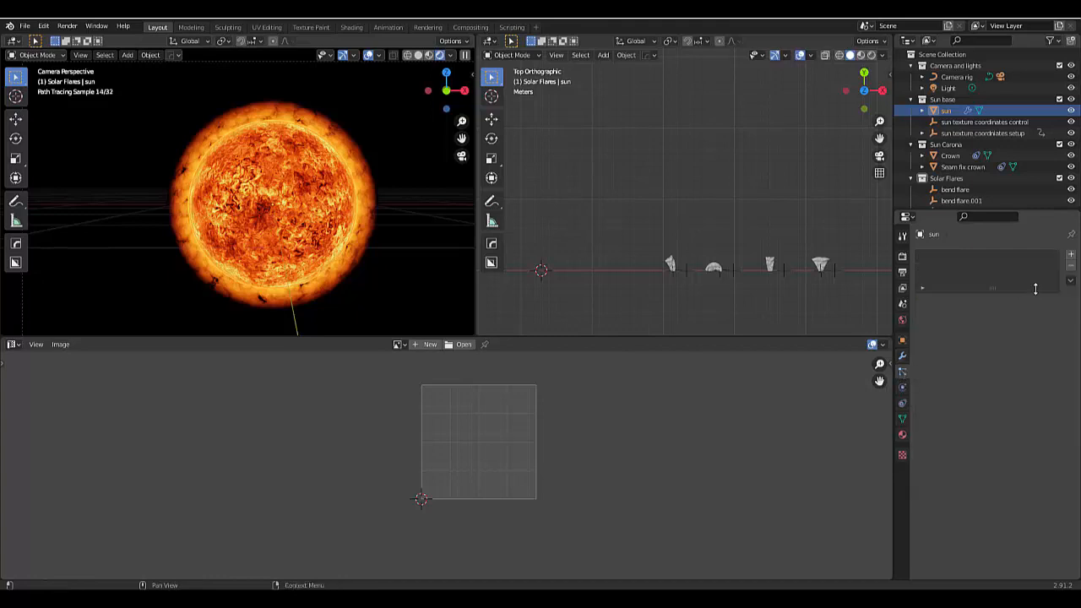
left_click(1070, 256)
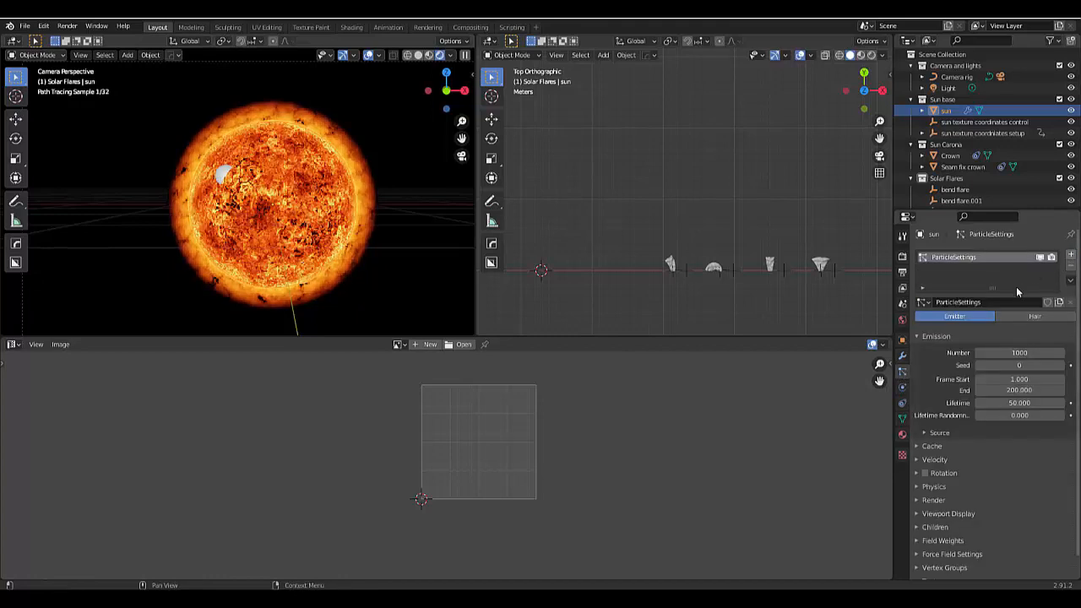
double_click(954, 258)
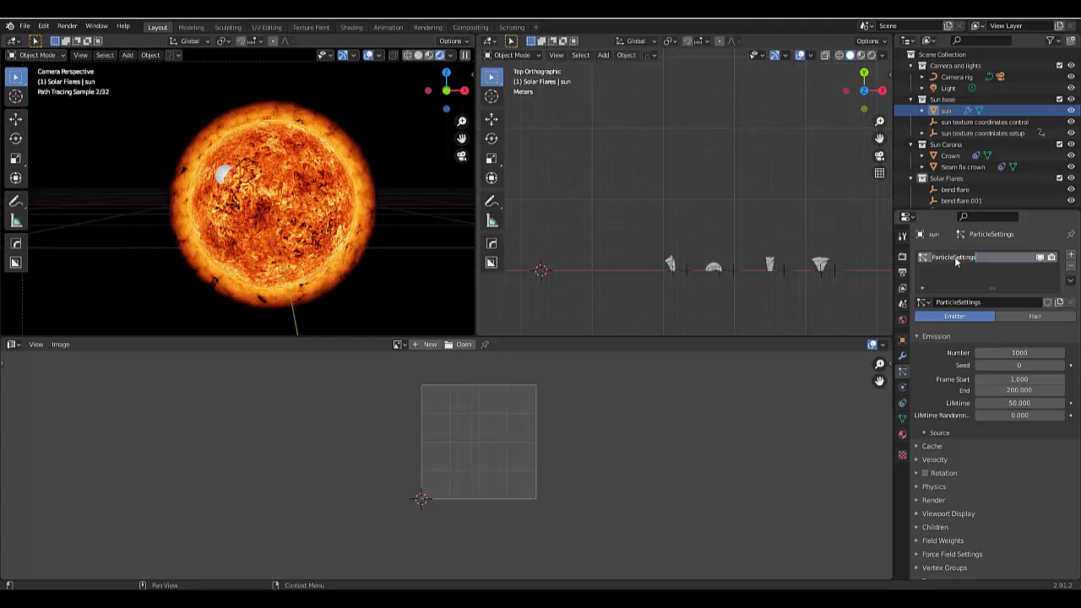
type("Solar Flares")
key("Return")
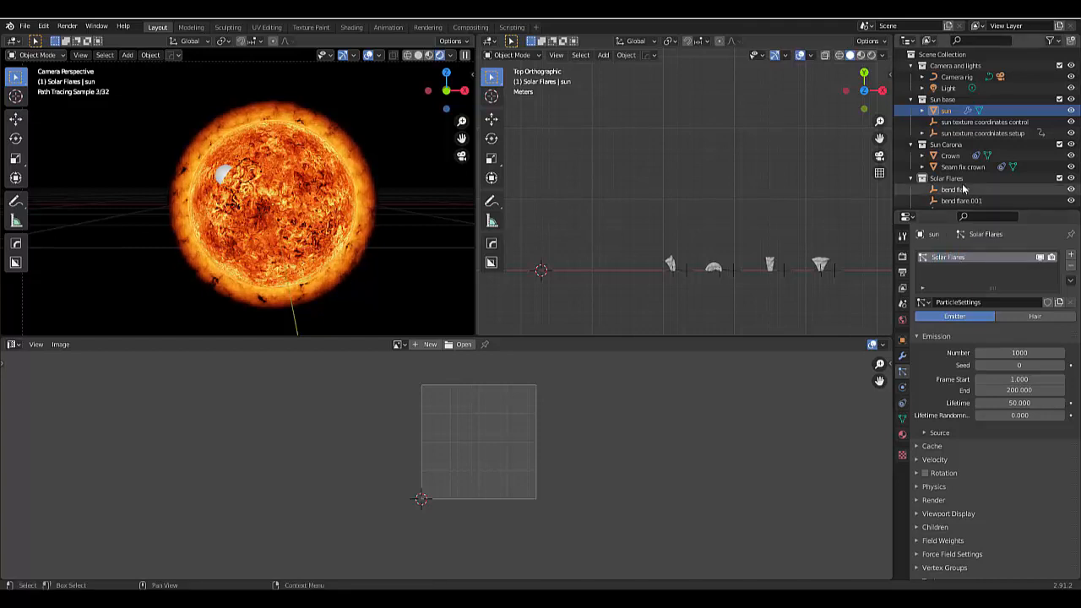
Create a new collection nested inside the Solar Flares collection
scroll(962, 177, "down", 4)
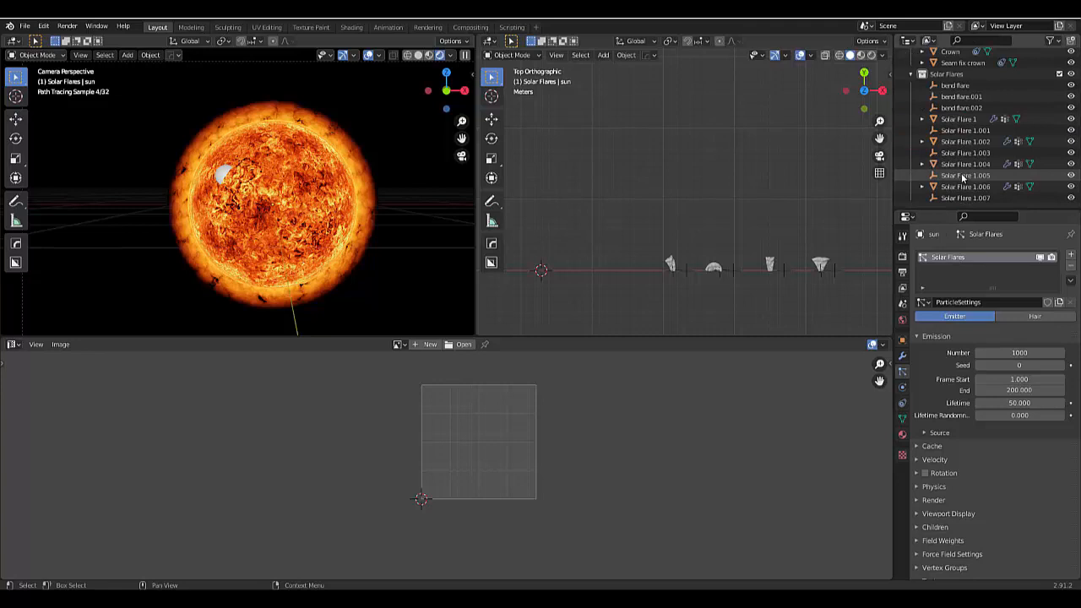
left_click(910, 76)
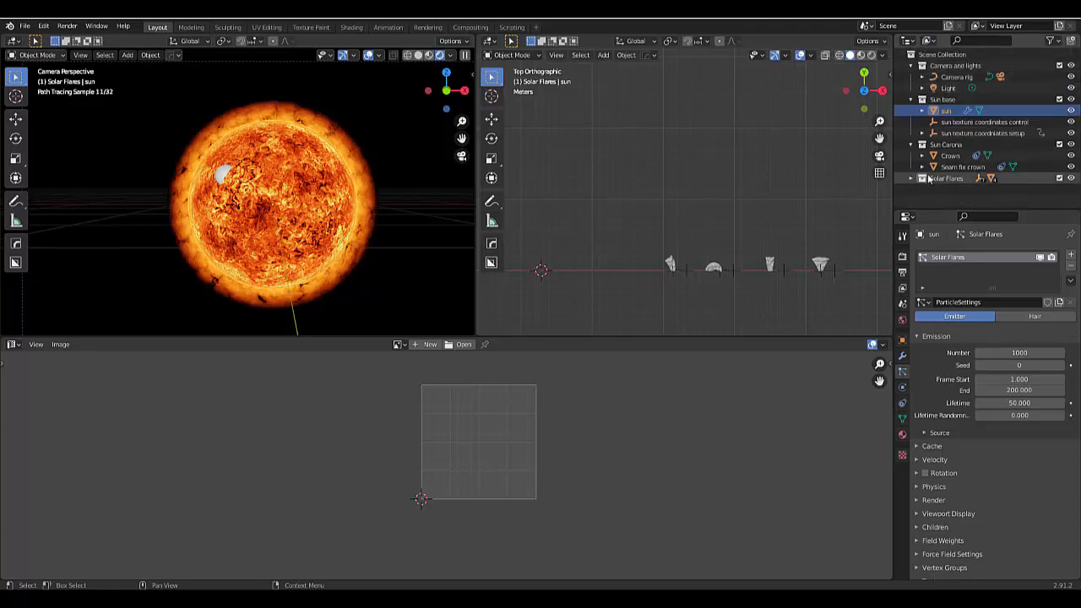
left_click(905, 182)
left_click(911, 179)
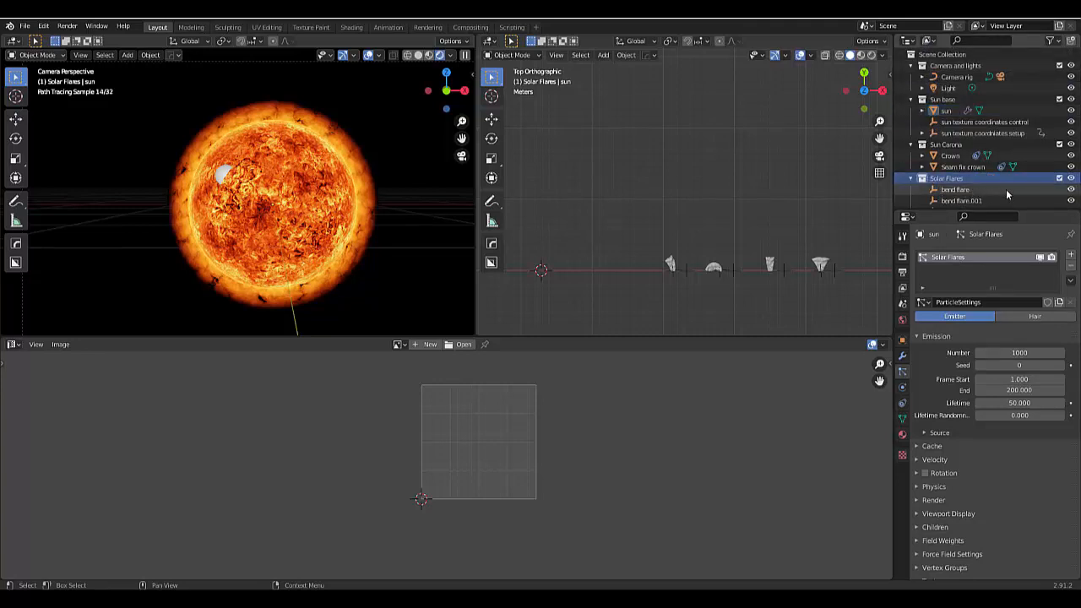
scroll(988, 183, "down", 4)
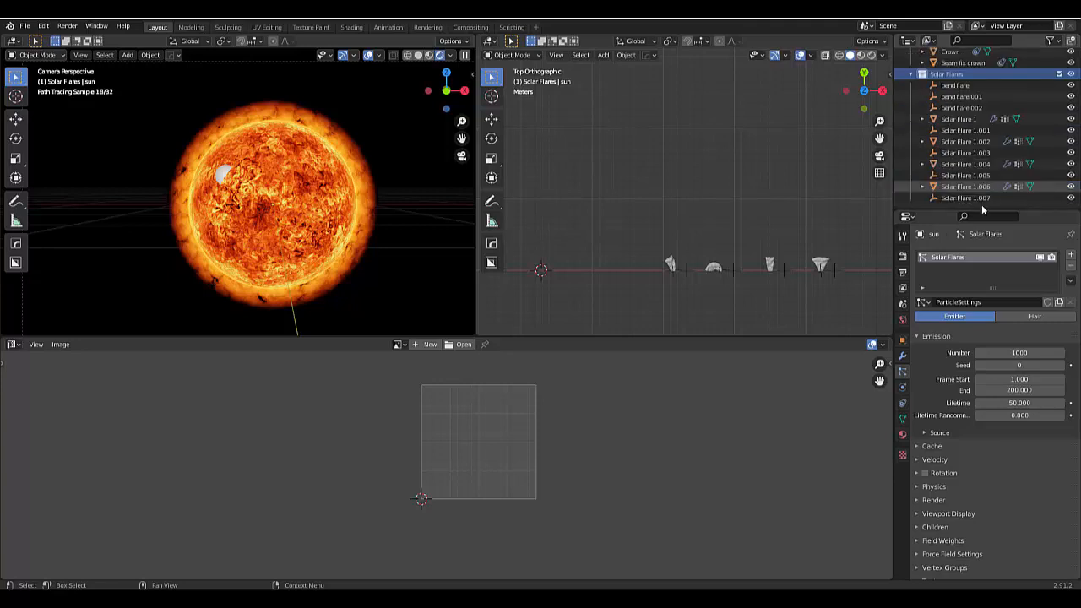
right_click(980, 204)
left_click(971, 199)
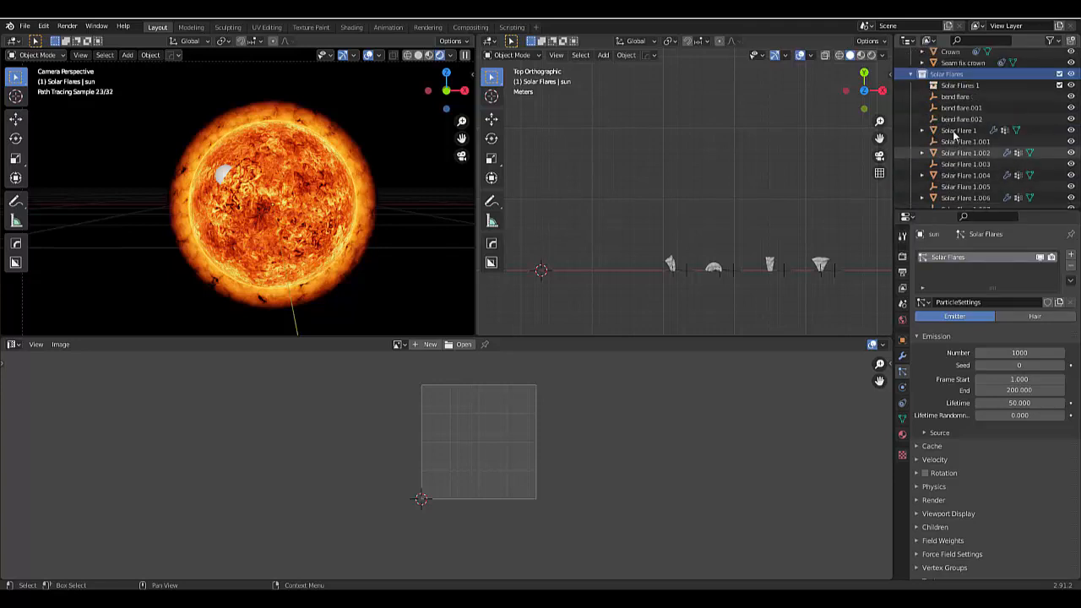
Rename the new nested collection as Solar Particles
double_click(971, 85)
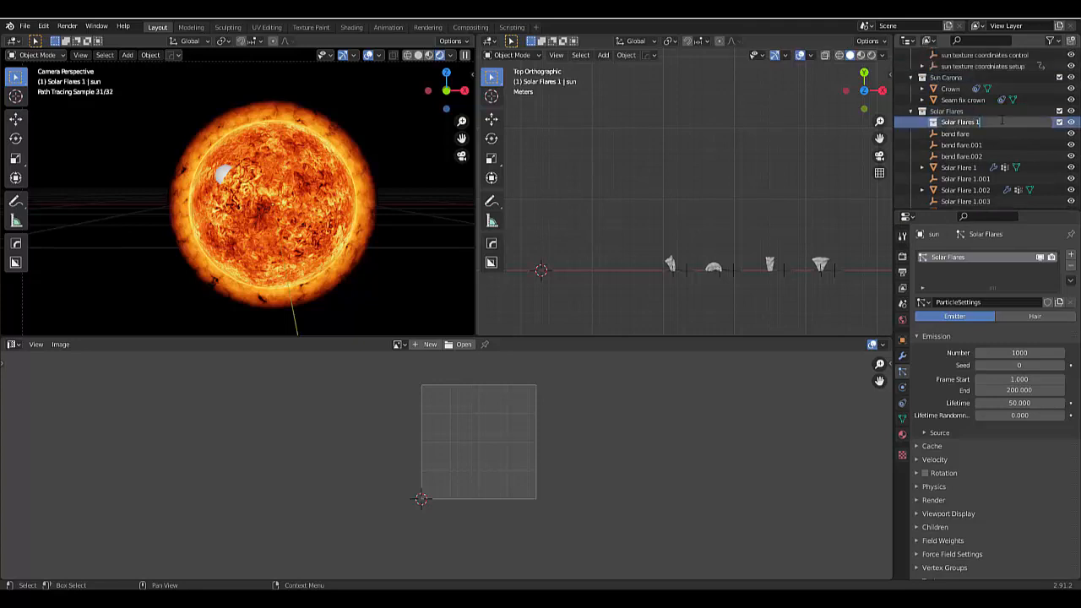
key("BackSpace")
key("BackSpace")
key("BackSpace")
type("Fa")
key("Return")
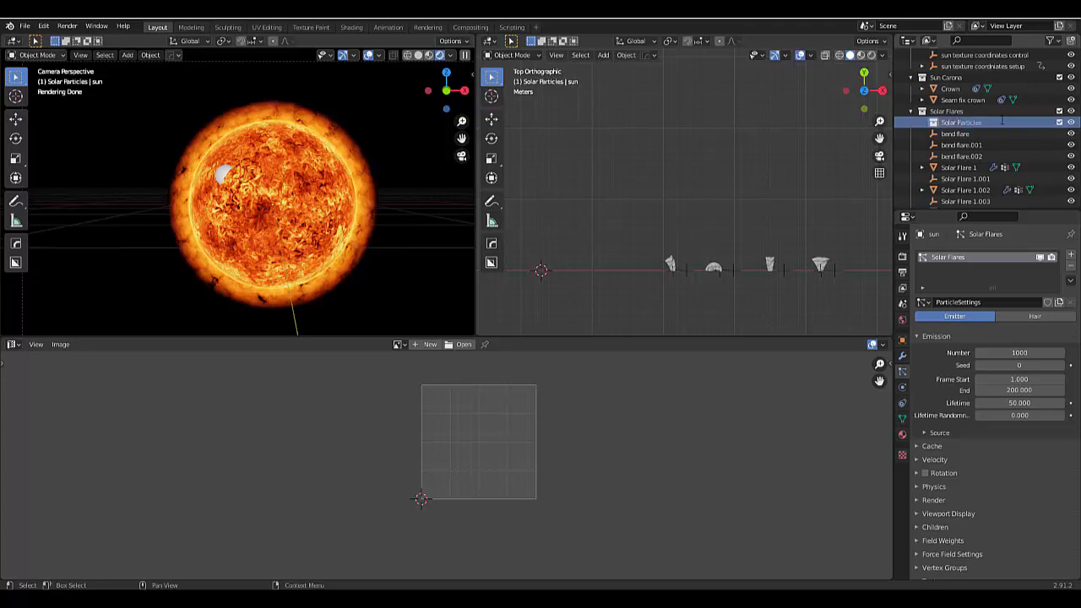
Move the meshes Solar Flare 1, 1.002, 1.004 and 1.006 into the Solar Particles collection, leaving the empties outside it
left_click(958, 168)
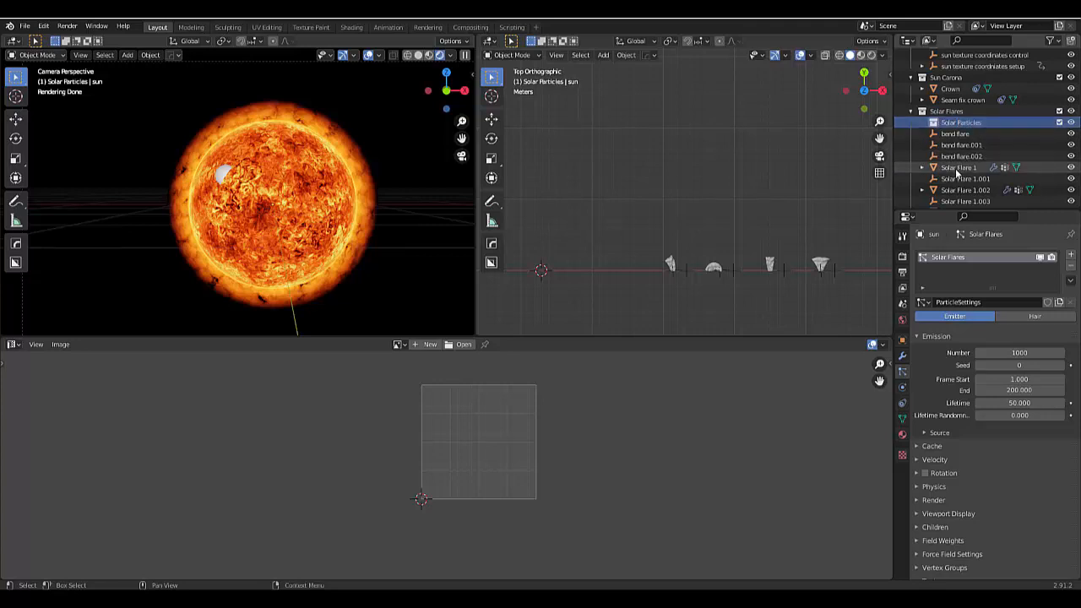
left_click_drag(958, 171, 962, 125)
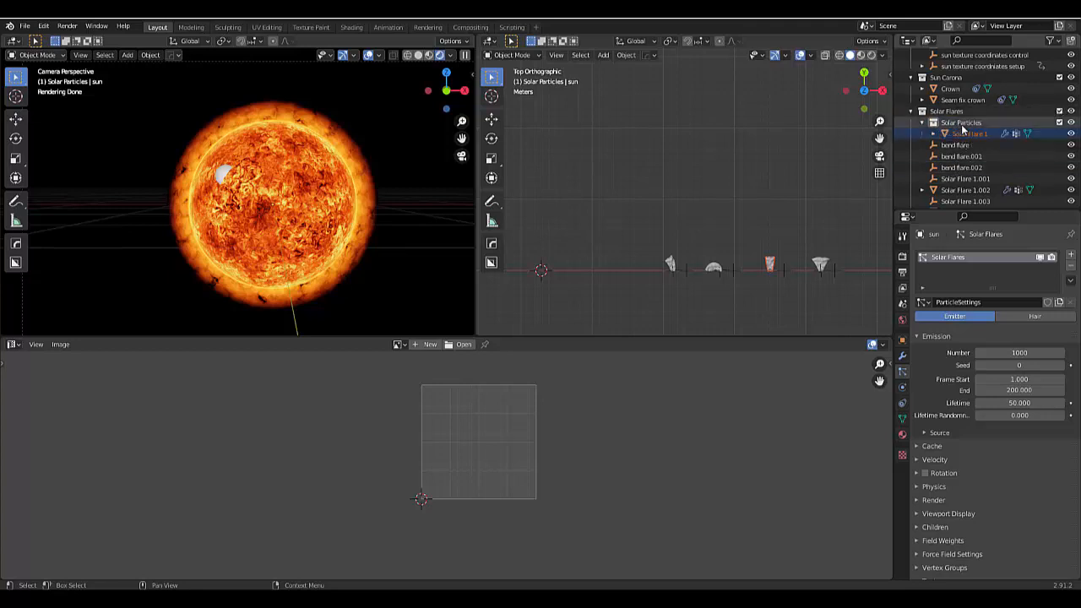
left_click(965, 190)
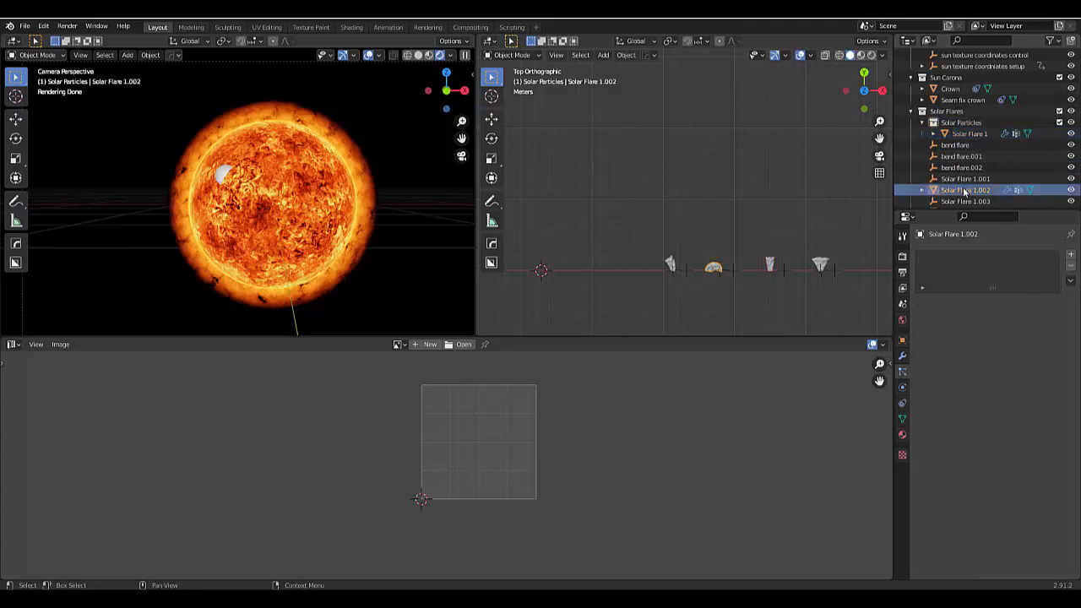
left_click_drag(965, 191, 963, 127)
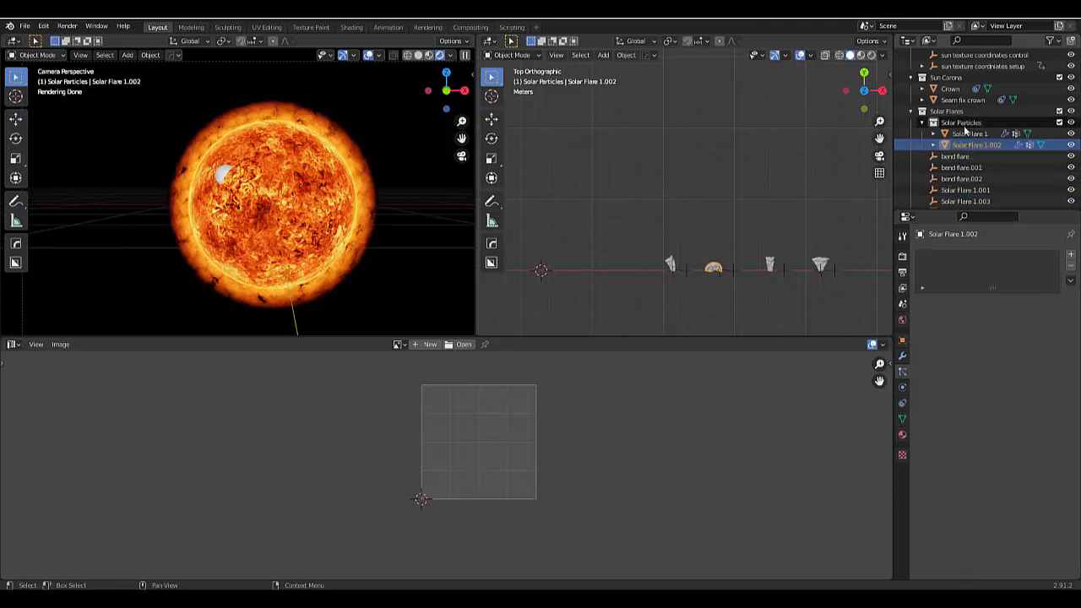
scroll(962, 191, "down", 2)
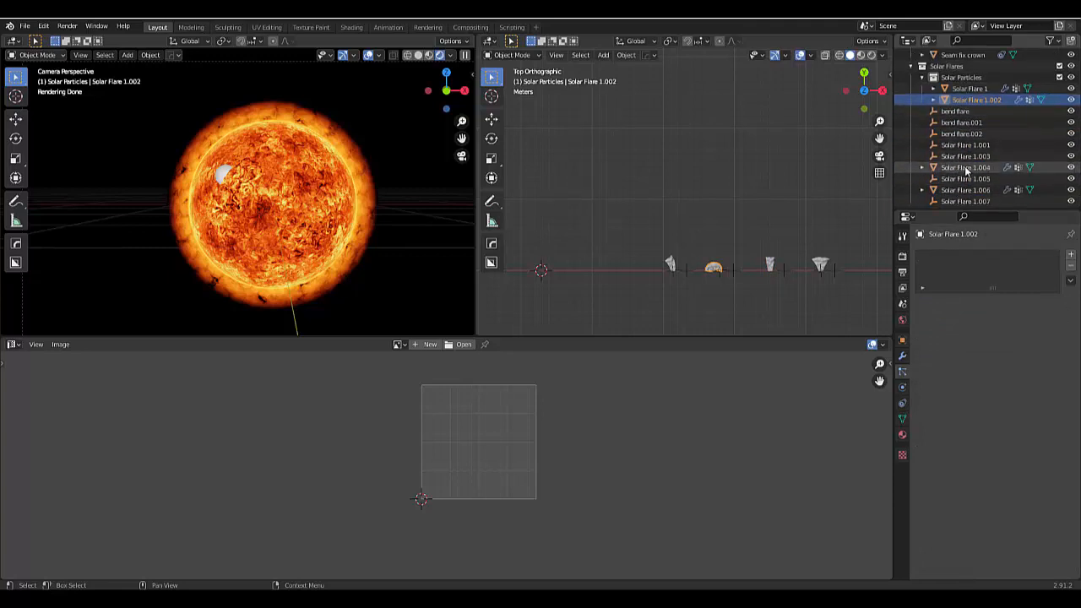
left_click(967, 168)
left_click_drag(966, 168, 963, 83)
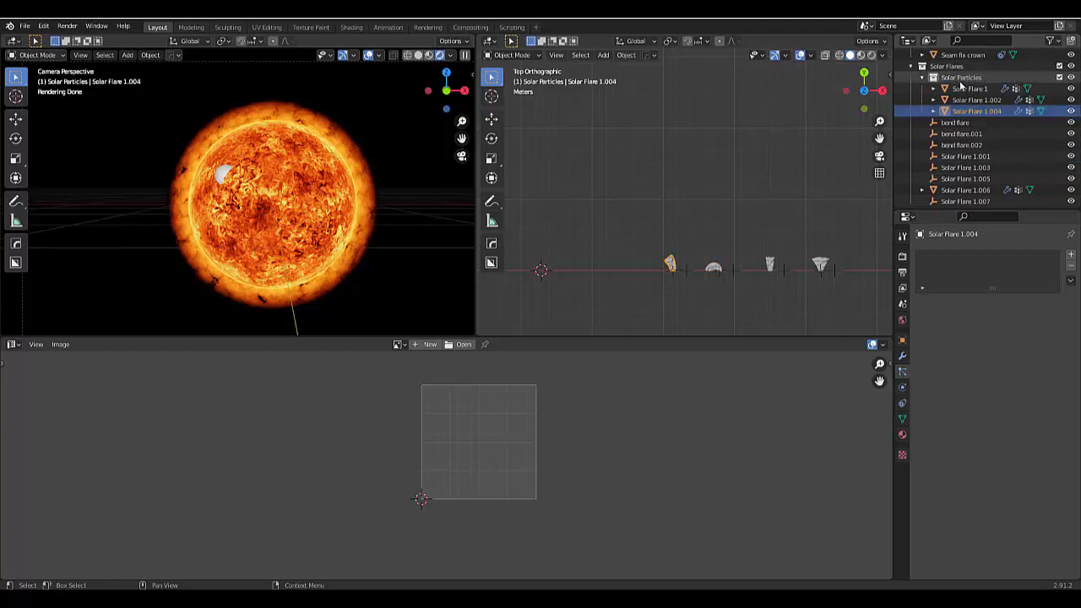
left_click(958, 186)
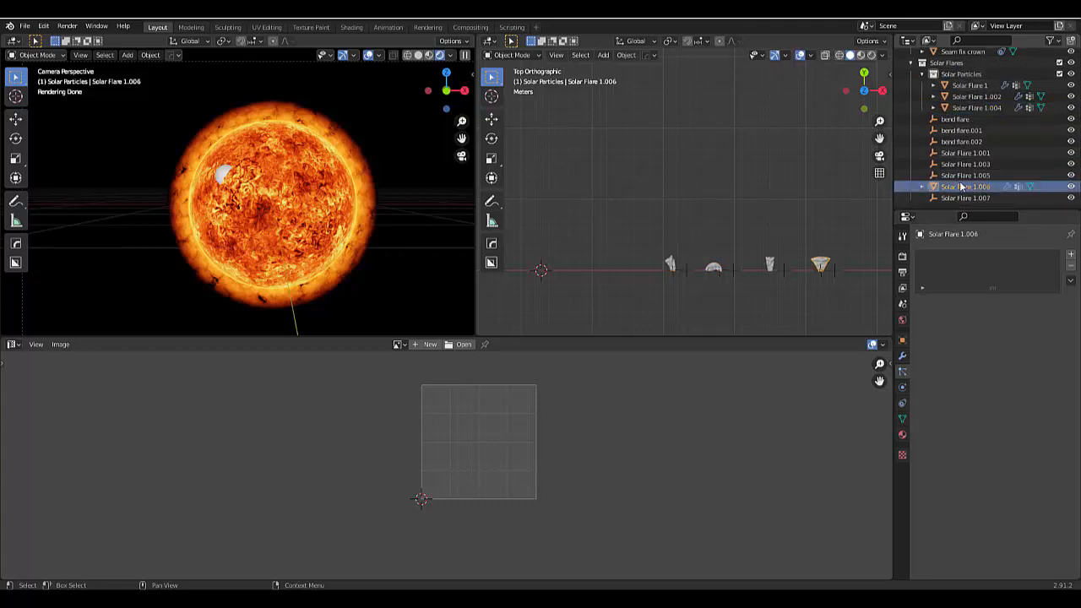
left_click_drag(961, 187, 954, 79)
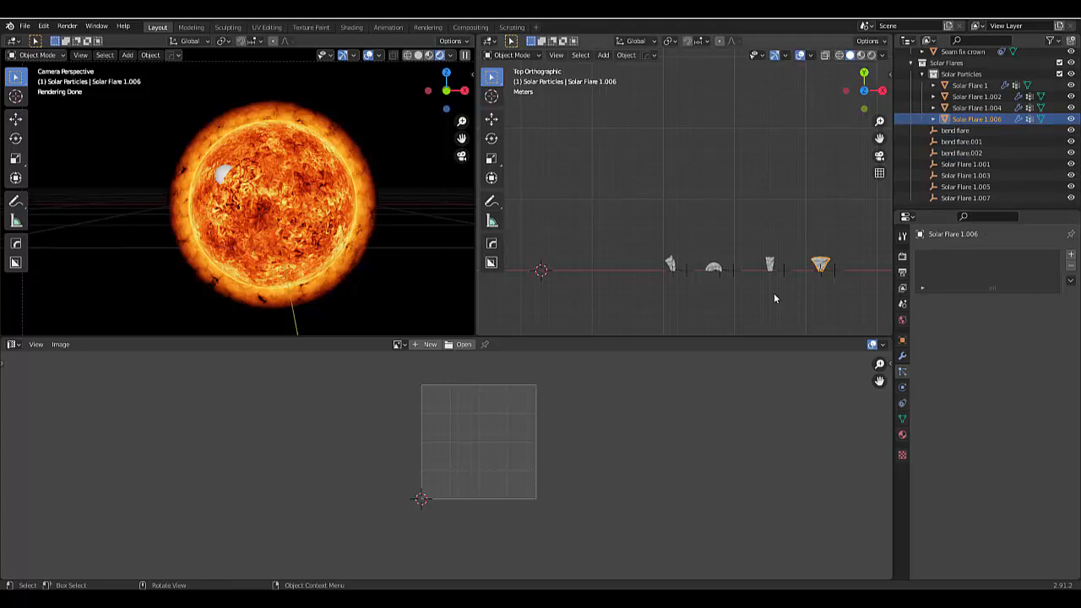
Deselect the flare and collapse the Solar Particles and Solar Flares collections
left_click(750, 296)
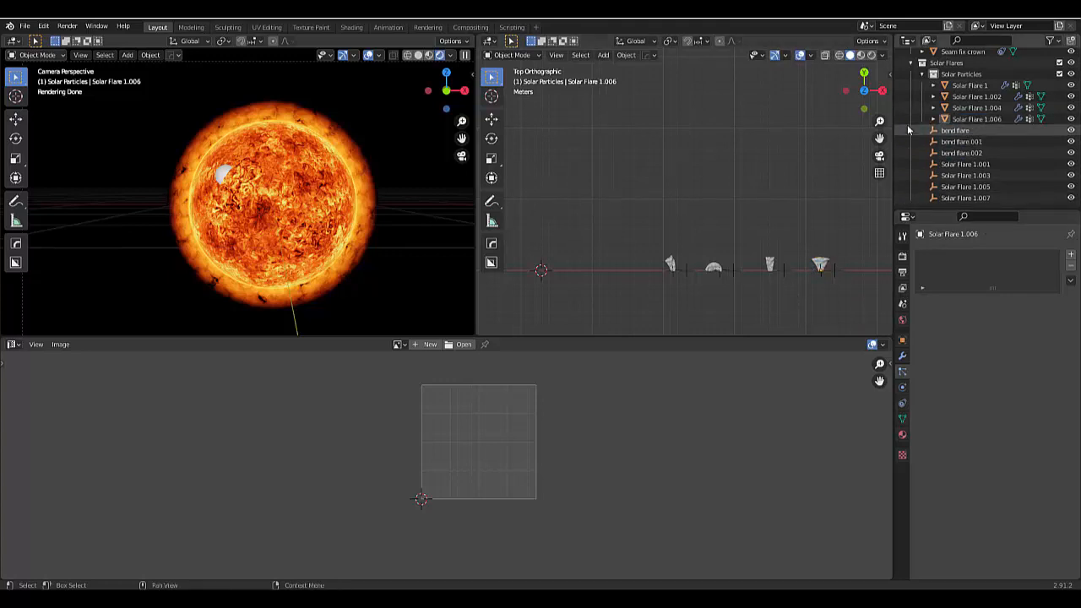
left_click(921, 74)
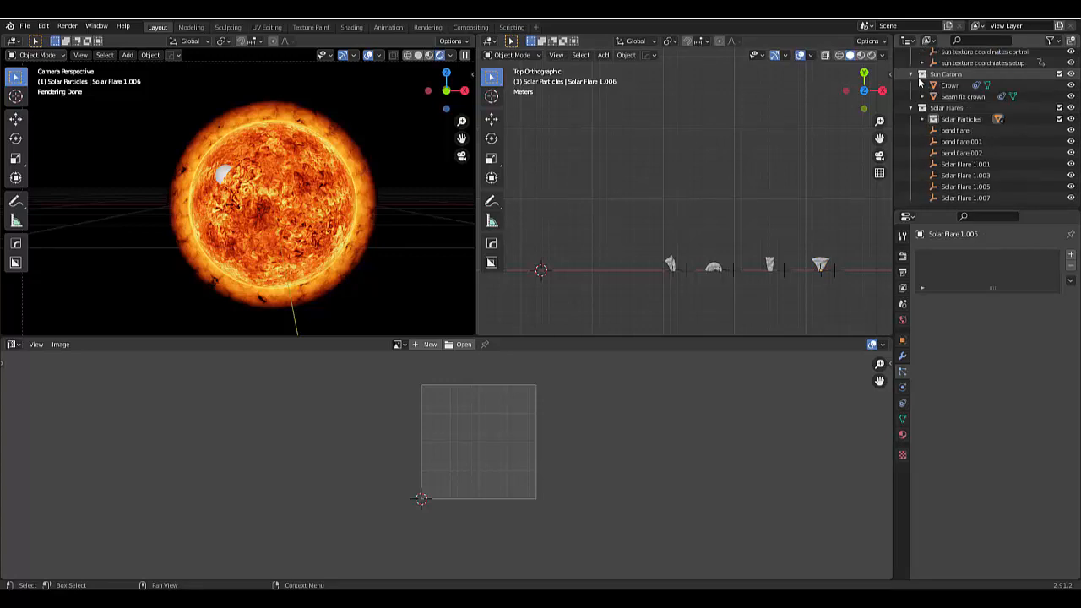
left_click(911, 108)
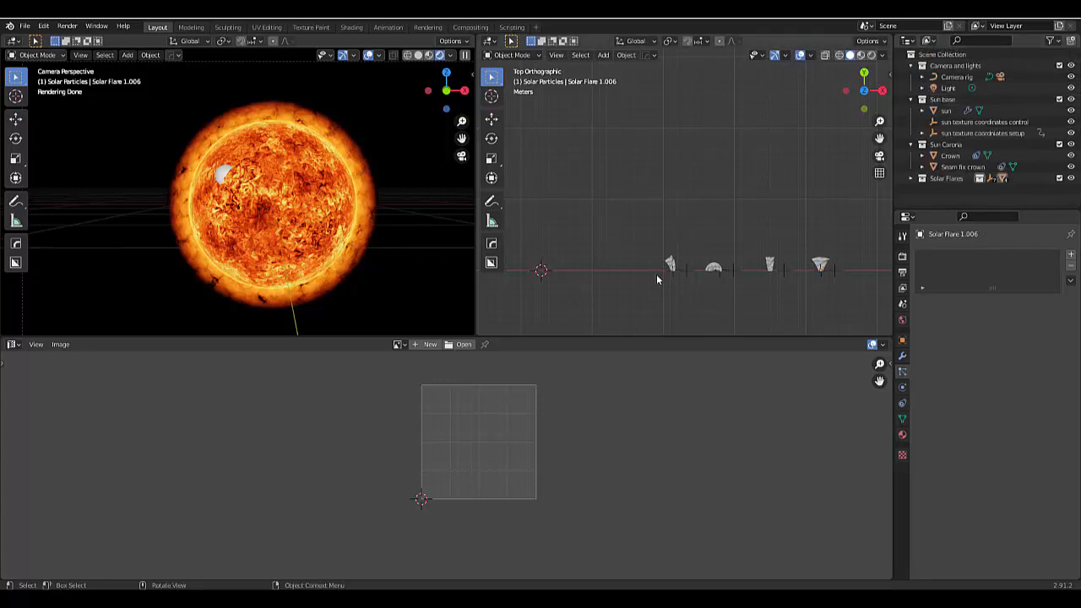
Select the sun and set its particle emission number to 250
left_click(288, 200)
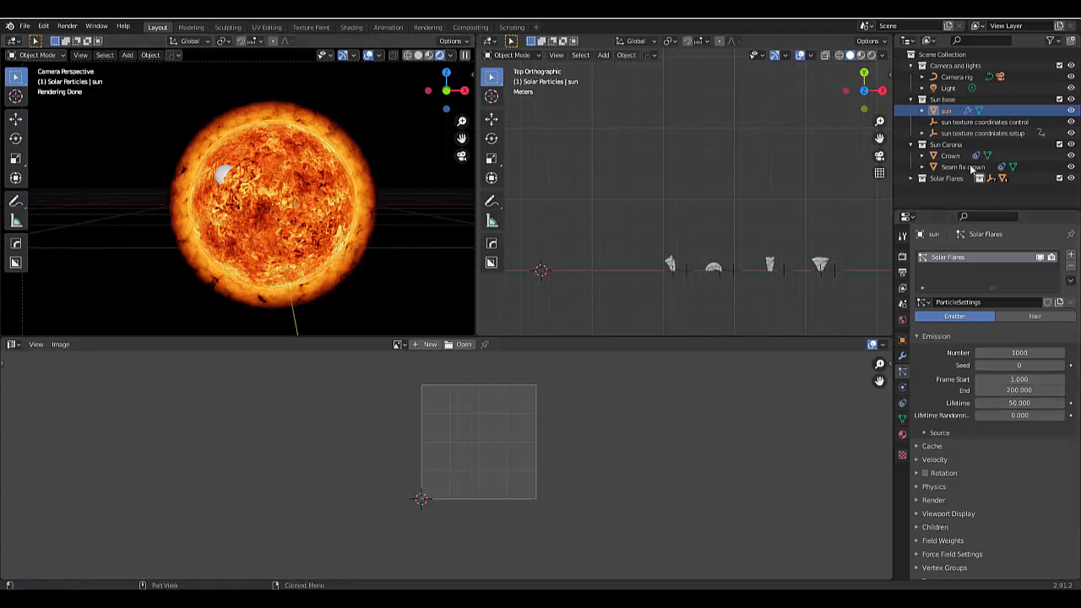
left_click(992, 352)
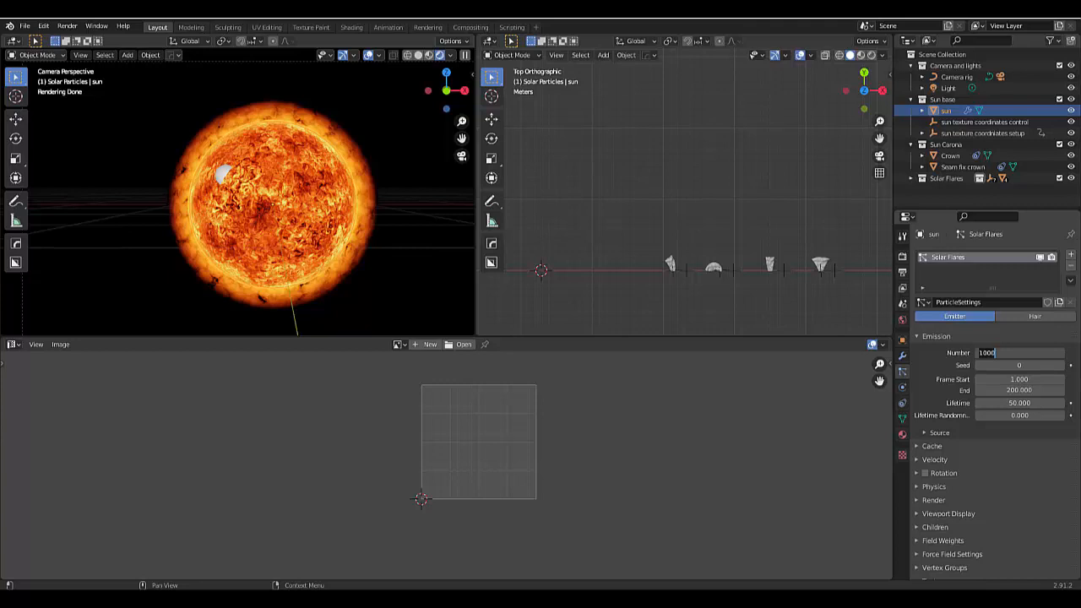
type("250")
key("Return")
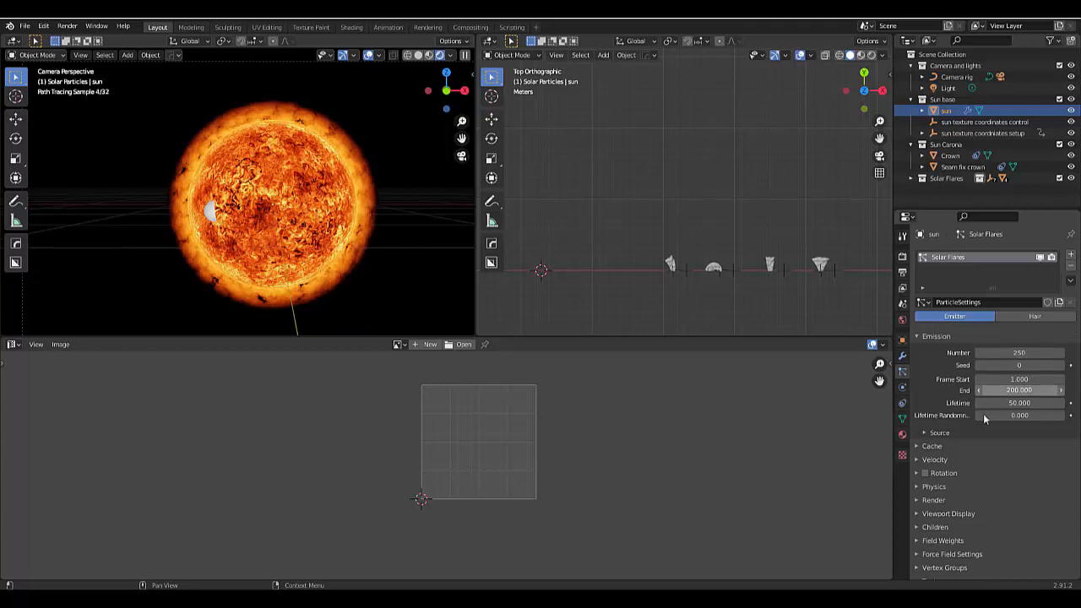
Set the normal velocity of the sun's particles to 0 m/s
left_click(944, 459)
left_click(1001, 475)
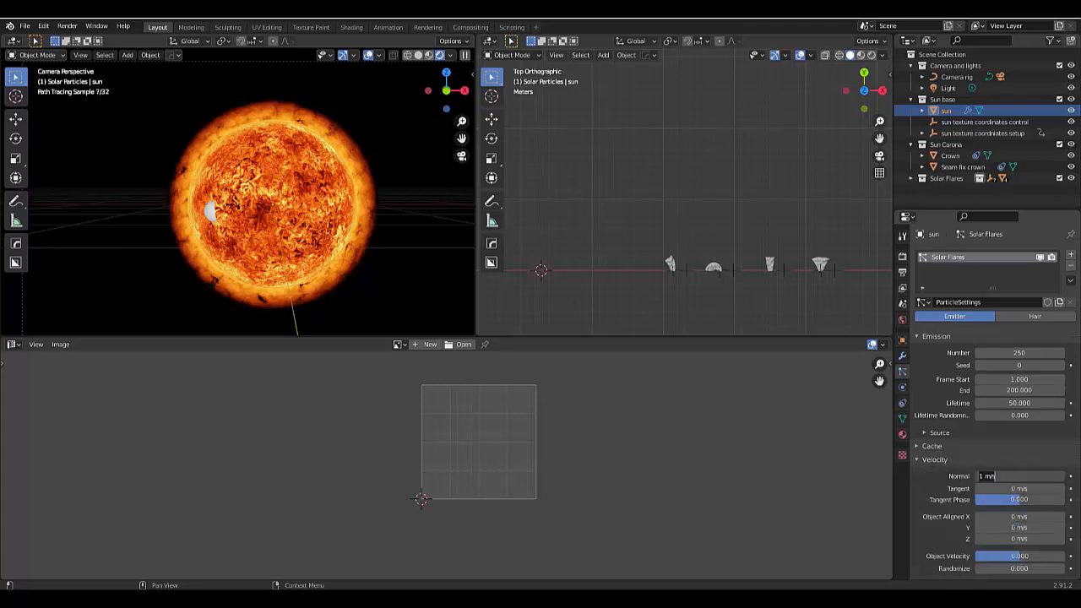
type("0")
key("Return")
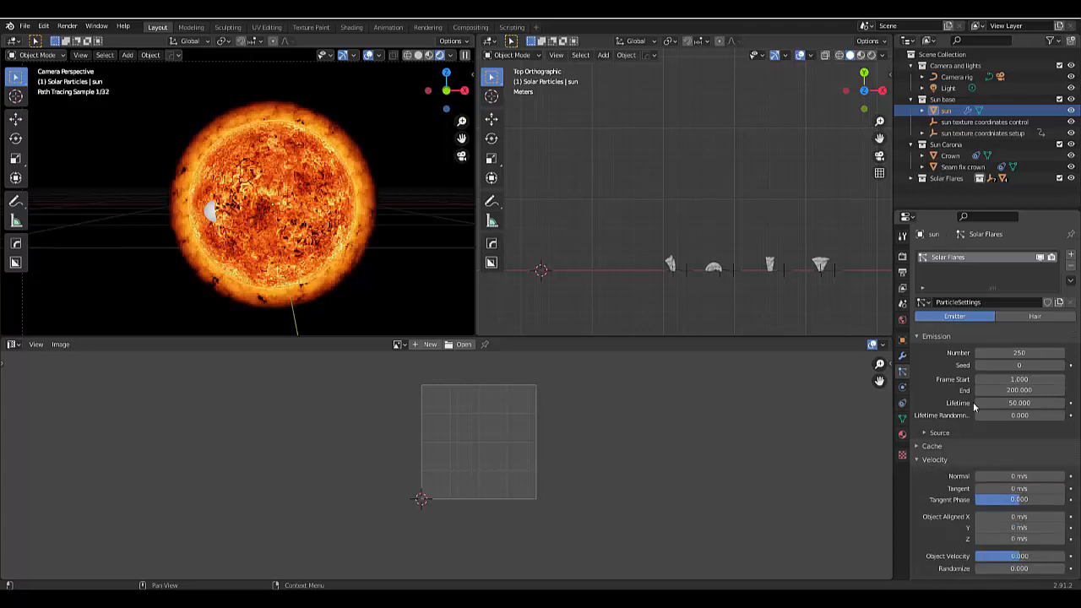
End the particle emission at frame 1 and set the particle lifetime to its maximum, 1048574
left_click(1019, 390)
type("1")
key("Return")
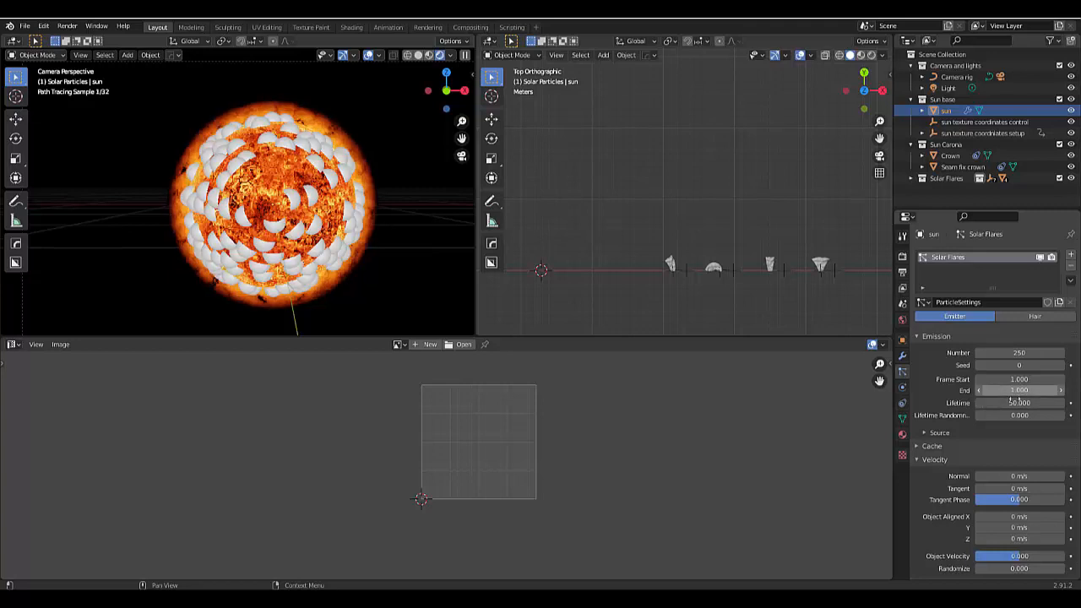
left_click(1017, 403)
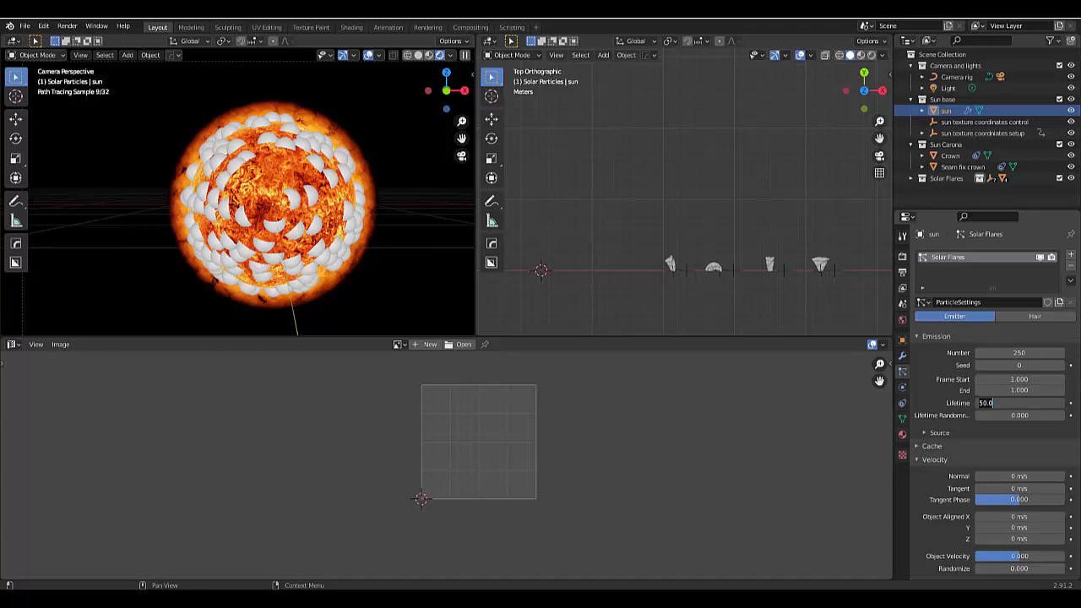
type("9999999")
key("Return")
Set the gravity field weight of the sun's particles to 0
scroll(991, 436, "down", 4)
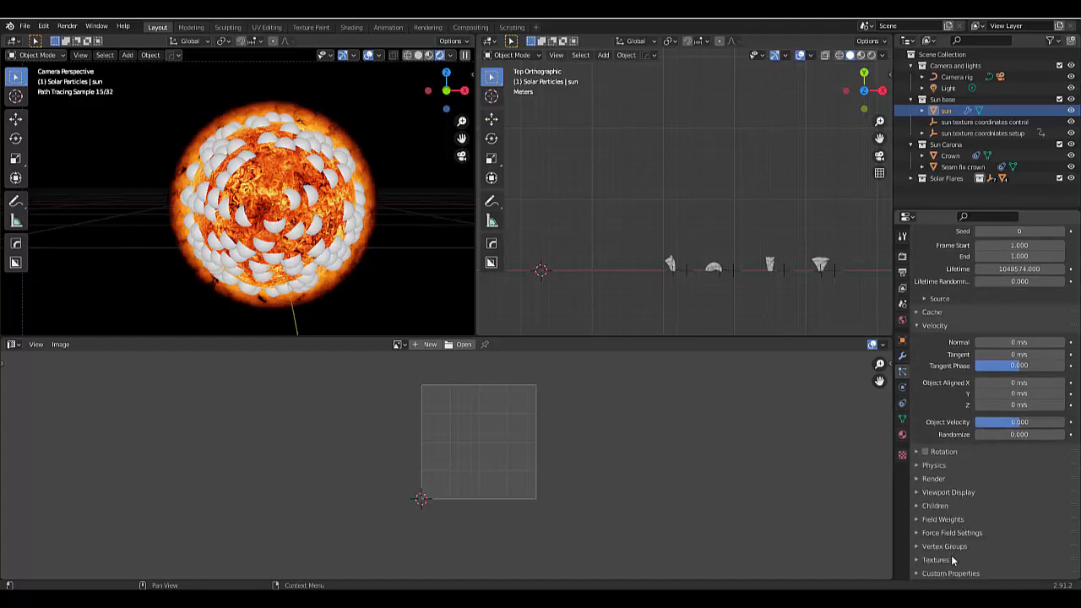
left_click(943, 519)
scroll(997, 513, "down", 2)
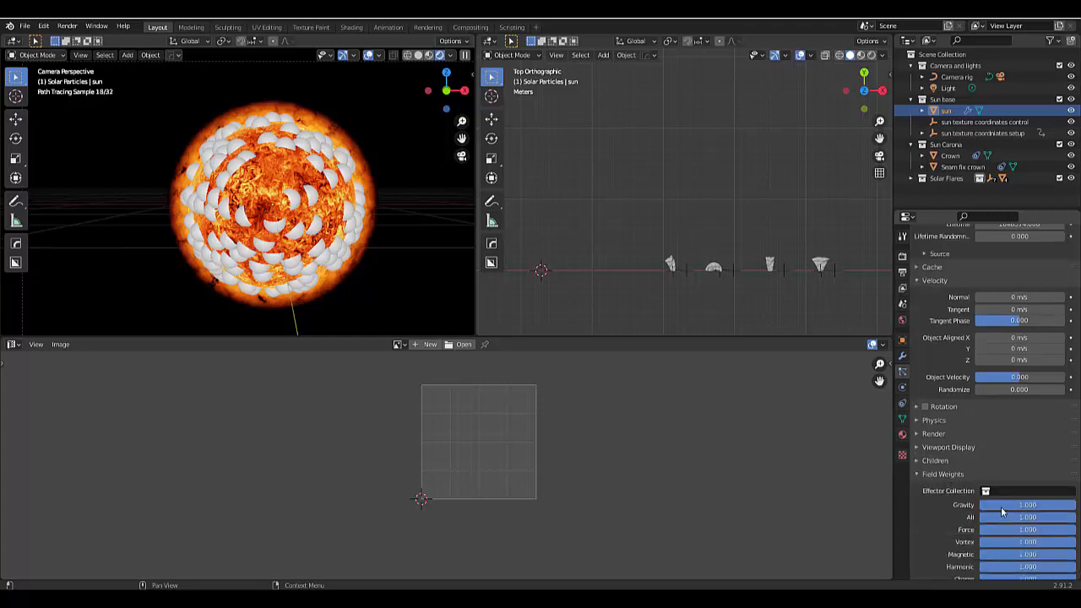
double_click(1026, 504)
type("0")
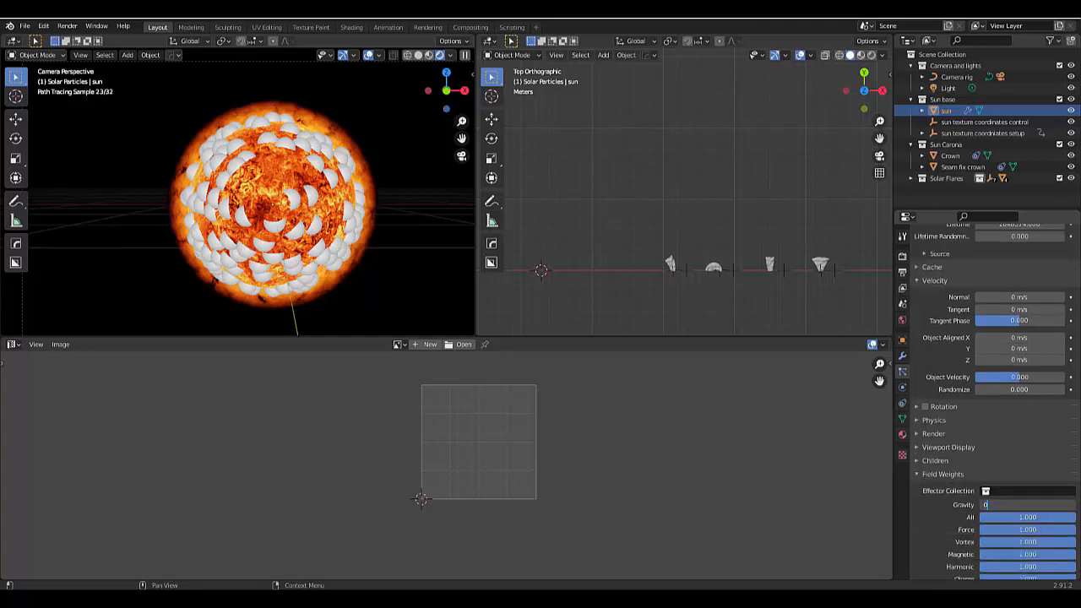
key("Return")
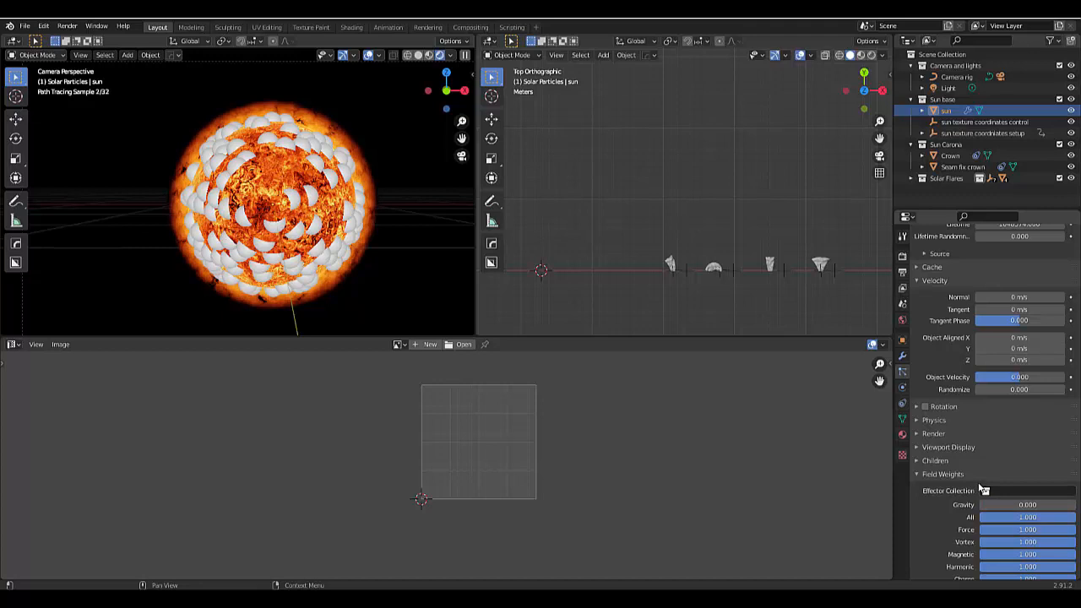
Render the sun's particles as a collection, using Solar Particles as the instance collection
left_click(933, 433)
left_click(990, 452)
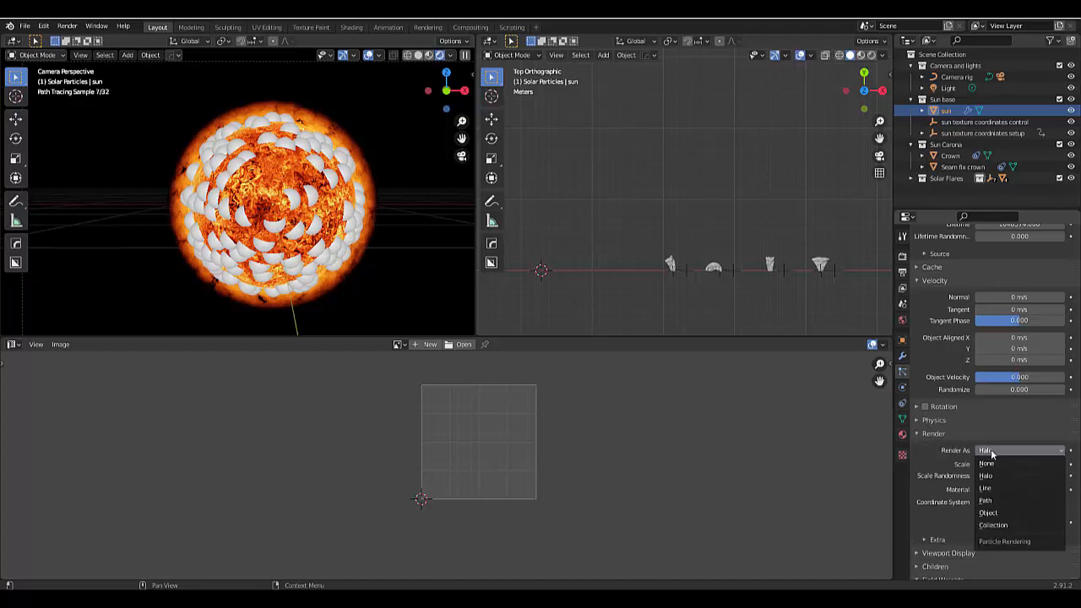
left_click(992, 525)
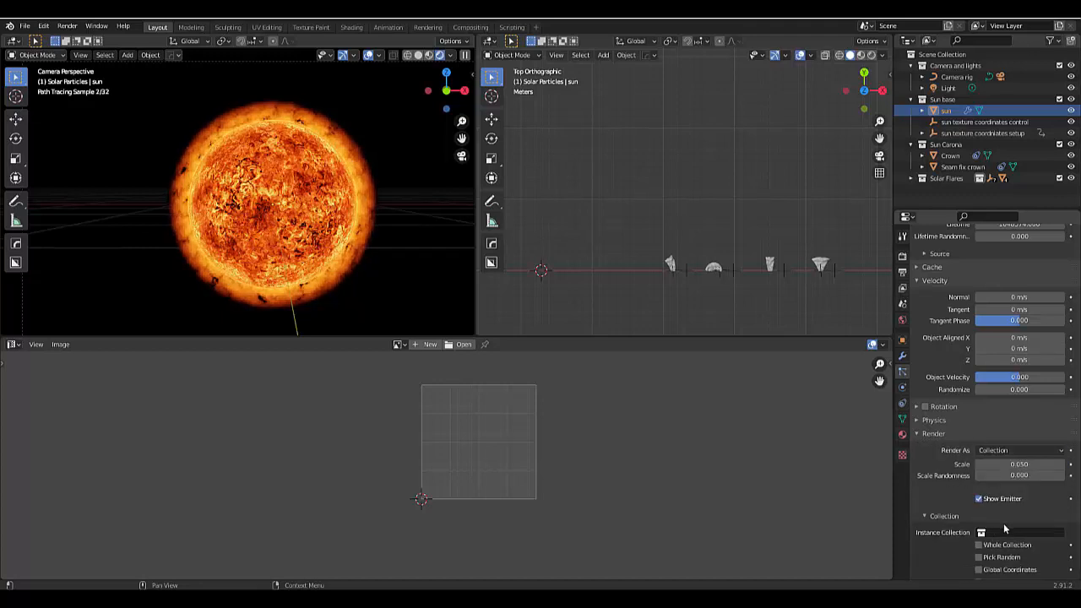
left_click(1007, 532)
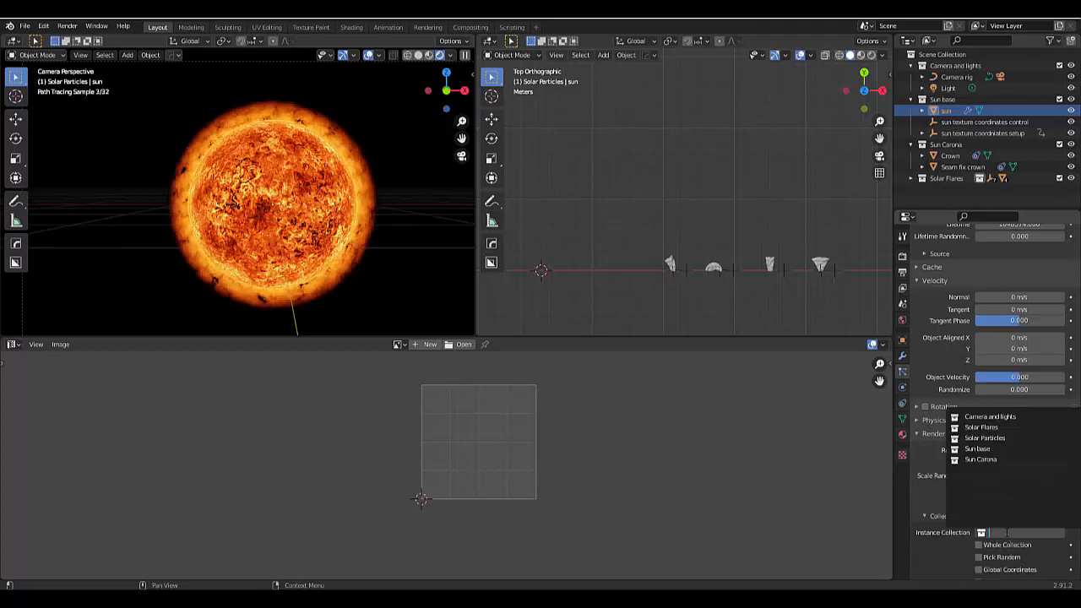
left_click(1010, 437)
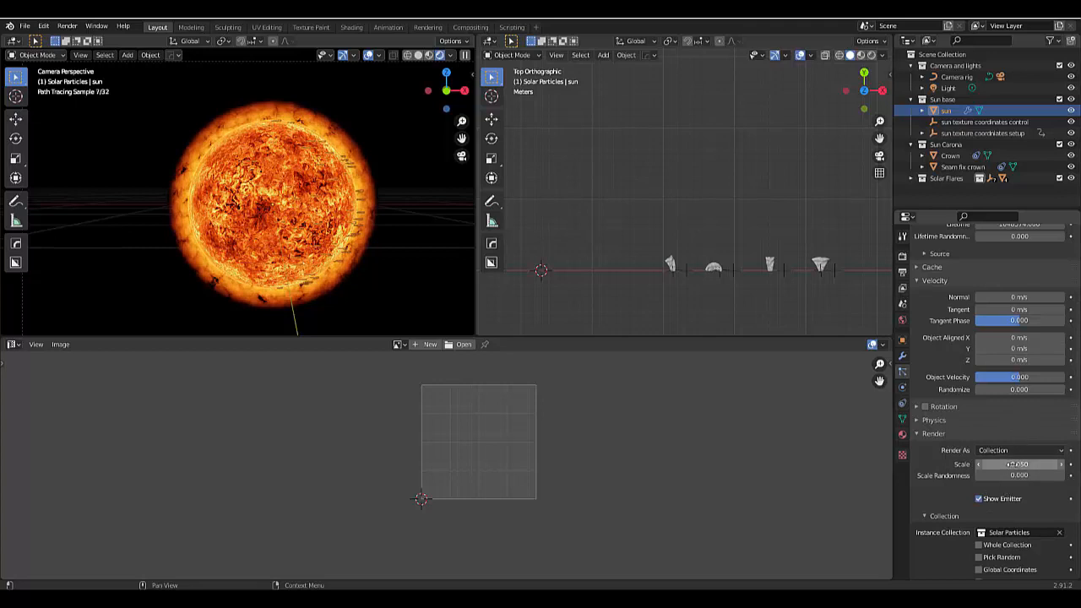
Try a render scale of 1 for the particles, keeping the sun selected
left_click(1010, 463)
type("1")
key("Return")
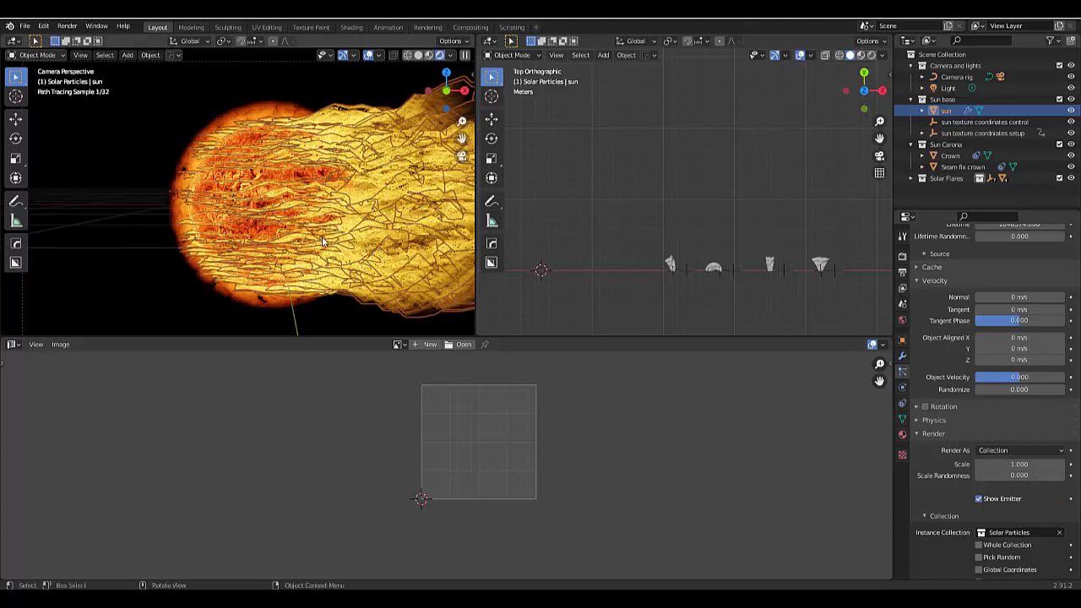
scroll(322, 238, "down", 3)
scroll(353, 241, "up", 1)
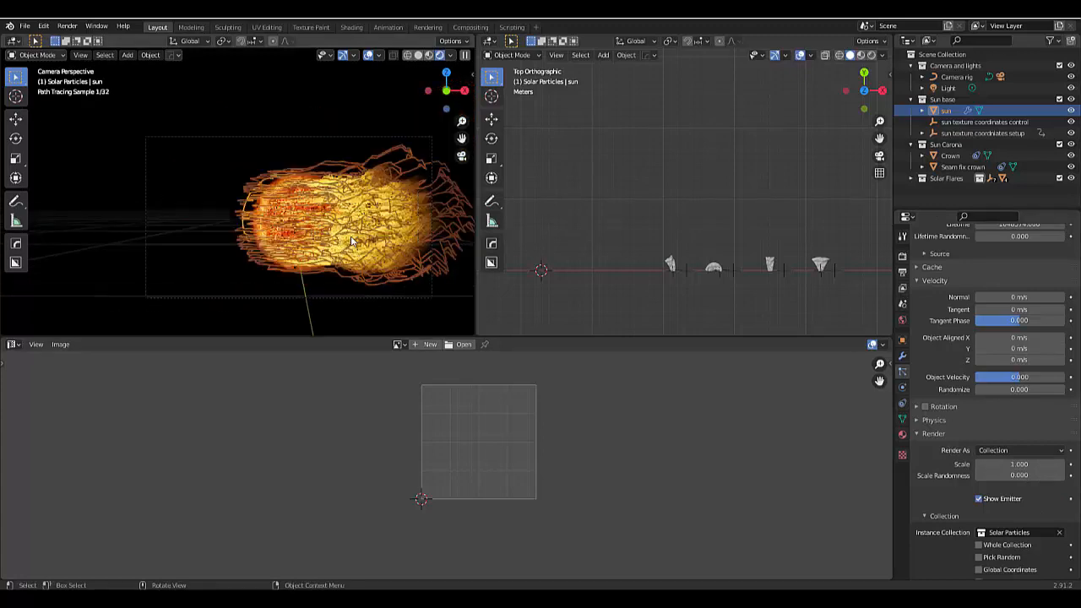
left_click(164, 217)
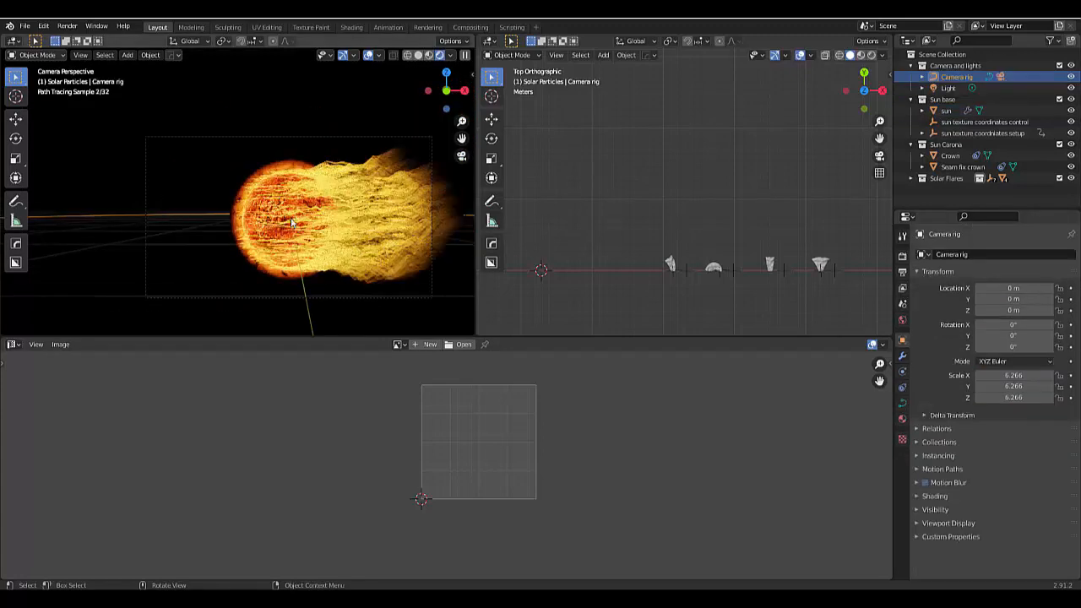
left_click(332, 220)
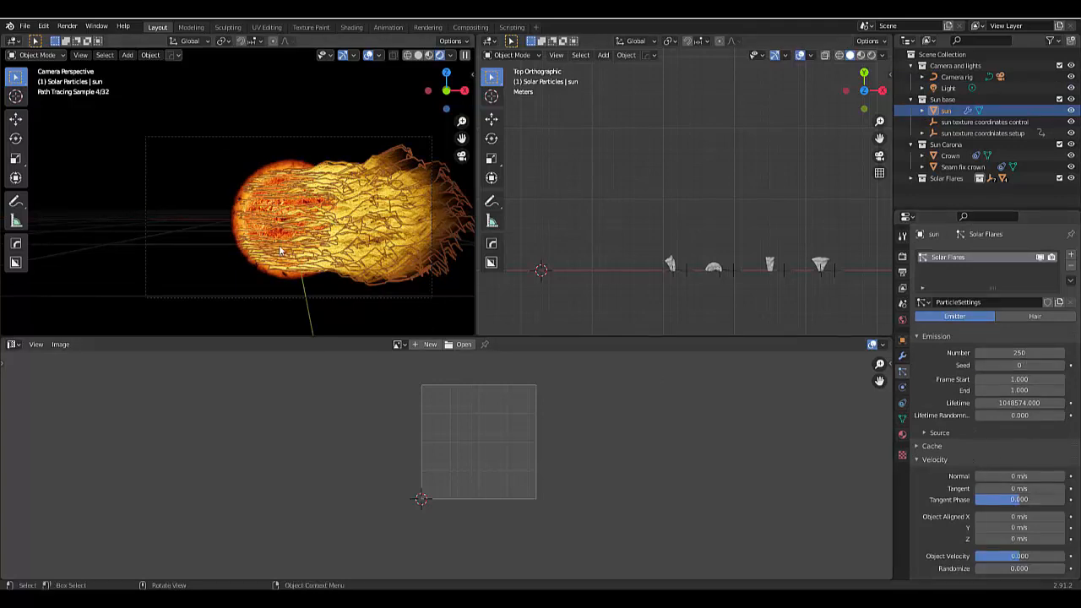
Set the render scale of the sun's particles to 0.15 and inspect the flares up close
scroll(967, 456, "down", 1)
scroll(967, 456, "down", 8)
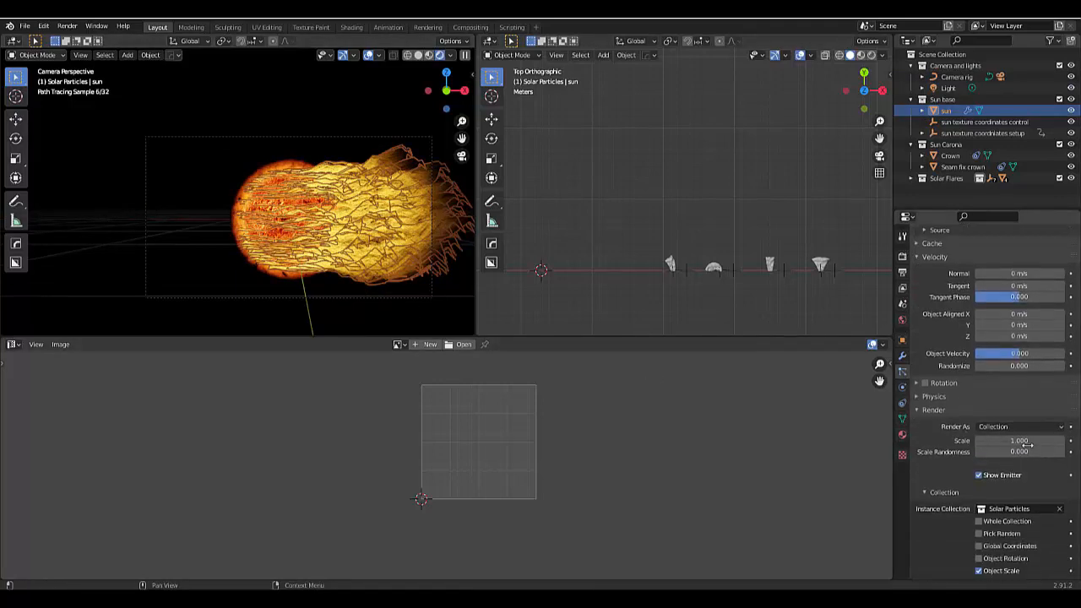
left_click(1026, 443)
type("0.15")
key("Return")
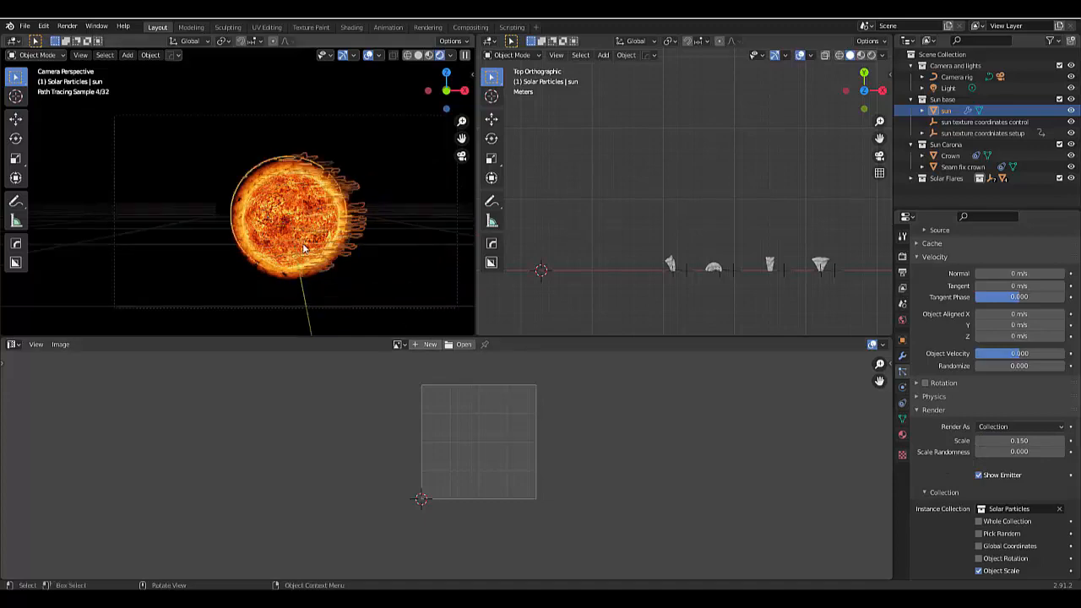
scroll(343, 275, "up", 5)
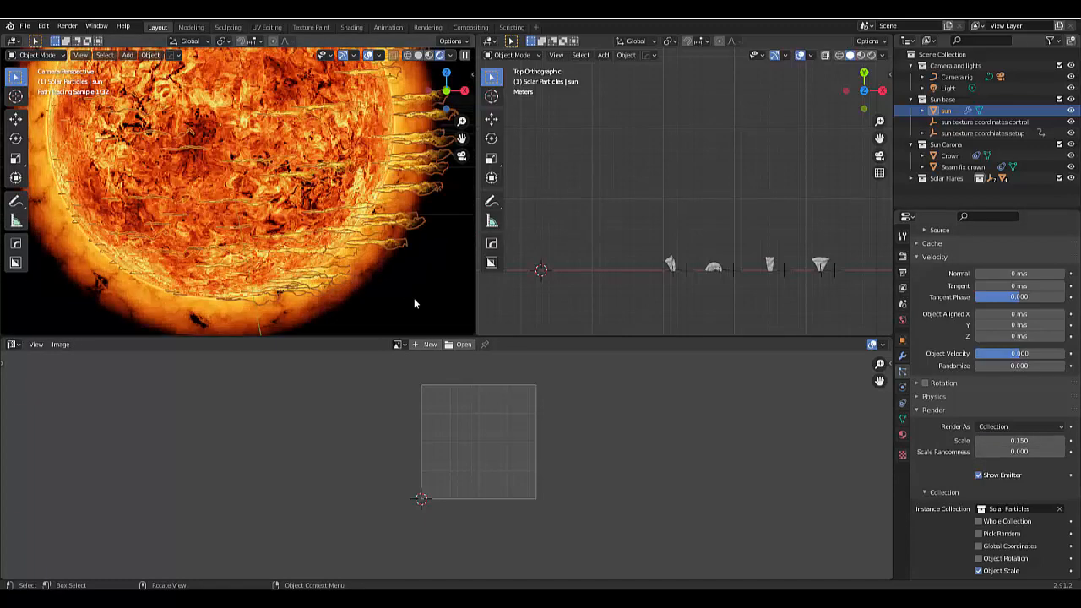
scroll(406, 245, "down", 5)
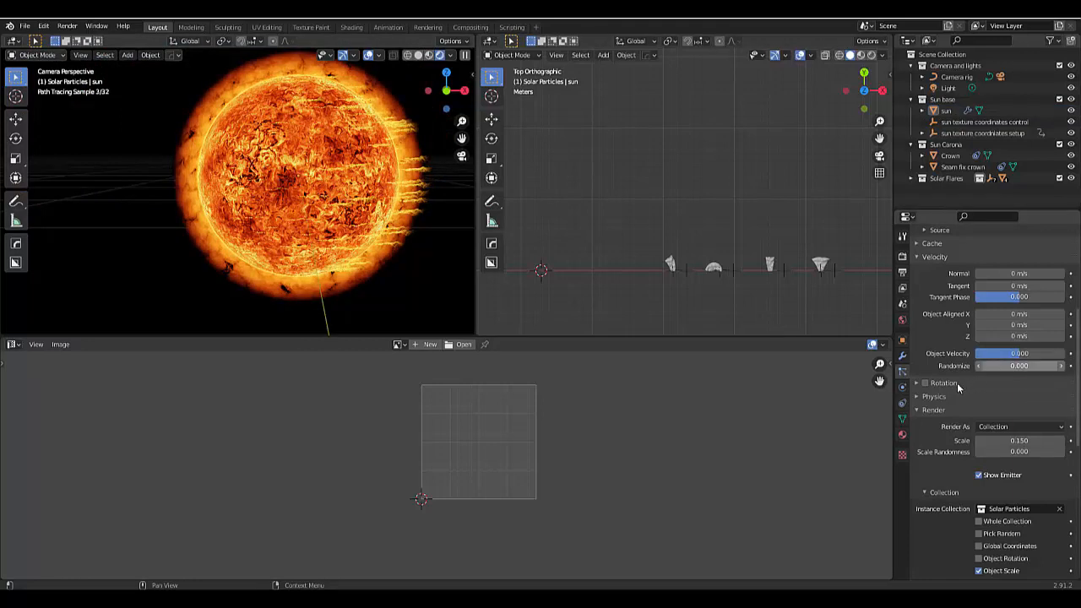
Enable rotation for the sun's particles and set their orientation axis to Normal
left_click(926, 383)
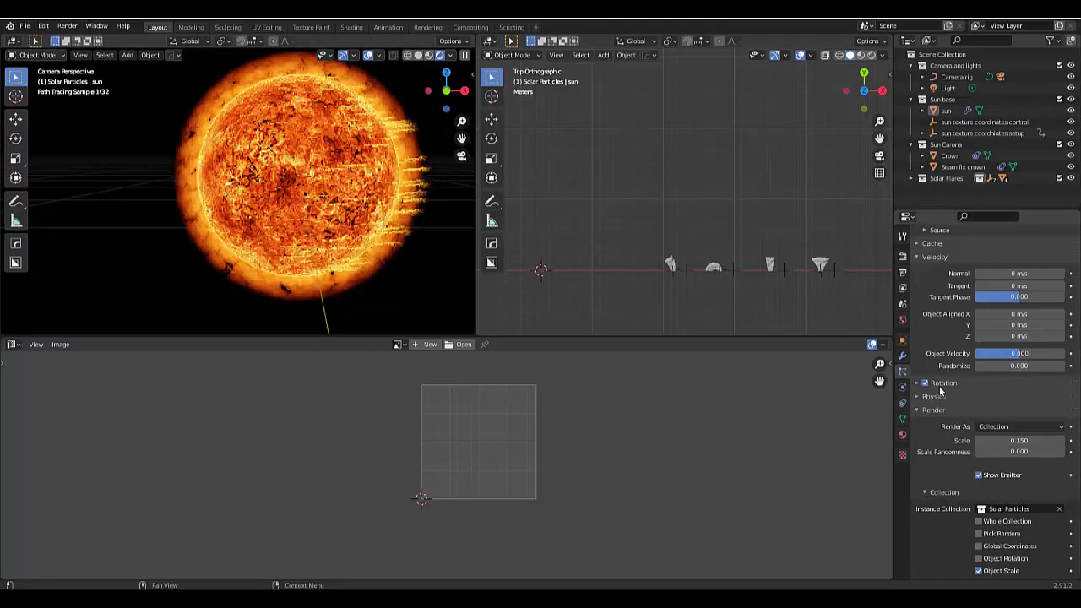
left_click(944, 385)
left_click(988, 401)
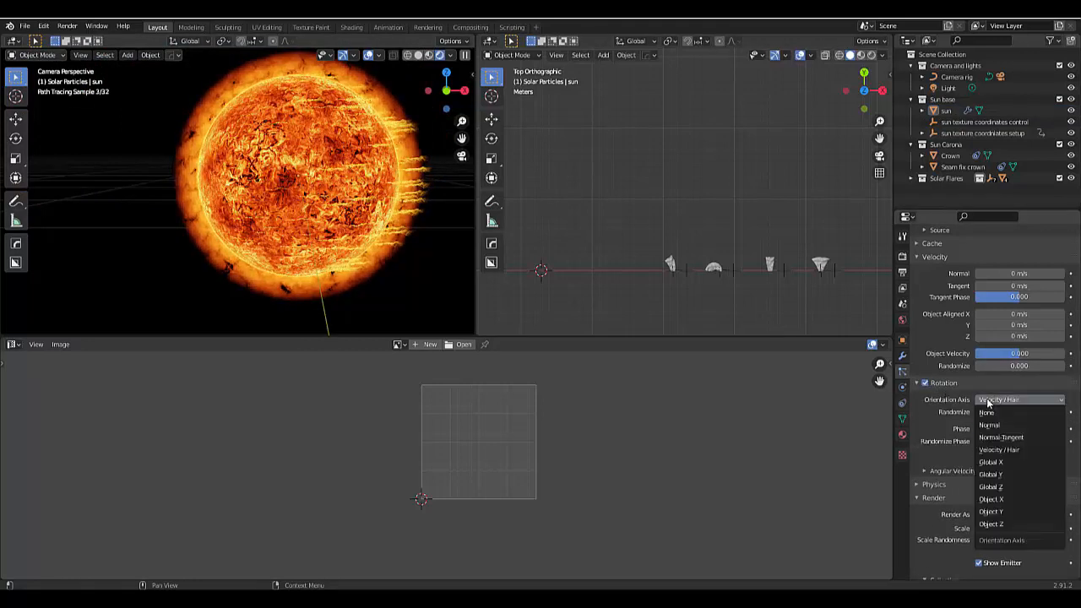
left_click(1021, 426)
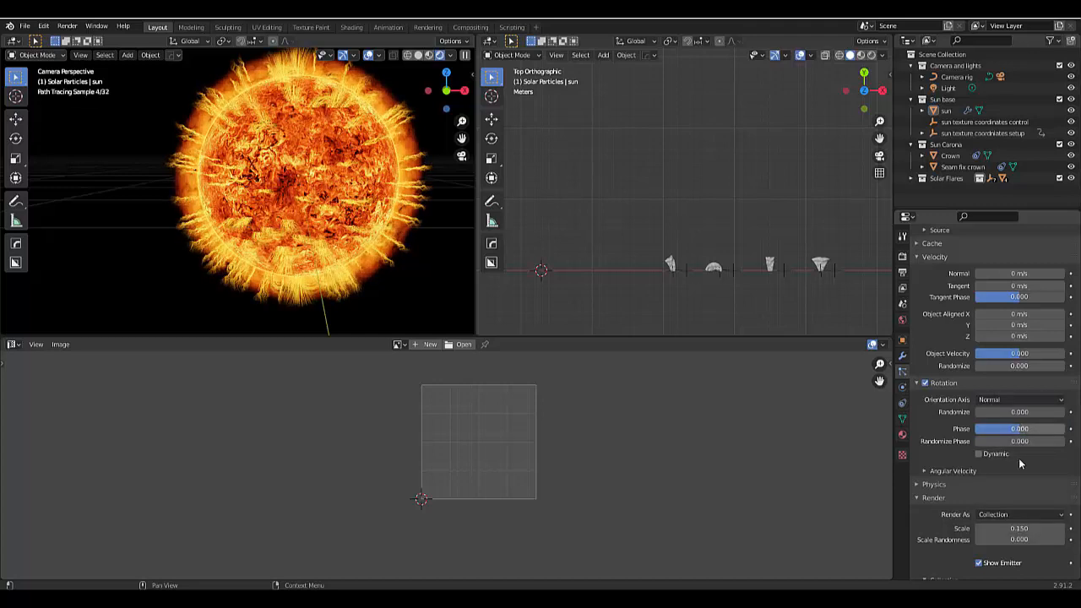
Set the scale randomness of the sun's particles to 0.8
double_click(1013, 539)
type("0")
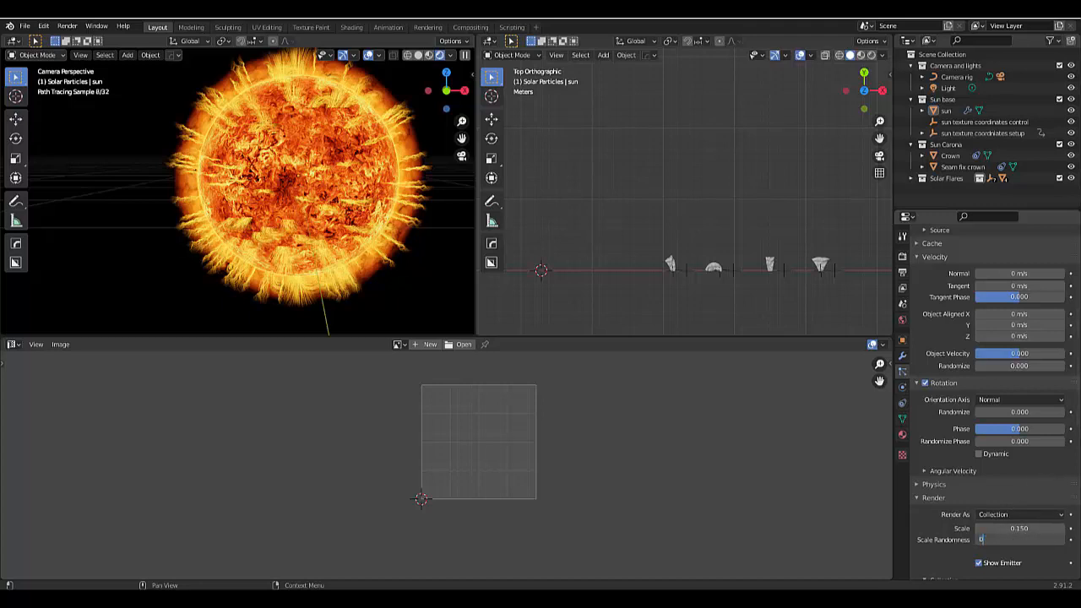
key("BackSpace")
key("Return")
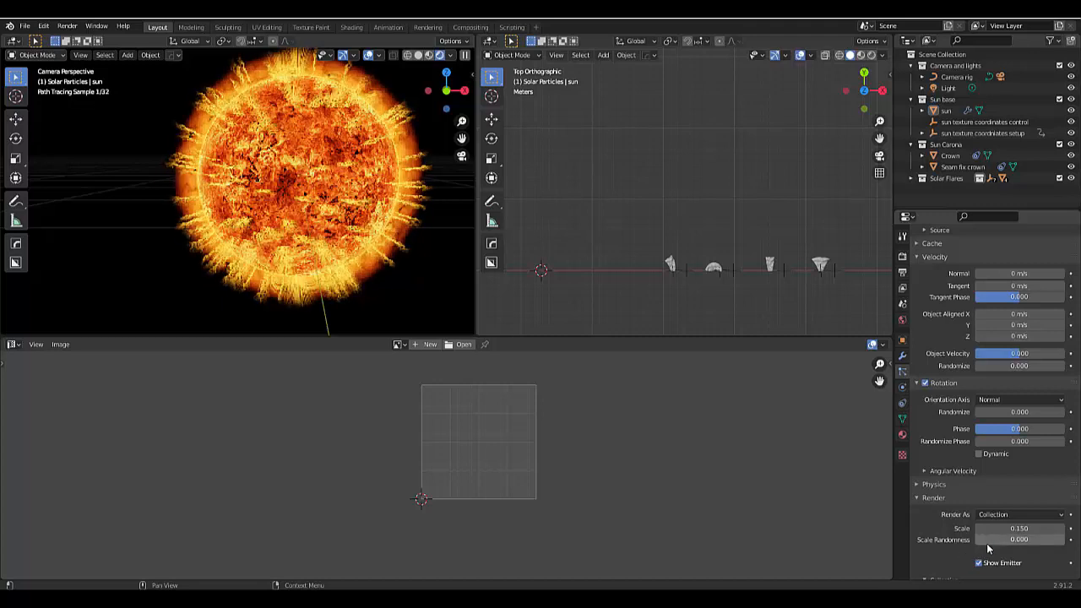
left_click(1052, 541)
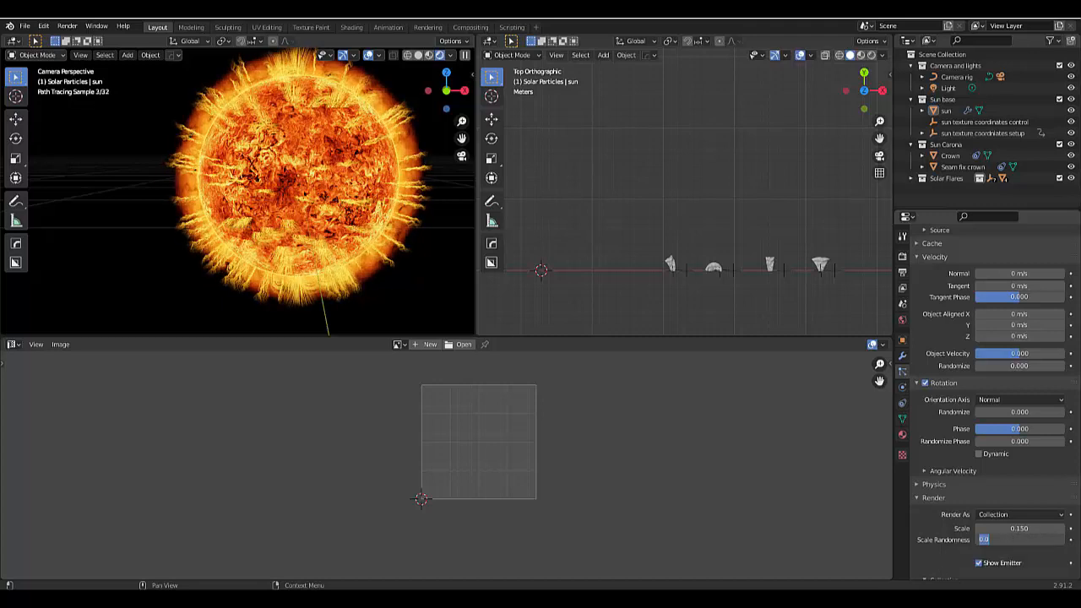
type("0")
key("Return")
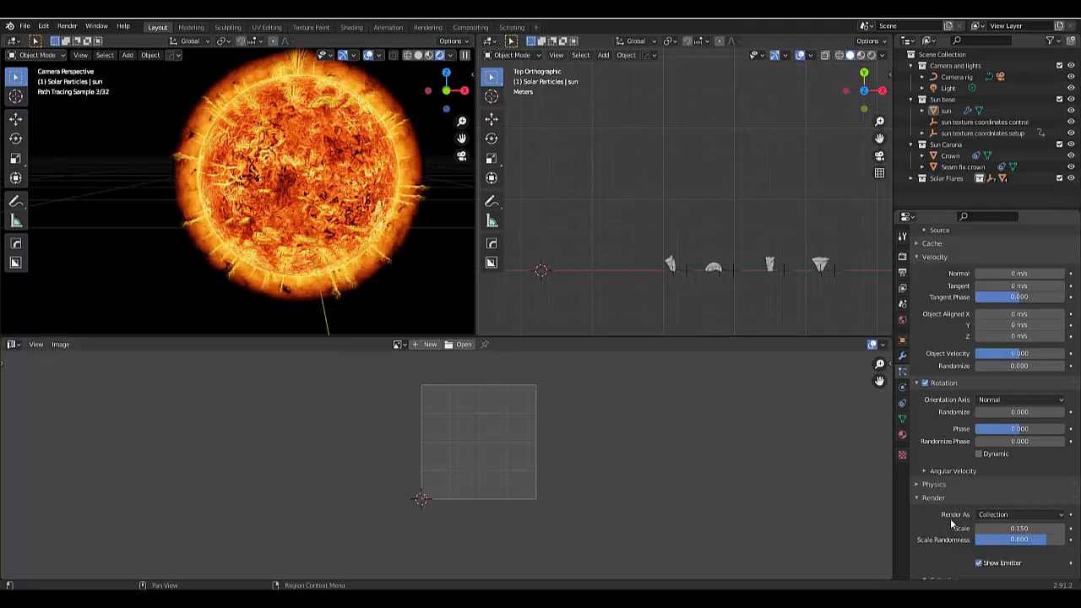
Enable Use Count for the particles' instance collection and set the count of Solar Flare 1 to 2
scroll(954, 518, "down", 1)
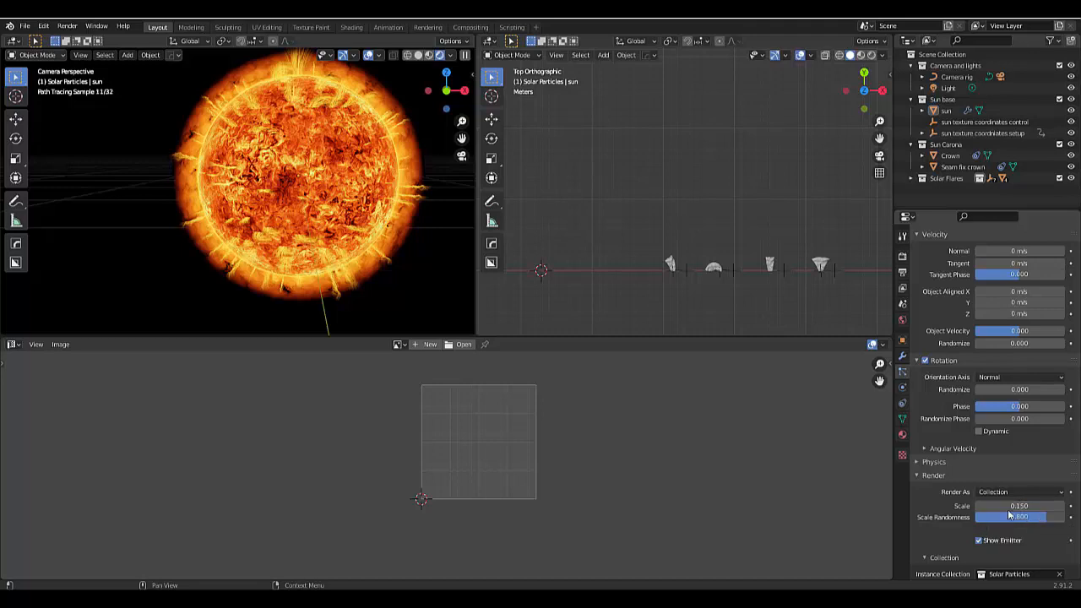
scroll(971, 490, "down", 3)
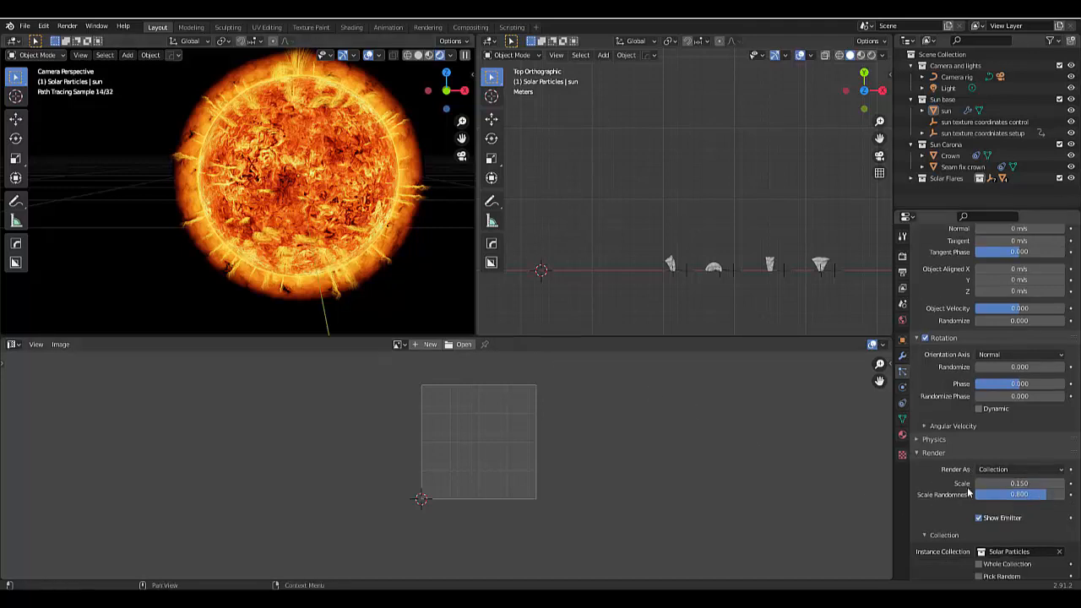
scroll(962, 498, "down", 1)
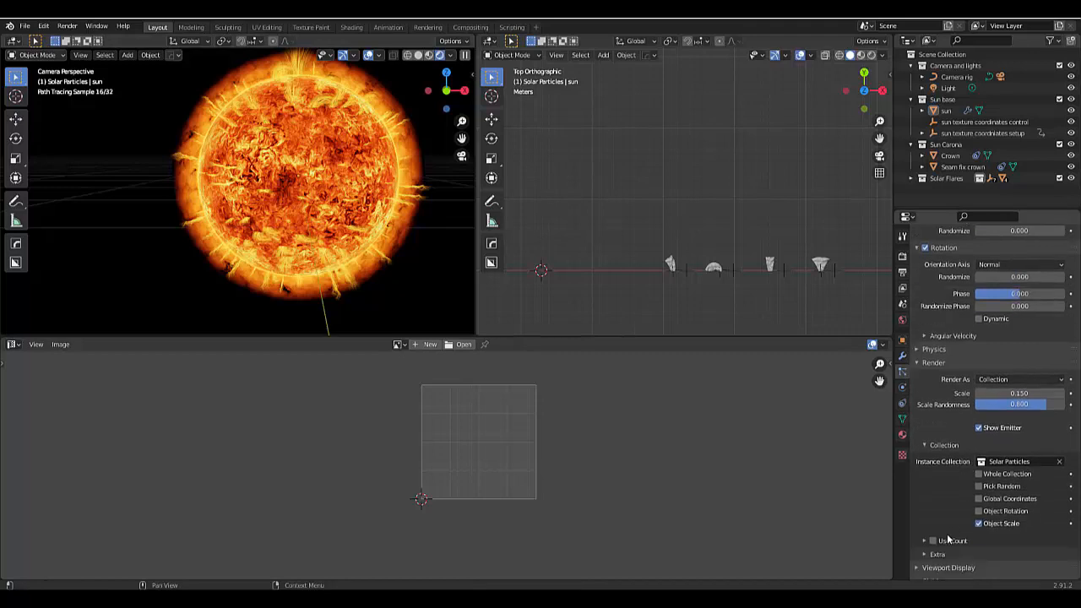
scroll(947, 539, "down", 3)
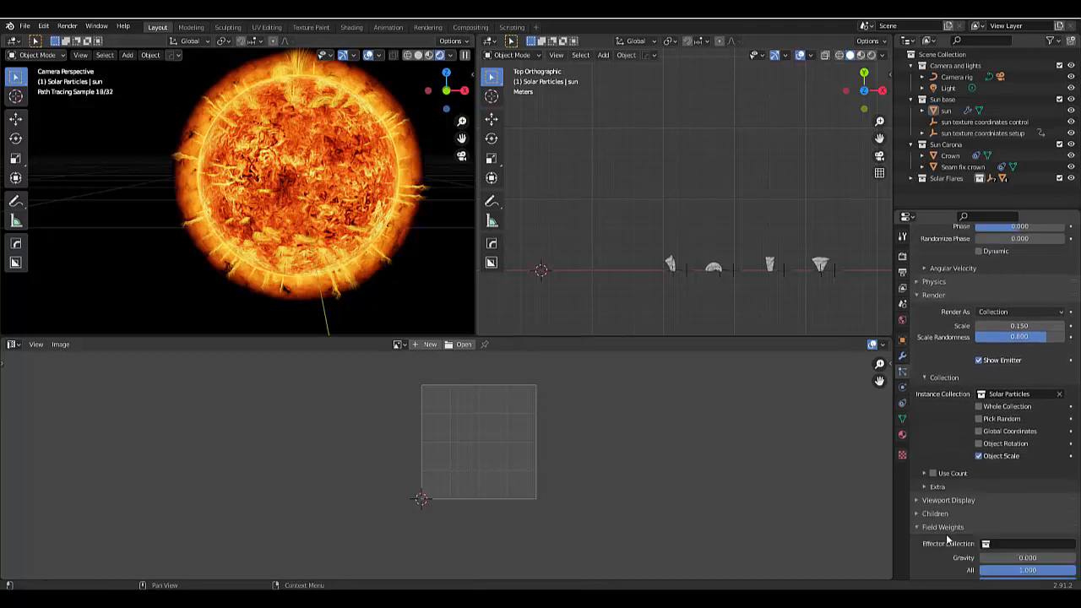
left_click(960, 475)
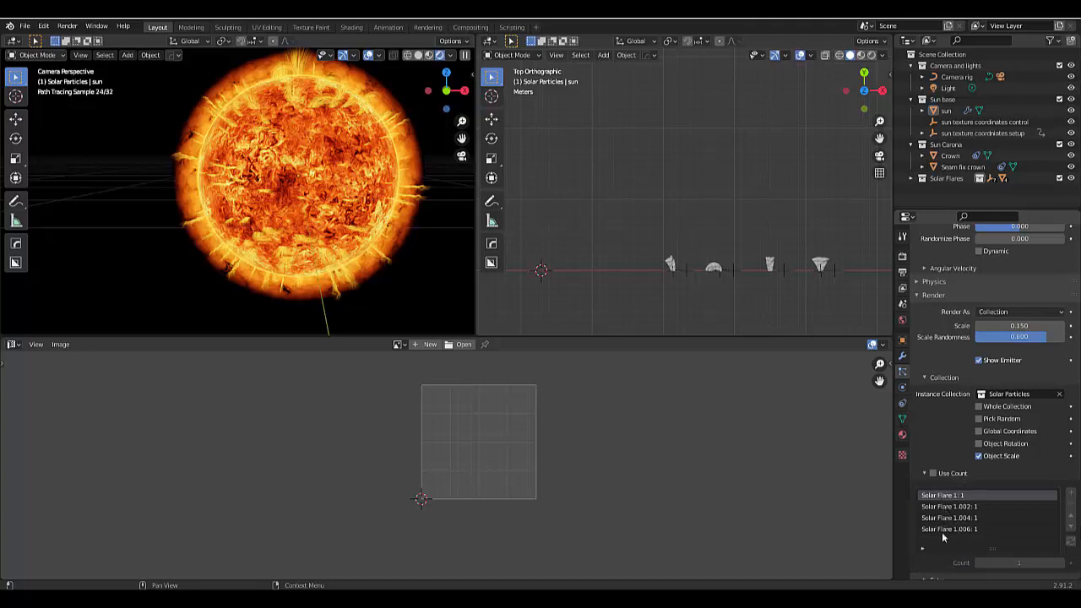
scroll(975, 412, "up", 15)
scroll(988, 397, "down", 8)
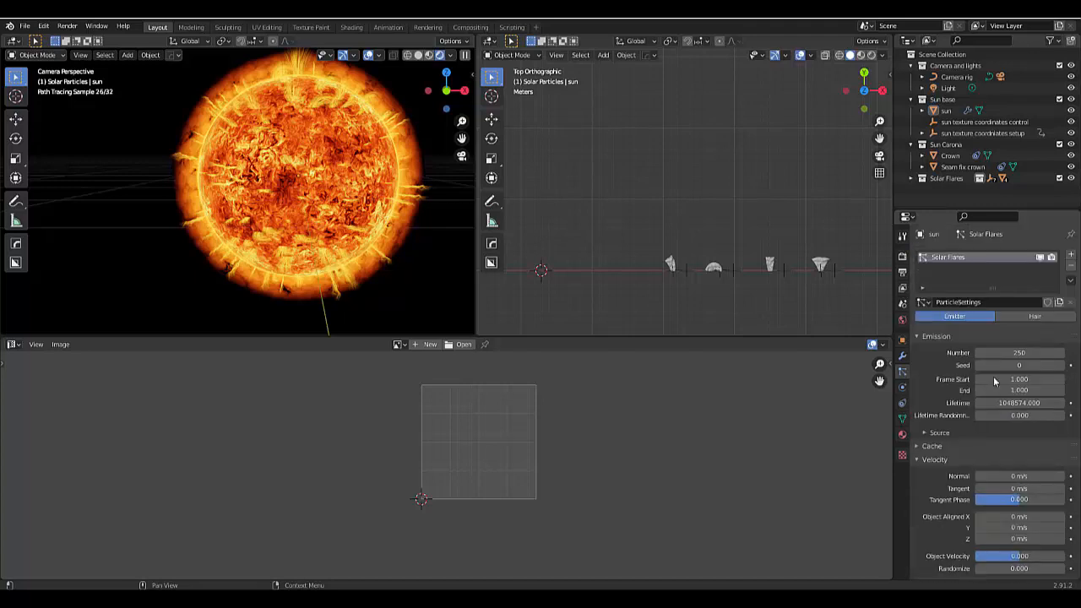
scroll(996, 397, "down", 4)
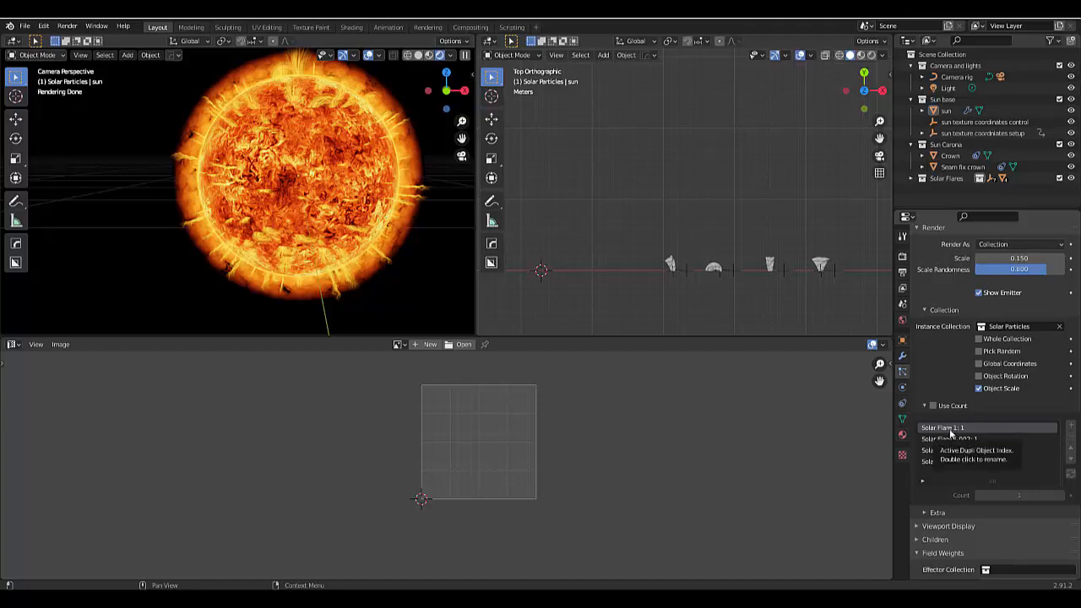
left_click(933, 405)
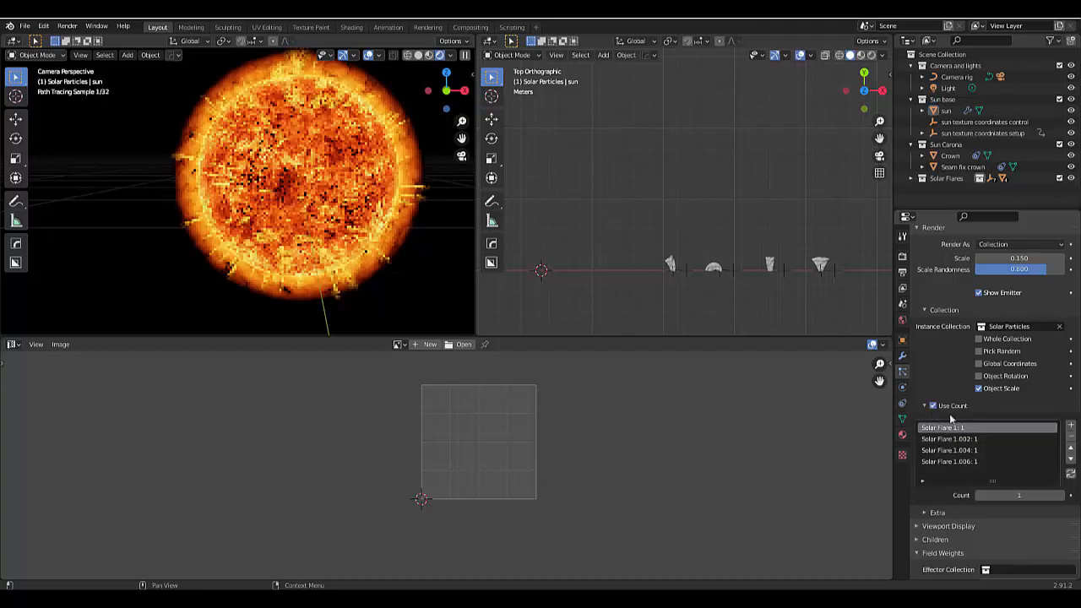
left_click(1017, 495)
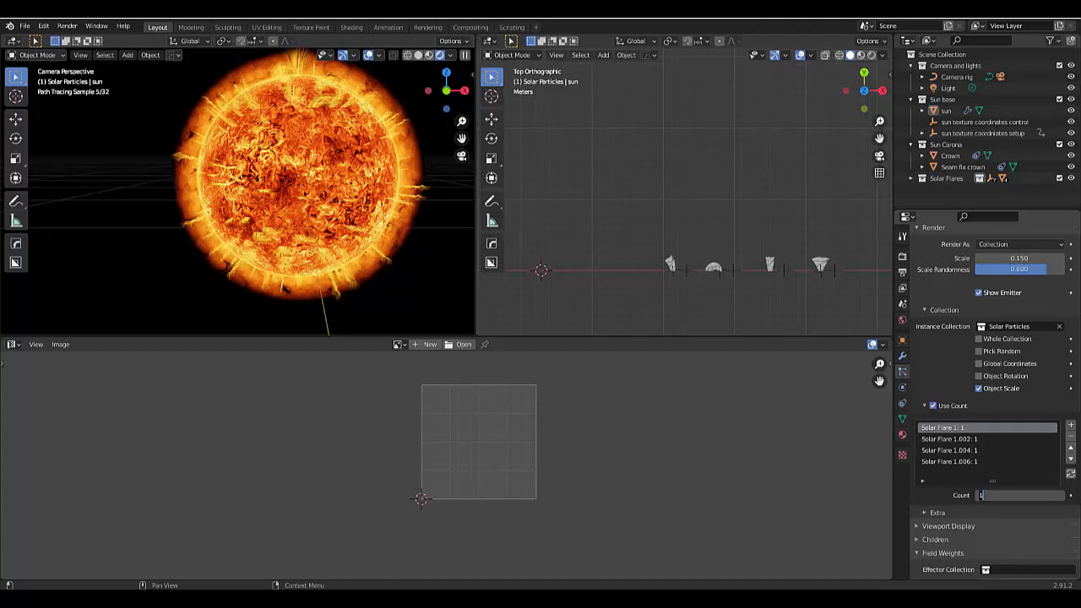
key("Return")
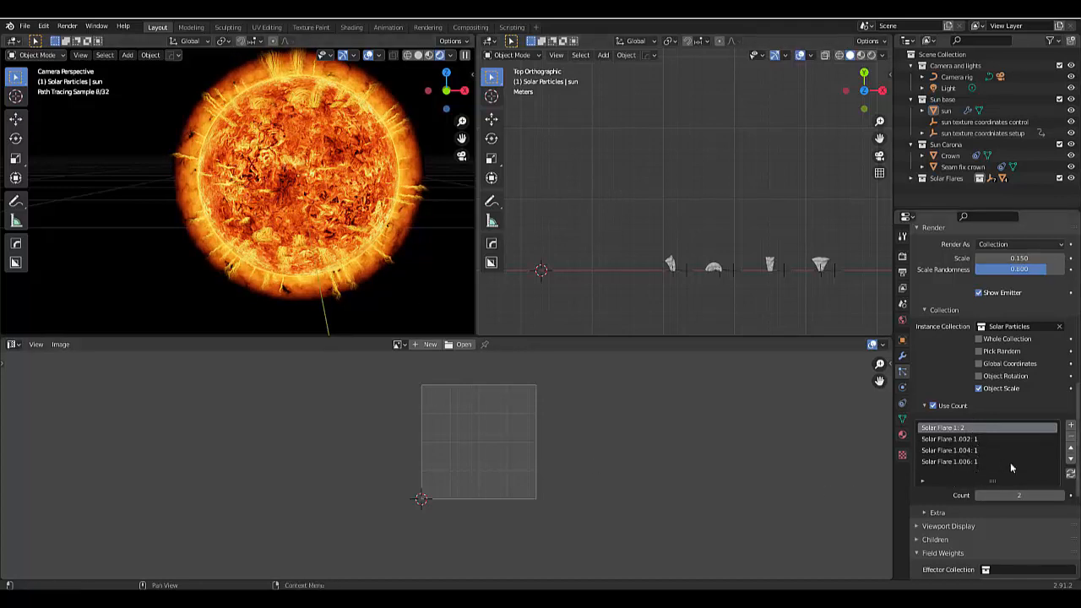
Set the emission seed of the sun's particles to 1
scroll(990, 458, "up", 15)
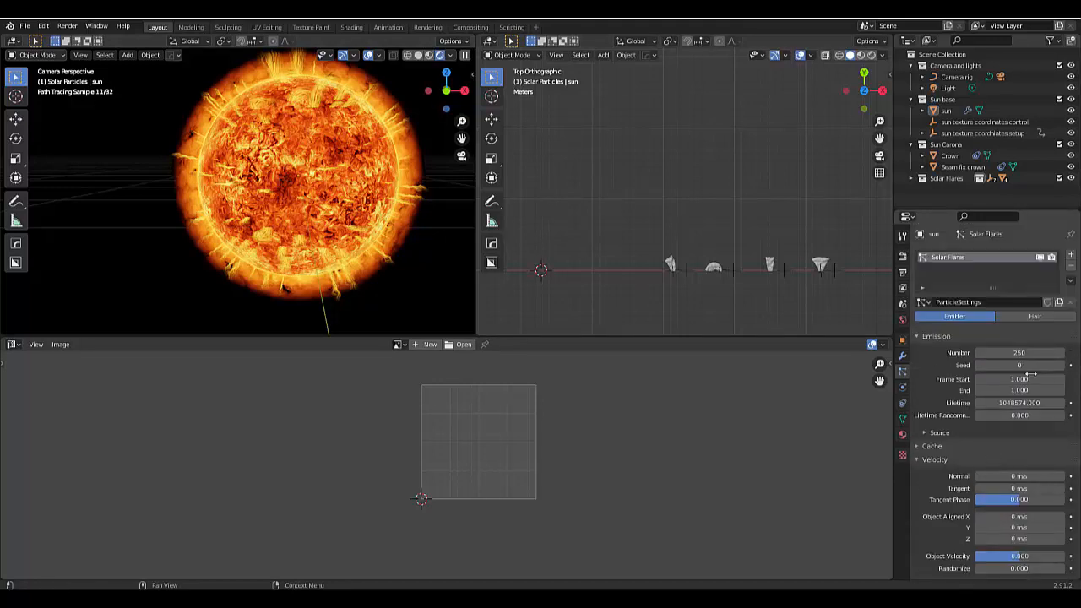
left_click(1059, 365)
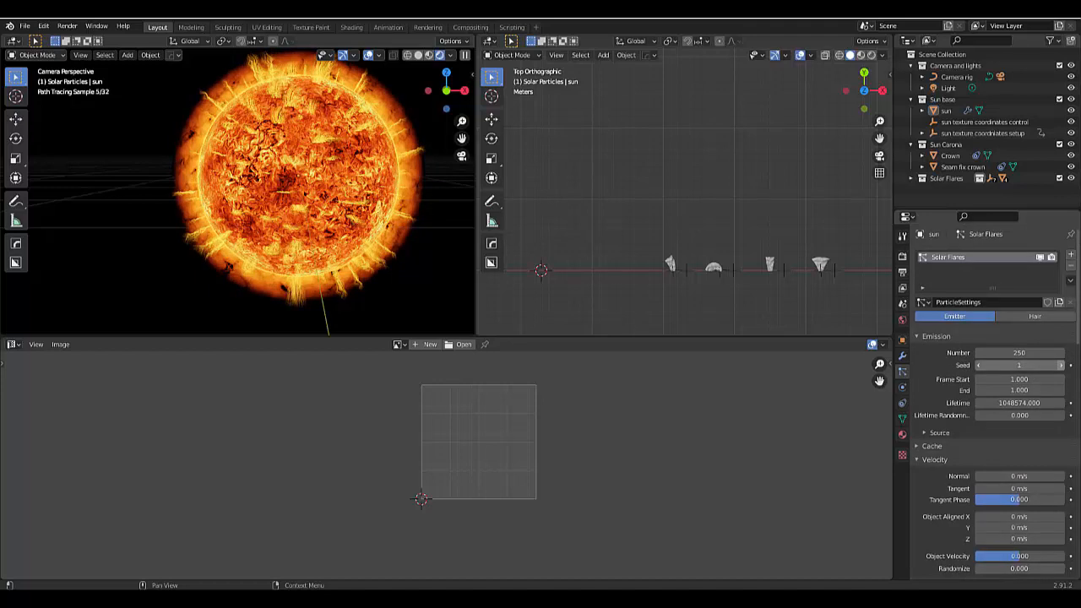
Try emission seed 2 for the sun's particles and return the seed to 1
left_click(1060, 364)
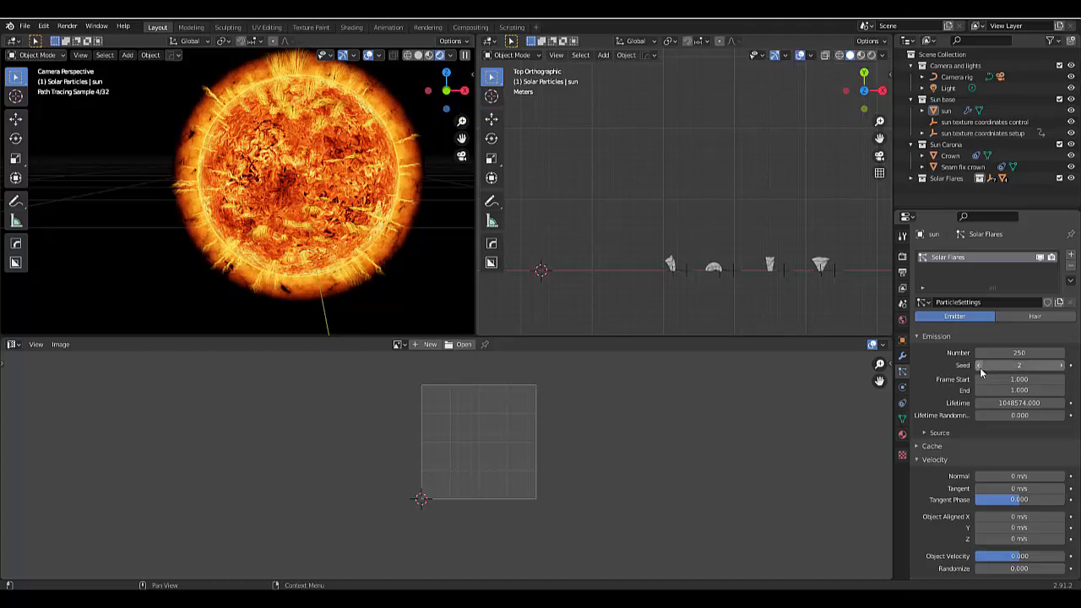
left_click(979, 366)
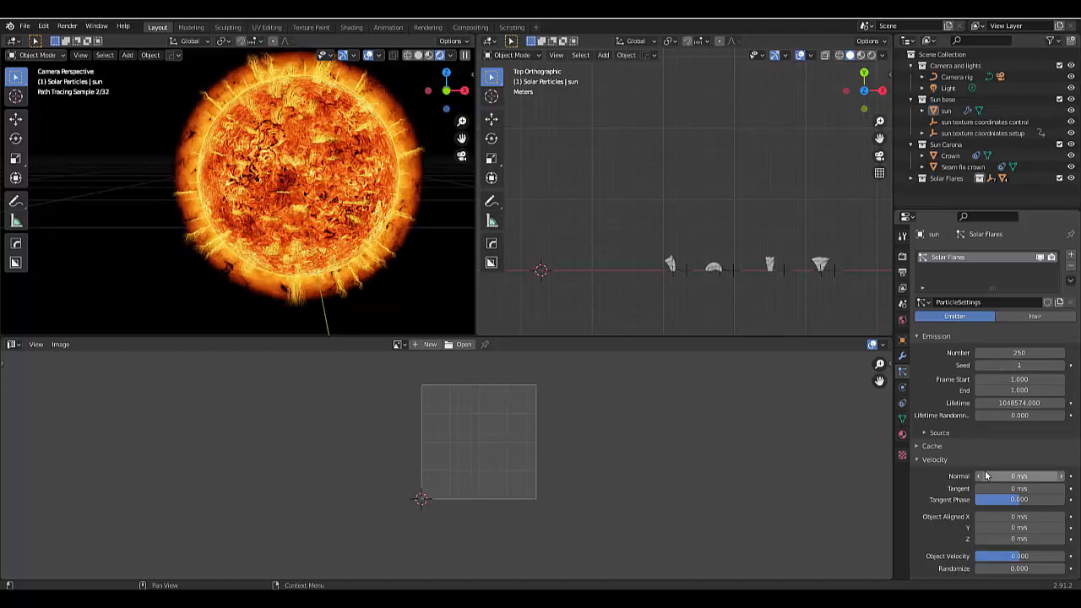
Review the sun's particle settings from emission, cache, velocity and rotation through physics, render and field weights
scroll(984, 475, "down", 10)
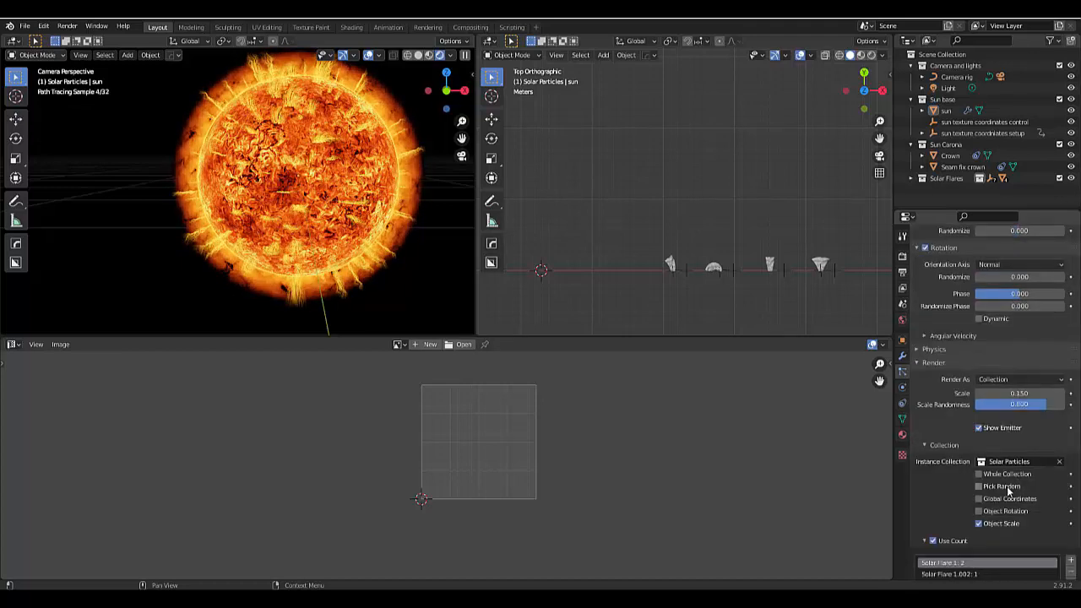
scroll(1007, 490, "down", 8)
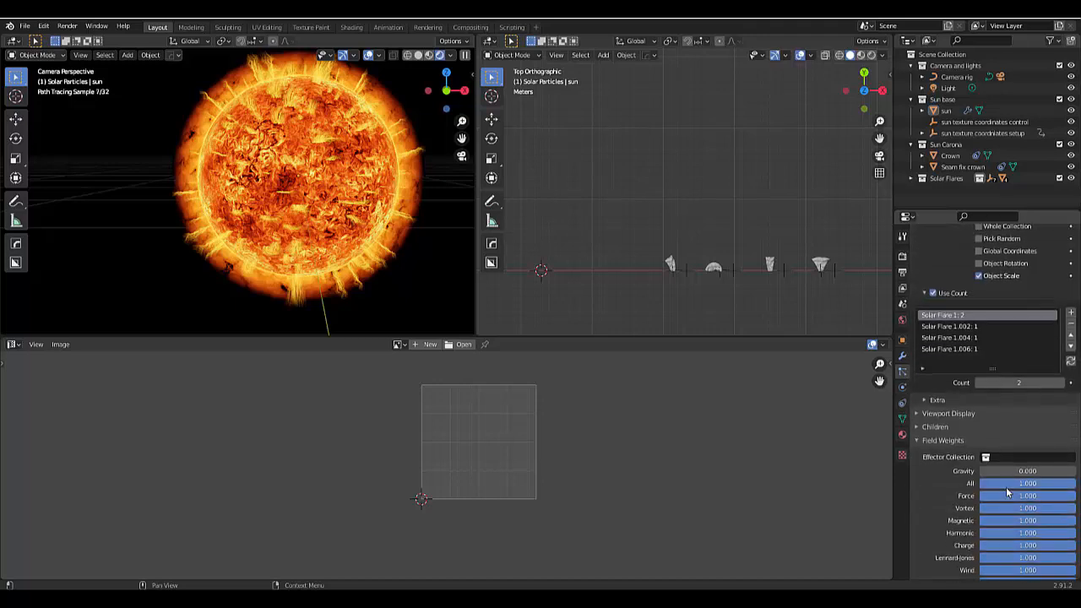
scroll(1006, 493, "down", 3)
scroll(1003, 487, "up", 3)
left_click(933, 400)
left_click(932, 402)
scroll(932, 402, "up", 5)
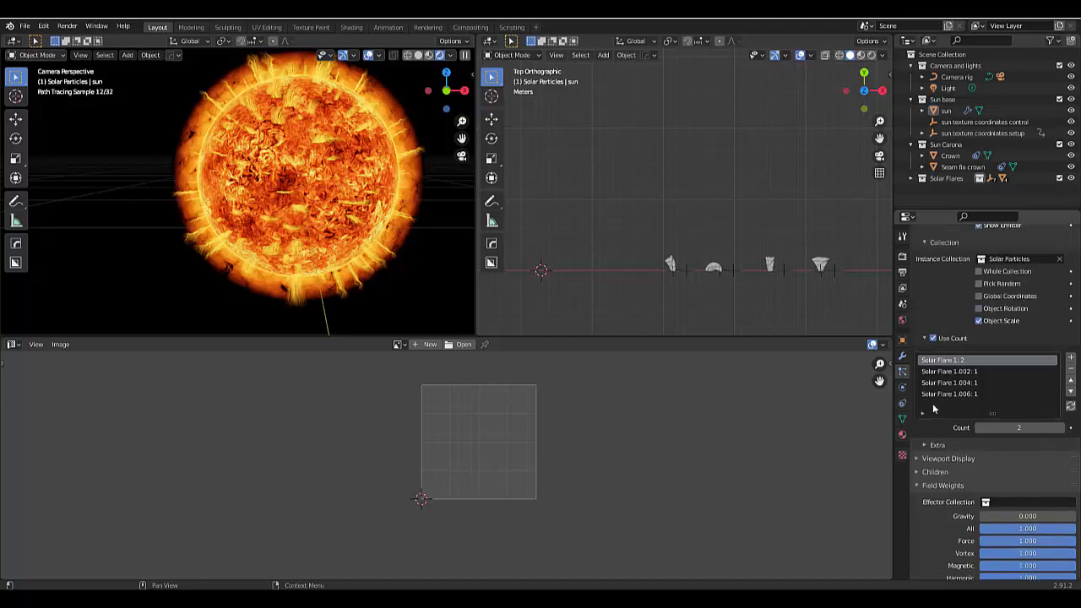
scroll(932, 402, "up", 4)
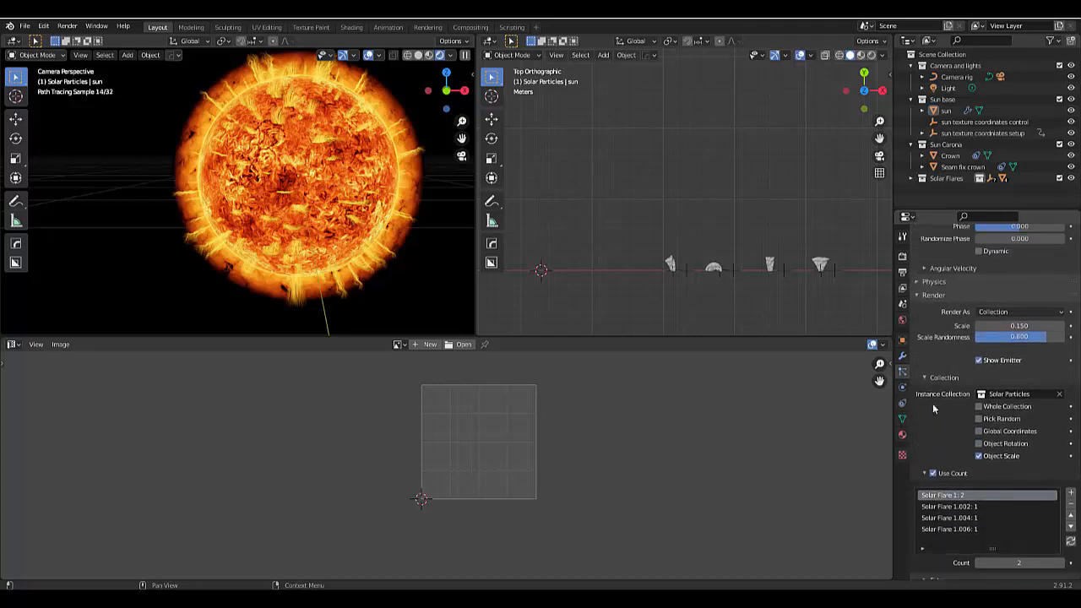
scroll(932, 403, "up", 2)
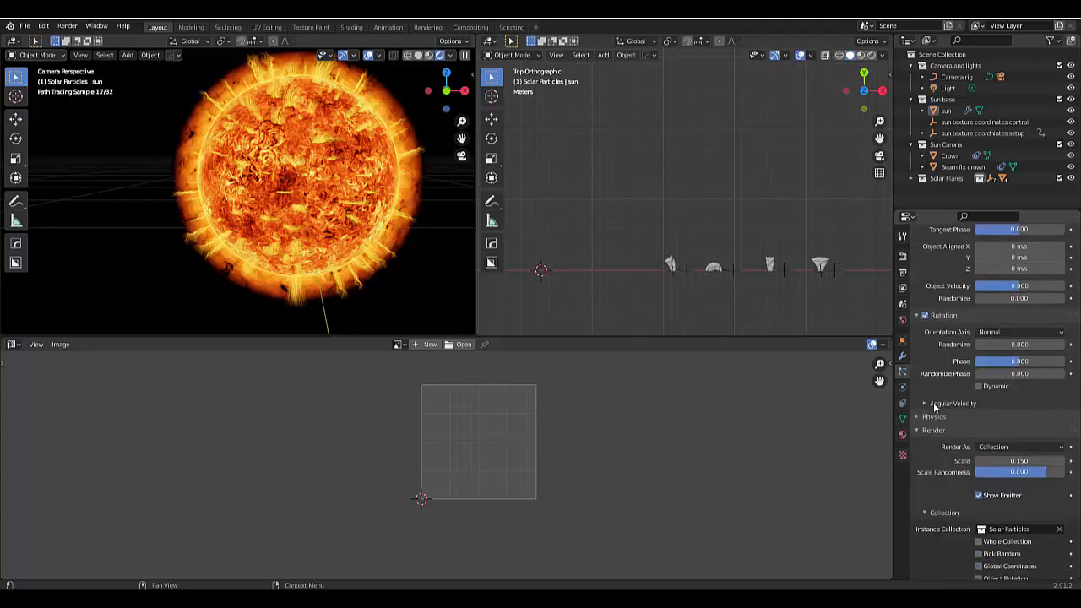
left_click(938, 415)
left_click(938, 415)
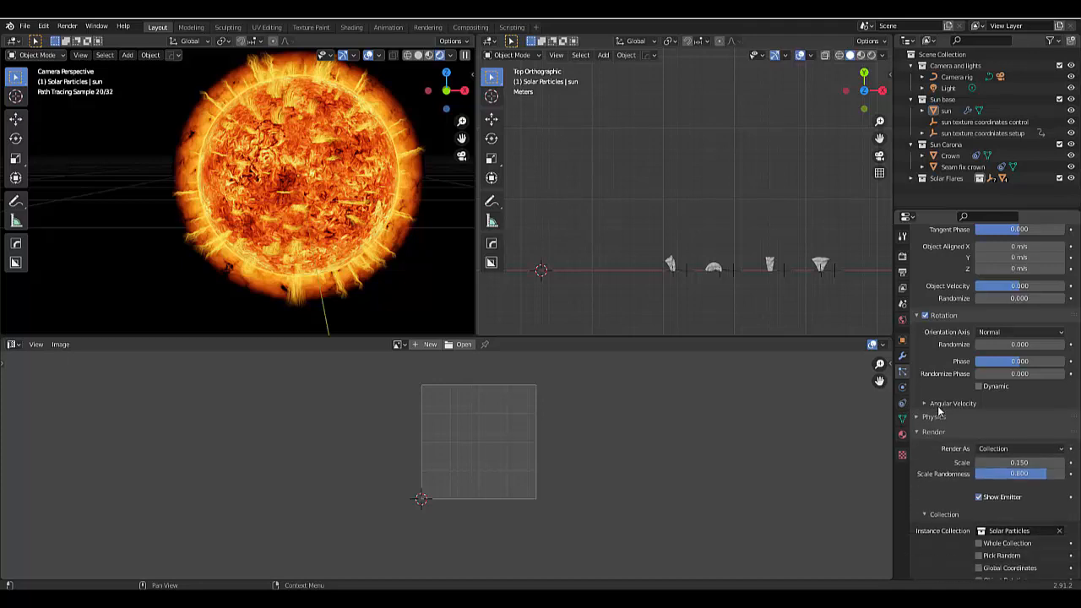
left_click(938, 414)
left_click(938, 414)
scroll(942, 409, "up", 2)
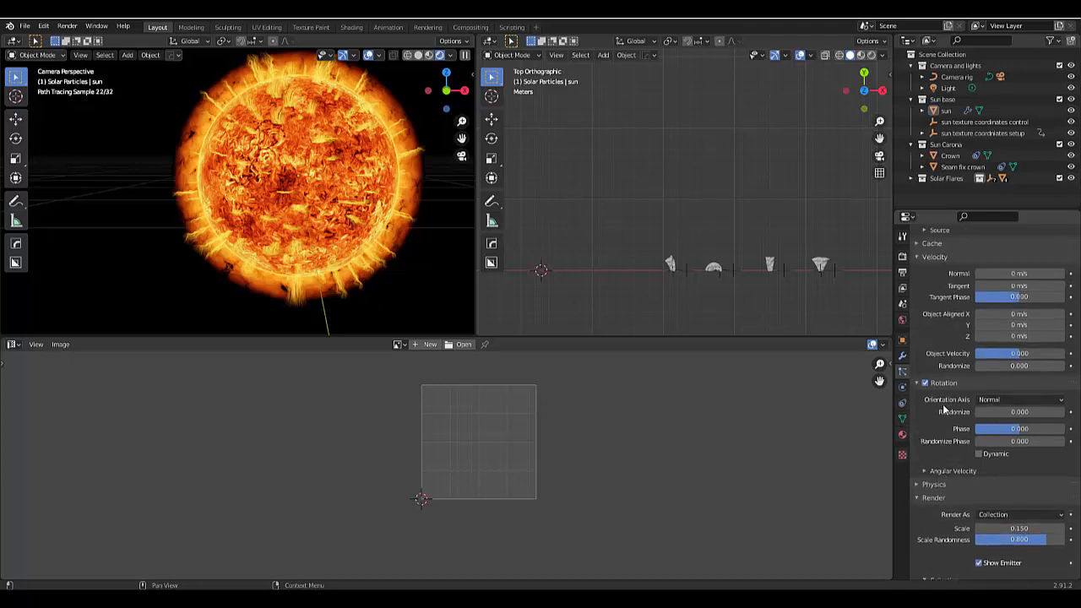
scroll(942, 406, "up", 2)
scroll(942, 404, "up", 1)
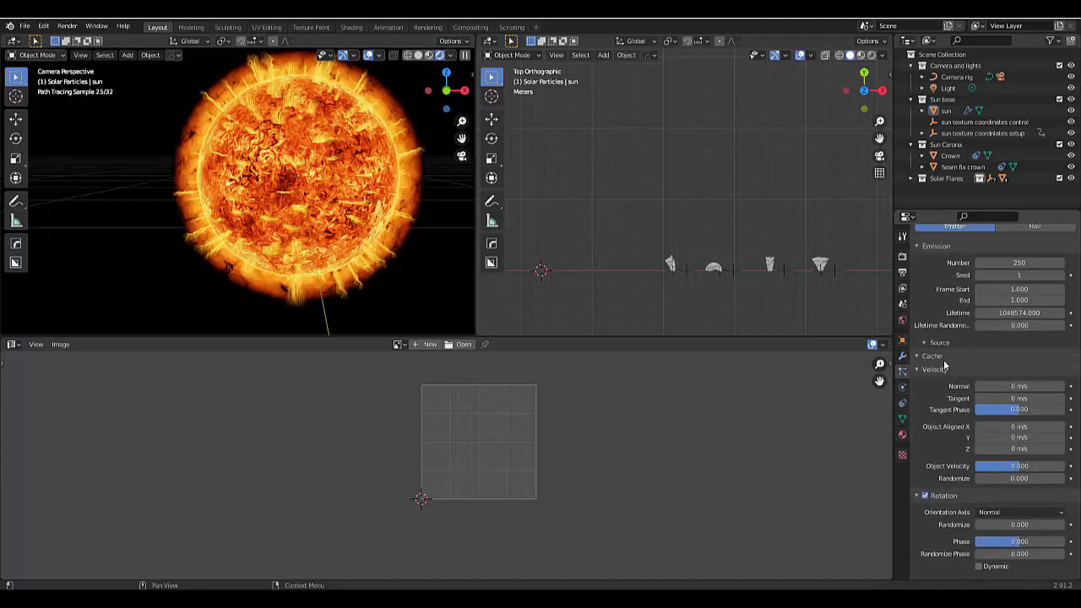
left_click(943, 360)
left_click(943, 360)
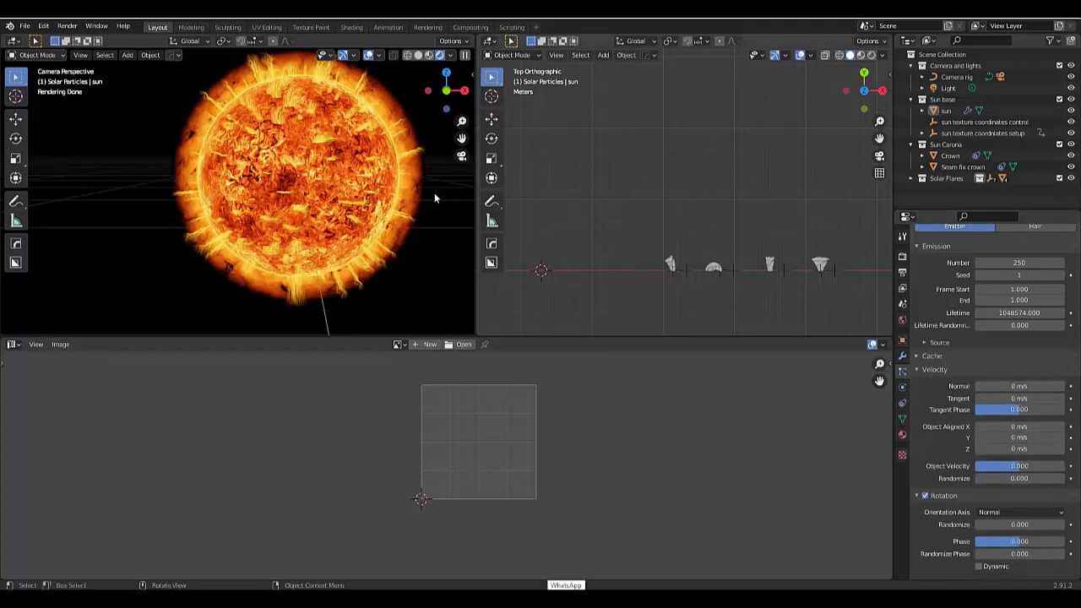
Set Randomize Phase of the sun's particle rotation to 2 and return to the camera view
scroll(305, 194, "up", 2)
middle_click_drag(305, 195, 165, 187)
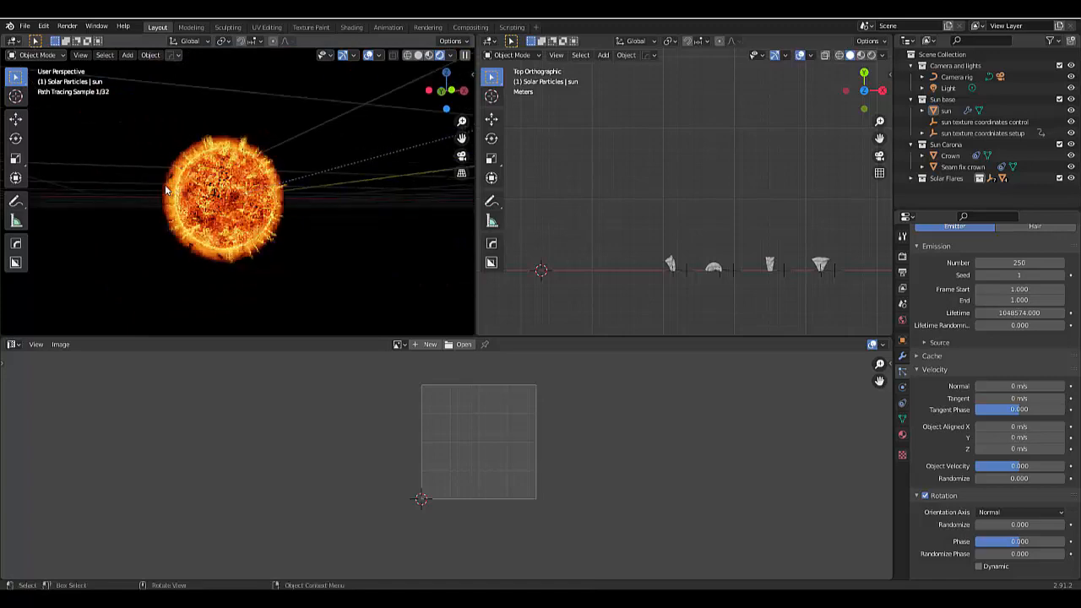
scroll(165, 184, "up", 5)
middle_click_drag(280, 258, 304, 255)
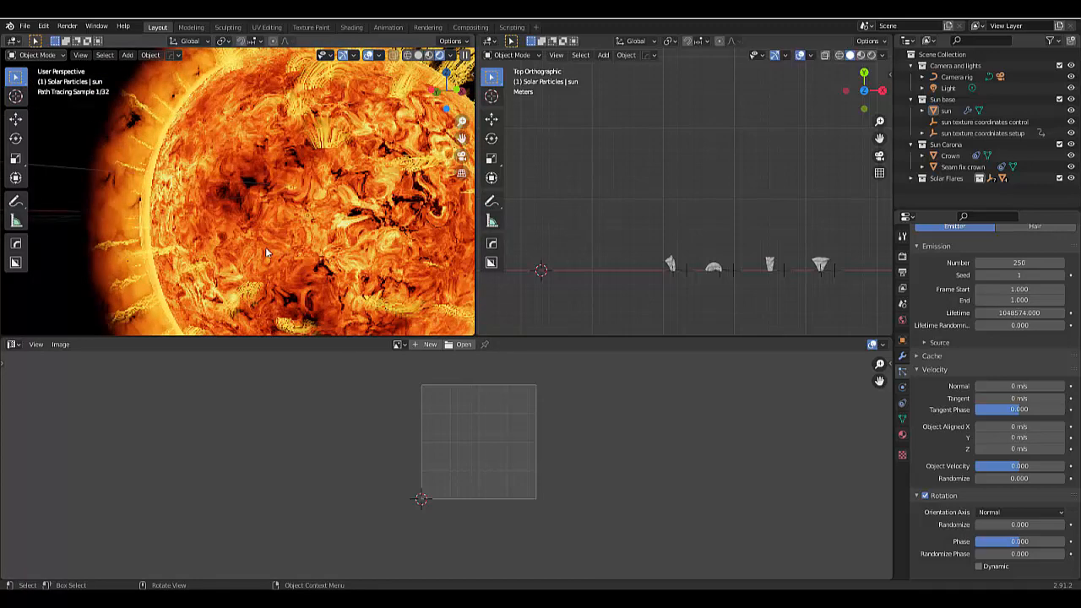
scroll(265, 247, "down", 1)
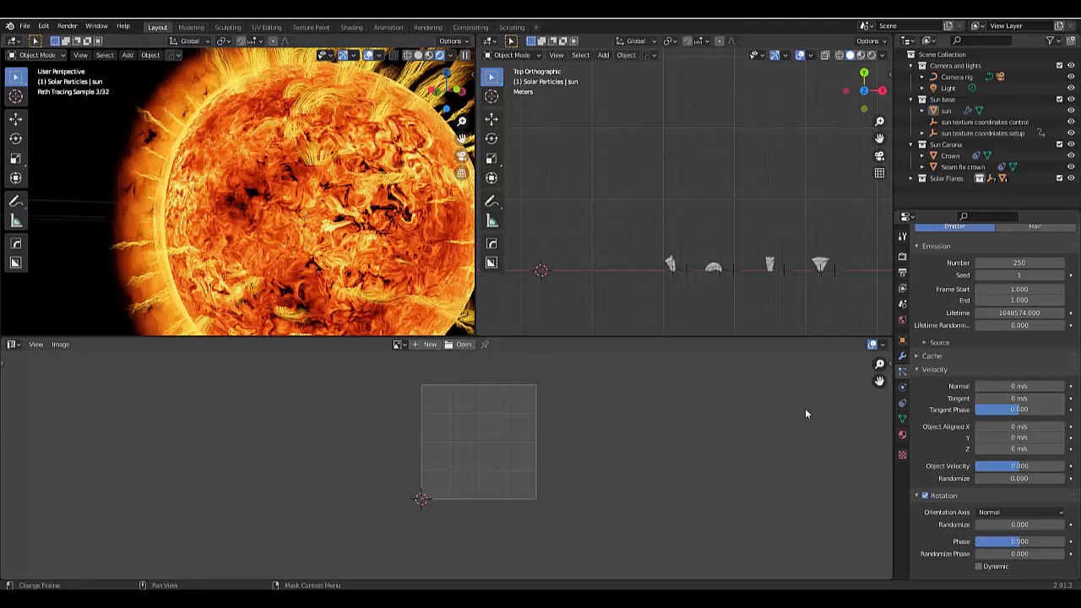
scroll(975, 374, "up", 1)
scroll(975, 374, "down", 1)
scroll(974, 369, "down", 4)
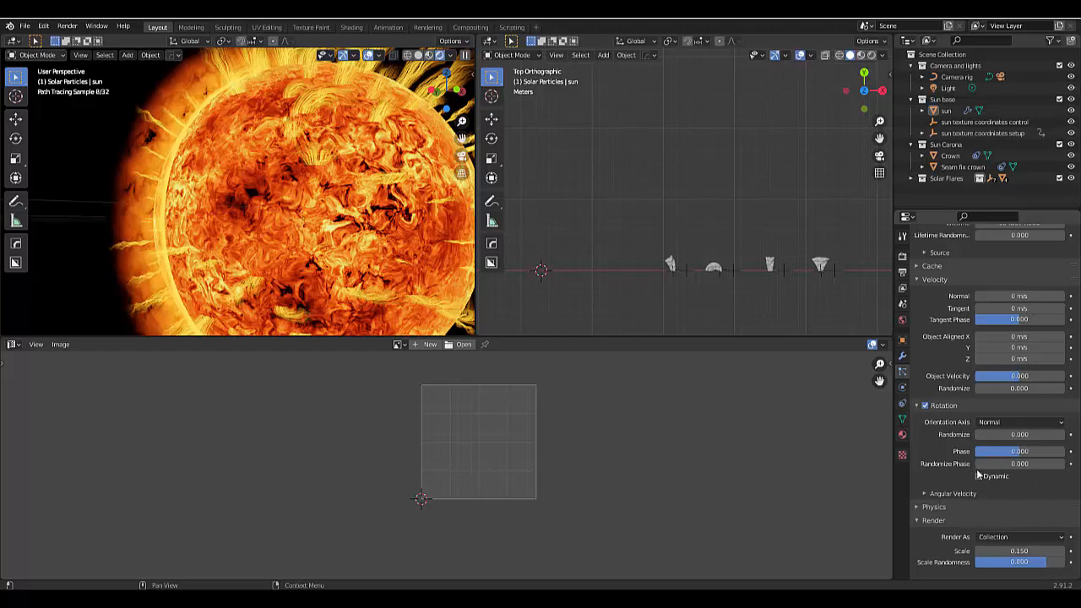
left_click_drag(1019, 464, 1064, 463)
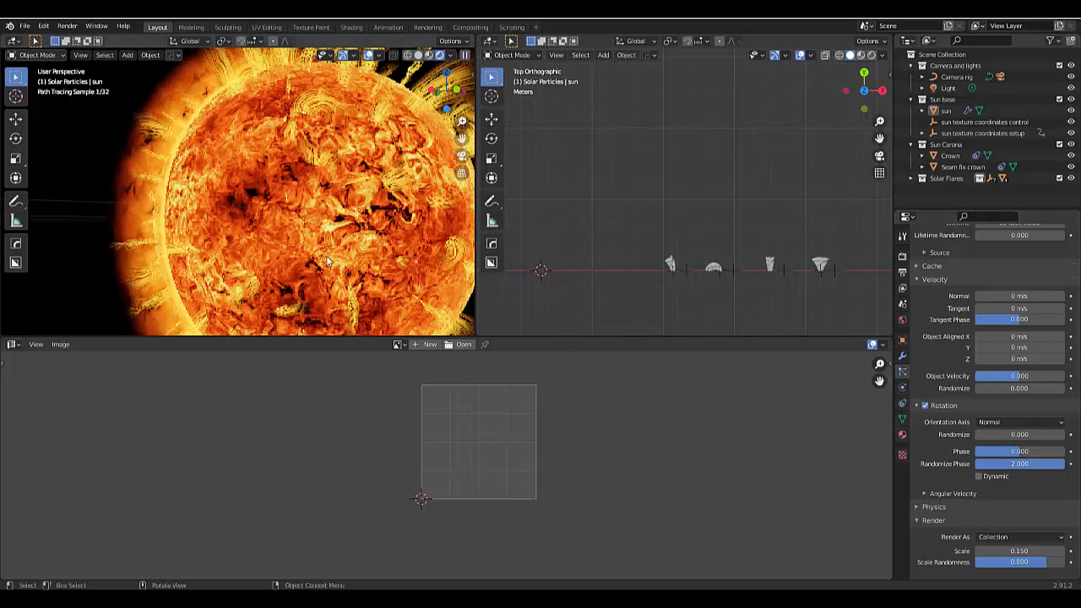
left_click(462, 156)
scroll(299, 258, "down", 3)
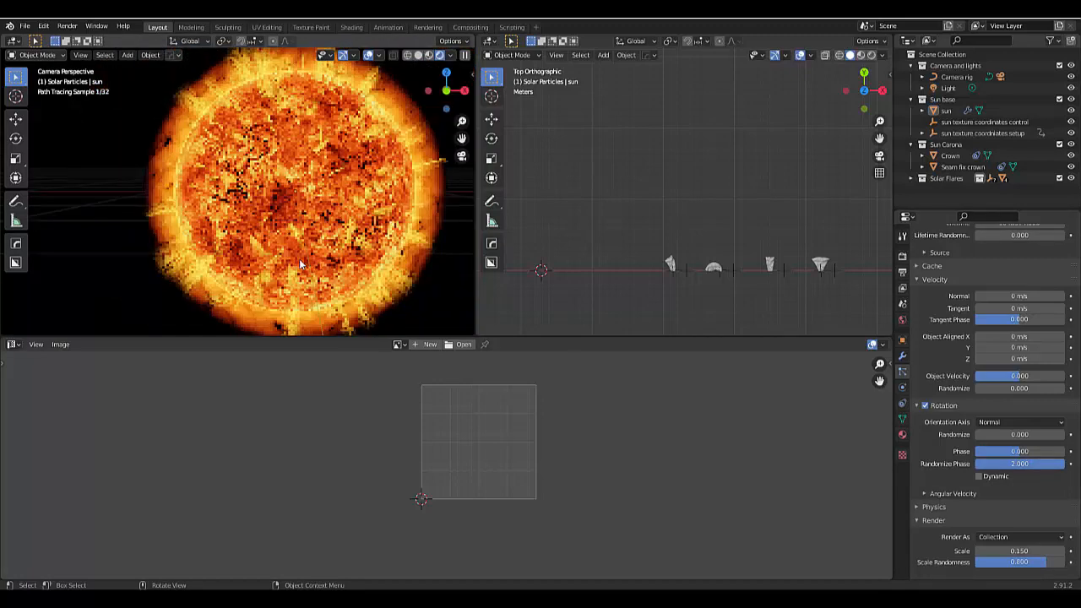
scroll(299, 258, "down", 2)
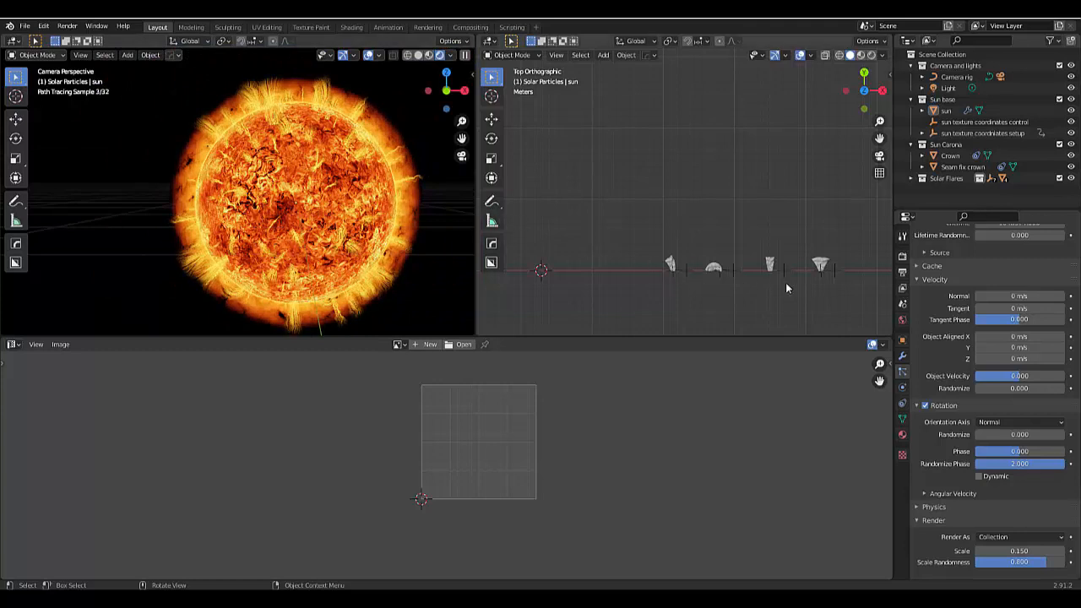
Narrow the wide fan-shaped flare, Solar Flare 1.006, by scaling it down along the global X axis
scroll(563, 280, "up", 5)
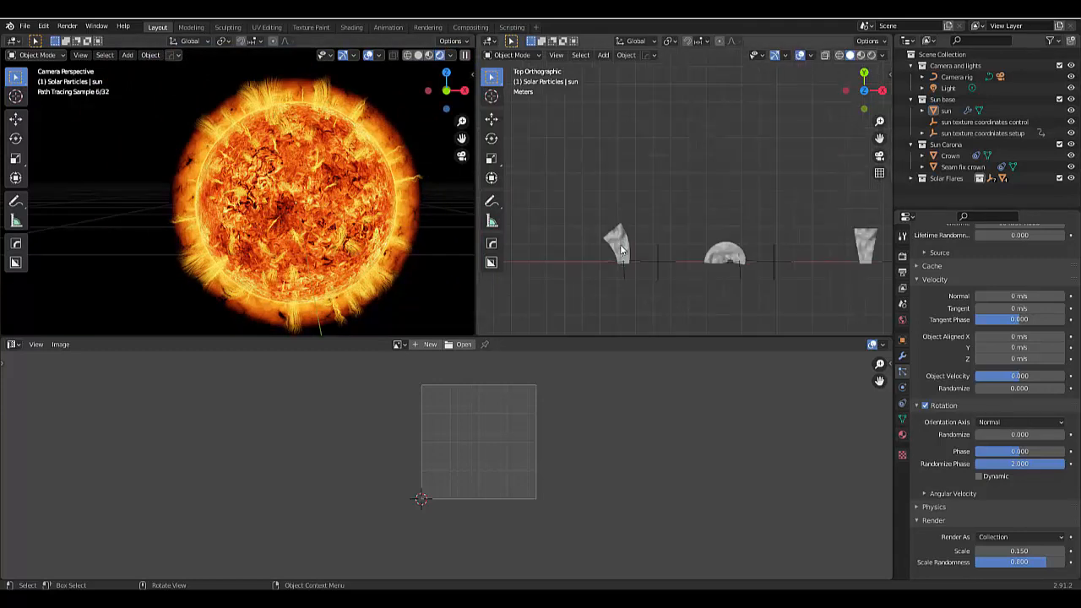
scroll(619, 244, "up", 2)
scroll(654, 261, "down", 3)
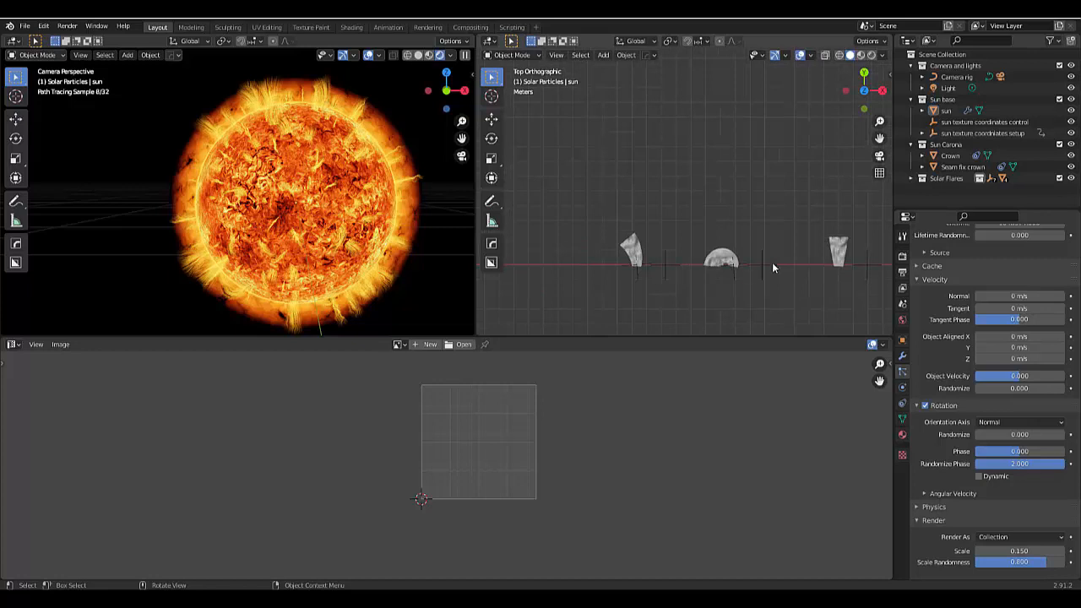
scroll(835, 268, "down", 3)
scroll(834, 225, "up", 4)
left_click(834, 226)
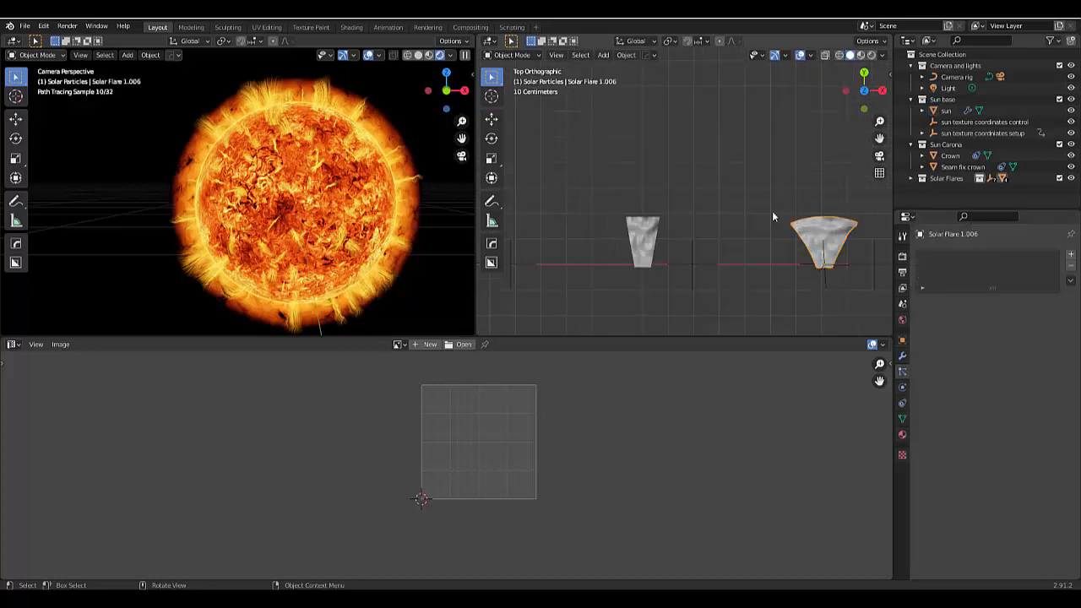
scroll(809, 224, "down", 1)
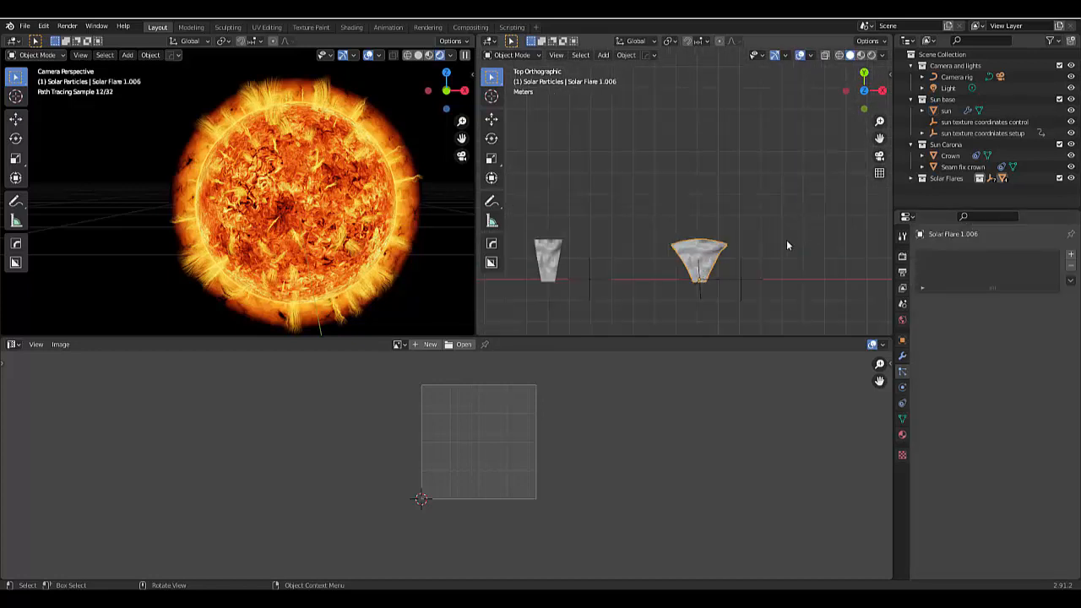
key("s")
key("x")
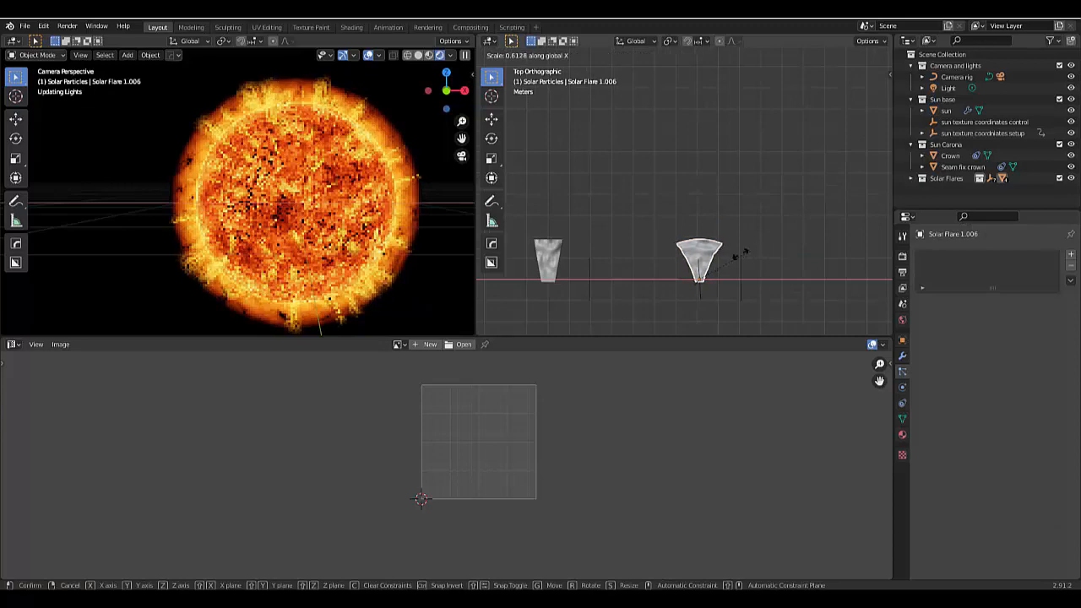
left_click(695, 269)
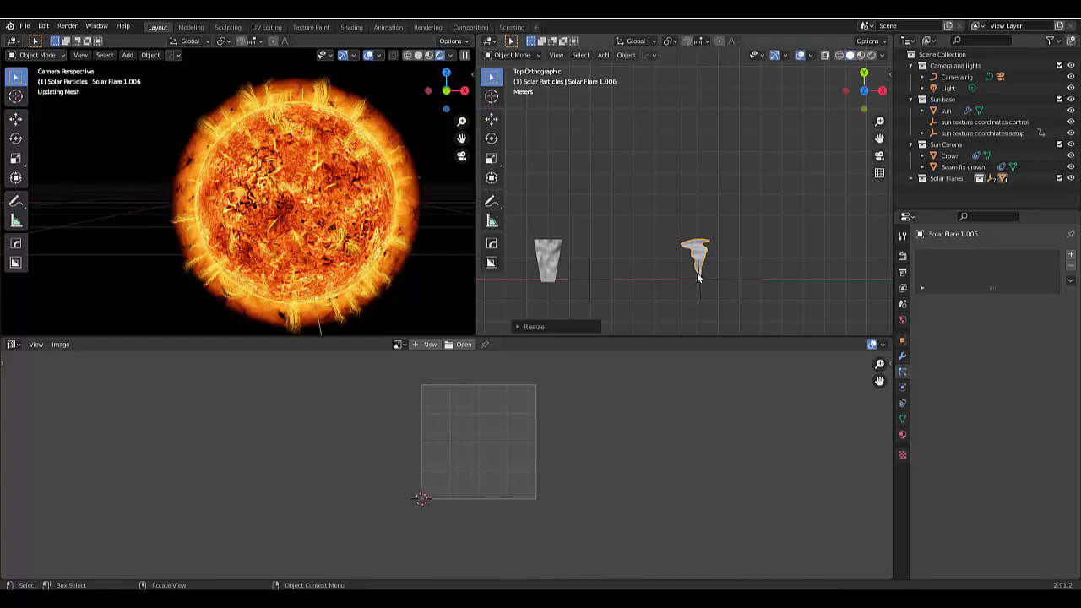
Narrow the straight tapered flare, Solar Flare 1, by scaling it down along the global X axis
left_click(544, 257)
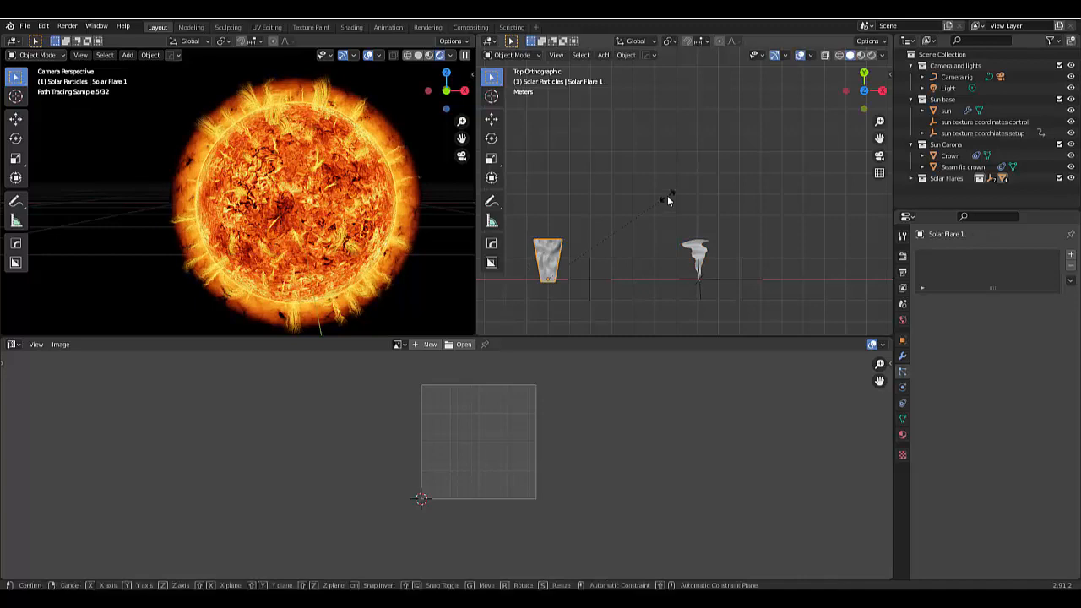
key("s")
key("x")
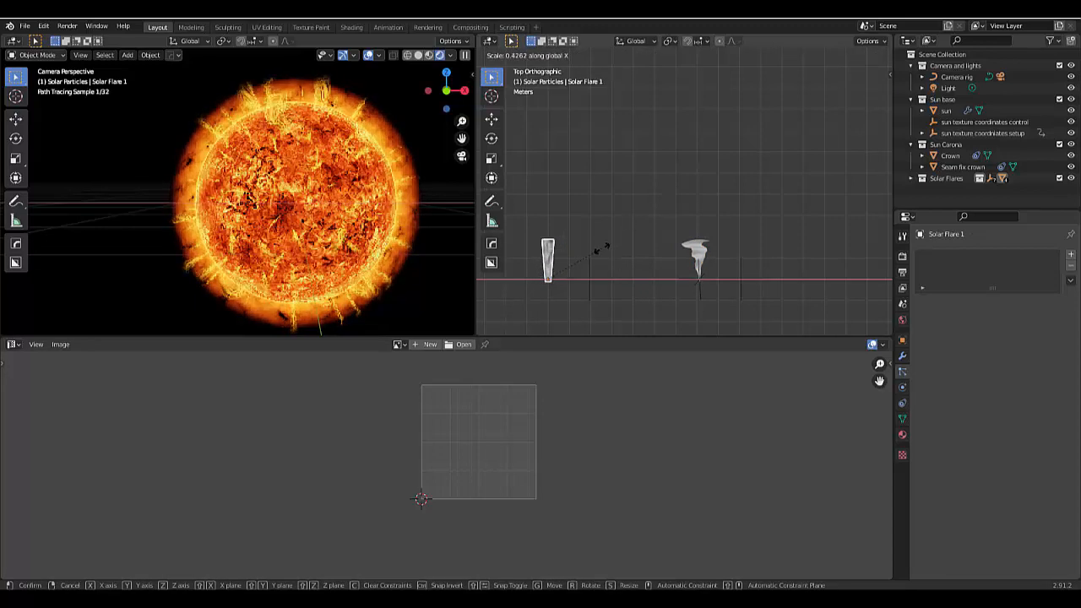
left_click(623, 252)
Scale the arch-shaped flare, Solar Flare 1.002, along the global X axis to about 0.44
scroll(672, 264, "down", 4)
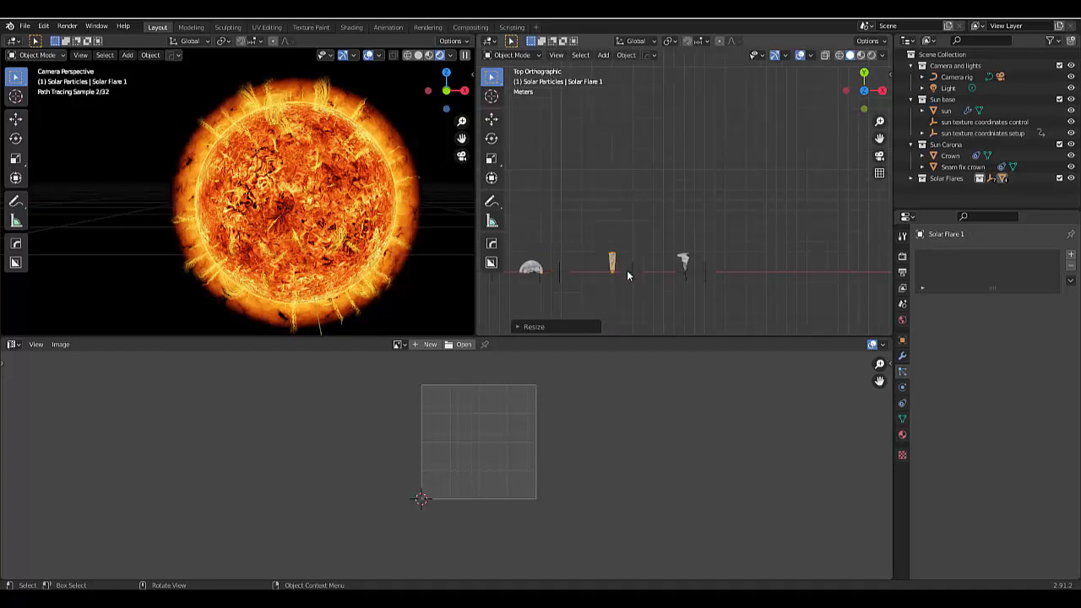
scroll(626, 269, "down", 4)
scroll(583, 277, "up", 4)
left_click(636, 222)
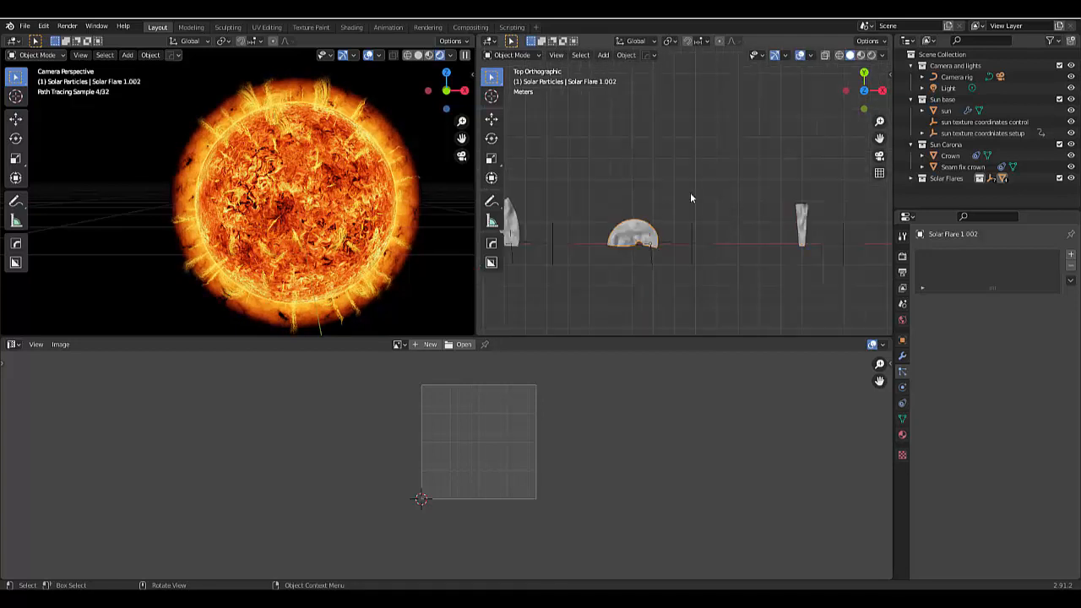
key("s")
key("x")
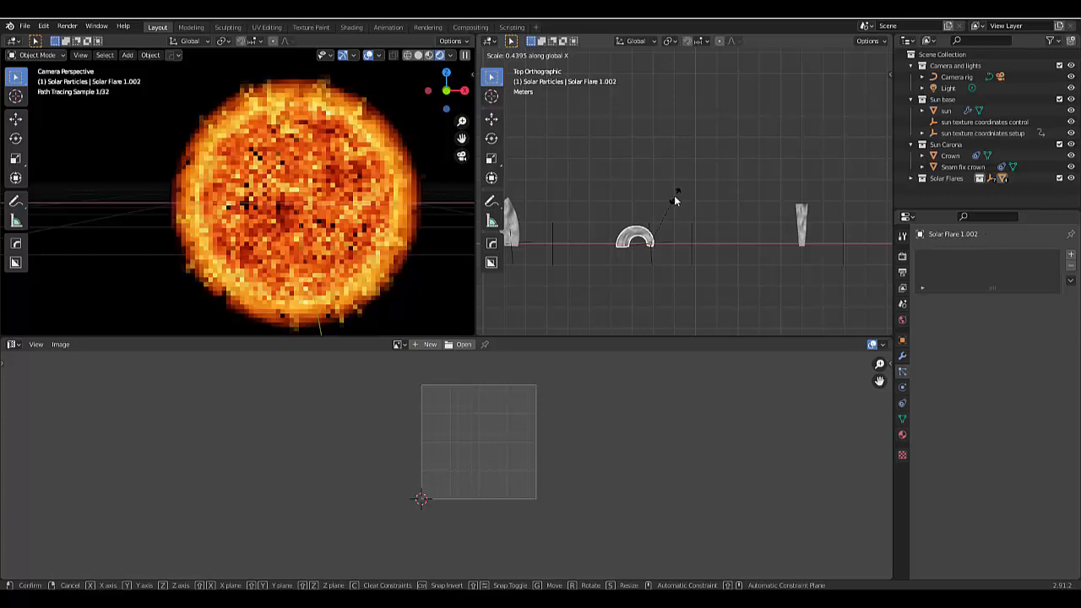
left_click(674, 196)
Enter Edit Mode on Solar Flare 1.002 and scale down its bottom edge to narrow the arch's base
scroll(602, 288, "up", 5)
scroll(691, 293, "up", 2)
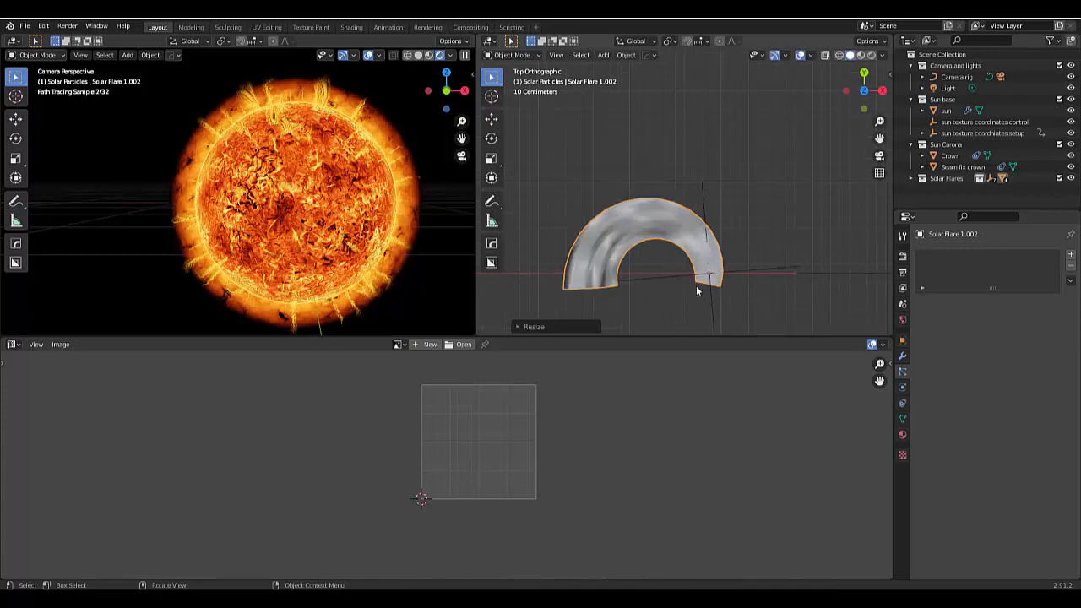
key("ctrl+Tab")
left_click(767, 283)
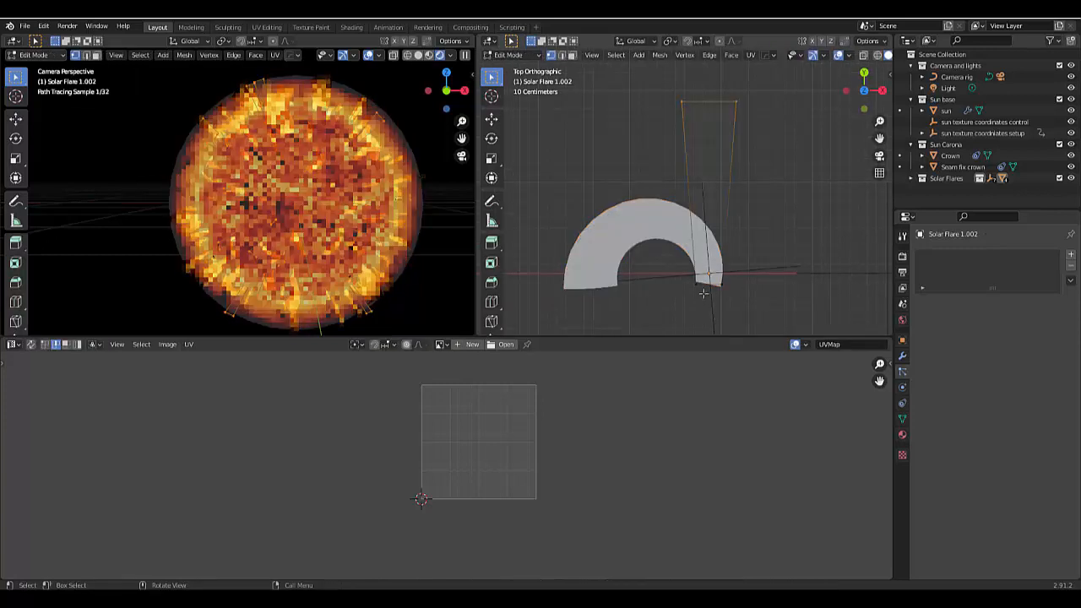
key("s")
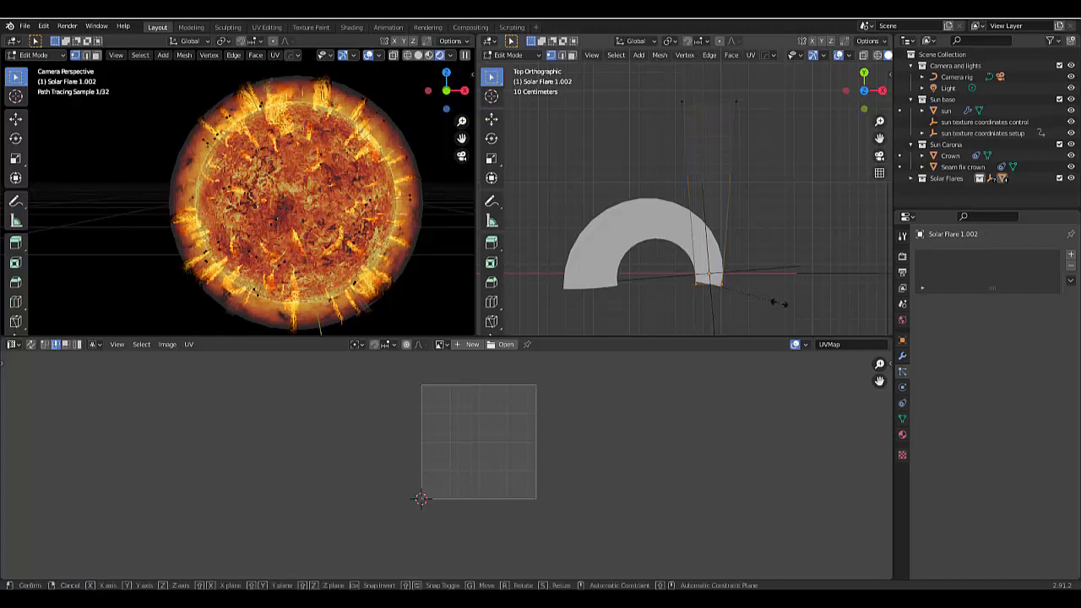
left_click(754, 294)
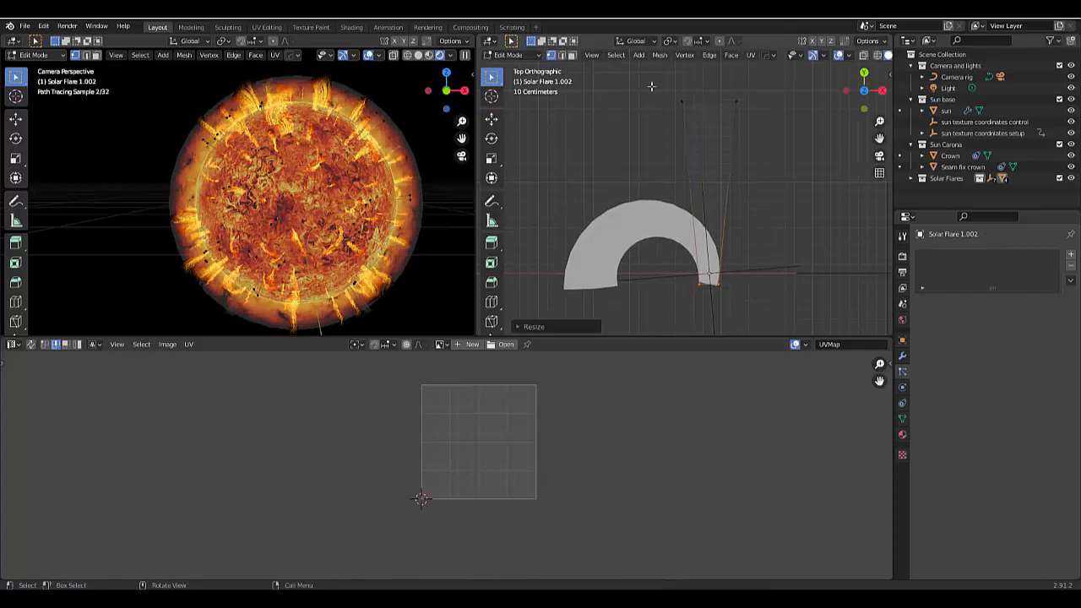
Select the top edge of Solar Flare 1.002's mesh and scale it up by about 1.5
left_click_drag(651, 86, 751, 148)
key("s")
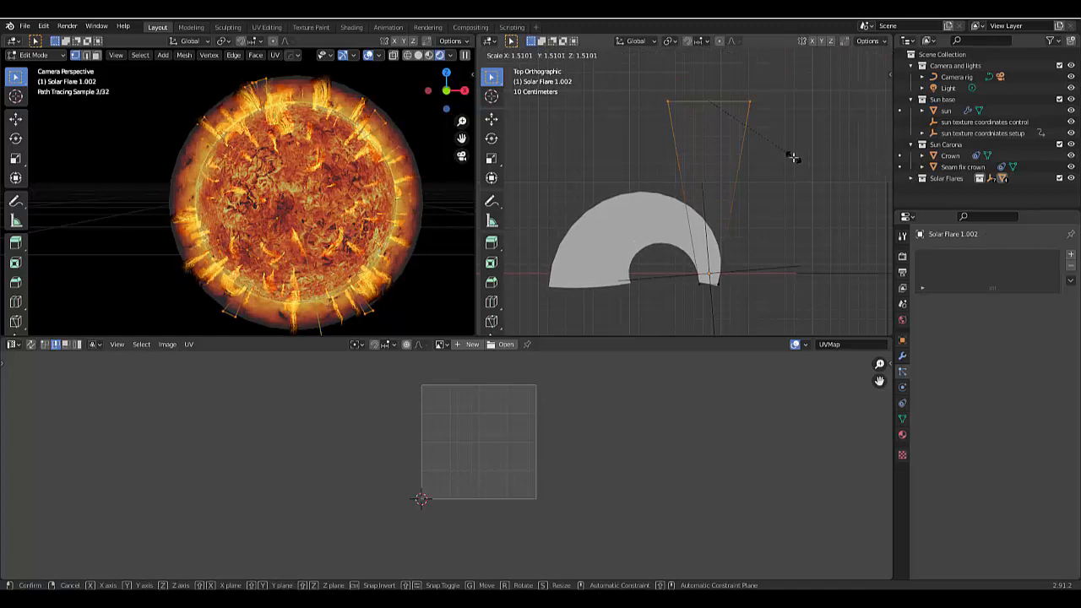
left_click(793, 158)
left_click(787, 223)
key("ctrl+Tab")
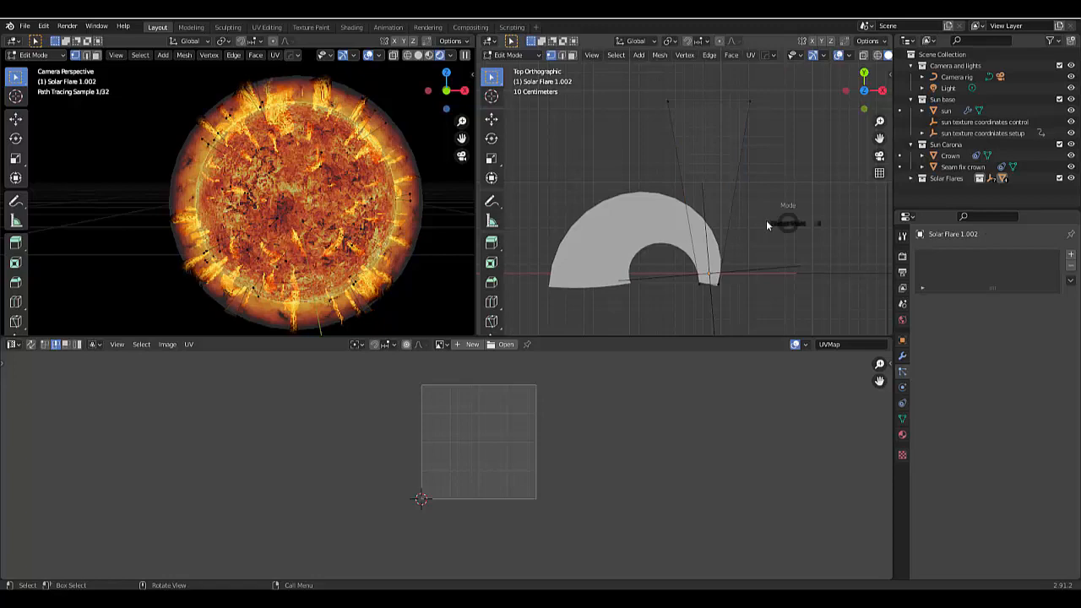
Leave Edit Mode and scale the curved flare, Solar Flare 1.004, along the global X axis to about 0.36
left_click(741, 220)
scroll(741, 226, "down", 3)
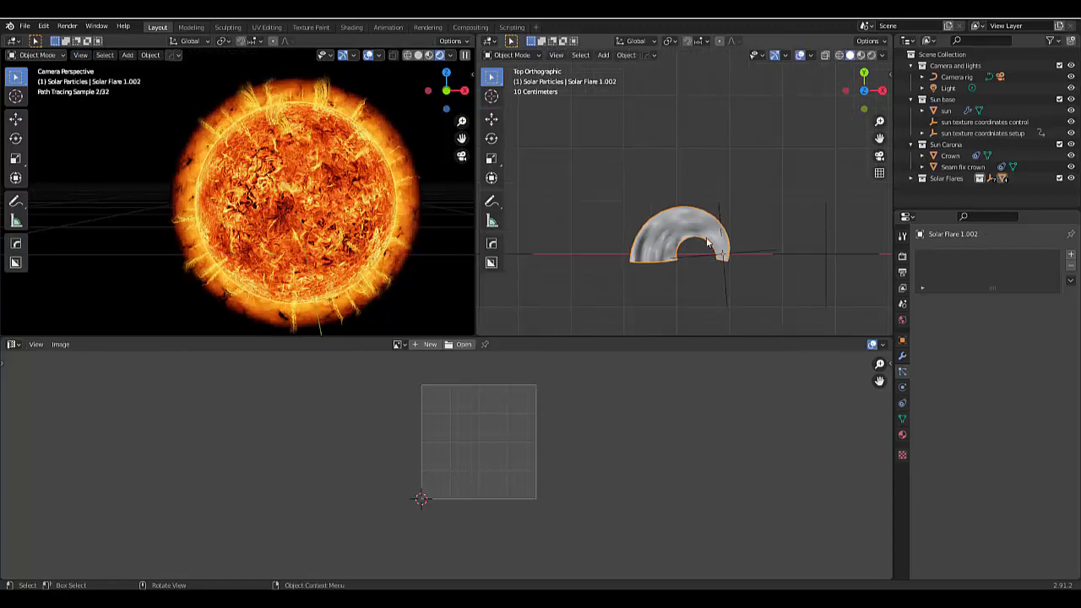
scroll(708, 240, "down", 6)
scroll(611, 221, "up", 6)
left_click(614, 159)
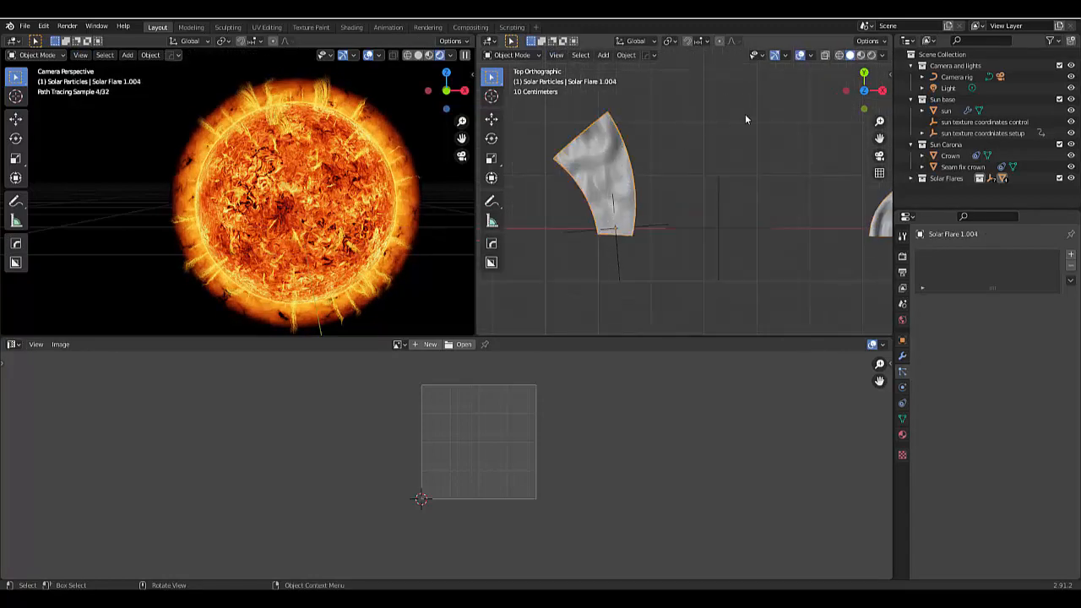
scroll(780, 141, "down", 4)
scroll(794, 103, "up", 4)
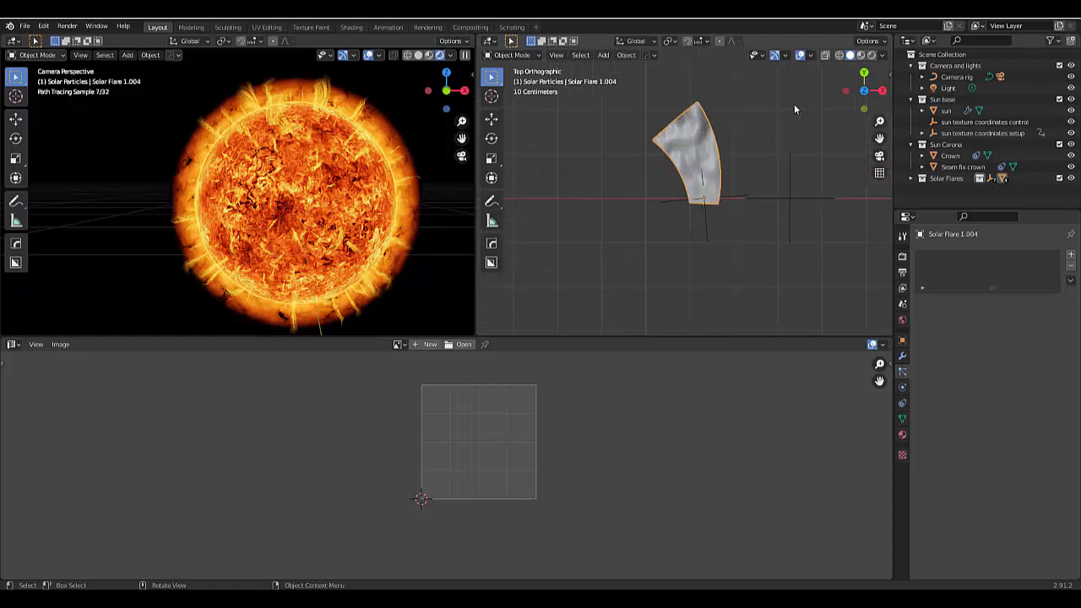
key("s")
key("x")
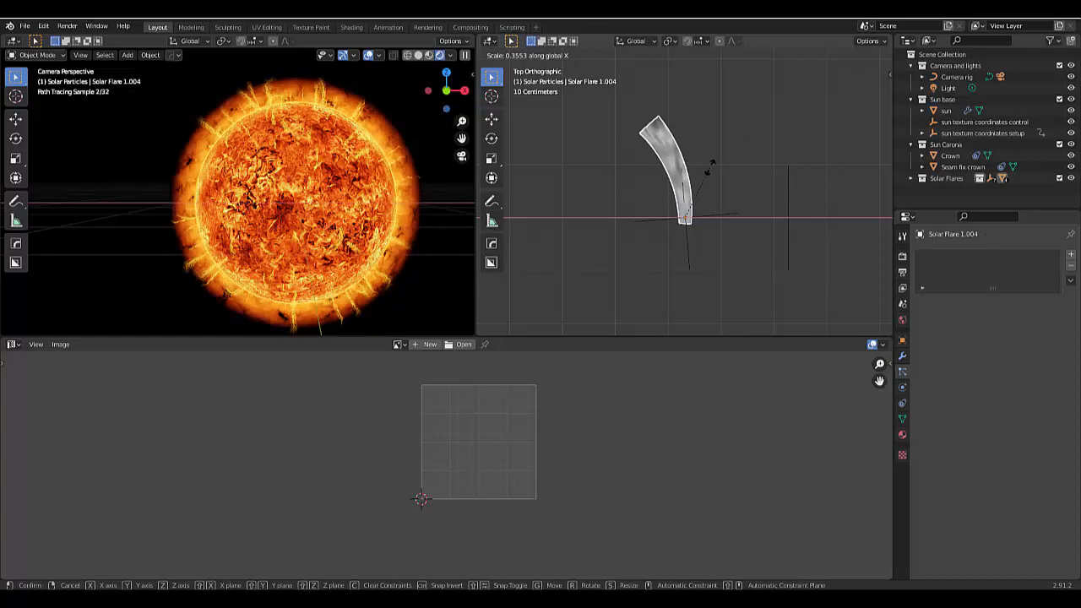
left_click(712, 162)
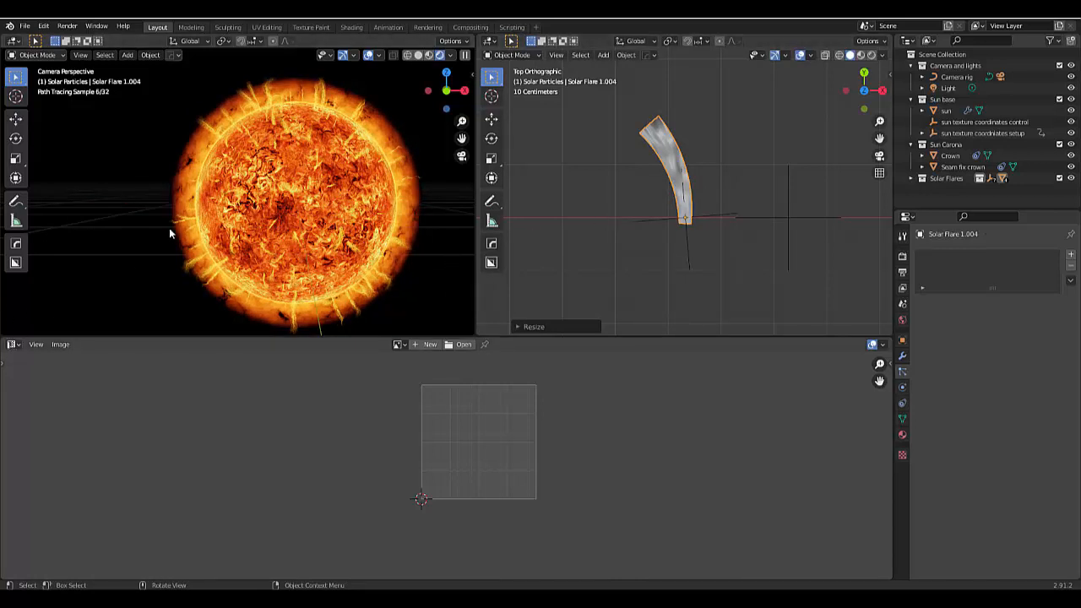
Show the Solar Flare material in the Shader Editor and set its orange Emission node's strength to 20
left_click(12, 345)
left_click(41, 437)
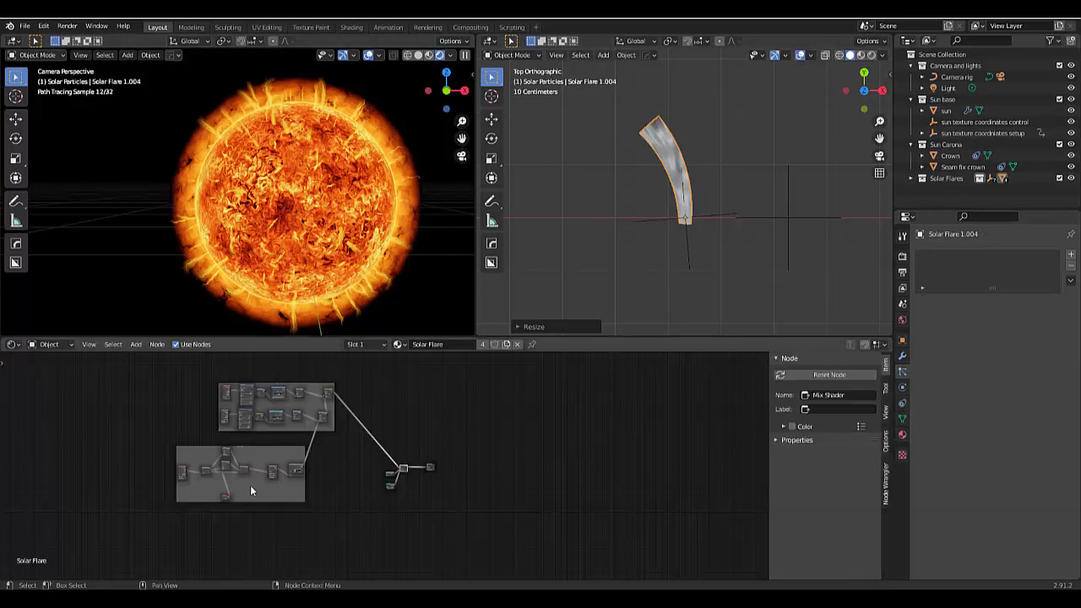
scroll(392, 490, "up", 8)
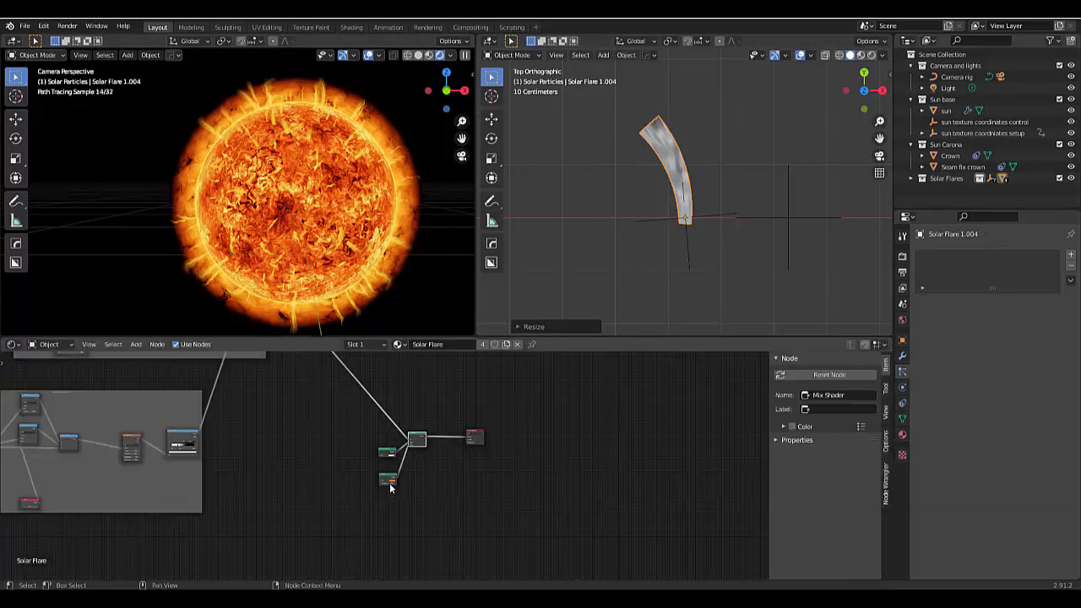
scroll(391, 474, "up", 4)
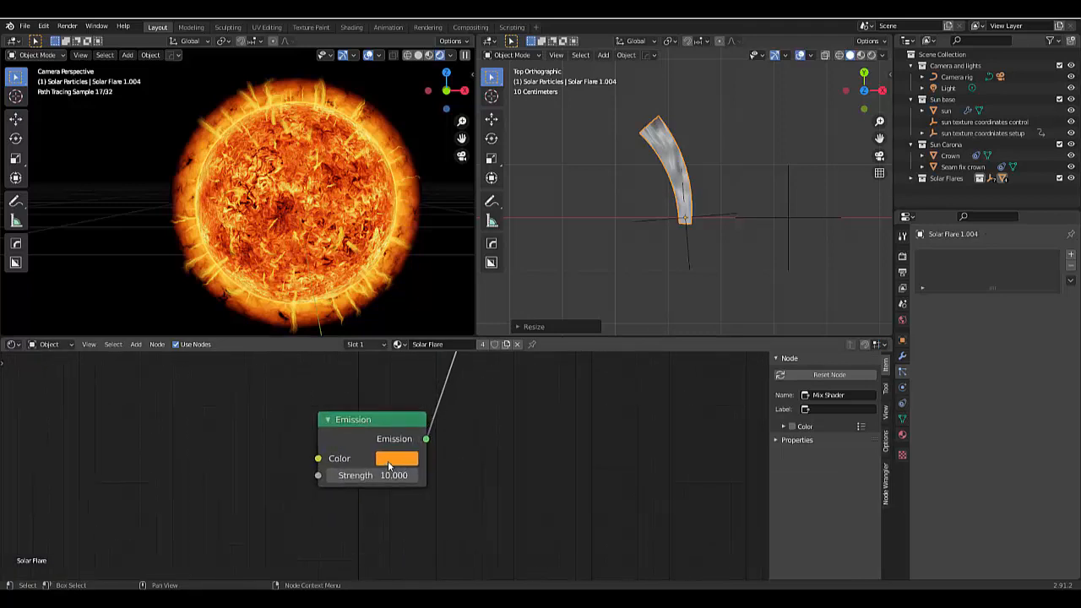
scroll(388, 461, "up", 2)
left_click(379, 481)
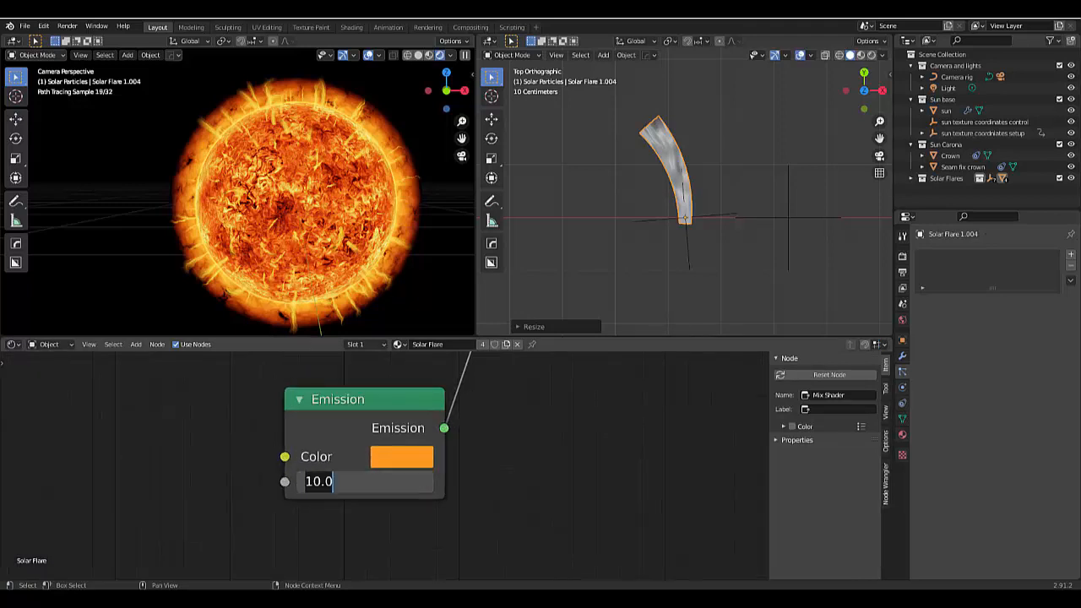
type("20")
key("Return")
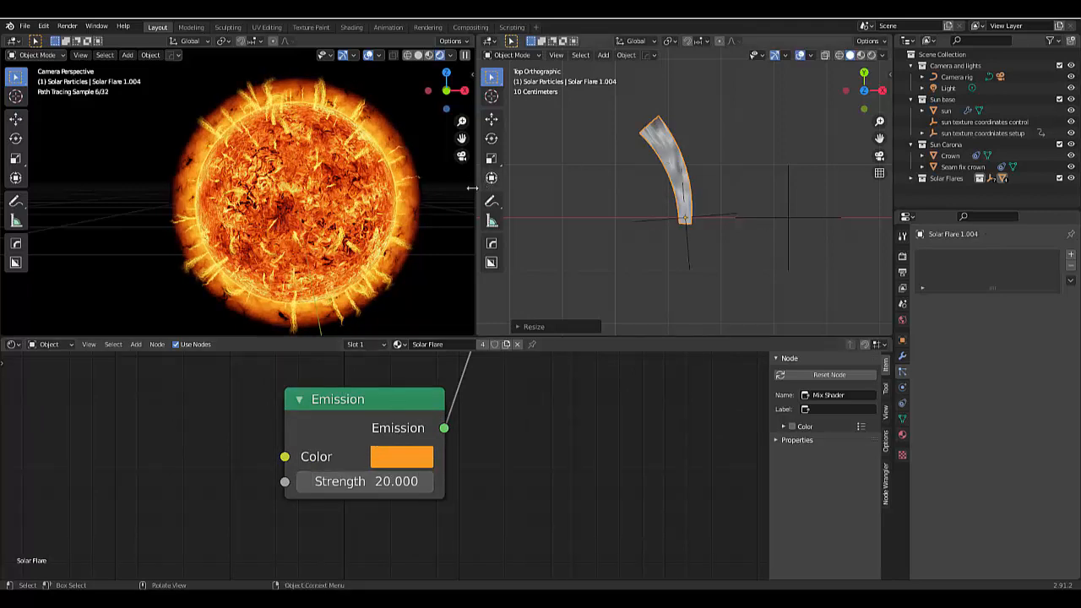
Try smaller and larger render scales for the sun's Solar Flares particle system, settle on 0.147, and deselect the sun
left_click(945, 110)
scroll(993, 445, "down", 5)
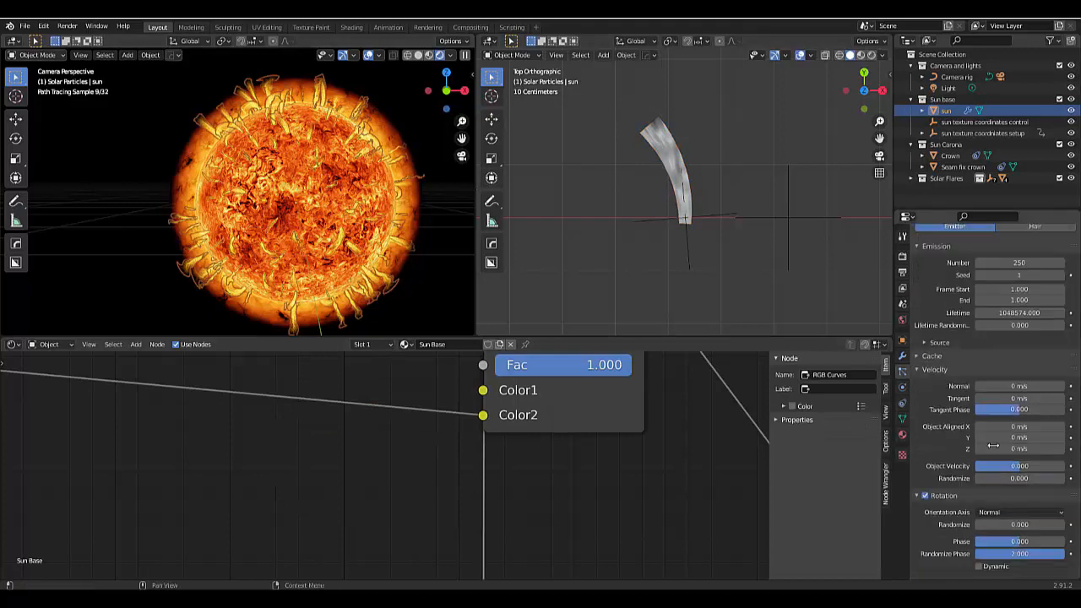
scroll(993, 445, "down", 5)
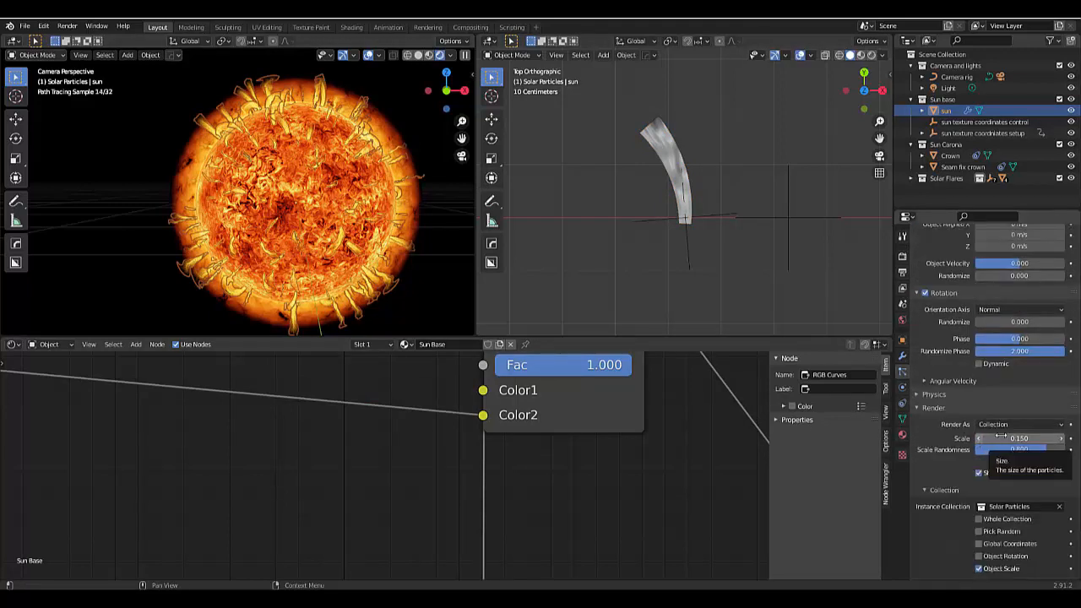
mouse_move(1019, 438)
left_mouse_down()
mouse_move(1047, 438)
mouse_move(1018, 438)
left_mouse_up()
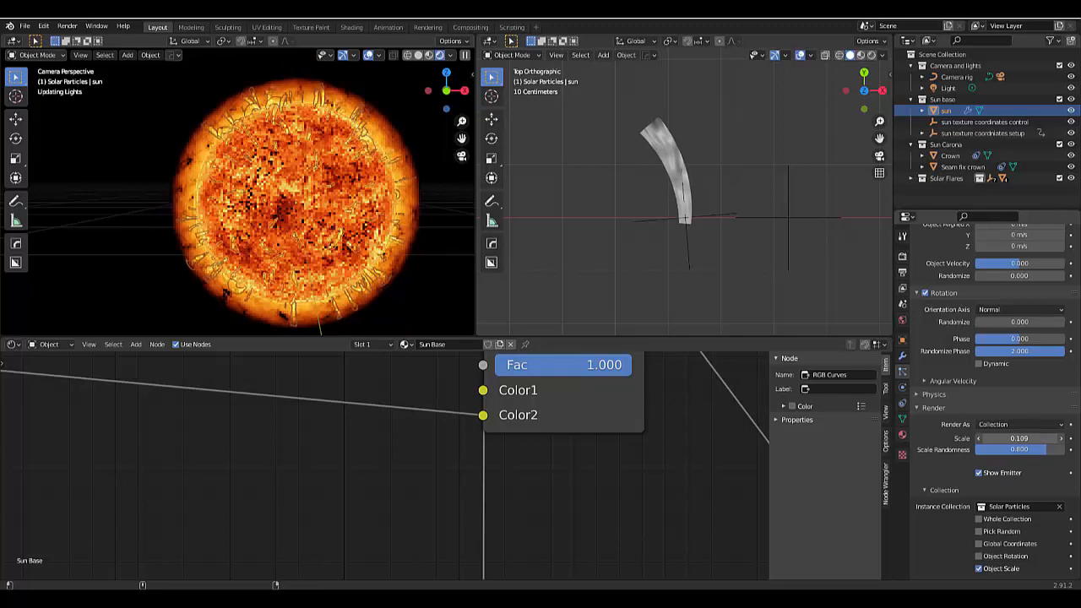
left_click_drag(1017, 438, 1029, 438)
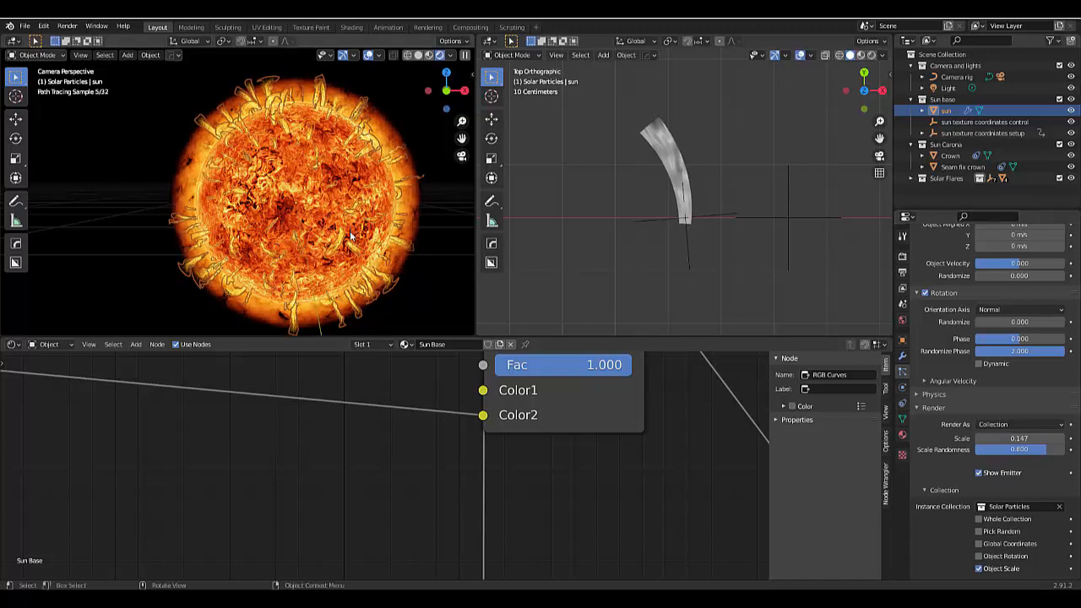
left_click(601, 261)
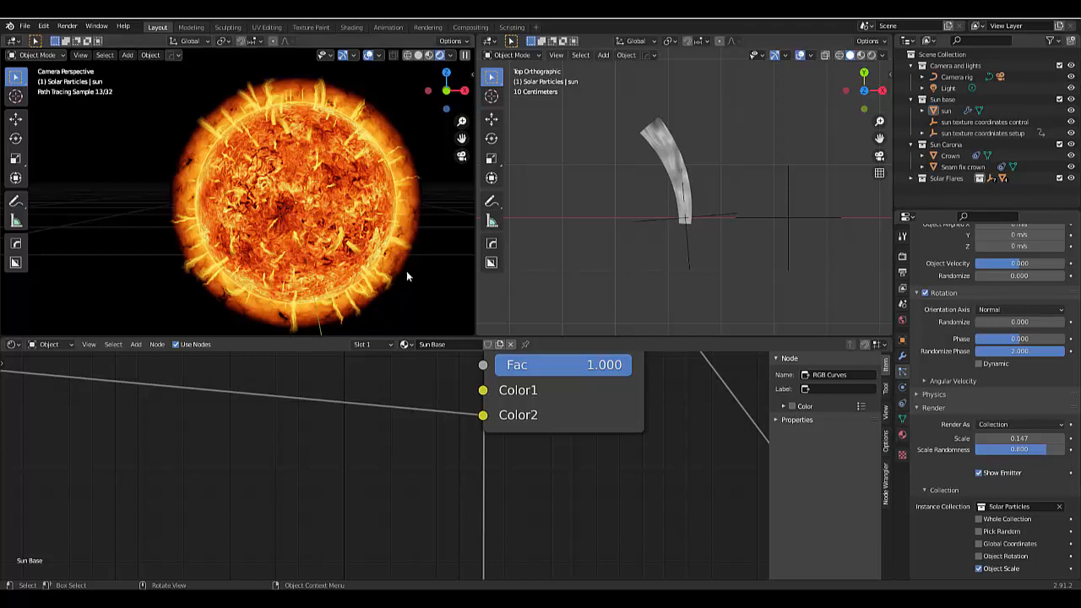
scroll(984, 357, "up", 5)
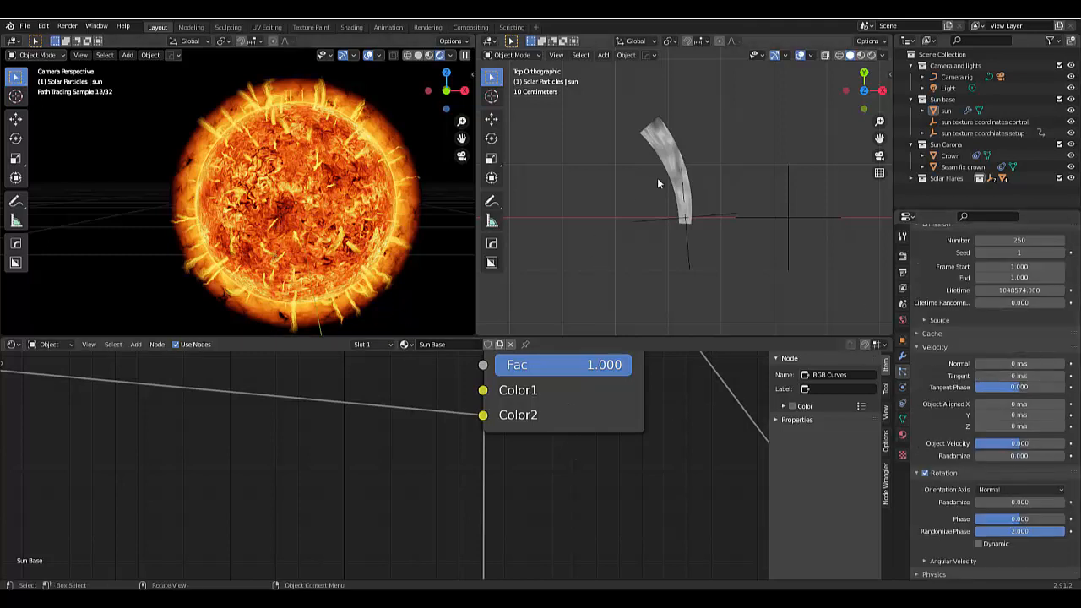
Change the Solar Flare material's Emission color to a deeper, fully saturated orange with hue 0.067
left_click(657, 145)
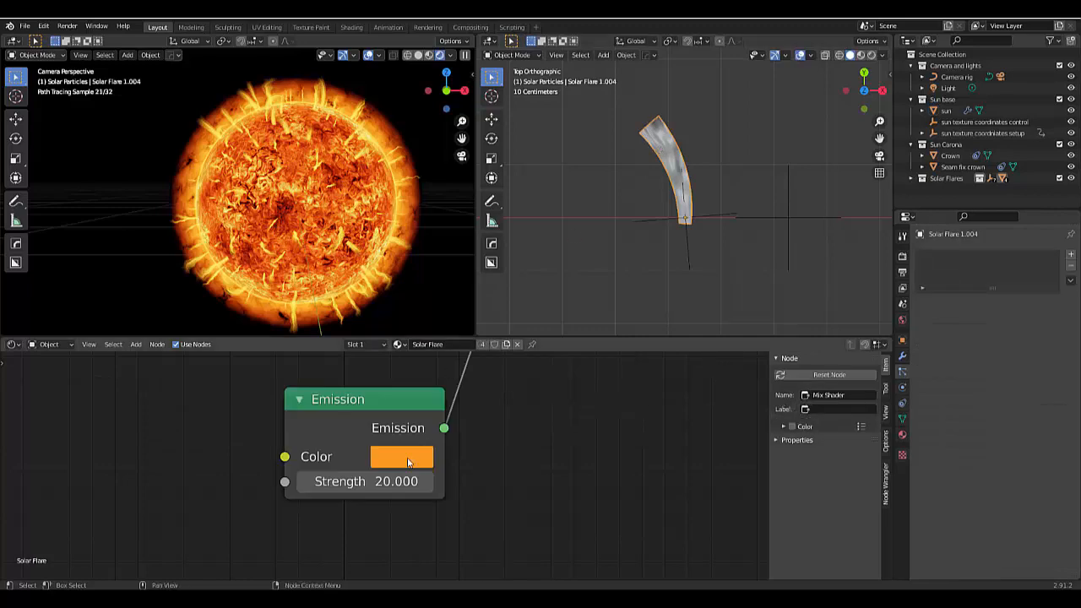
left_click(408, 461)
left_click(430, 271)
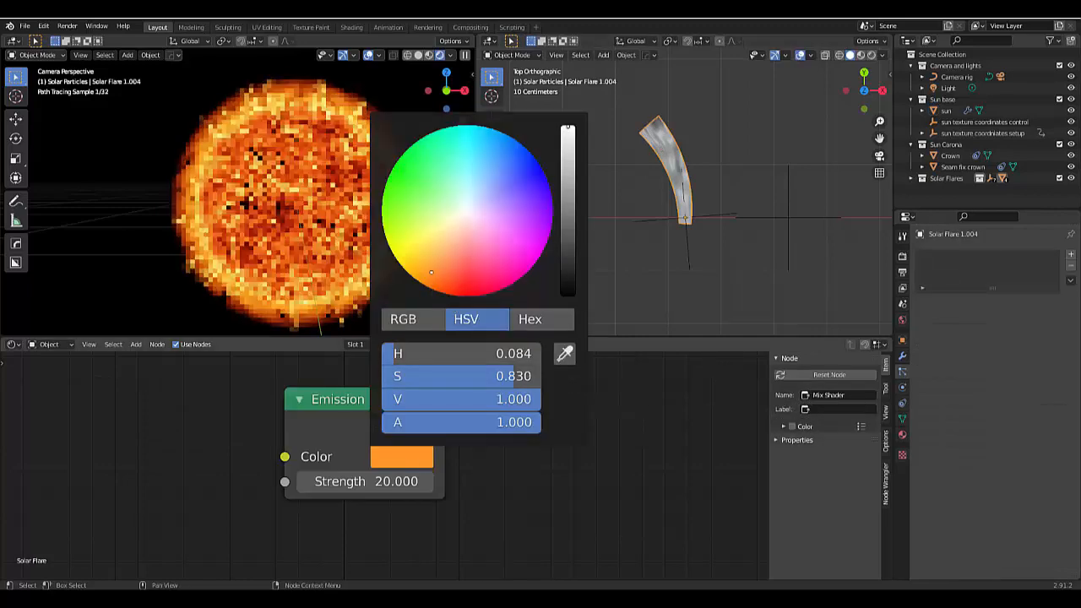
left_click_drag(431, 270, 431, 289)
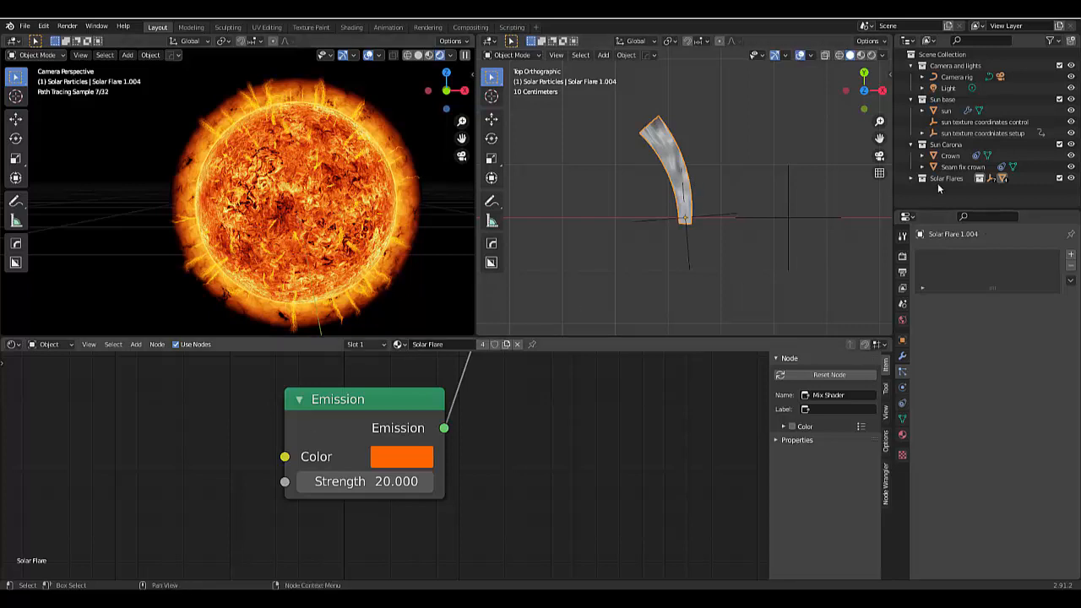
Try seeds 2 to 5 for the sun's Solar Flares particle system and set the seed to 25
left_click(946, 111)
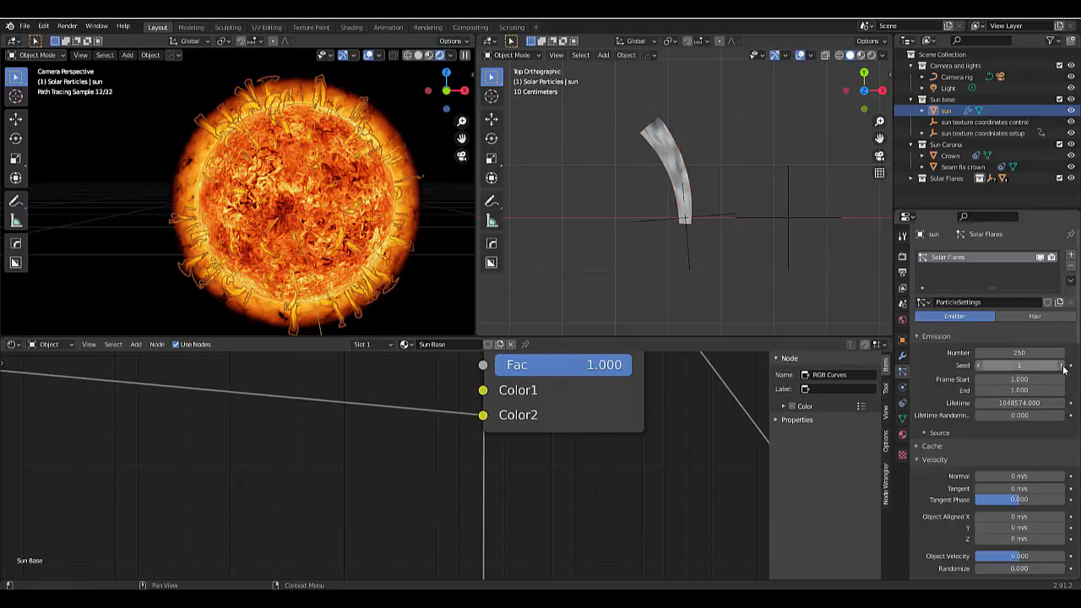
left_click(834, 295)
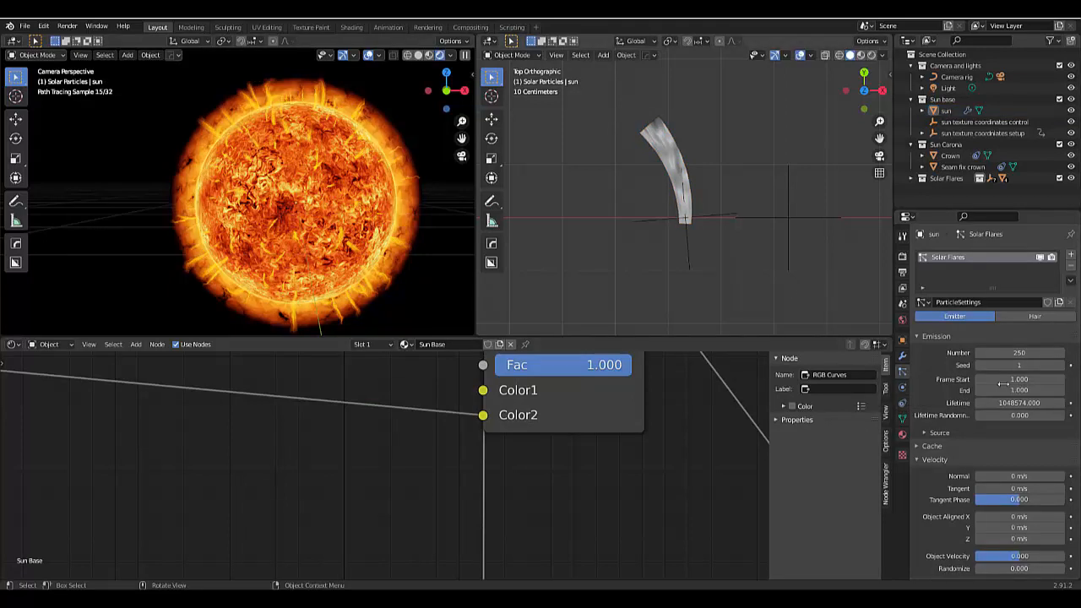
left_click(1061, 365)
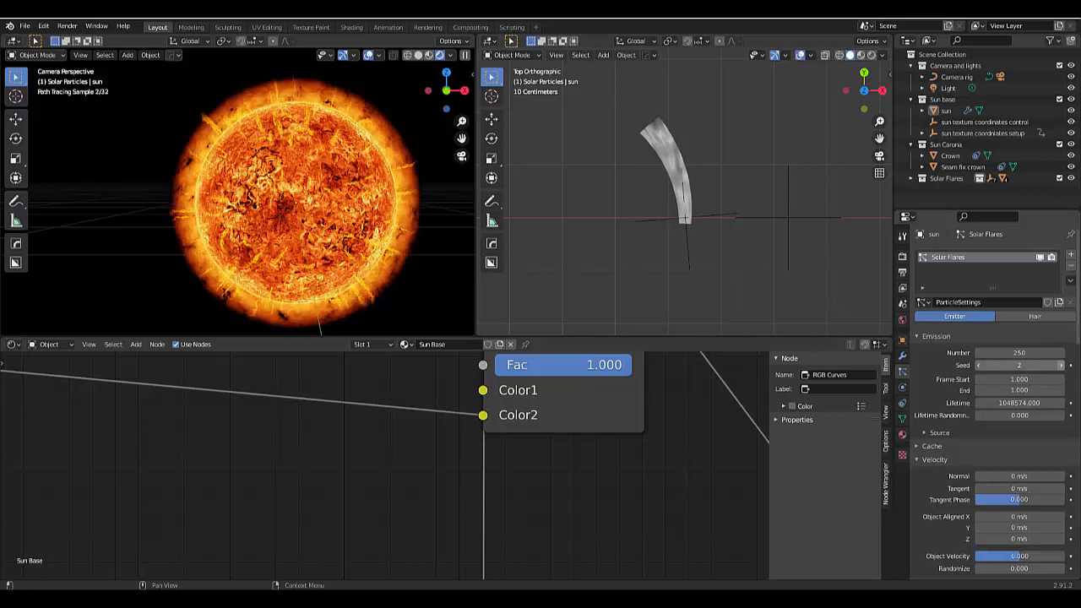
left_click(1060, 365)
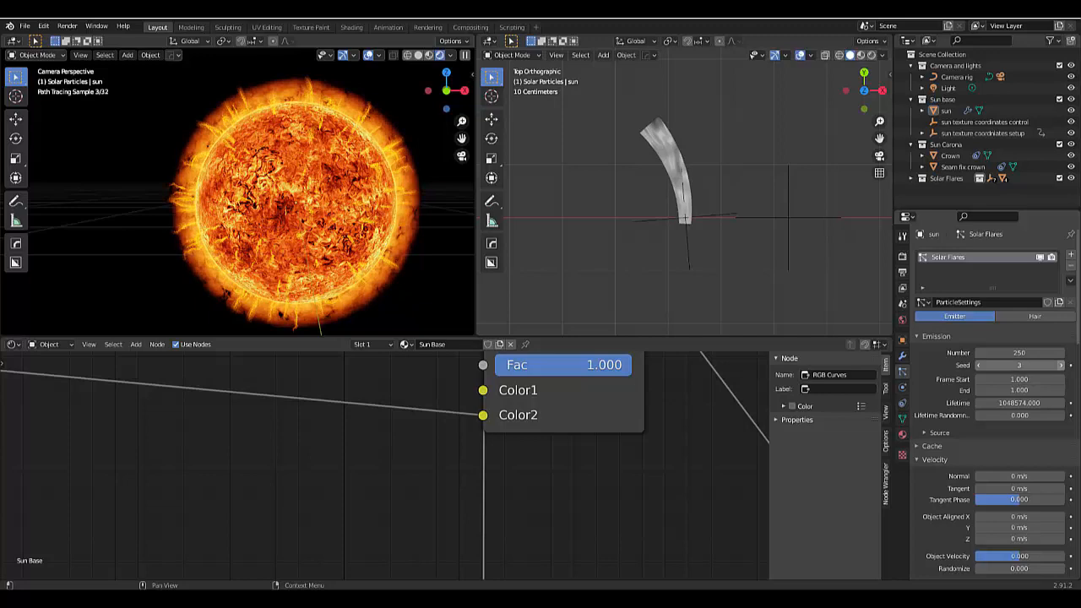
left_click(1060, 364)
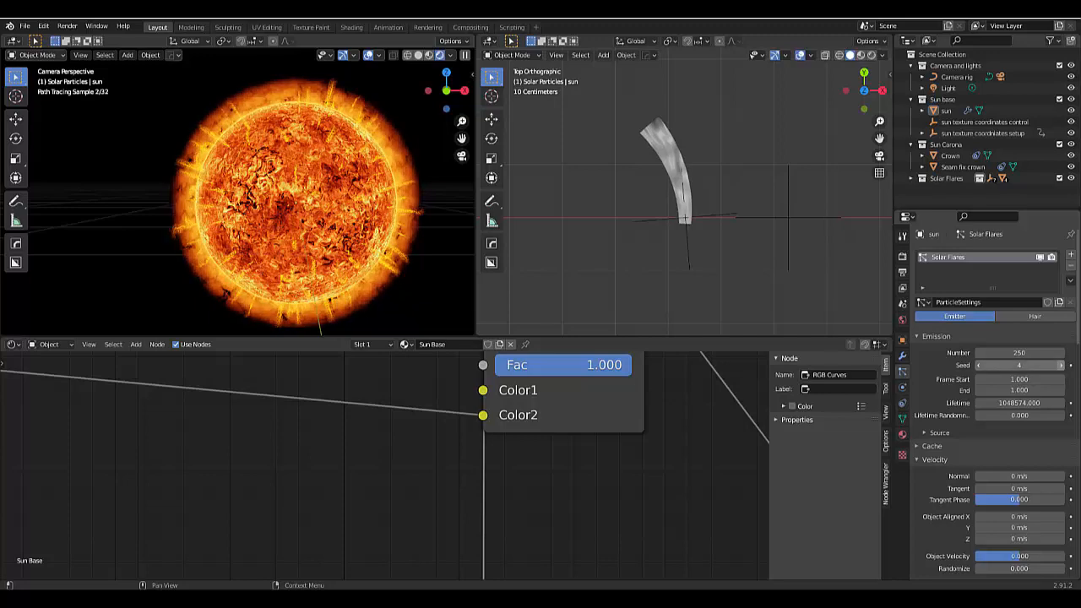
left_click(1060, 365)
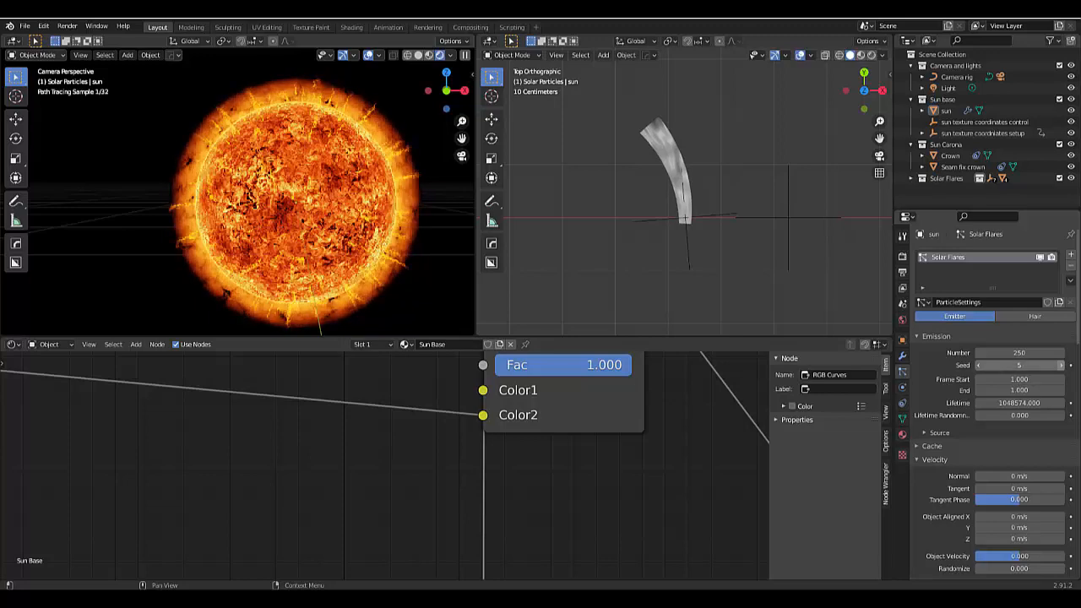
left_click(1018, 364)
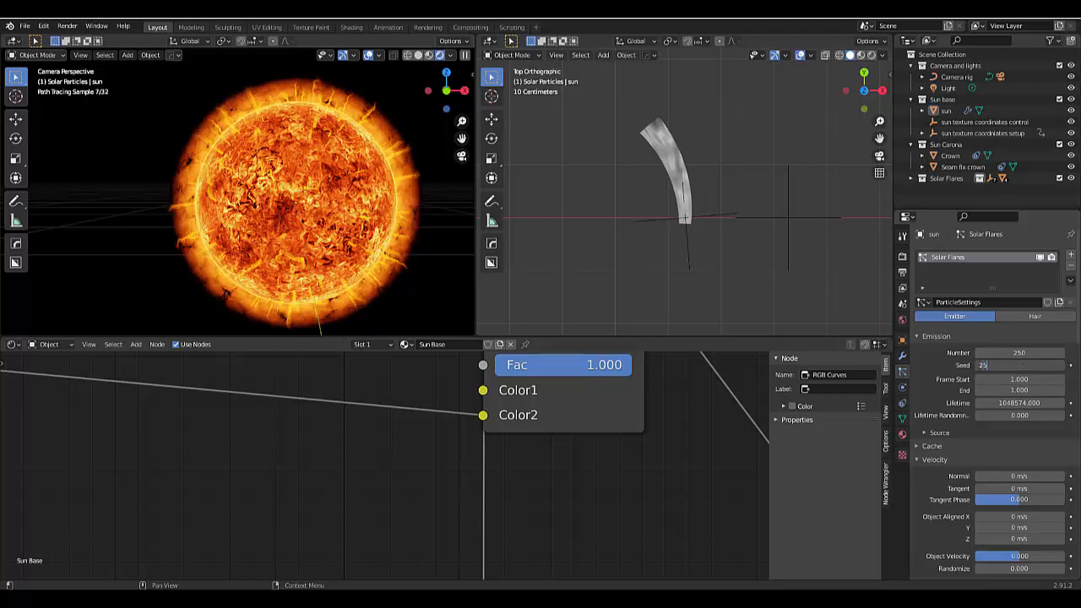
type("25")
key("Return")
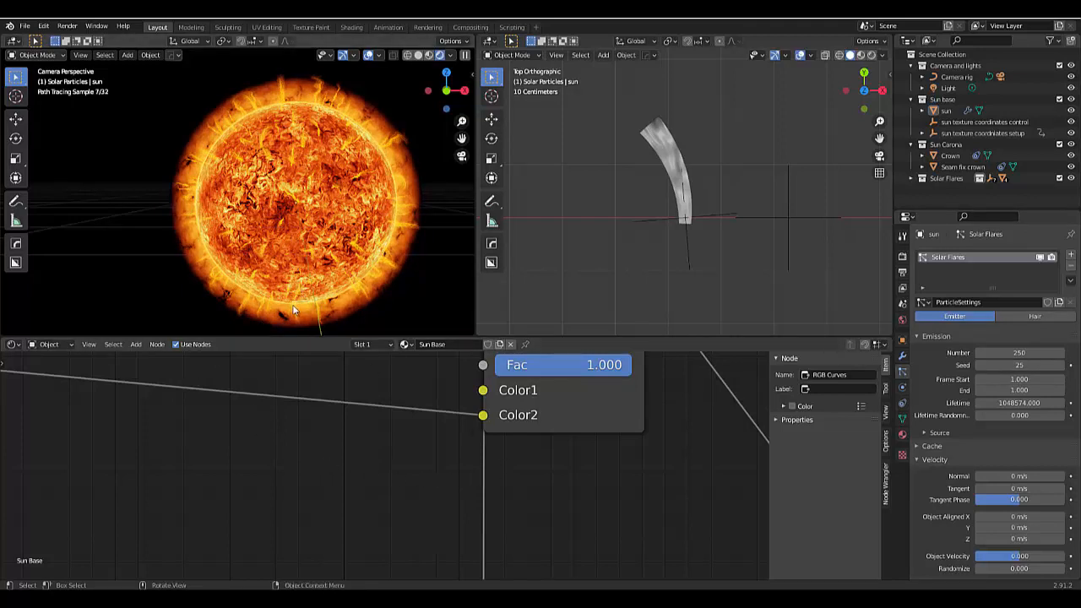
Select Solar Flare 1.004 and shift its material's Emission color slightly toward yellow, keeping a saturated orange
left_click(648, 132)
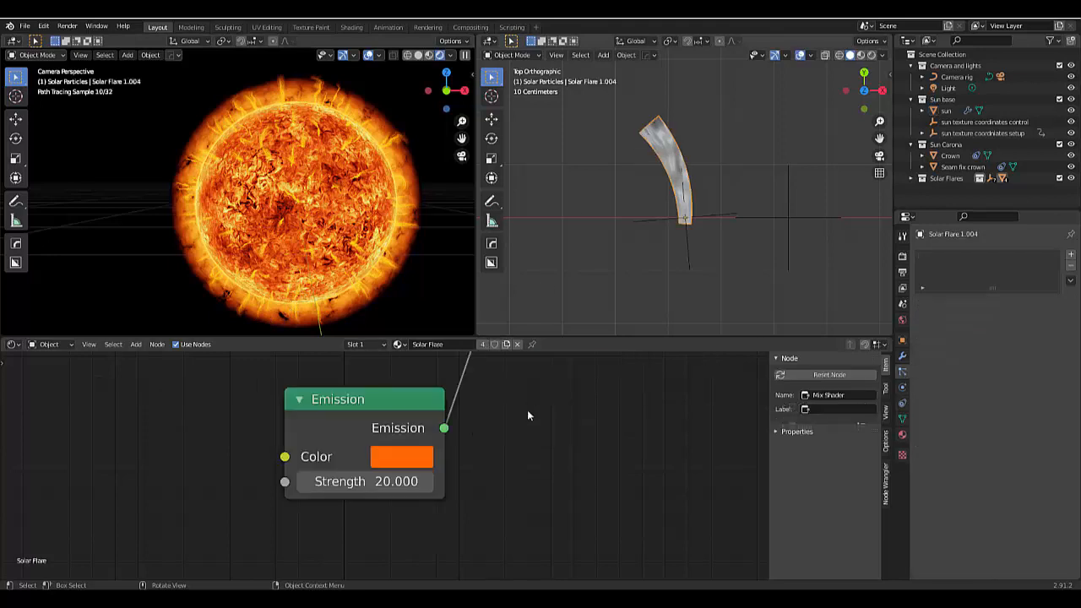
left_click(405, 458)
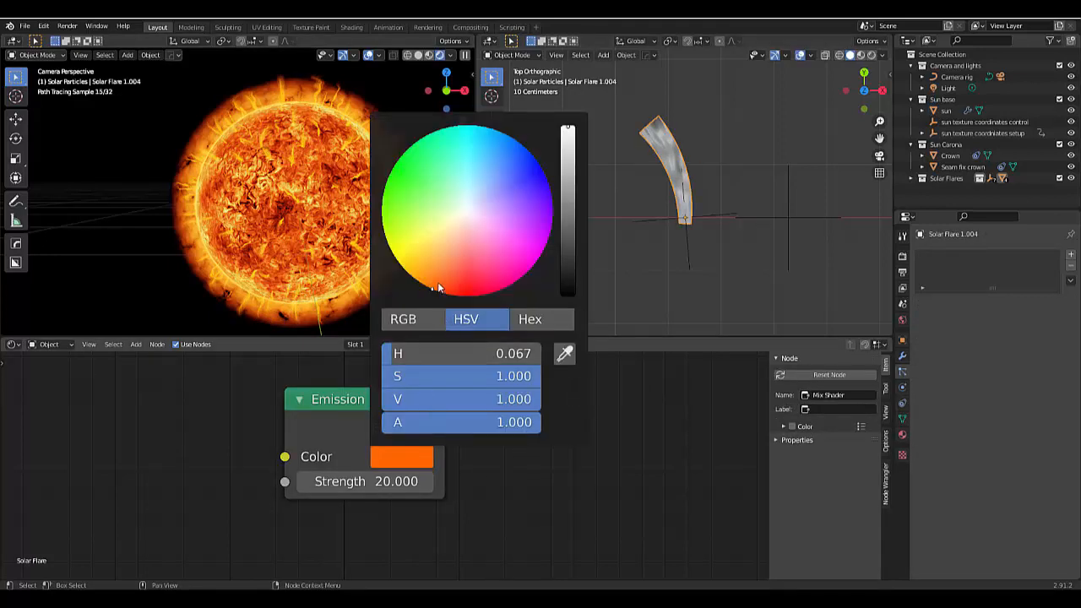
mouse_move(442, 289)
left_mouse_down()
mouse_move(444, 278)
mouse_move(450, 295)
mouse_move(428, 288)
left_mouse_up()
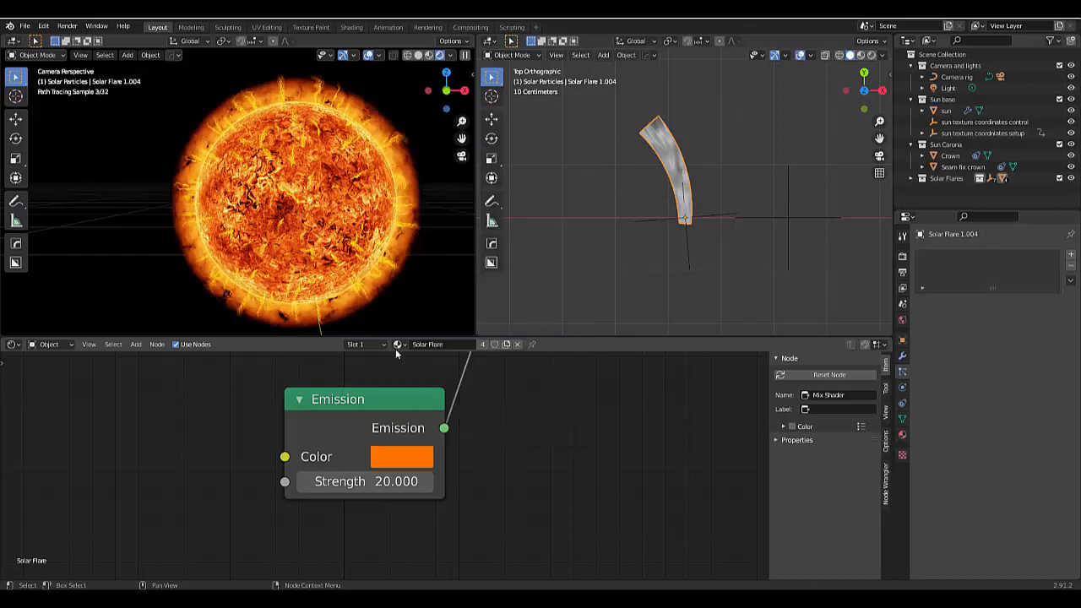
scroll(319, 297, "down", 3)
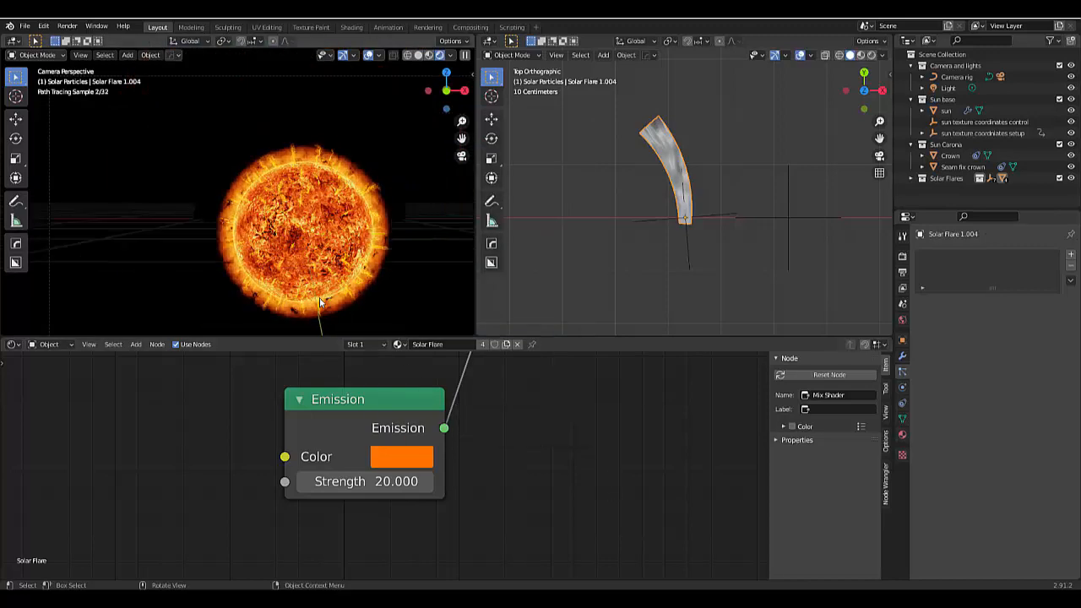
scroll(319, 297, "down", 3)
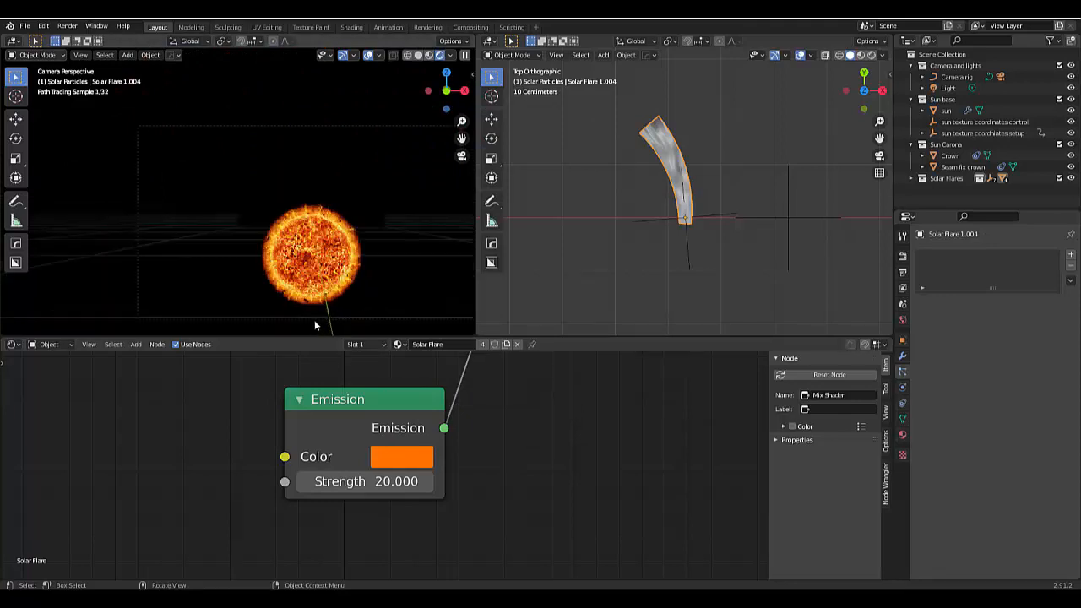
scroll(339, 285, "up", 3)
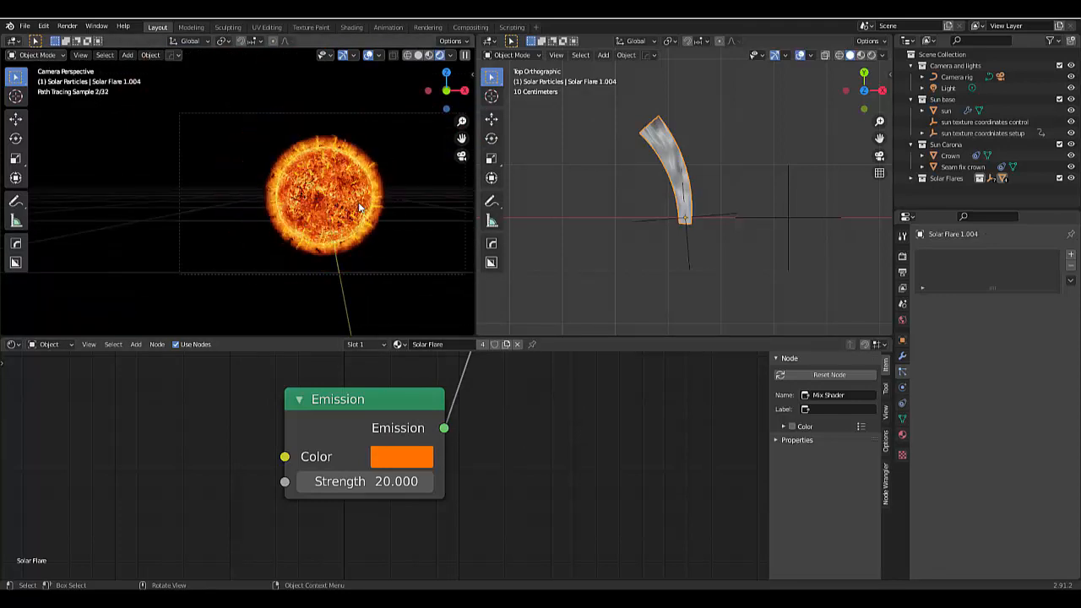
scroll(412, 243, "up", 2)
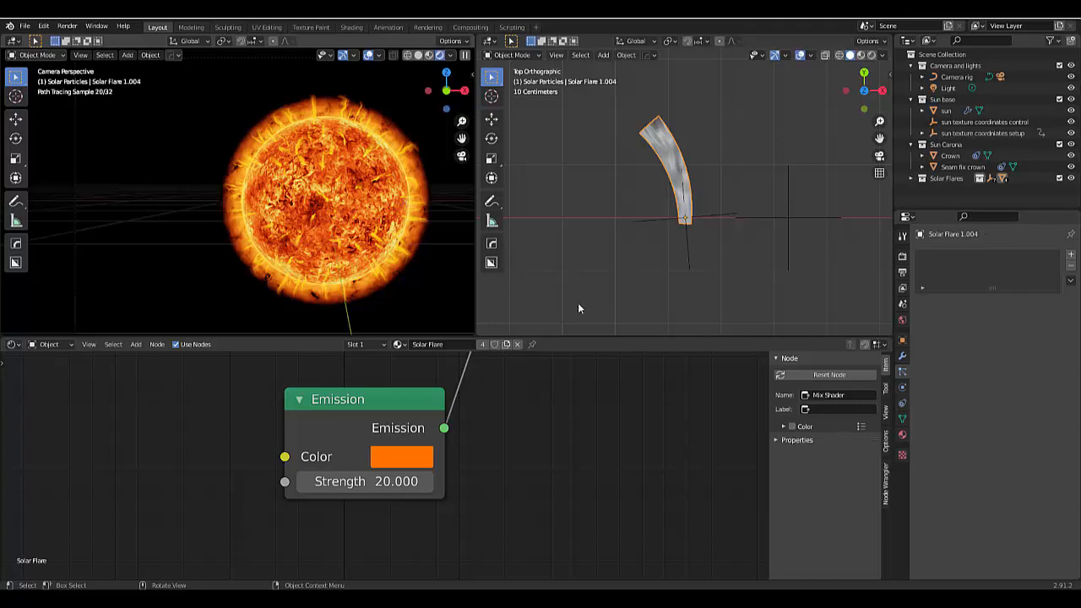
Select the sun, try an emission Number of 1 for its Solar Flares particle system, and set it to 200
left_click(316, 304)
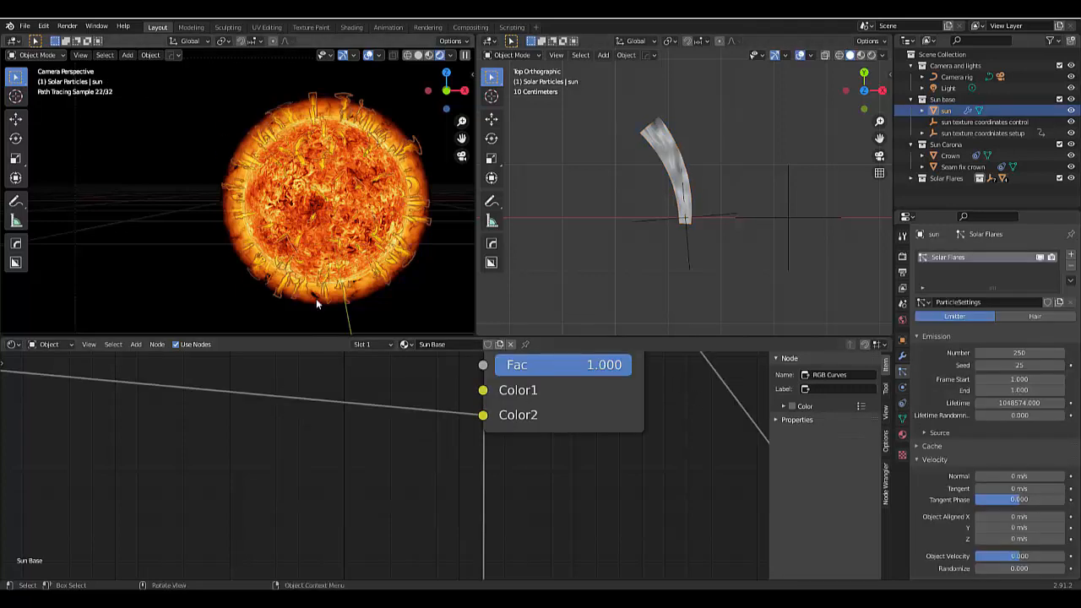
left_click(1018, 353)
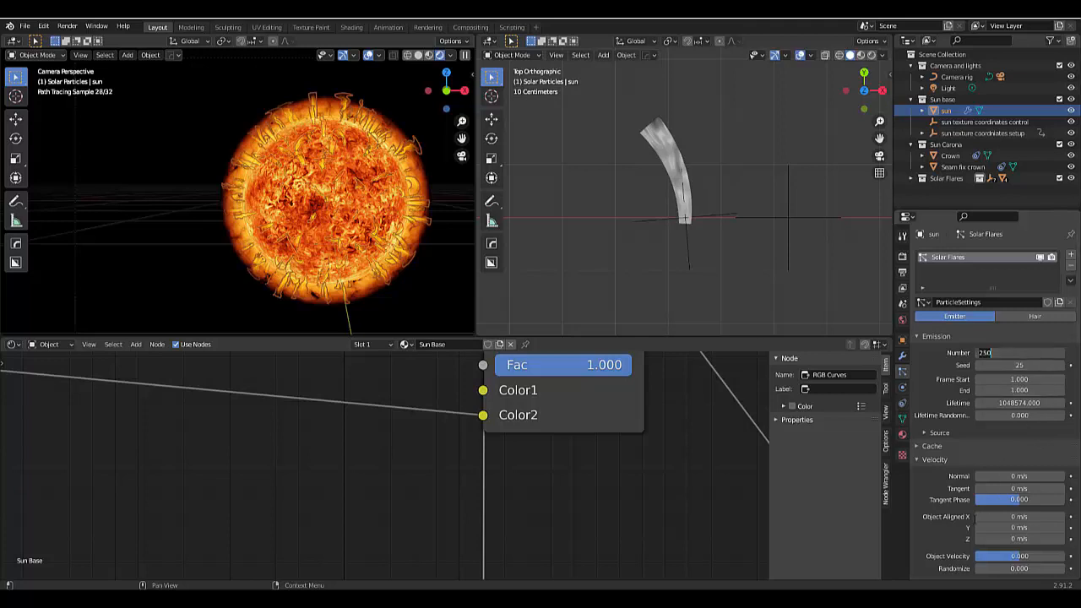
type("1")
key("Return")
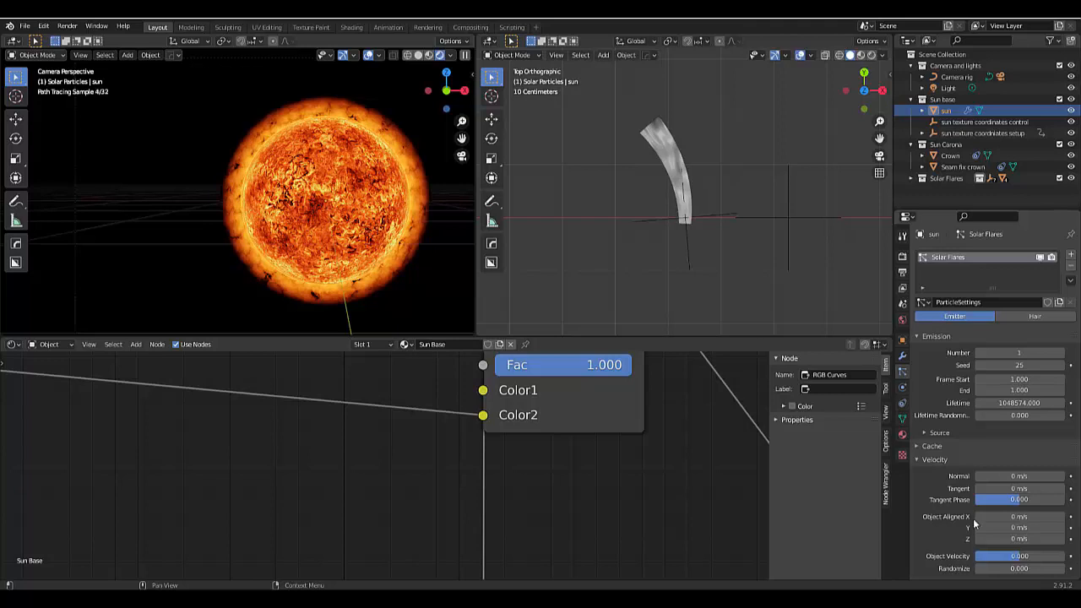
left_click(983, 353)
type("200")
key("Return")
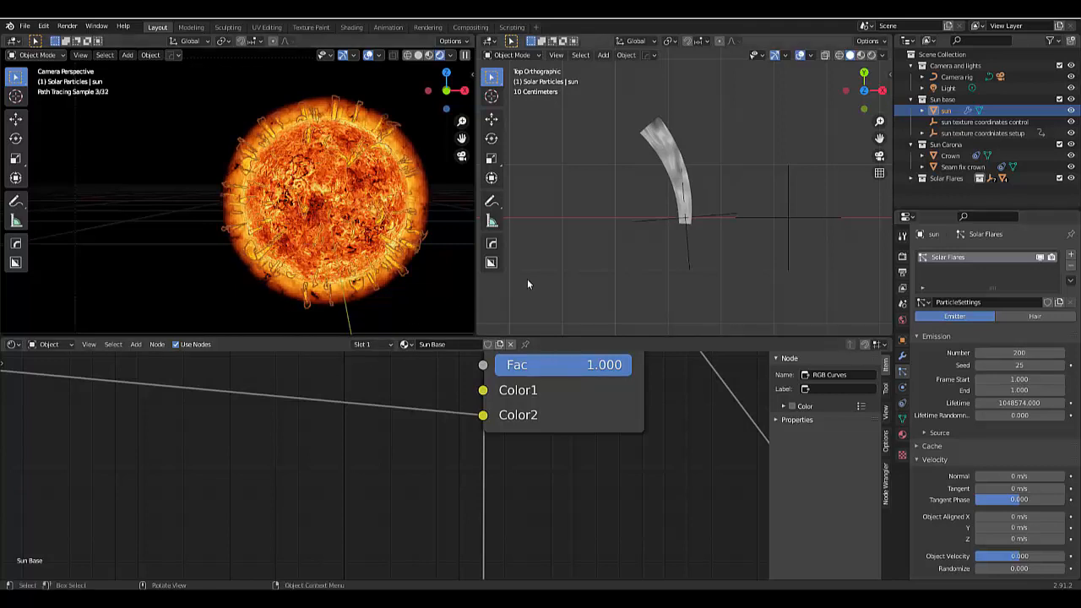
Try emission Numbers of 150 and 100 for the sun's Solar Flares particle system
scroll(396, 302, "up", 2)
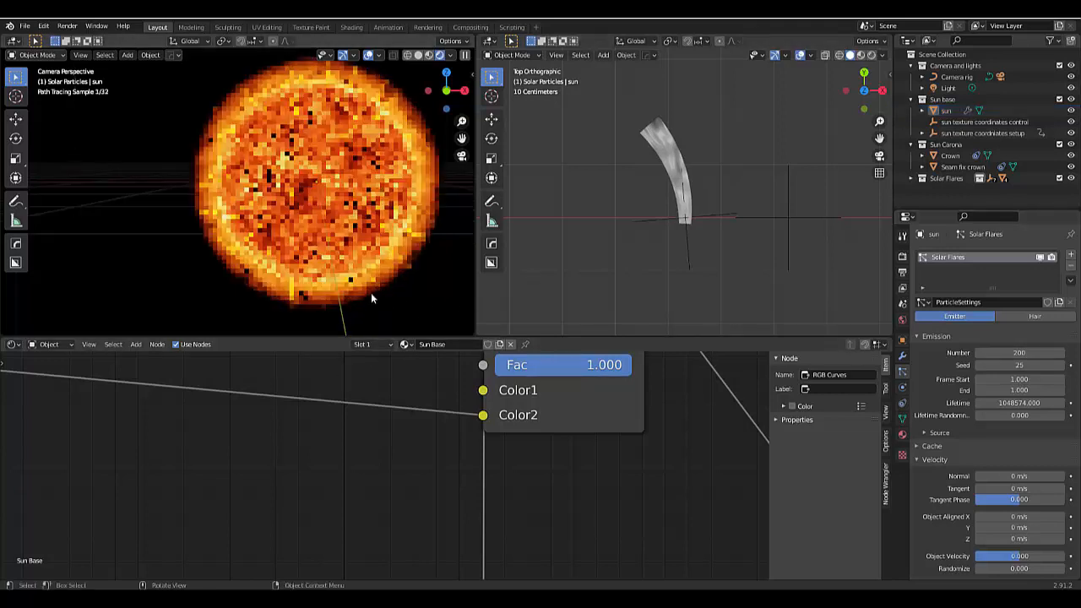
left_click(1017, 352)
type("15")
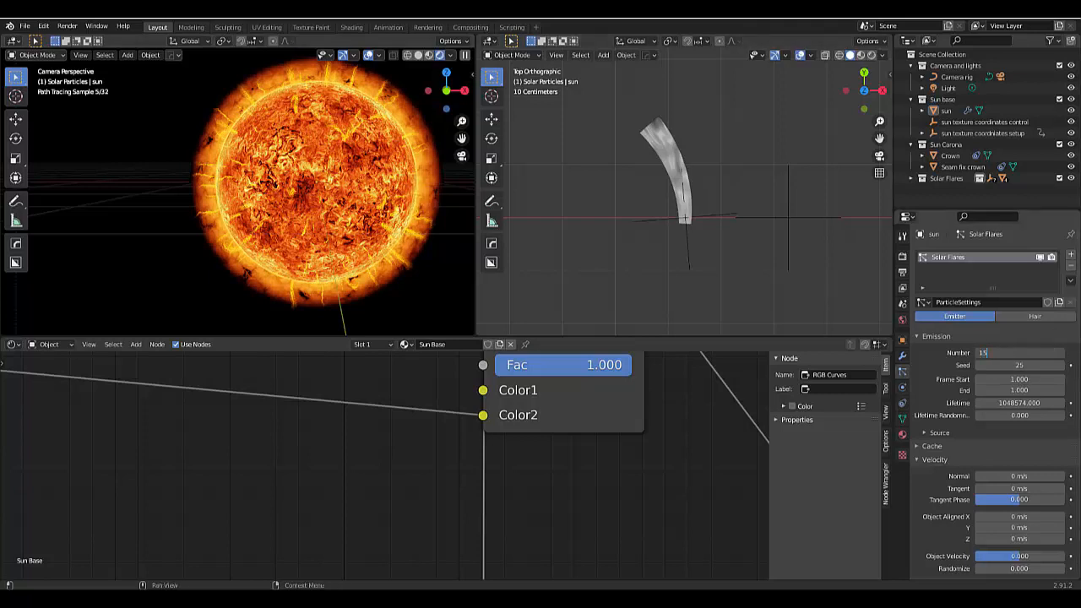
type("0")
key("Return")
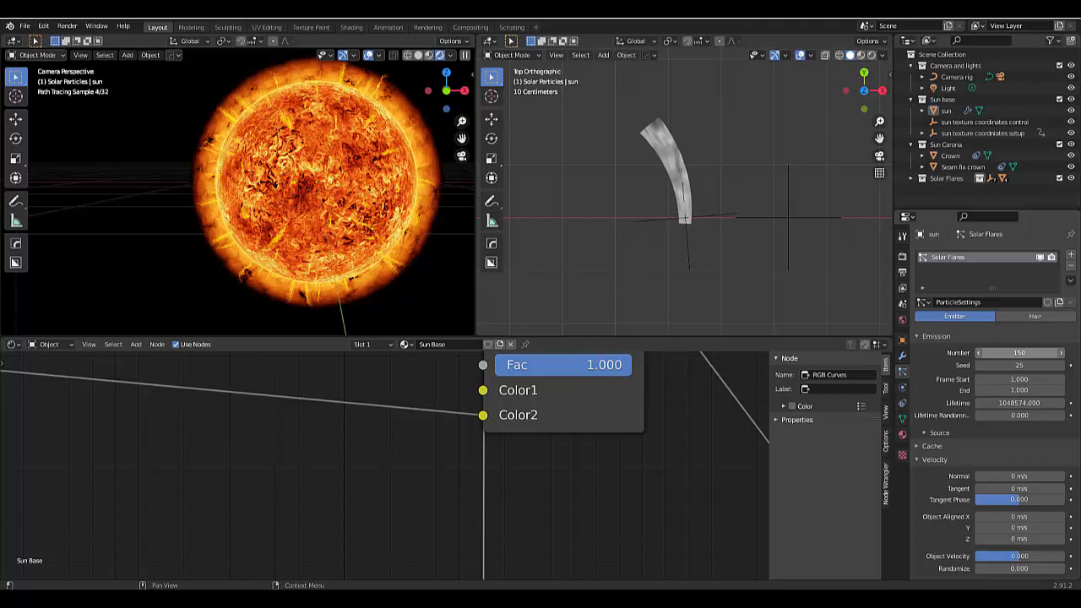
double_click(1019, 352)
type("1")
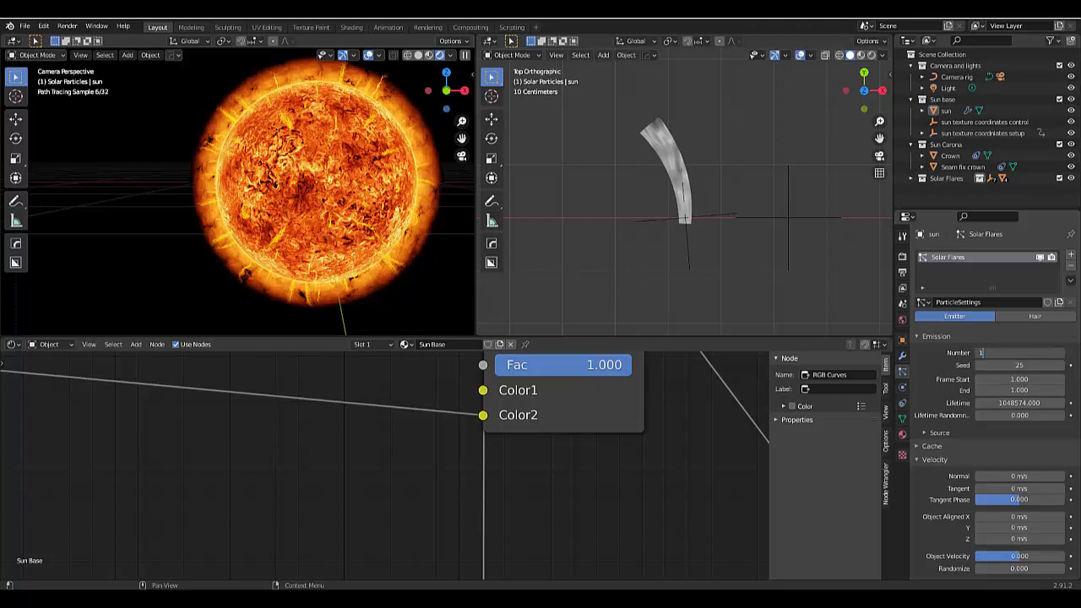
type("00")
key("Return")
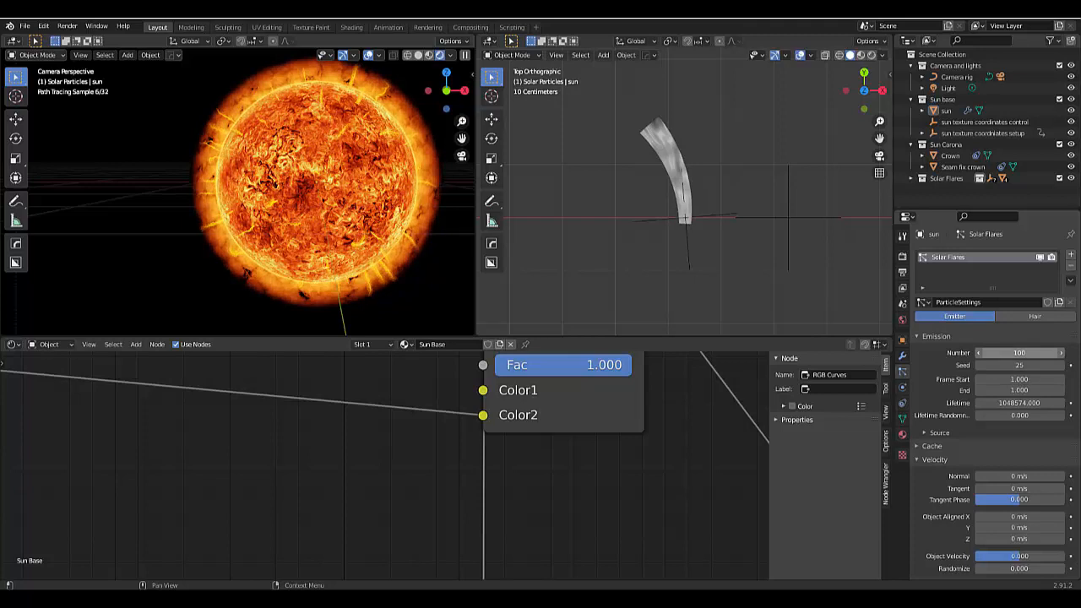
Set the Solar Flares particle system's emission Number to 175 and check the flare density around the sun
double_click(1019, 352)
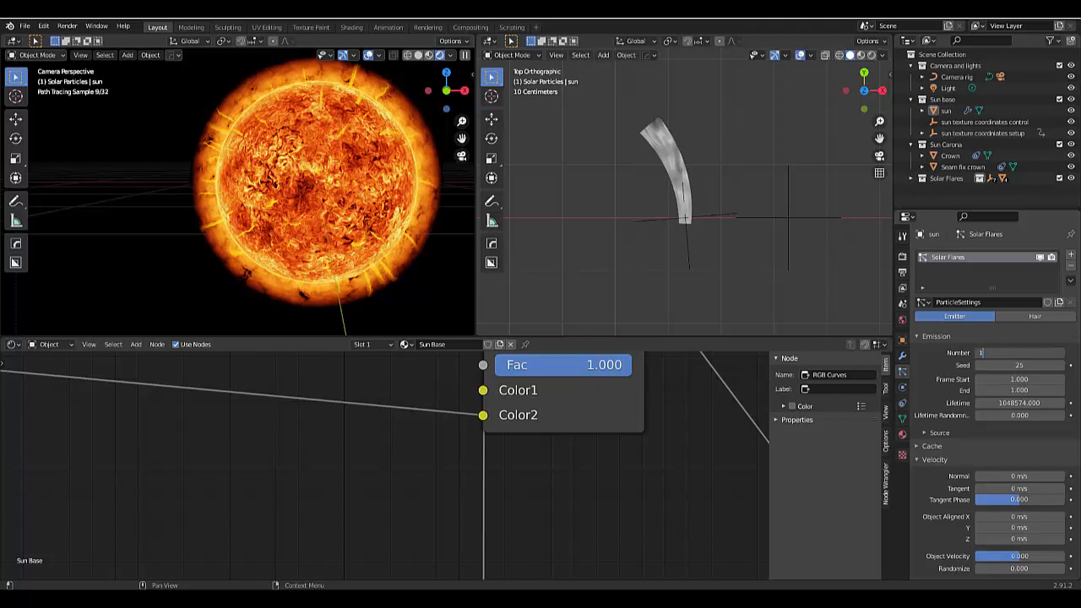
type("75")
key("Return")
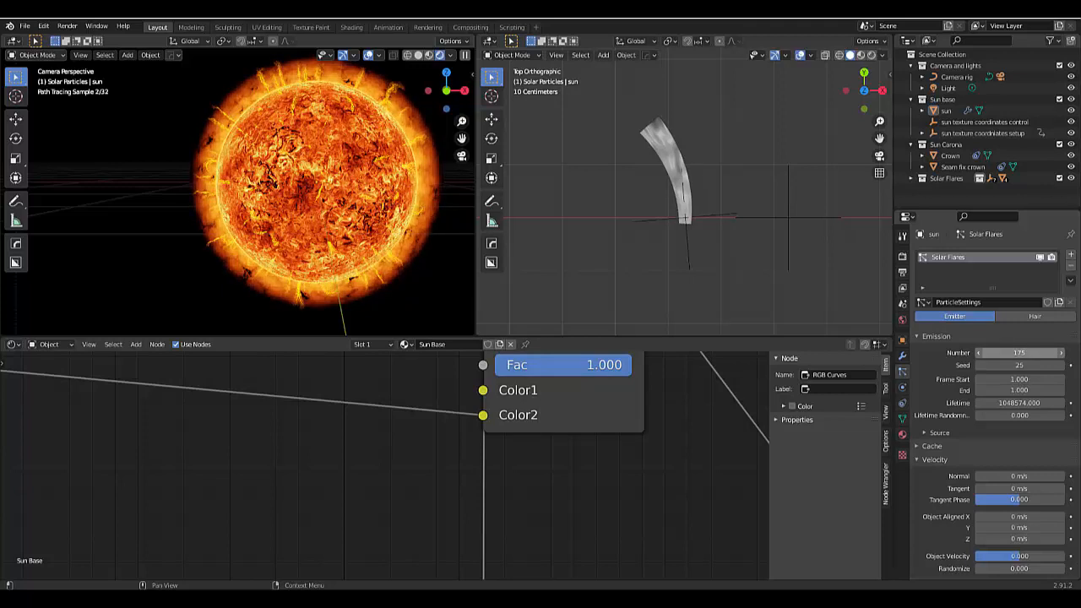
scroll(399, 228, "down", 3)
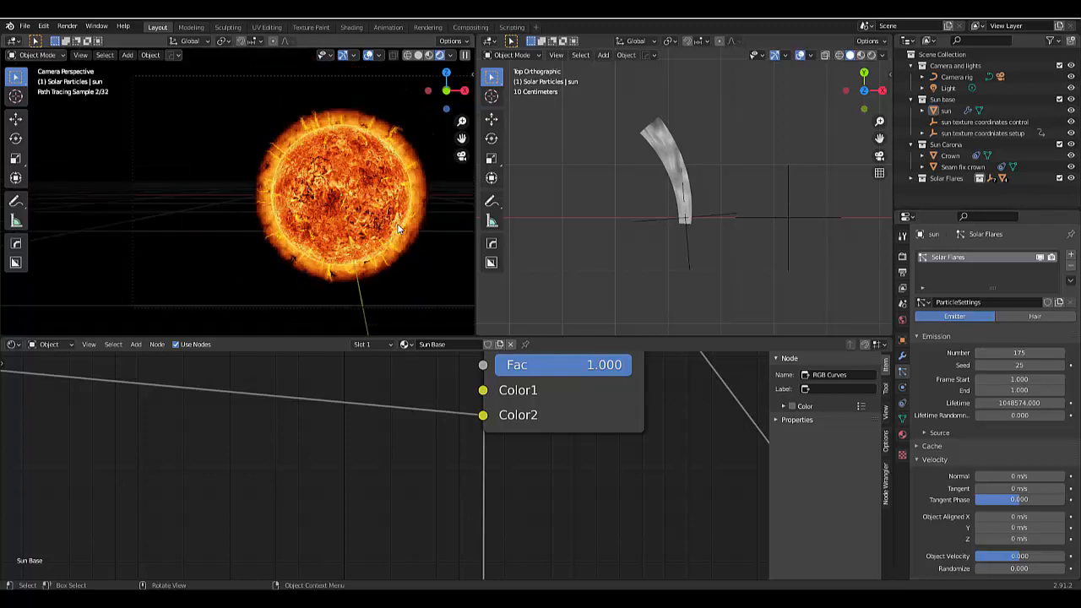
scroll(318, 272, "up", 1)
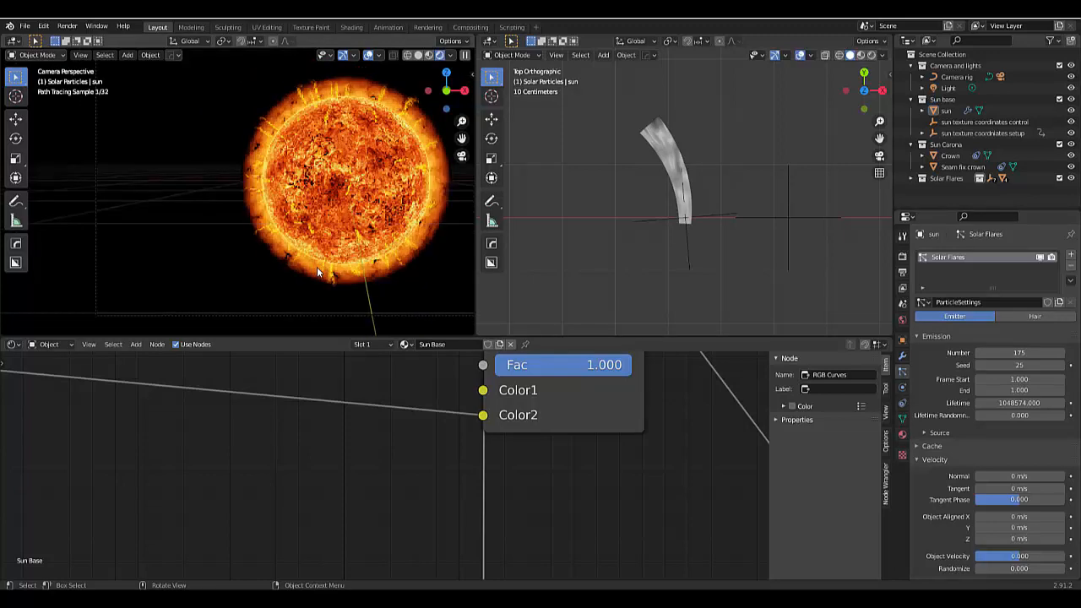
scroll(190, 312, "down", 2)
scroll(314, 251, "up", 2)
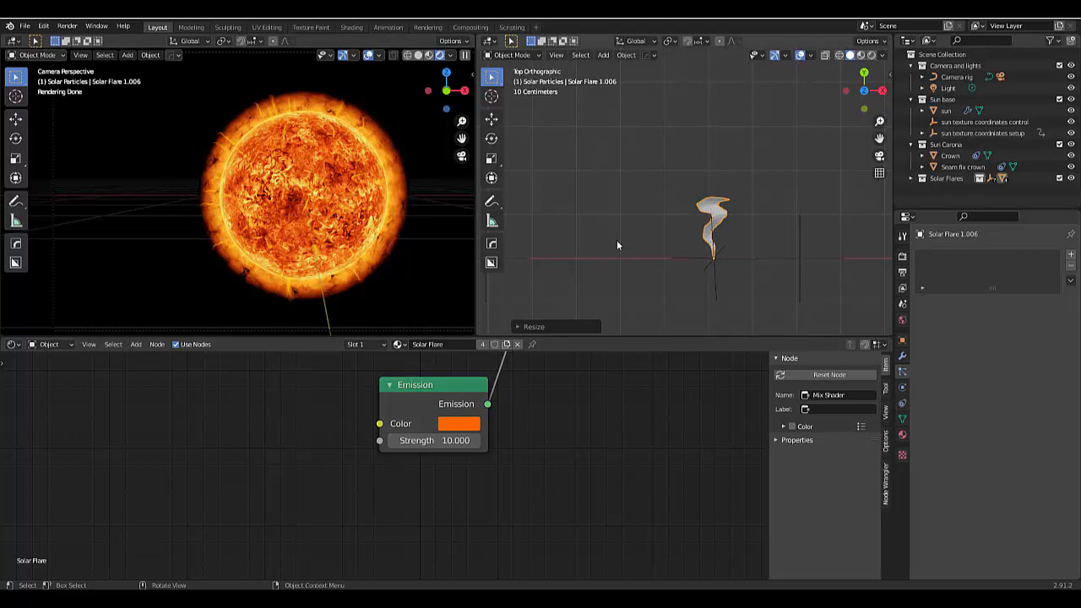
Deselect the twisted flare, compare the source flare variants, and examine the rendered flares closely across the sun's surface and edge
left_click(591, 247)
scroll(599, 250, "down", 11)
scroll(550, 252, "up", 10)
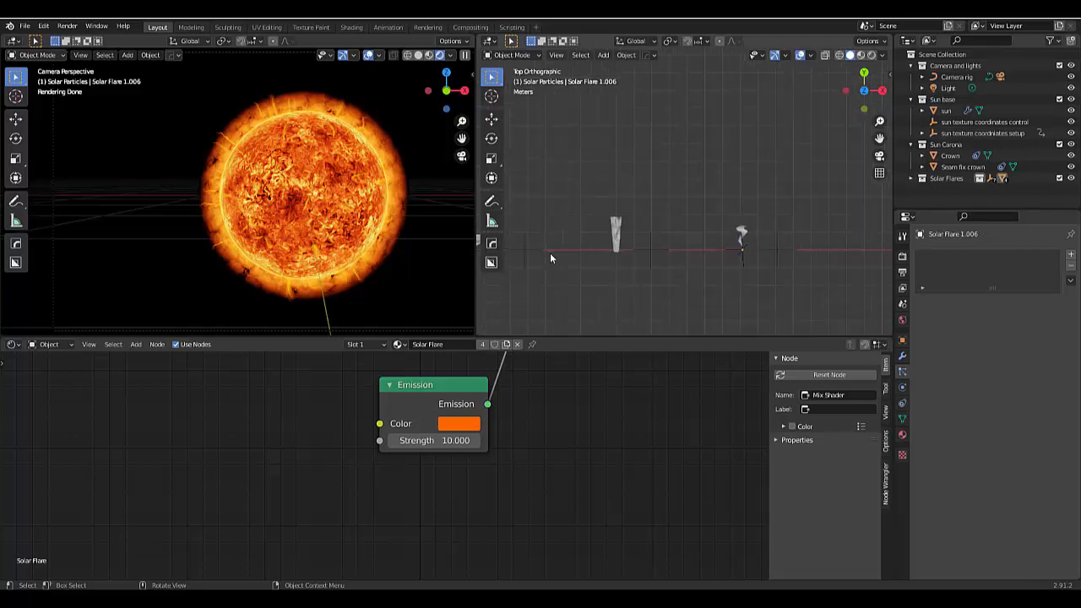
scroll(670, 232, "down", 6)
scroll(579, 232, "up", 4)
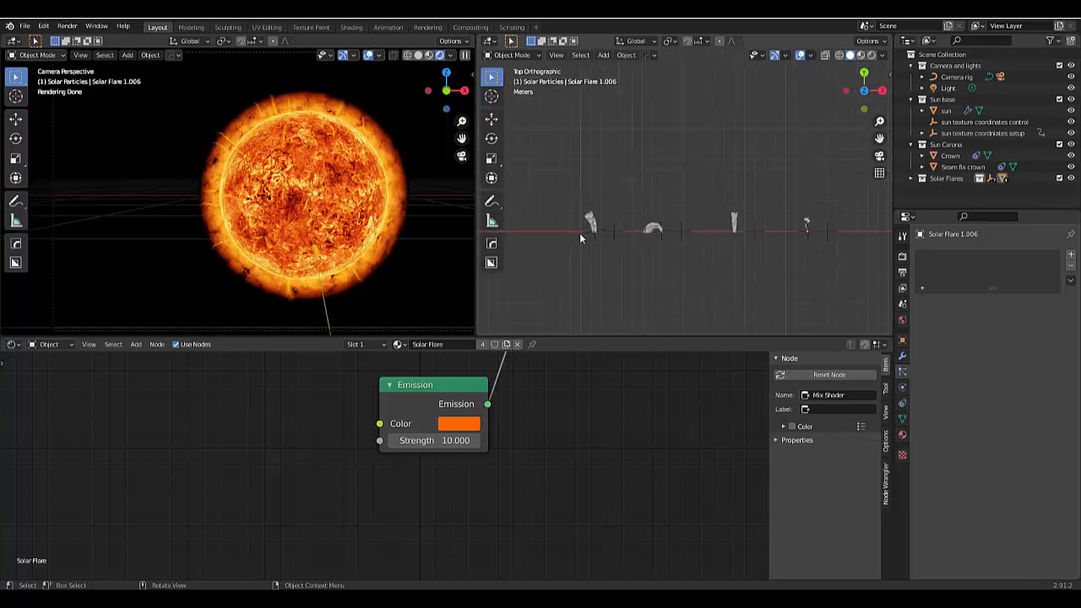
scroll(260, 127, "up", 5)
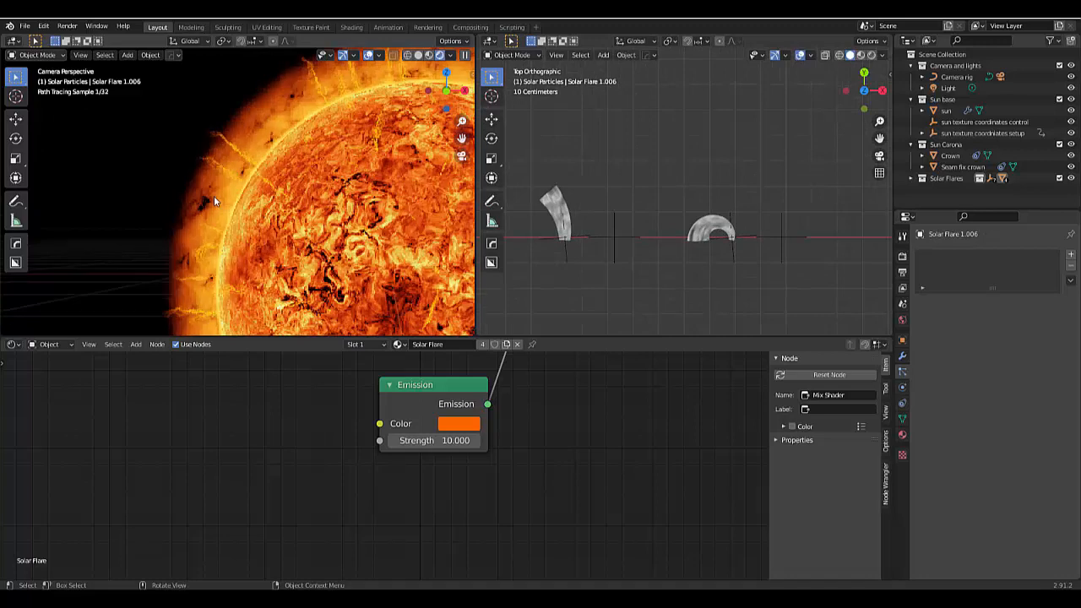
scroll(215, 196, "down", 7)
scroll(254, 190, "up", 4)
scroll(316, 150, "up", 6)
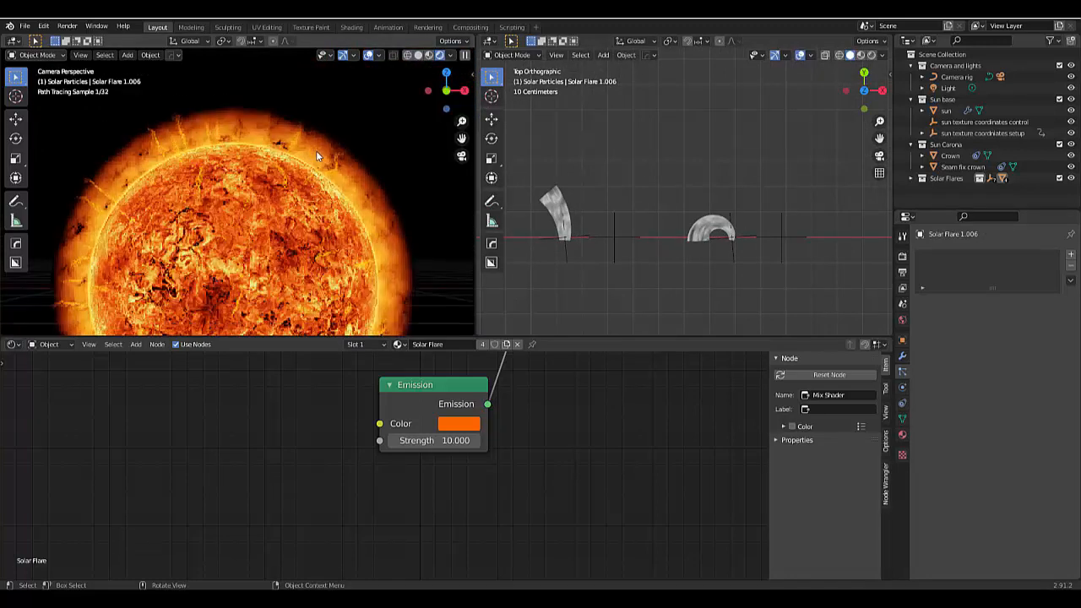
scroll(258, 229, "down", 6)
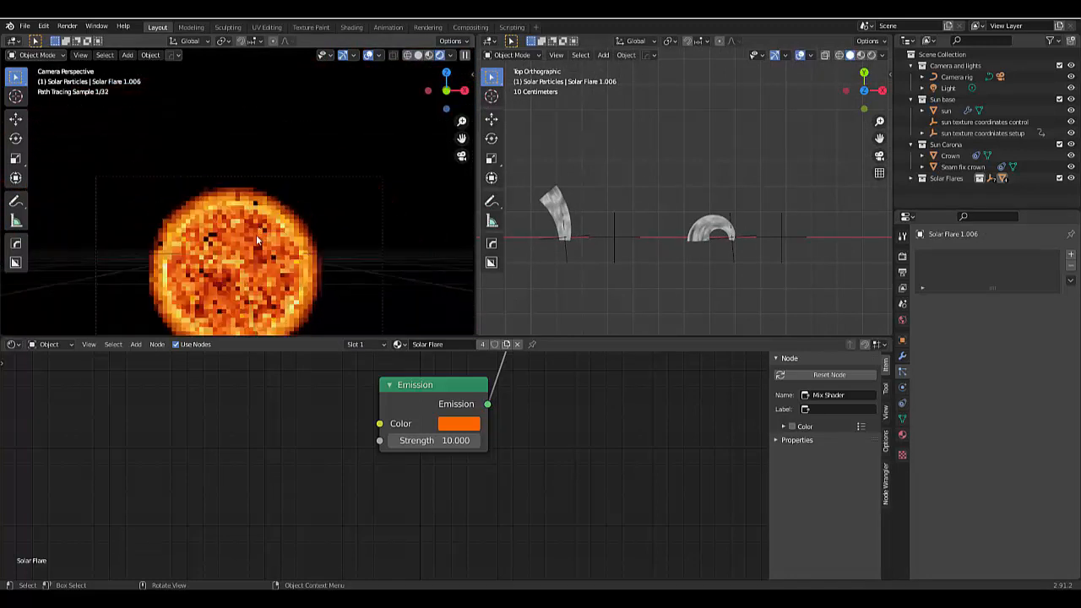
scroll(262, 287, "up", 7)
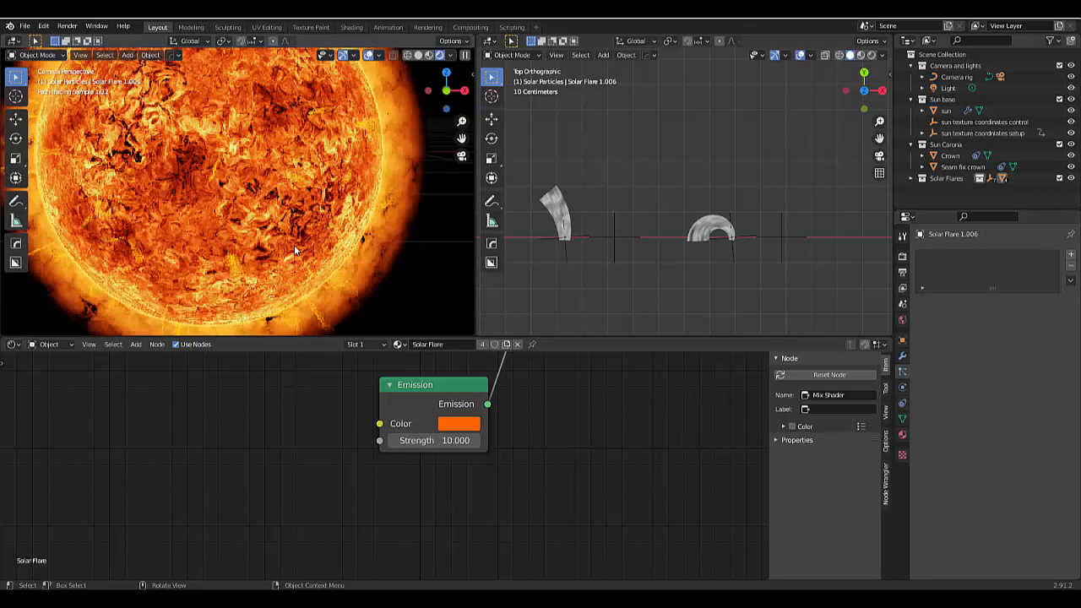
scroll(295, 250, "down", 5)
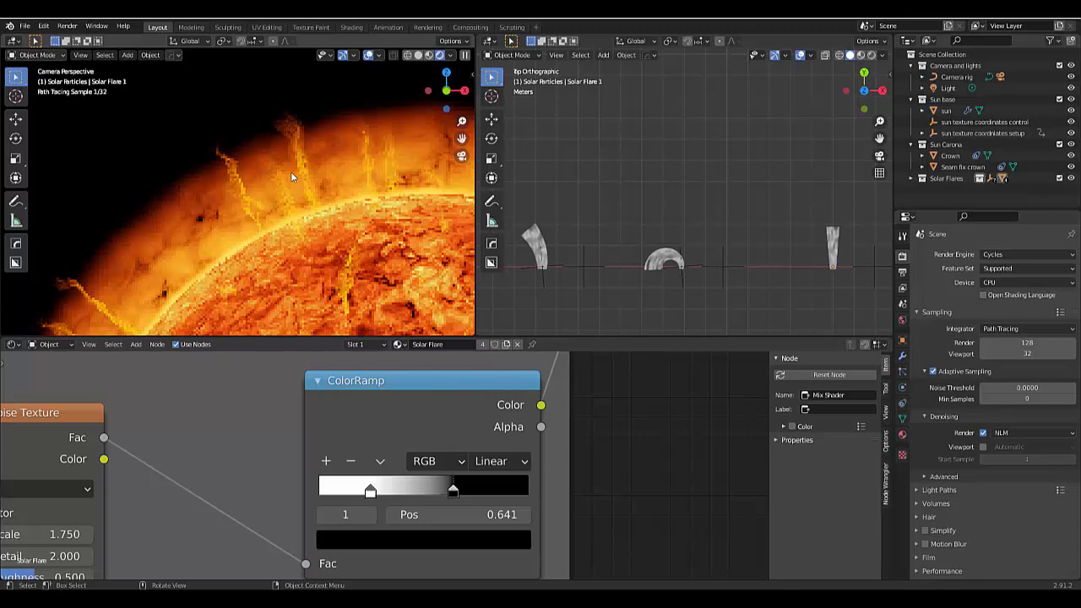
scroll(290, 171, "up", 5)
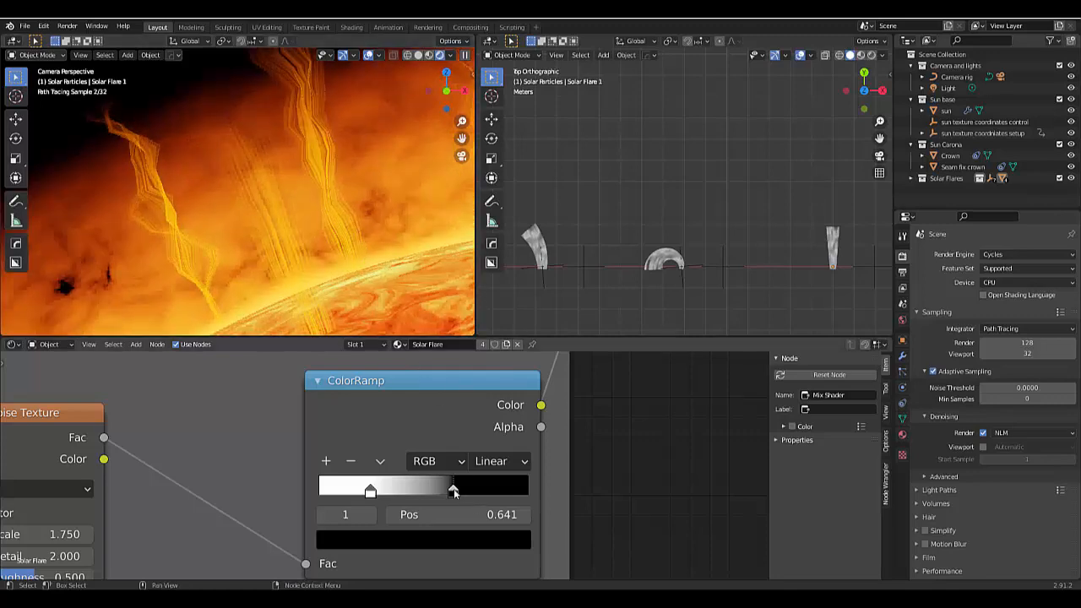
Select Solar Flare 1.004 and move its texture ColorRamp's black stop to 1.000 and white stop to 0.000
left_click(532, 241)
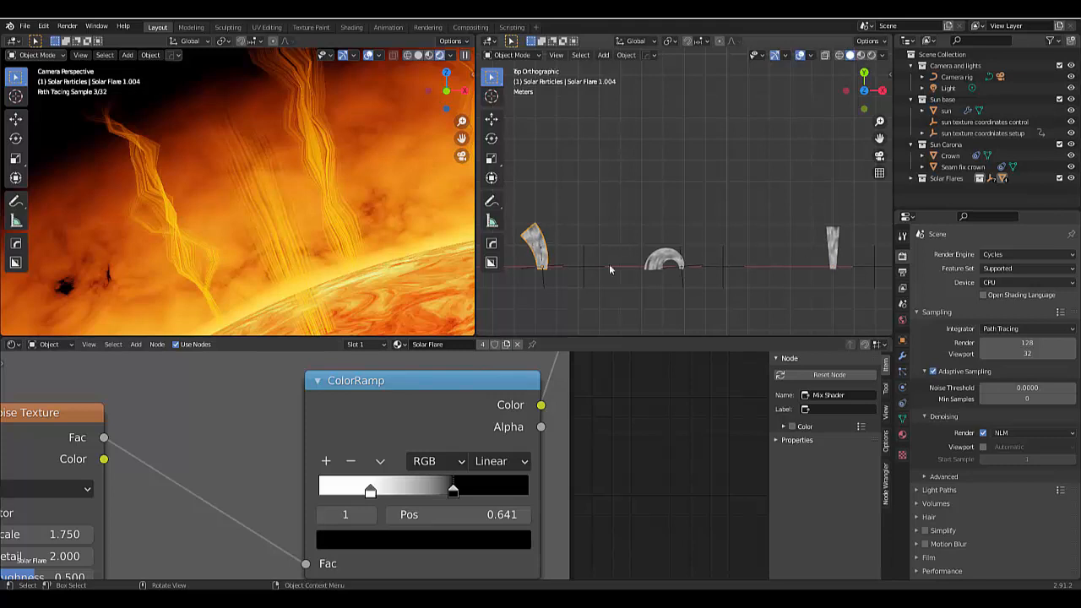
scroll(632, 410, "down", 8)
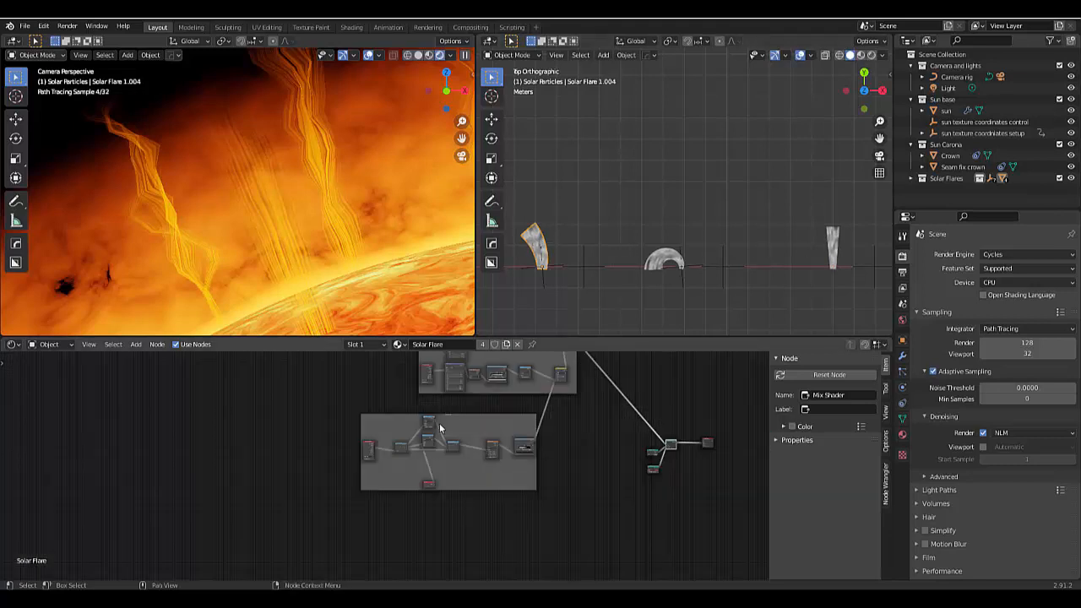
scroll(441, 422, "up", 8)
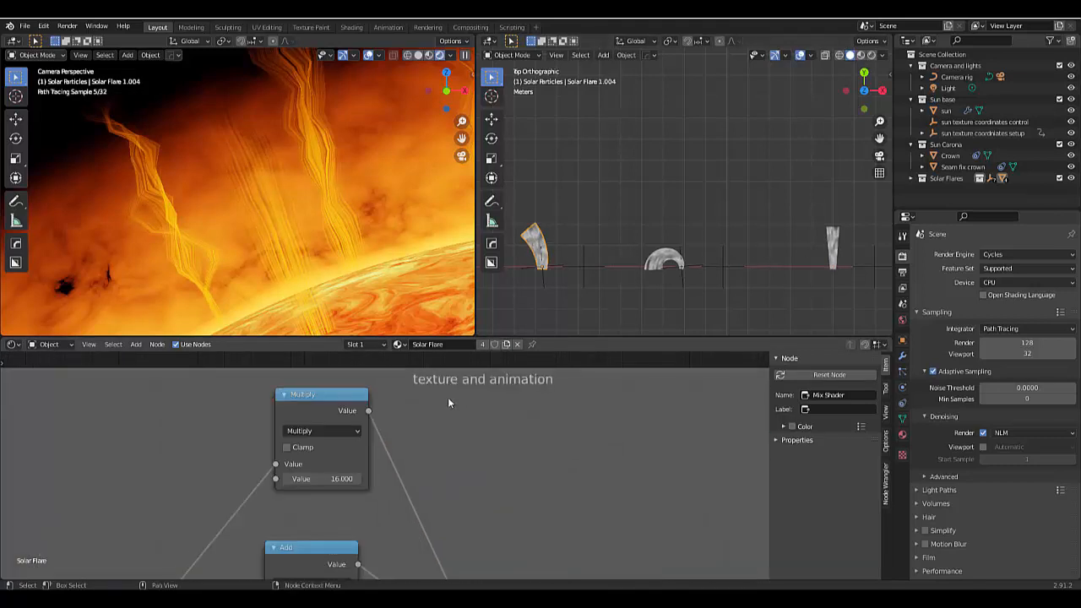
scroll(446, 415, "down", 6)
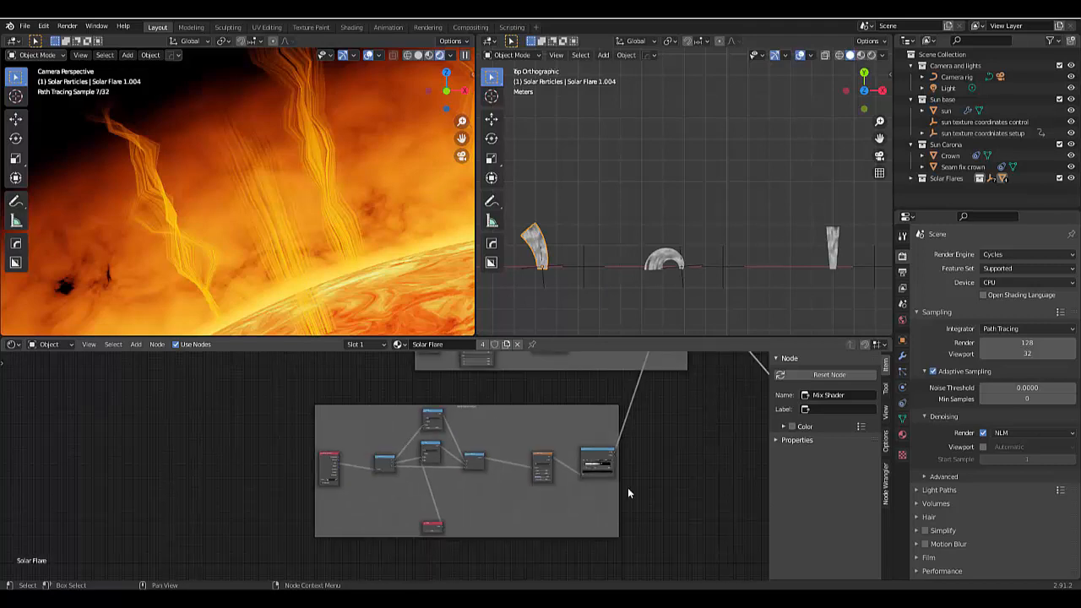
scroll(628, 488, "up", 8)
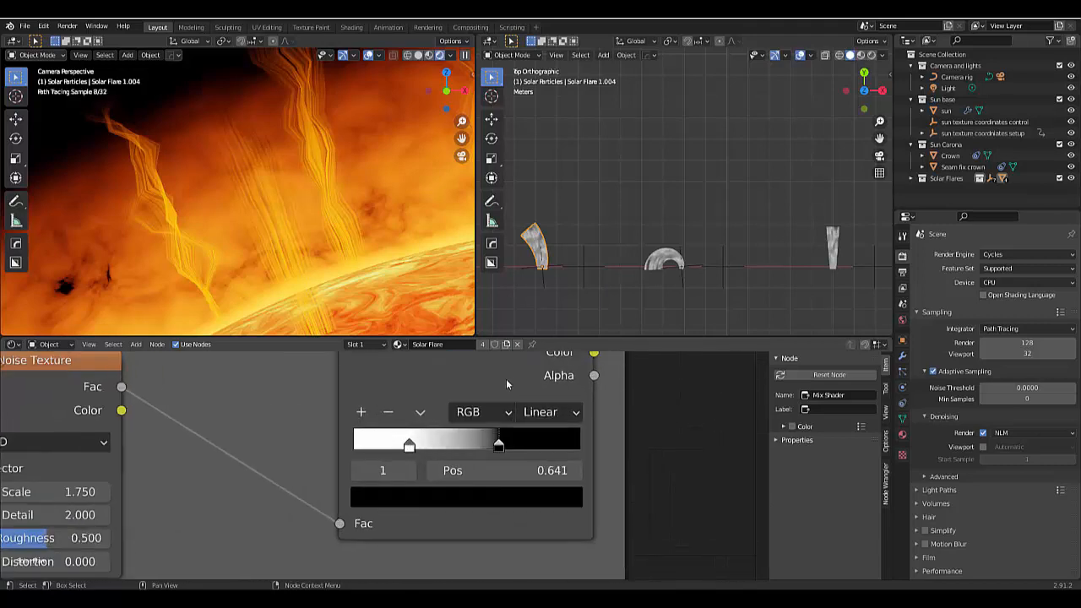
scroll(499, 439, "up", 2)
left_click_drag(498, 453, 666, 465)
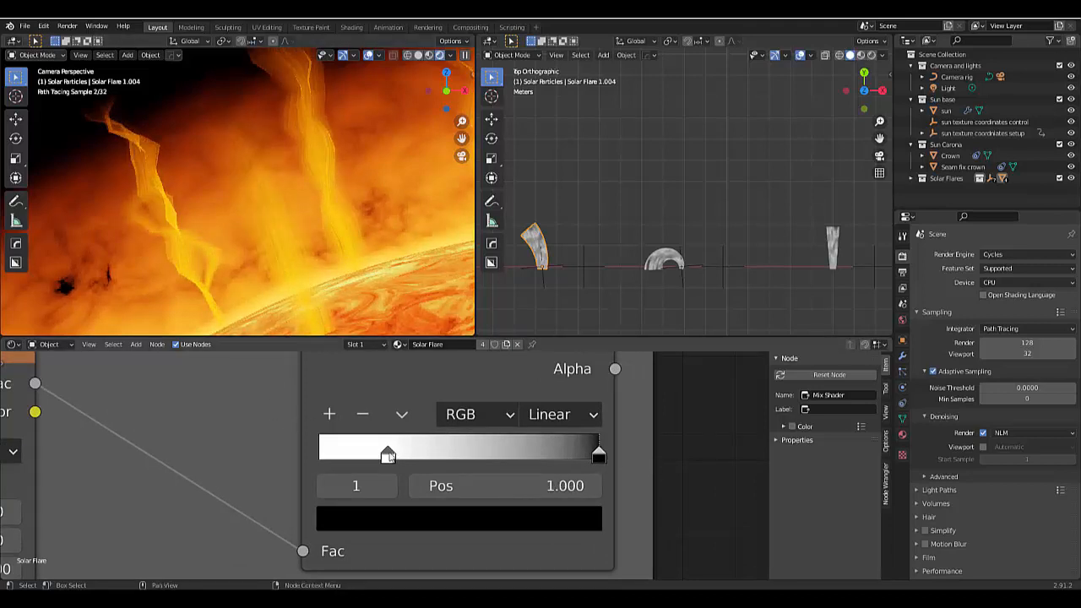
left_click_drag(387, 455, 282, 441)
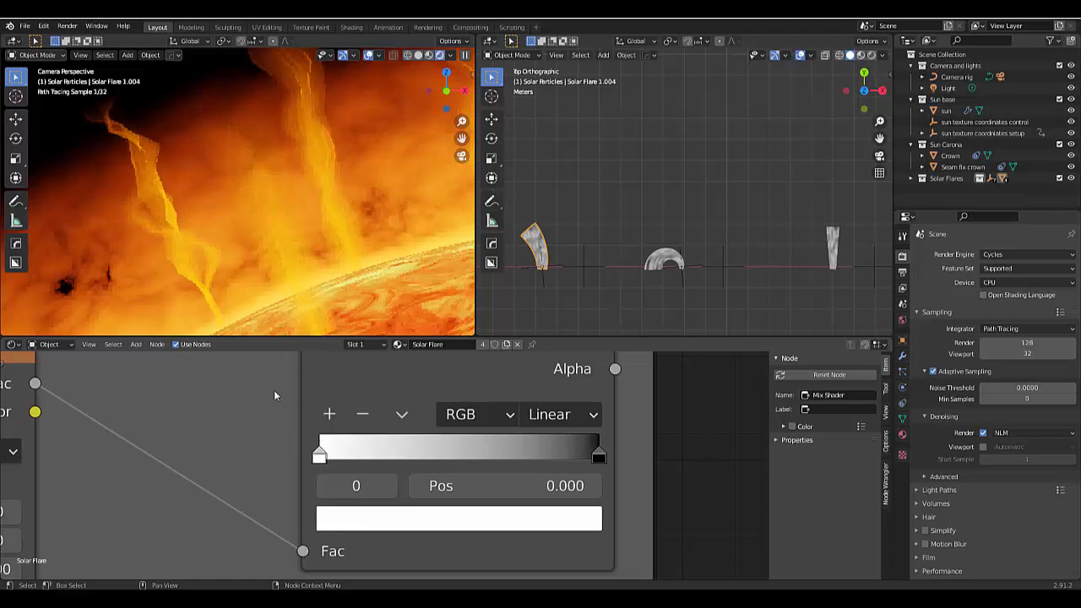
Set the scale of the Noise Texture feeding the Solar Flare material's ColorRamp to 1
scroll(211, 496, "down", 8)
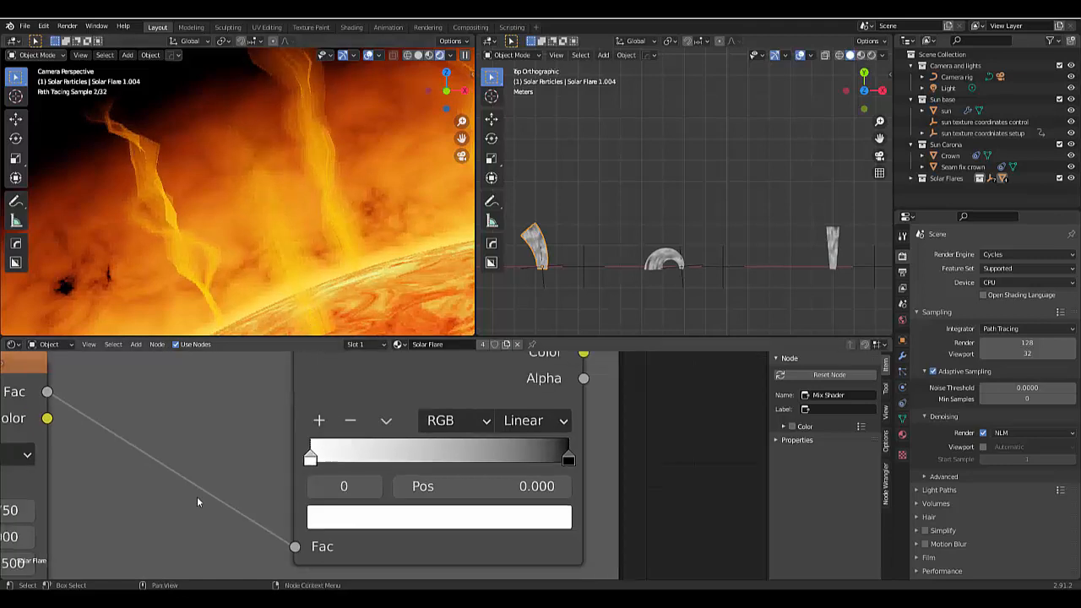
scroll(229, 497, "down", 8)
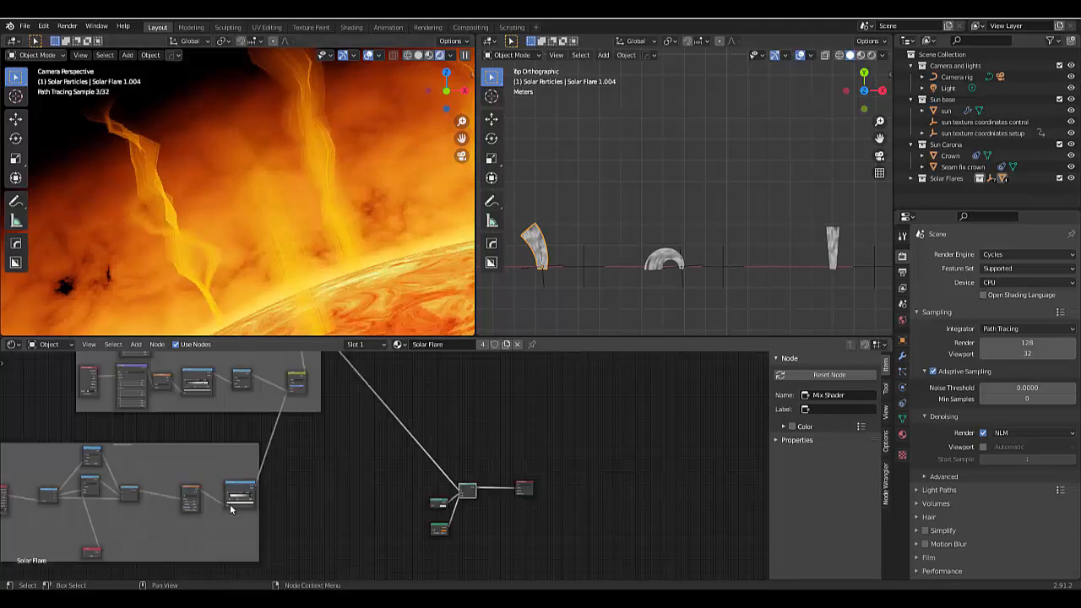
scroll(128, 505, "up", 10)
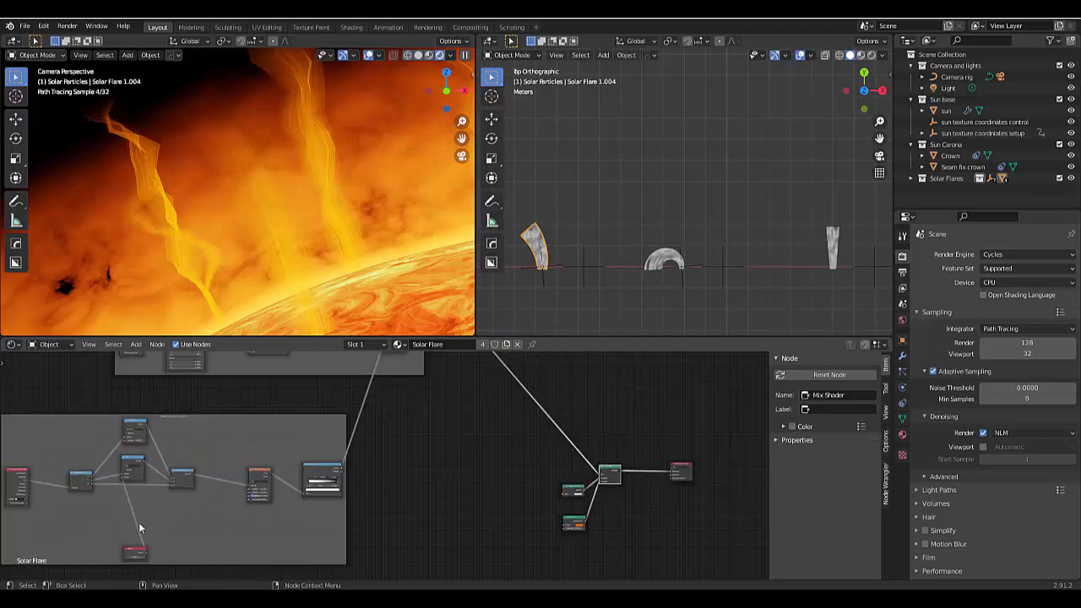
scroll(363, 473, "up", 6)
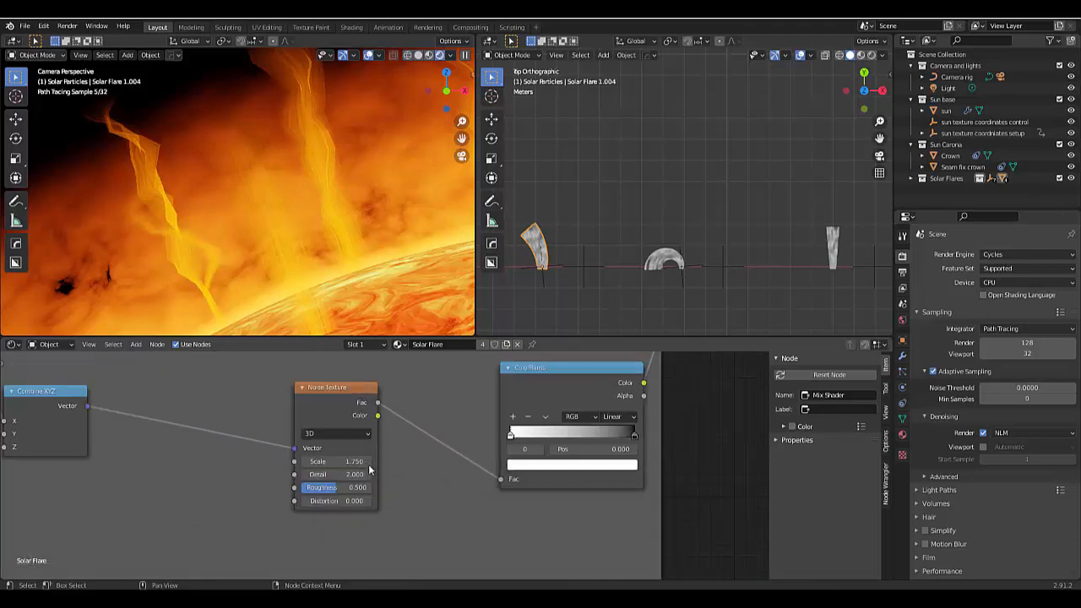
left_click(337, 459)
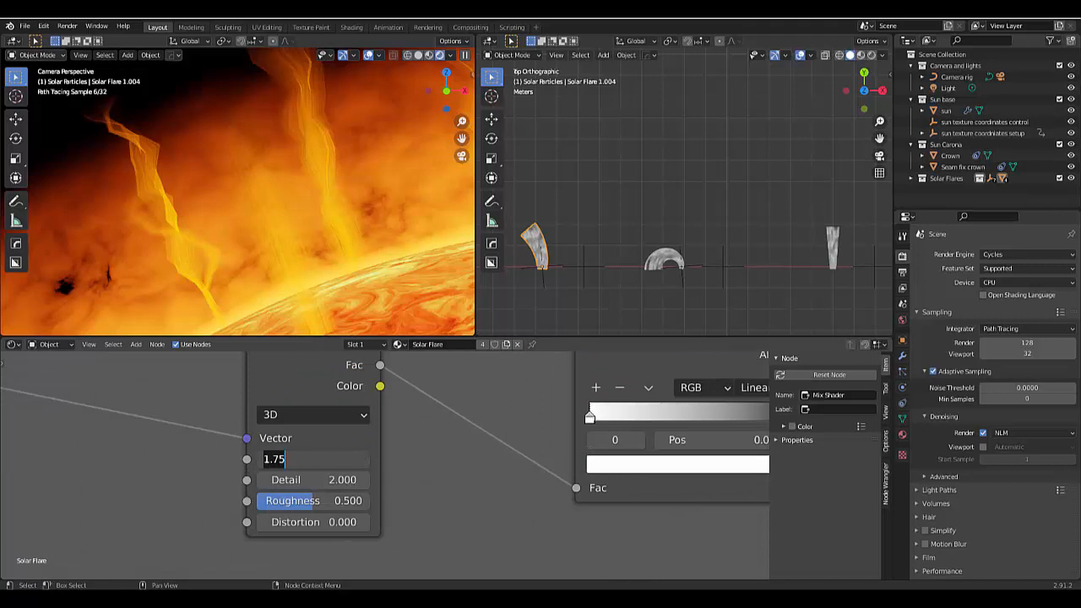
type("1")
key("Return")
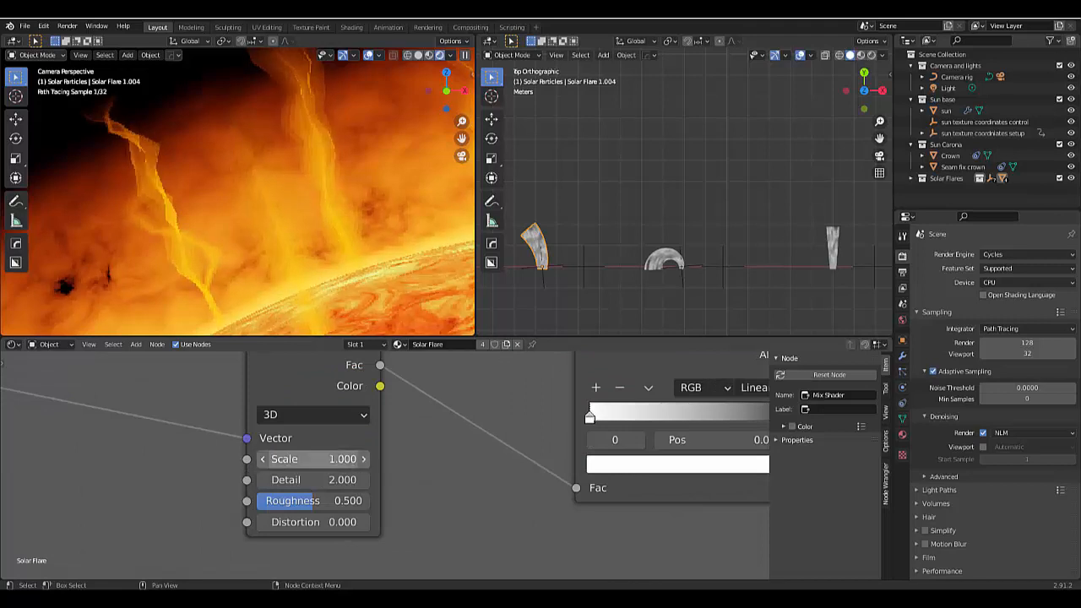
Try a Scale of 0.1 on the Noise Texture feeding the flare material's ColorRamp
left_click(337, 458)
type("0")
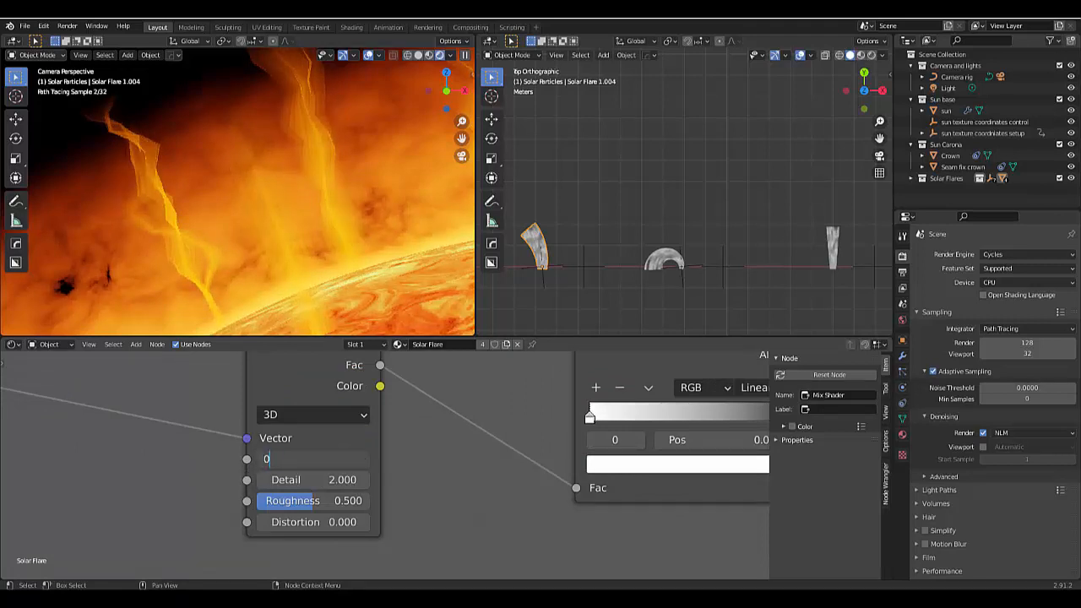
type(".1")
key("Return")
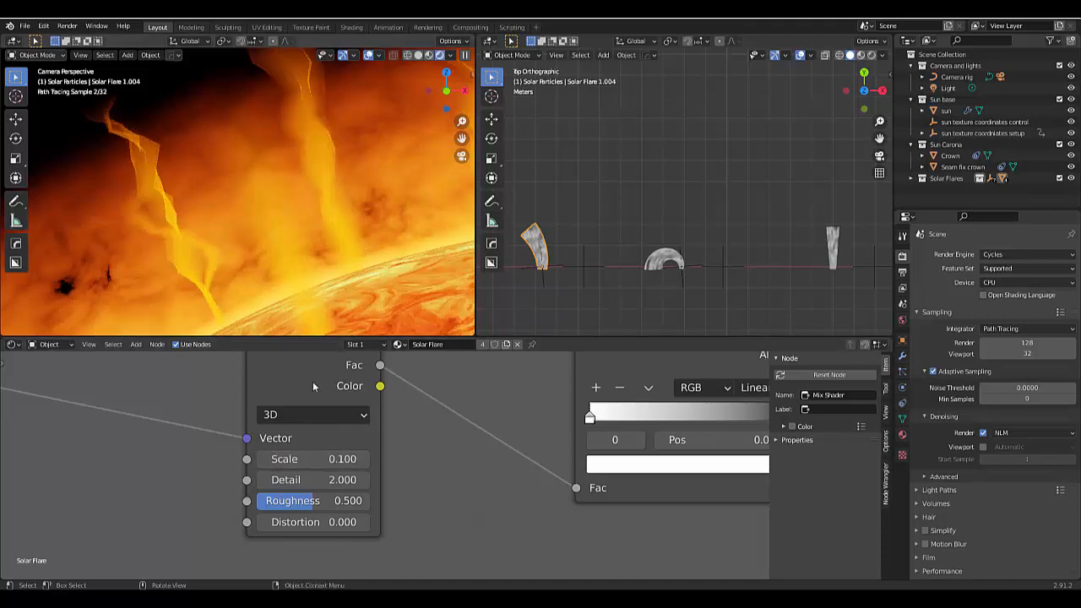
Set the Noise Texture's Scale to 0.3 and check the flares across the whole sun and up close
left_click(313, 458)
type("0")
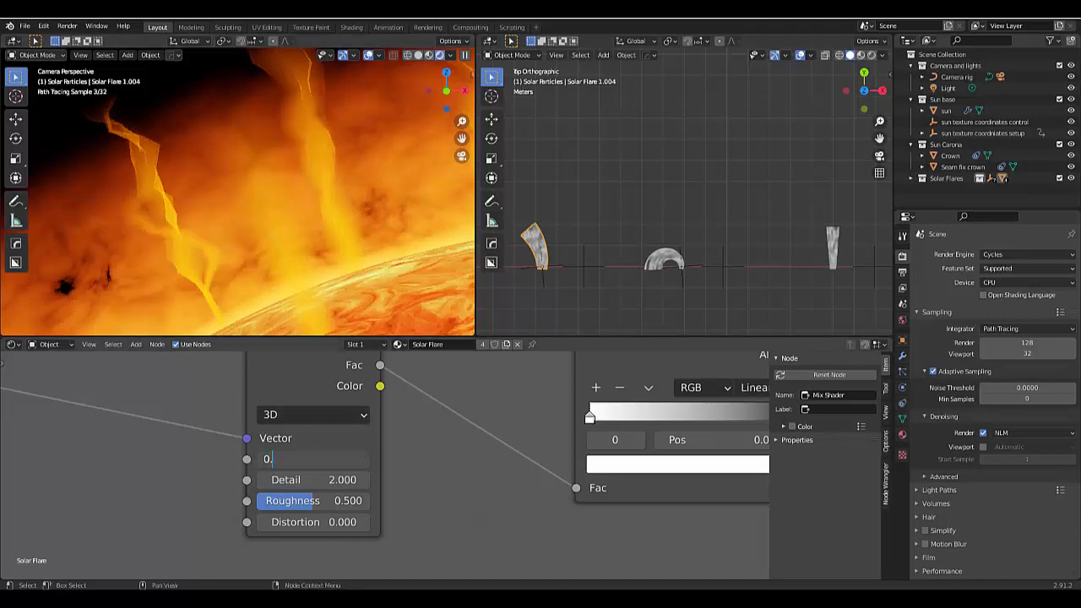
type(".3")
key("Return")
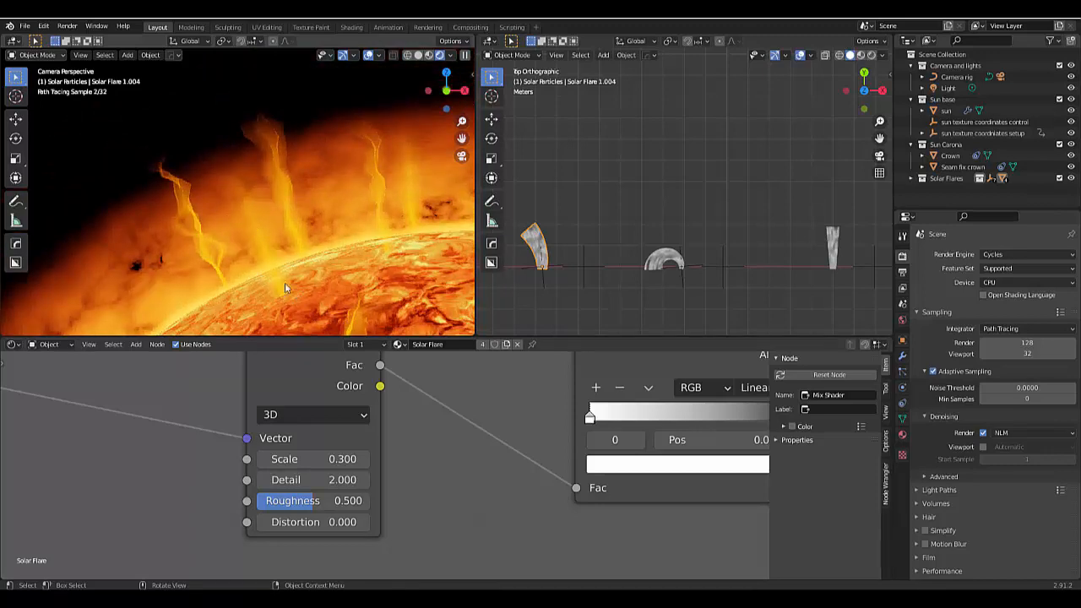
scroll(284, 282, "down", 5)
scroll(297, 291, "up", 4)
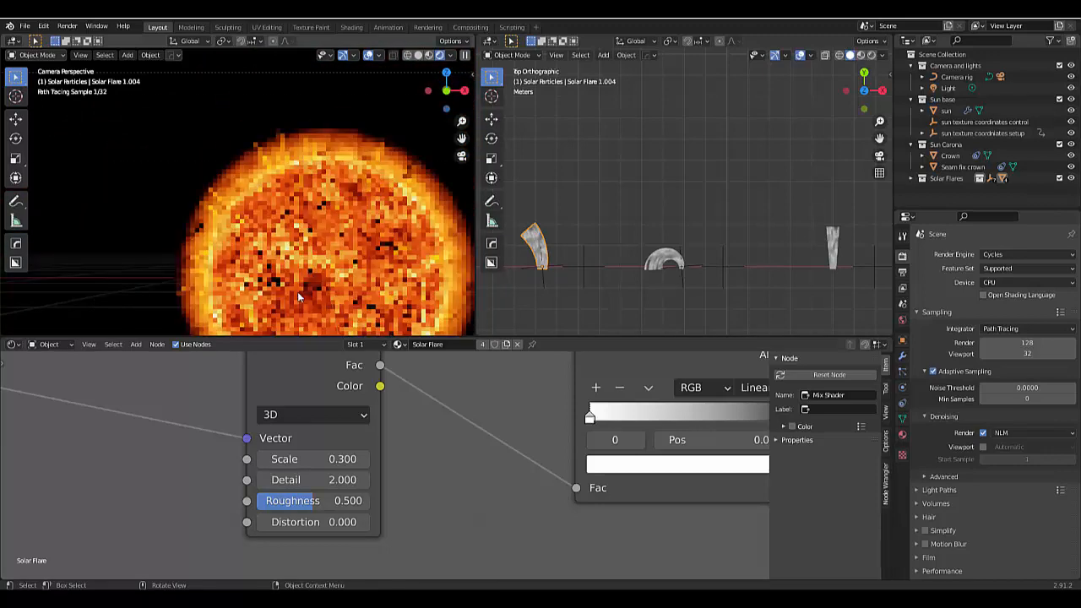
scroll(298, 228, "up", 3)
scroll(278, 194, "down", 4)
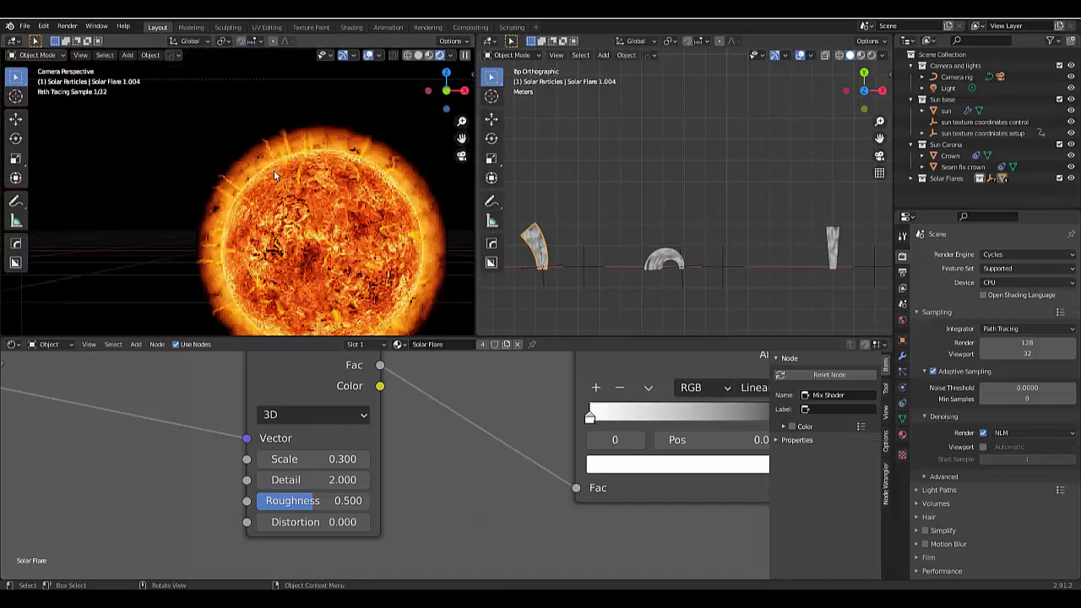
scroll(274, 175, "up", 5)
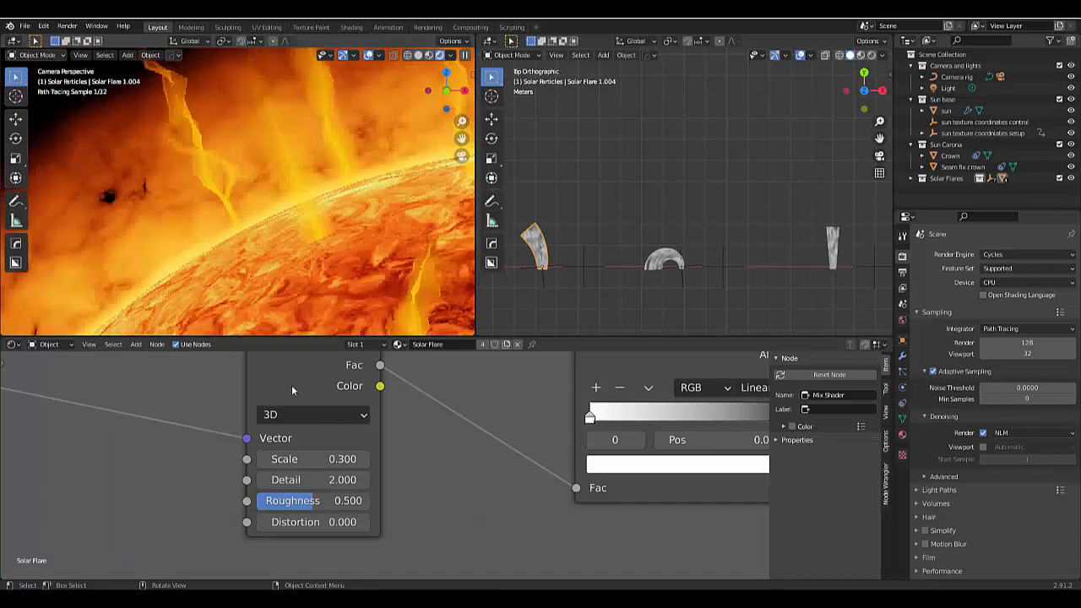
Set the Noise Texture's Detail to 5 and its Roughness to 1
mouse_move(313, 479)
left_mouse_down()
mouse_move(355, 480)
mouse_move(314, 480)
left_mouse_up()
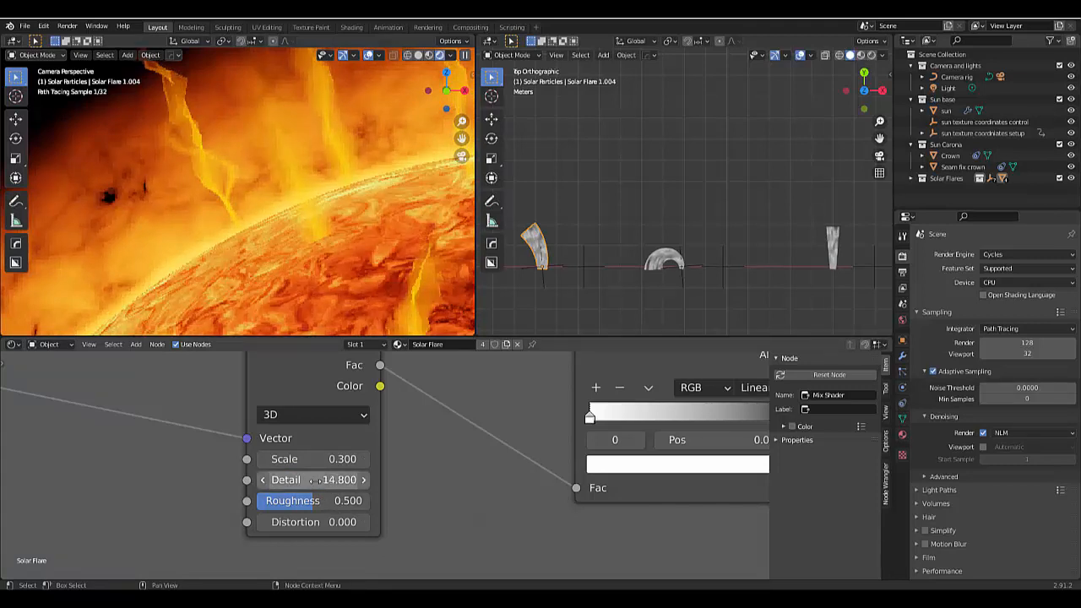
left_click(301, 480)
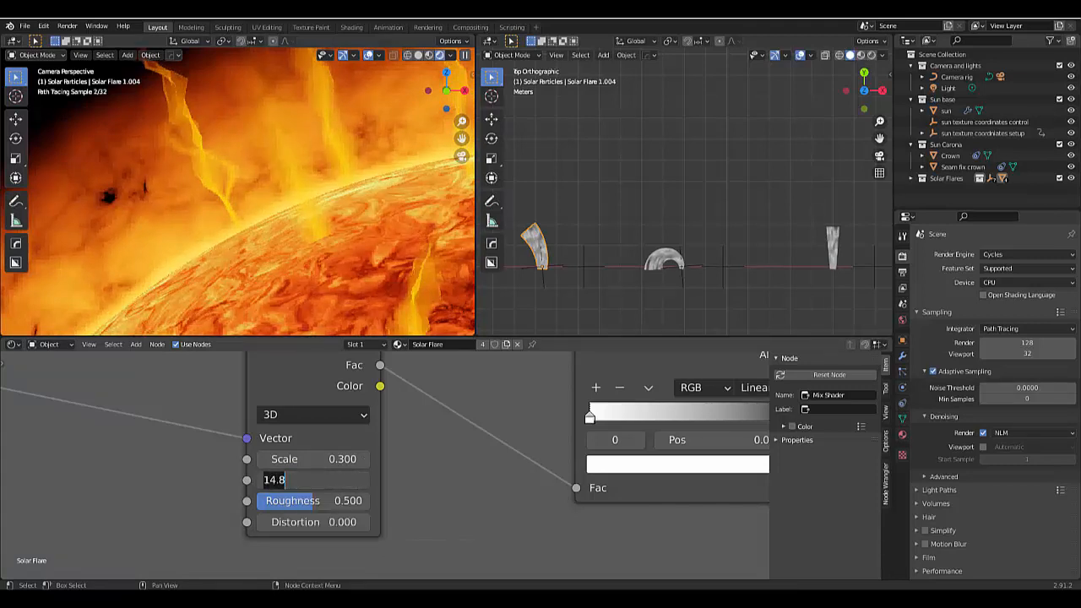
type("4")
type("5")
key("Return")
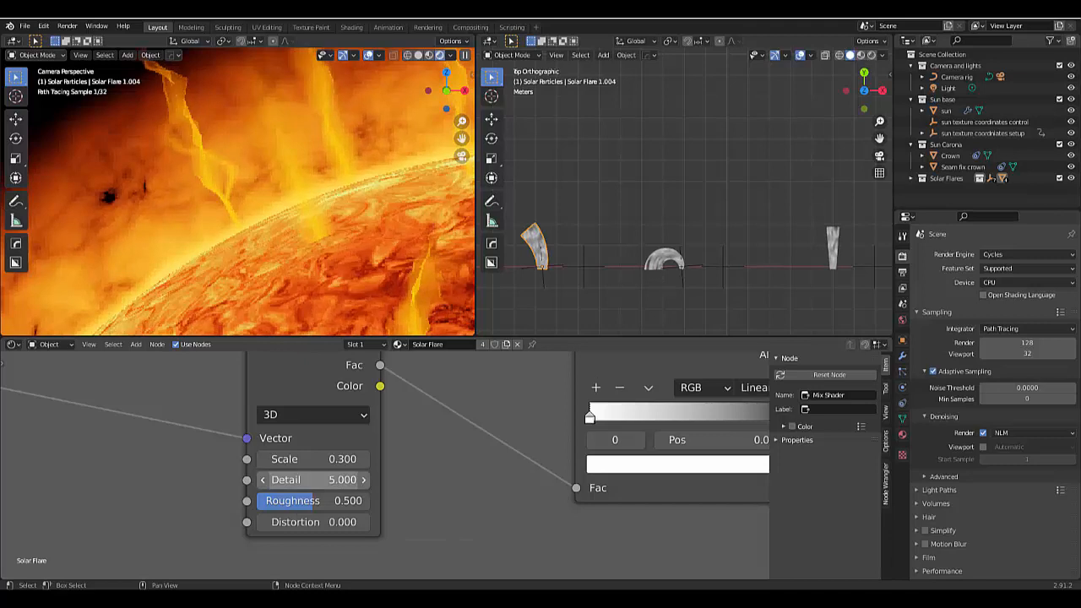
left_click_drag(305, 501, 253, 502)
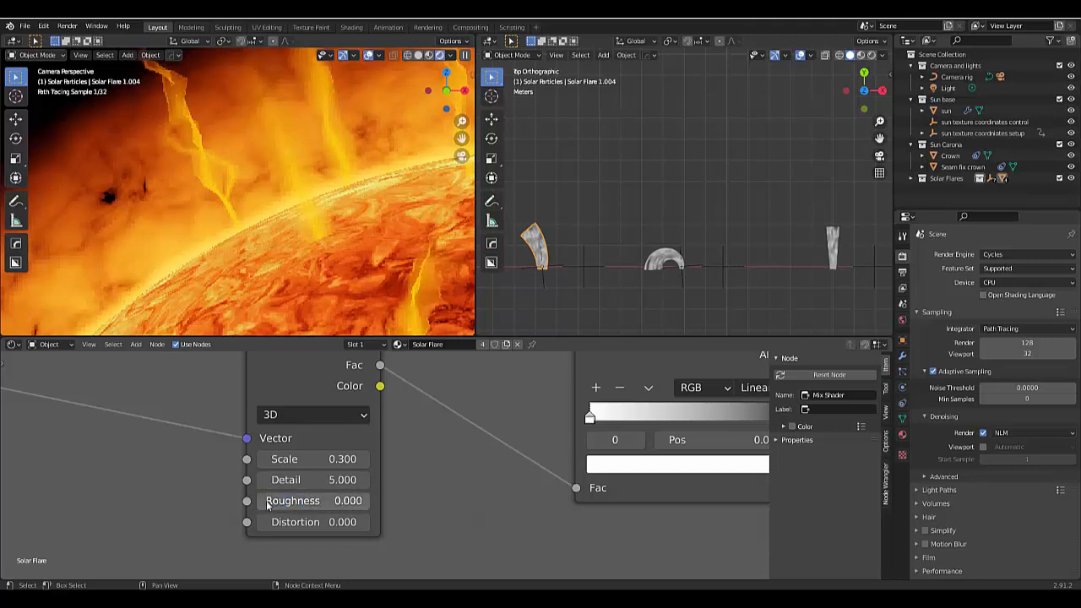
key("ctrl+z")
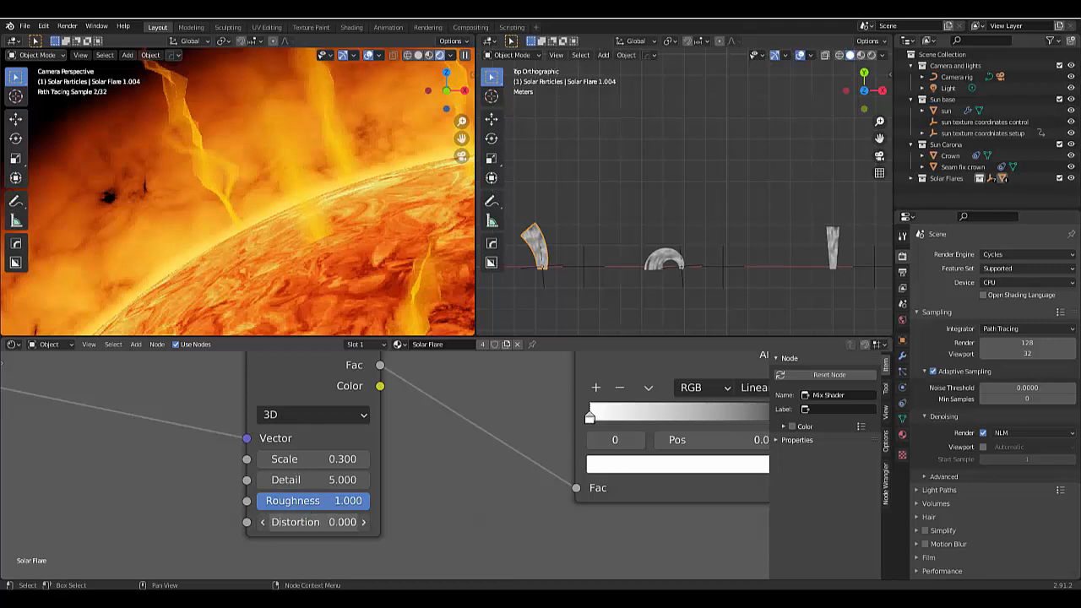
Try Distortion values of 19.2 and 100 on the Noise Texture, and reset the Distortion to 0
left_click_drag(308, 522, 363, 522)
key("Return")
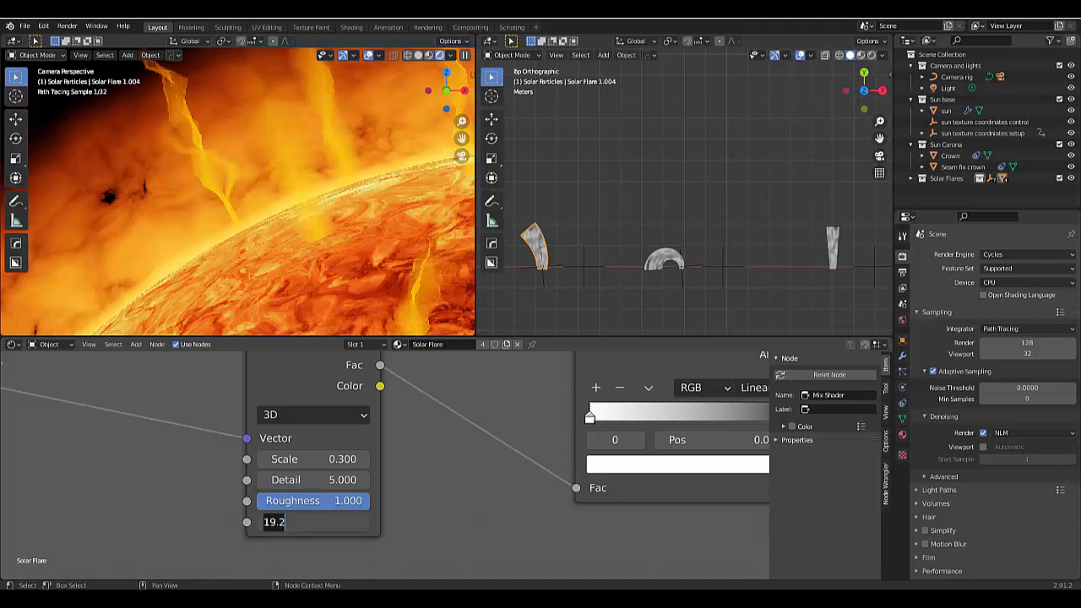
type("100")
key("Return")
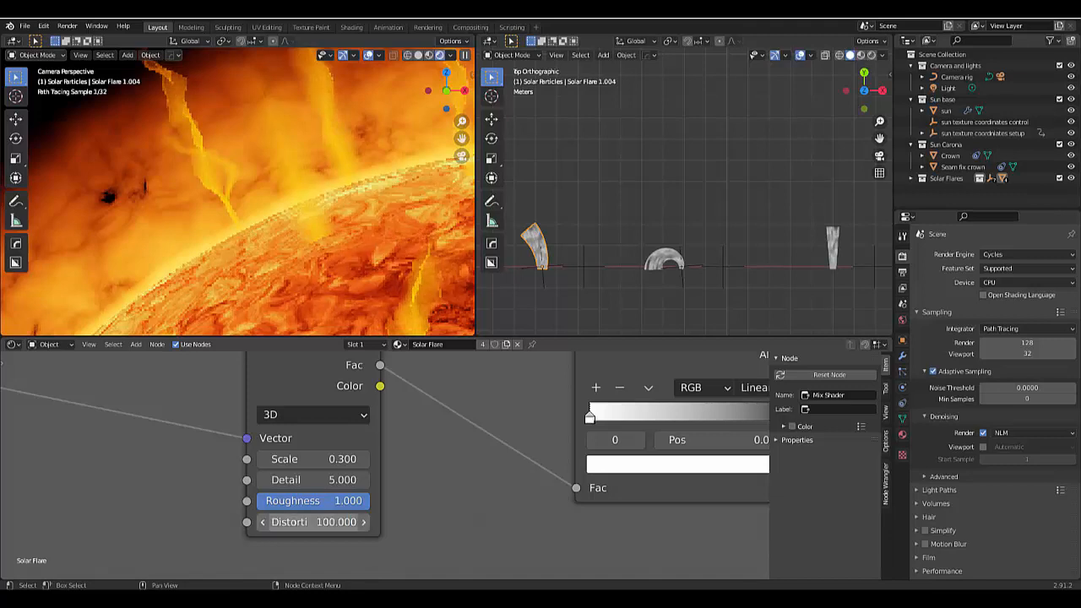
key("Return")
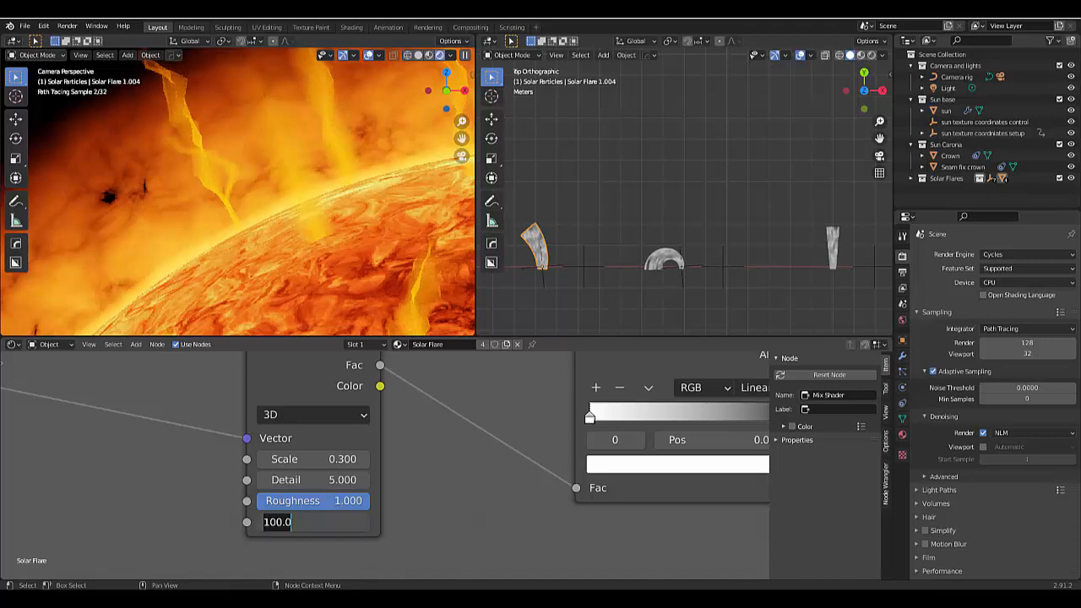
type("0")
key("Return")
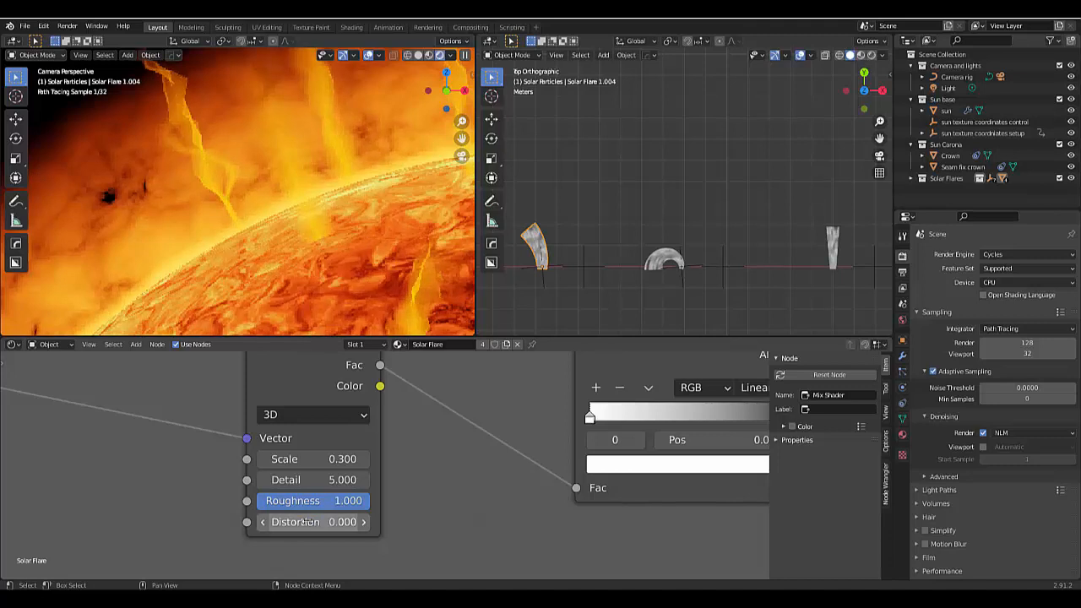
Set the Noise Texture's Distortion to 0.5 and check the flares around the whole sun
key("Return")
type("0.")
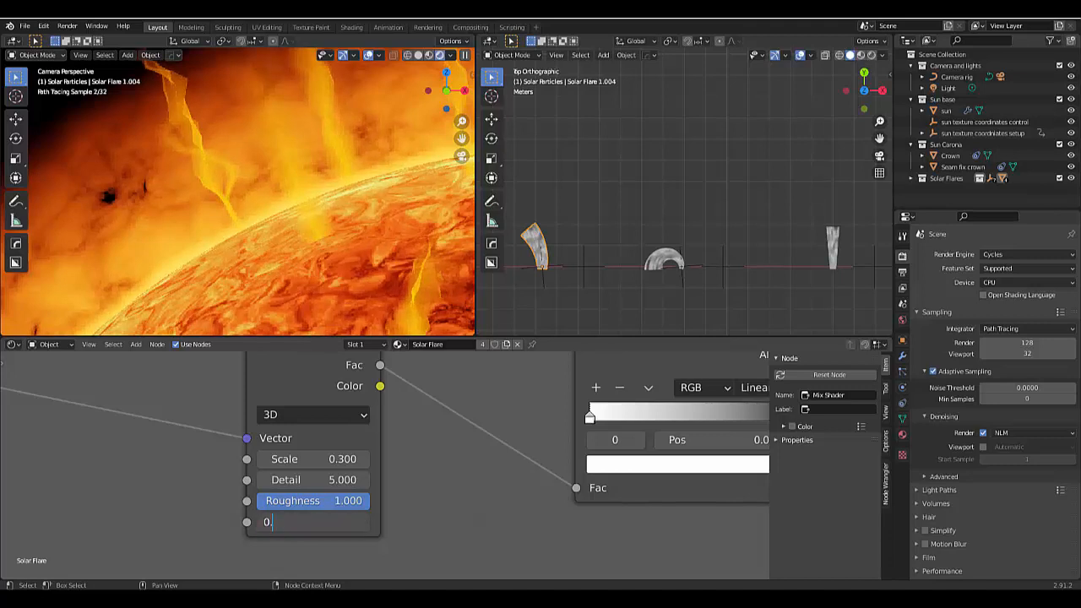
type("5")
key("Return")
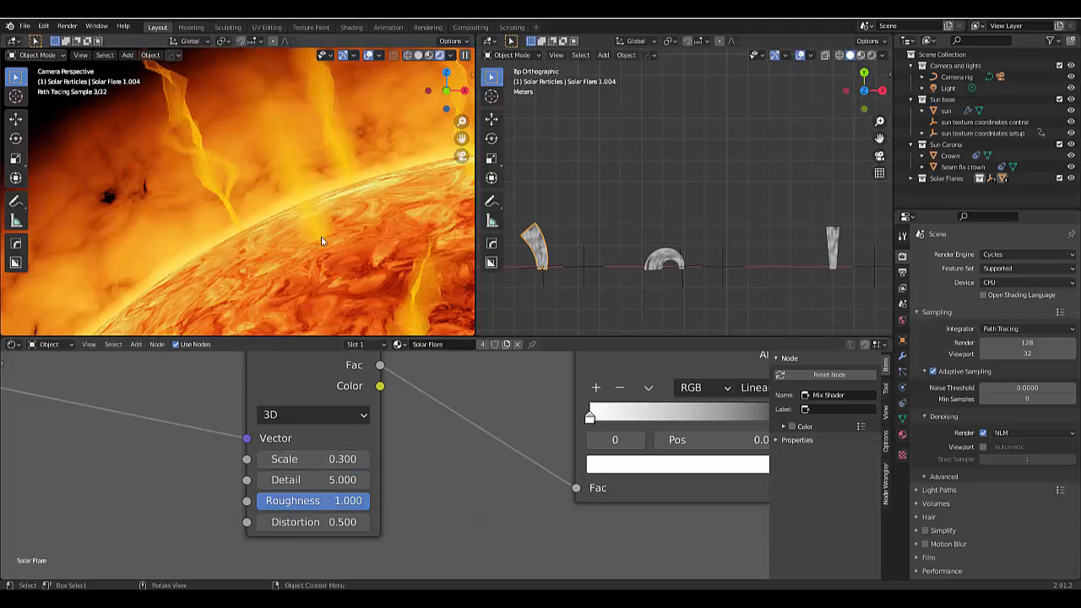
scroll(322, 233, "down", 6)
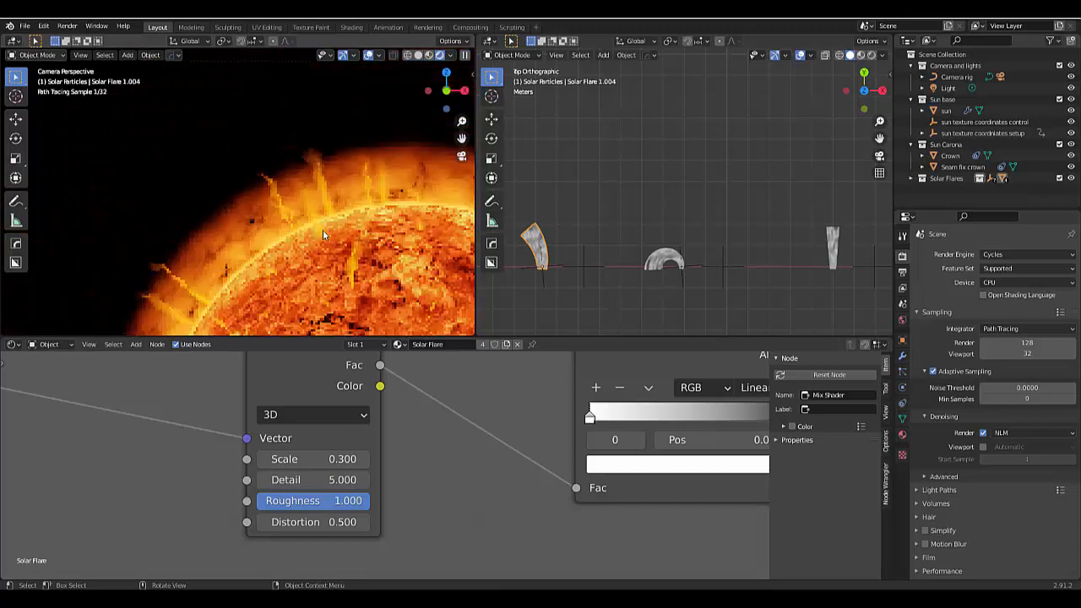
scroll(336, 205, "down", 5)
scroll(336, 219, "up", 8)
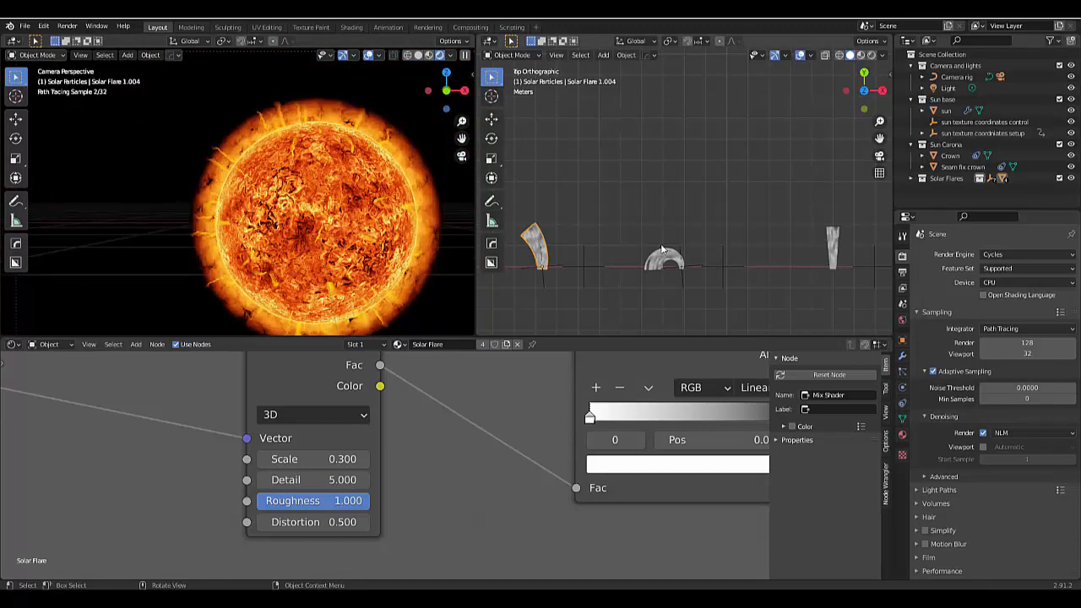
Widen the straight flare, Solar Flare 1, to about 2.74 times its size along the global X axis
left_click(827, 240)
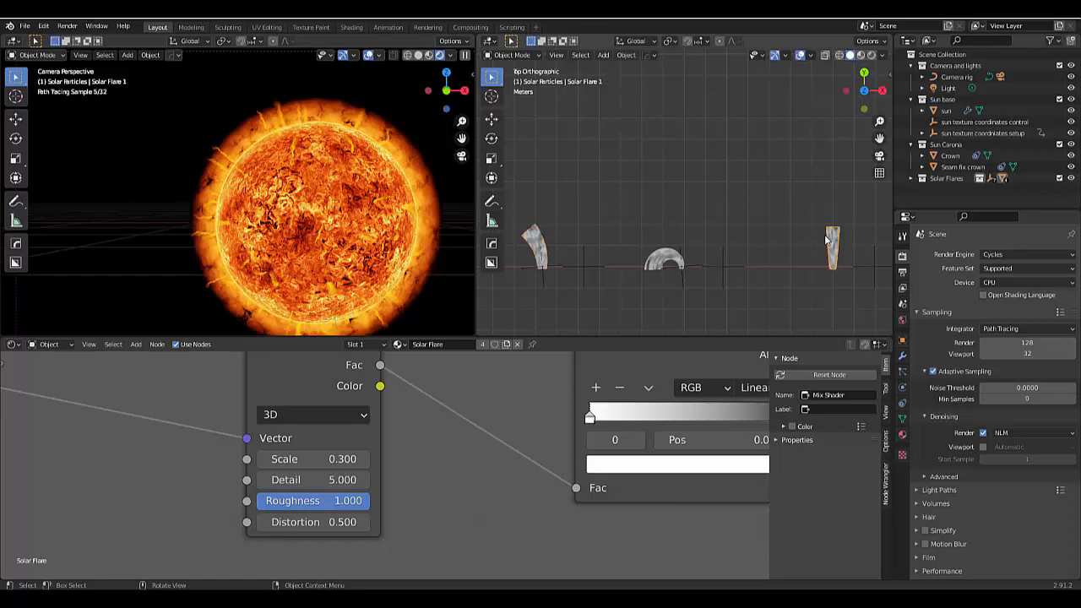
key("s")
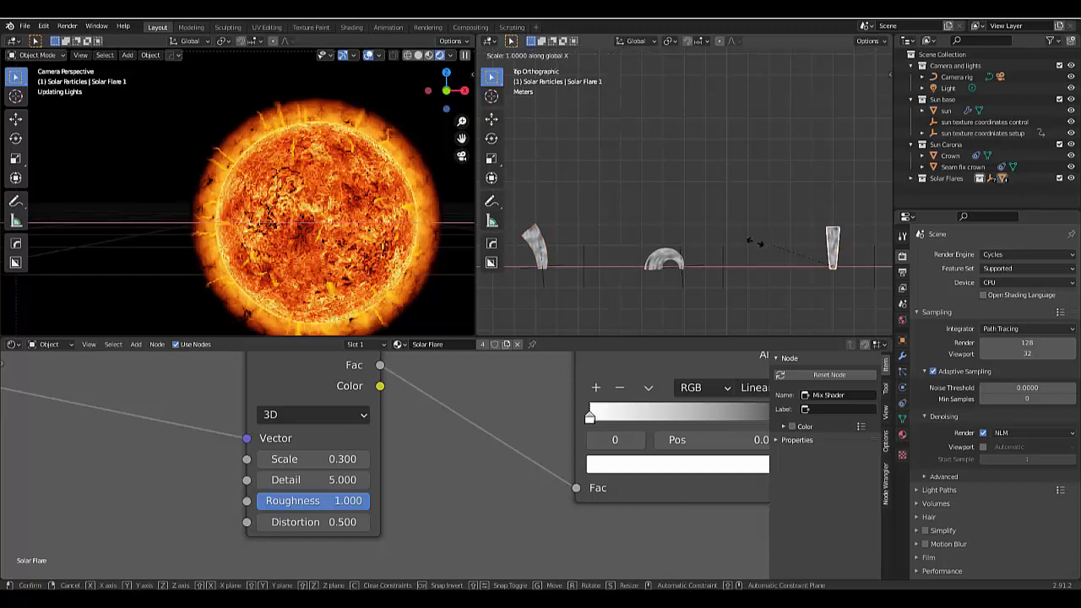
key("x")
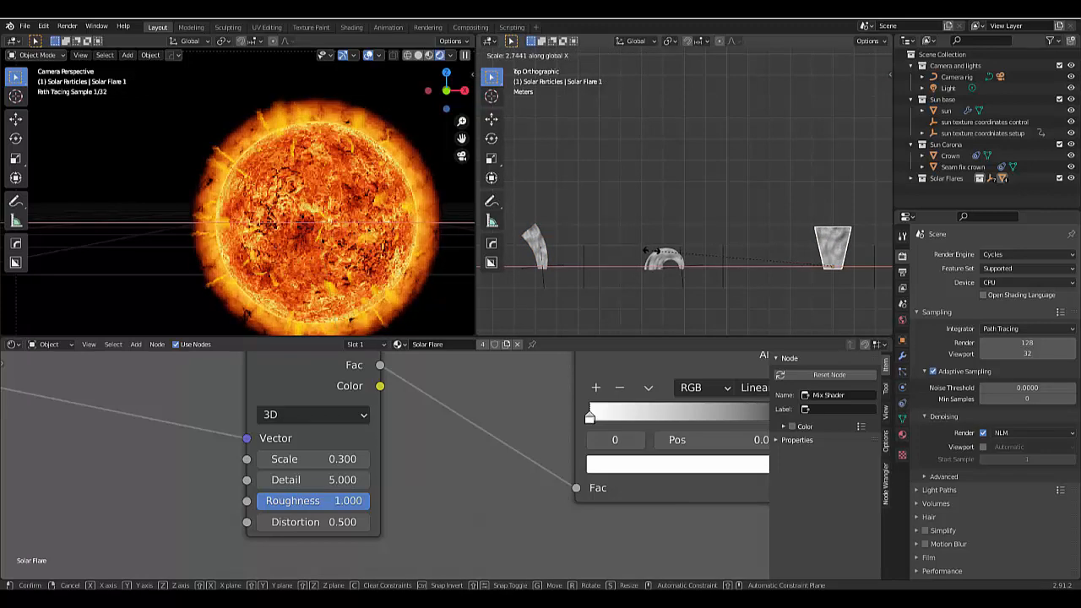
key("Return")
scroll(264, 106, "up", 6)
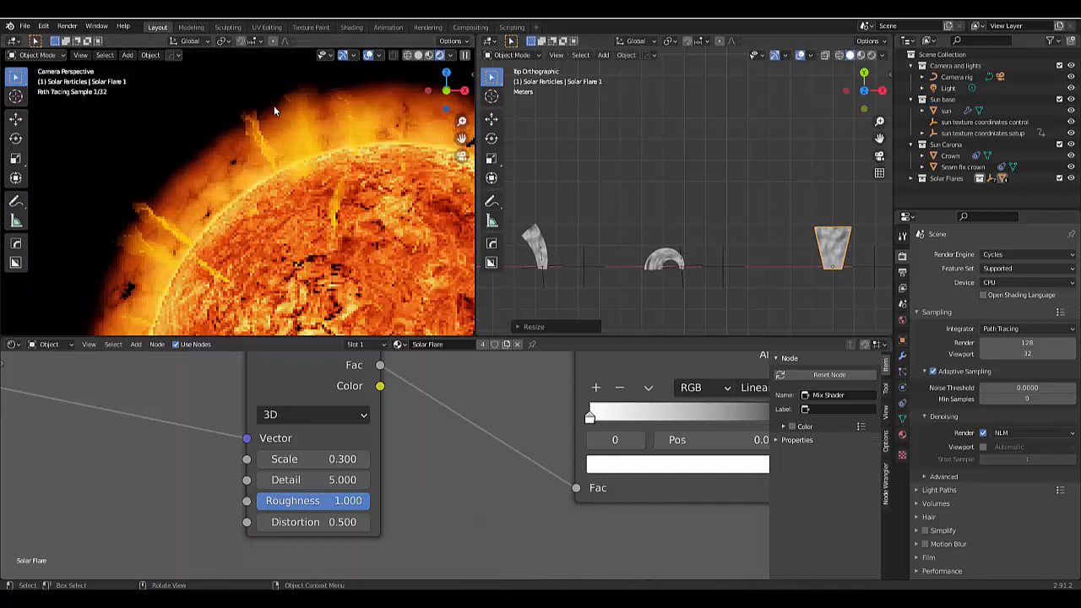
scroll(354, 126, "up", 3)
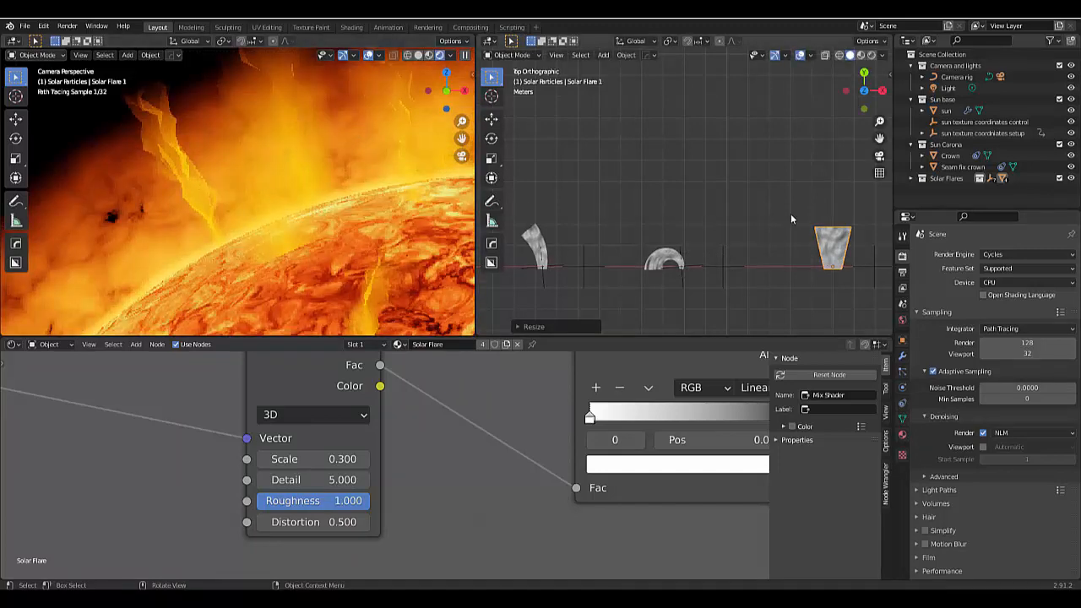
Narrow the straight flare slightly along the global X axis
key("s")
key("x")
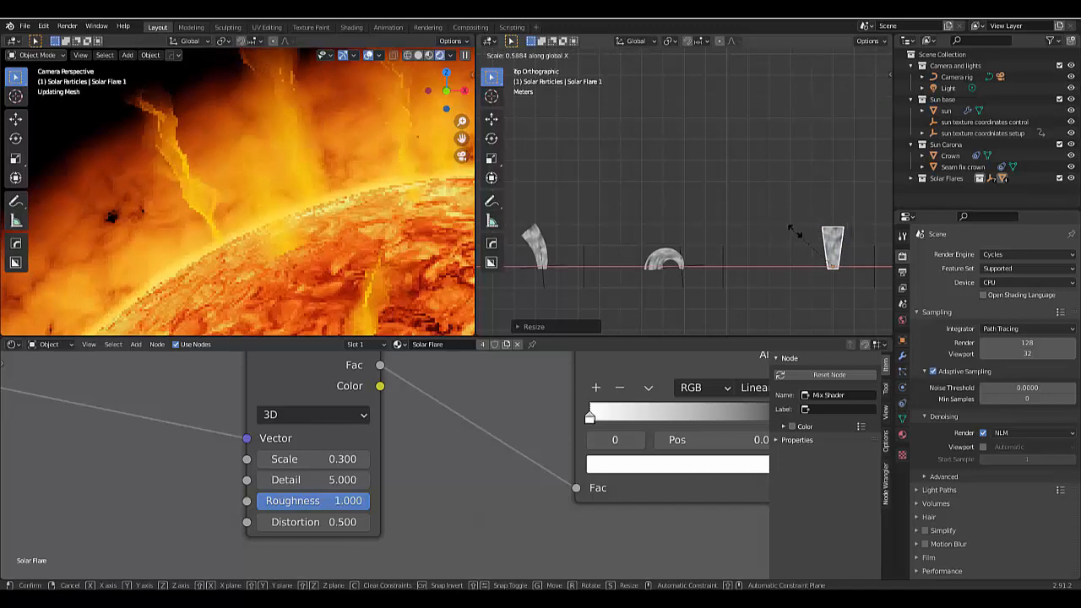
left_click(736, 244)
scroll(702, 266, "up", 3)
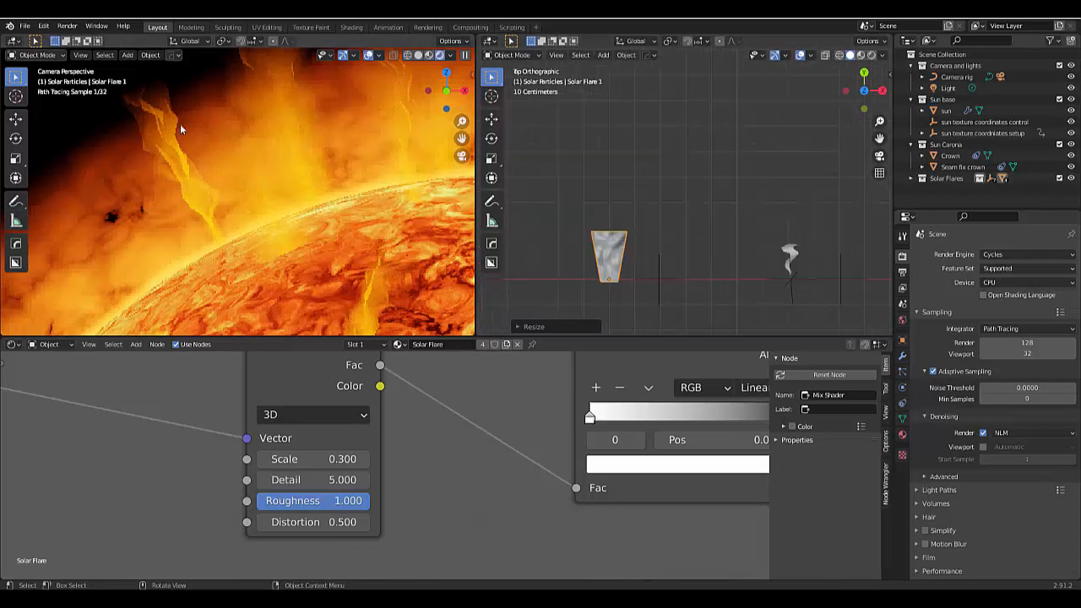
Widen the twisted flare, Solar Flare 1.006, along the global X axis
left_click(790, 252)
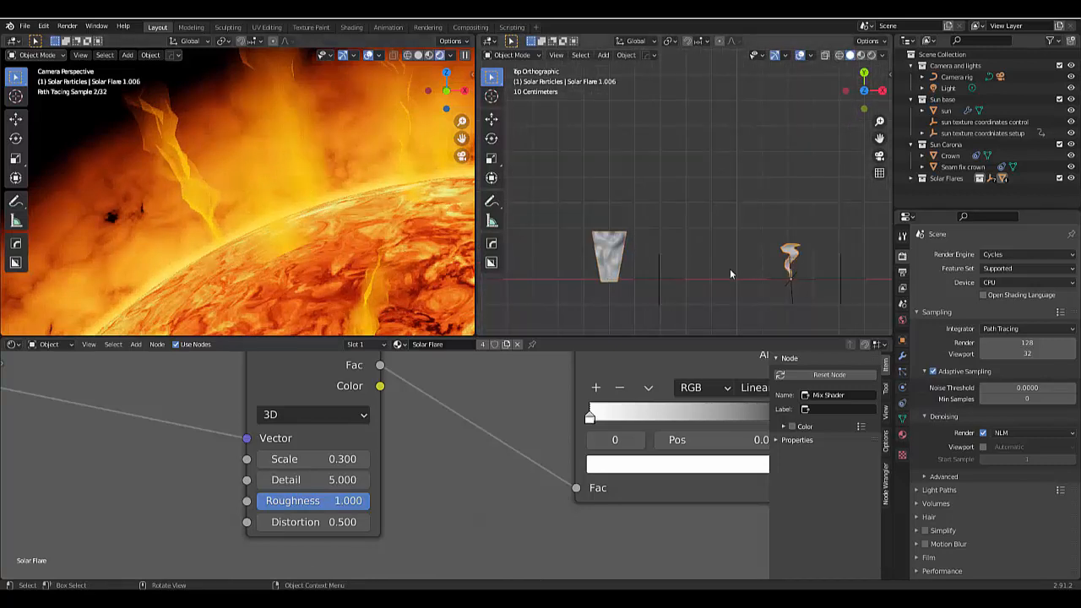
key("s")
key("x")
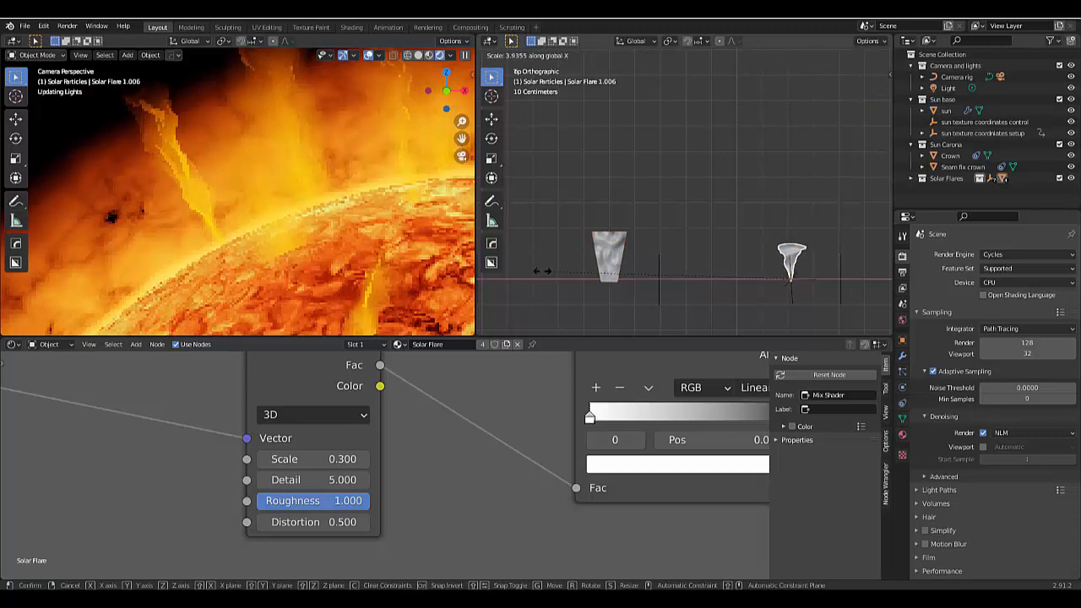
left_click(683, 285)
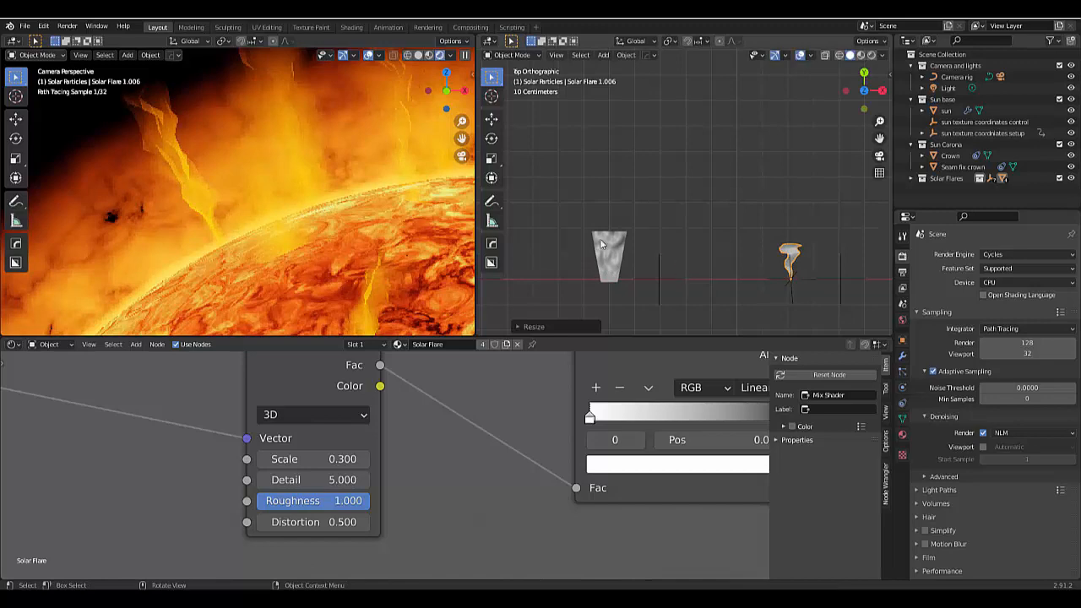
Compare the source flares and examine how the widened flares look around the sun's edge
scroll(604, 268, "down", 3)
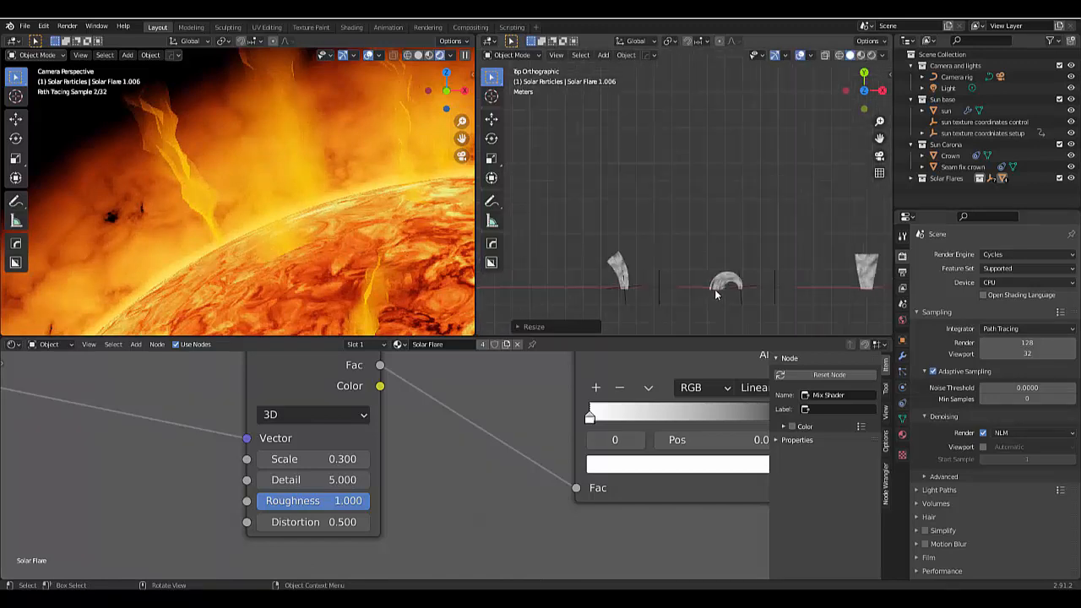
scroll(228, 241, "down", 4)
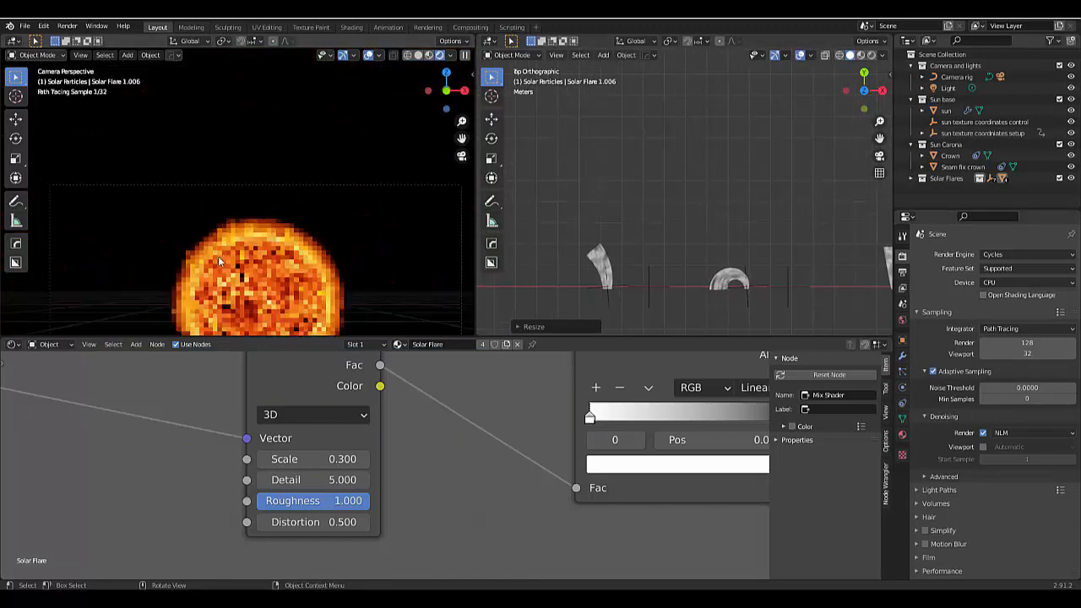
scroll(189, 299, "up", 2)
scroll(189, 299, "up", 3)
scroll(205, 230, "down", 3)
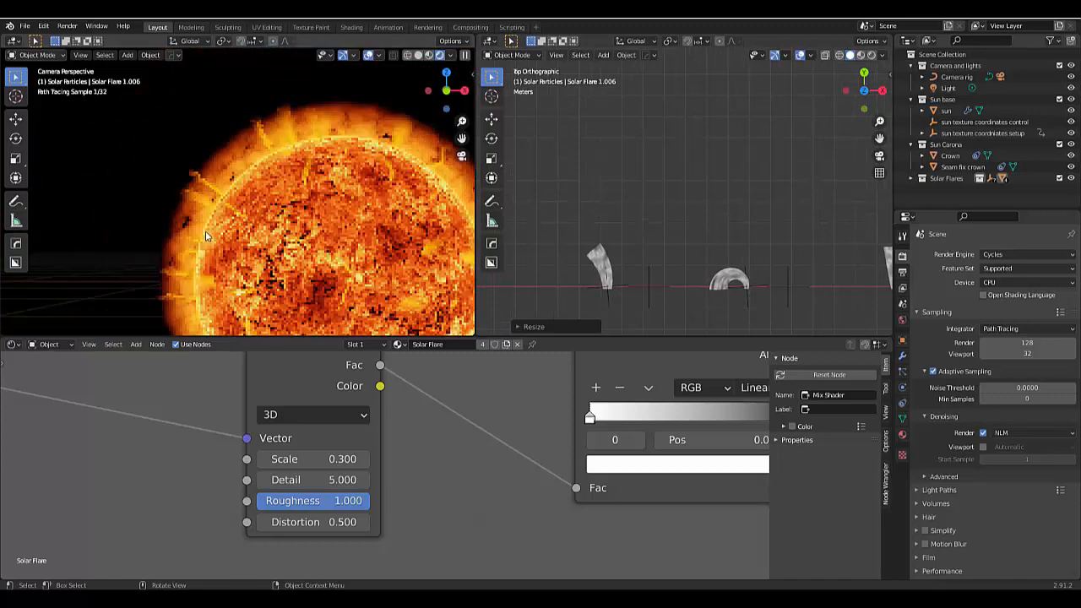
scroll(172, 299, "up", 2)
scroll(232, 207, "up", 2)
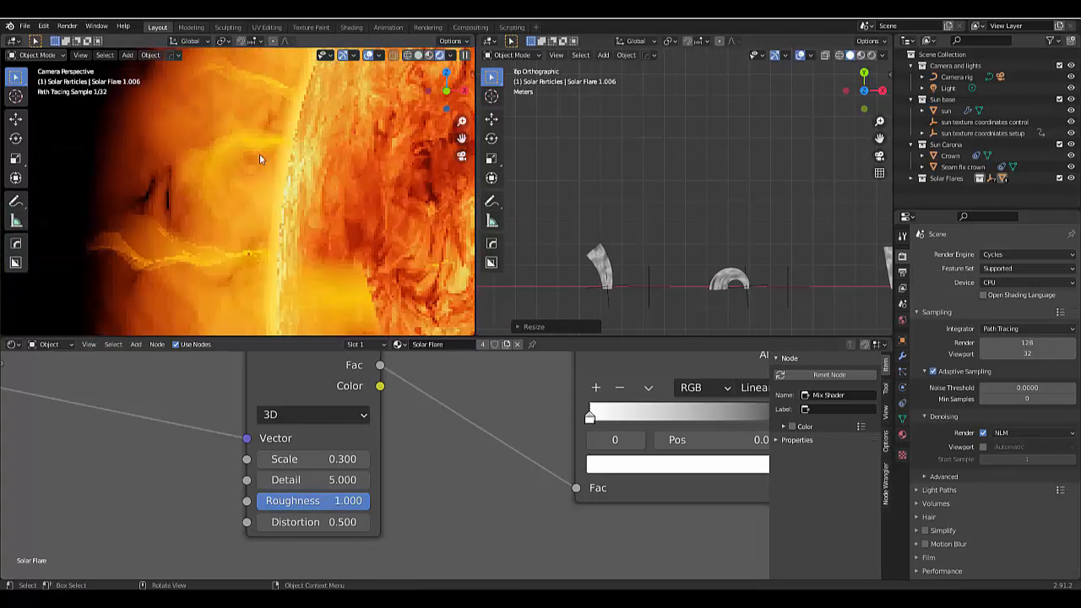
scroll(259, 152, "up", 2)
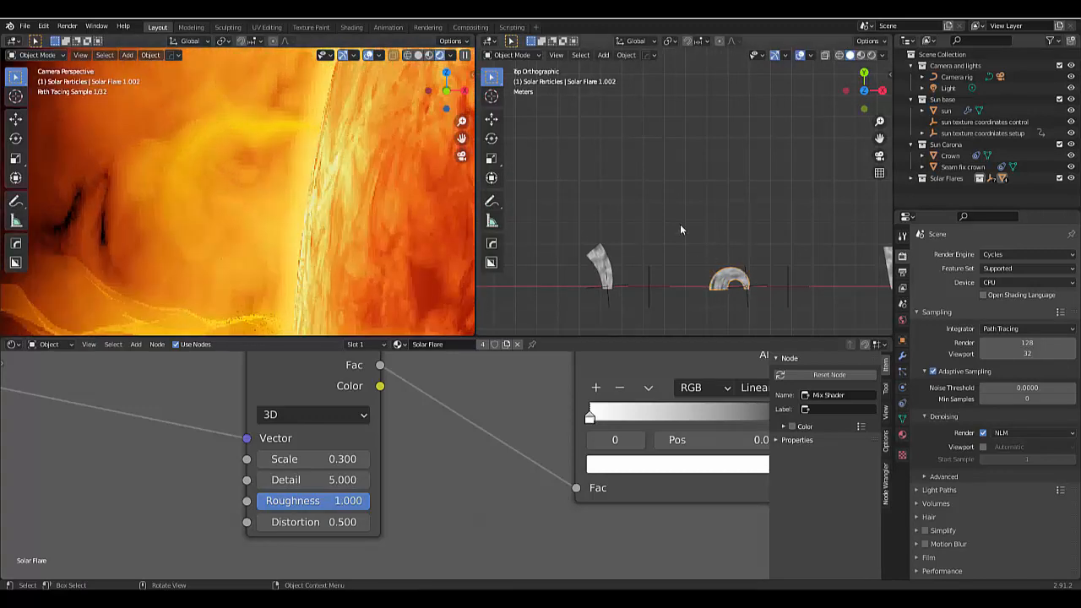
Rescale the arched flare, Solar Flare 1.002, along the global X axis and review the flares around the sun
key("s")
key("x")
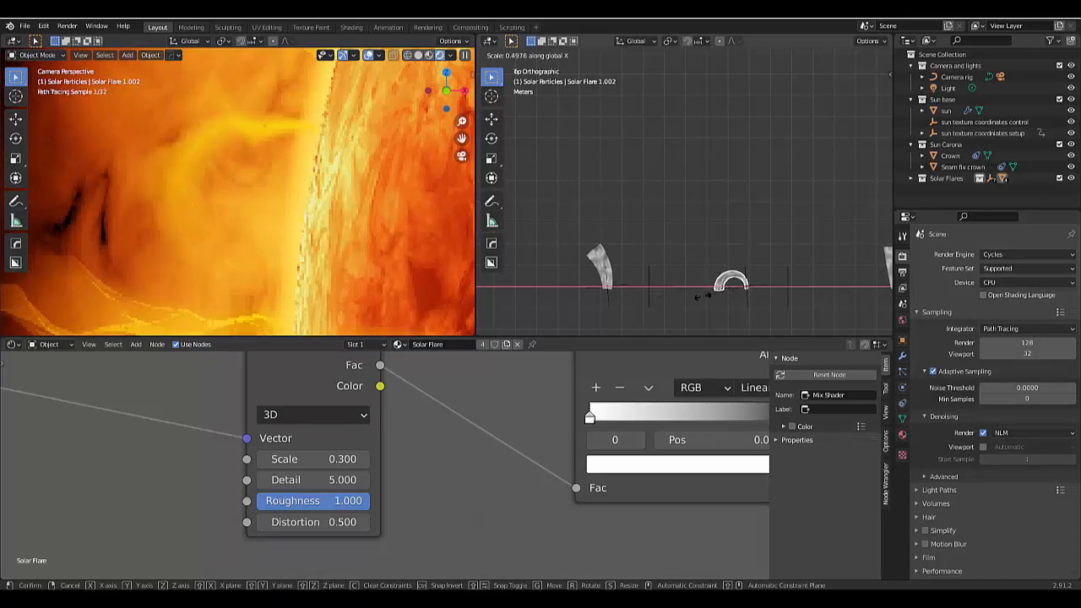
left_click(700, 293)
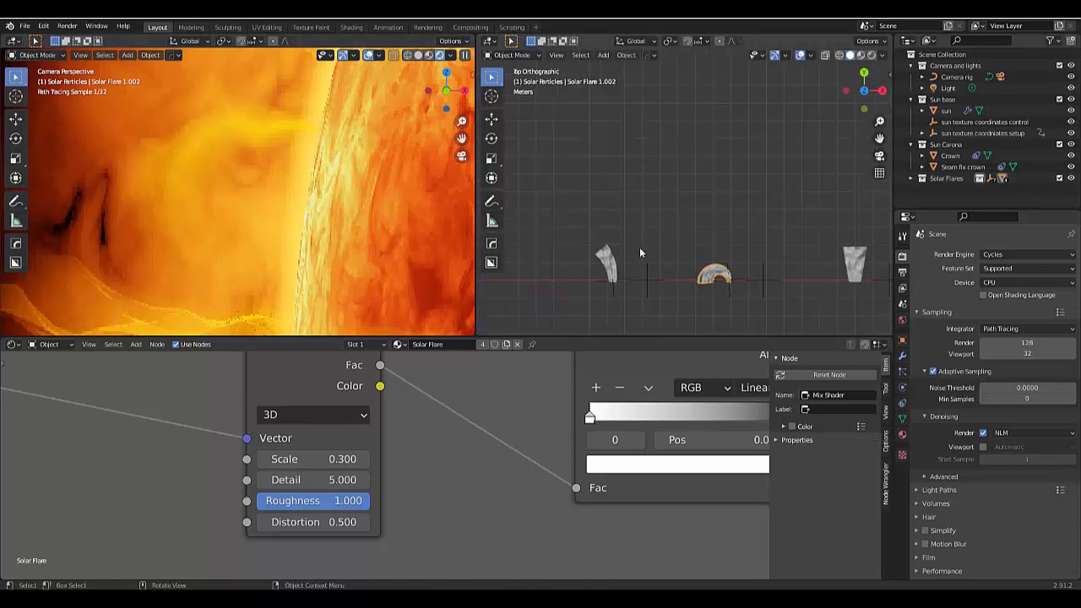
scroll(639, 247, "down", 4)
scroll(252, 244, "down", 3)
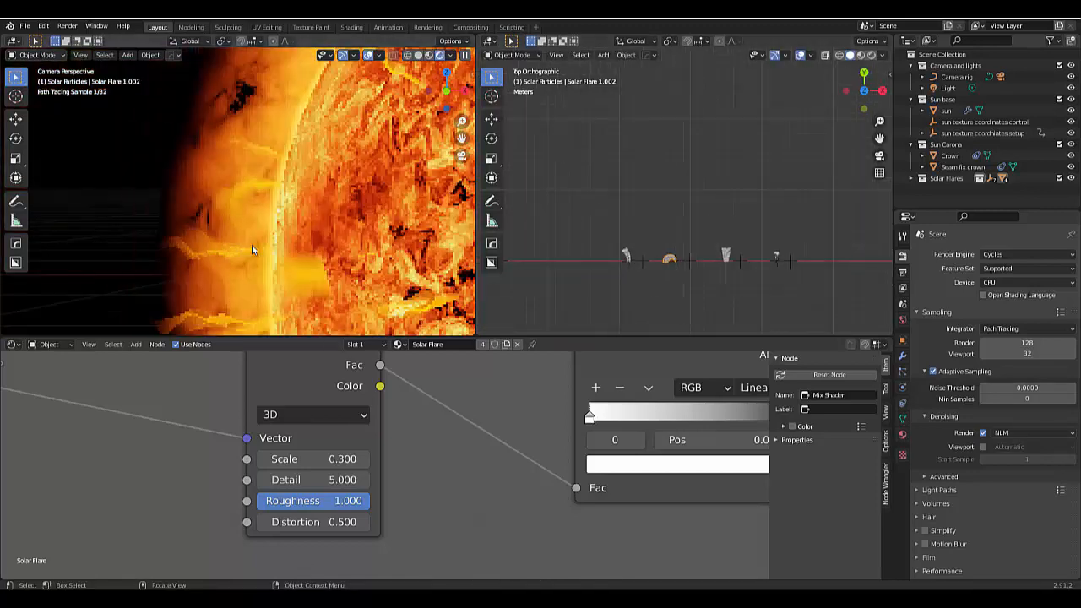
scroll(251, 244, "down", 2)
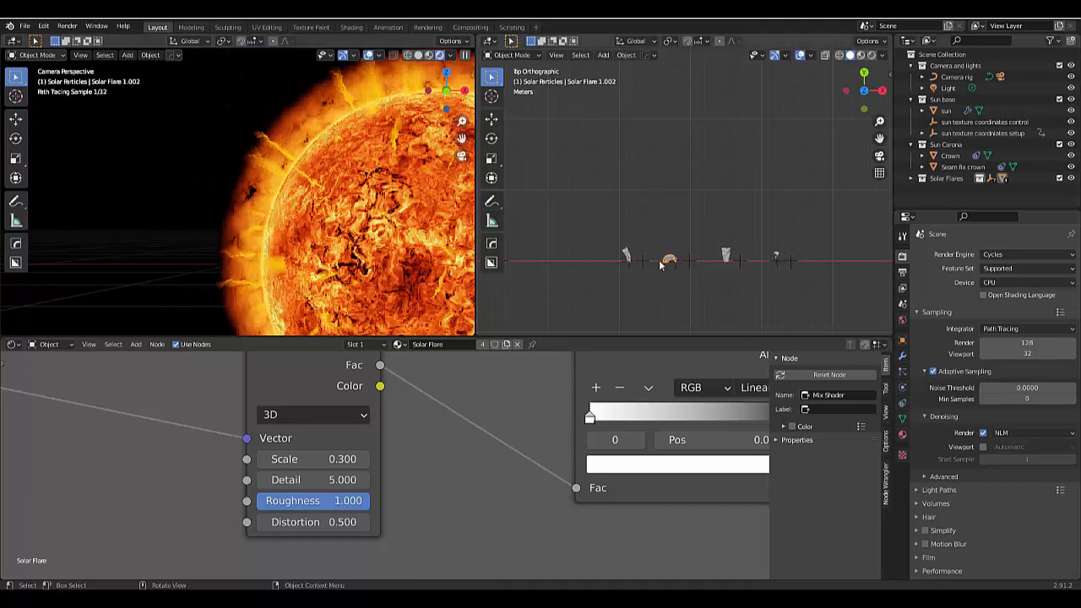
scroll(661, 264, "up", 3)
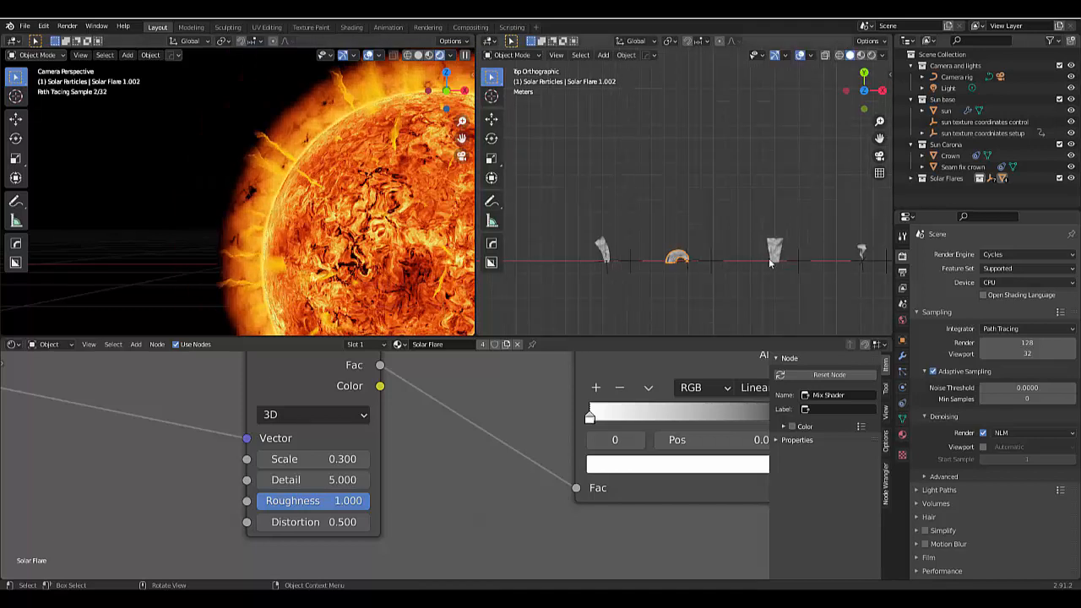
Select the twisted flare and expand the Solar Flares and Solar Particles collections to identify which object it is
left_click(862, 251)
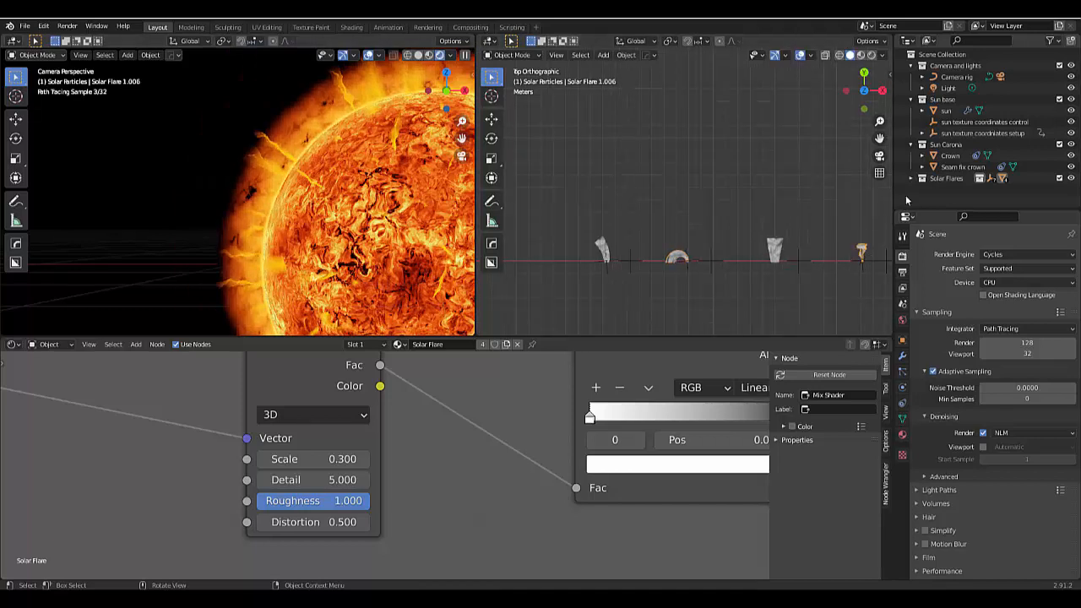
left_click(911, 179)
scroll(1024, 127, "down", 3)
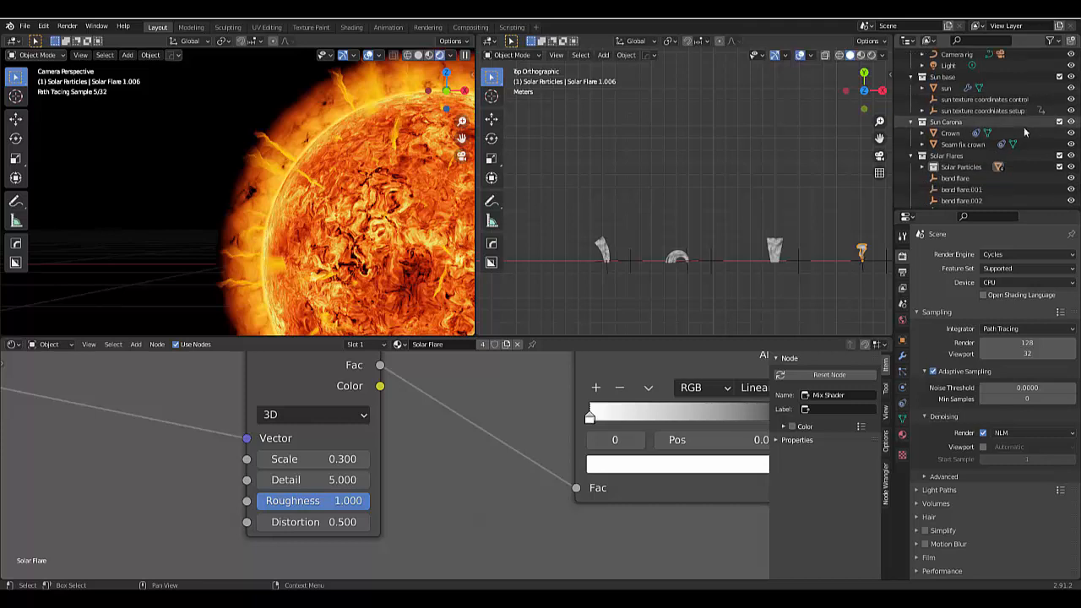
scroll(1023, 127, "up", 3)
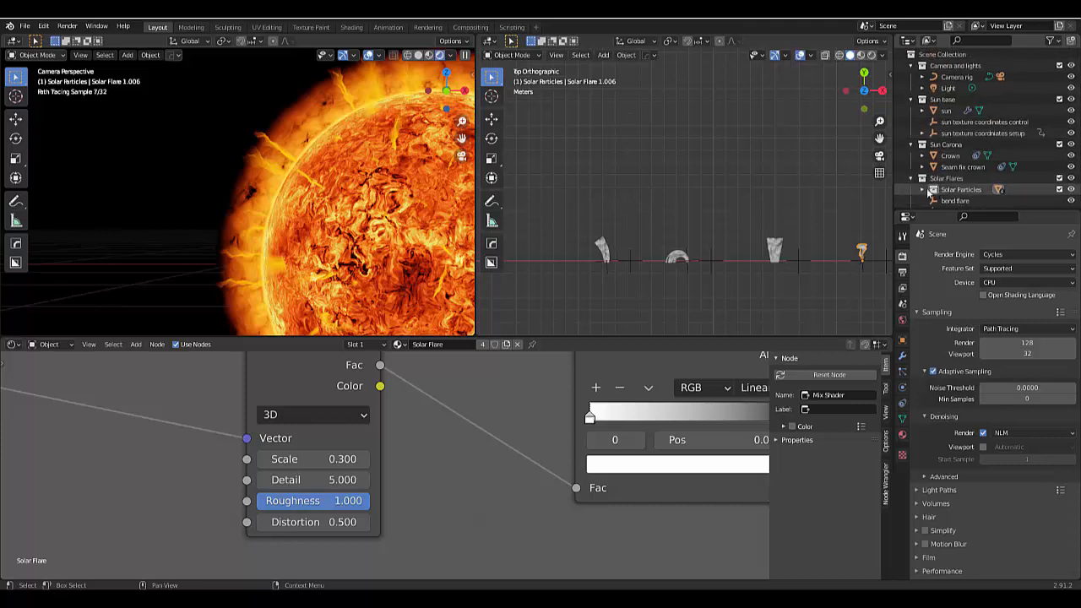
left_click(923, 190)
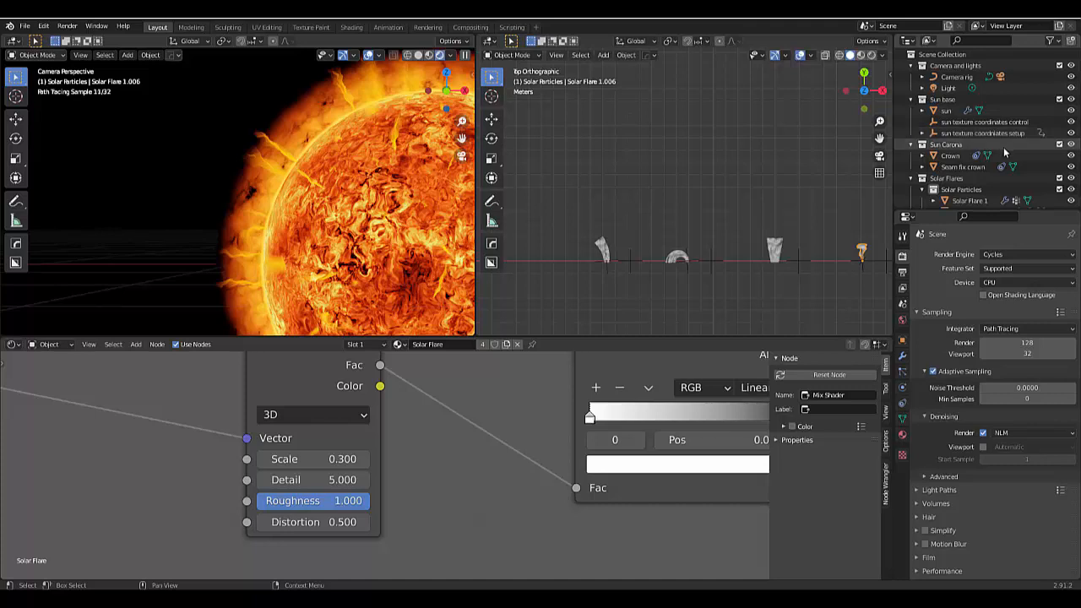
scroll(1005, 152, "down", 3)
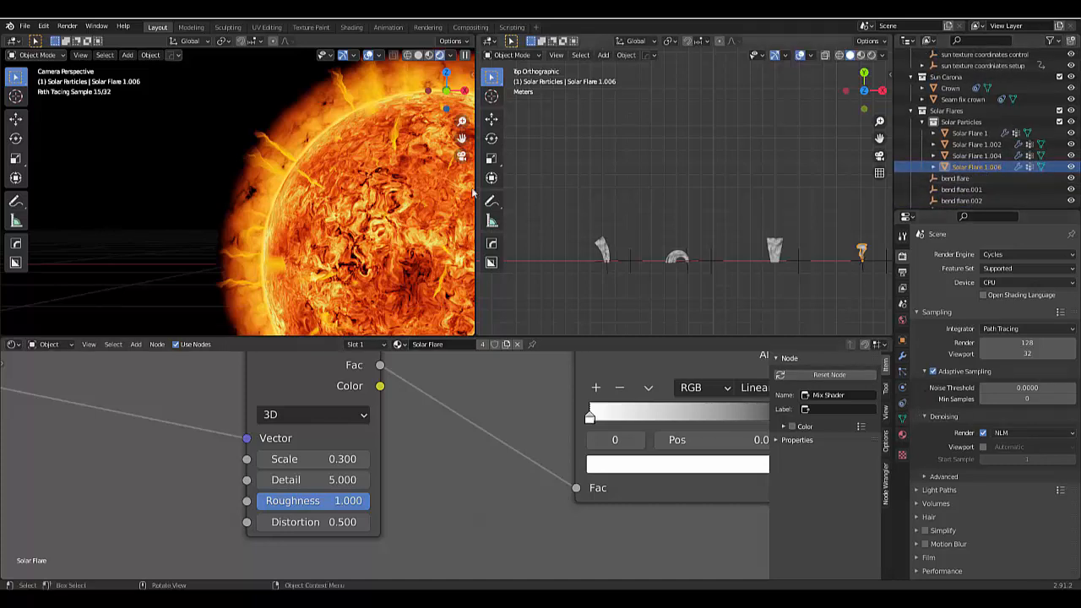
Set the instance count of Solar Flare 1 to 4 in the sun's particle system
left_click(347, 186)
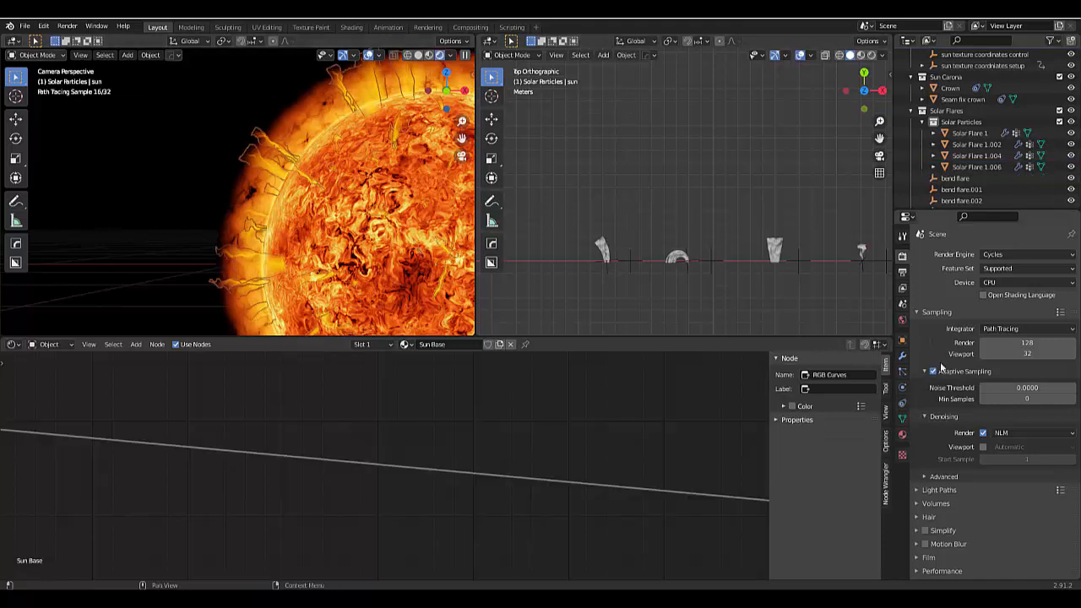
left_click(902, 419)
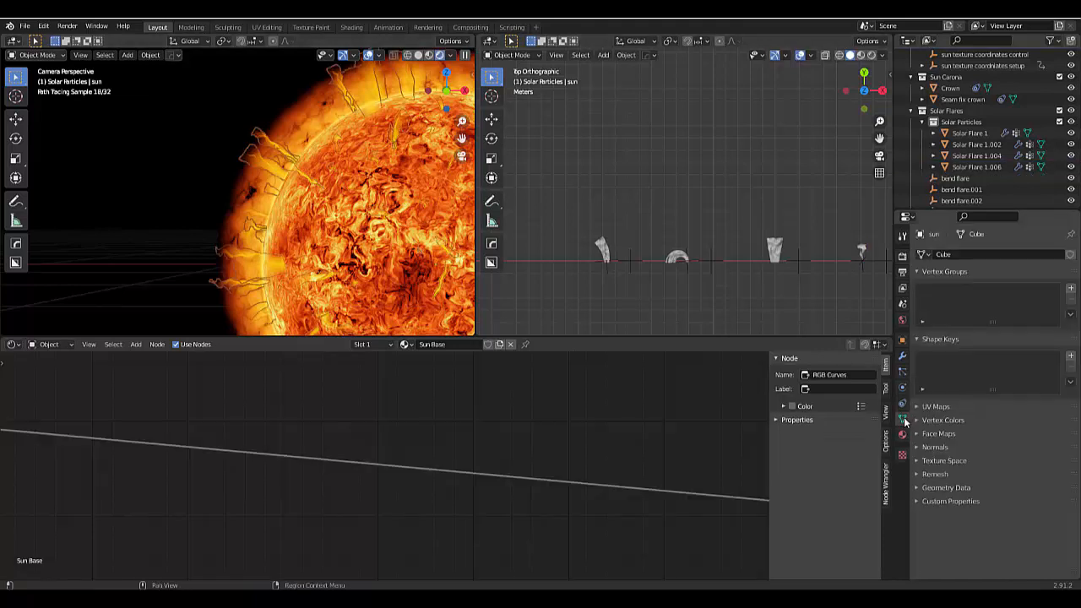
left_click(903, 371)
scroll(968, 402, "down", 10)
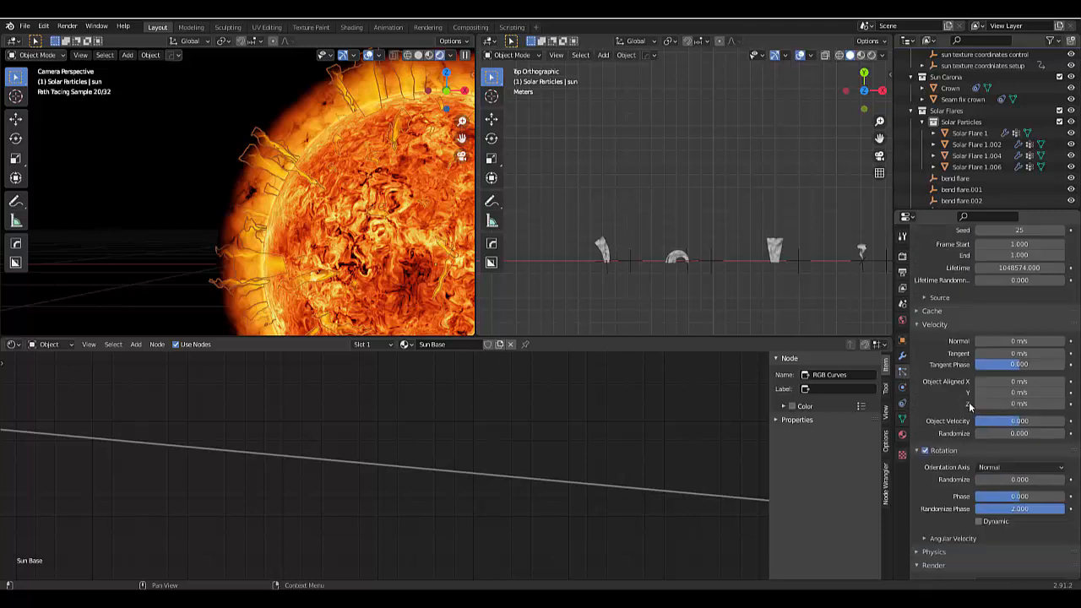
scroll(969, 402, "down", 5)
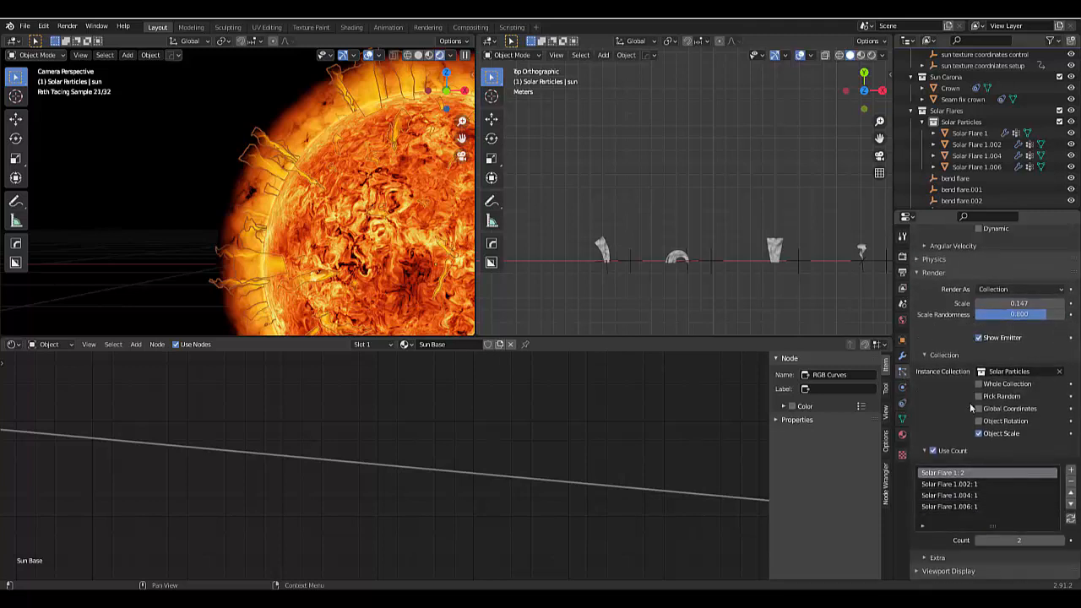
left_click(971, 484)
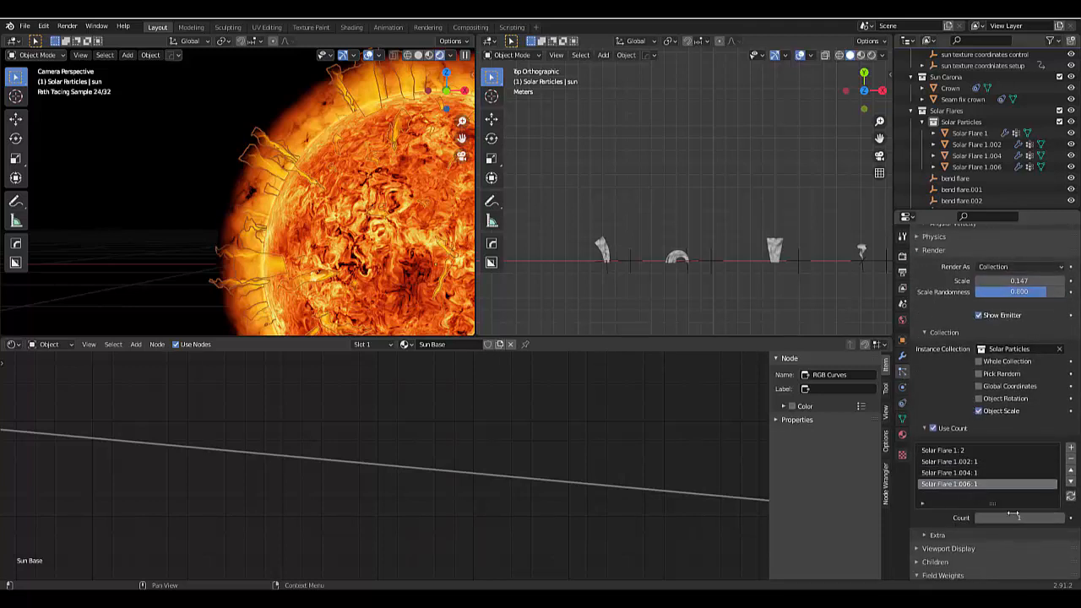
left_click(970, 462)
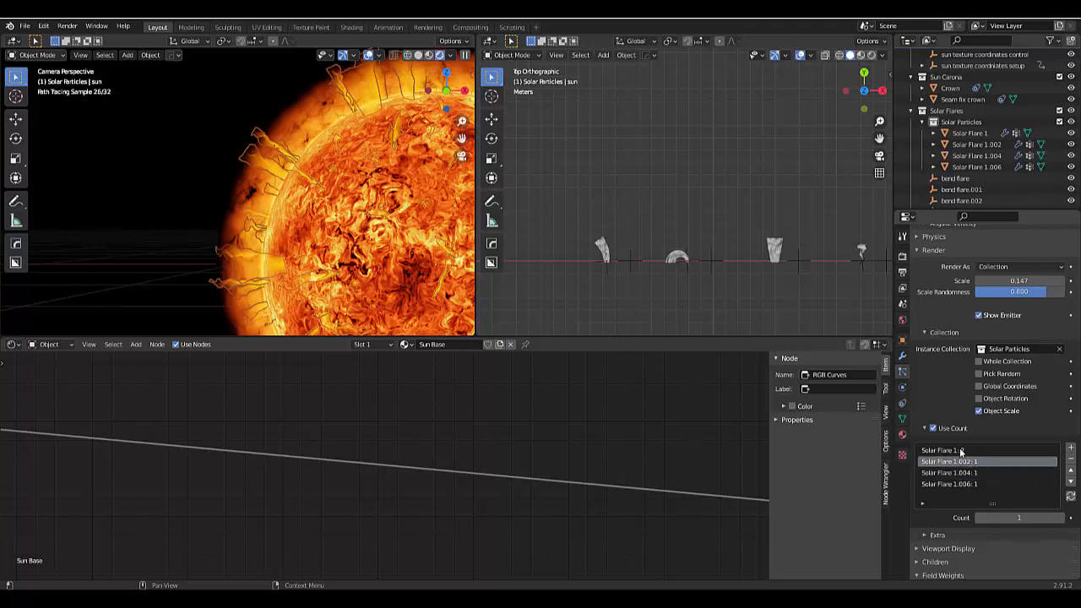
left_click(961, 451)
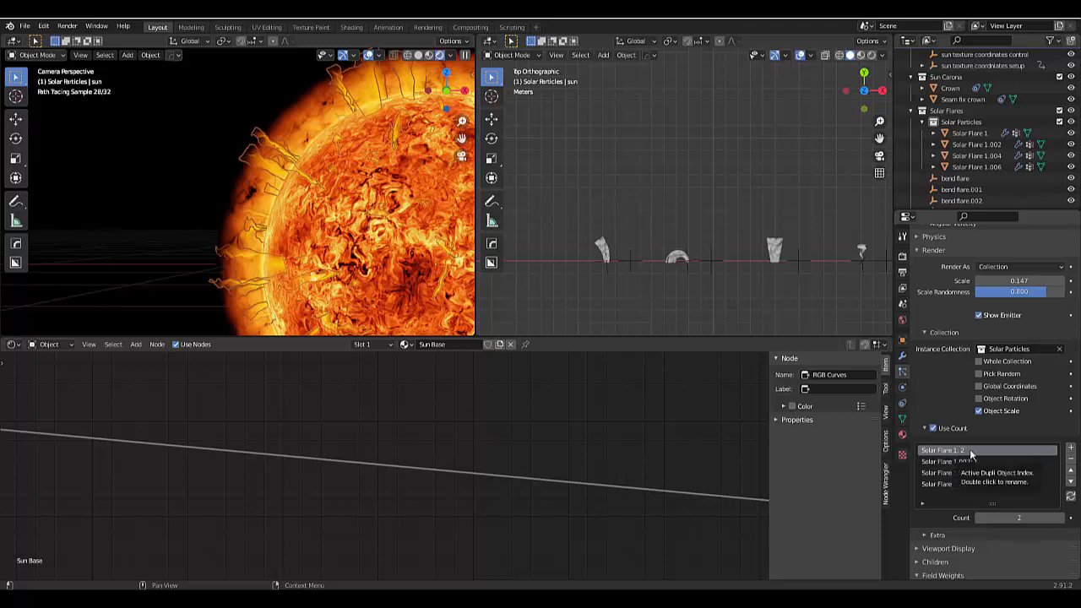
left_click(1005, 516)
type("4")
key("Return")
Set the instance counts of Solar Flare 1.002 and Solar Flare 1.004 to 2 each
left_click(956, 462)
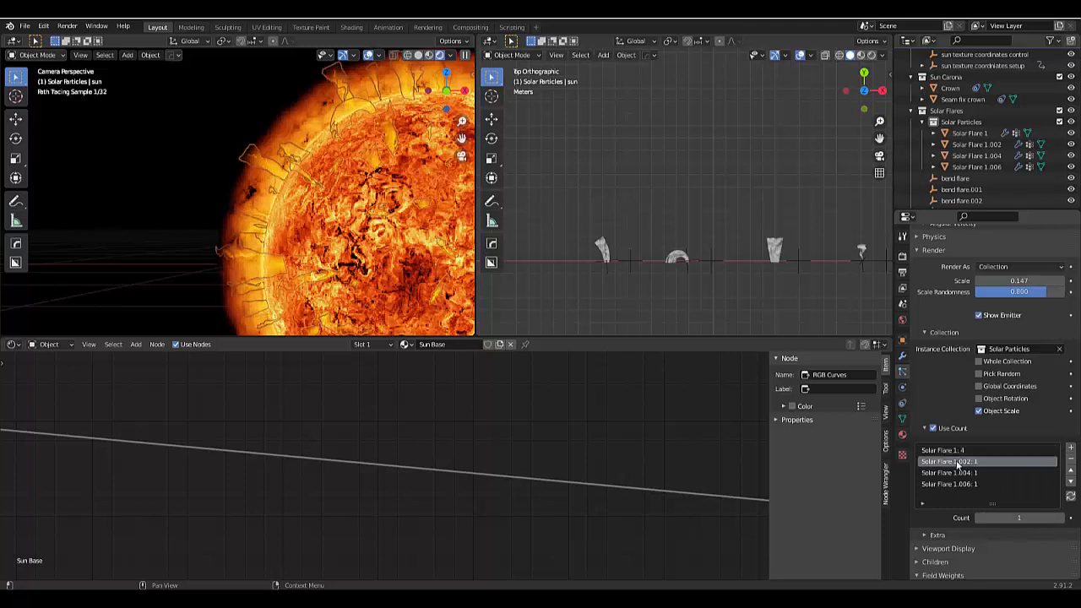
left_click(1025, 518)
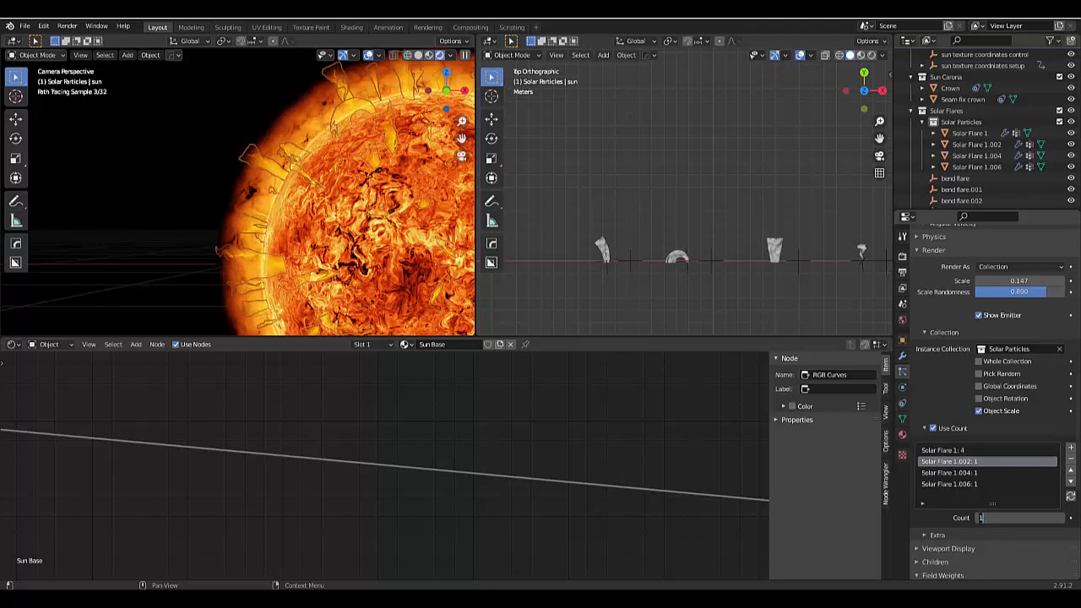
type("2")
key("Return")
left_click(979, 473)
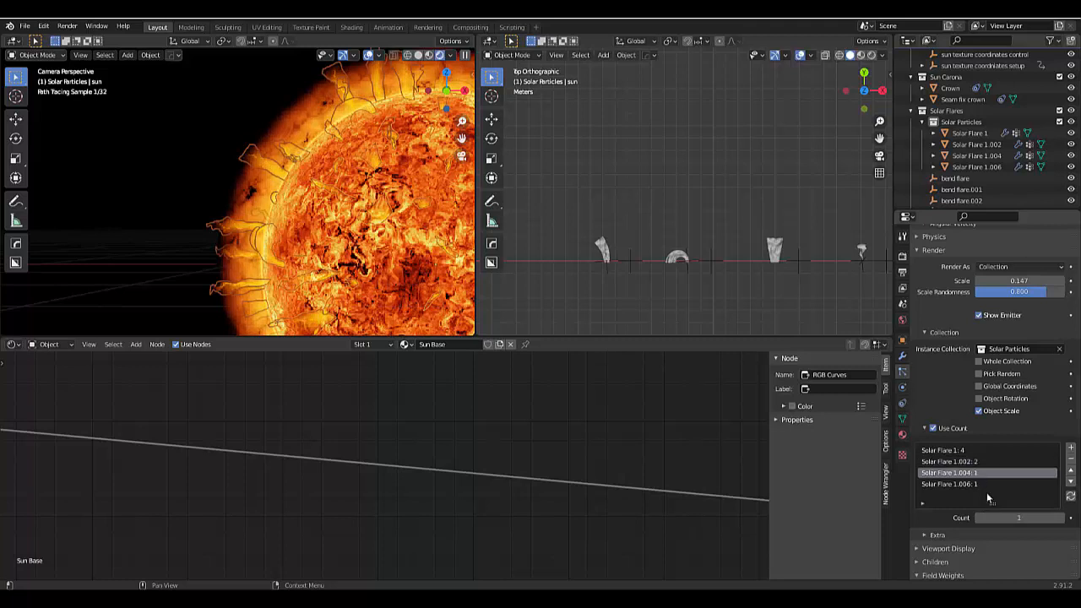
left_click(998, 517)
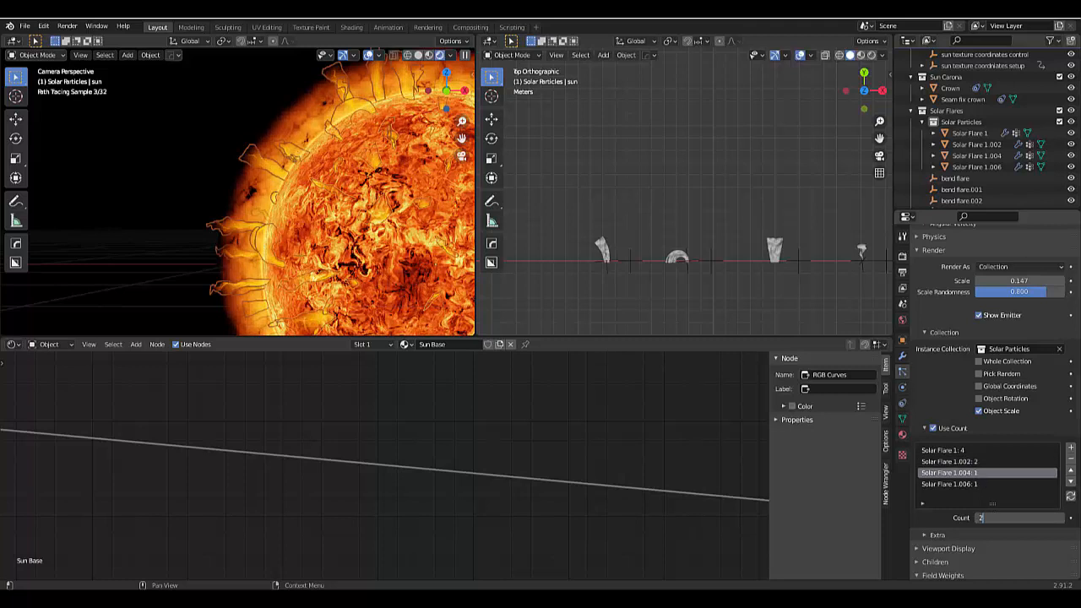
type("2")
key("Return")
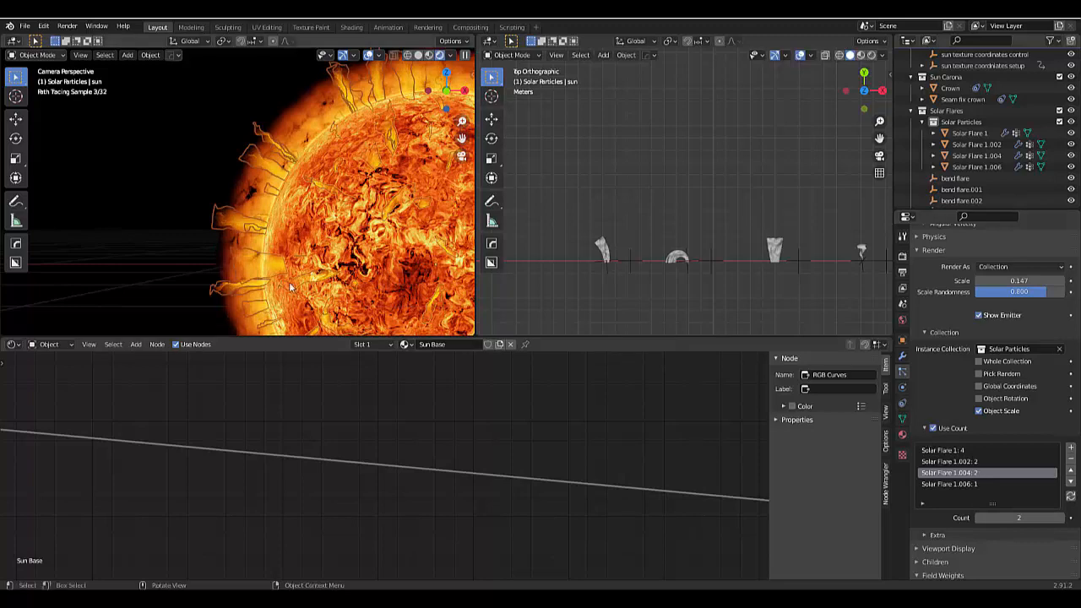
Inspect the flare distribution around the sun and set the particle system's emission number to 200
scroll(216, 204, "down", 3)
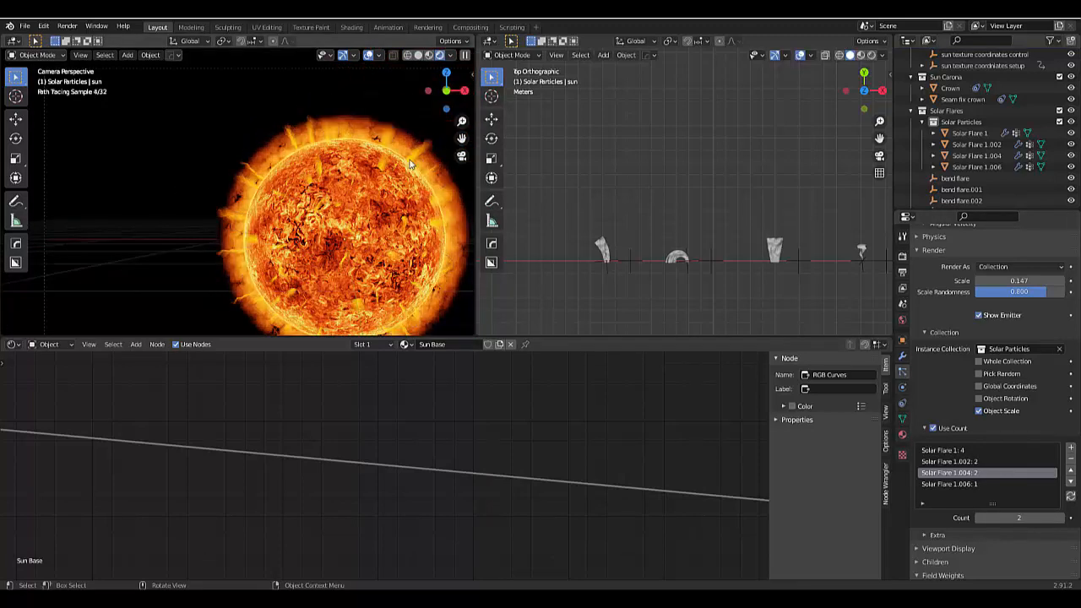
scroll(260, 216, "up", 3)
scroll(288, 197, "down", 4)
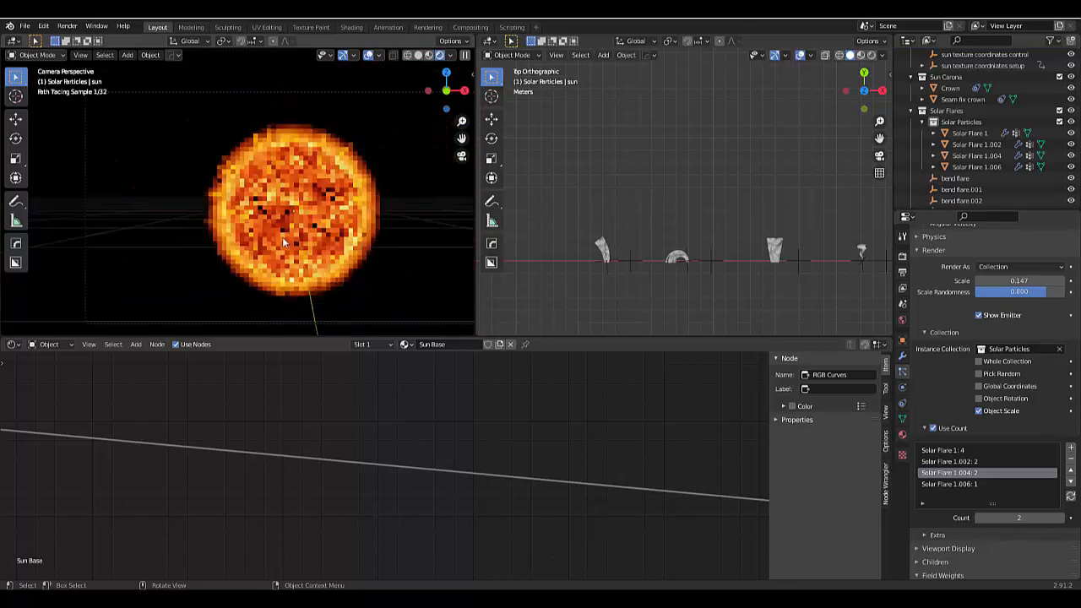
scroll(291, 291, "up", 5)
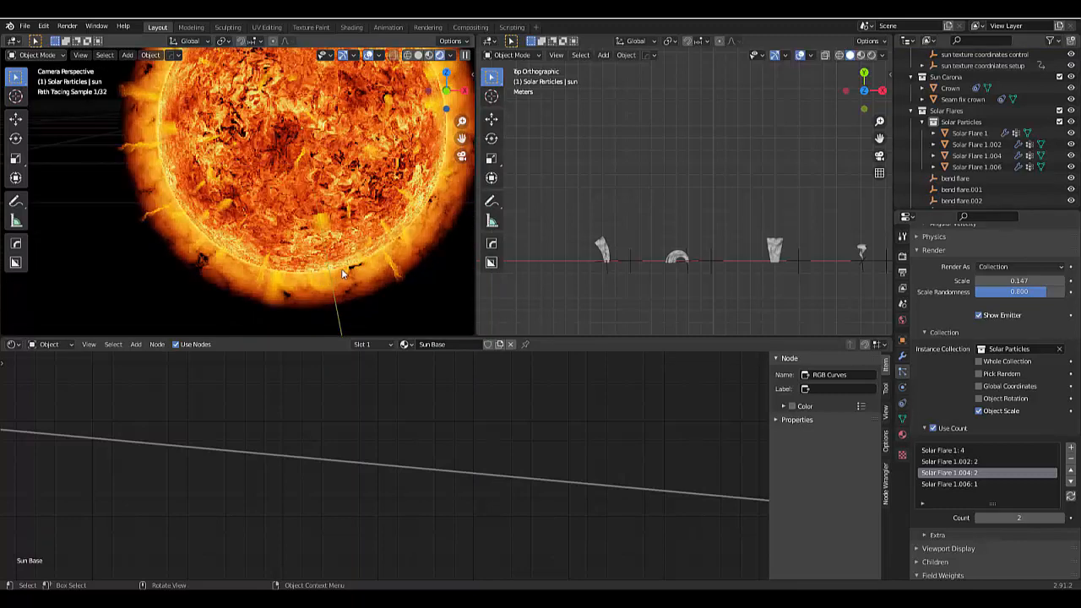
scroll(341, 253, "down", 3)
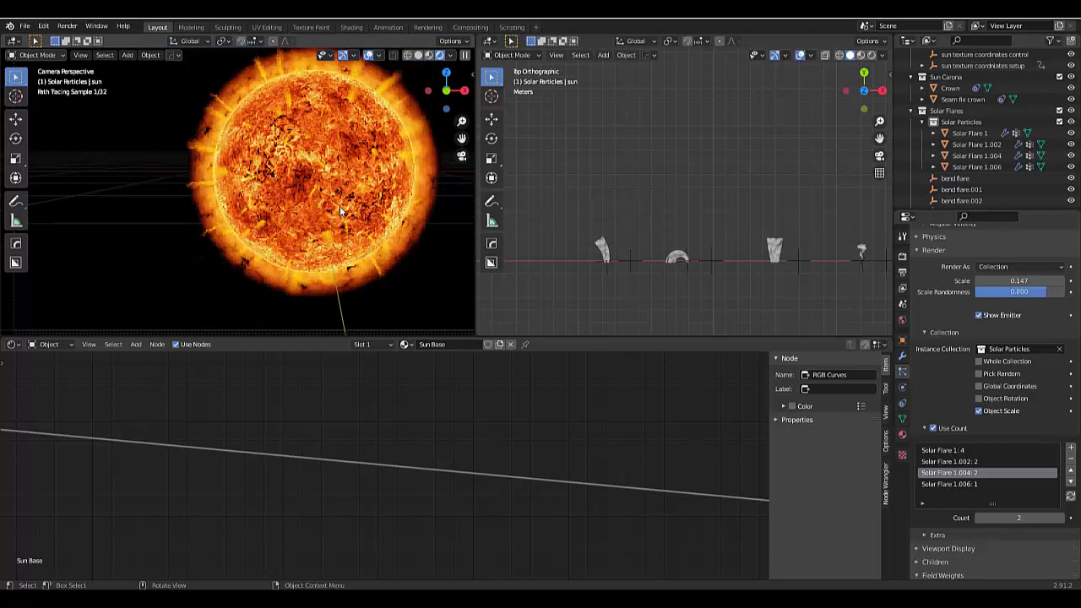
scroll(339, 206, "up", 4)
scroll(1028, 258, "up", 10)
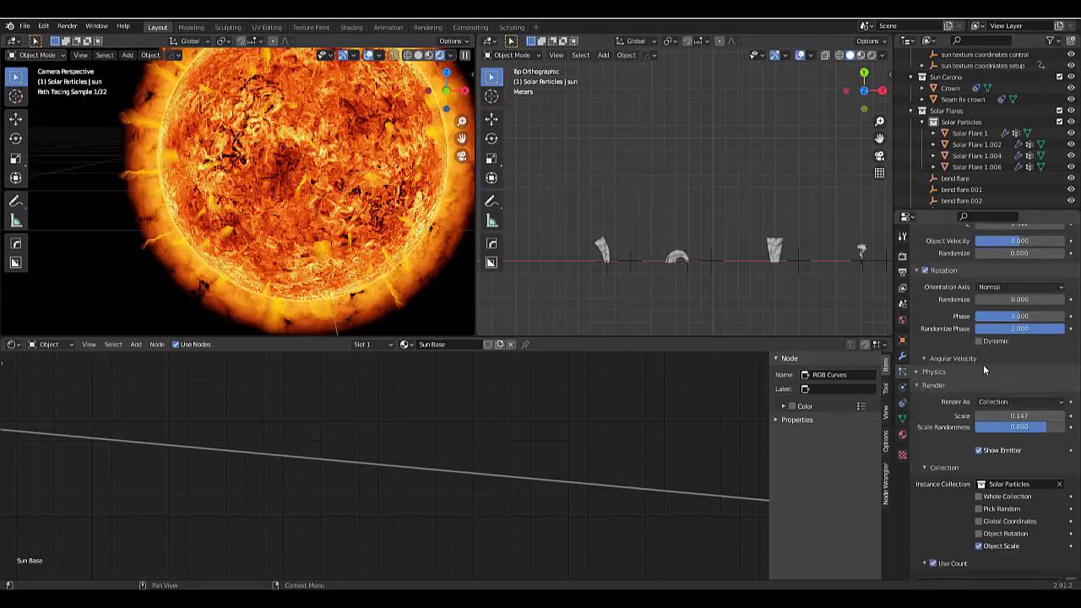
left_click(1023, 330)
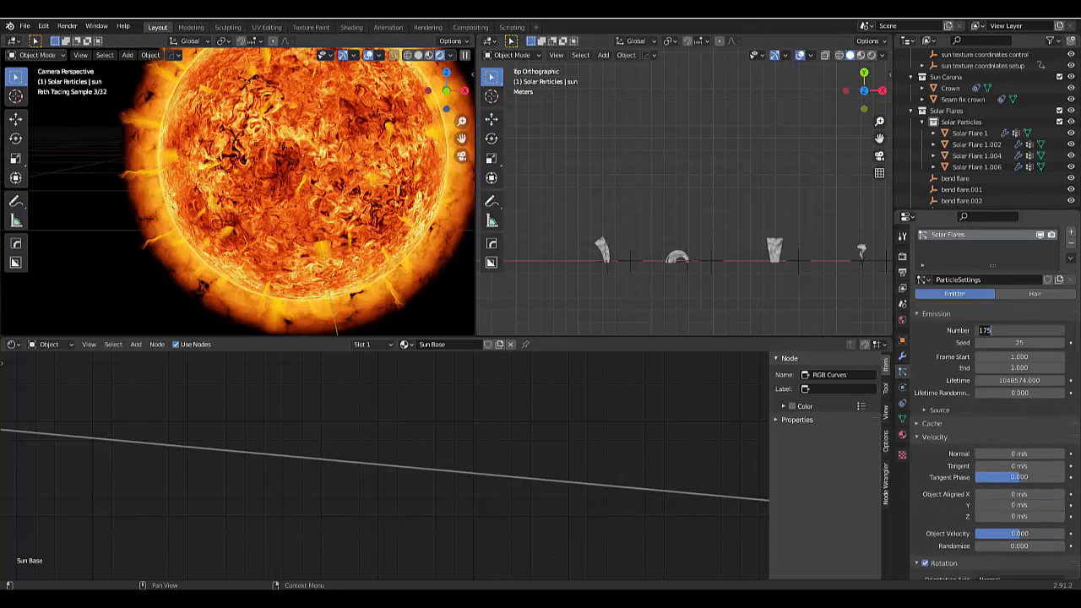
type("200")
key("Return")
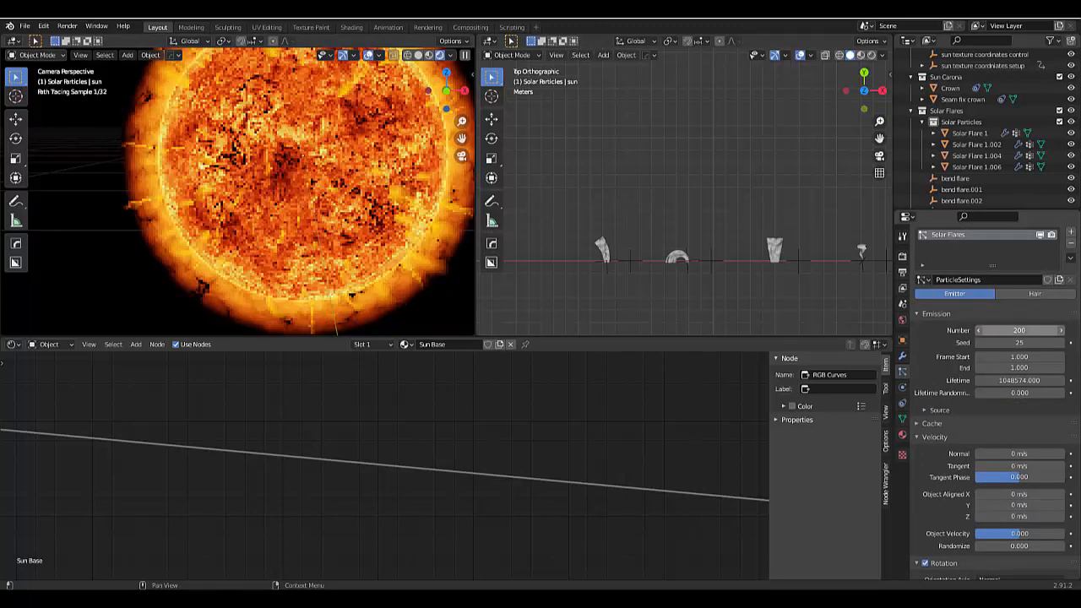
Try an emission seed of 20 for the flare particles, and set the seed back to 25
scroll(299, 206, "down", 3)
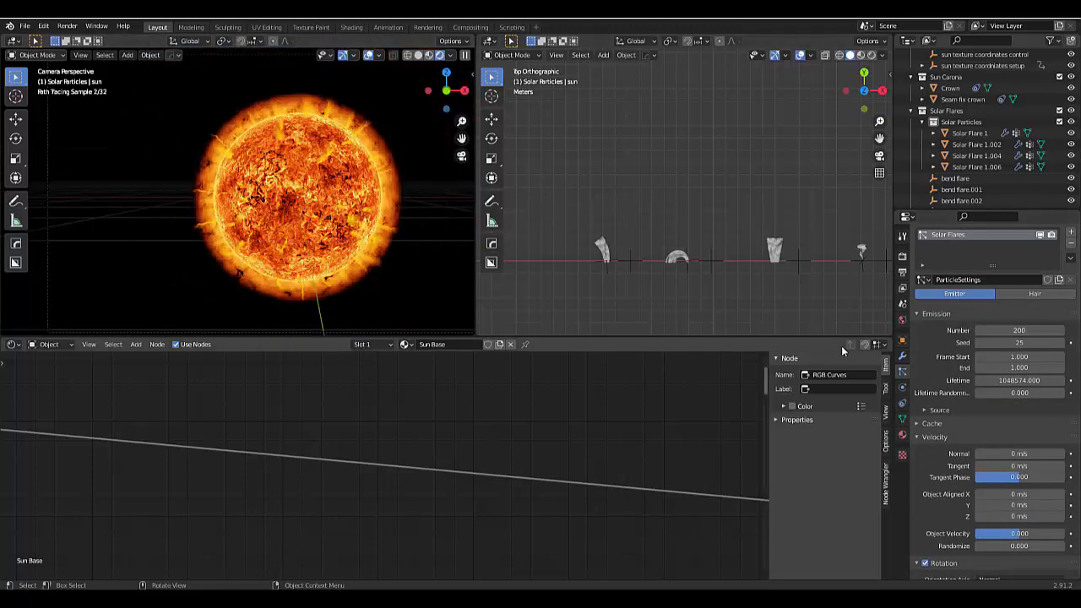
left_click(1019, 342)
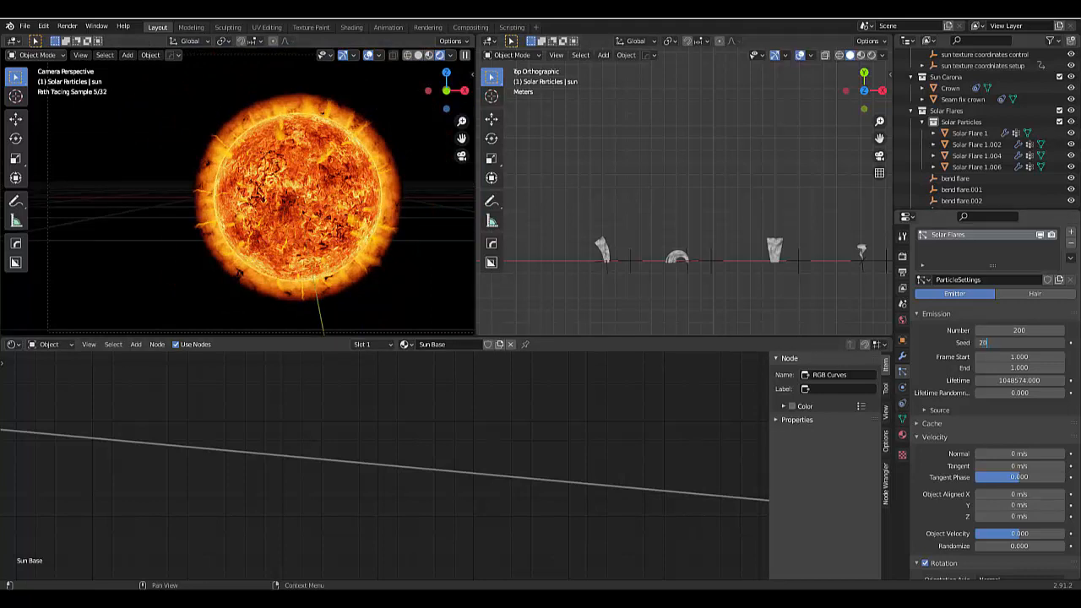
key("Return")
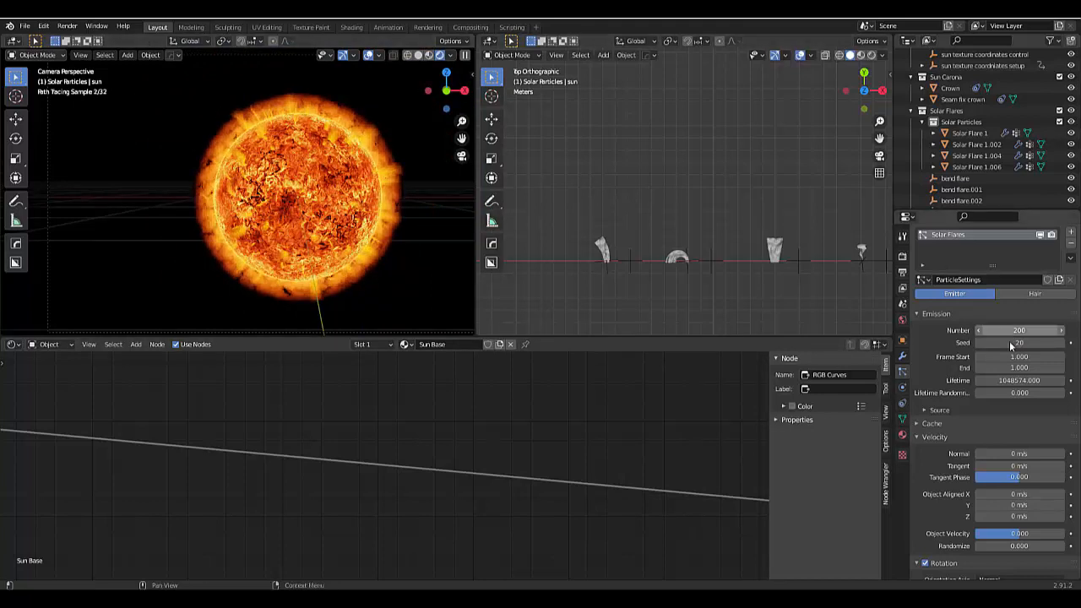
left_click(1011, 343)
type("25")
key("Return")
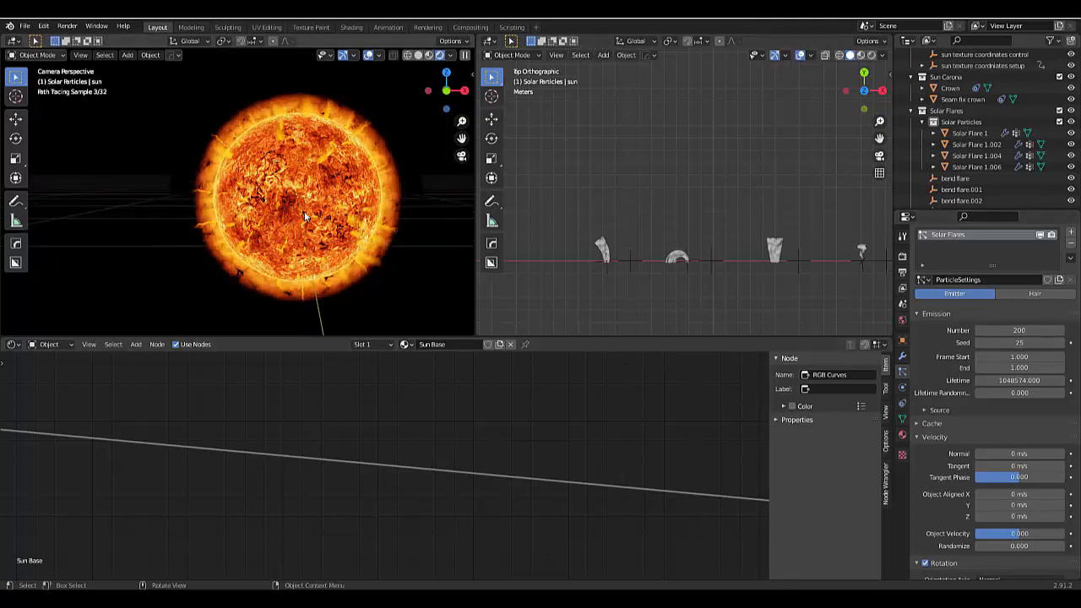
scroll(354, 262, "up", 3)
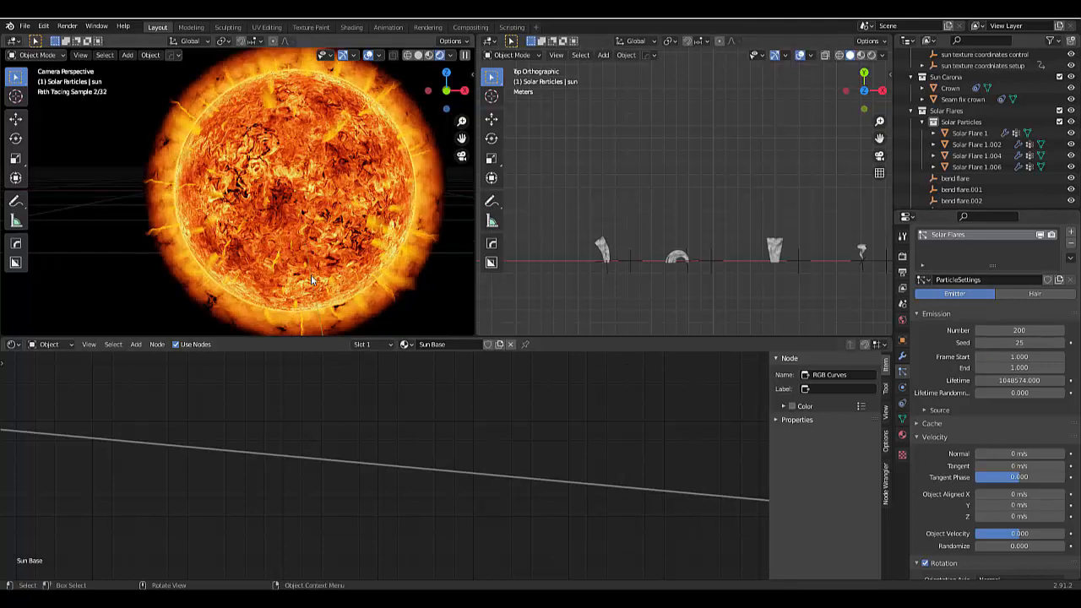
scroll(163, 253, "up", 3)
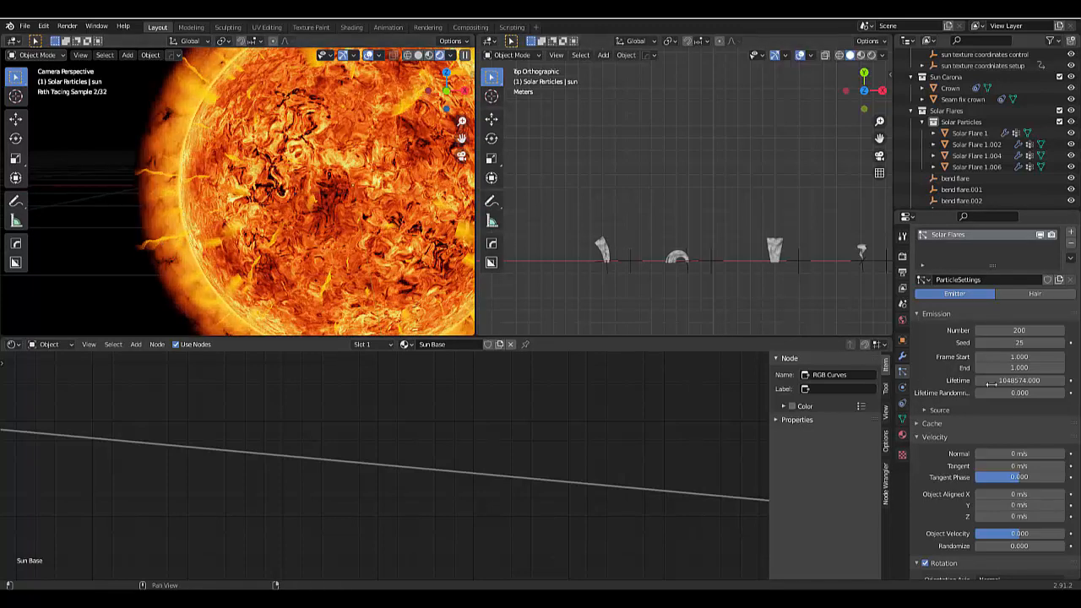
Set the instance count of Solar Flare 1 to 8 in the sun's particle system
scroll(1022, 389, "down", 2)
scroll(1021, 384, "down", 15)
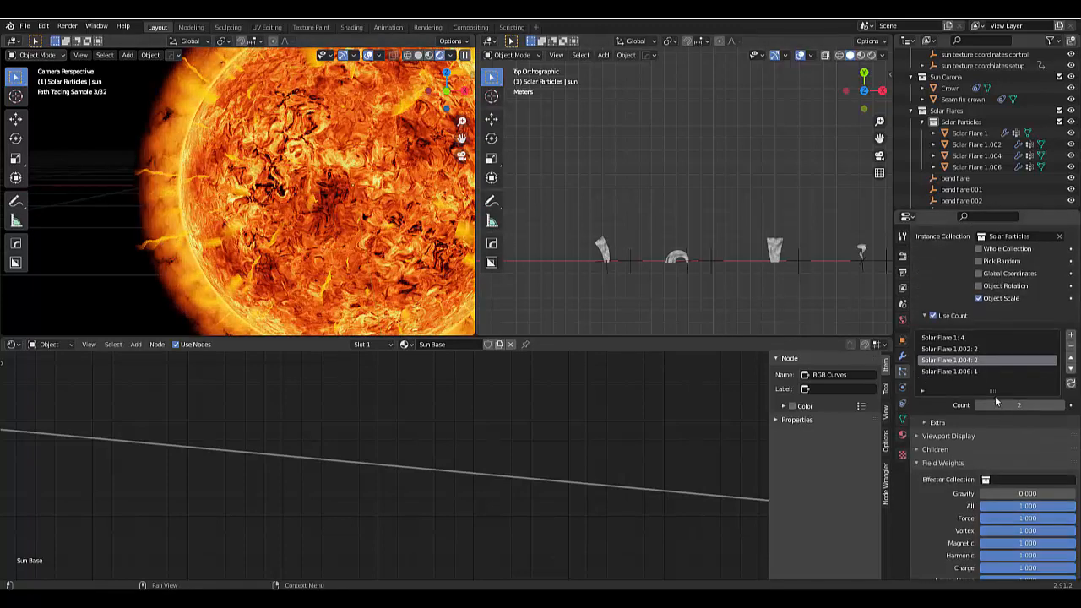
left_click(971, 383)
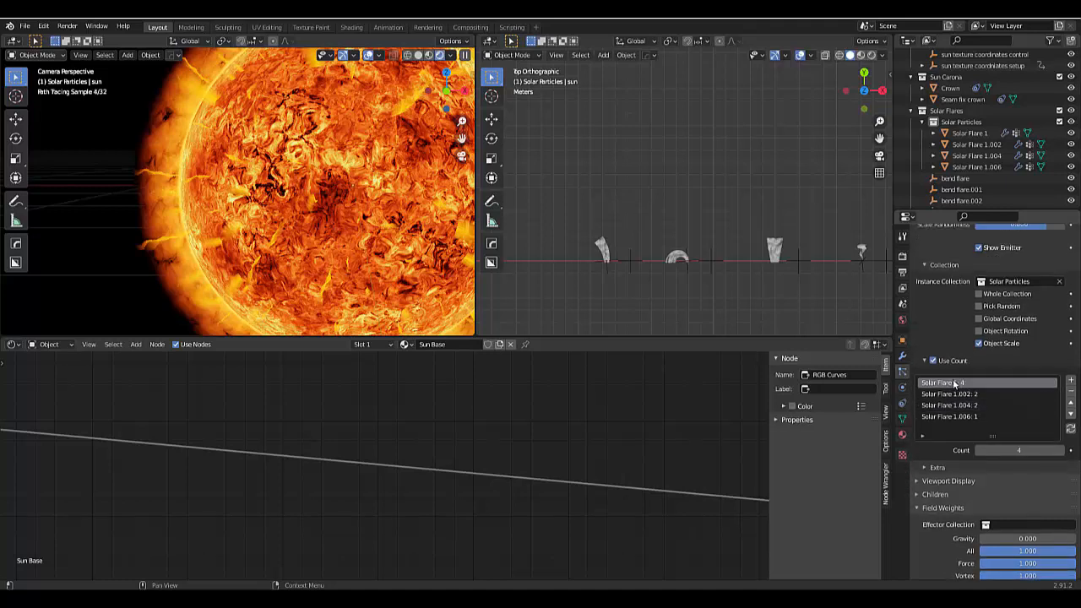
double_click(1018, 450)
type("8")
key("Return")
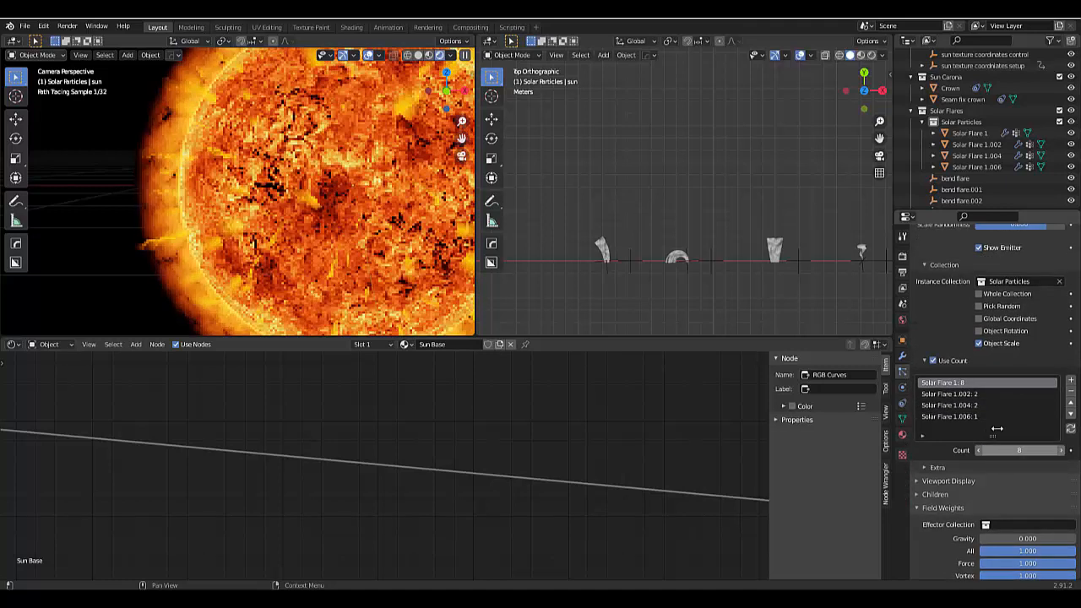
Set the instance counts of Solar Flare 1.002 and Solar Flare 1.004 to 4 each
left_click(958, 394)
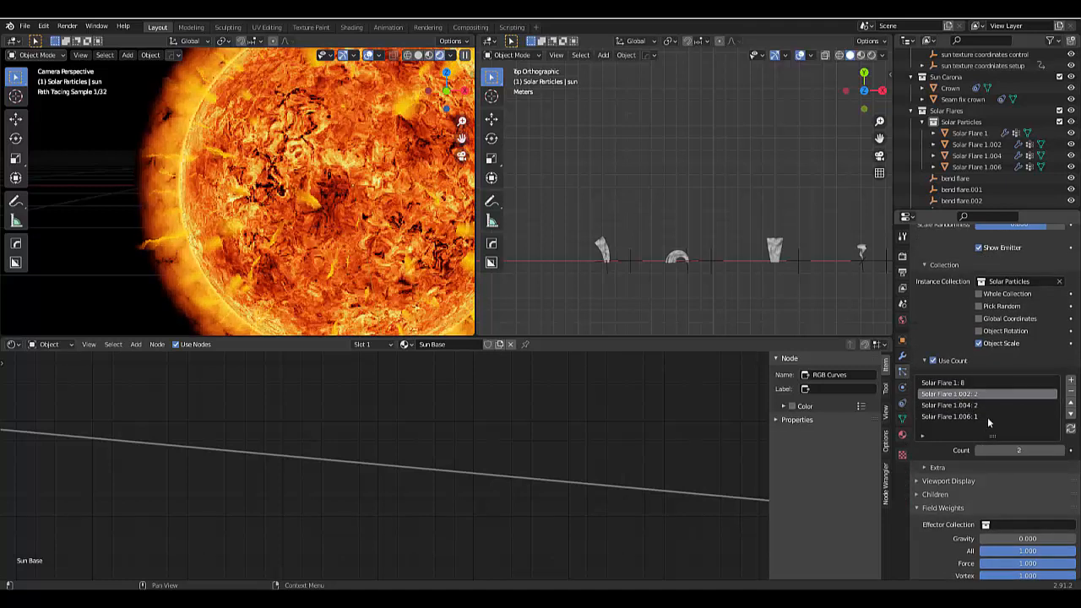
double_click(1018, 450)
key("Return")
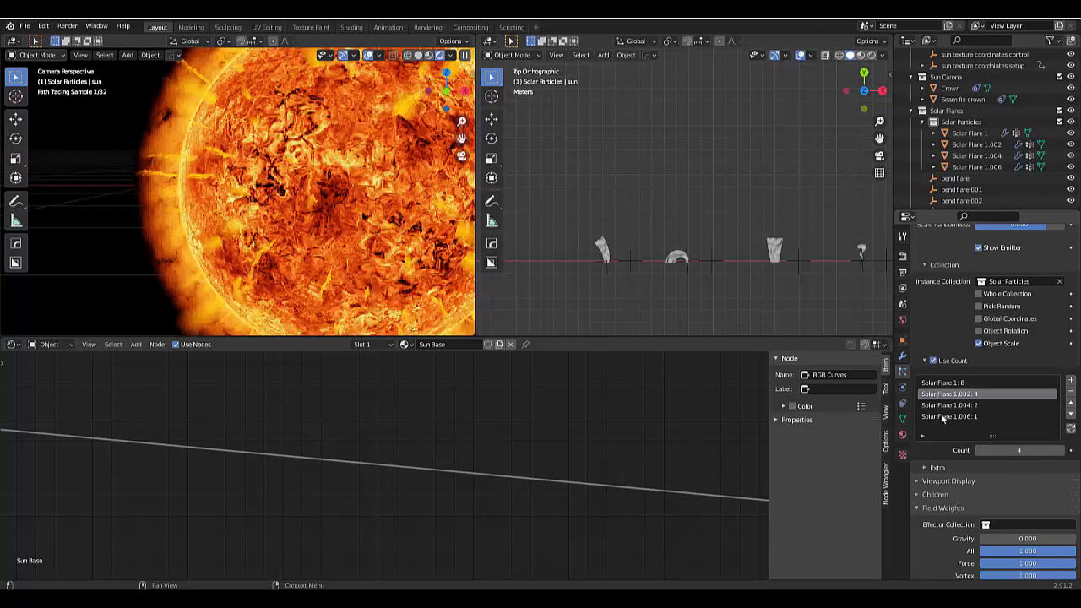
left_click(971, 406)
double_click(1006, 453)
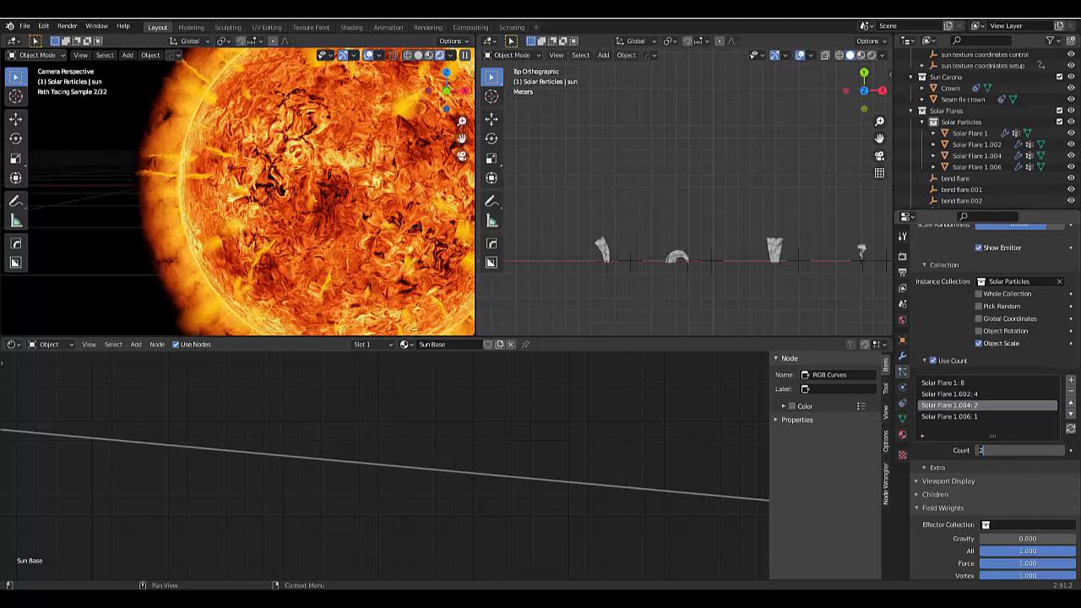
type("4")
key("Return")
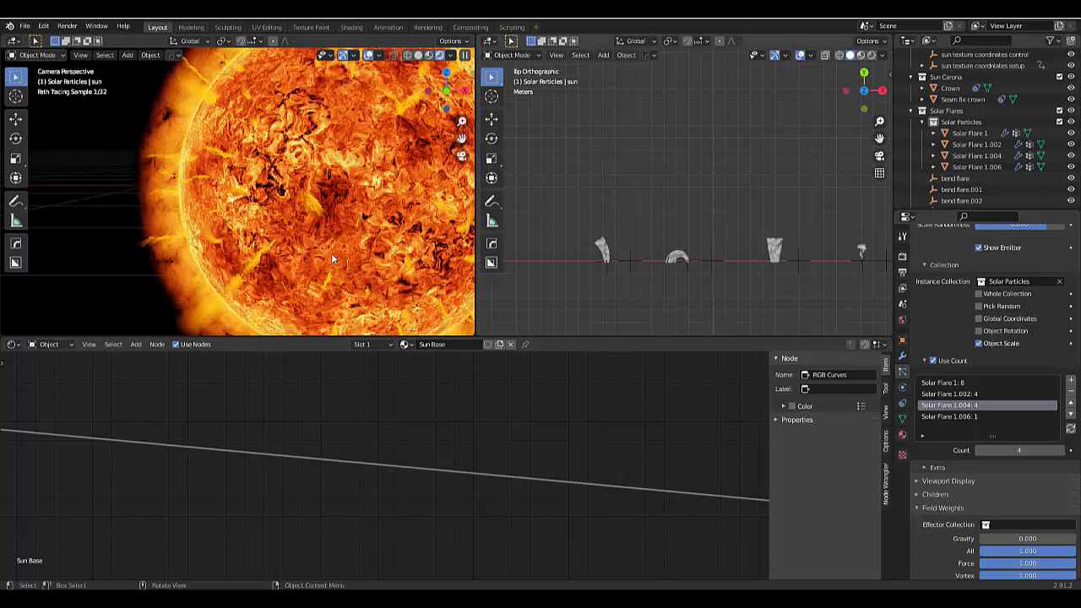
Check the flare distribution over the whole sun and set the instance count of Solar Flare 1 to 16
scroll(216, 214, "down", 8)
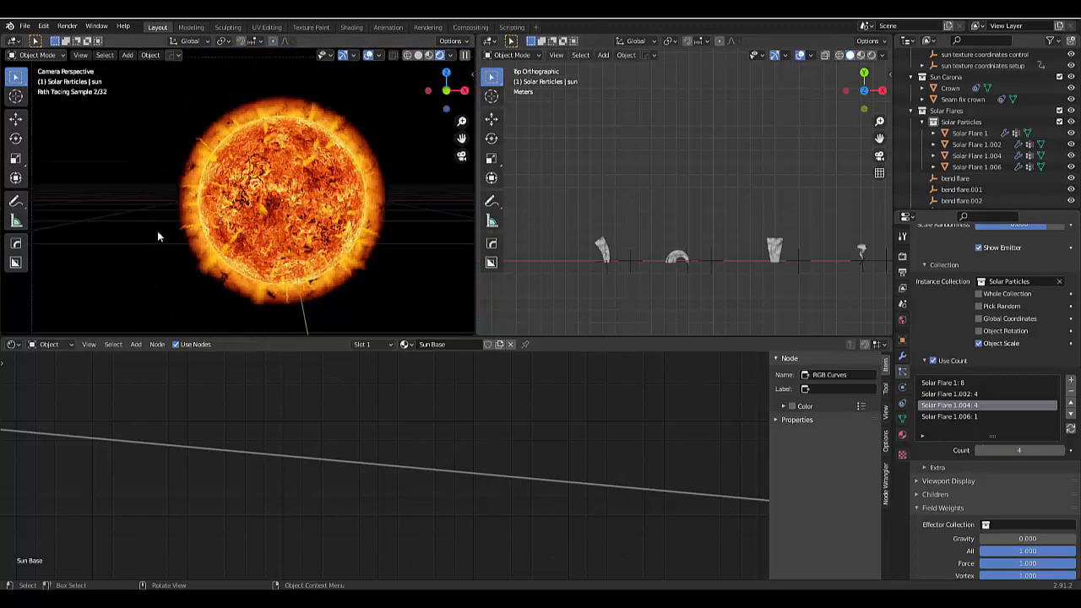
scroll(268, 283, "up", 3)
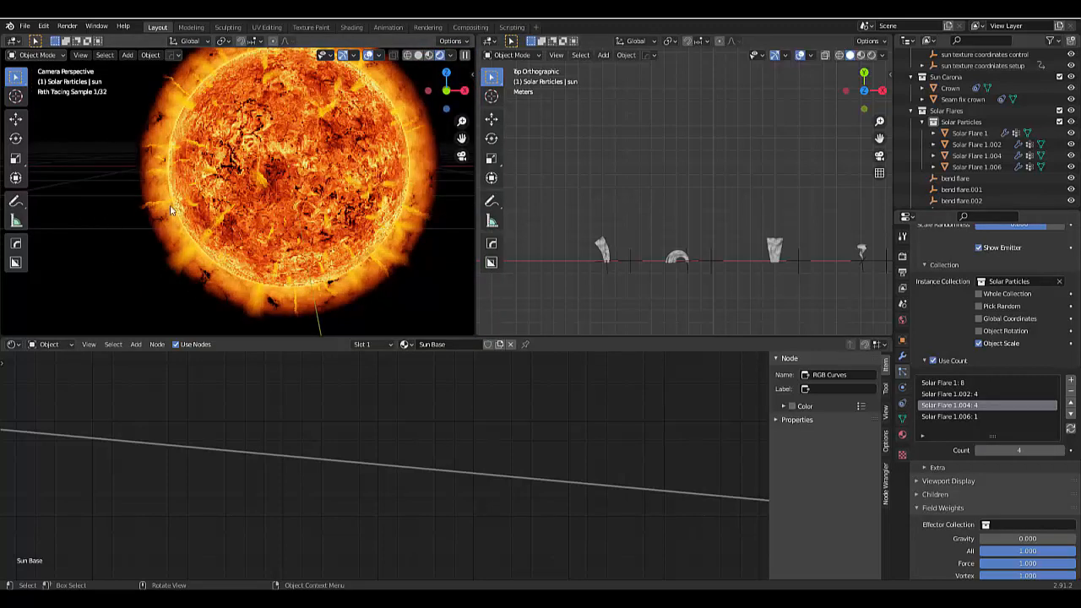
scroll(255, 223, "down", 2)
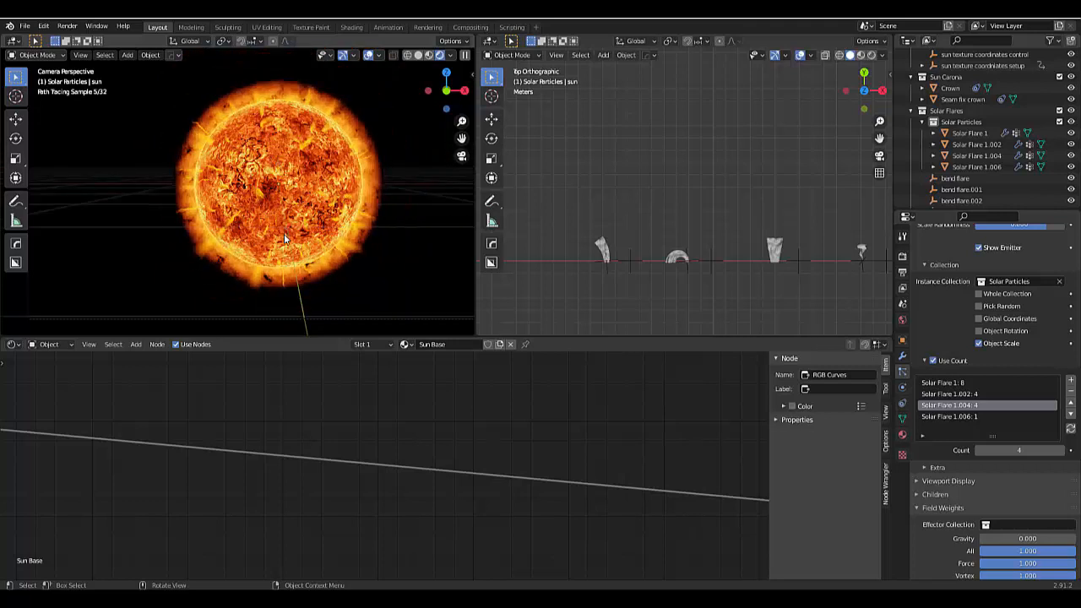
left_click(966, 383)
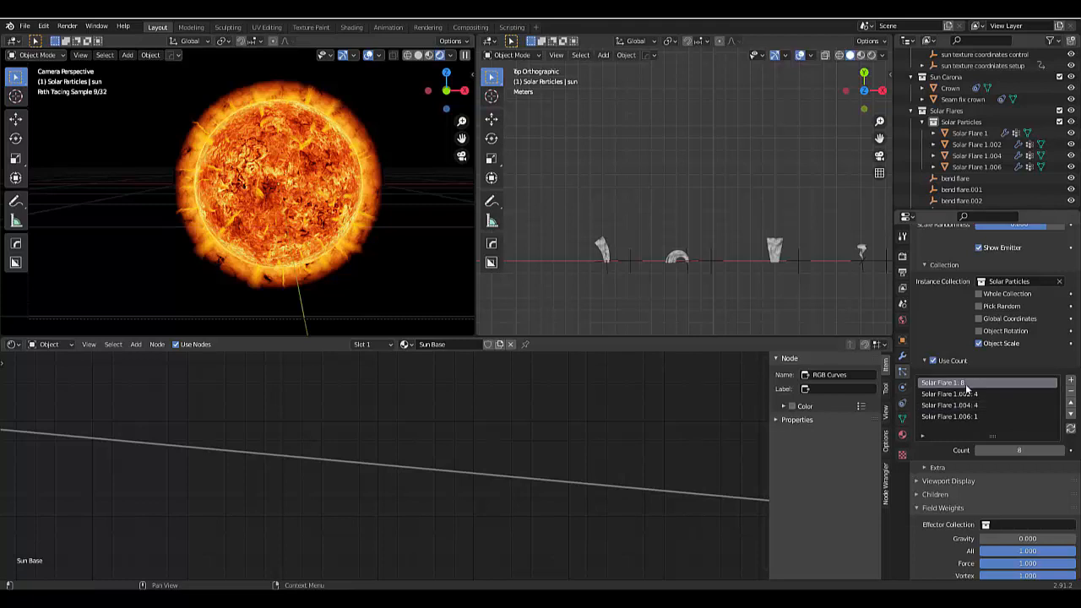
double_click(1018, 450)
type("16")
key("Return")
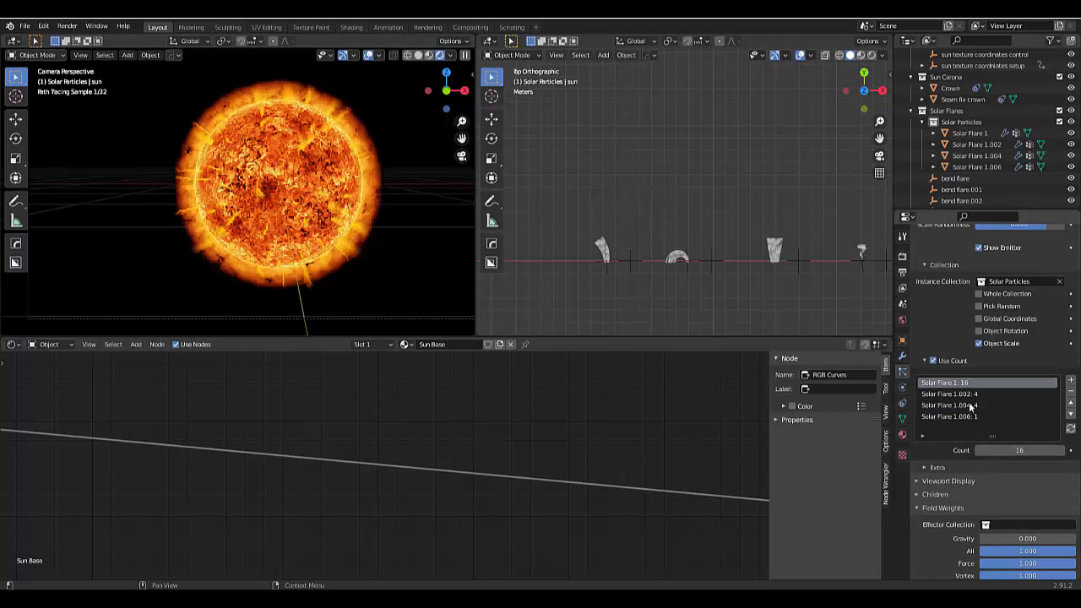
Set the instance counts of Solar Flare 1.002 and Solar Flare 1.004 to 8 each
left_click(969, 393)
double_click(997, 449)
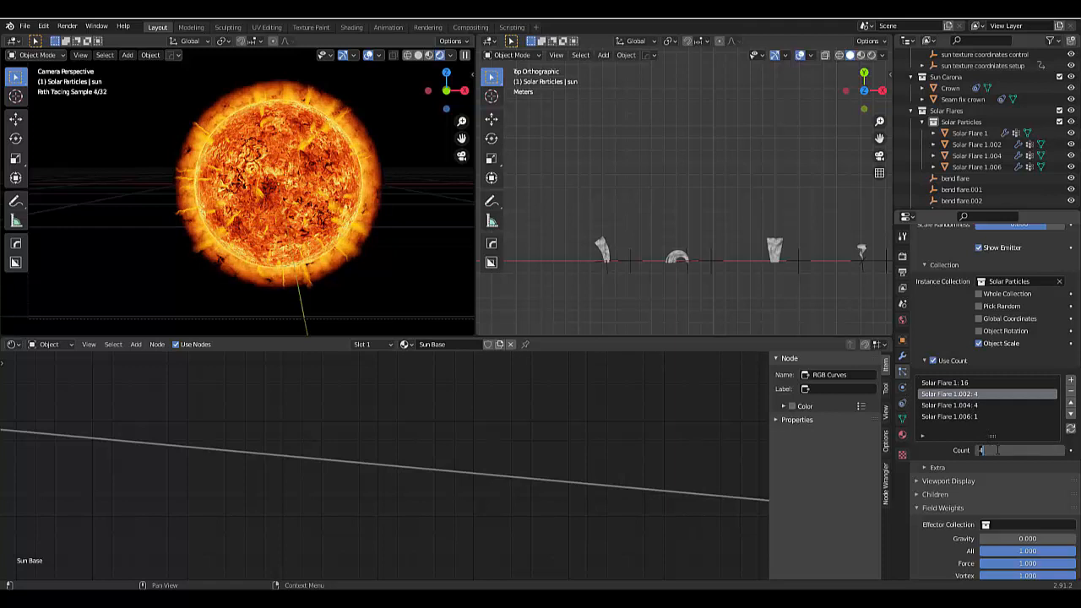
key("Return")
left_click(969, 406)
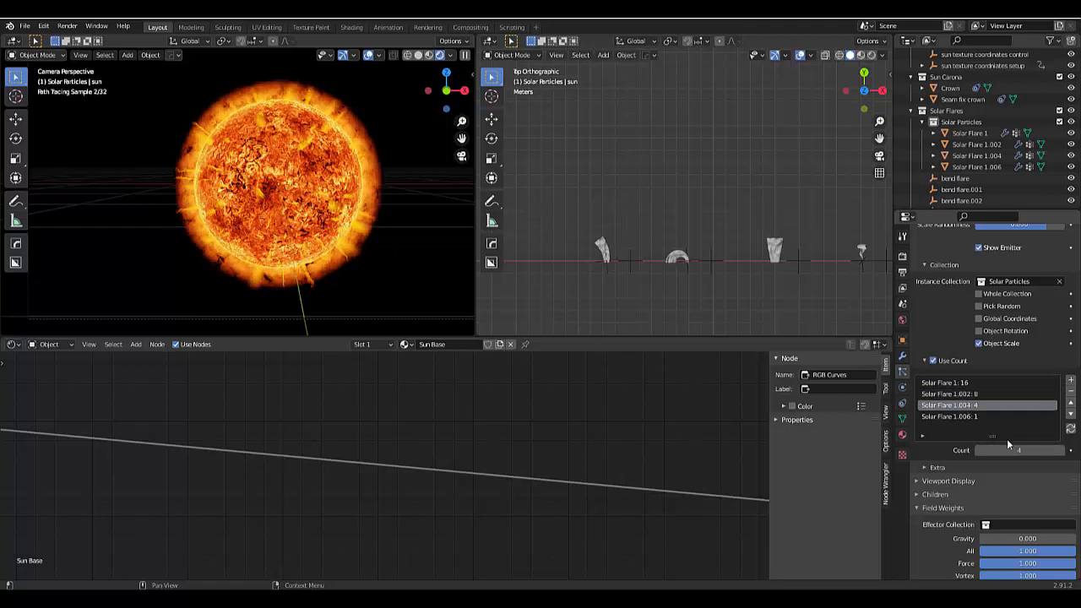
double_click(1014, 449)
type("8")
key("Return")
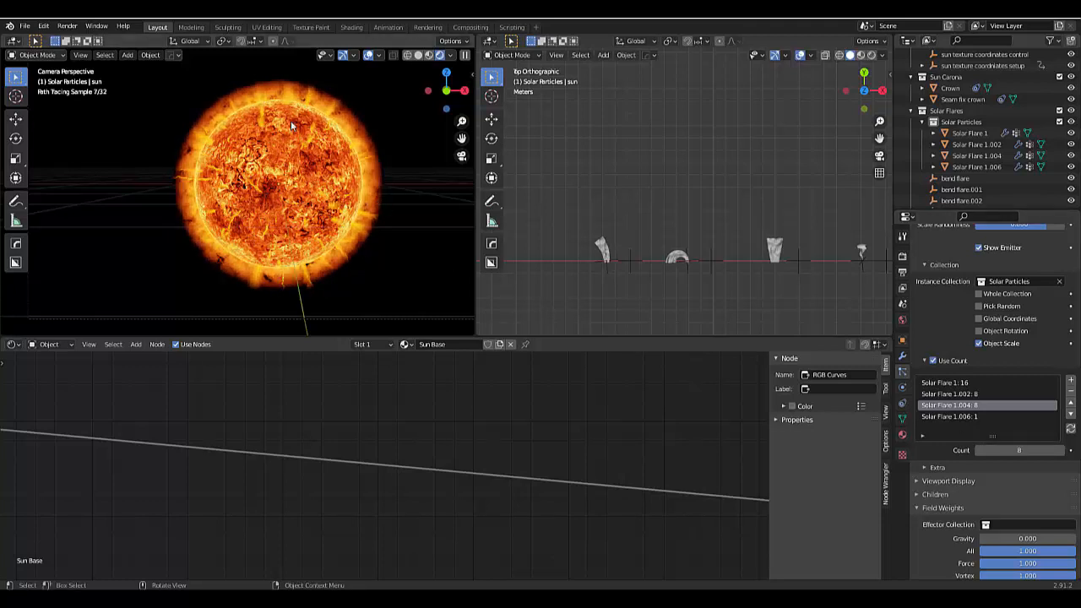
Render a still image of the sun with its scattered solar flares
scroll(289, 143, "up", 1)
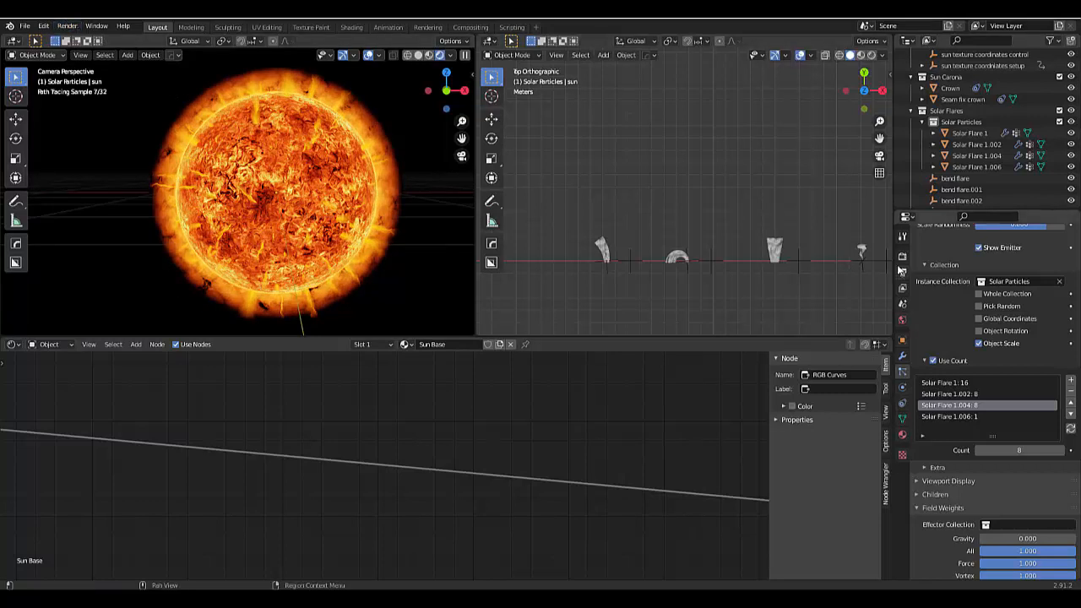
left_click(67, 28)
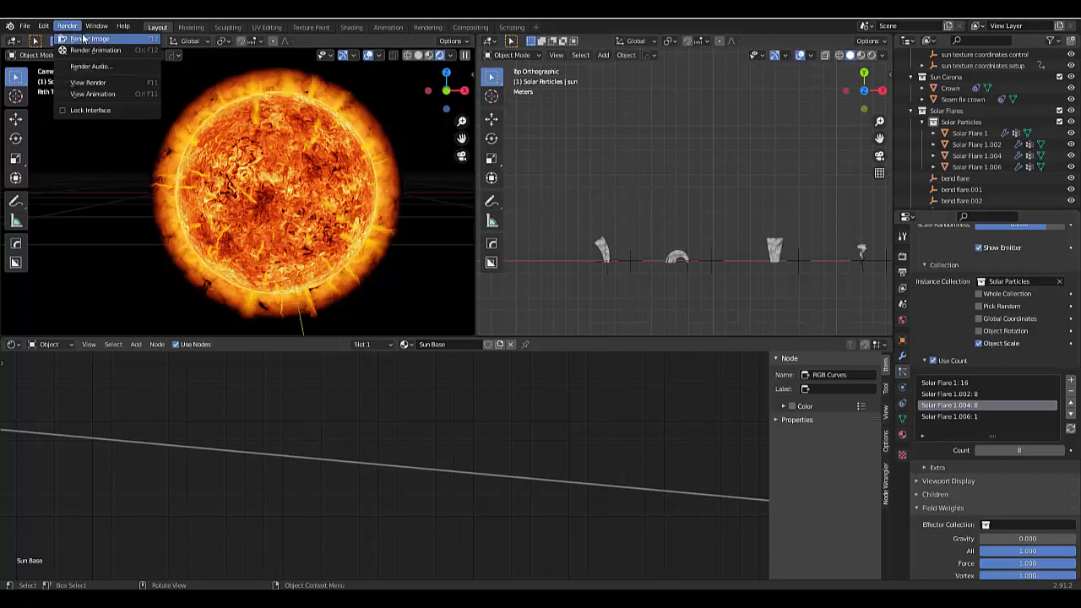